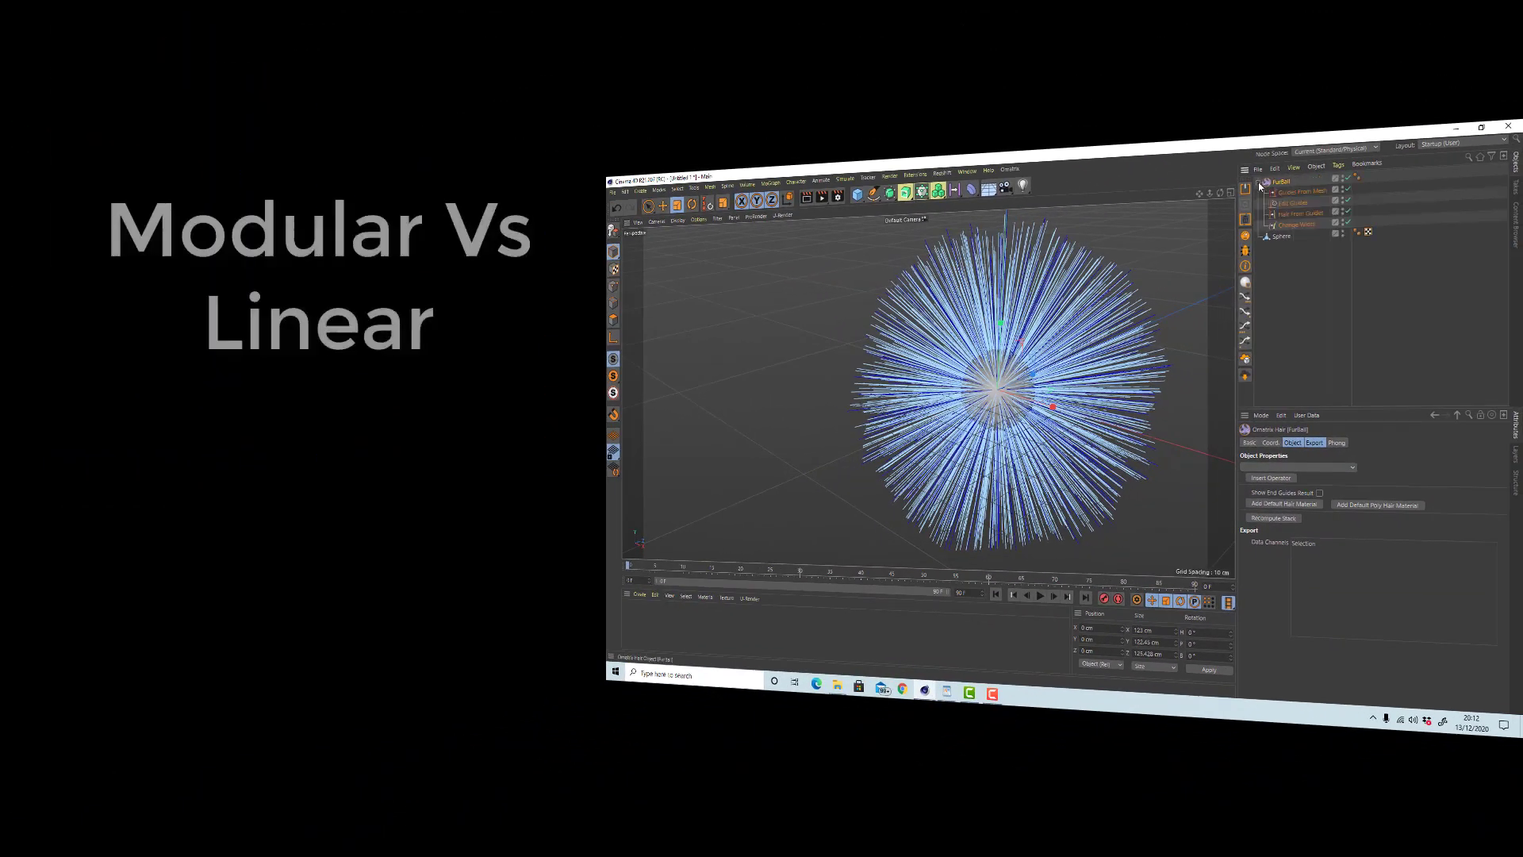
# Review the Edit Guides, Hair From Guides and Change Width operators in the FurBall stack.
pyautogui.click(1292, 203)
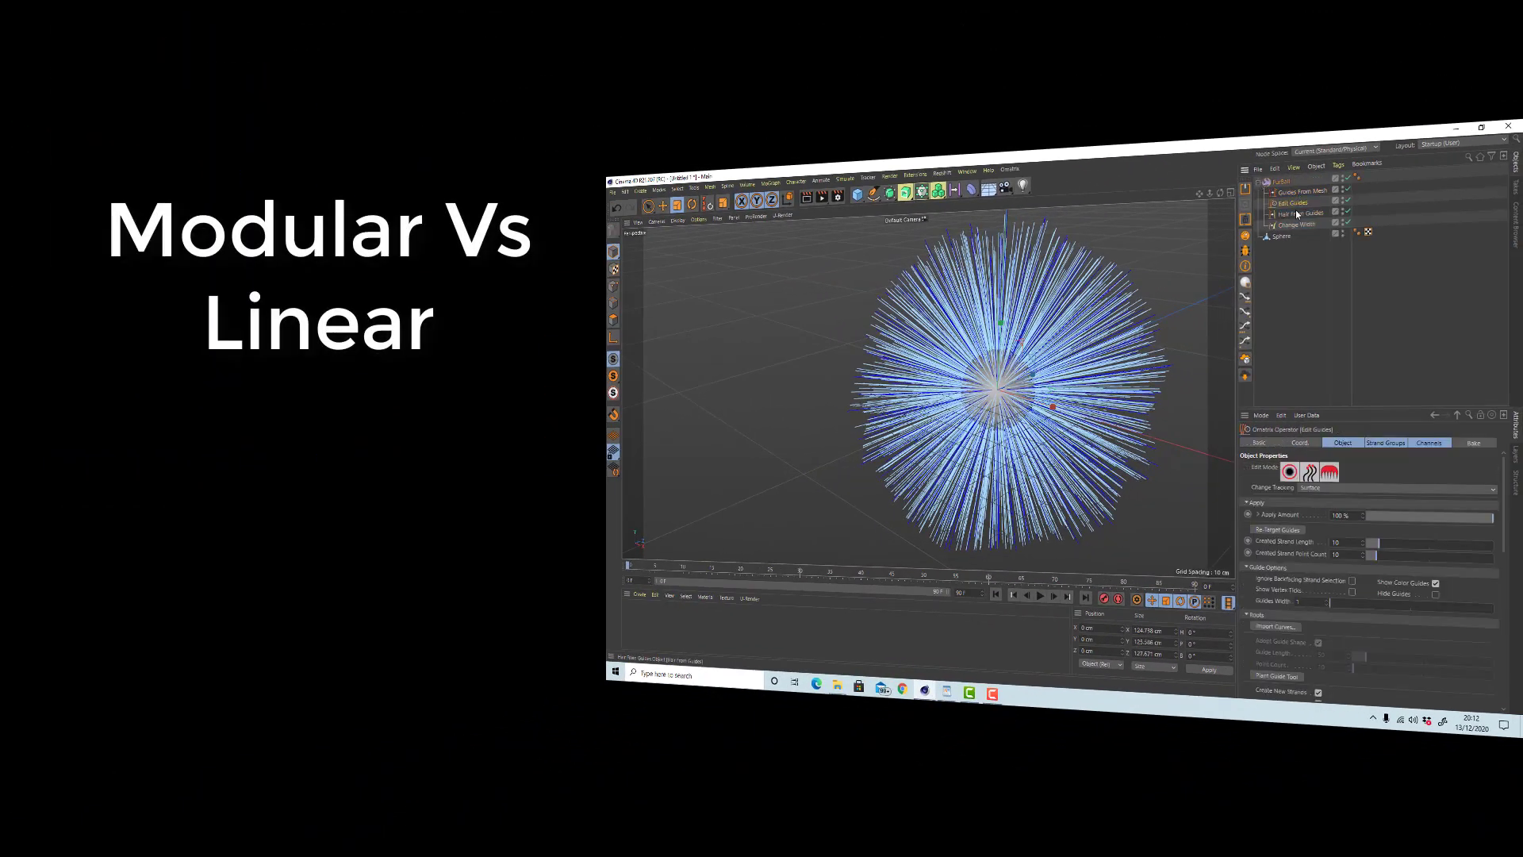
pyautogui.click(1298, 214)
pyautogui.click(1296, 225)
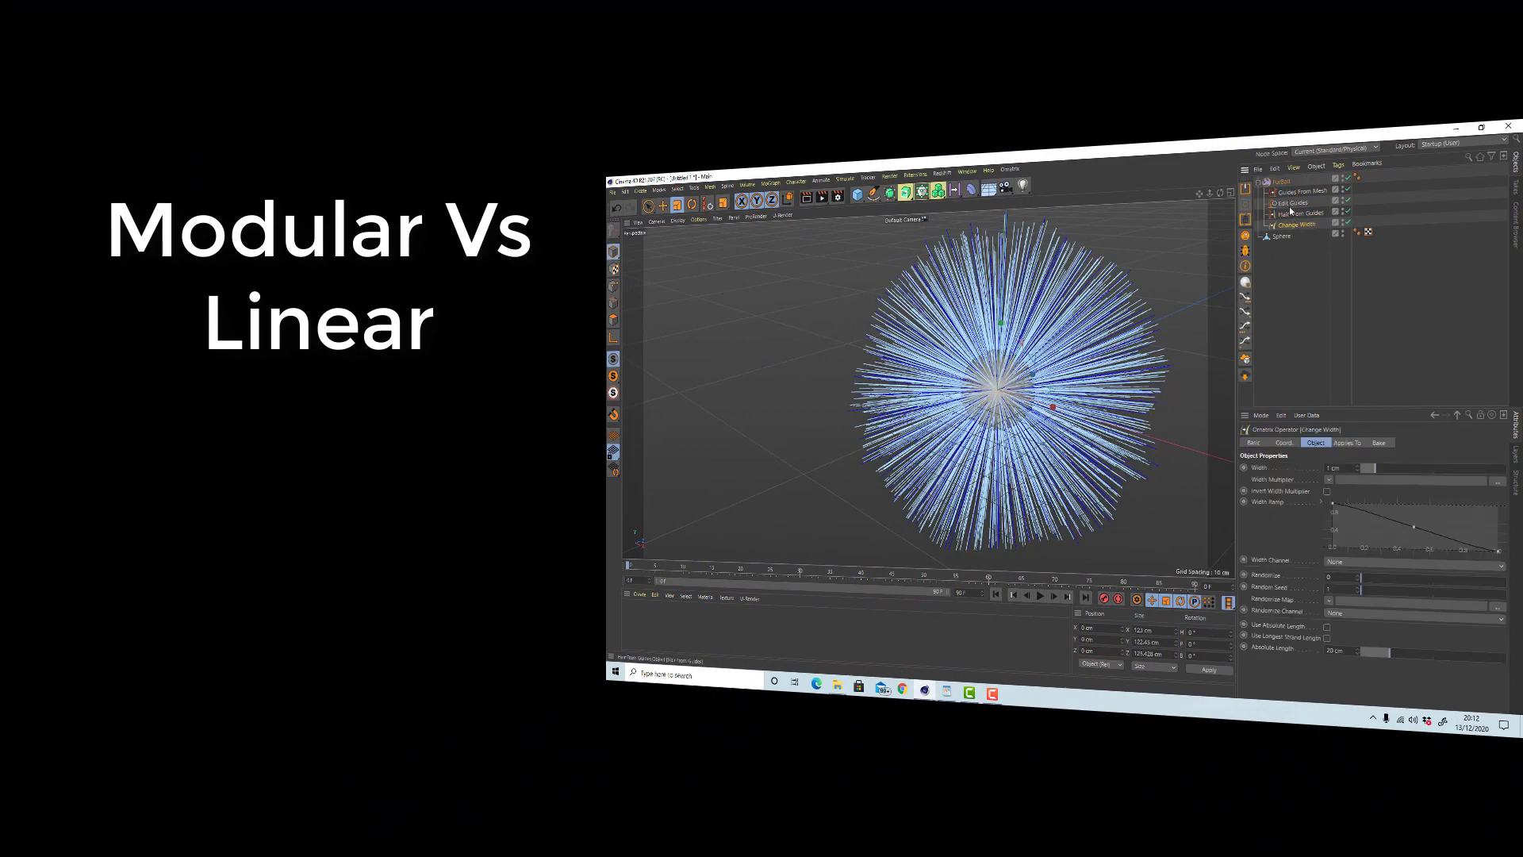
pyautogui.click(1292, 214)
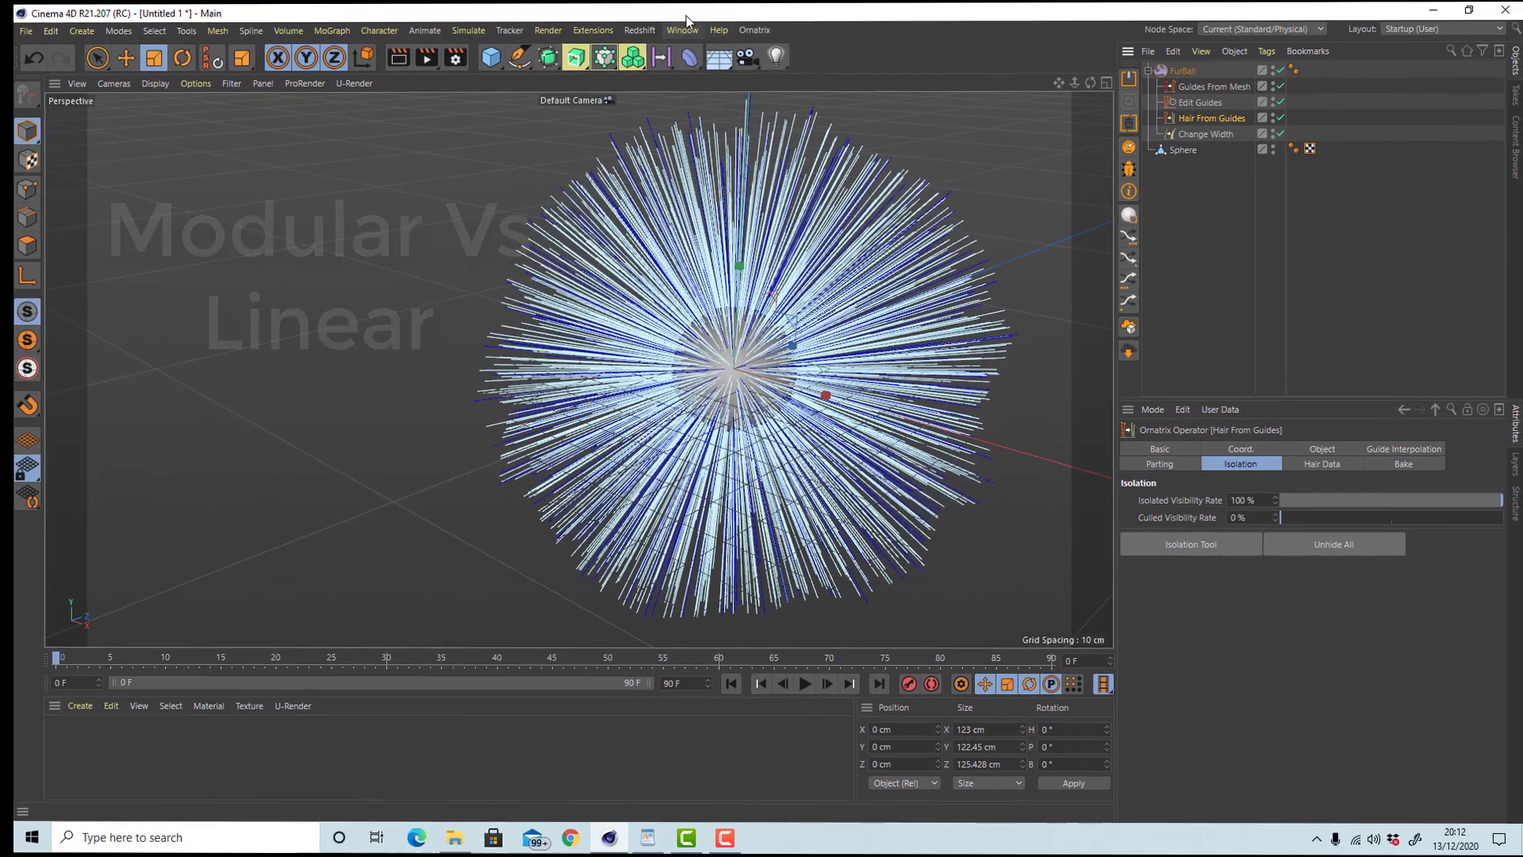
# Add Curl, Frizz and Length operators to the FurBall stack.
pyautogui.click(929, 125)
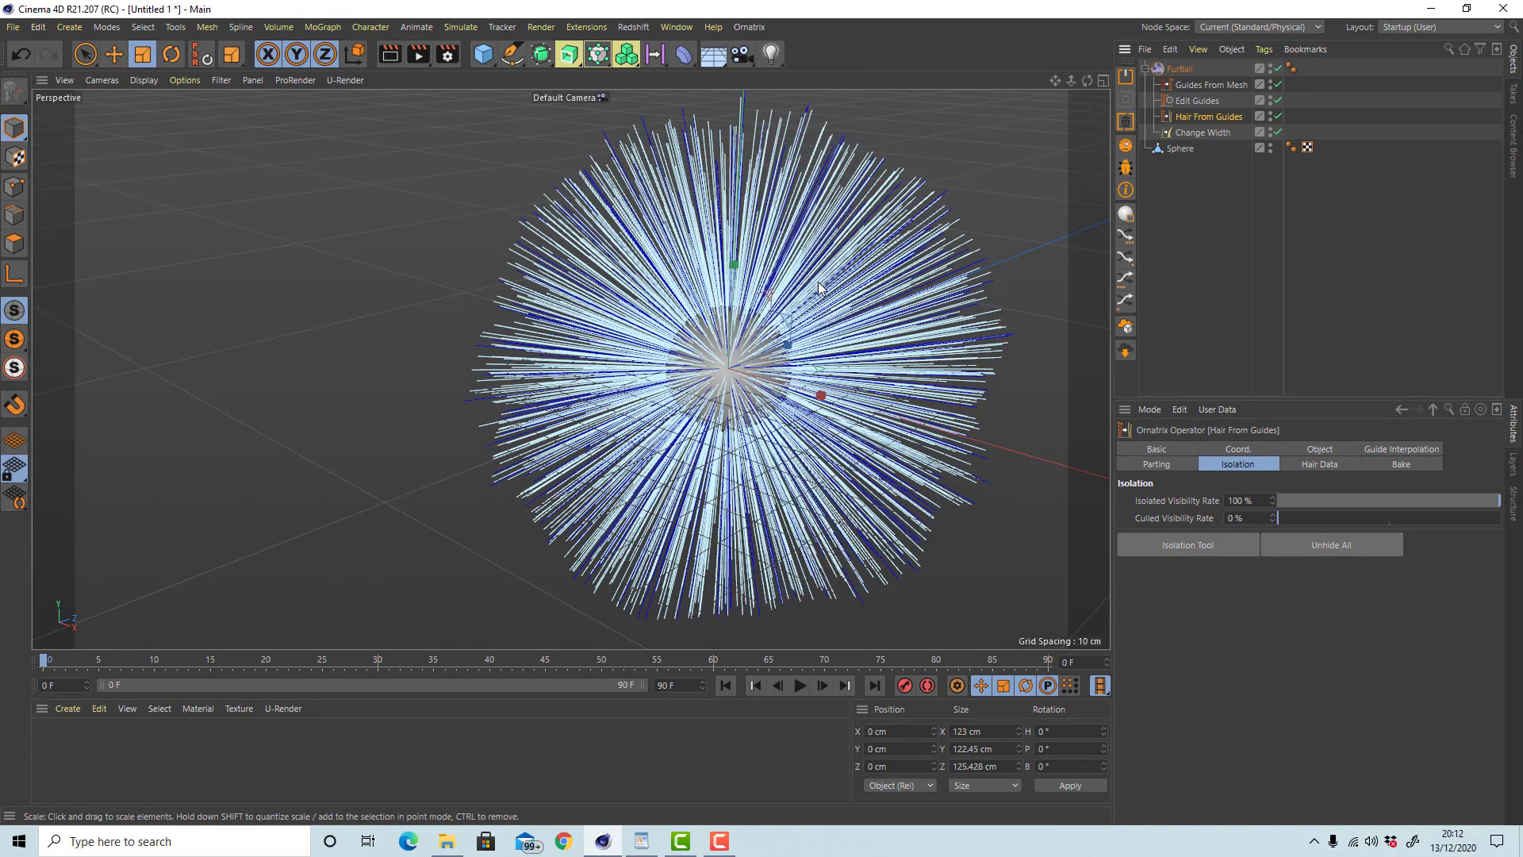
pyautogui.click(817, 280)
pyautogui.click(749, 27)
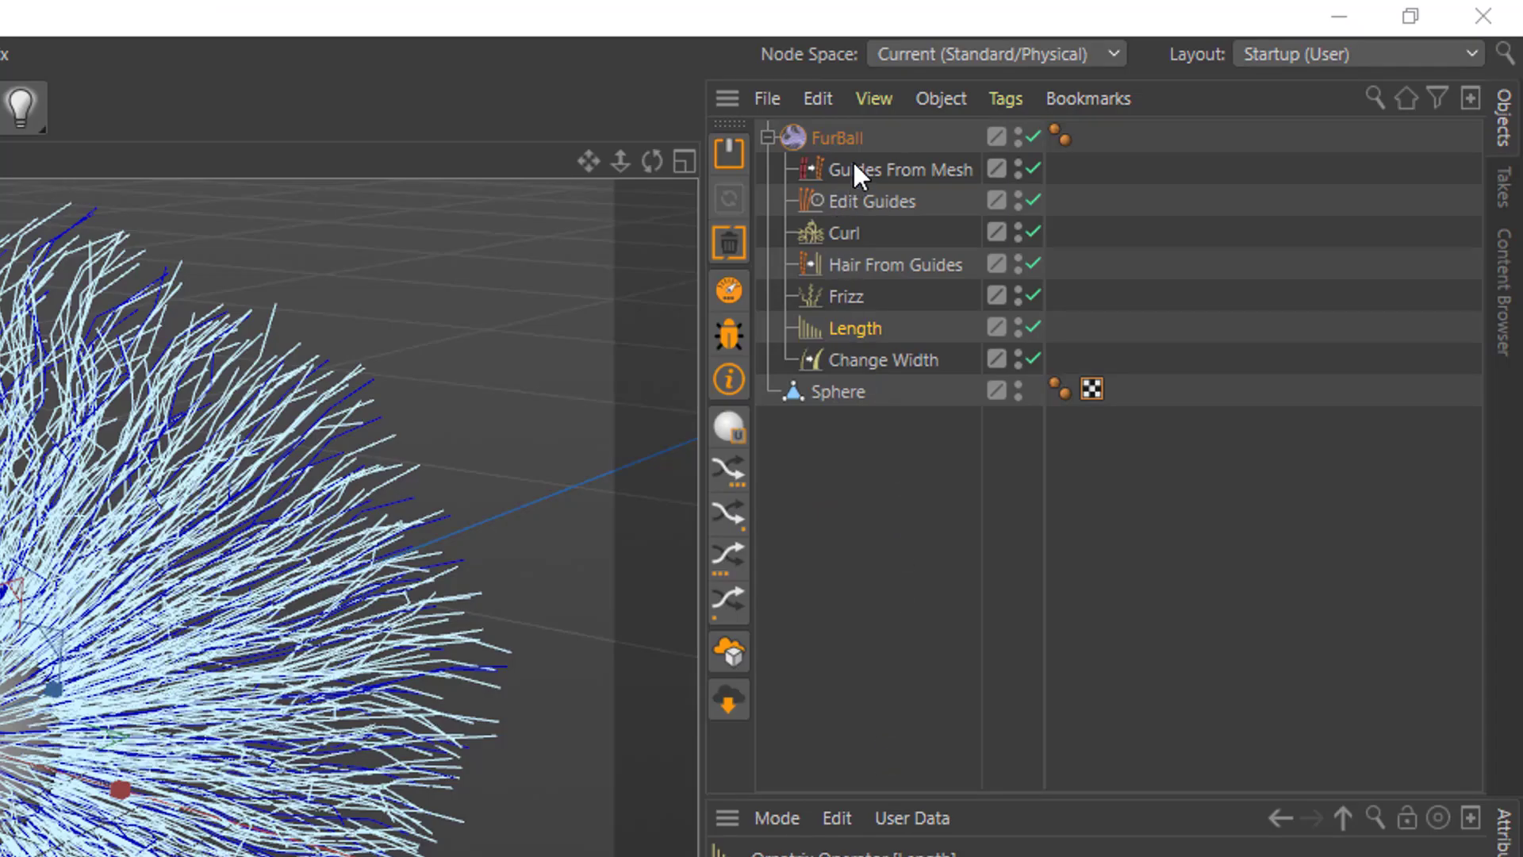
# Reorder the FurBall stack so Frizz sits above Hair From Guides and Curl sits directly below it.
pyautogui.click(853, 171)
pyautogui.click(858, 232)
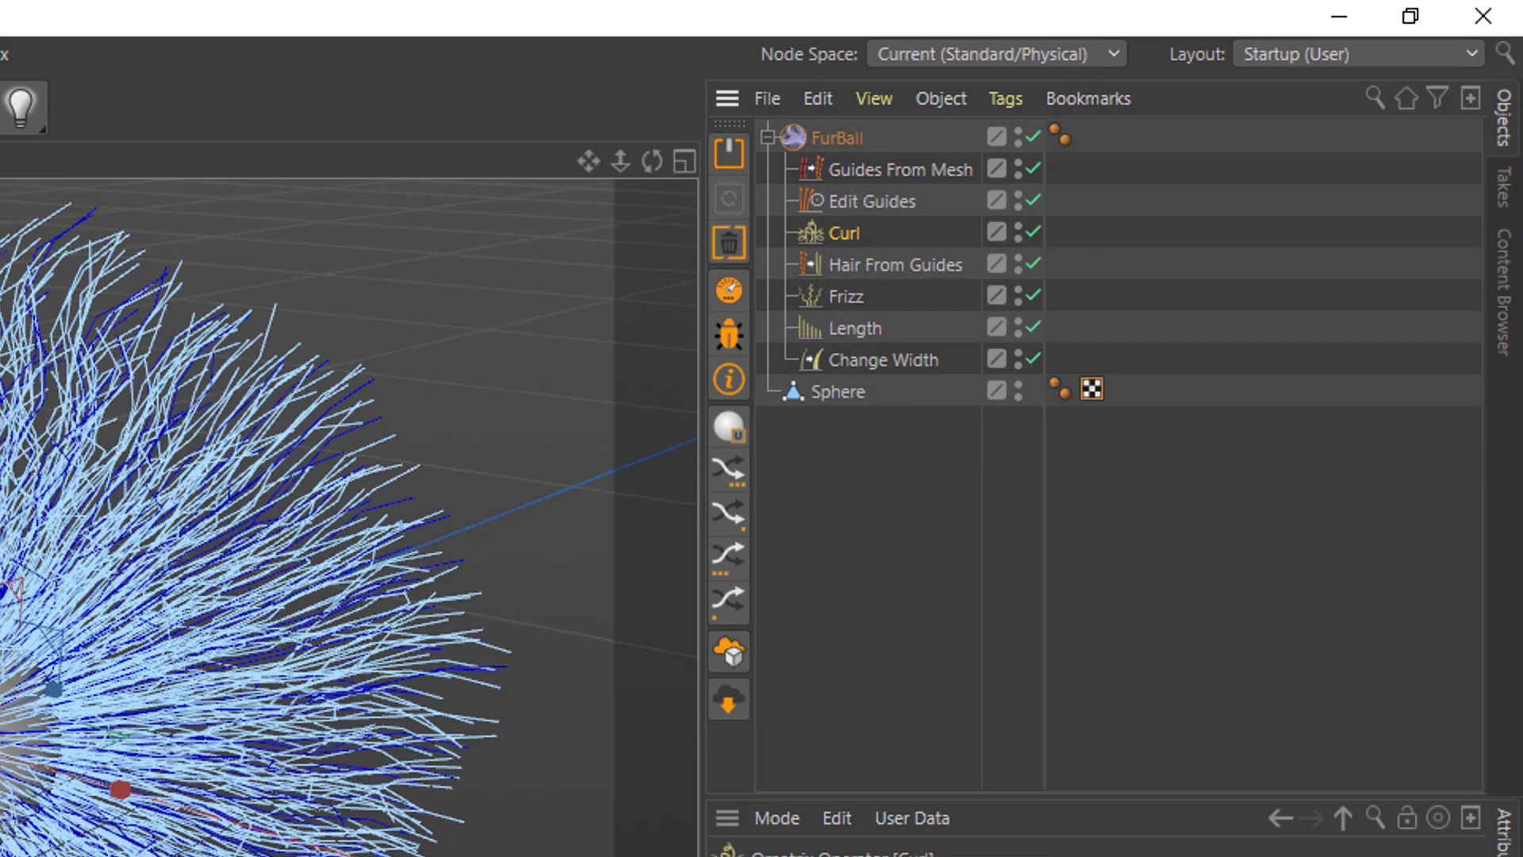
pyautogui.click(846, 269)
pyautogui.click(846, 293)
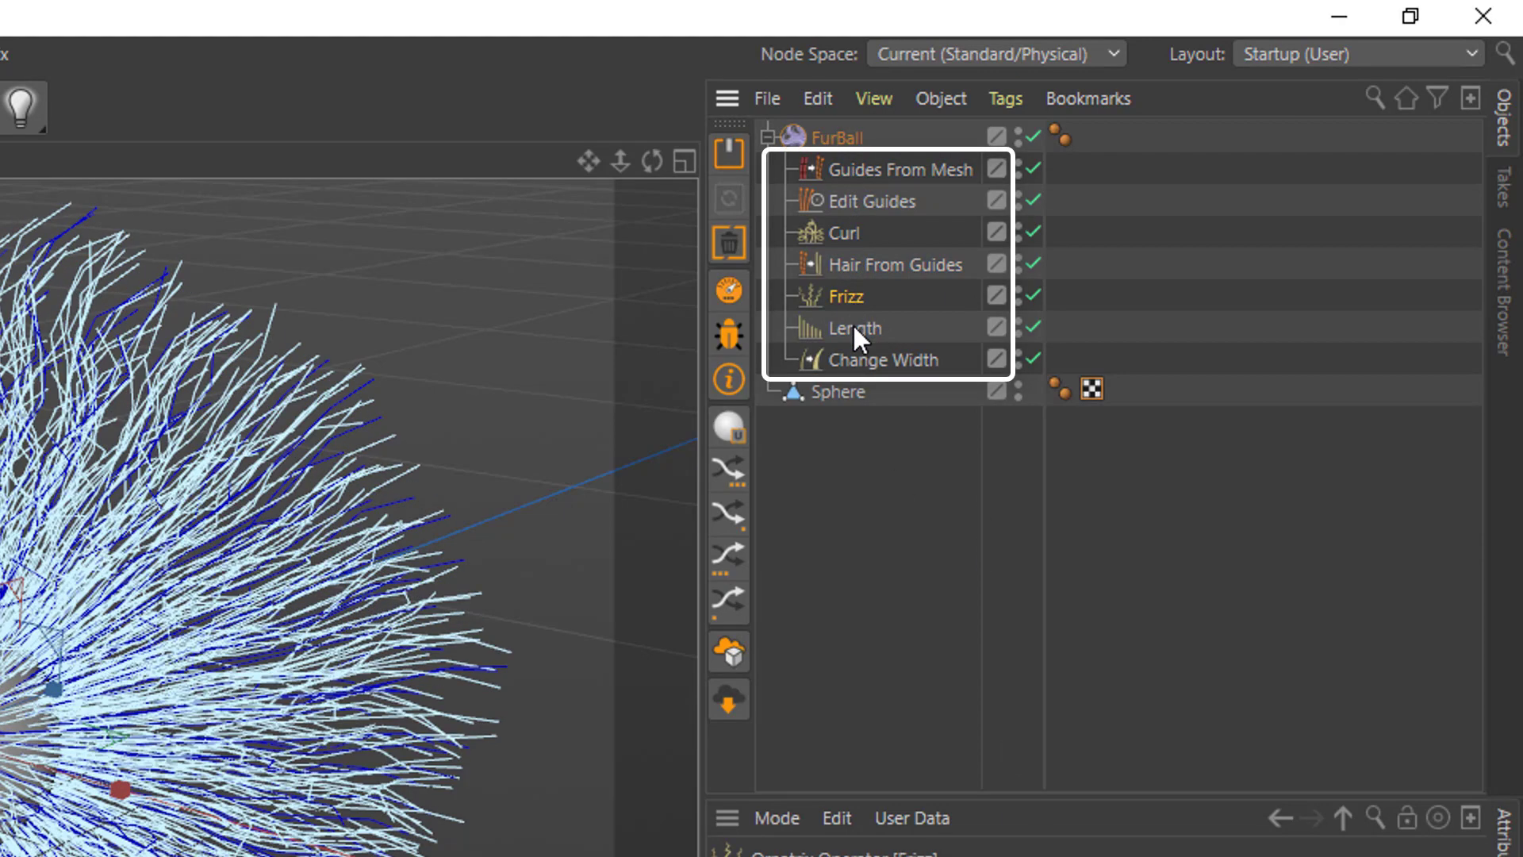
pyautogui.click(852, 325)
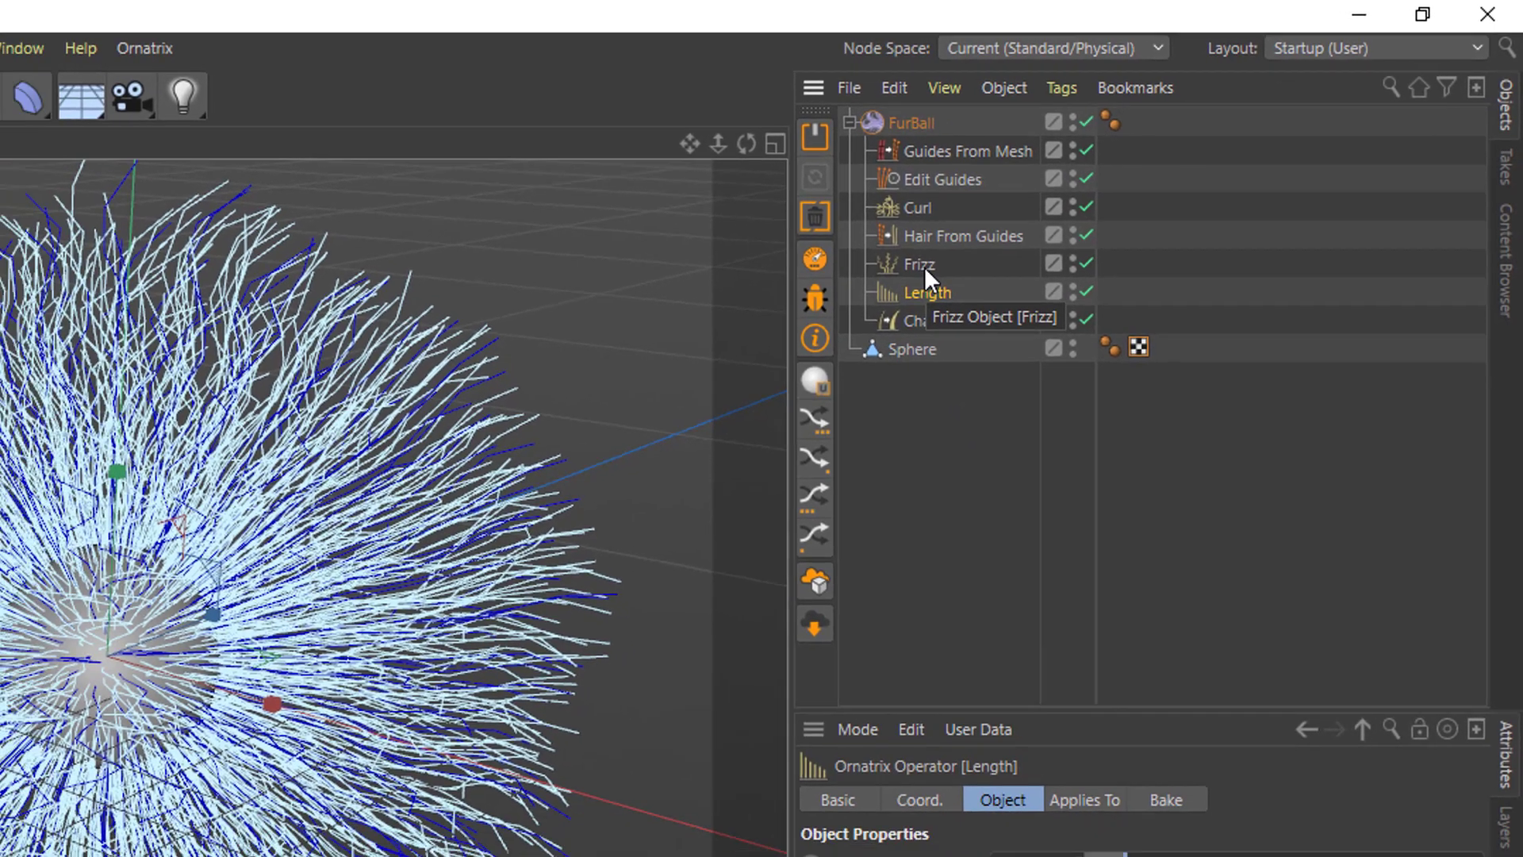
pyautogui.click(852, 298)
pyautogui.moveTo(988, 212); pyautogui.dragTo(991, 252)
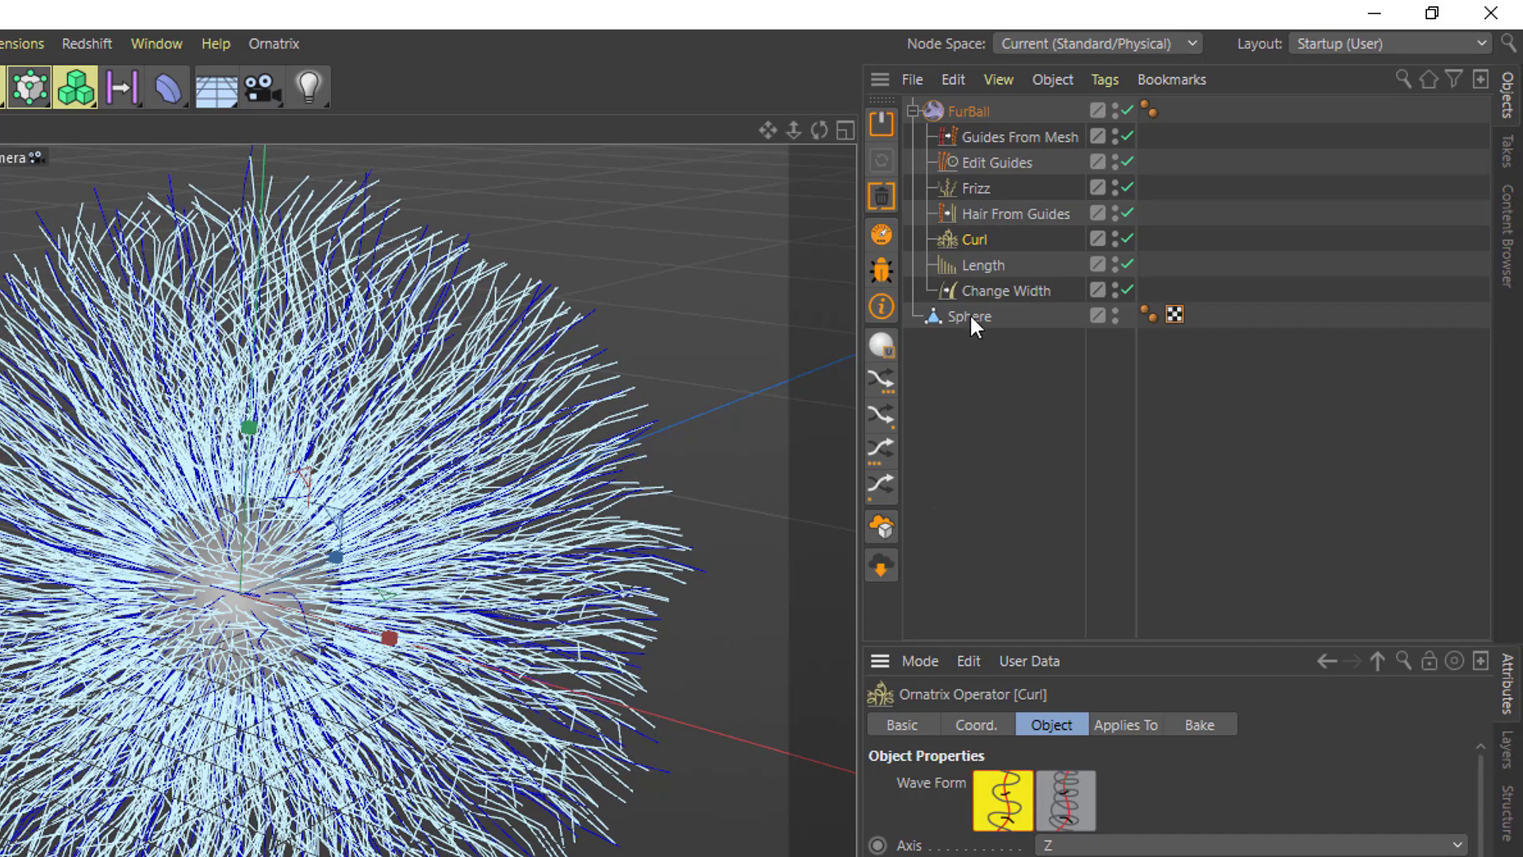
# Add a Clump operator to the FurBall stack and place it directly above Curl.
pyautogui.click(274, 44)
pyautogui.click(301, 505)
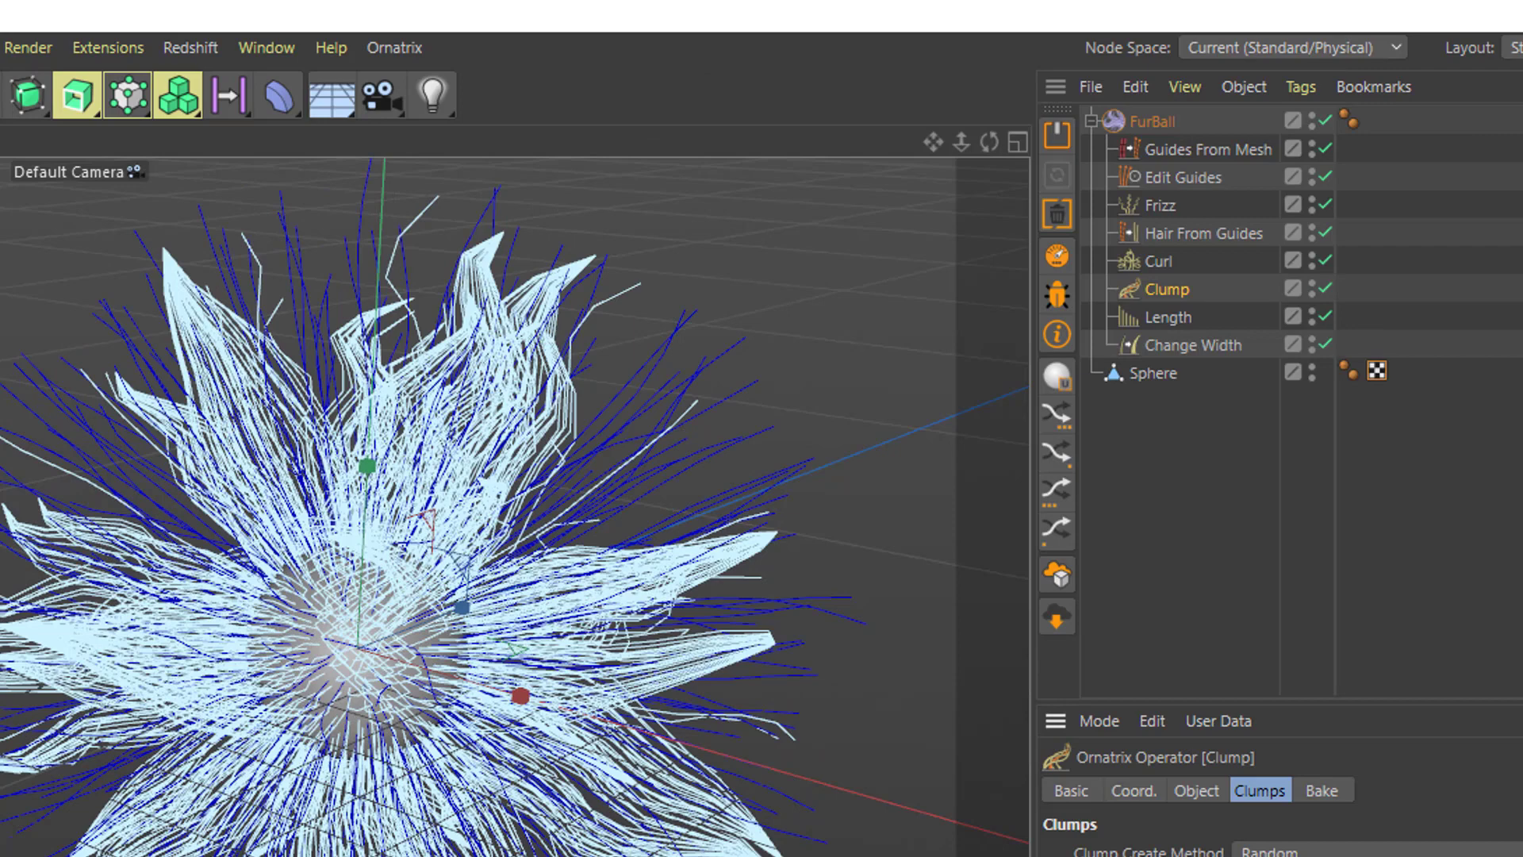
pyautogui.moveTo(1153, 290); pyautogui.dragTo(1156, 254)
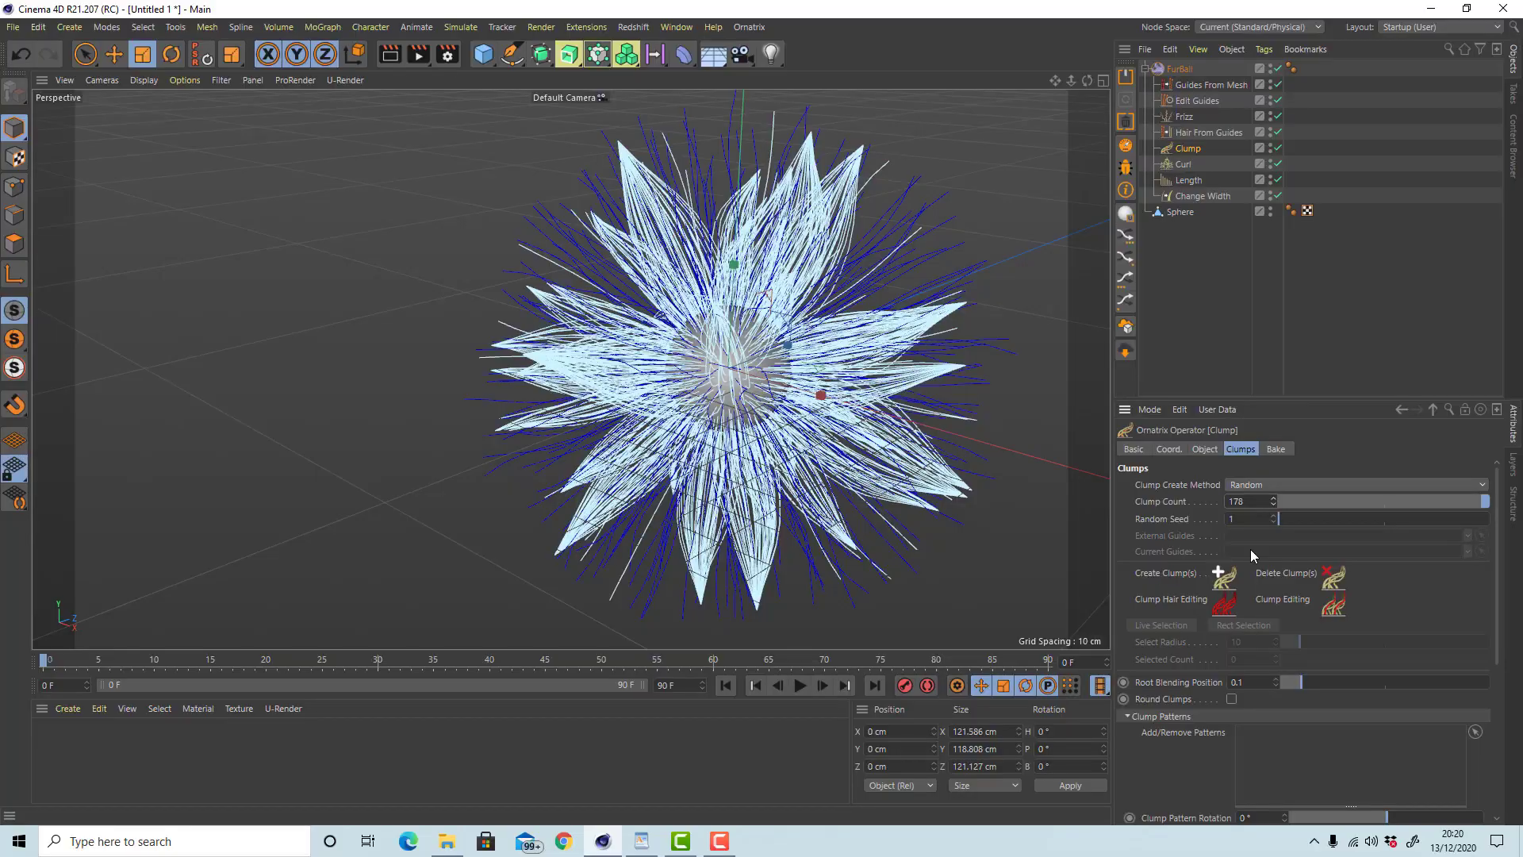
# Create random clumps with a Clump Count of 178, and recreate them with a smaller count.
pyautogui.click(1222, 575)
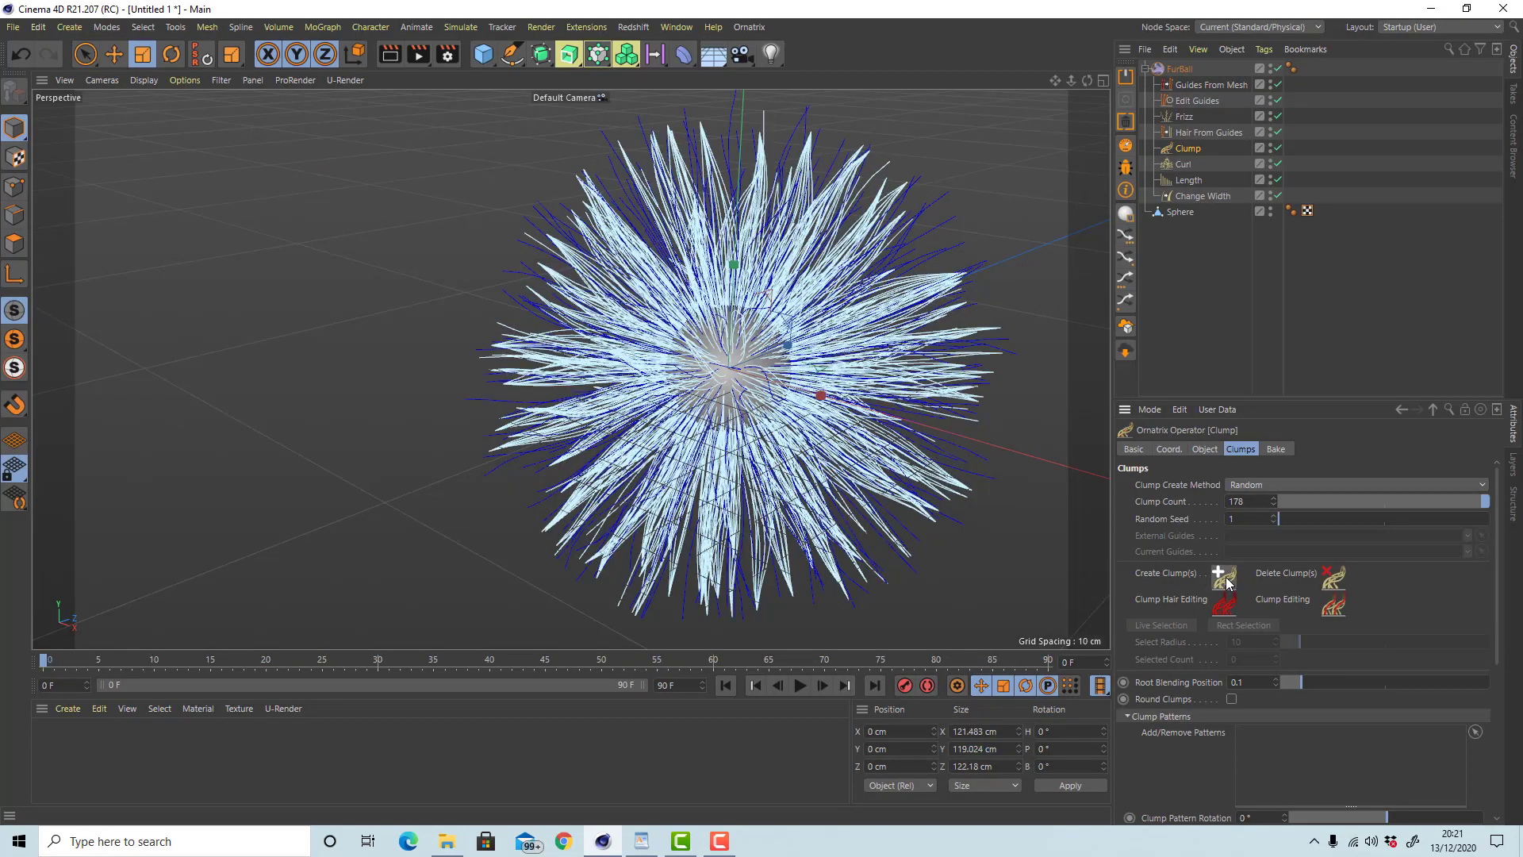
pyautogui.moveTo(1483, 502)
pyautogui.mouseDown()
pyautogui.moveTo(1454, 501)
pyautogui.moveTo(1487, 501)
pyautogui.mouseUp()
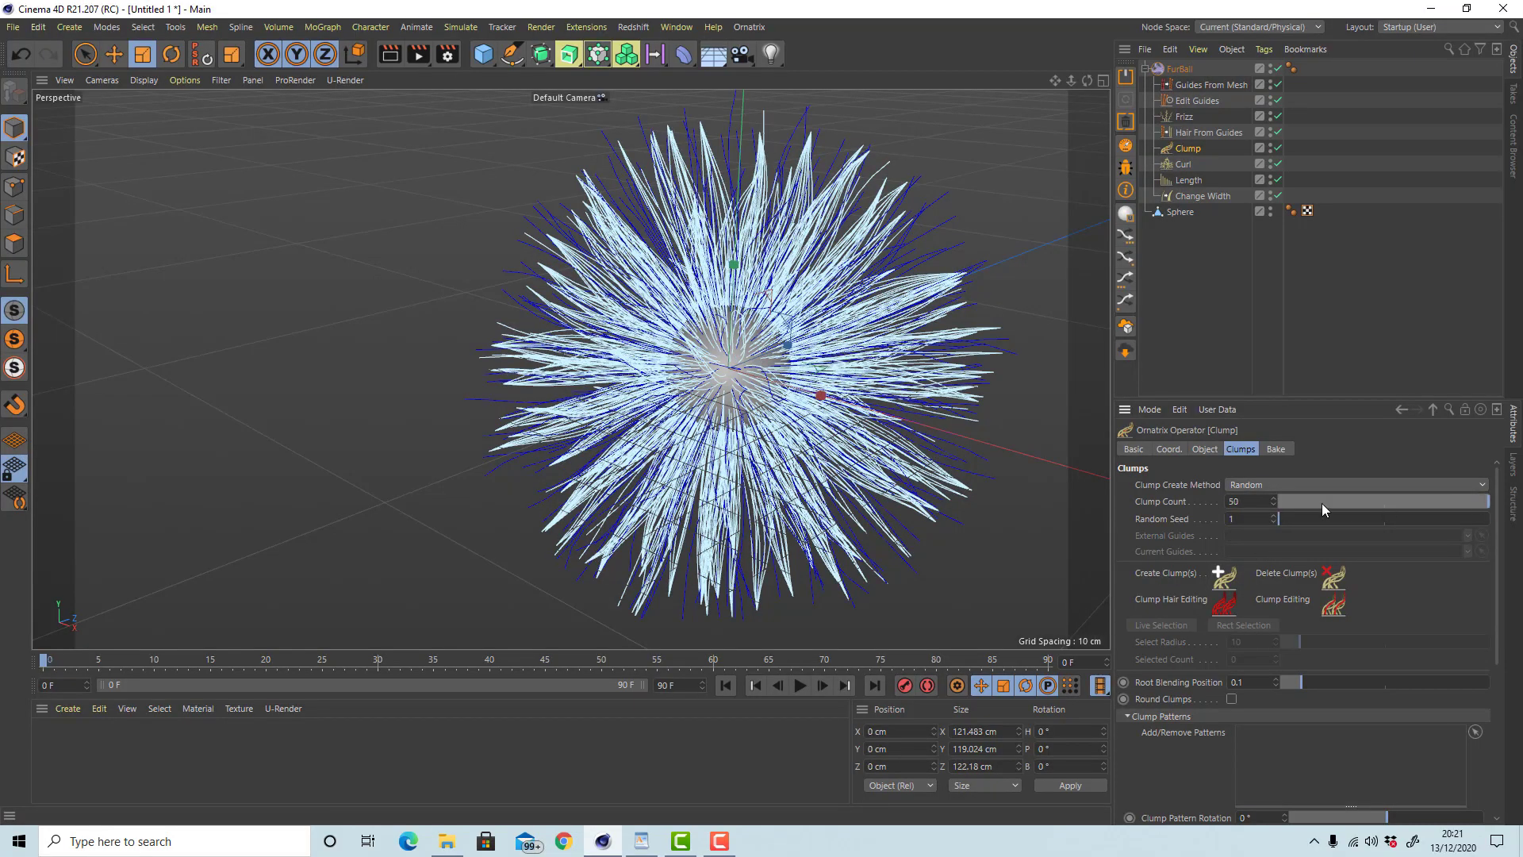
pyautogui.click(1221, 576)
# Duplicate the Clump operator directly below the original in the FurBall stack.
pyautogui.moveTo(1494, 586); pyautogui.dragTo(1513, 683)
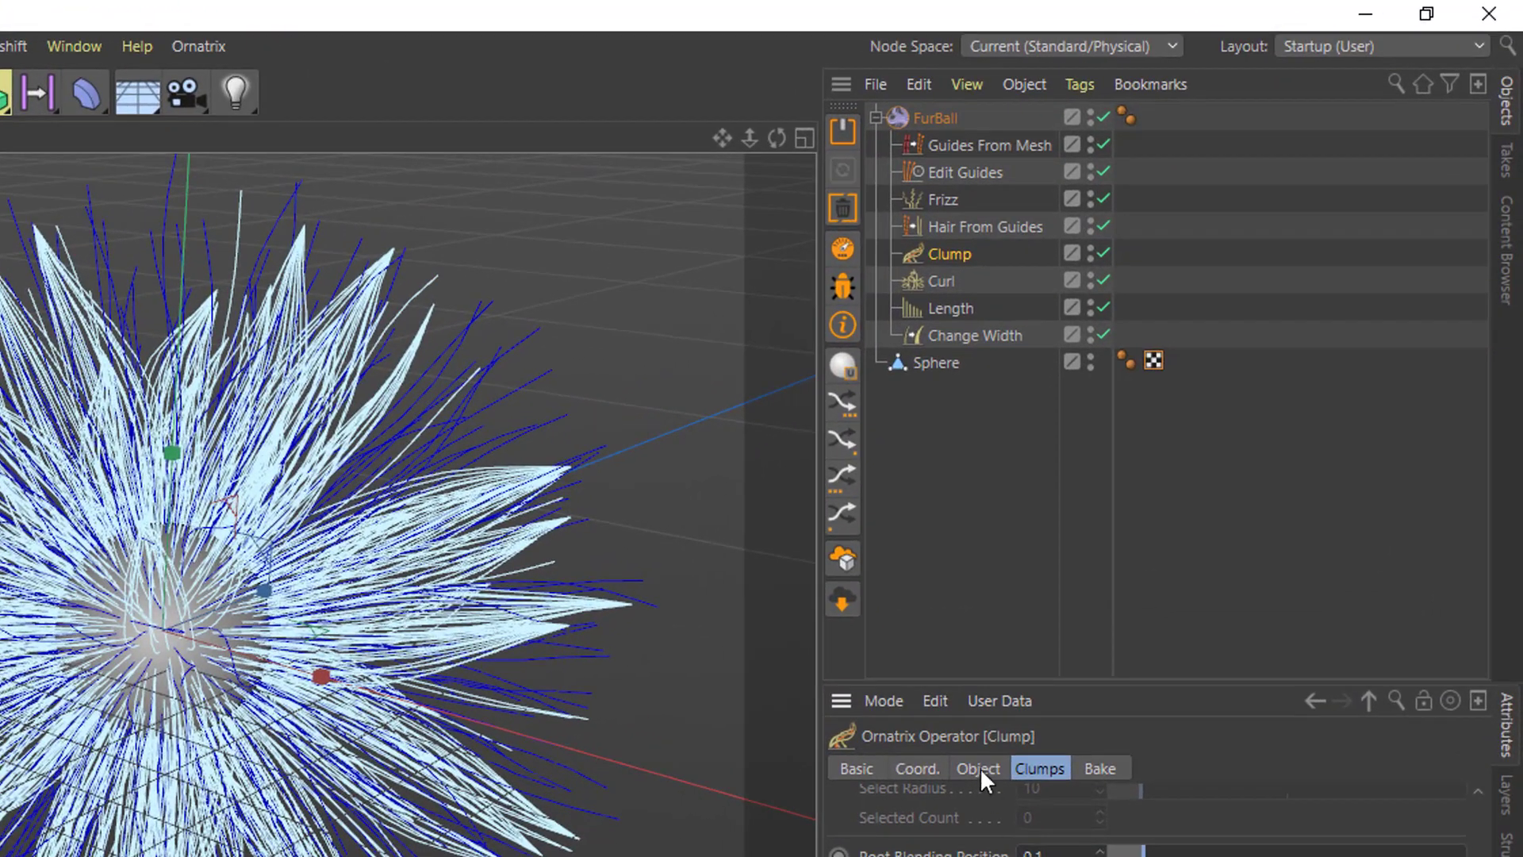
pyautogui.click(1179, 483)
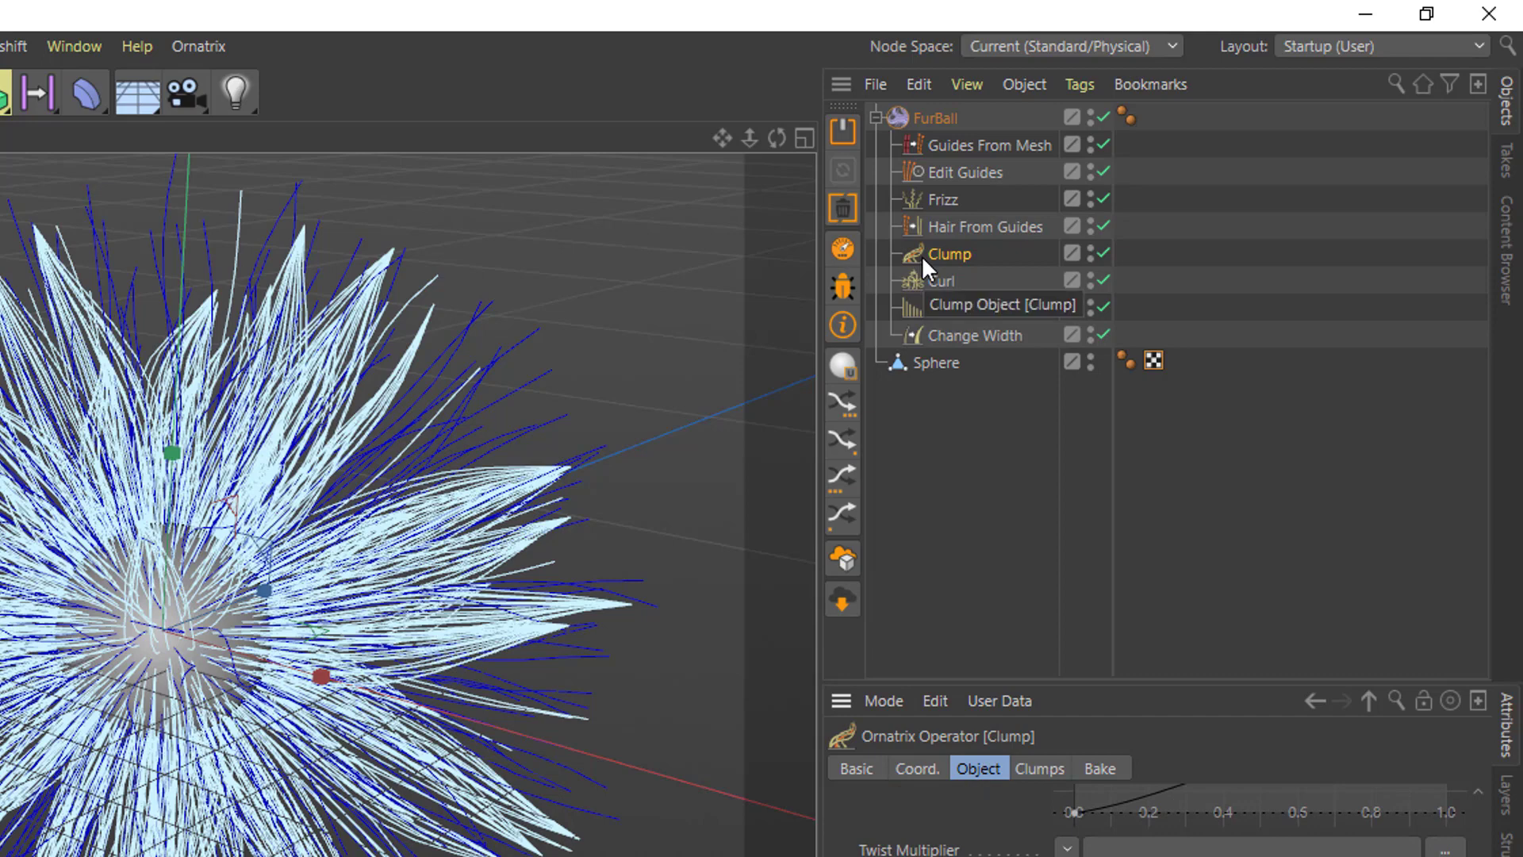
pyautogui.keyDown('ctrl'); pyautogui.moveTo(922, 257); pyautogui.dragTo(939, 267); pyautogui.keyUp('ctrl')
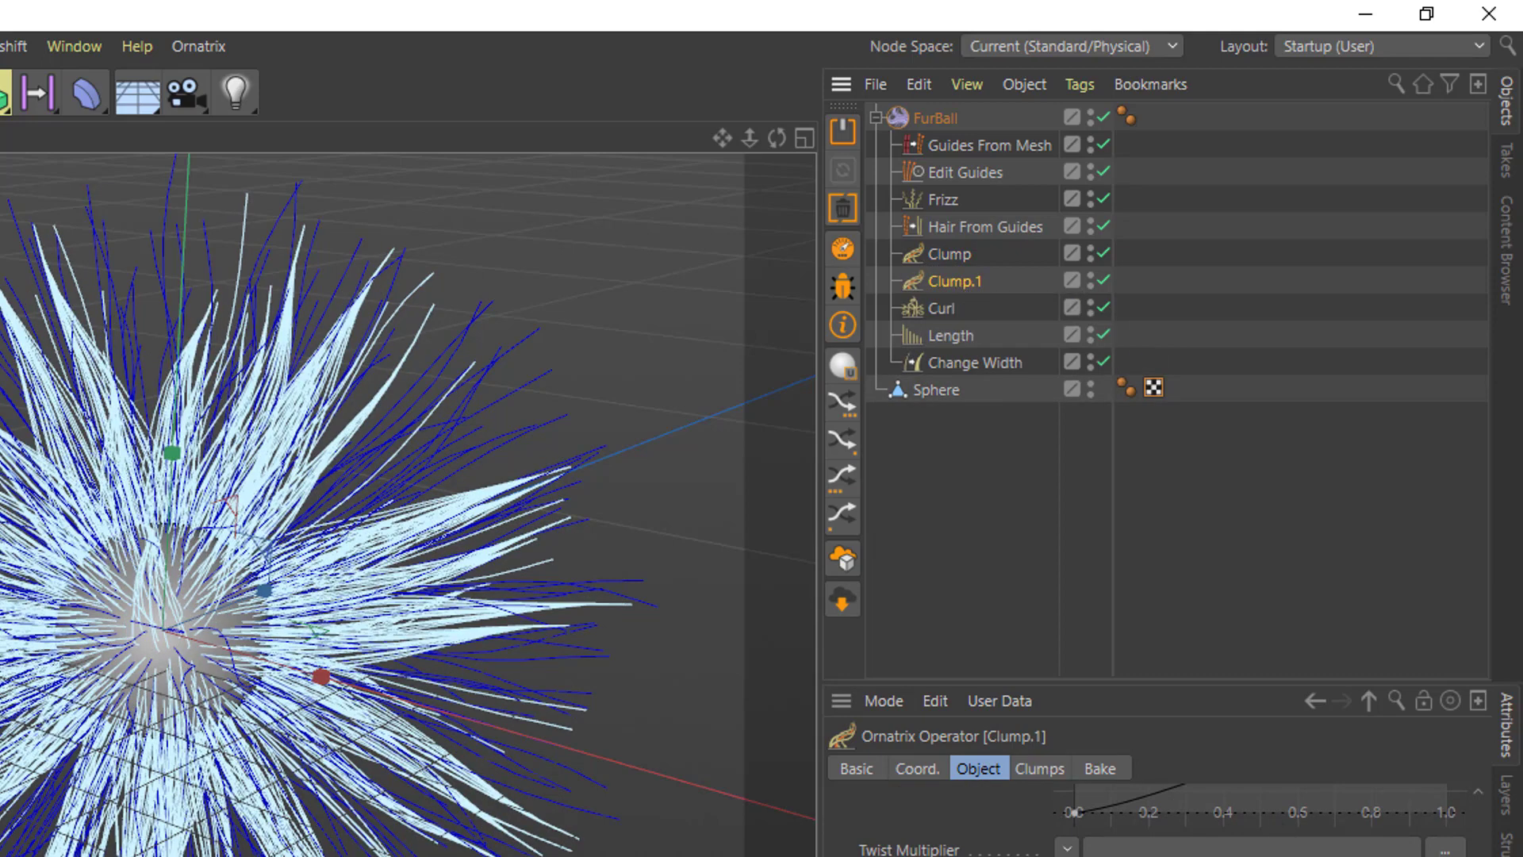
# Set the duplicated Clump operator's sub-clumping Region Channel to ClumpIds.
pyautogui.moveTo(1481, 600); pyautogui.dragTo(1428, 702)
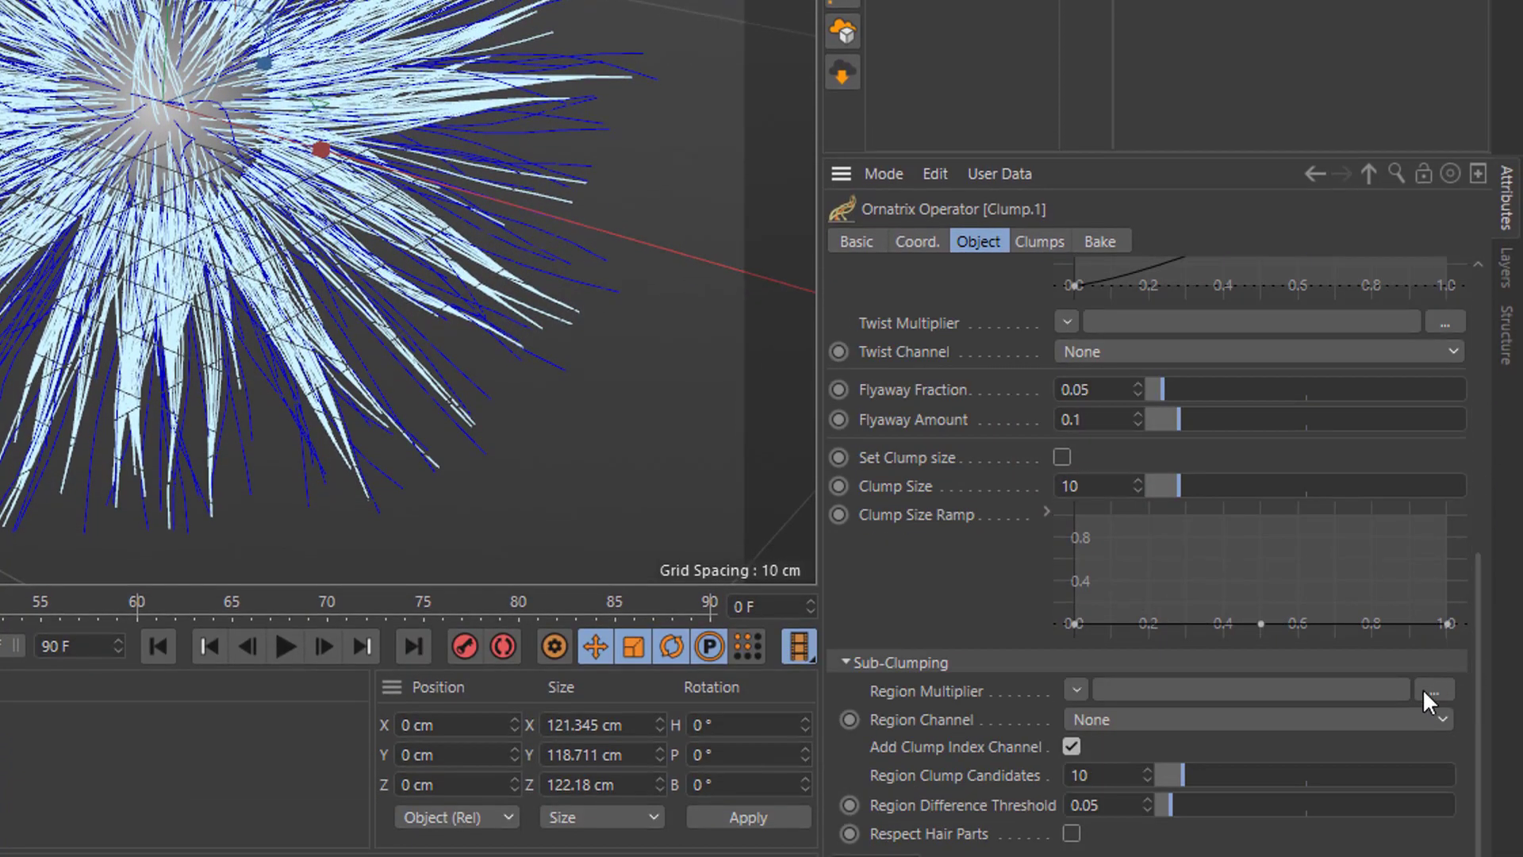
pyautogui.click(1435, 720)
pyautogui.click(1269, 833)
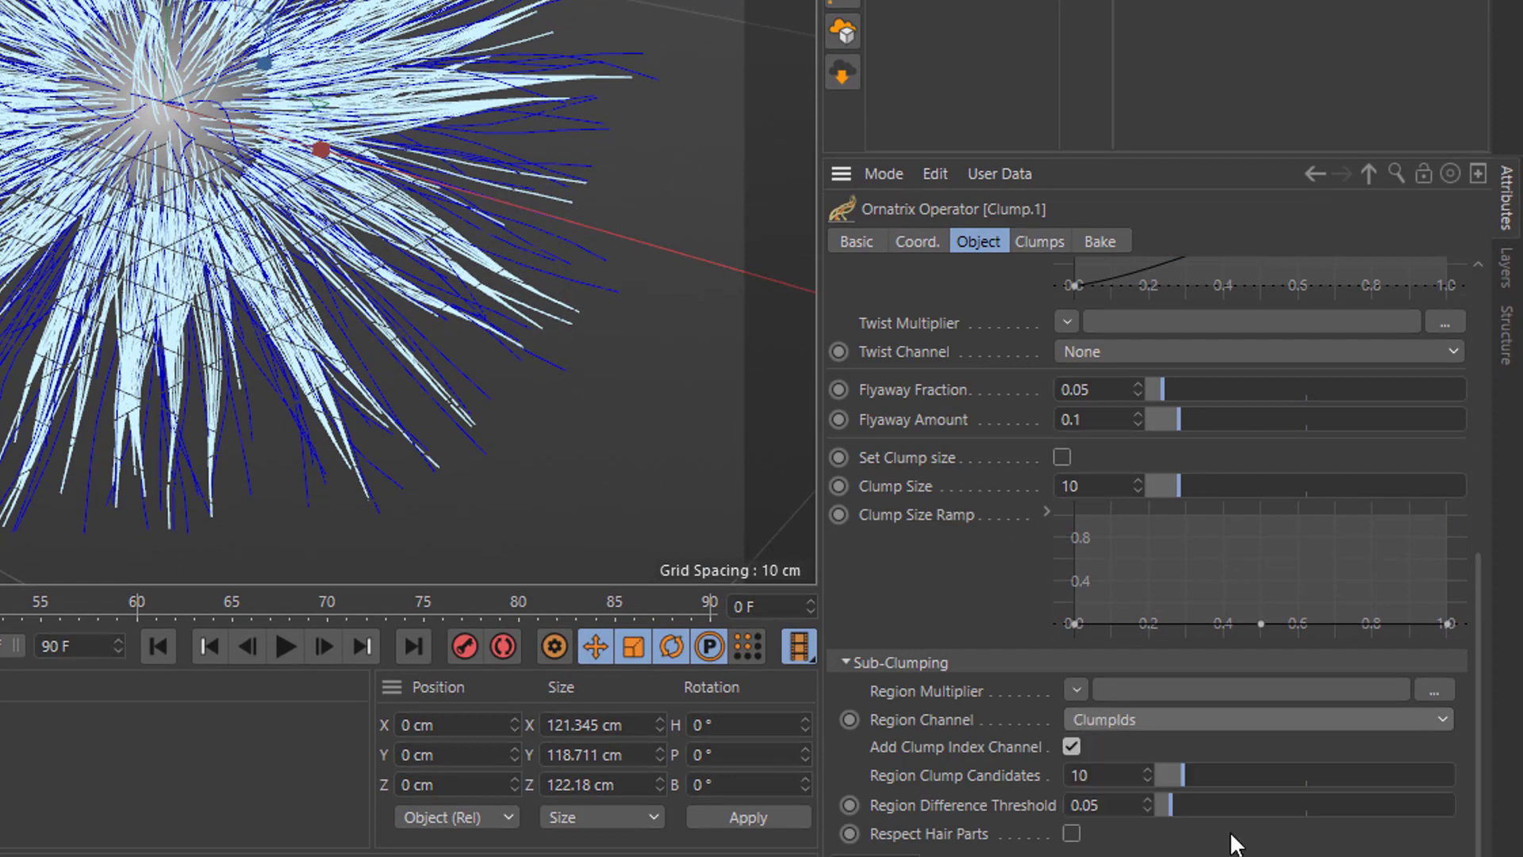
# Set the duplicated Clump operator's Clump Count to 143 and create its clumps.
pyautogui.scroll(10, 1247, 485)
pyautogui.click(1039, 241)
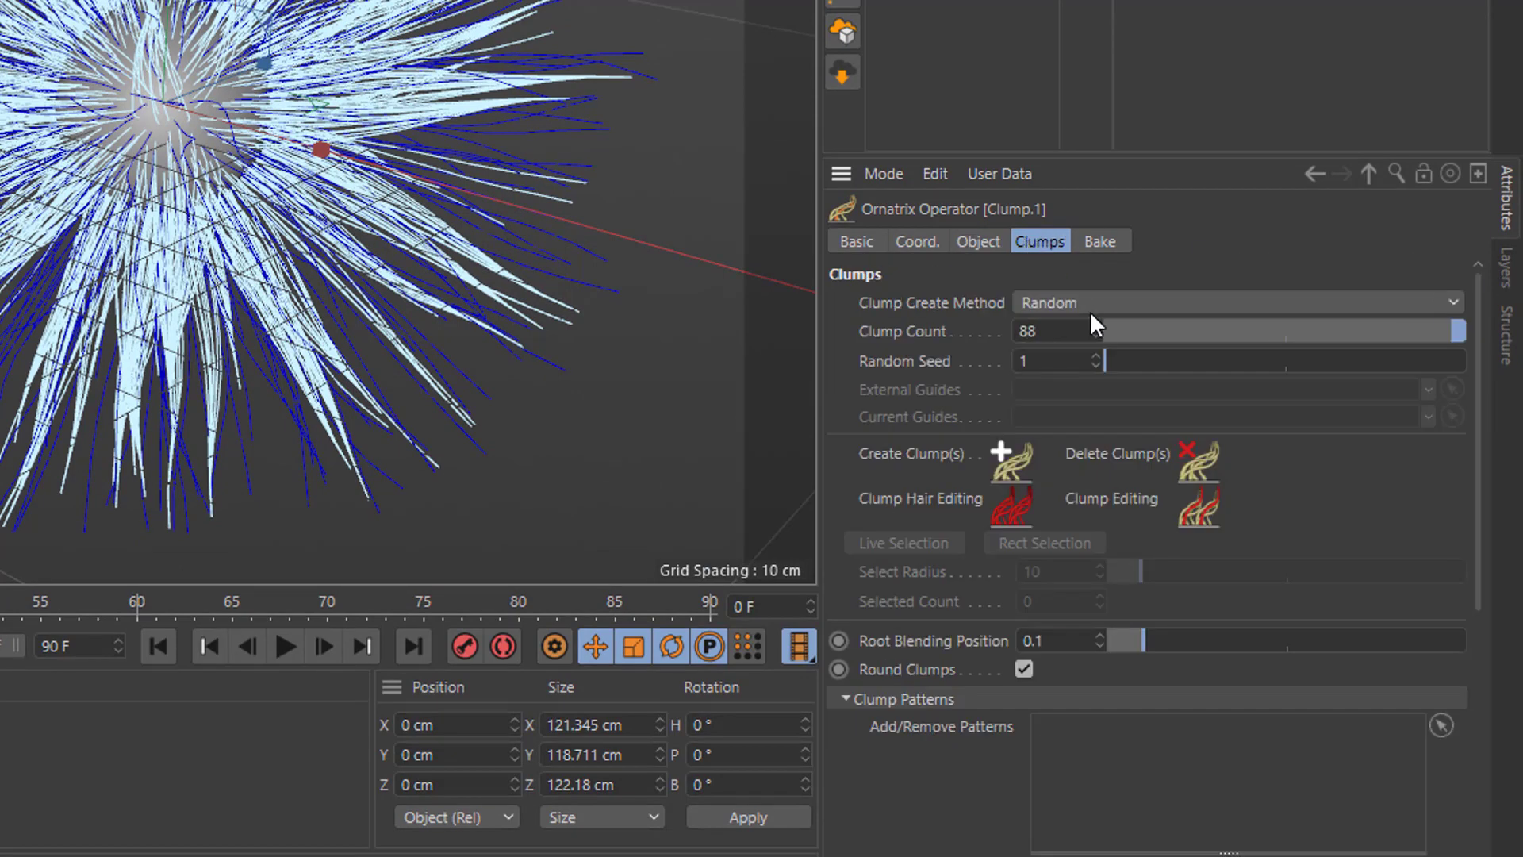
pyautogui.moveTo(1095, 331); pyautogui.dragTo(1095, 298)
pyautogui.click(1009, 460)
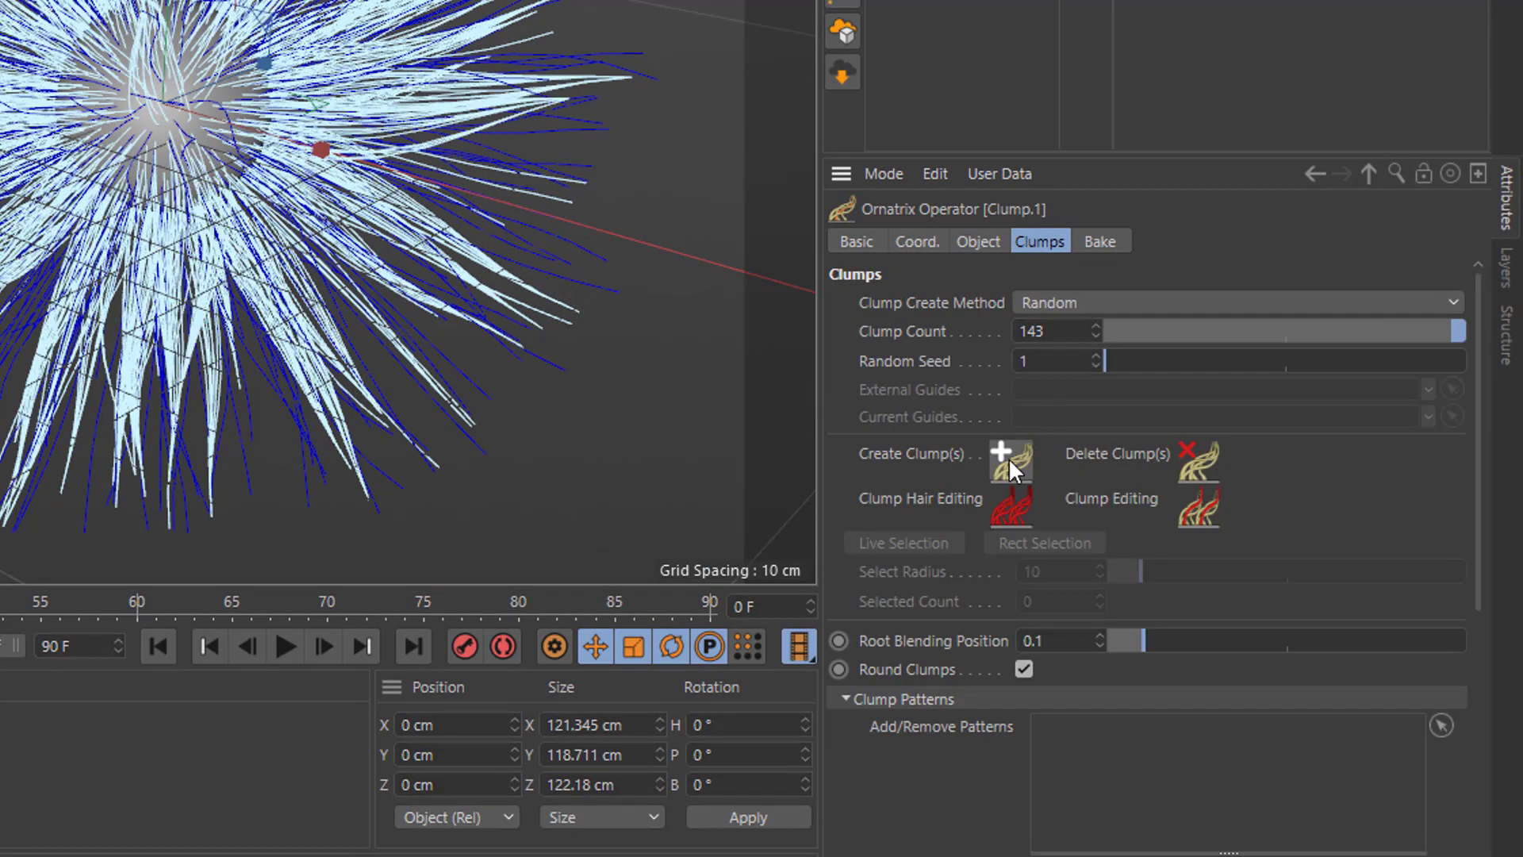
# Adjust the middle of the Amount Ramp curve on the duplicated Clump operator.
pyautogui.click(980, 240)
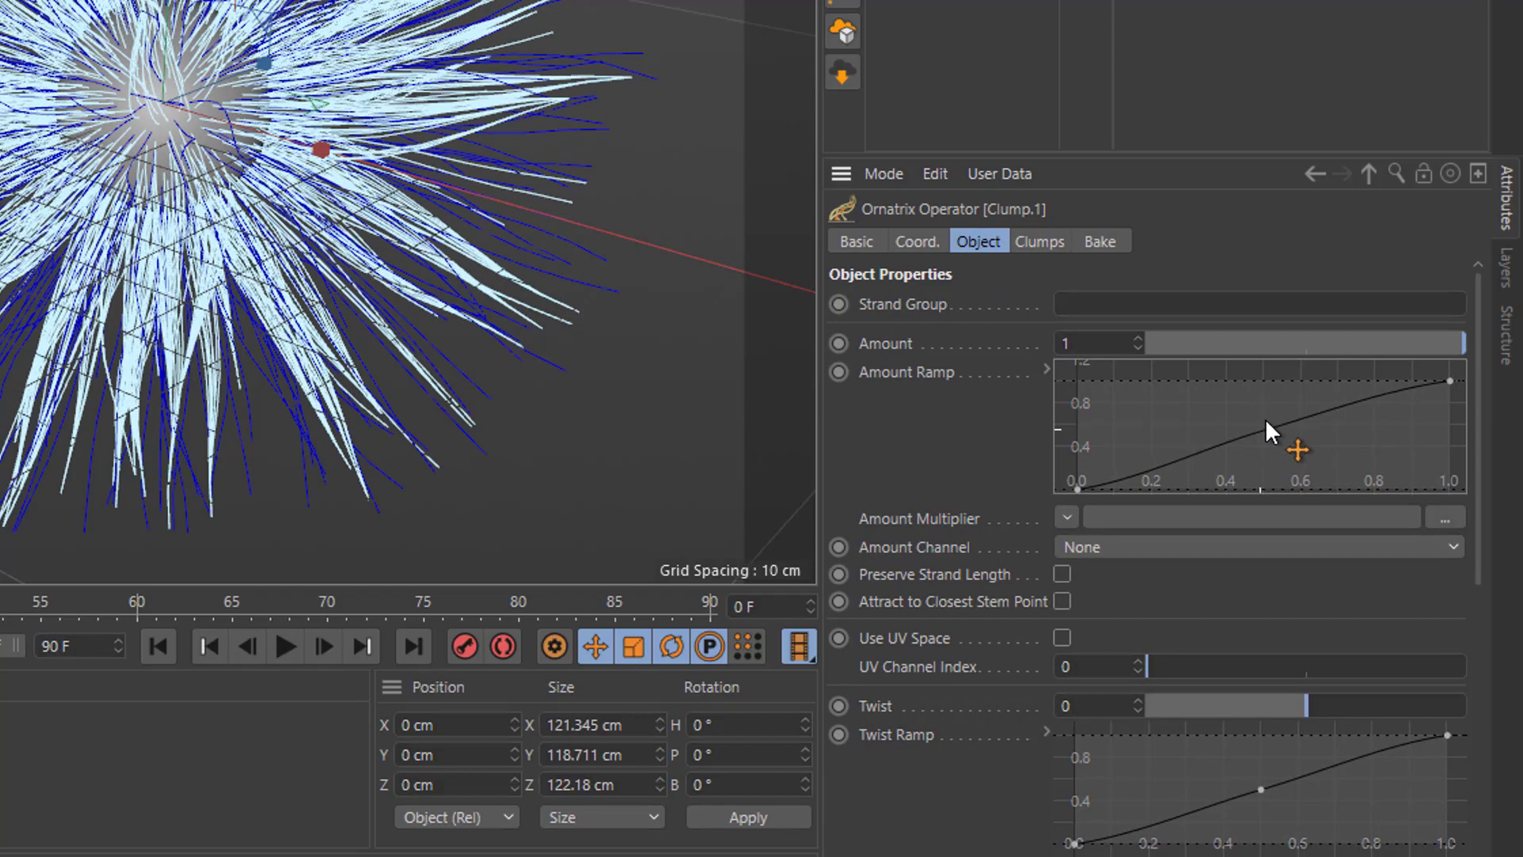
pyautogui.moveTo(1266, 421); pyautogui.dragTo(1235, 417)
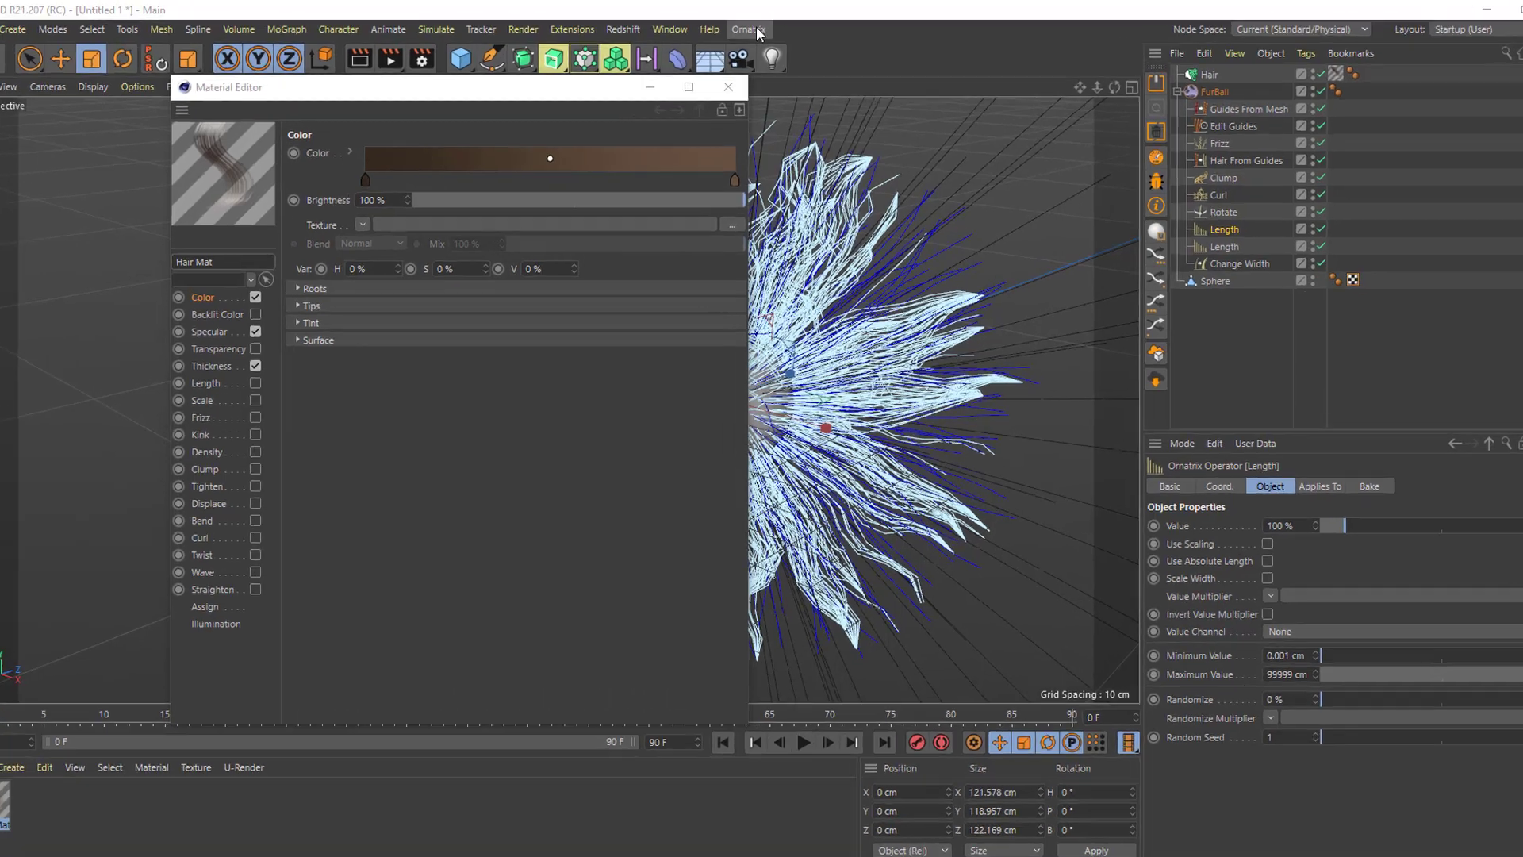
# Look through the available Ornatrix operators and the FurBall stack's operators from Guides From Mesh down to Curl.
pyautogui.click(749, 27)
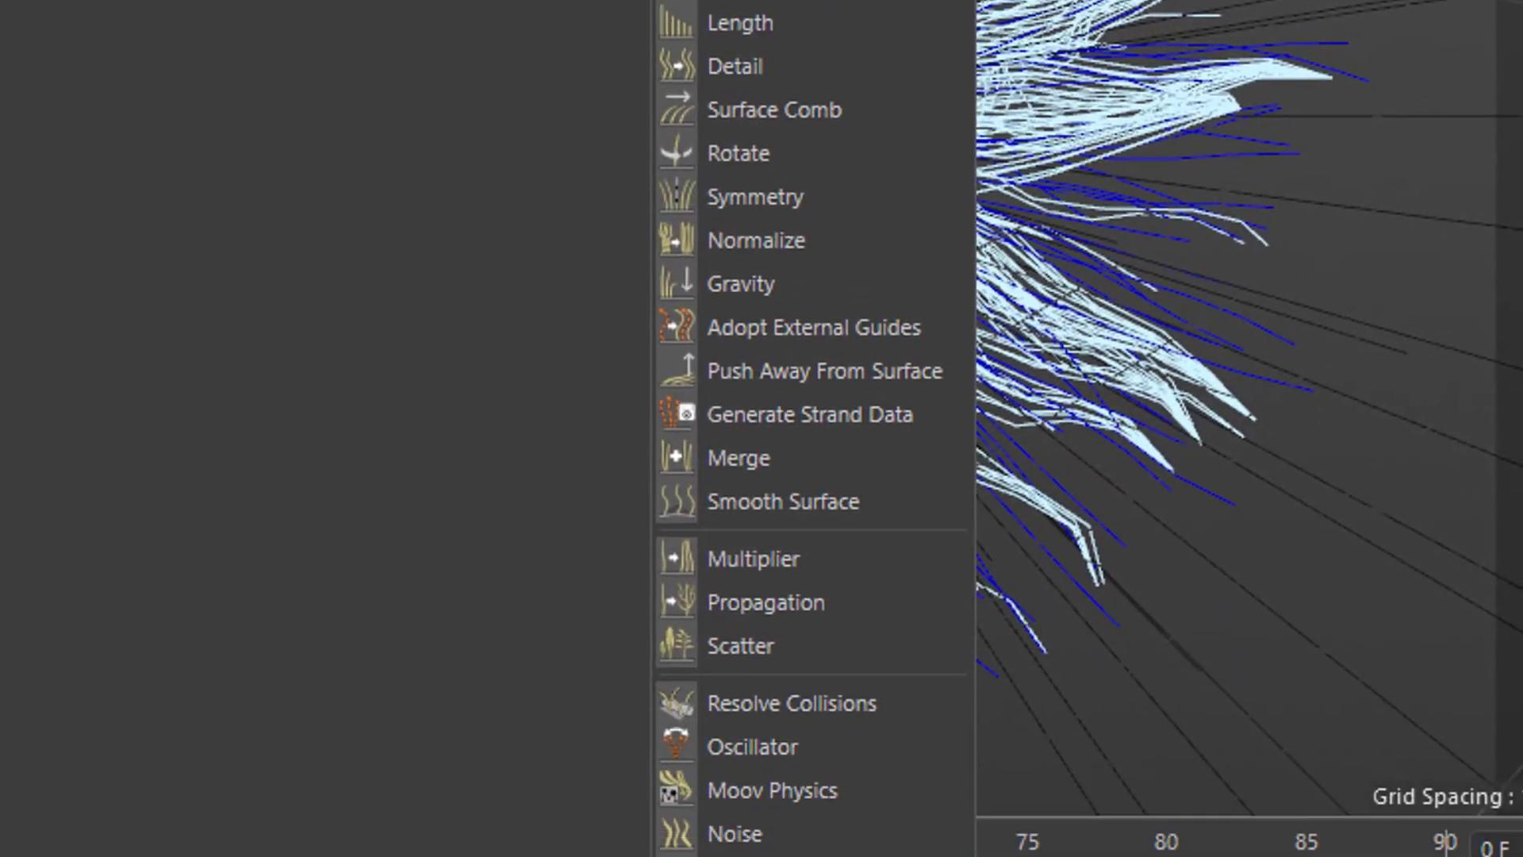
pyautogui.click(98, 225)
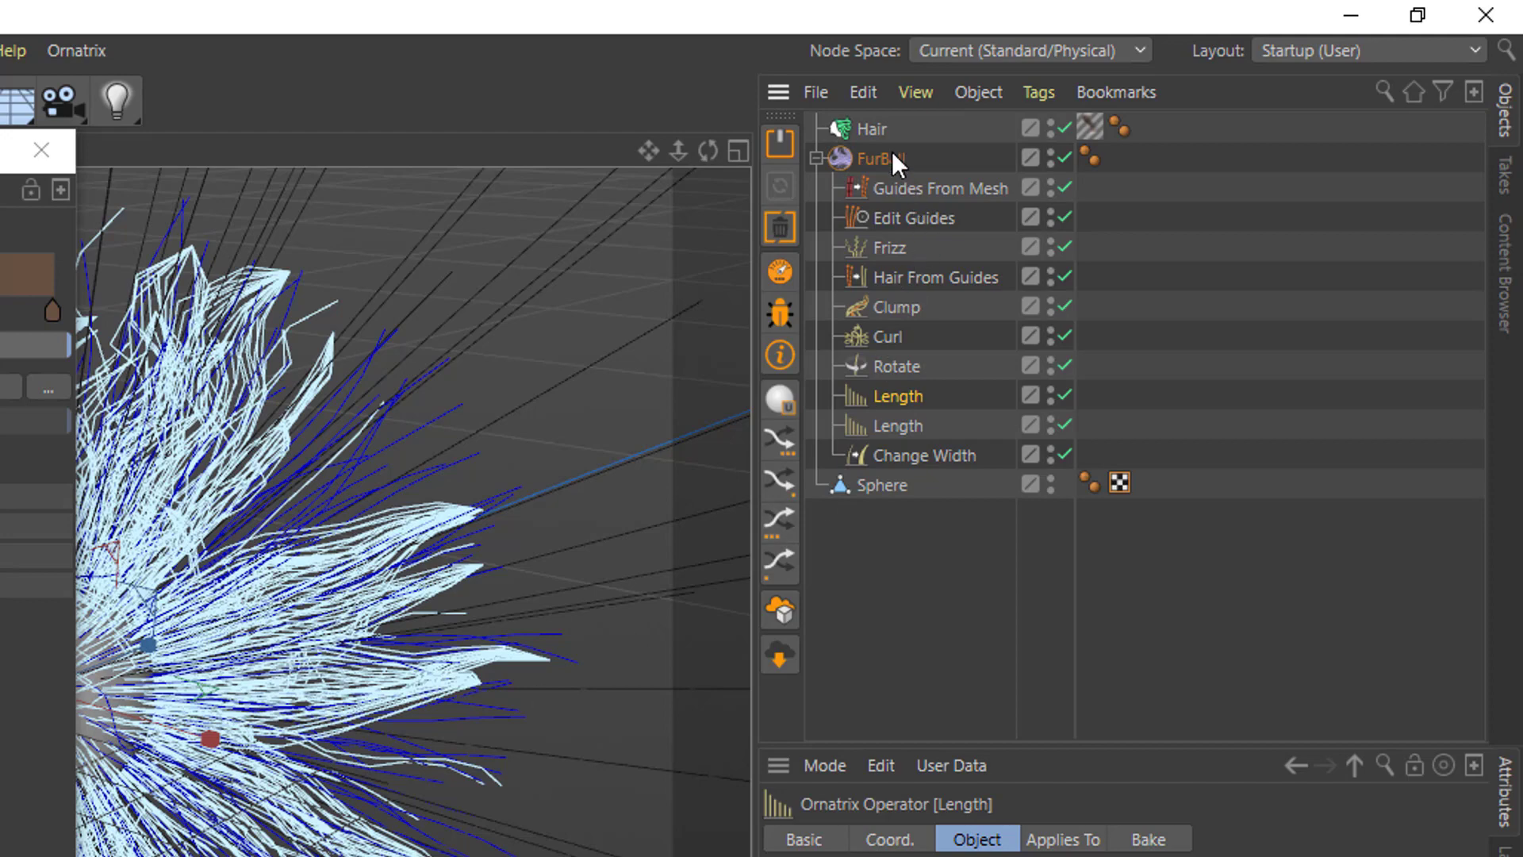
pyautogui.click(891, 150)
pyautogui.click(907, 187)
pyautogui.click(910, 216)
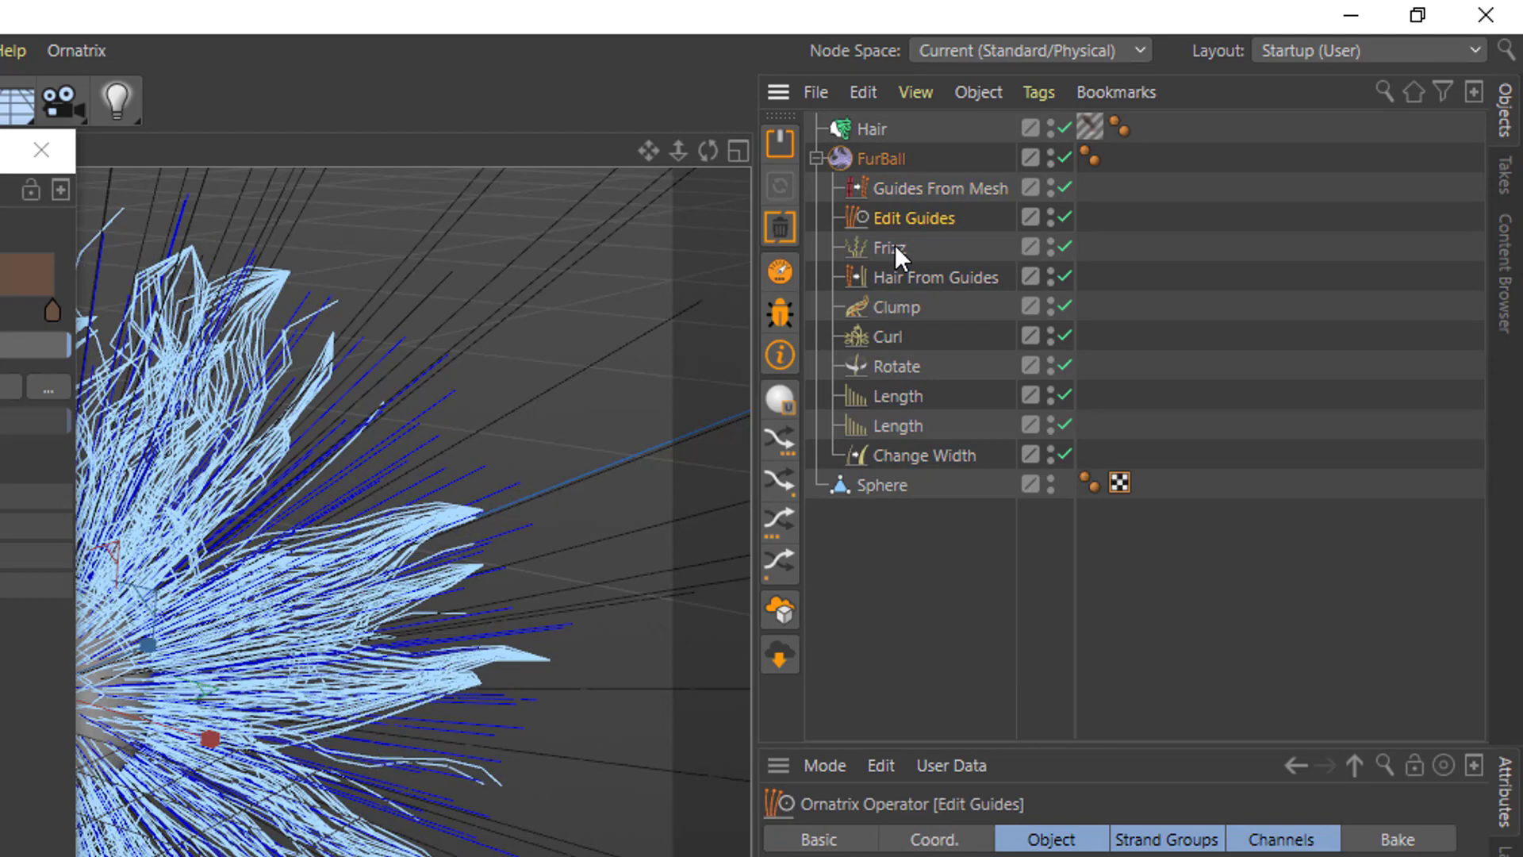
pyautogui.click(895, 247)
pyautogui.click(894, 276)
pyautogui.click(891, 306)
pyautogui.click(889, 336)
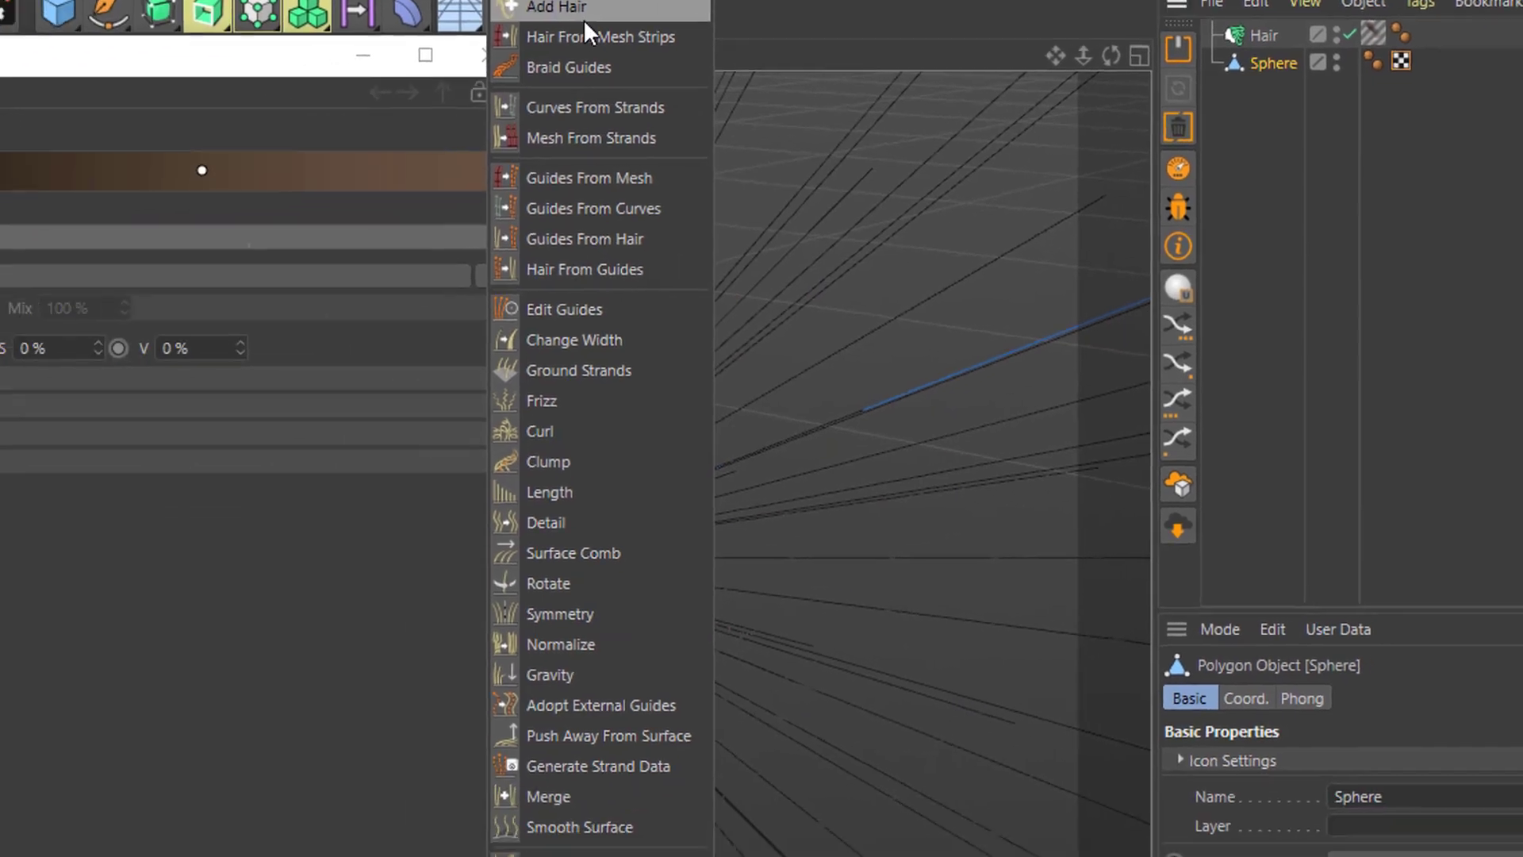
# Add Ornatrix hair to the Sphere using the Fur Ball groom and close the Material Editor.
pyautogui.click(560, 7)
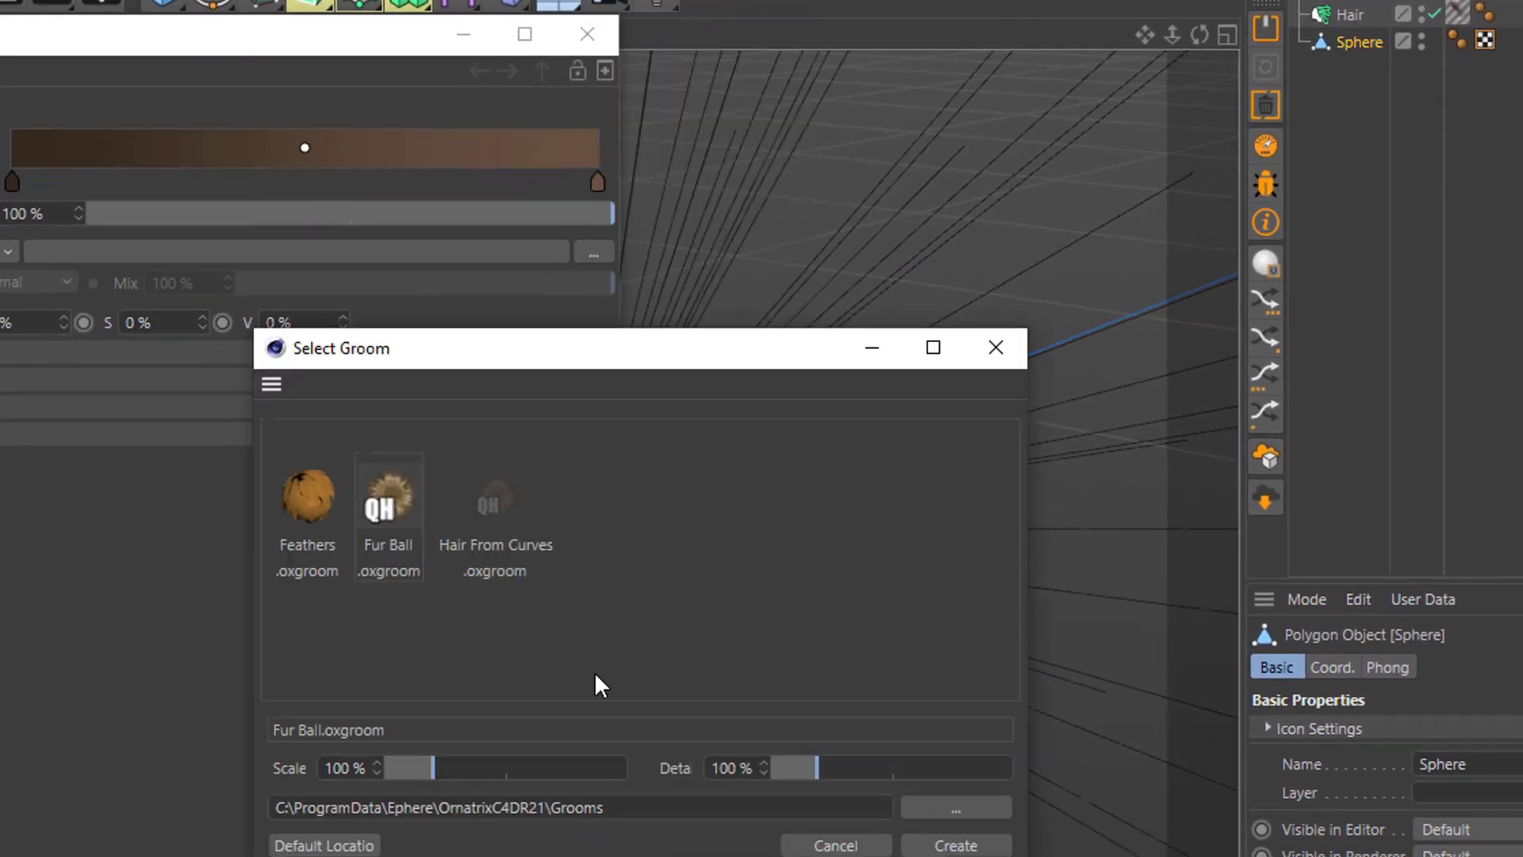
pyautogui.click(956, 845)
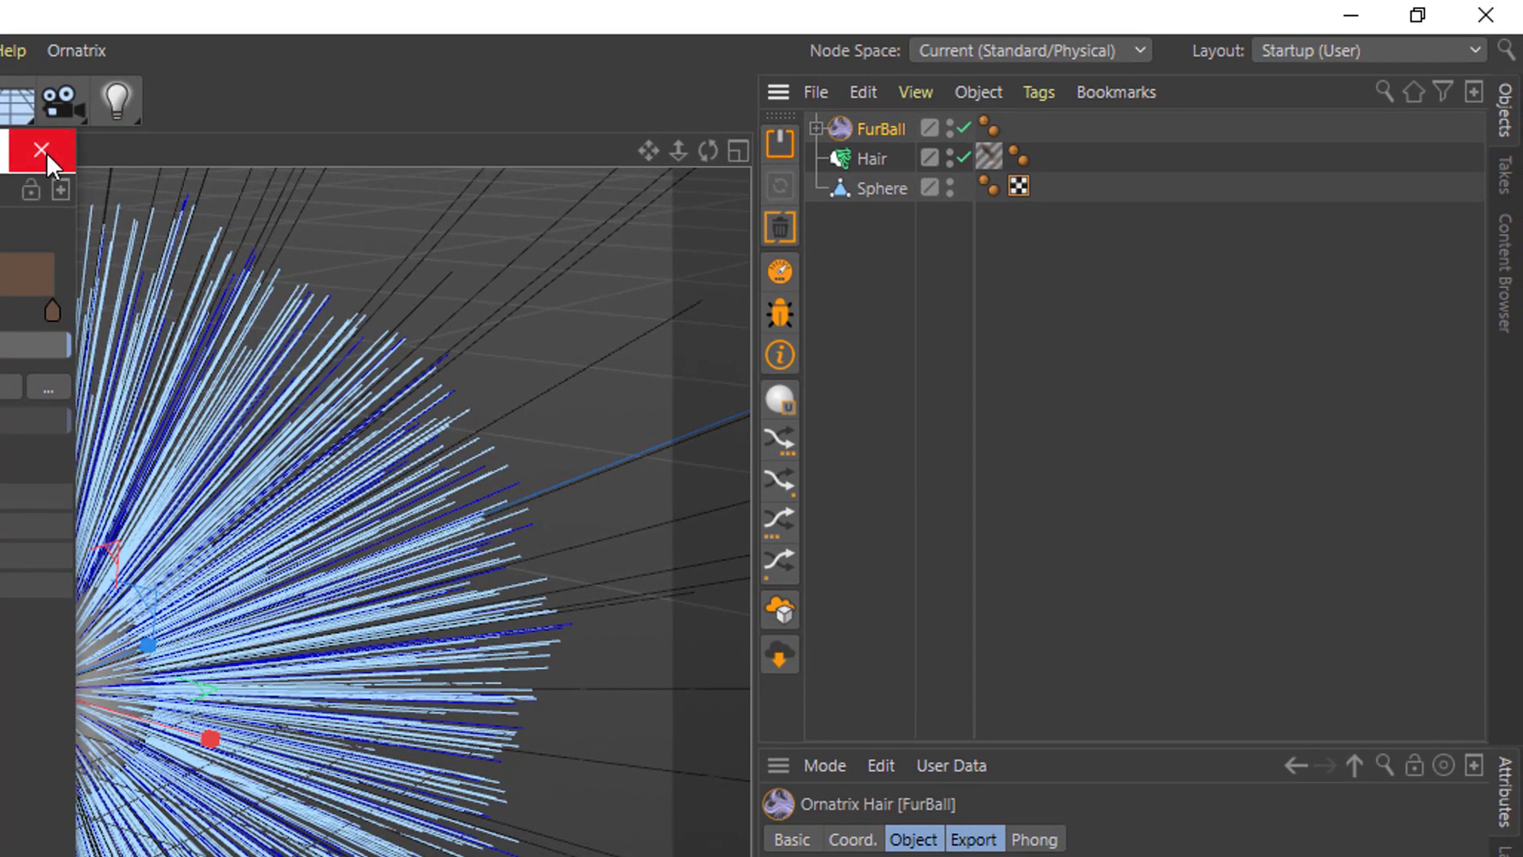
pyautogui.click(100, 137)
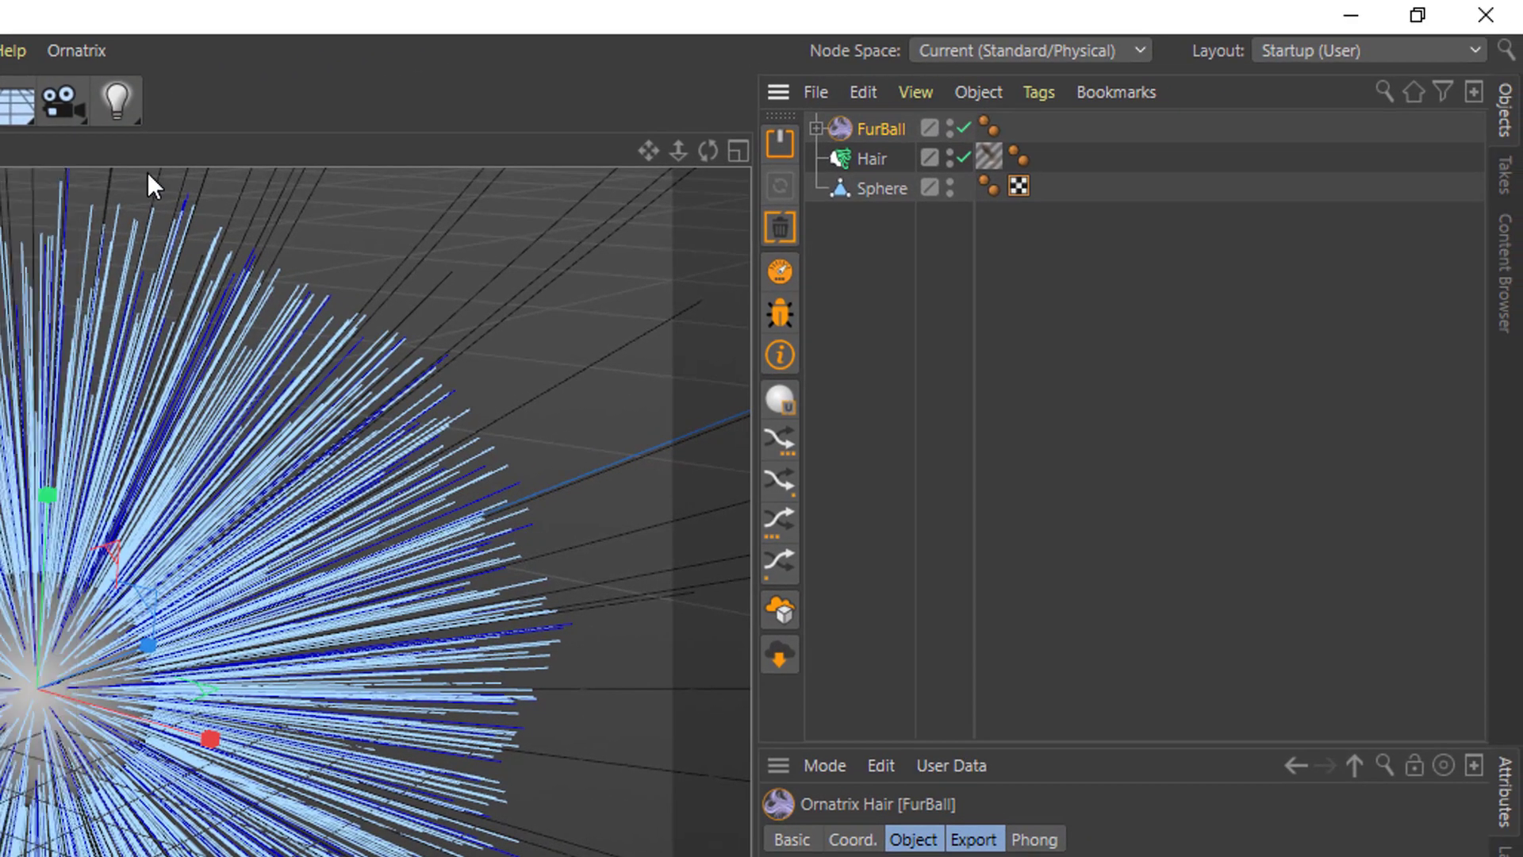
# Expand the FurBall stack and display the Guides From Mesh operator's object properties in an enlarged attributes area.
pyautogui.click(816, 127)
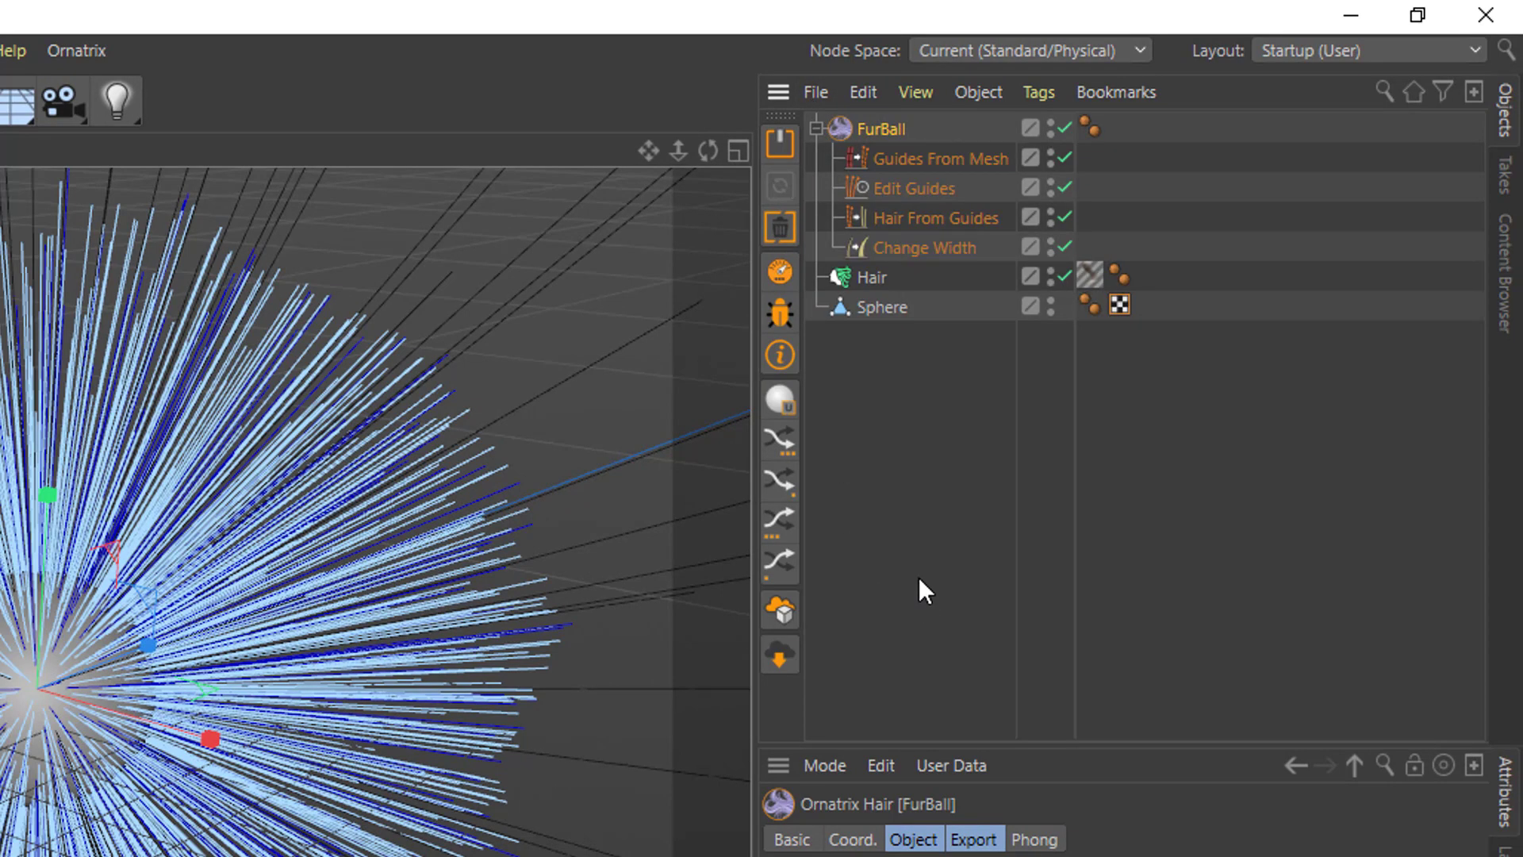
pyautogui.click(959, 162)
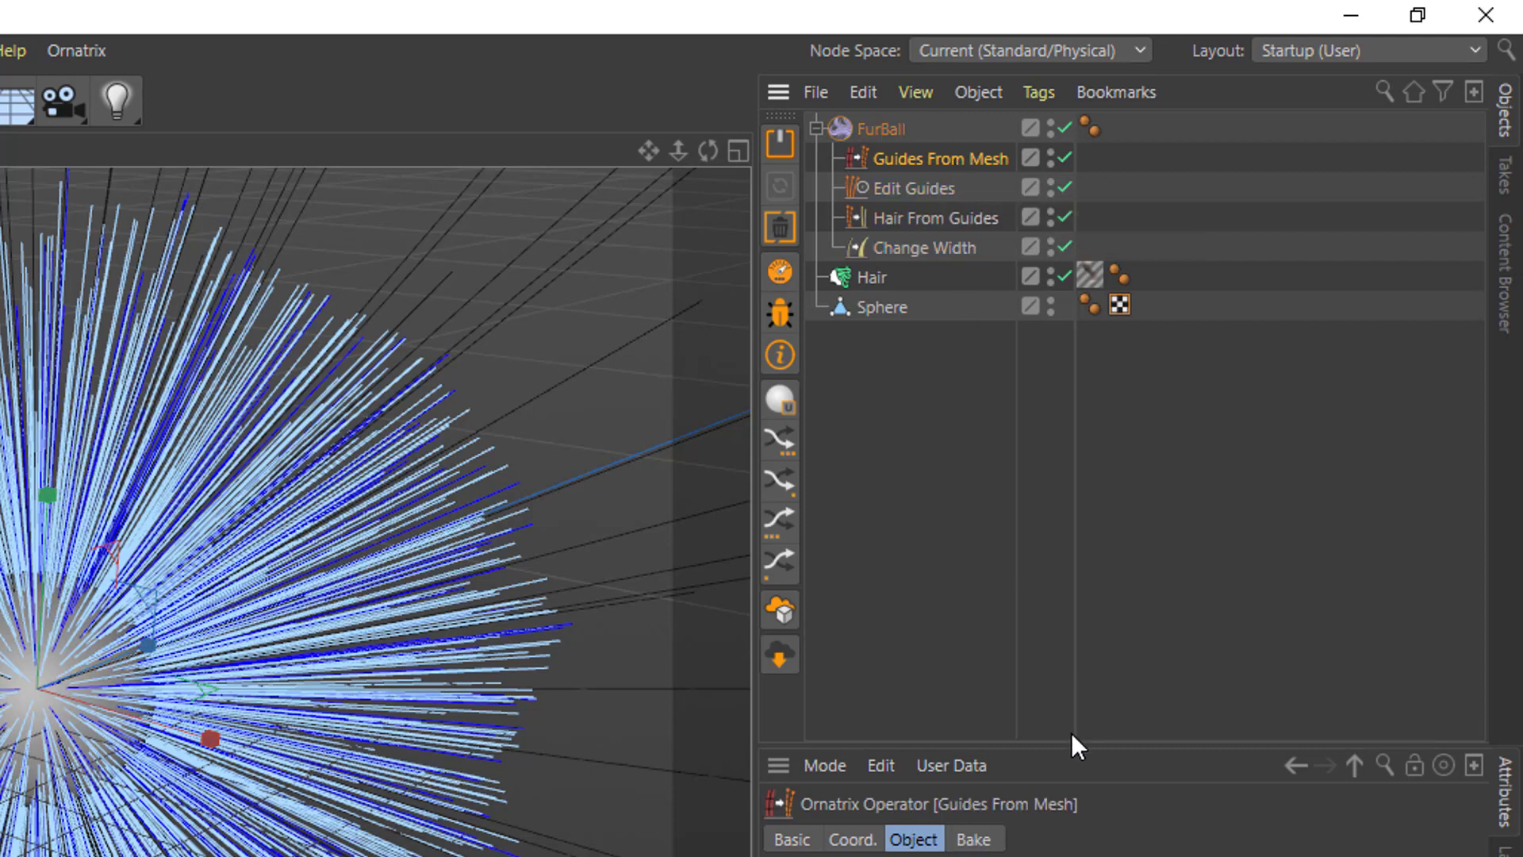
pyautogui.moveTo(1078, 736); pyautogui.dragTo(1081, 388)
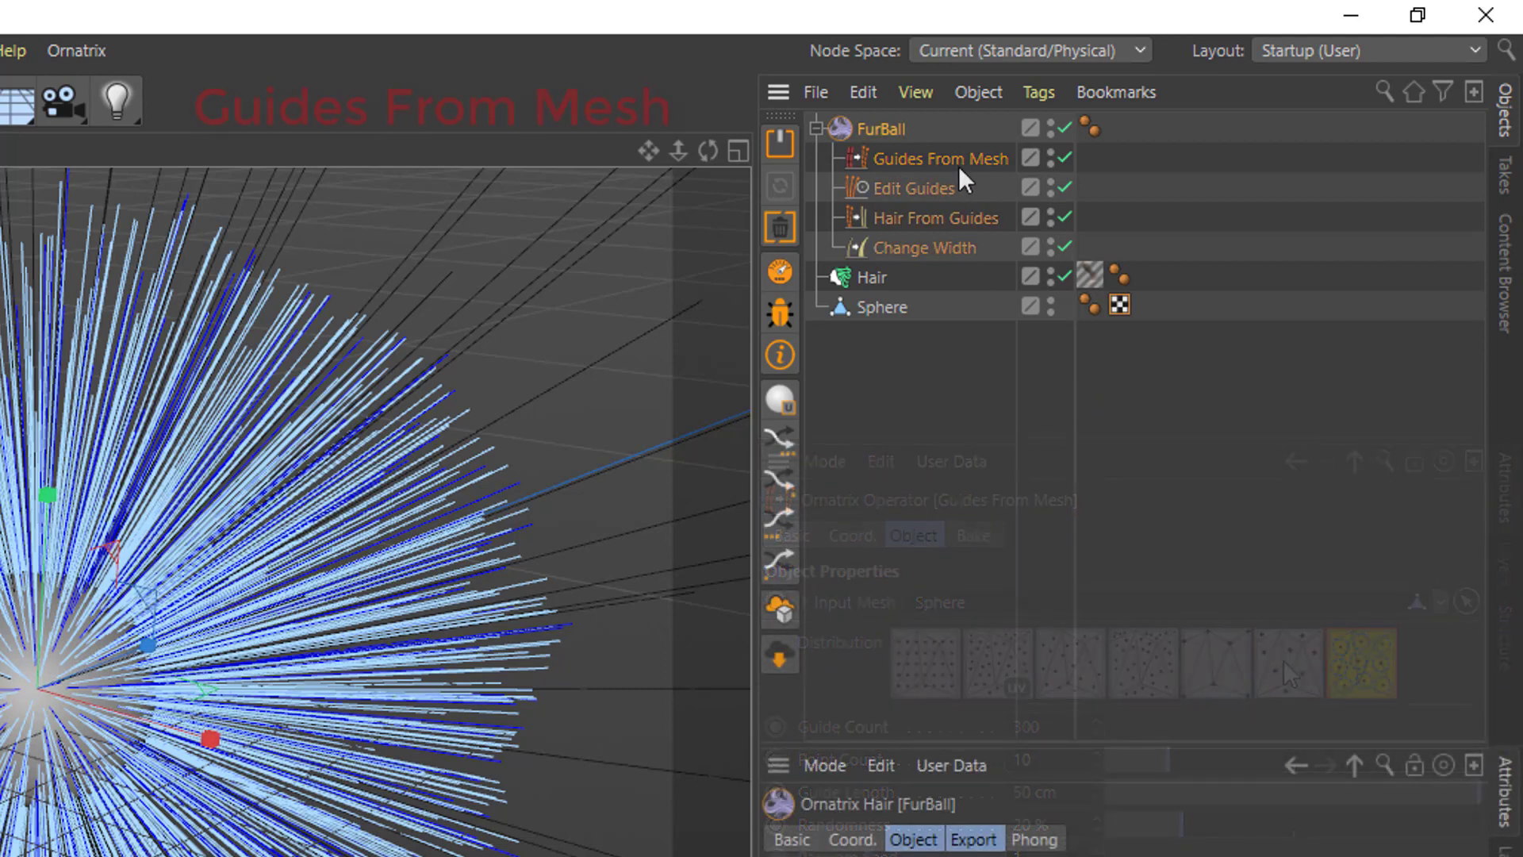
pyautogui.click(956, 160)
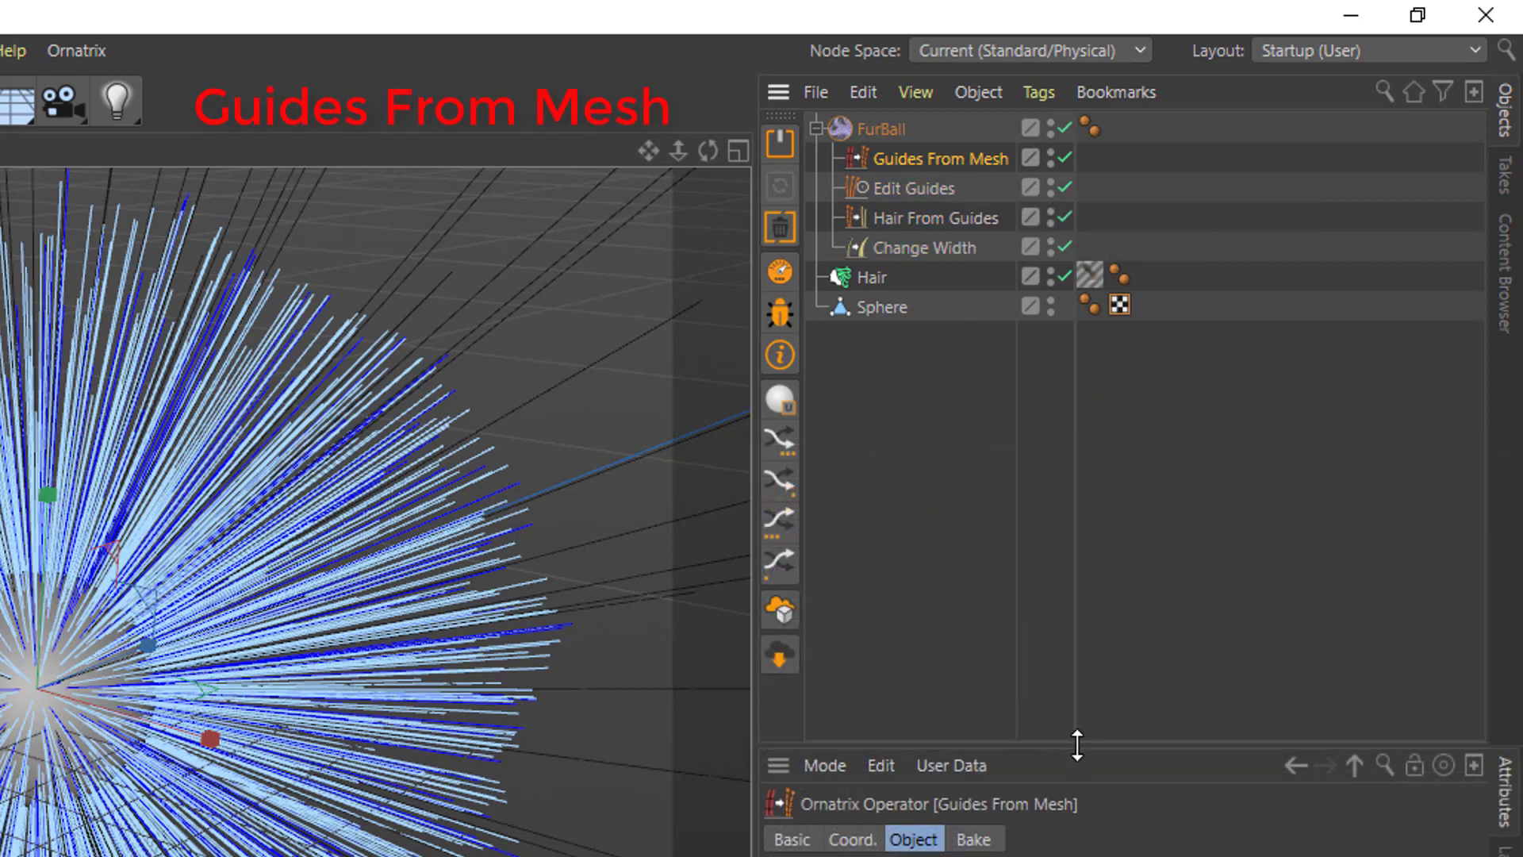
pyautogui.moveTo(1074, 741); pyautogui.dragTo(1082, 388)
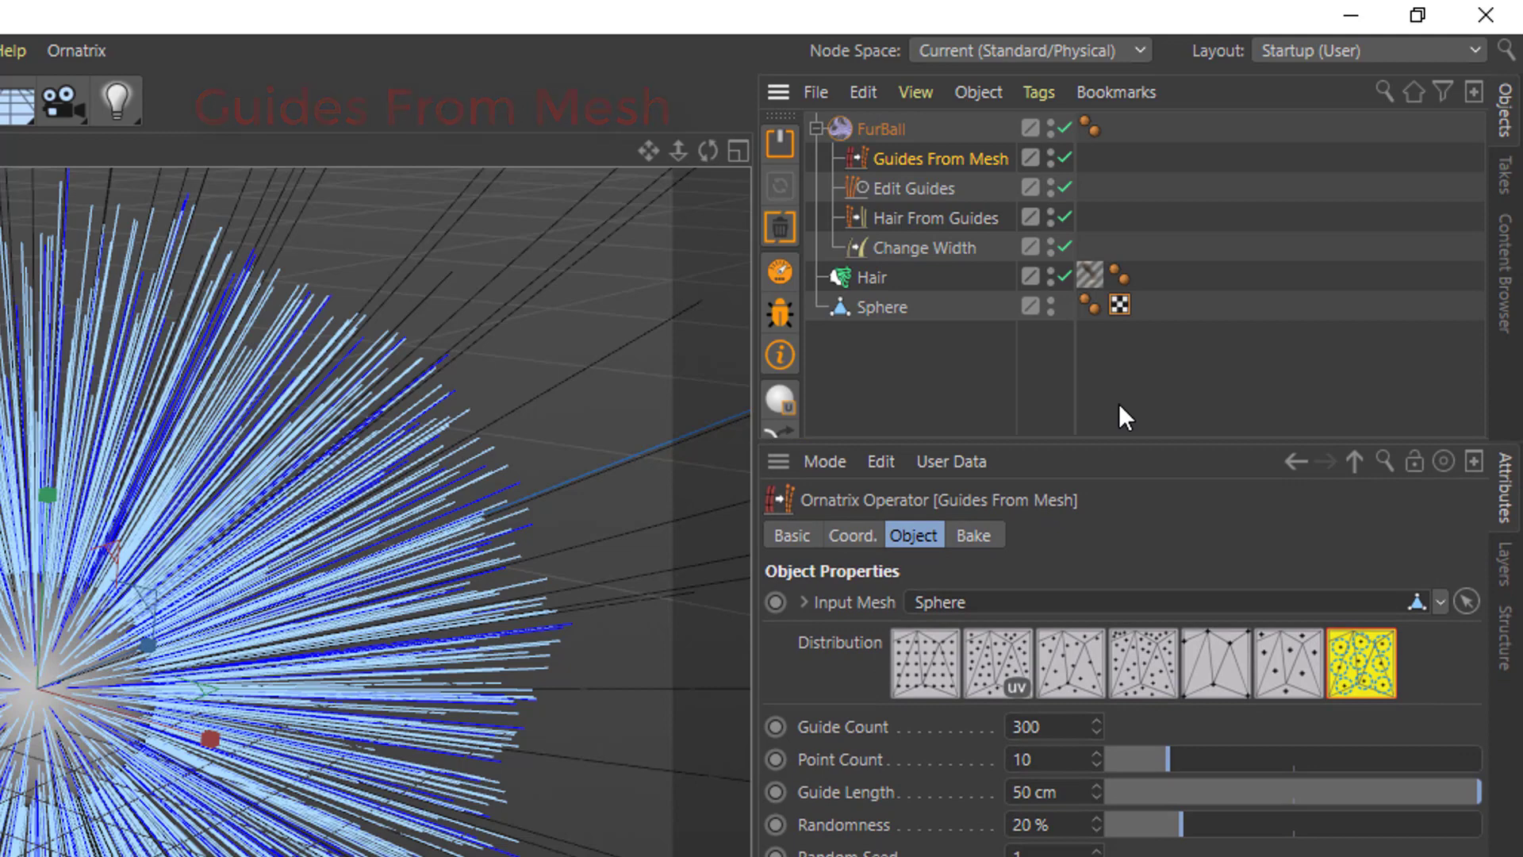
# Try the other guide Distribution modes of Guides From Mesh, including the UV one, and return to the last mode in the row.
pyautogui.click(1277, 669)
pyautogui.click(1204, 672)
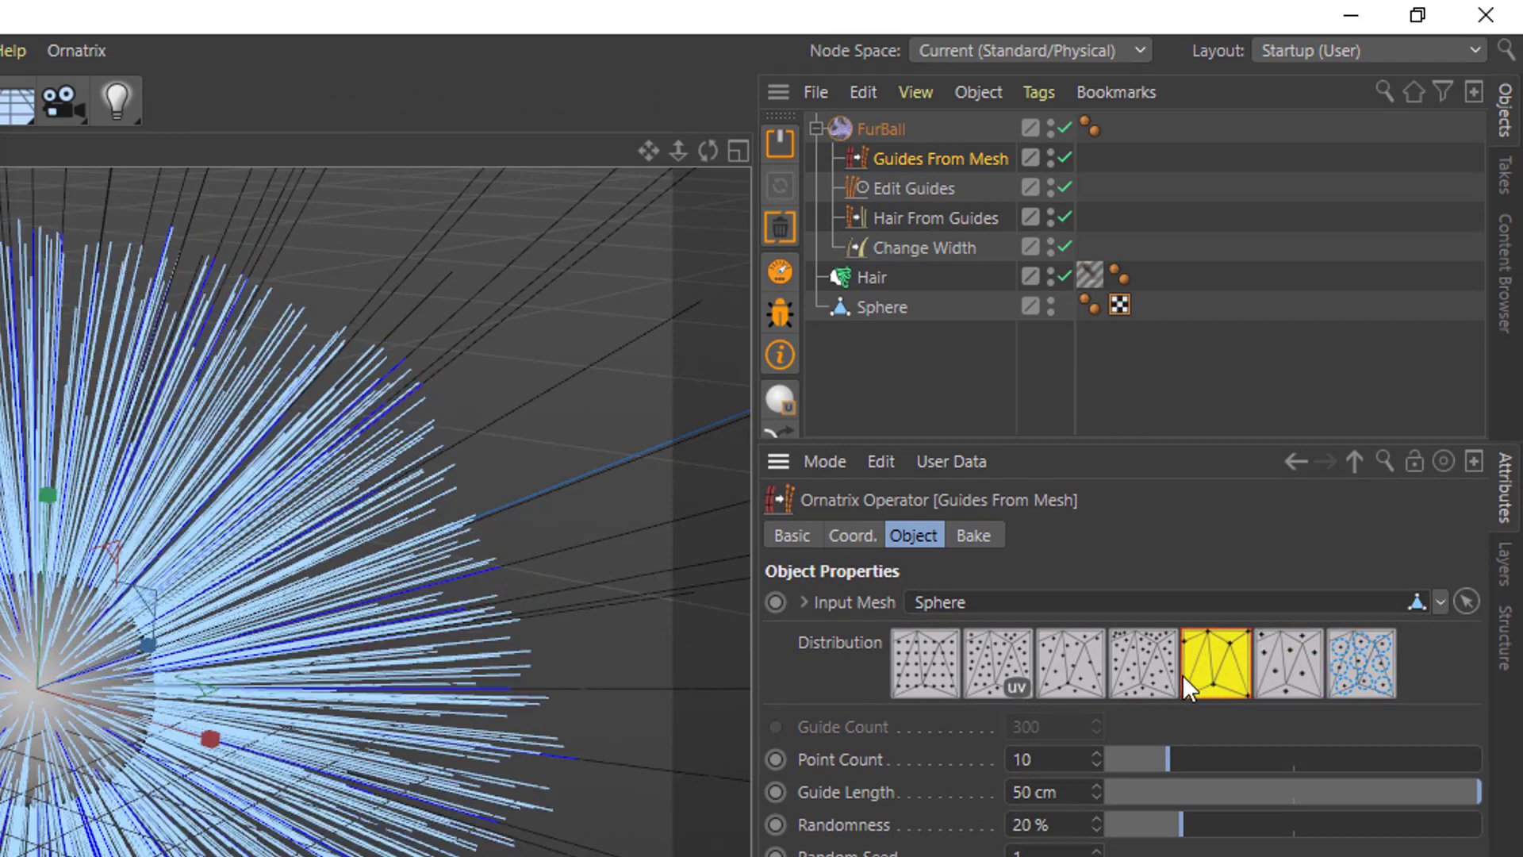
pyautogui.click(1137, 668)
pyautogui.click(1075, 665)
pyautogui.click(1012, 664)
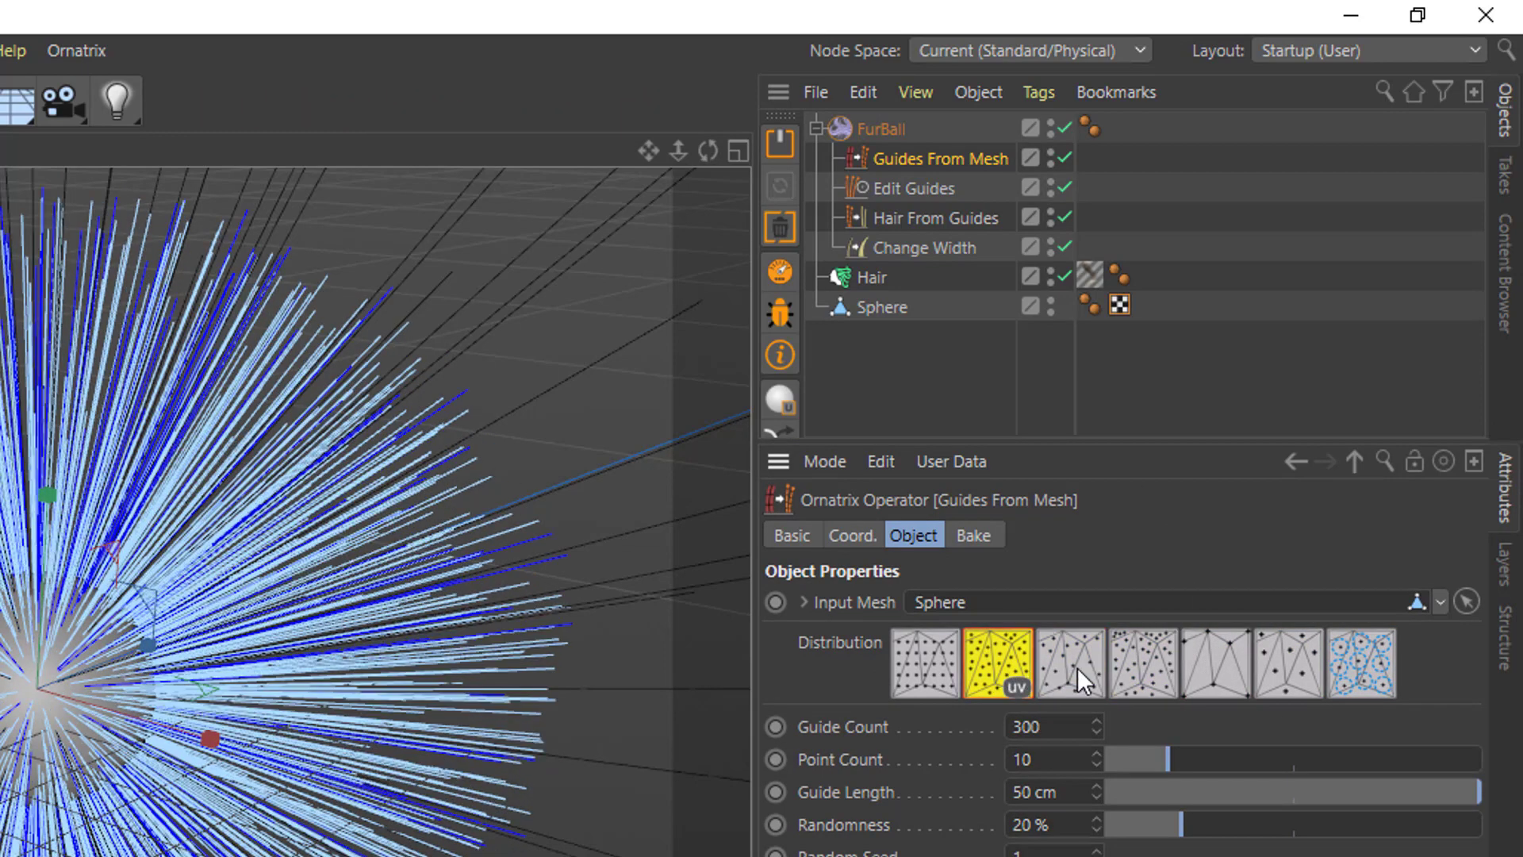
pyautogui.click(1347, 660)
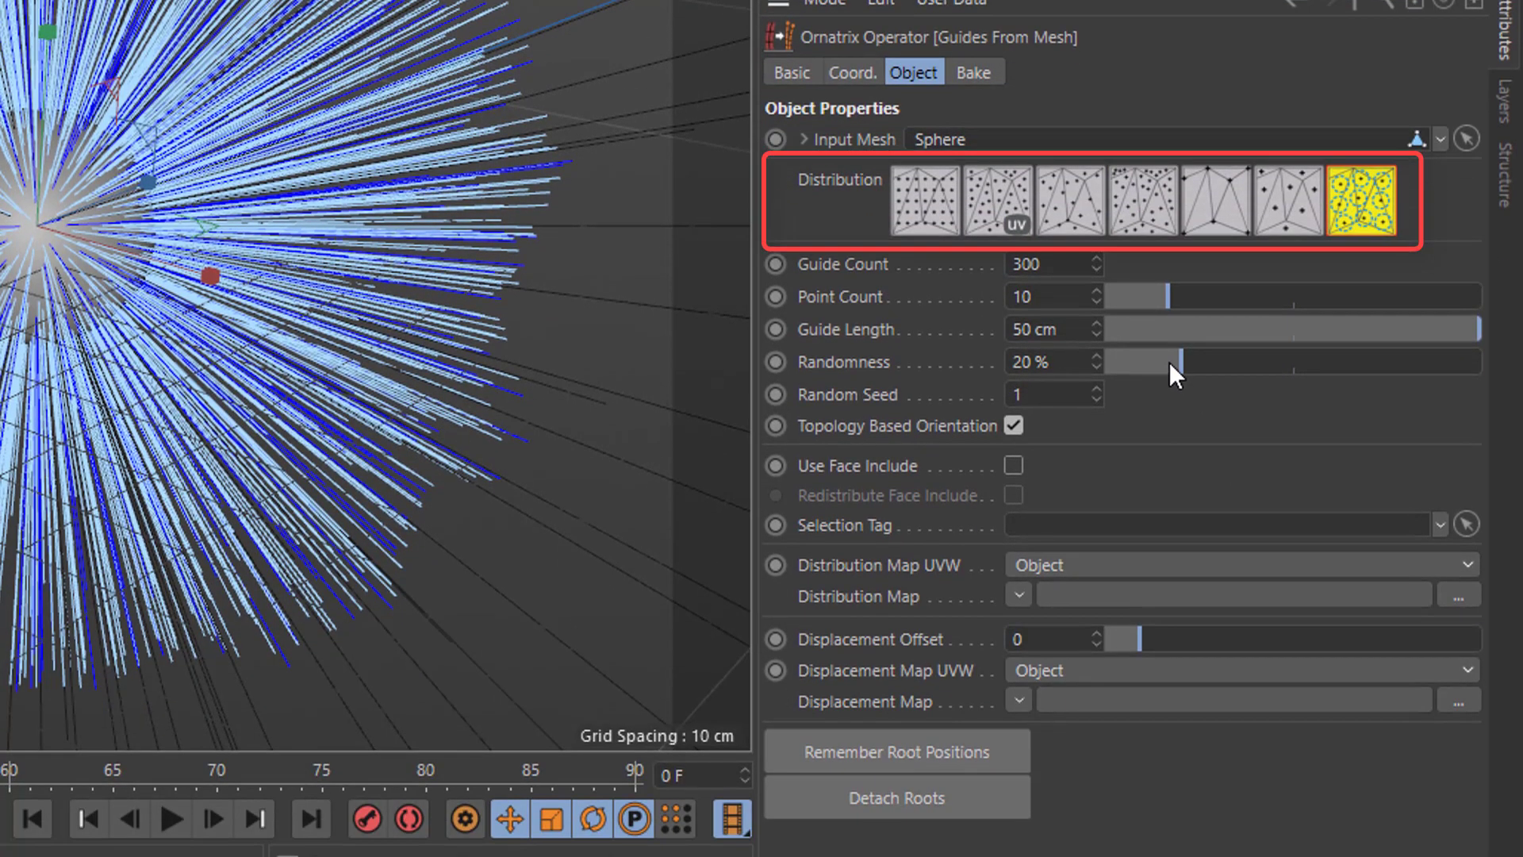
# Set the Randomness of the Guides From Mesh operator to 36 %.
pyautogui.moveTo(1169, 824); pyautogui.dragTo(1216, 826)
pyautogui.moveTo(1216, 363)
pyautogui.mouseDown()
pyautogui.moveTo(1313, 370)
pyautogui.moveTo(1244, 369)
pyautogui.mouseUp()
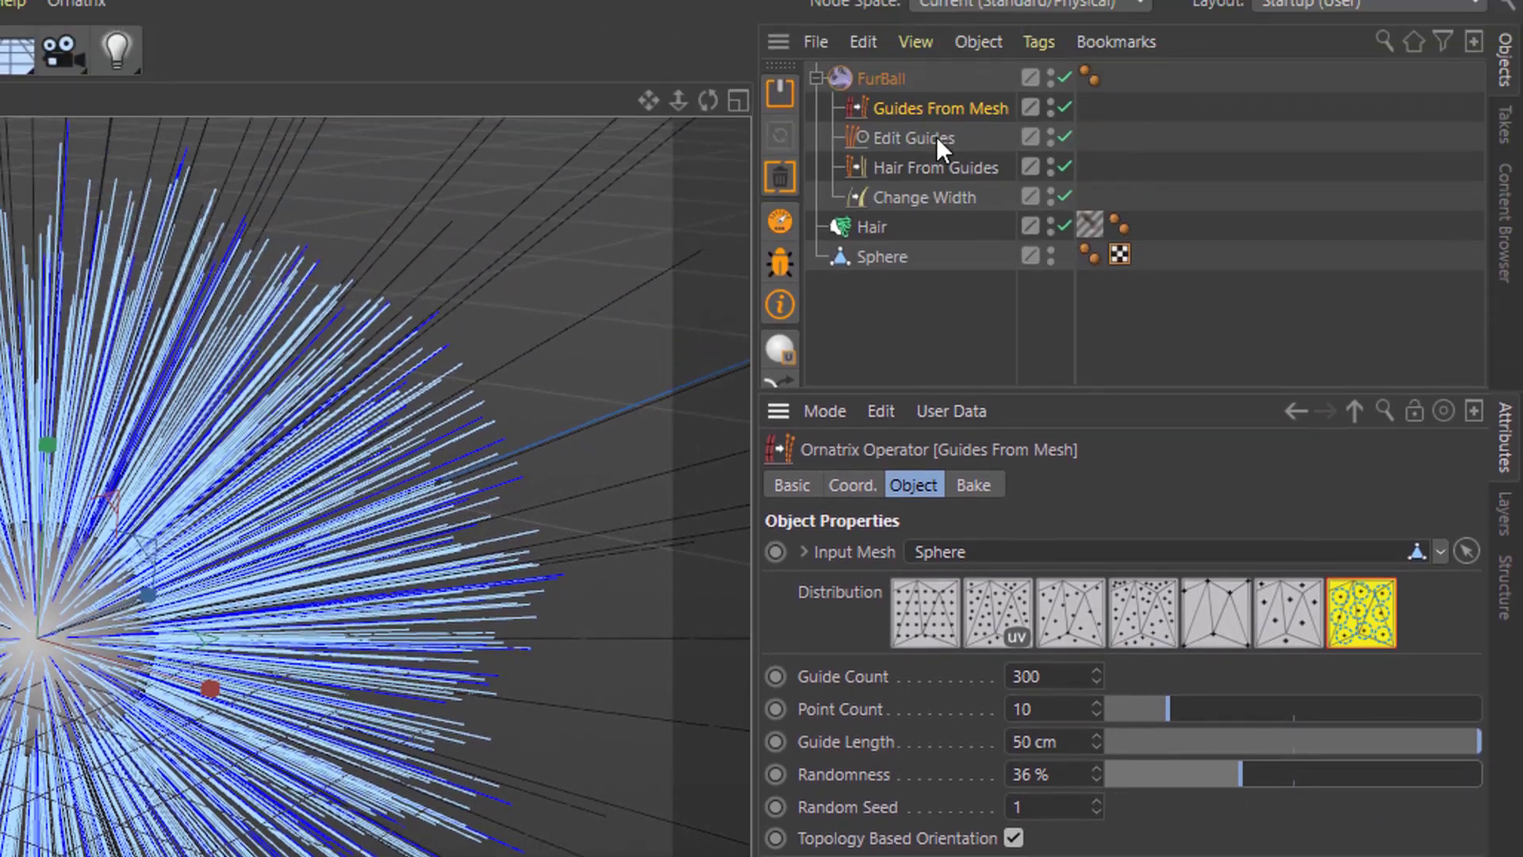
# Select the Edit Guides operator and look through the native Cinema 4D hair commands, including Hair Selection, Hair Mode and Hair Objects.
pyautogui.click(936, 187)
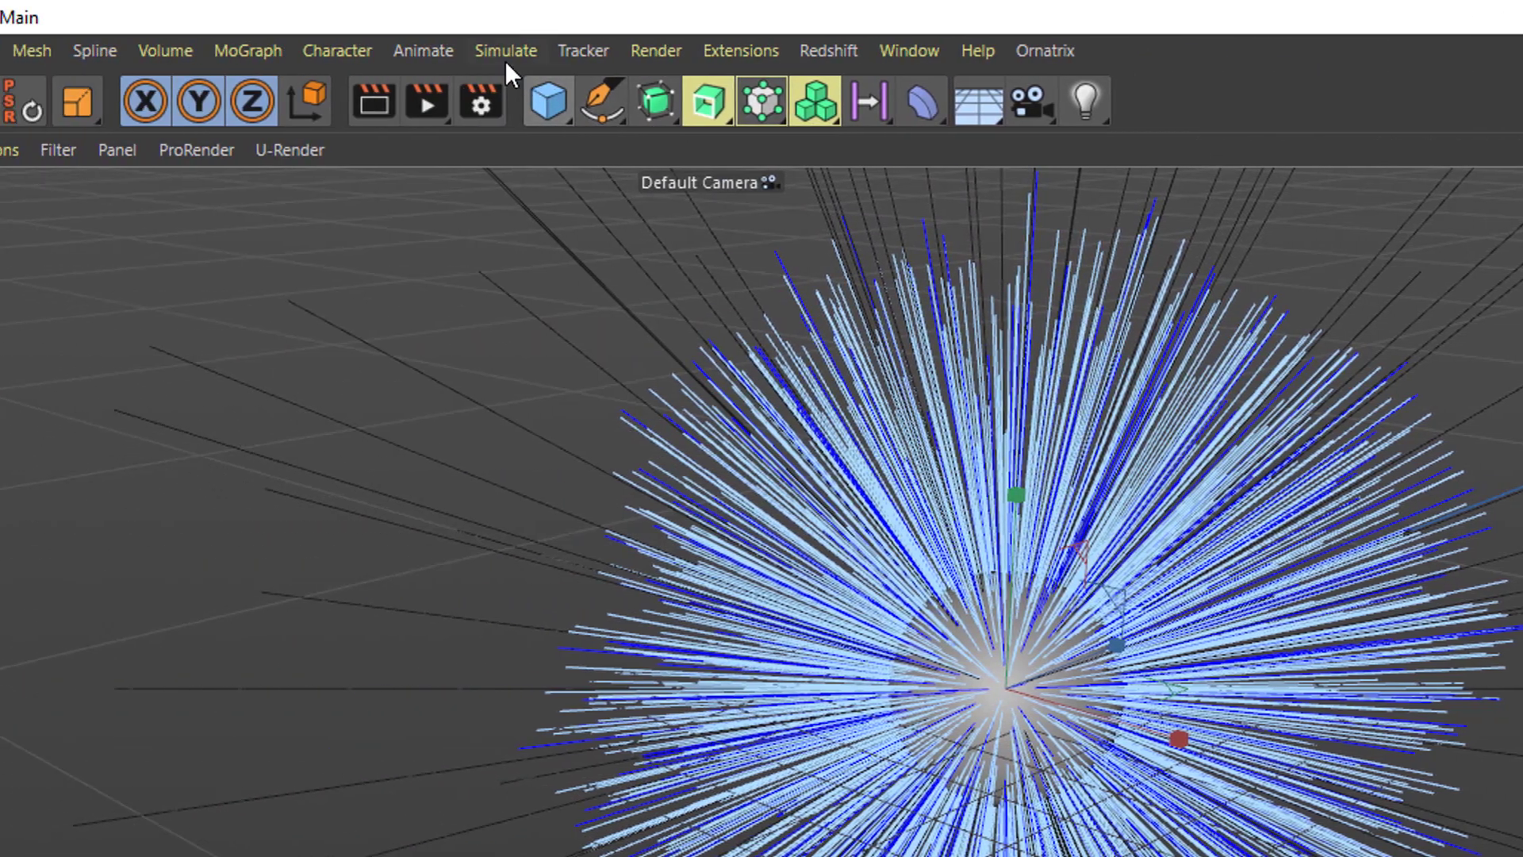
pyautogui.click(536, 51)
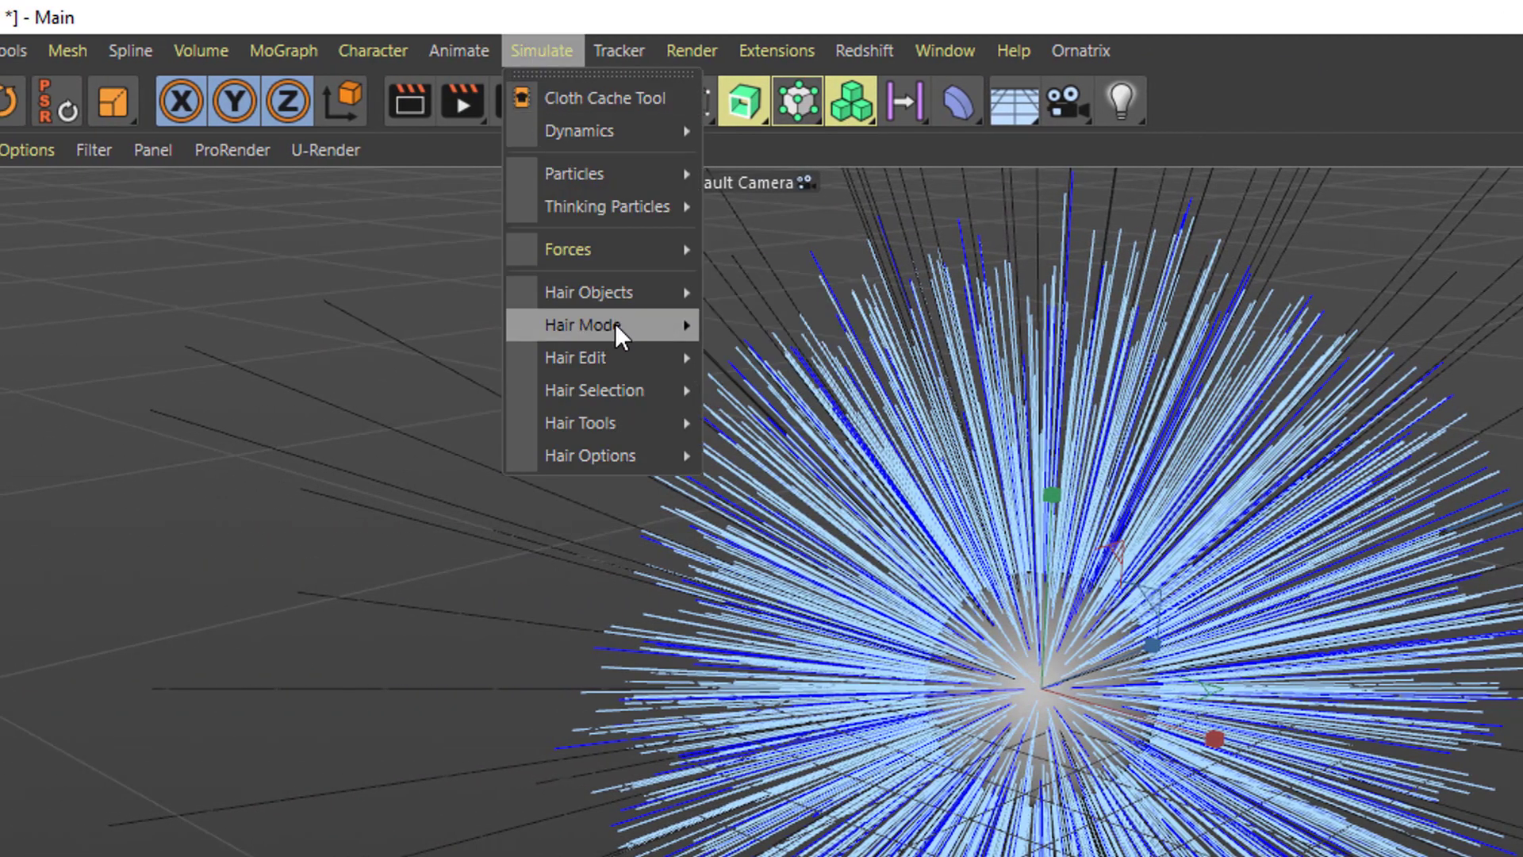
pyautogui.moveTo(616, 420)
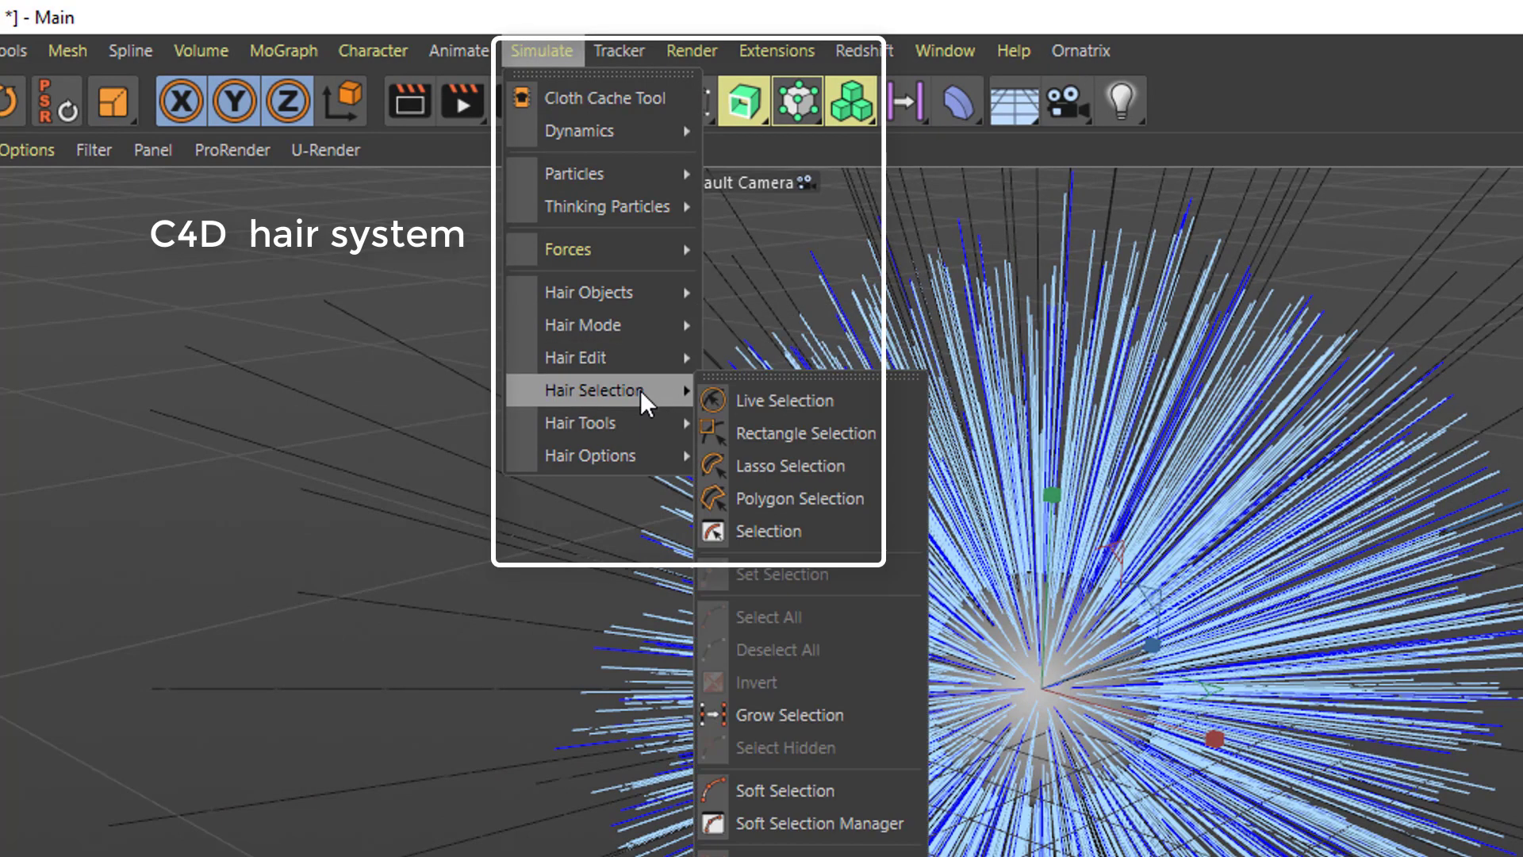
pyautogui.moveTo(644, 365)
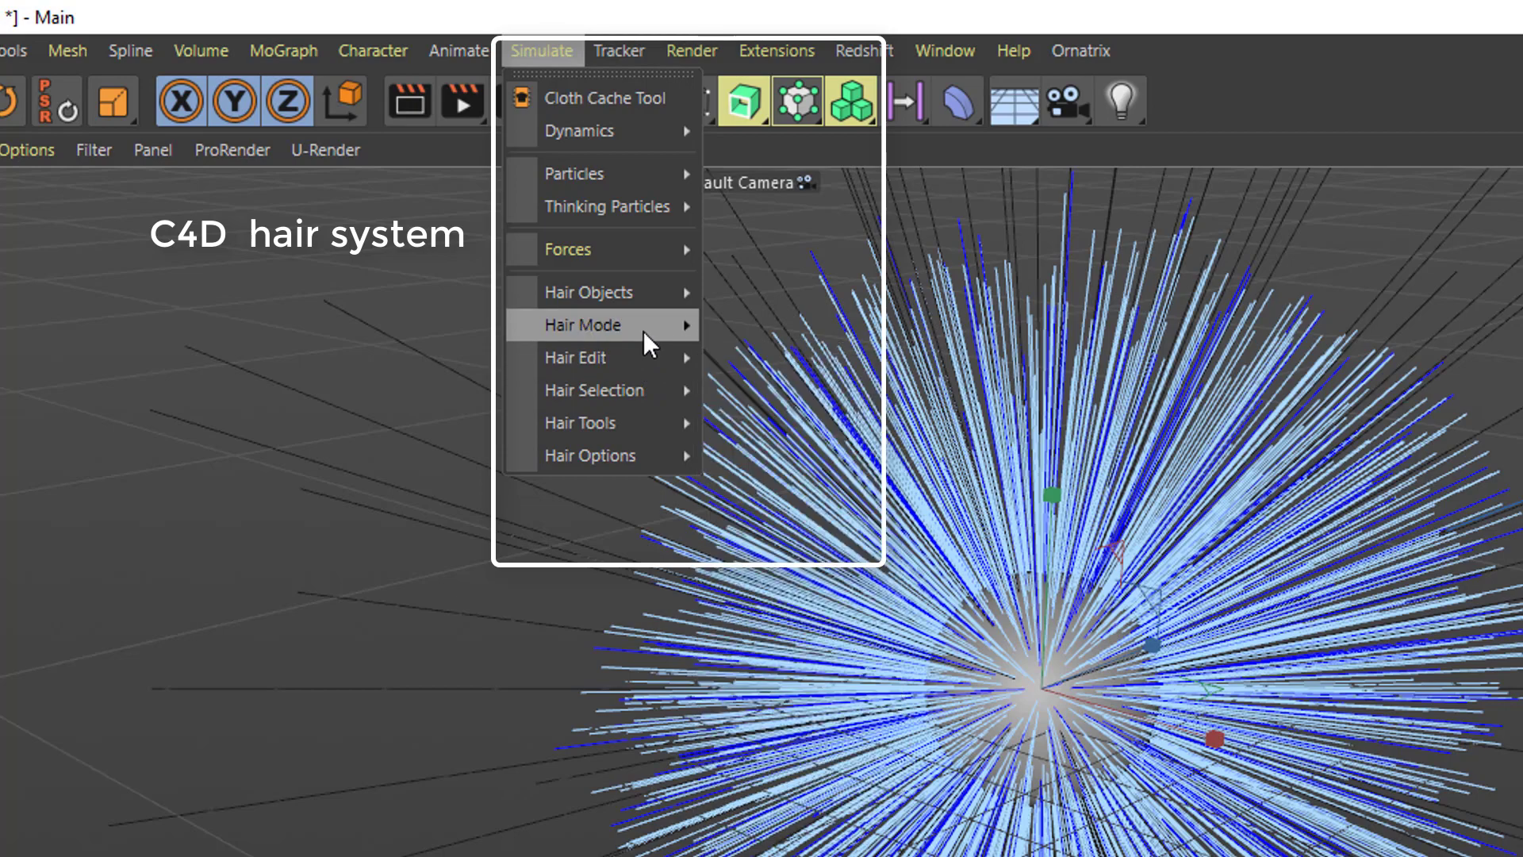
pyautogui.moveTo(644, 293)
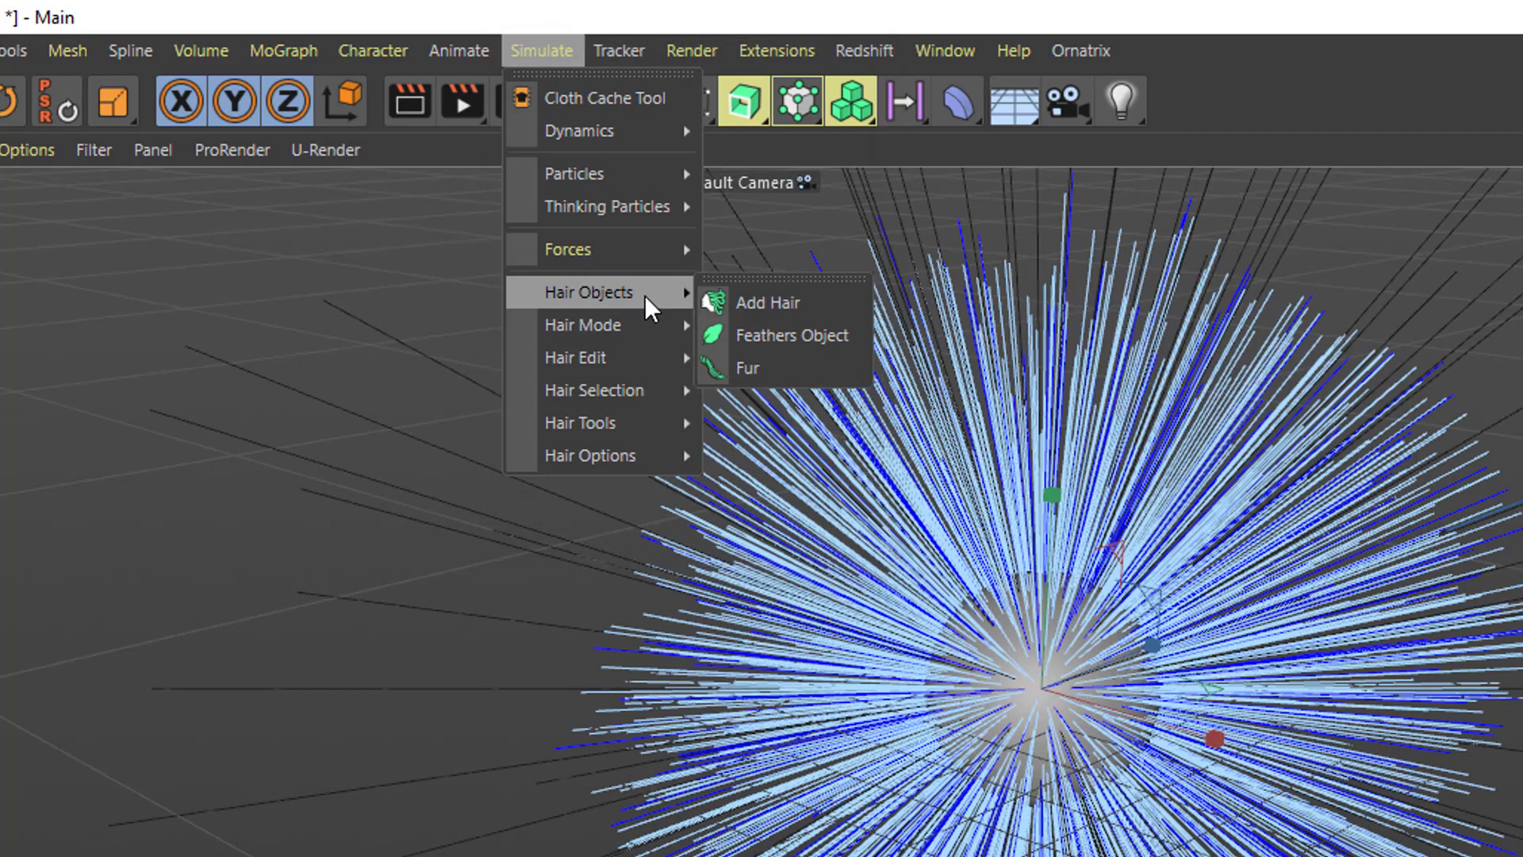
pyautogui.click(1275, 306)
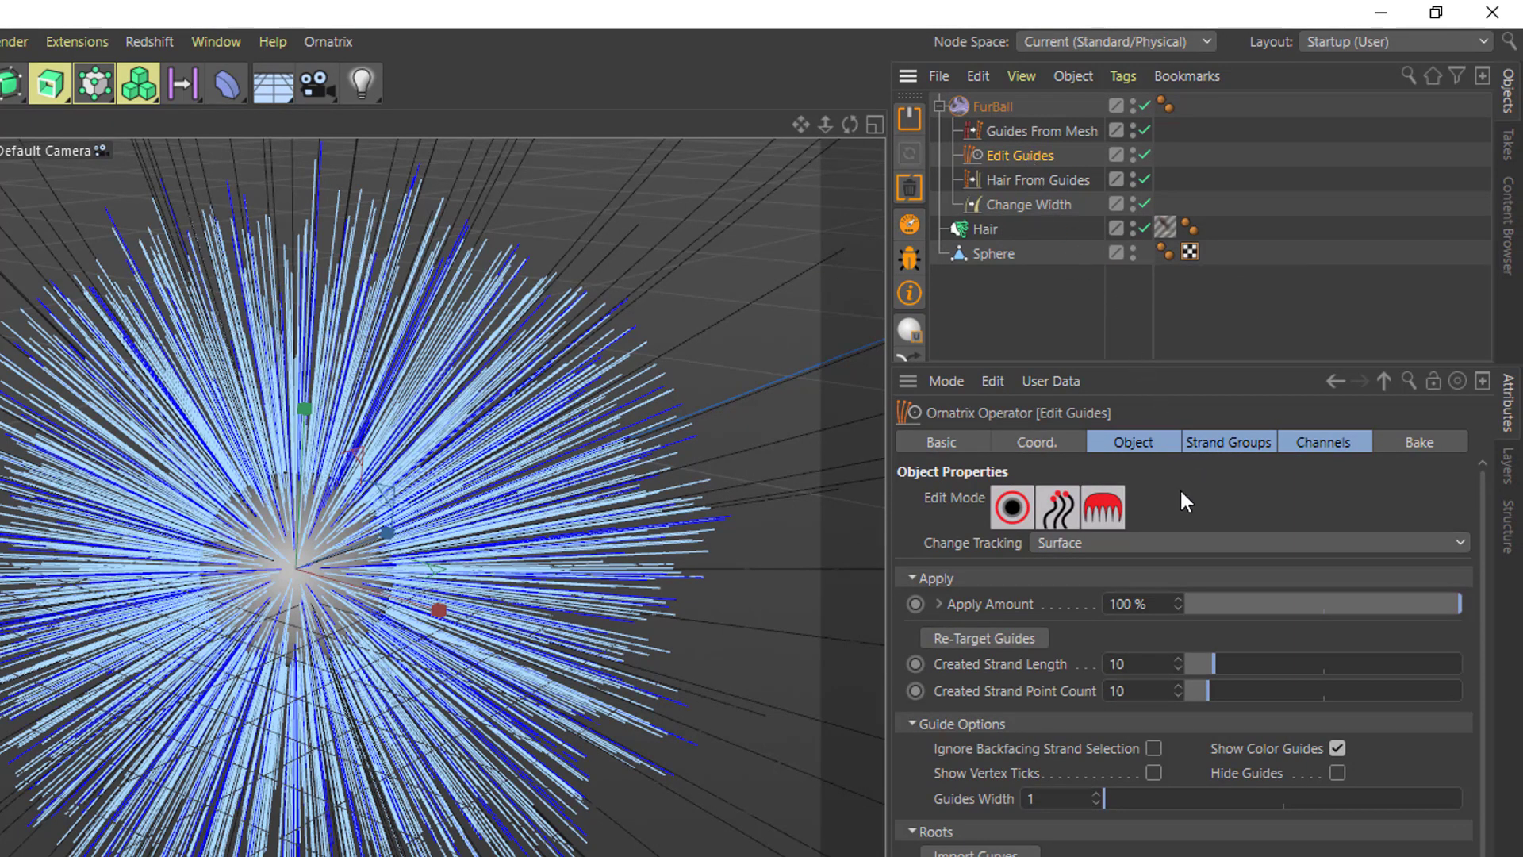
# Try the root and strand edit modes of Edit Guides and switch its Edit Mode to brush combing.
pyautogui.click(1012, 508)
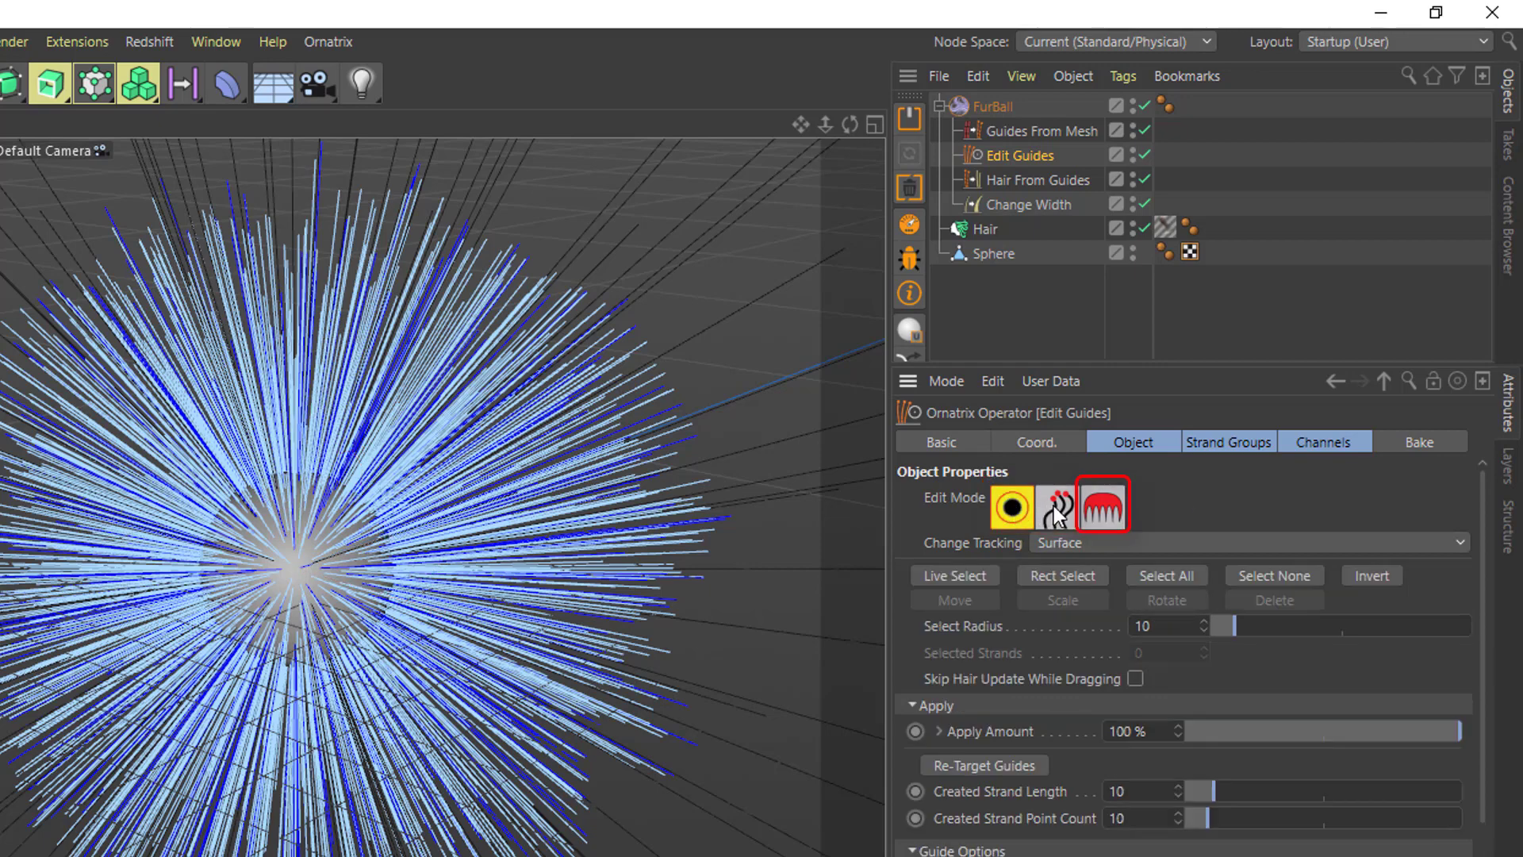
pyautogui.click(1053, 506)
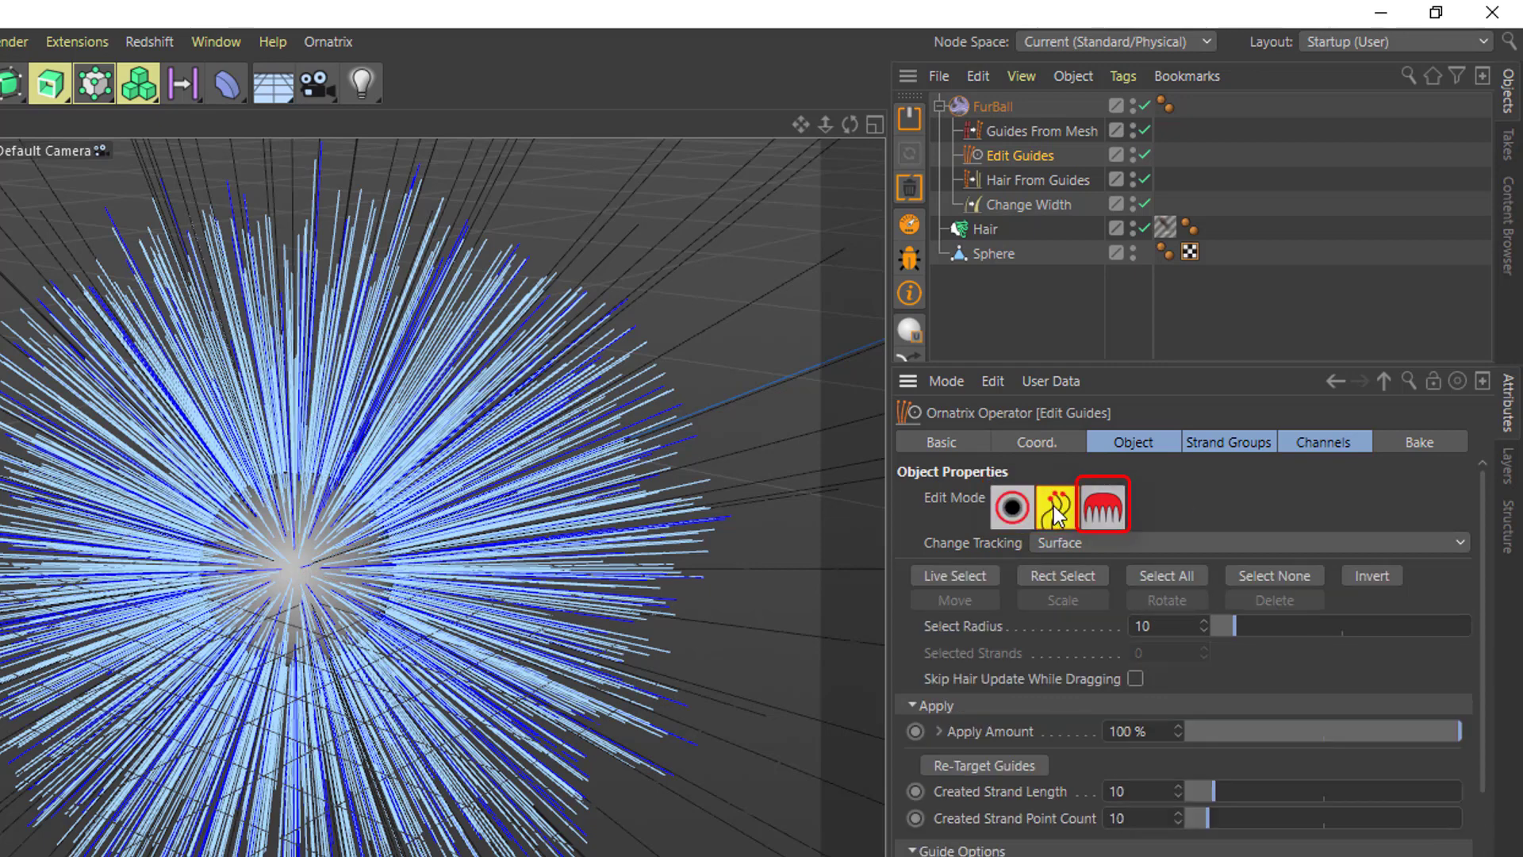
pyautogui.click(1098, 522)
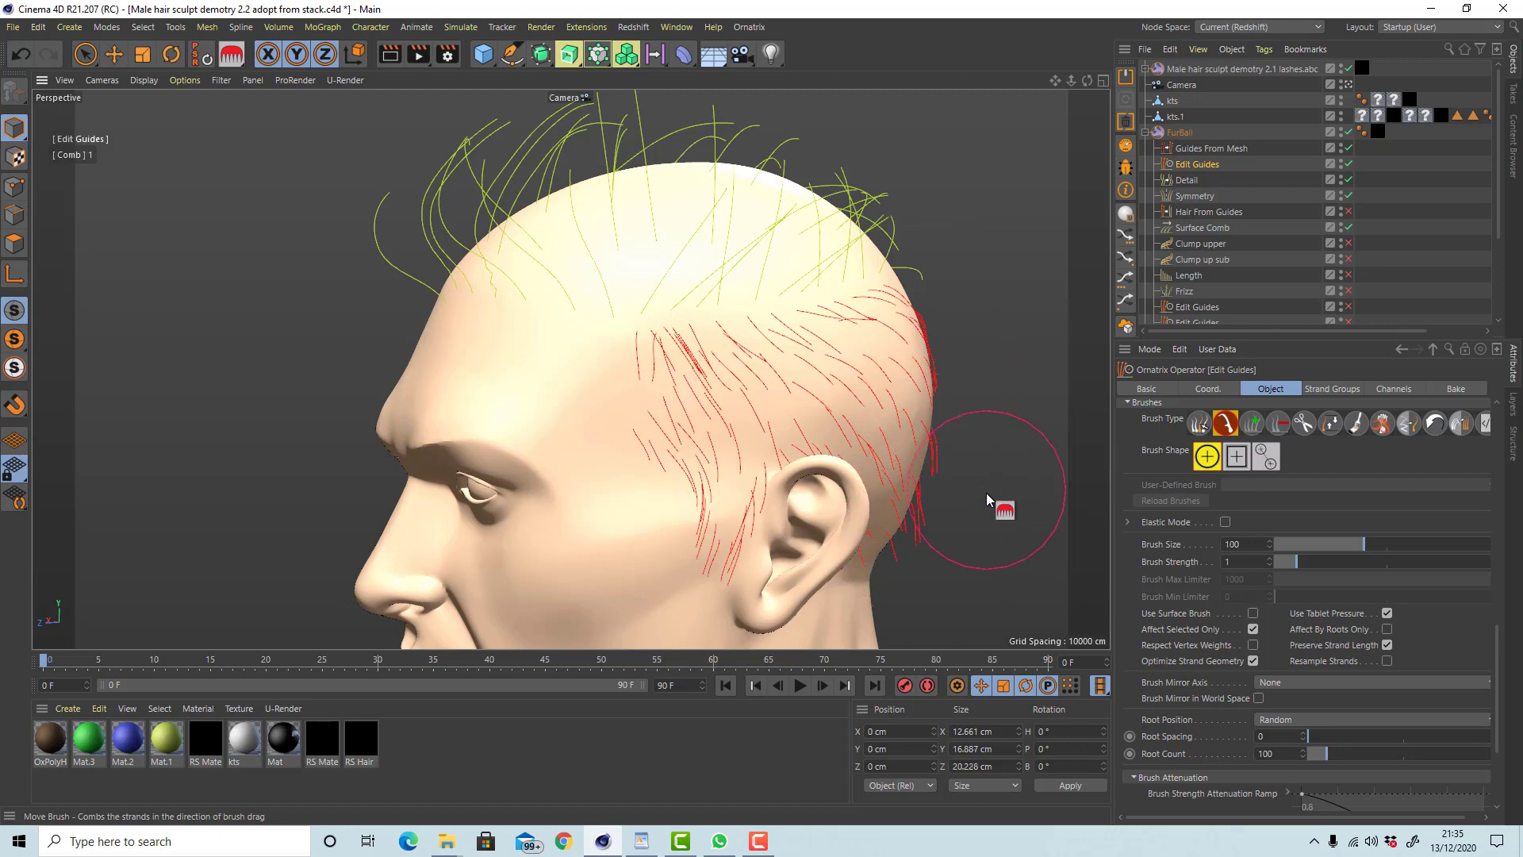
# Comb the selected red guides around the side and back of the male head with the Edit Guides Move brush.
pyautogui.moveTo(968, 489)
pyautogui.mouseDown()
pyautogui.moveTo(878, 578)
pyautogui.moveTo(958, 525)
pyautogui.mouseUp()
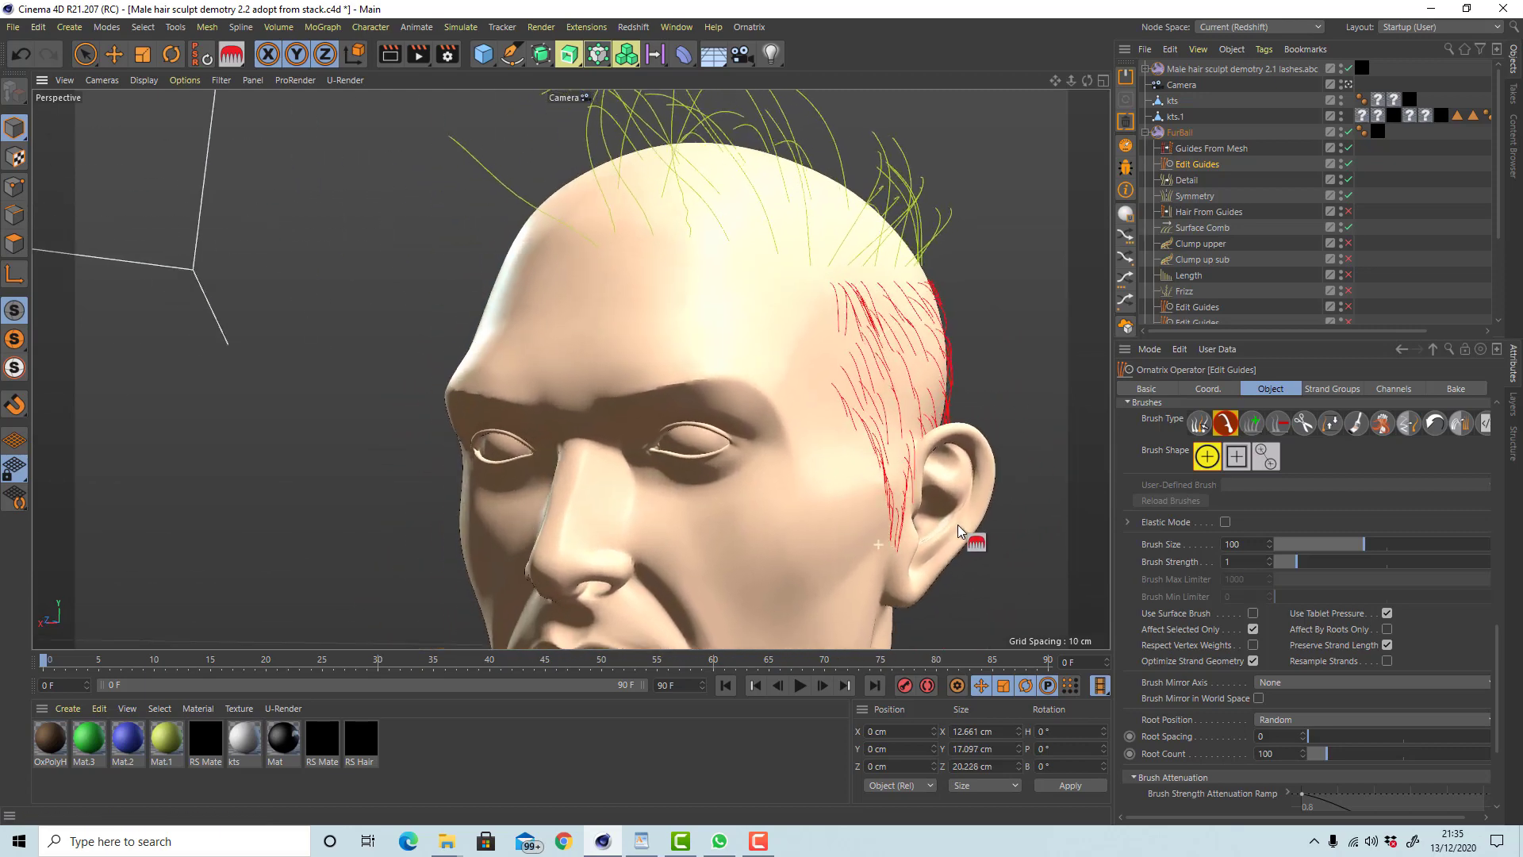
pyautogui.keyDown('alt'); pyautogui.moveTo(976, 421); pyautogui.dragTo(826, 401); pyautogui.keyUp('alt')
pyautogui.keyDown('alt'); pyautogui.moveTo(826, 402); pyautogui.dragTo(527, 404, button='middle'); pyautogui.keyUp('alt')
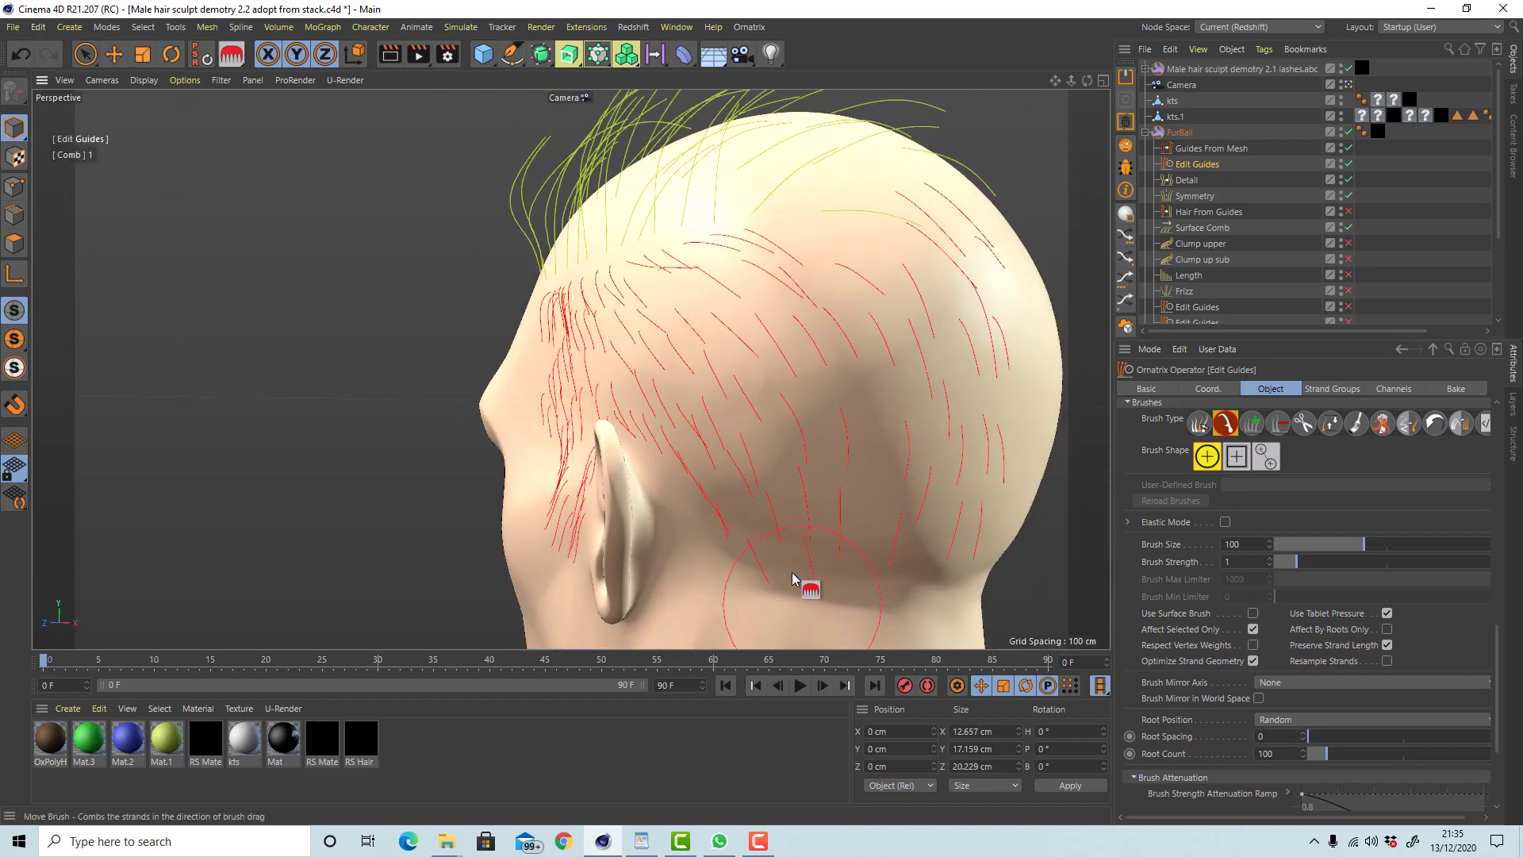
pyautogui.keyDown('alt'); pyautogui.moveTo(793, 579); pyautogui.dragTo(912, 556); pyautogui.keyUp('alt')
pyautogui.moveTo(673, 255)
pyautogui.mouseDown()
pyautogui.moveTo(714, 323)
pyautogui.moveTo(793, 337)
pyautogui.mouseUp()
pyautogui.keyDown('alt'); pyautogui.moveTo(730, 609); pyautogui.dragTo(845, 475); pyautogui.keyUp('alt')
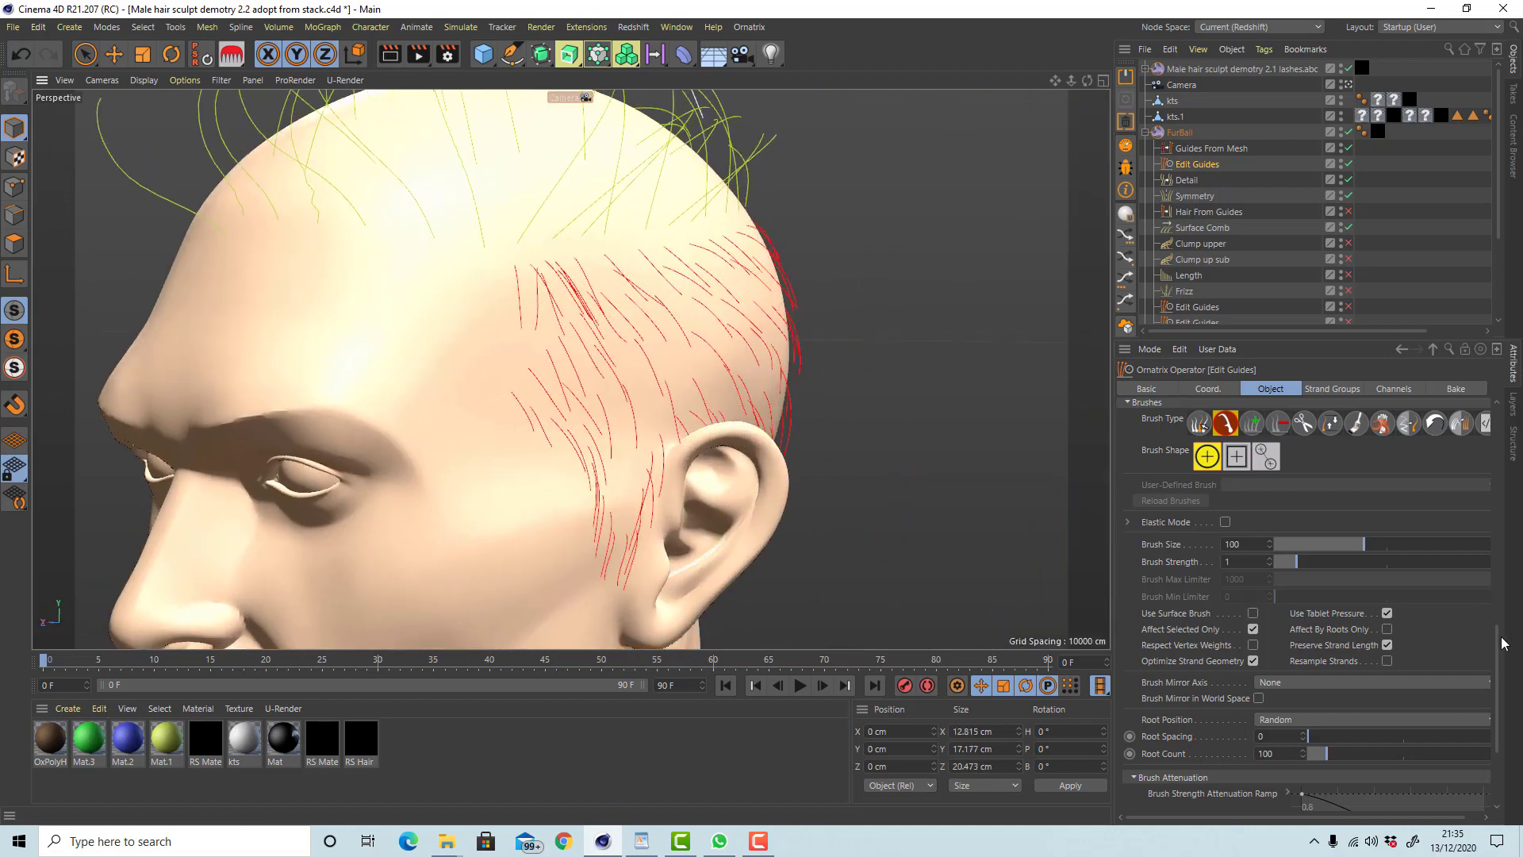
pyautogui.scroll(10, 1503, 642)
pyautogui.keyDown('alt'); pyautogui.moveTo(762, 349); pyautogui.dragTo(849, 349); pyautogui.keyUp('alt')
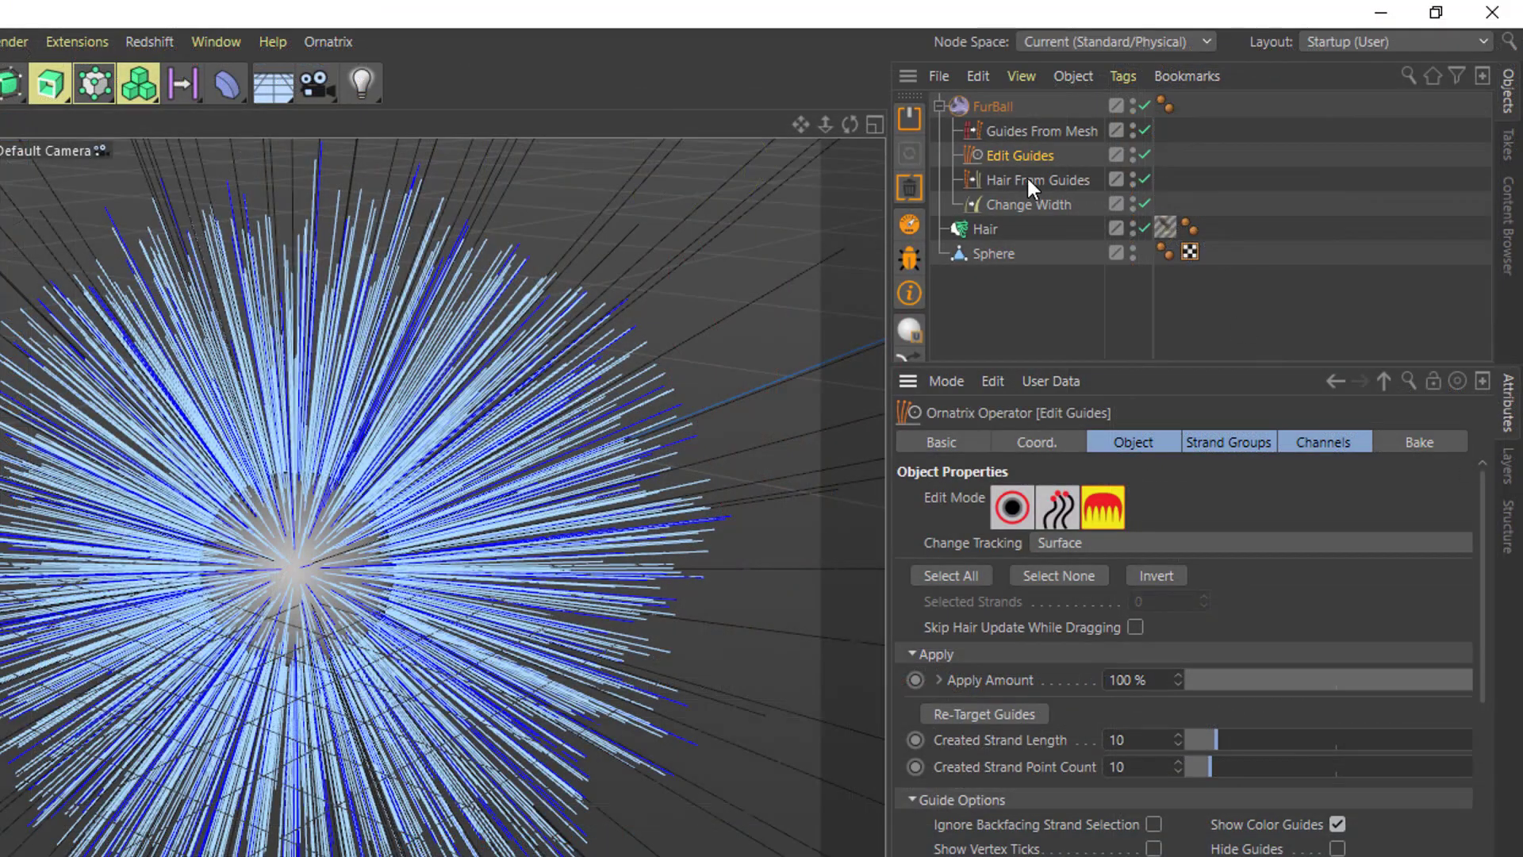
# Select the FurBall's Hair From Guides operator and display its Object properties.
pyautogui.click(1028, 181)
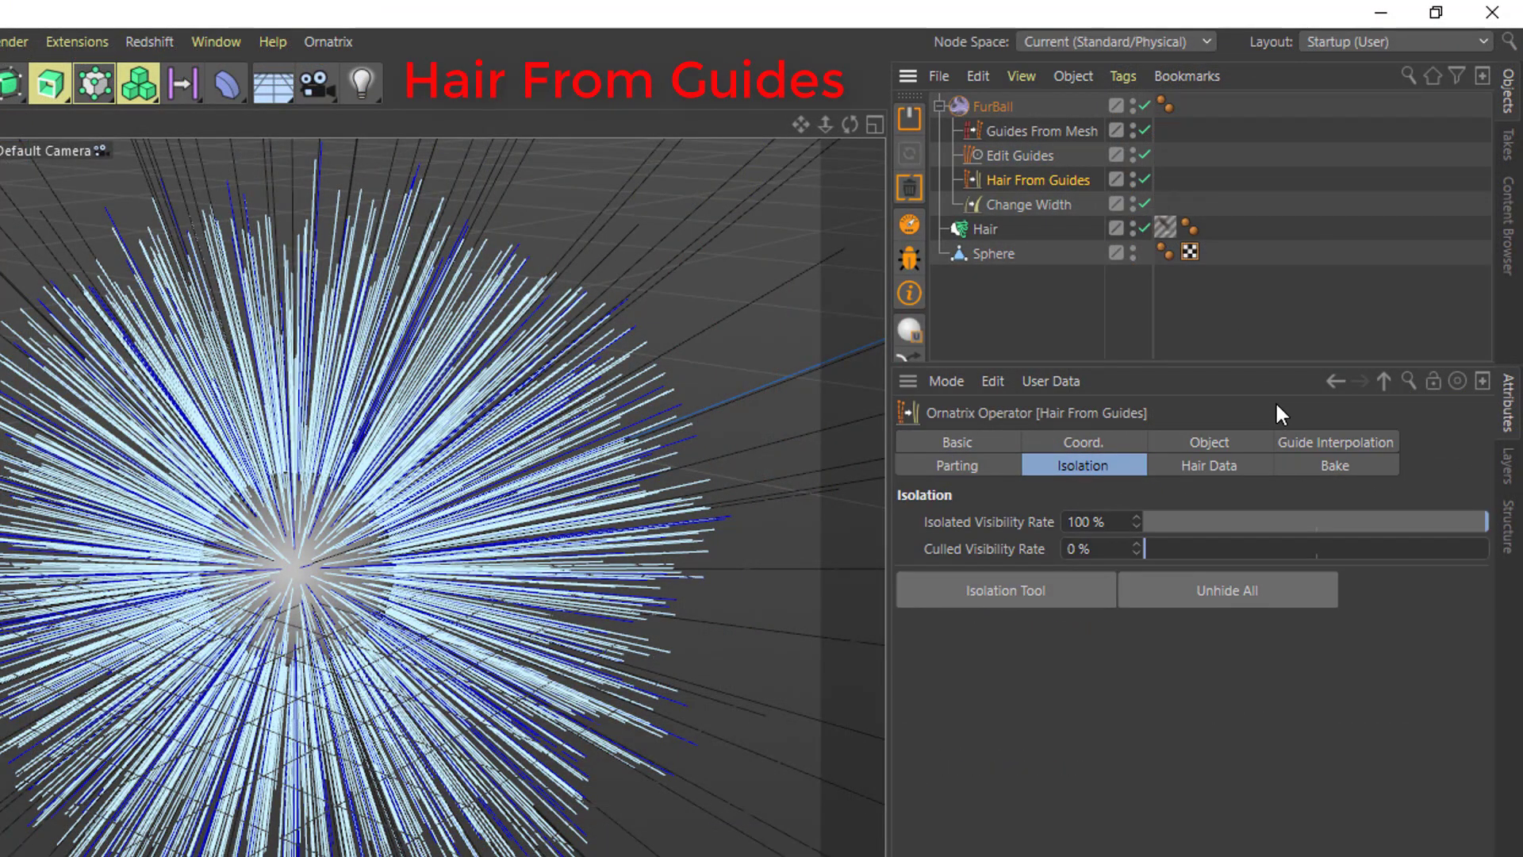
pyautogui.click(1225, 441)
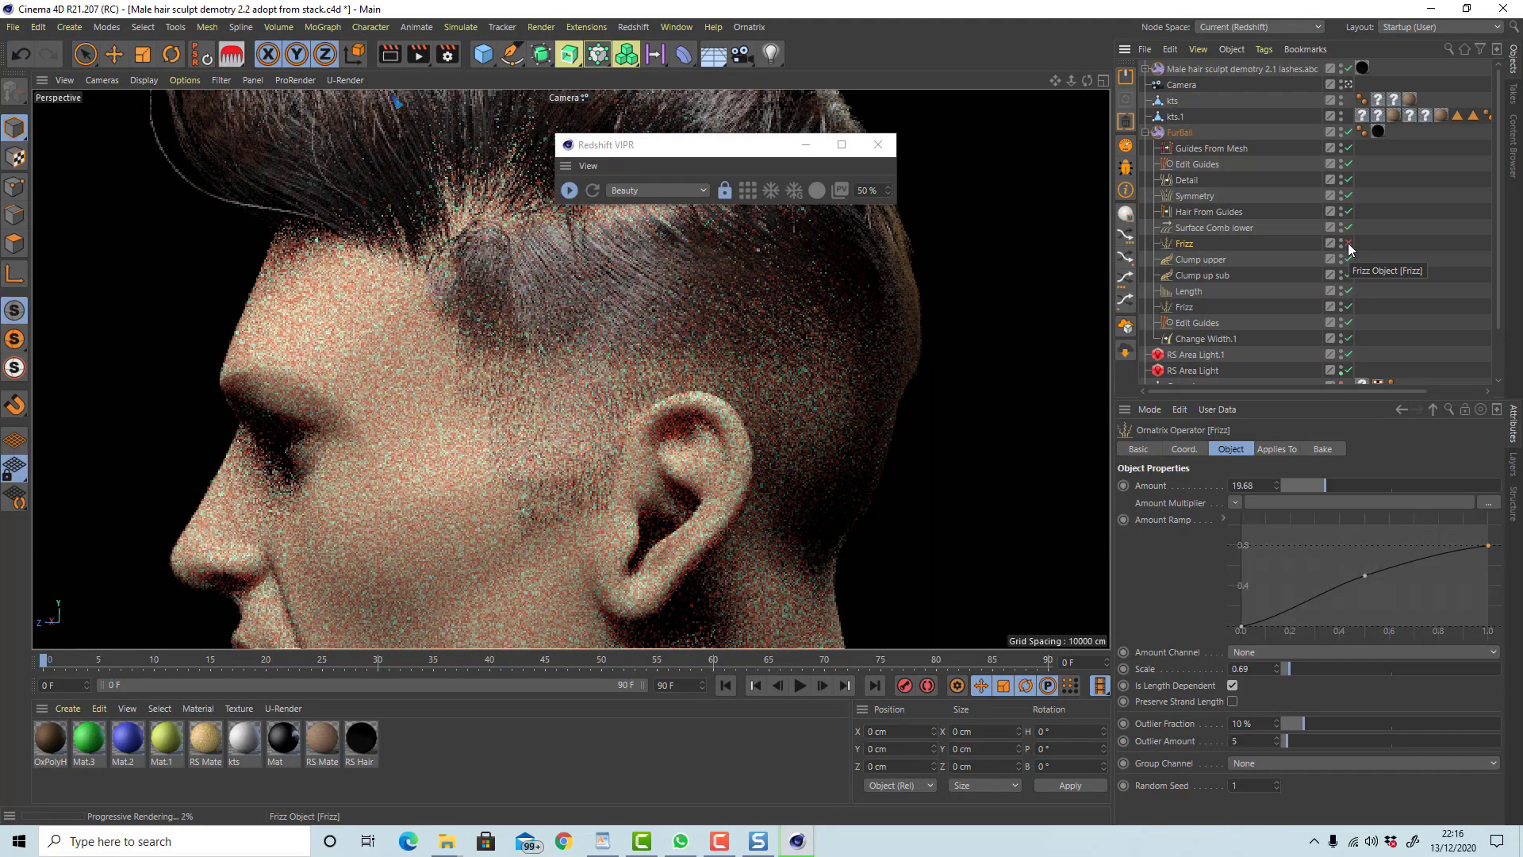
# Enable the Frizz operator below Surface Comb lower on the male head and set the Redshift VIPR preview scale to 100 %.
pyautogui.click(1348, 243)
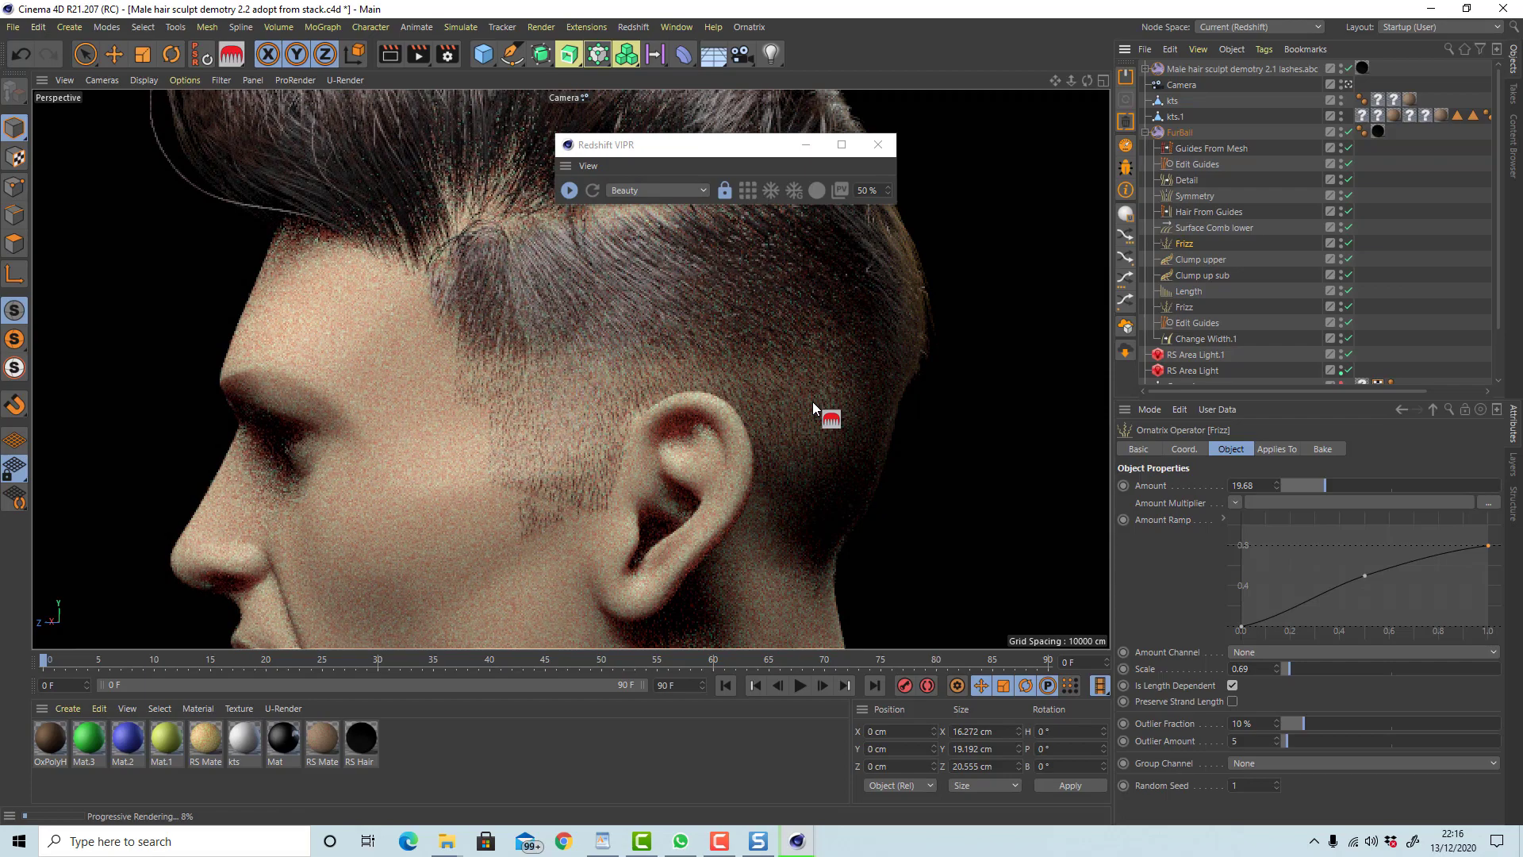
pyautogui.scroll(-8, 813, 406)
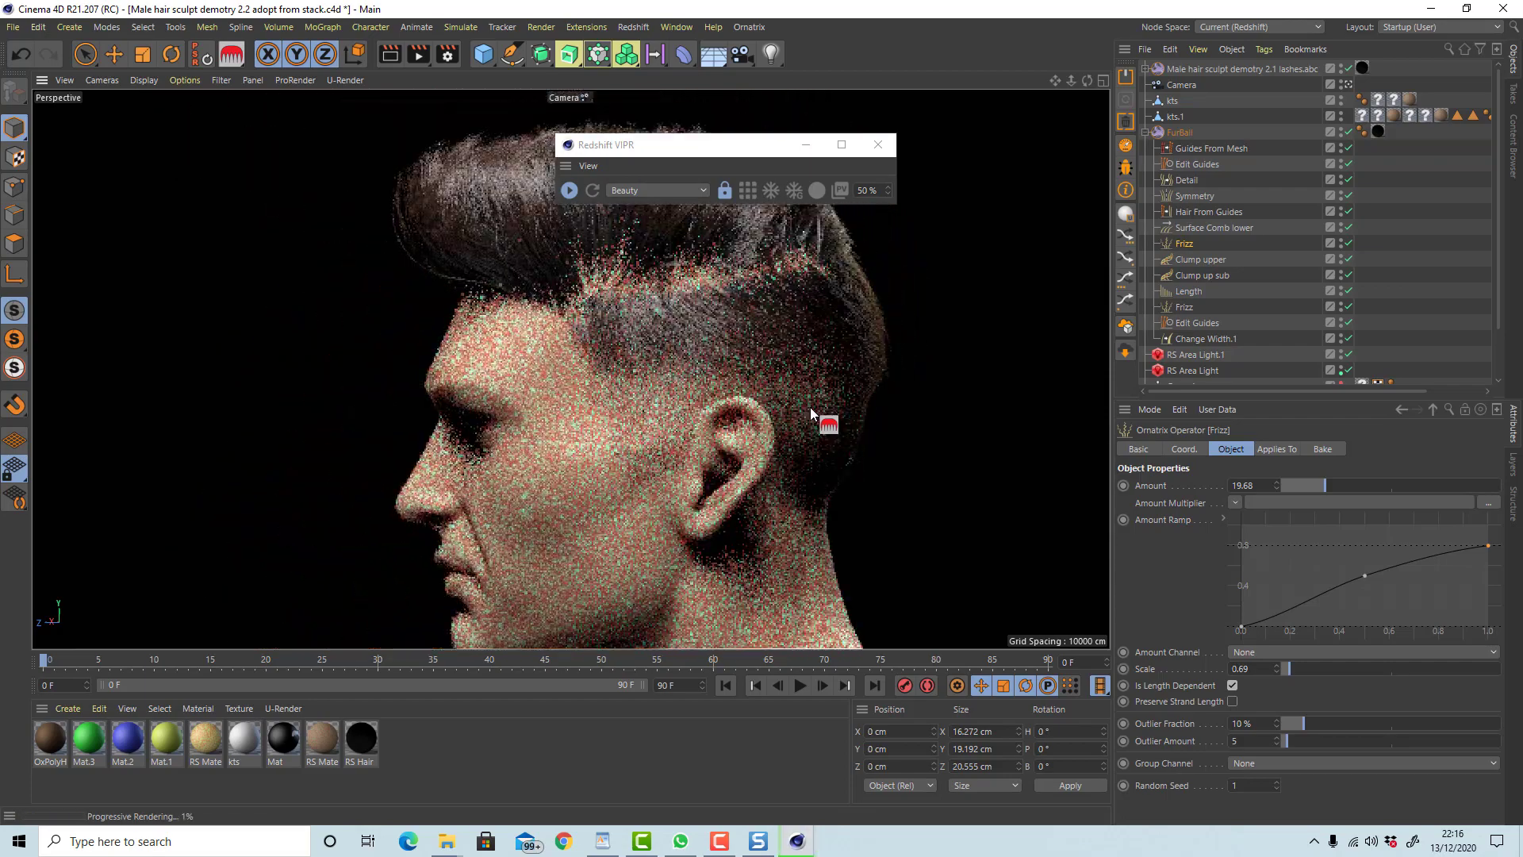
pyautogui.scroll(-2, 811, 406)
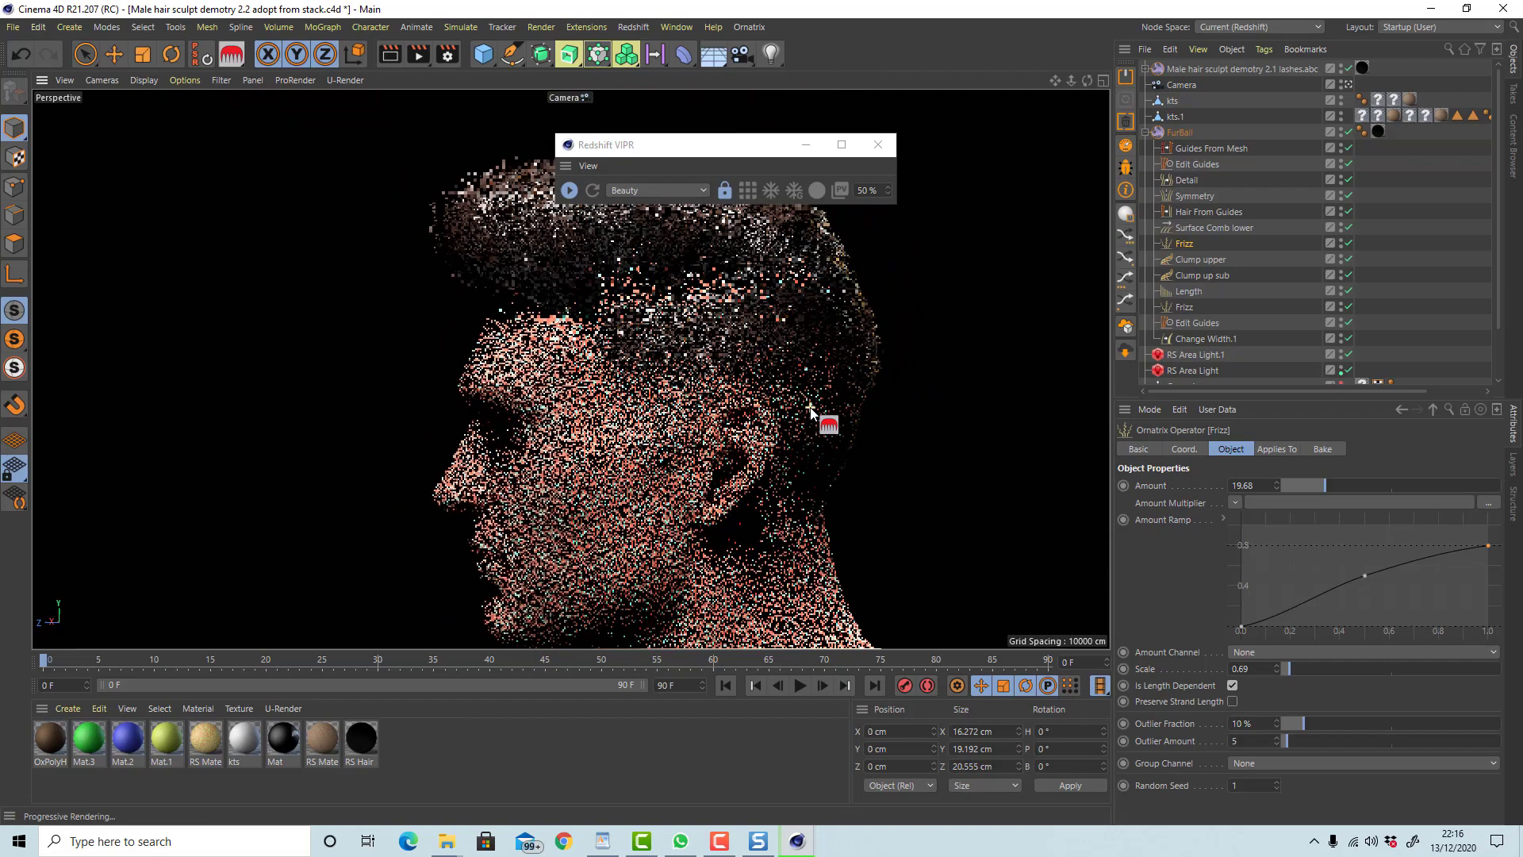
pyautogui.click(888, 187)
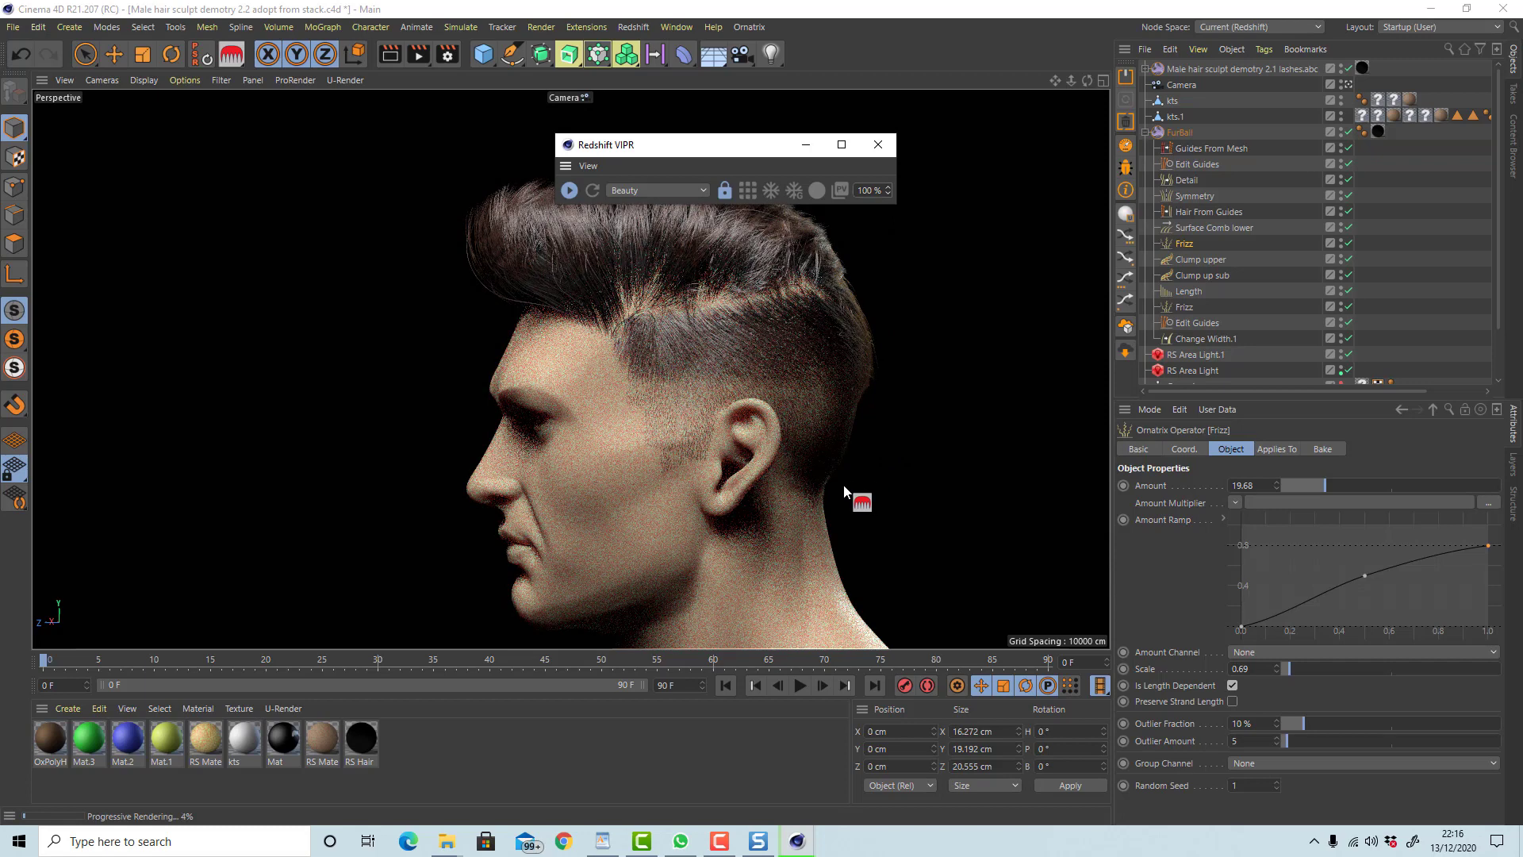
pyautogui.moveTo(752, 144); pyautogui.dragTo(910, 99)
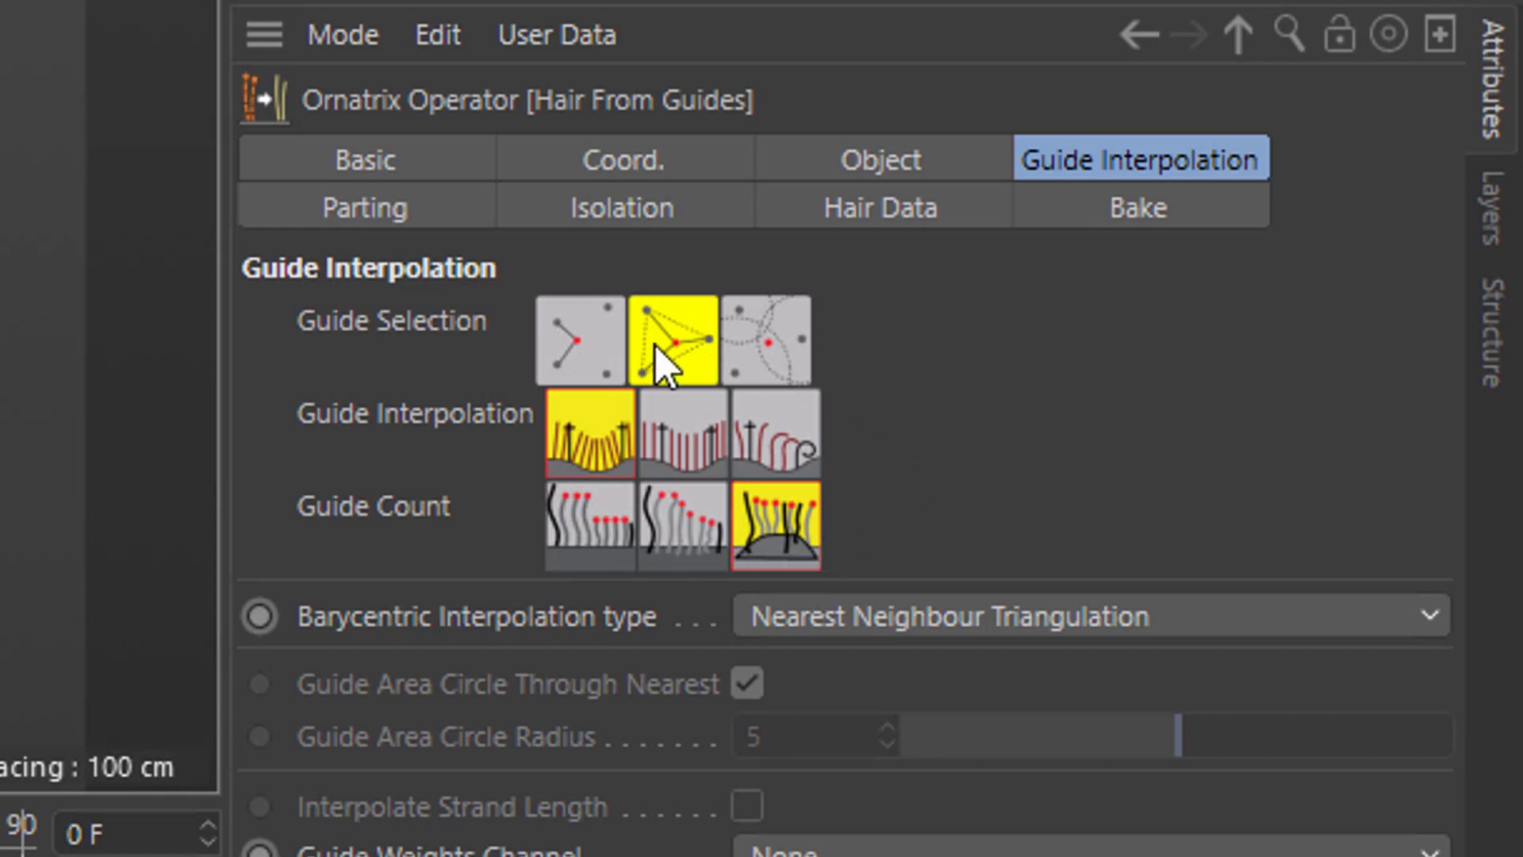
# Try the N Closest Guides and triangulated Guide Selection modes of Hair From Guides and settle on the guide area circle mode.
pyautogui.click(582, 344)
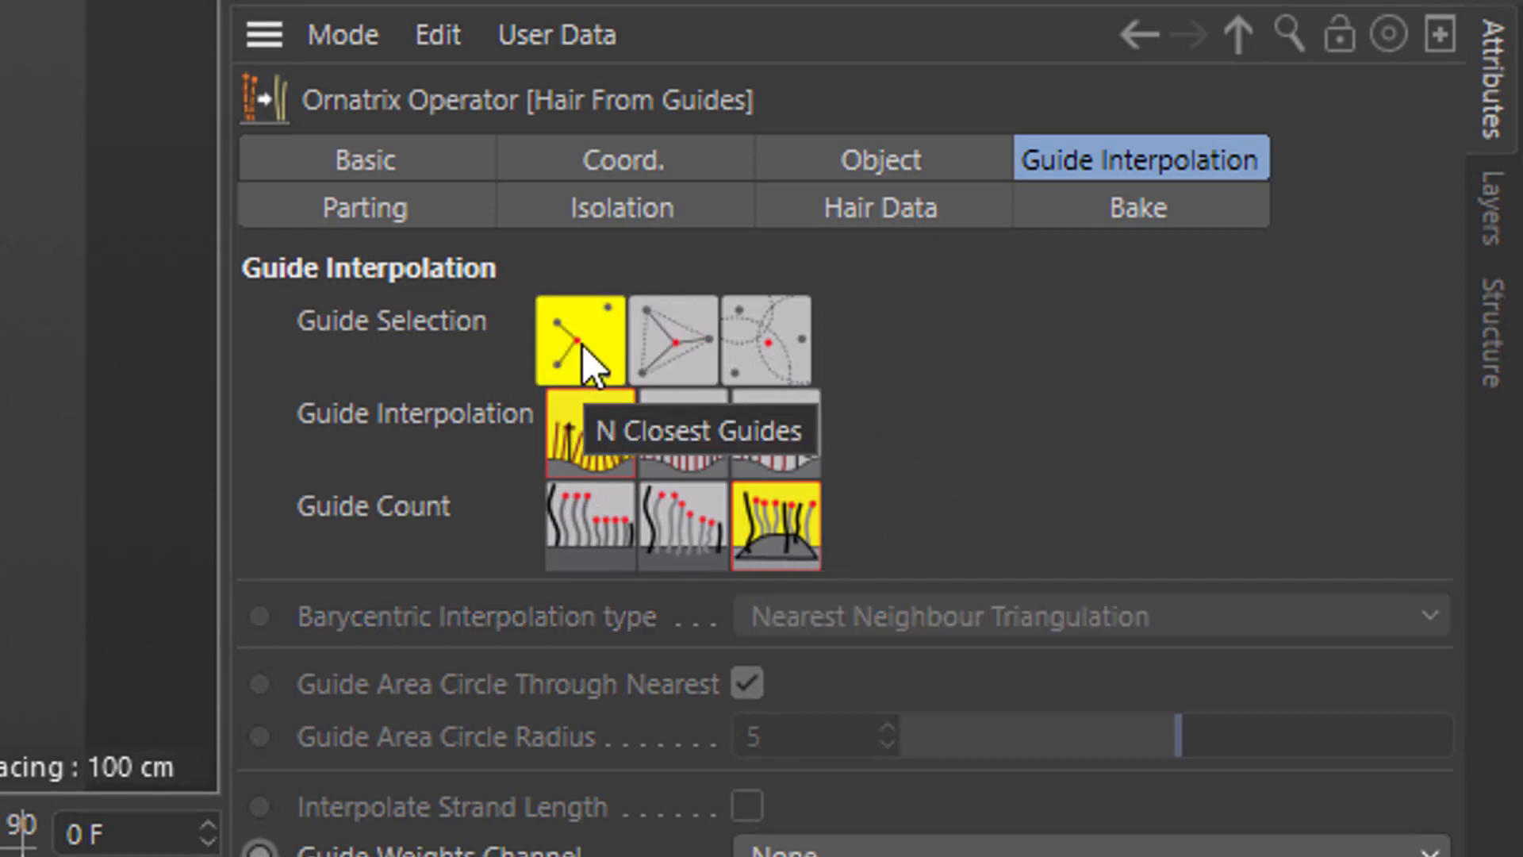
pyautogui.click(682, 336)
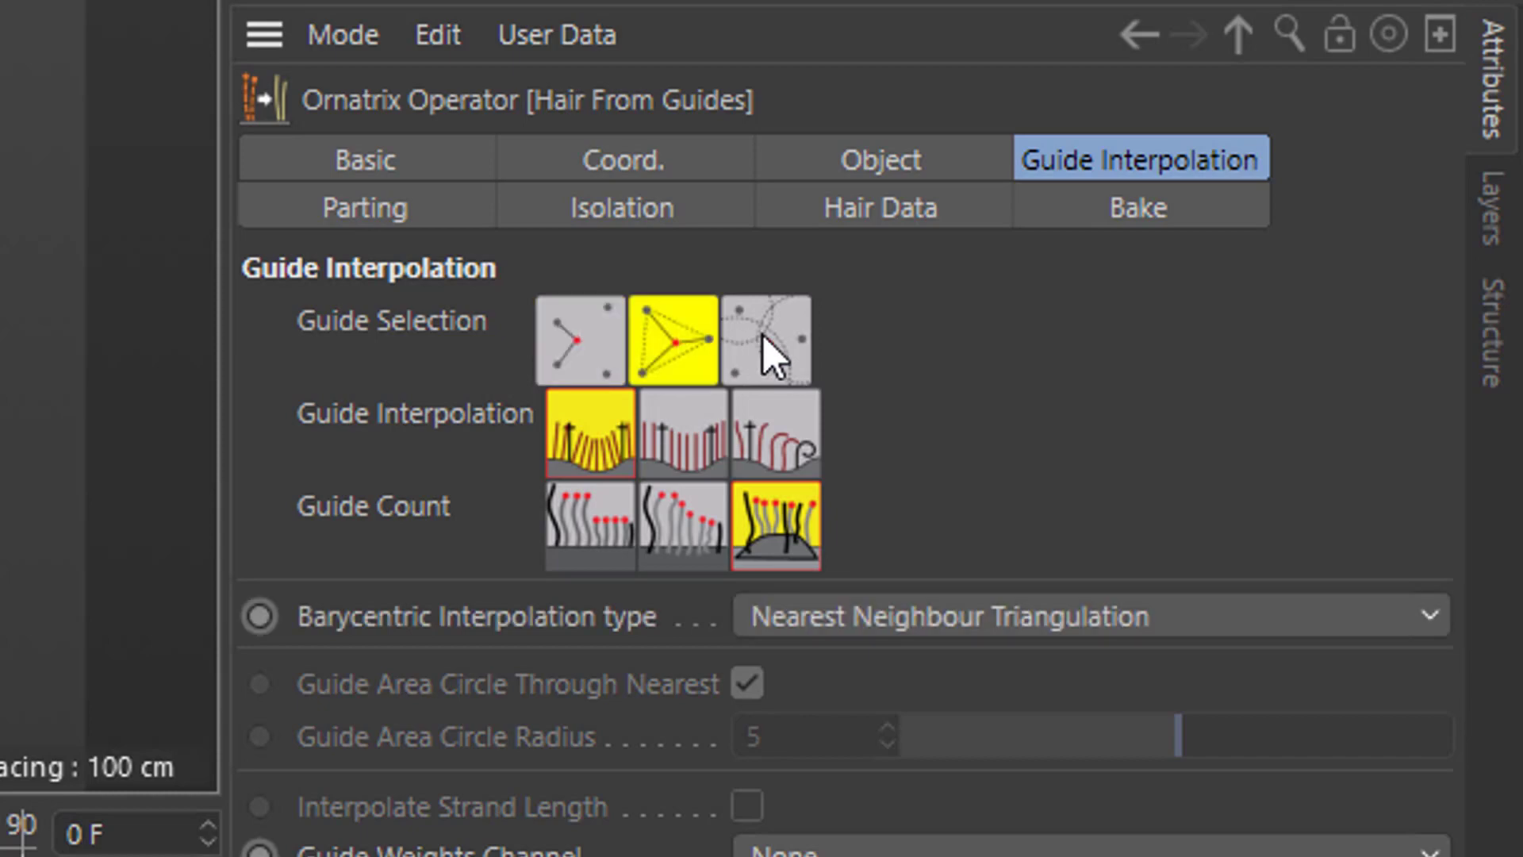
pyautogui.click(763, 336)
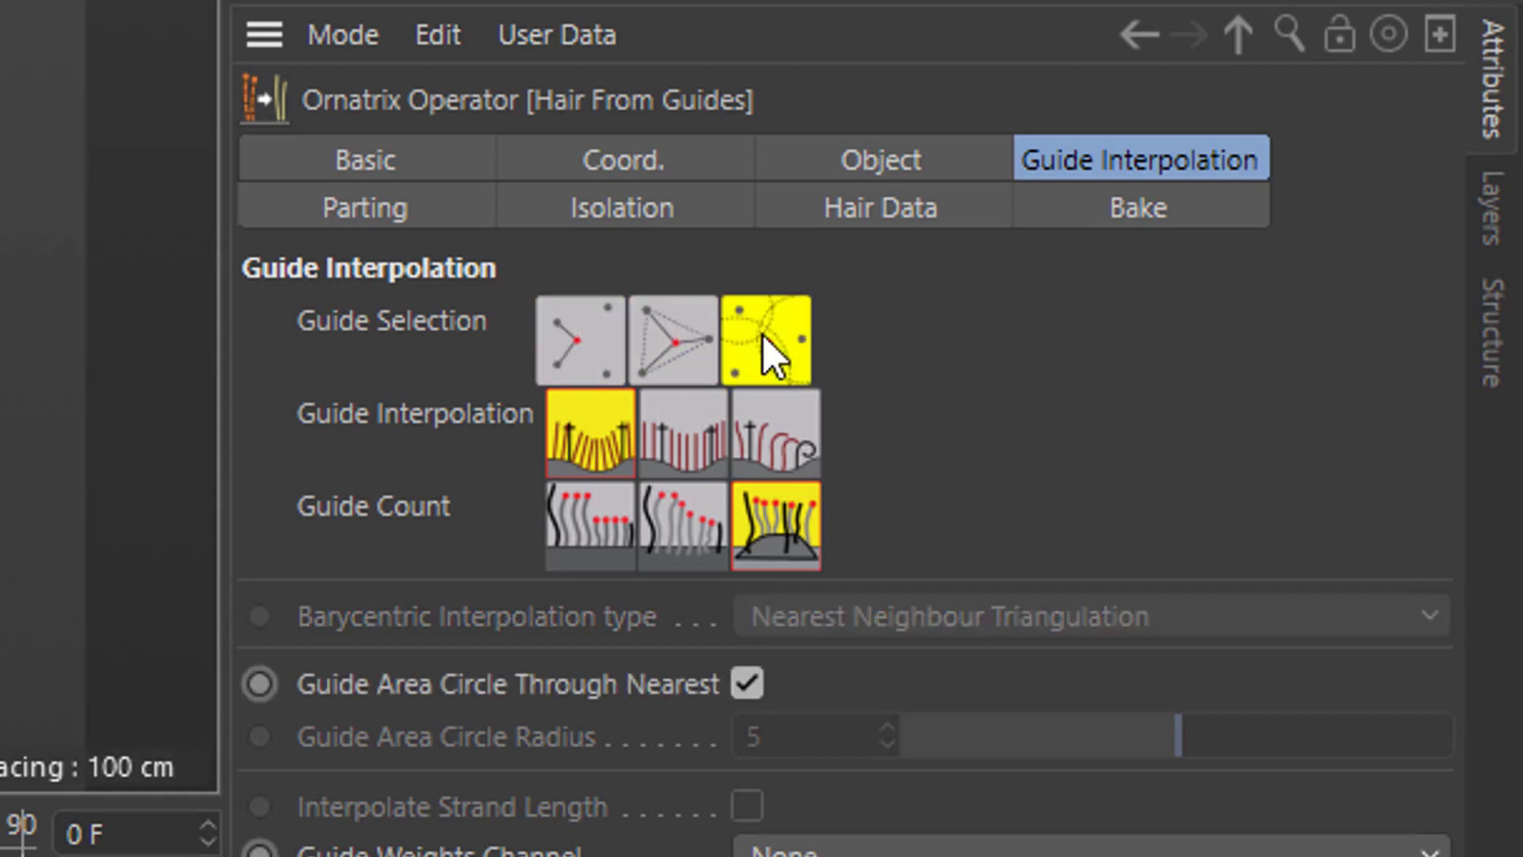
pyautogui.click(681, 335)
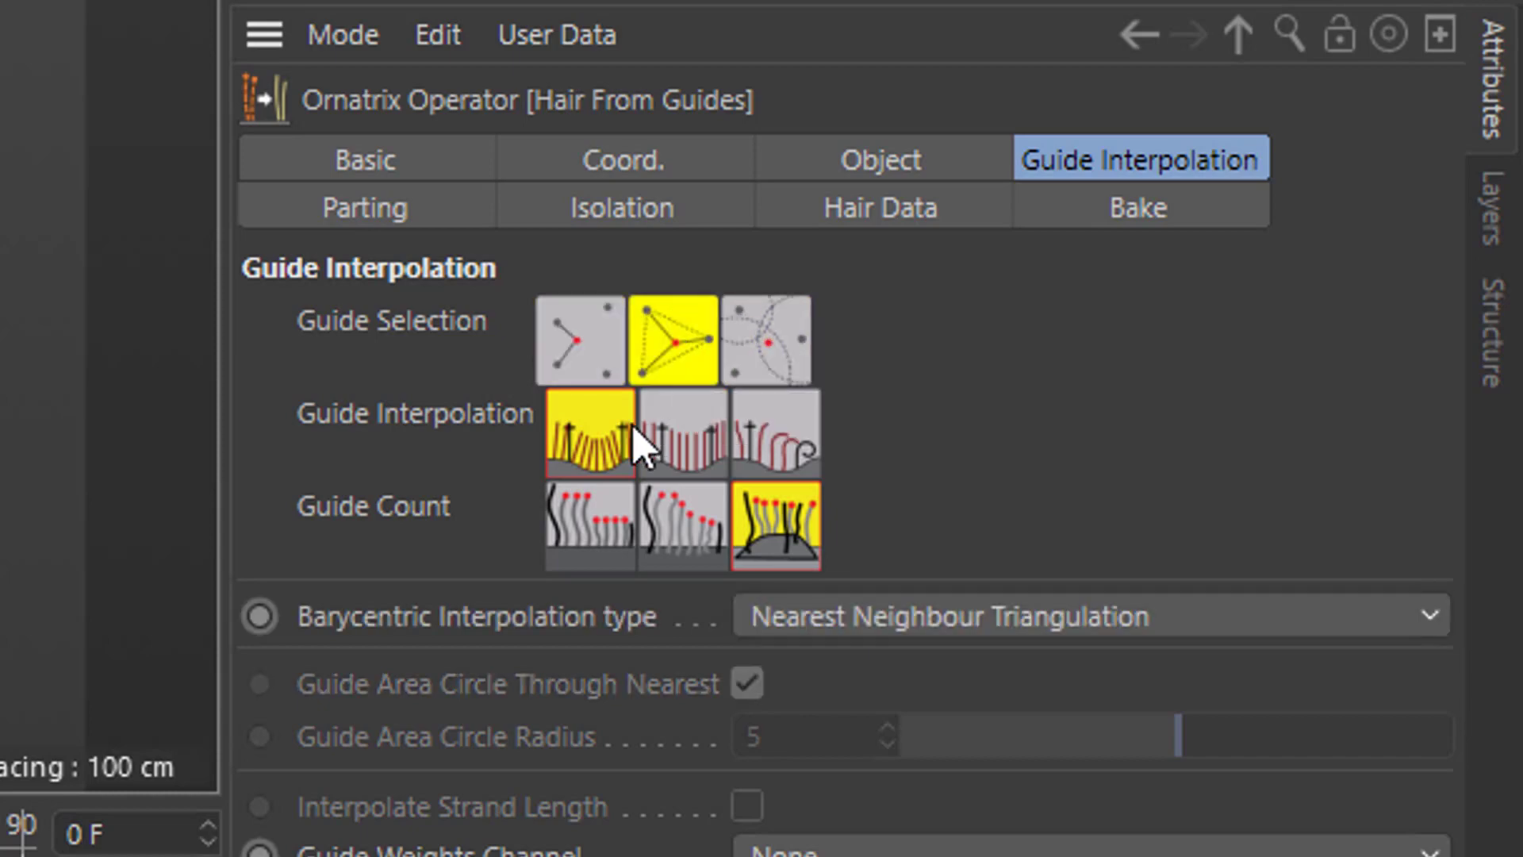
pyautogui.click(760, 351)
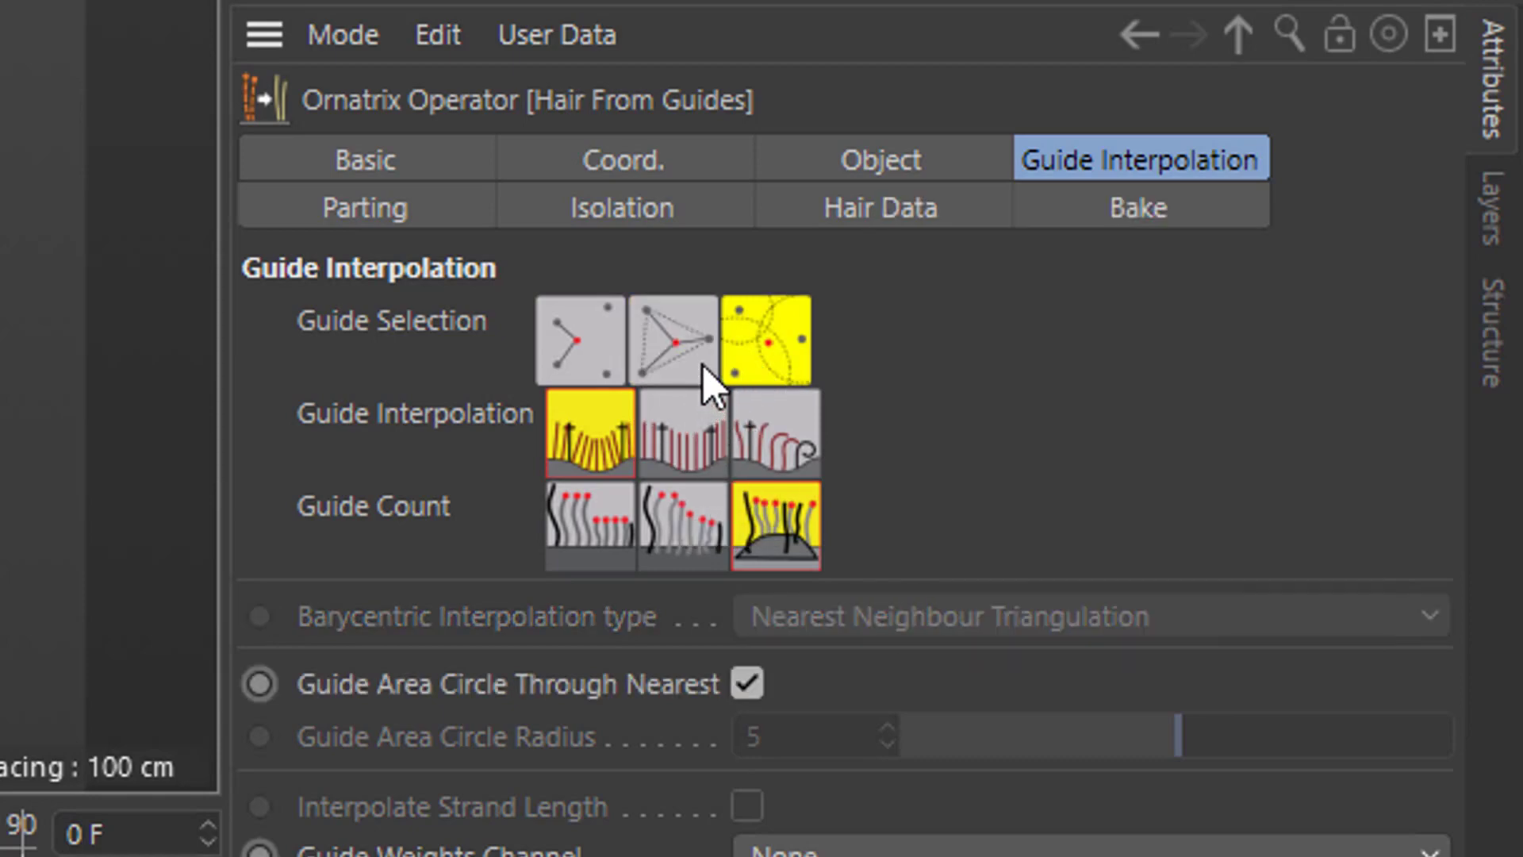
# Try the second mode and the Segment mode of Guide Interpolation and return to the first one.
pyautogui.click(698, 433)
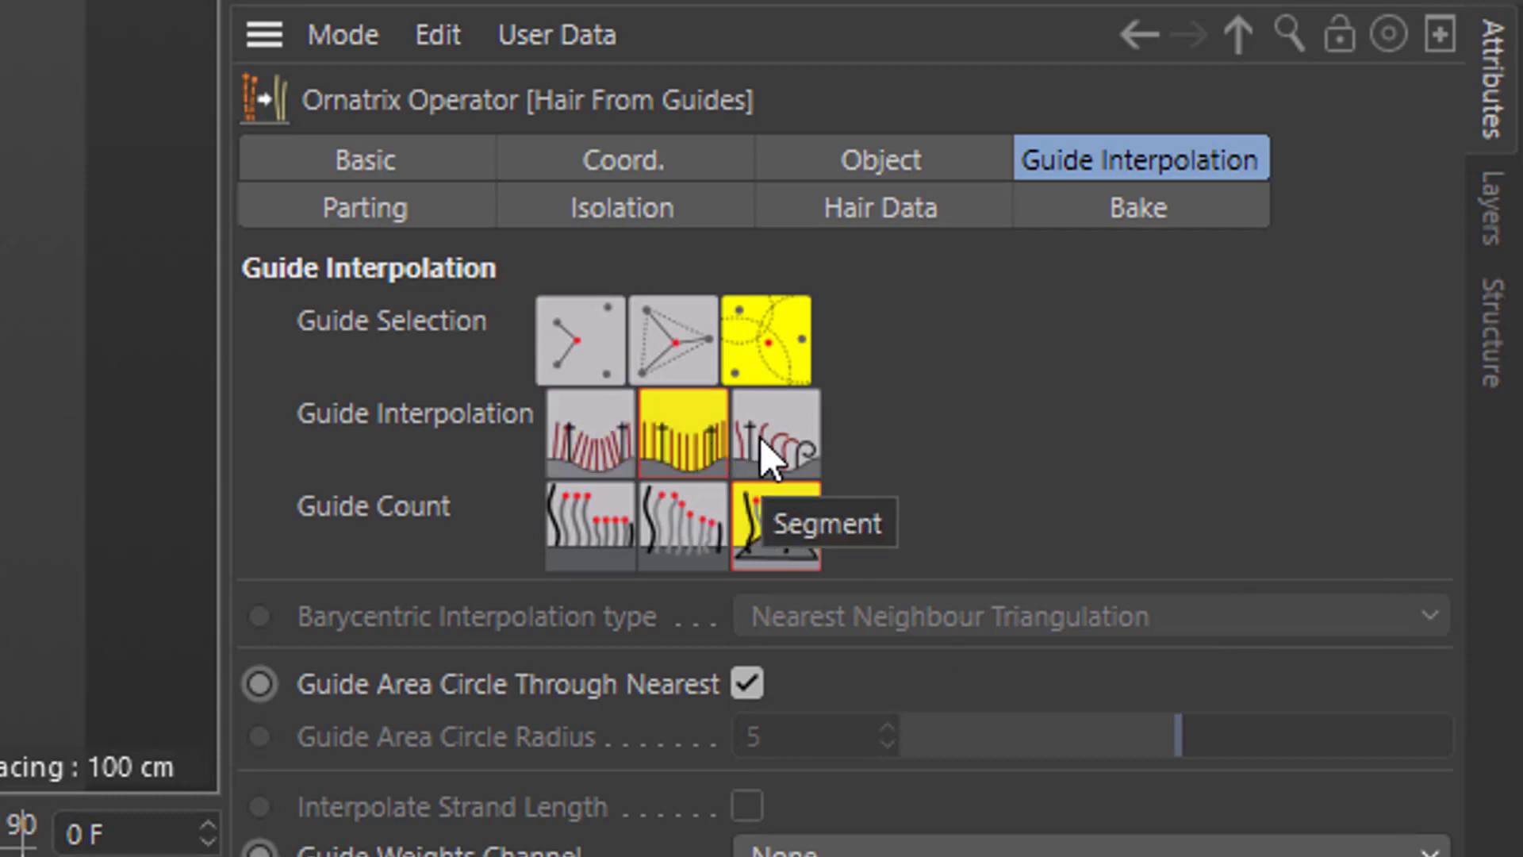
pyautogui.click(792, 436)
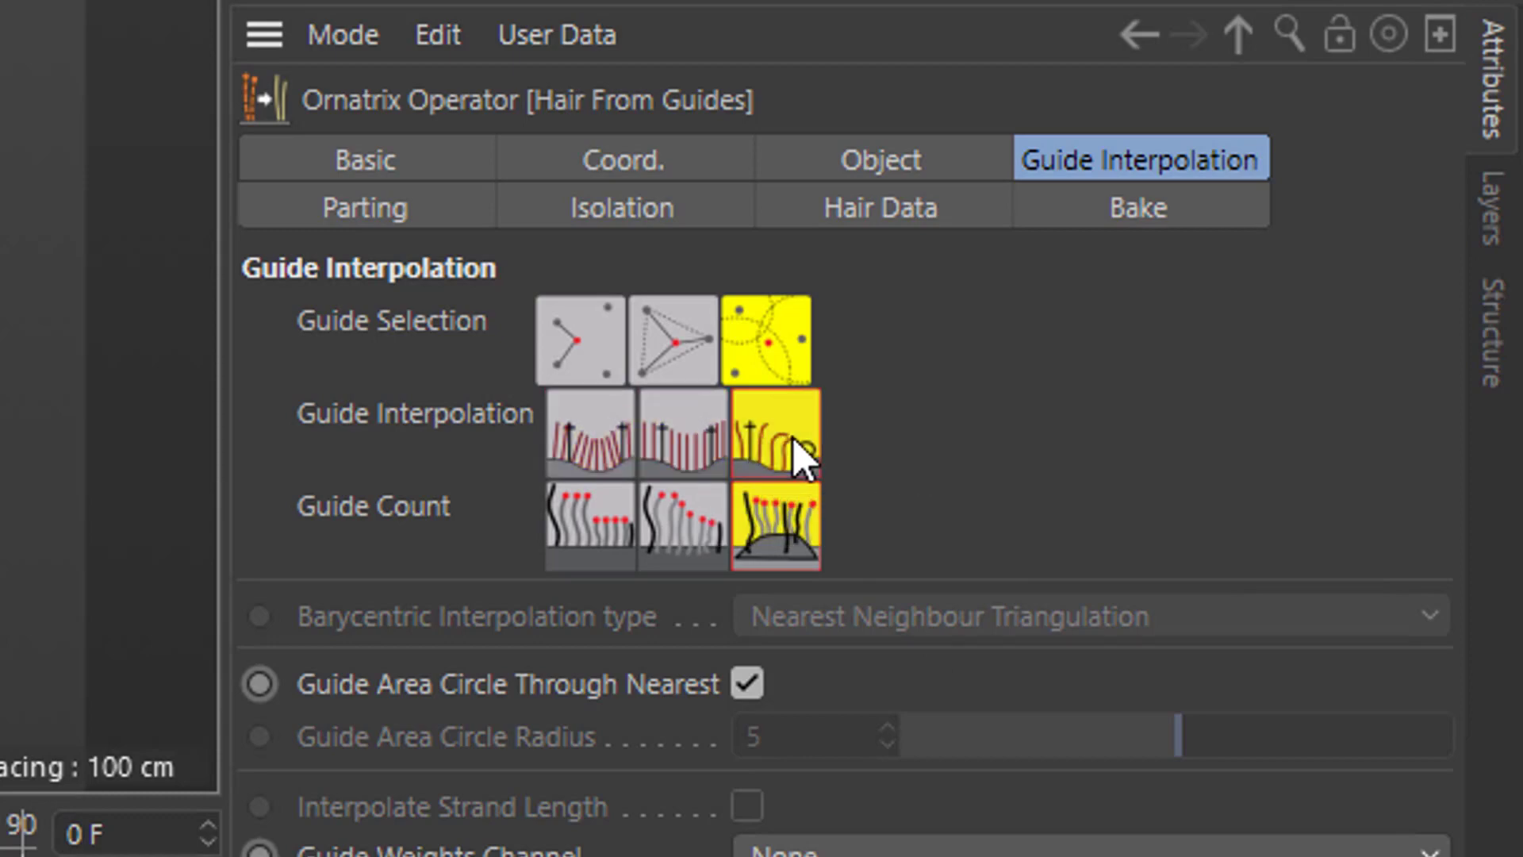
pyautogui.click(687, 441)
pyautogui.click(601, 444)
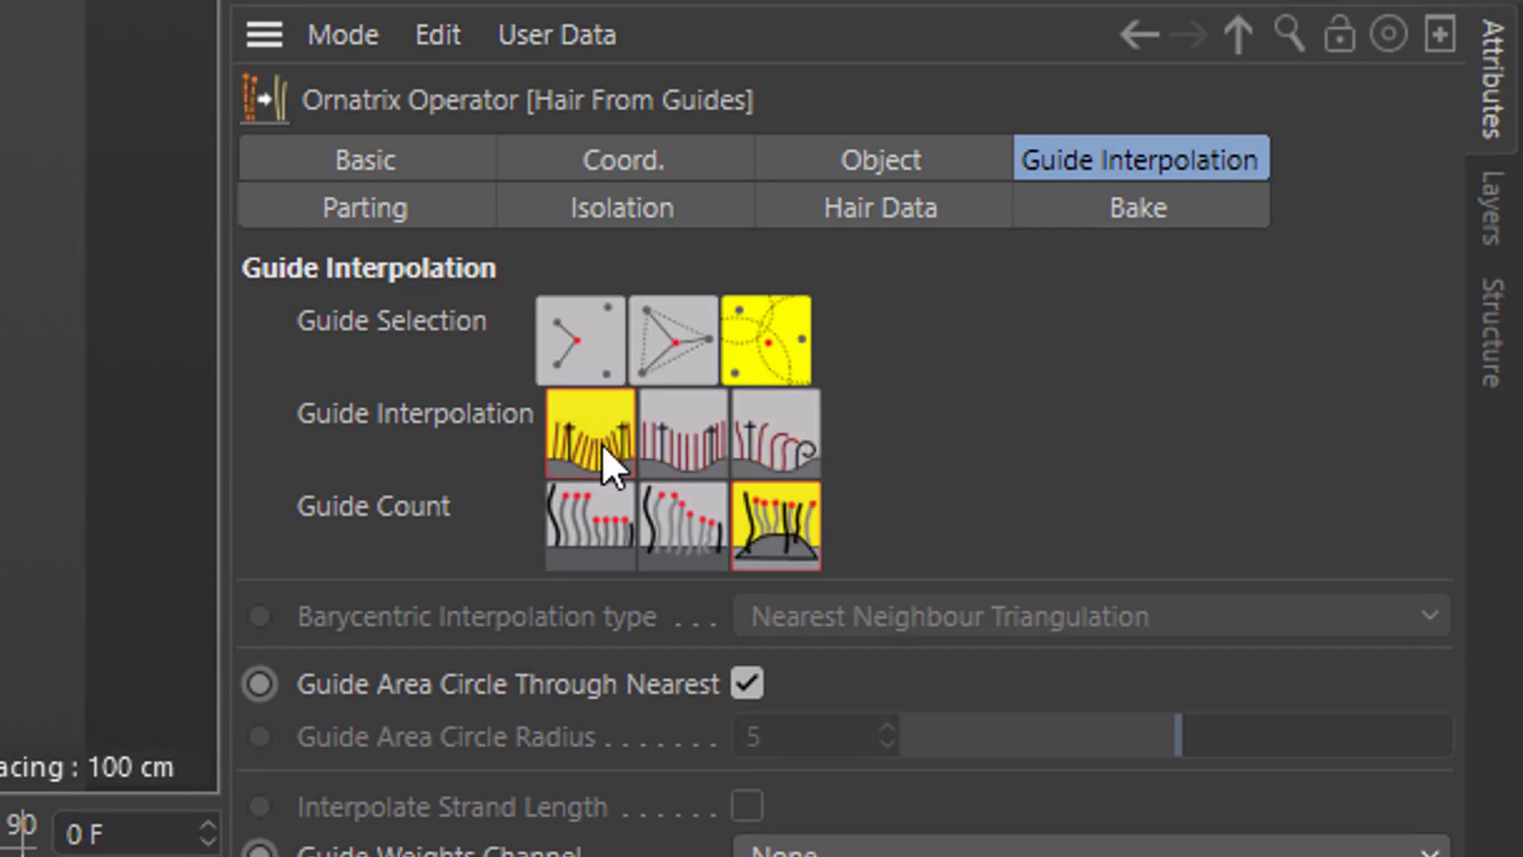
# Try Do not interpolate and Interpolate between two guides for Guide Count and return to the third mode.
pyautogui.click(585, 524)
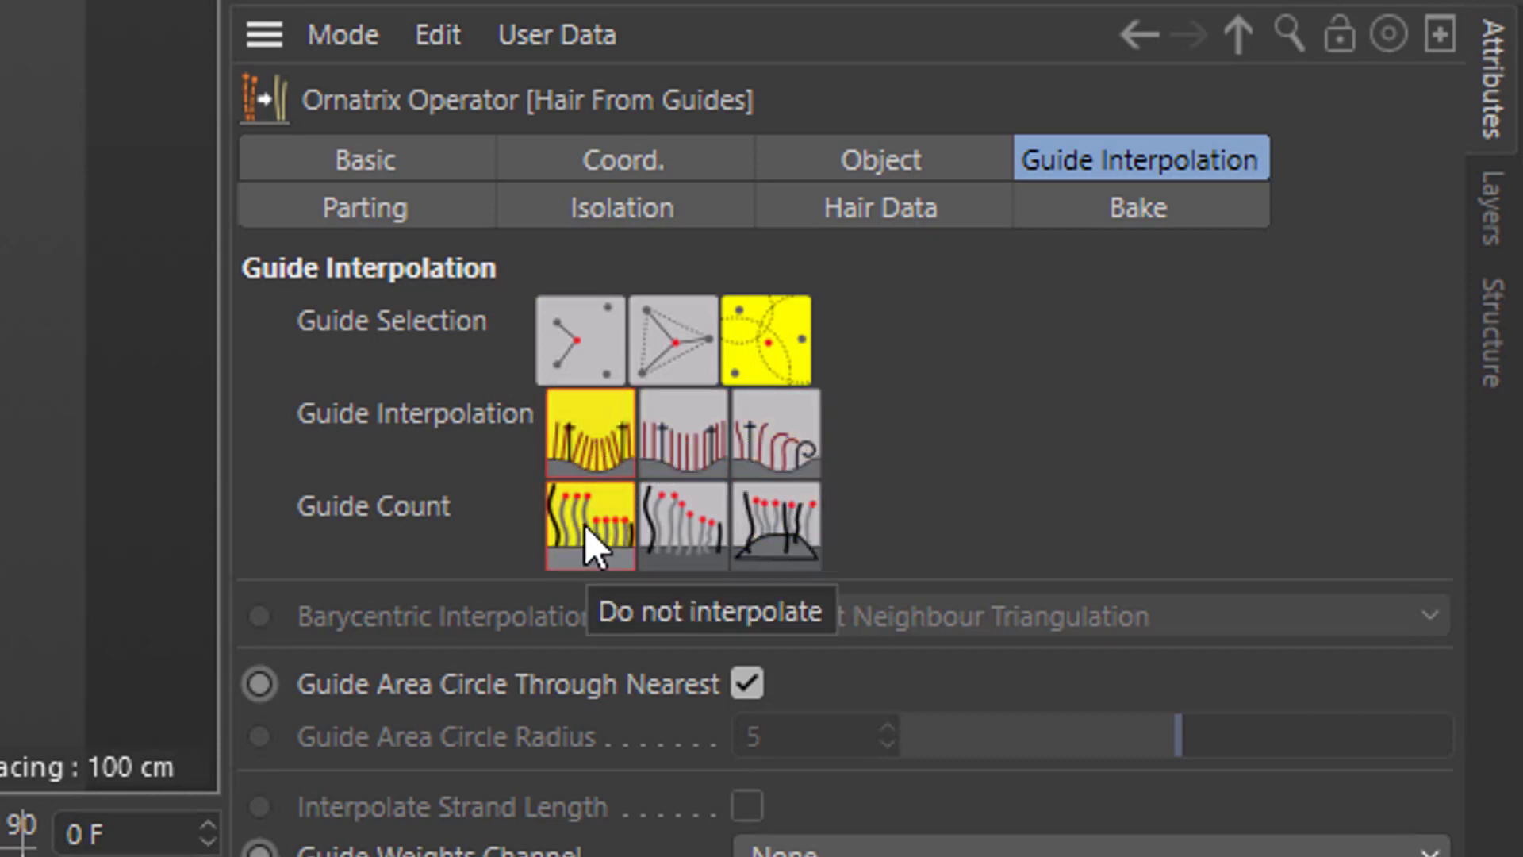
pyautogui.click(688, 513)
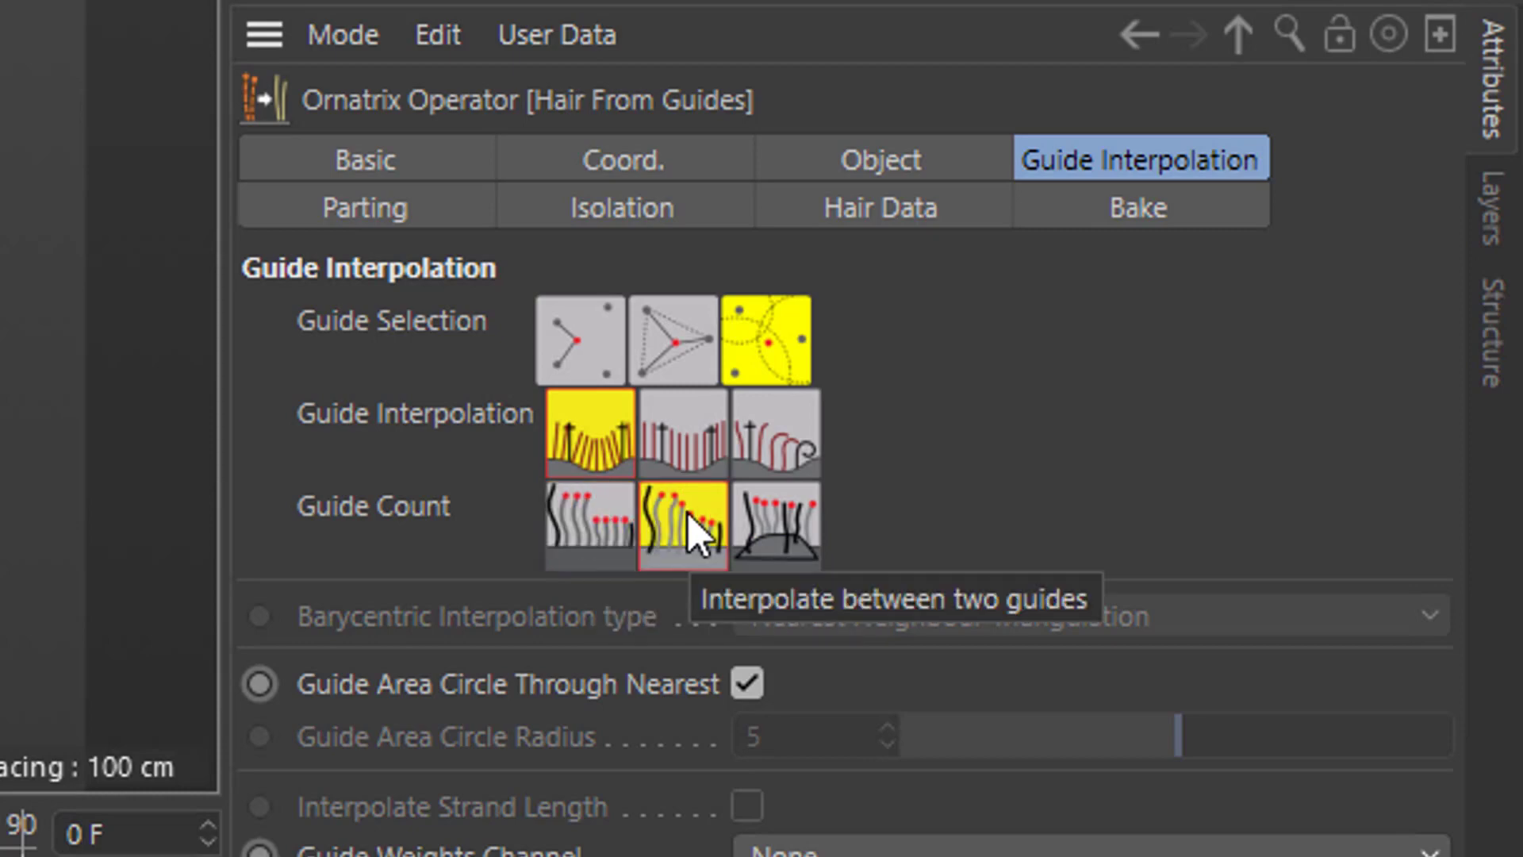
pyautogui.click(769, 506)
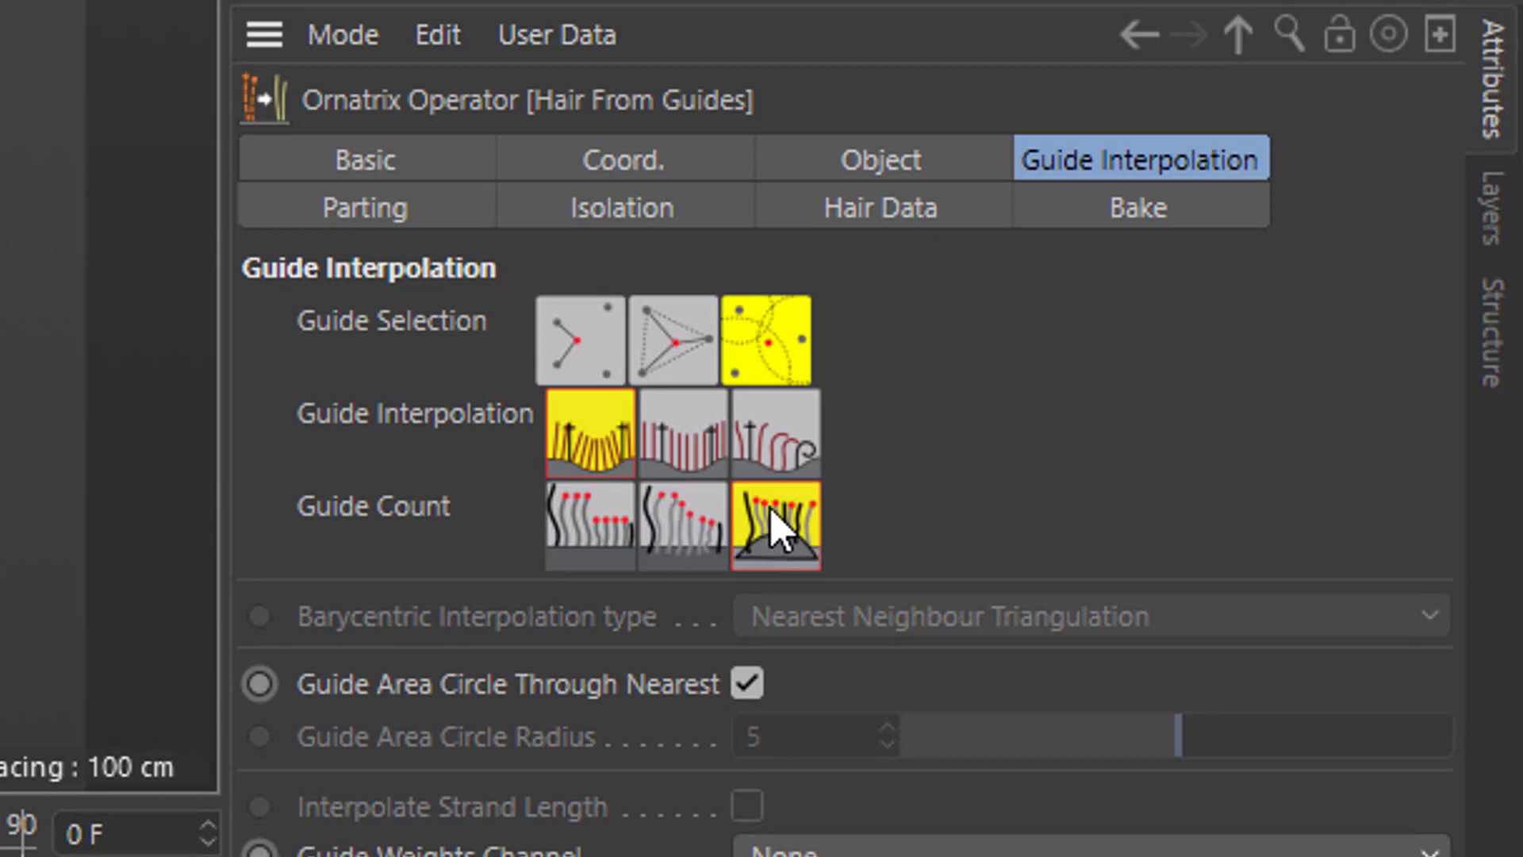
# Set Guide Count of Hair From Guides to Interpolate between two guides and Guide Selection to the triangulated mode.
pyautogui.click(698, 526)
pyautogui.click(673, 333)
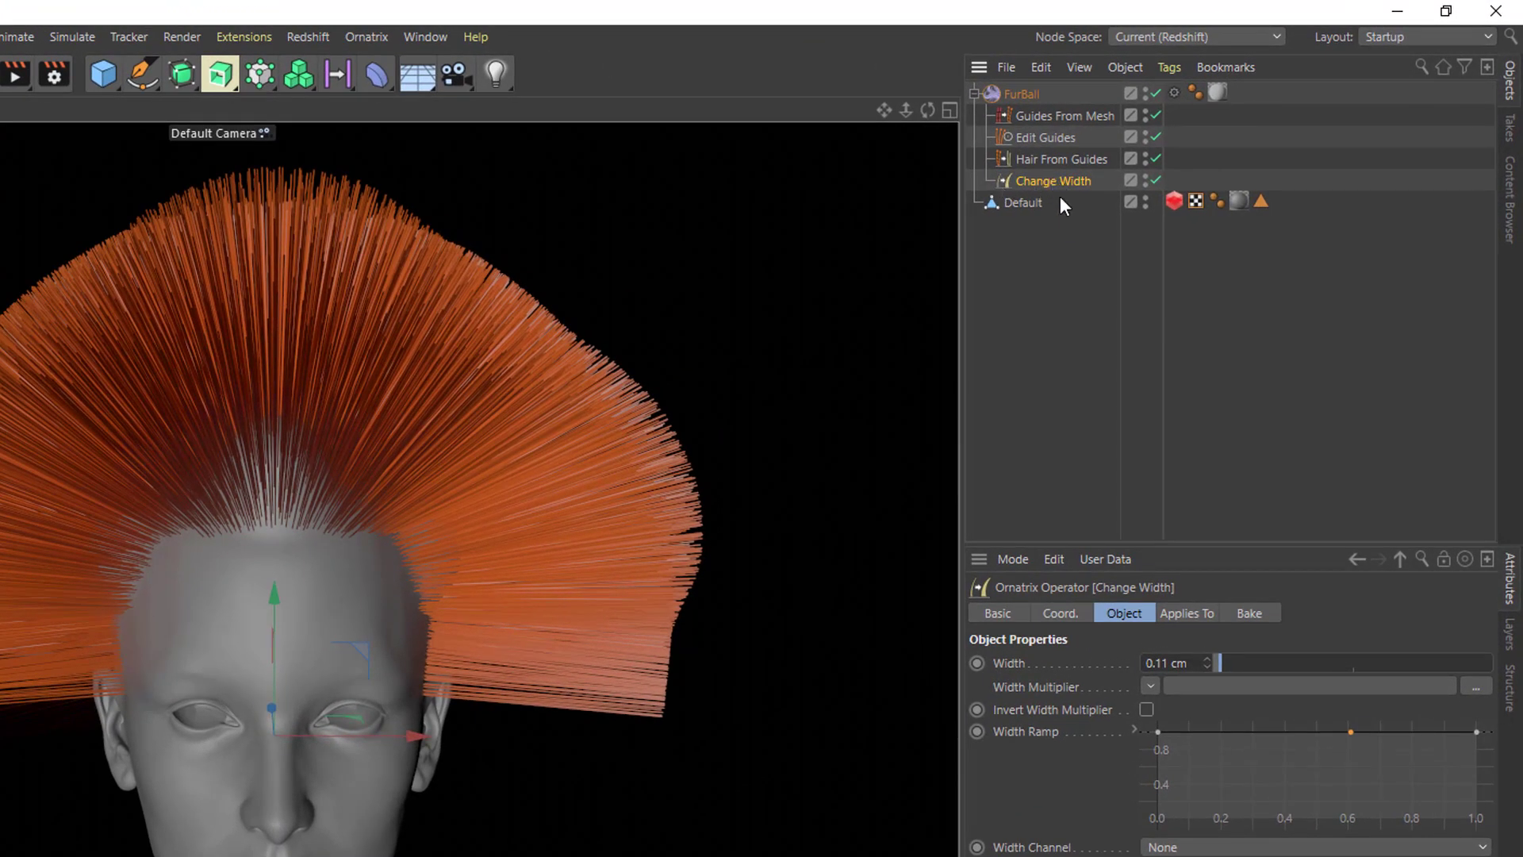
# Set the Change Width operator's width to 0.15 cm and taper the Width Ramp down to zero at the strand tips.
pyautogui.moveTo(1216, 544); pyautogui.dragTo(1220, 373)
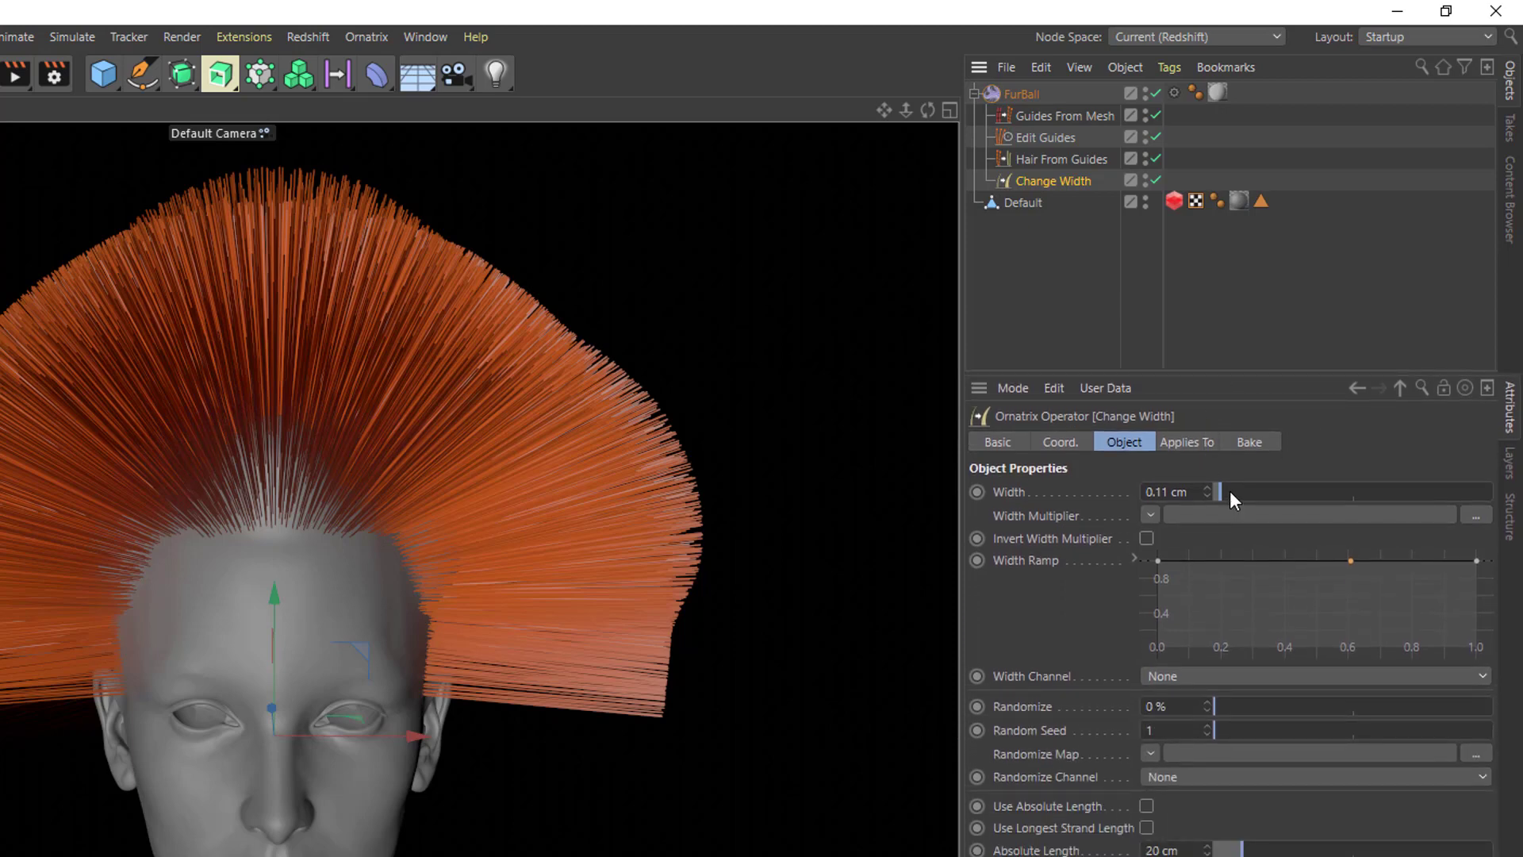
pyautogui.moveTo(1230, 493); pyautogui.dragTo(1240, 495)
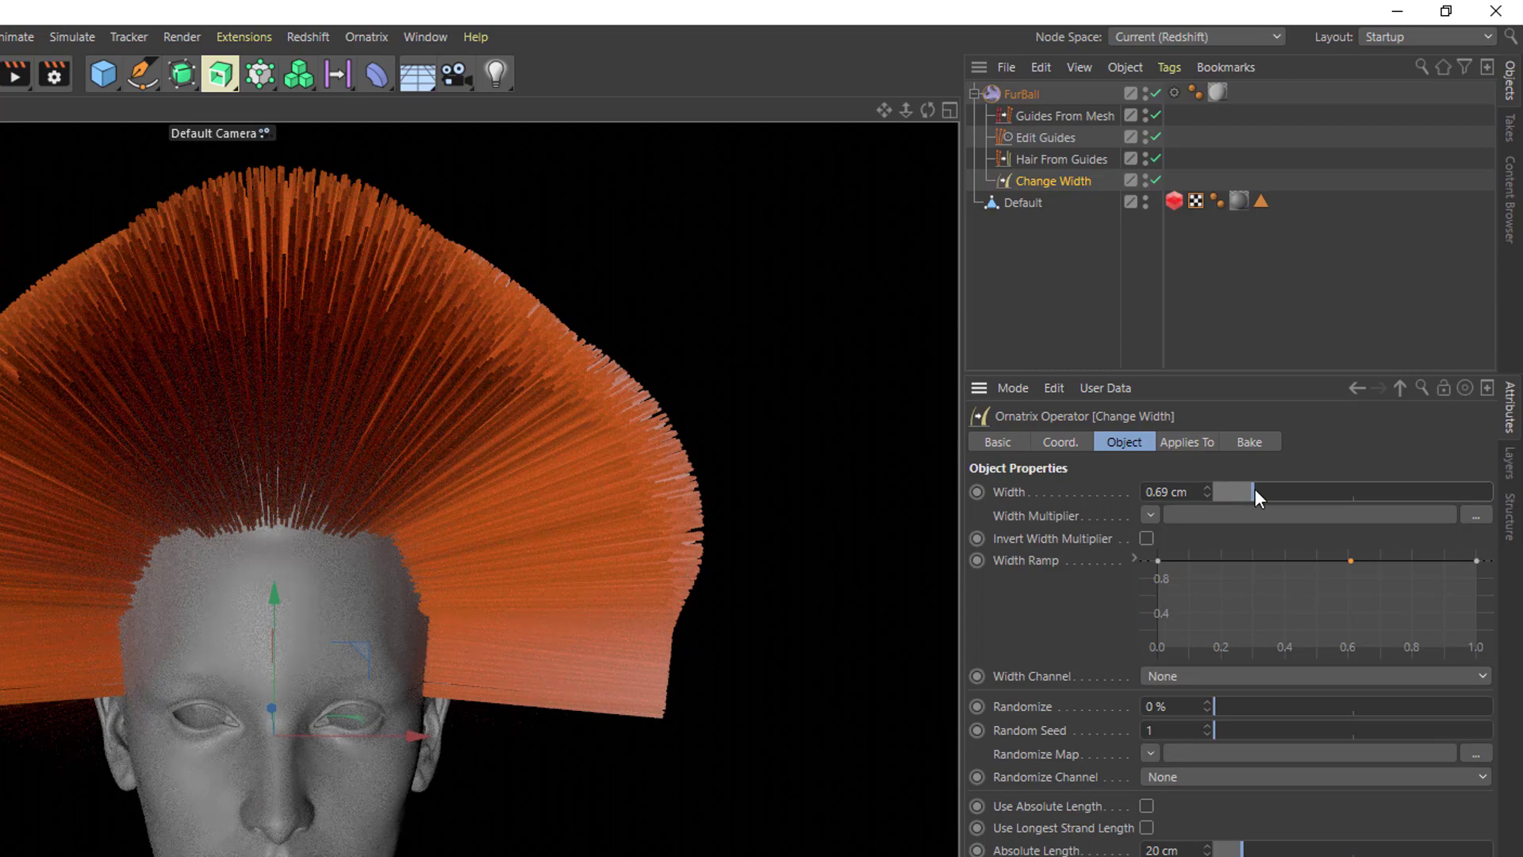
pyautogui.moveTo(1255, 489); pyautogui.dragTo(1221, 492)
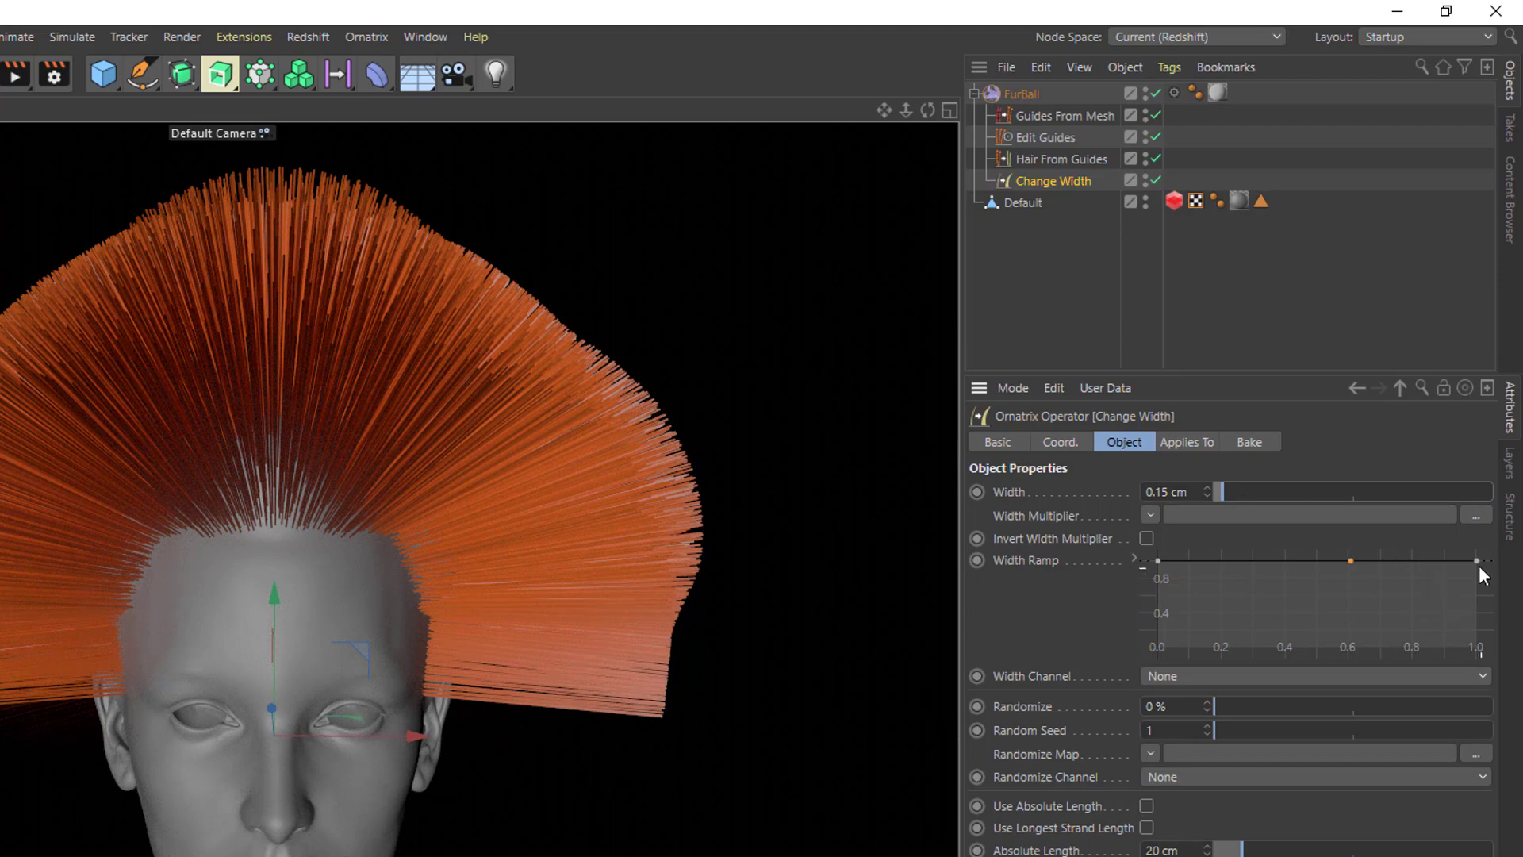
pyautogui.moveTo(1477, 560); pyautogui.dragTo(1482, 657)
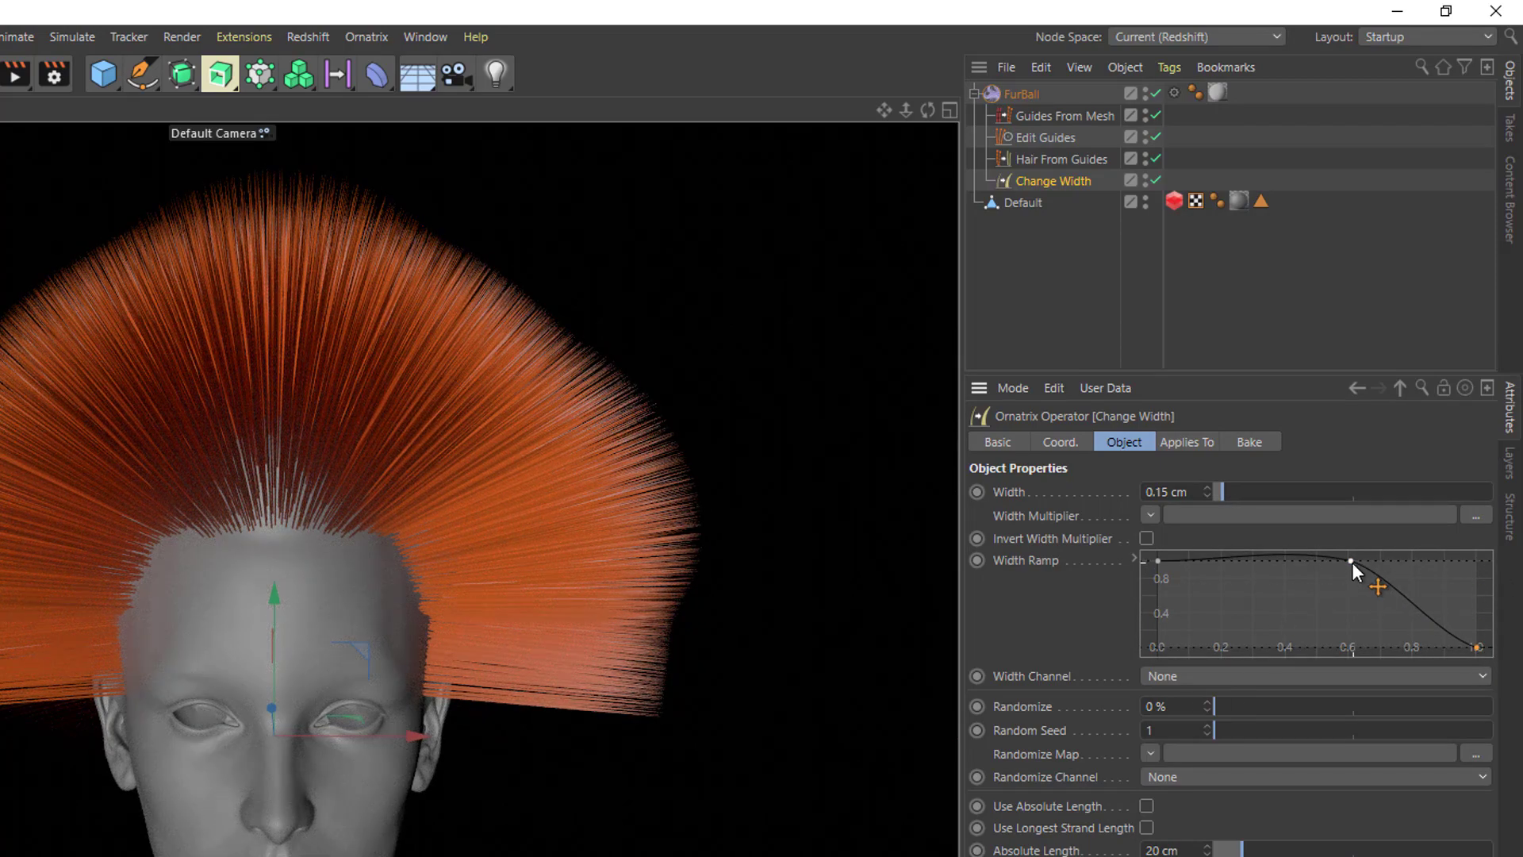
pyautogui.moveTo(1351, 562); pyautogui.dragTo(1335, 583)
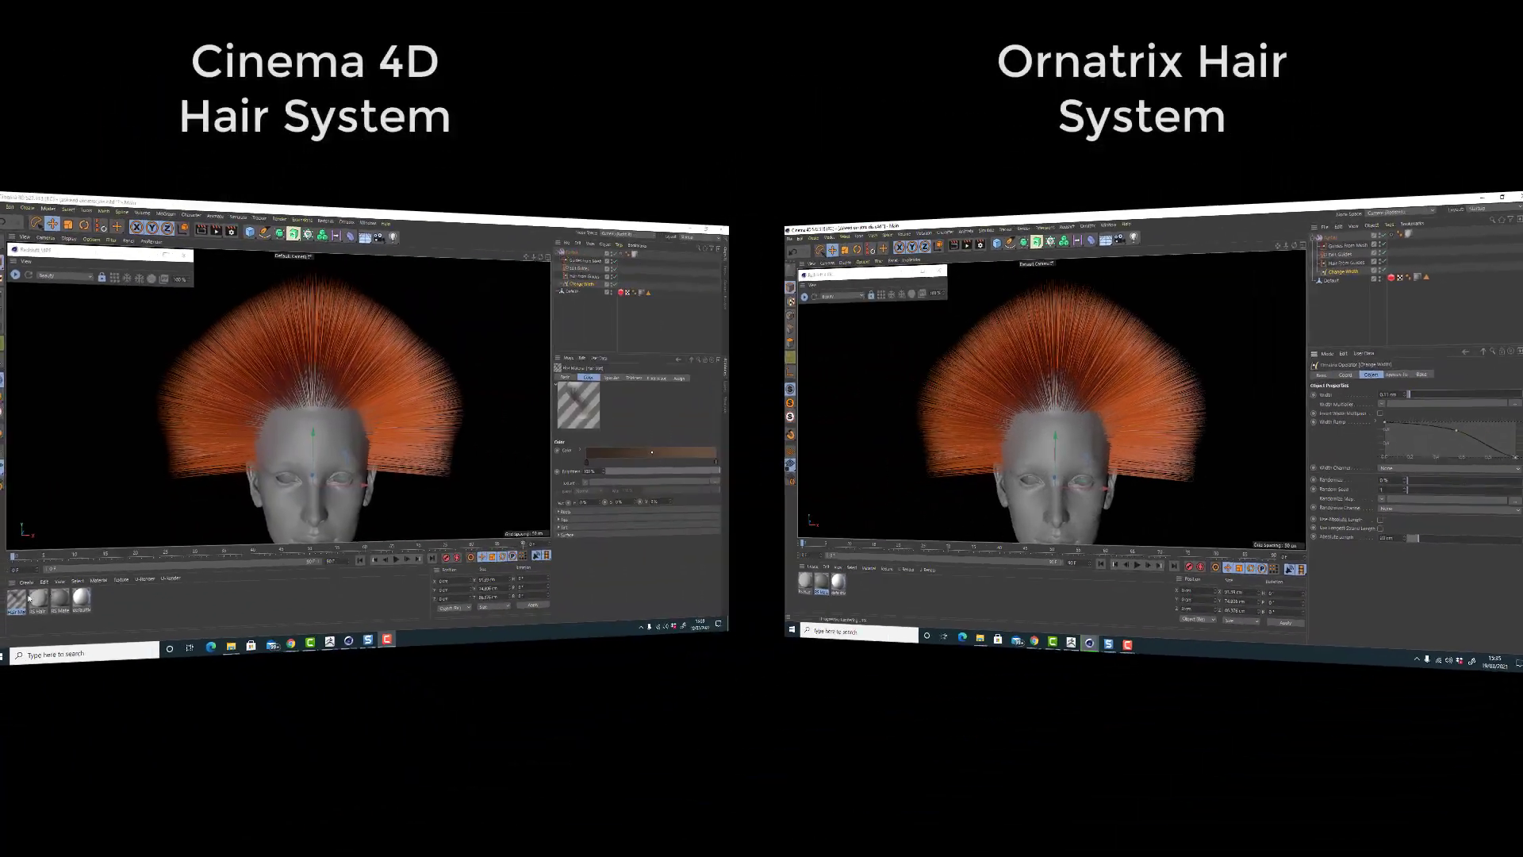
# Open the native Cinema 4D hair material and lower the end of its Thickness curve so the hairs taper toward the tips.
pyautogui.doubleClick(11, 602)
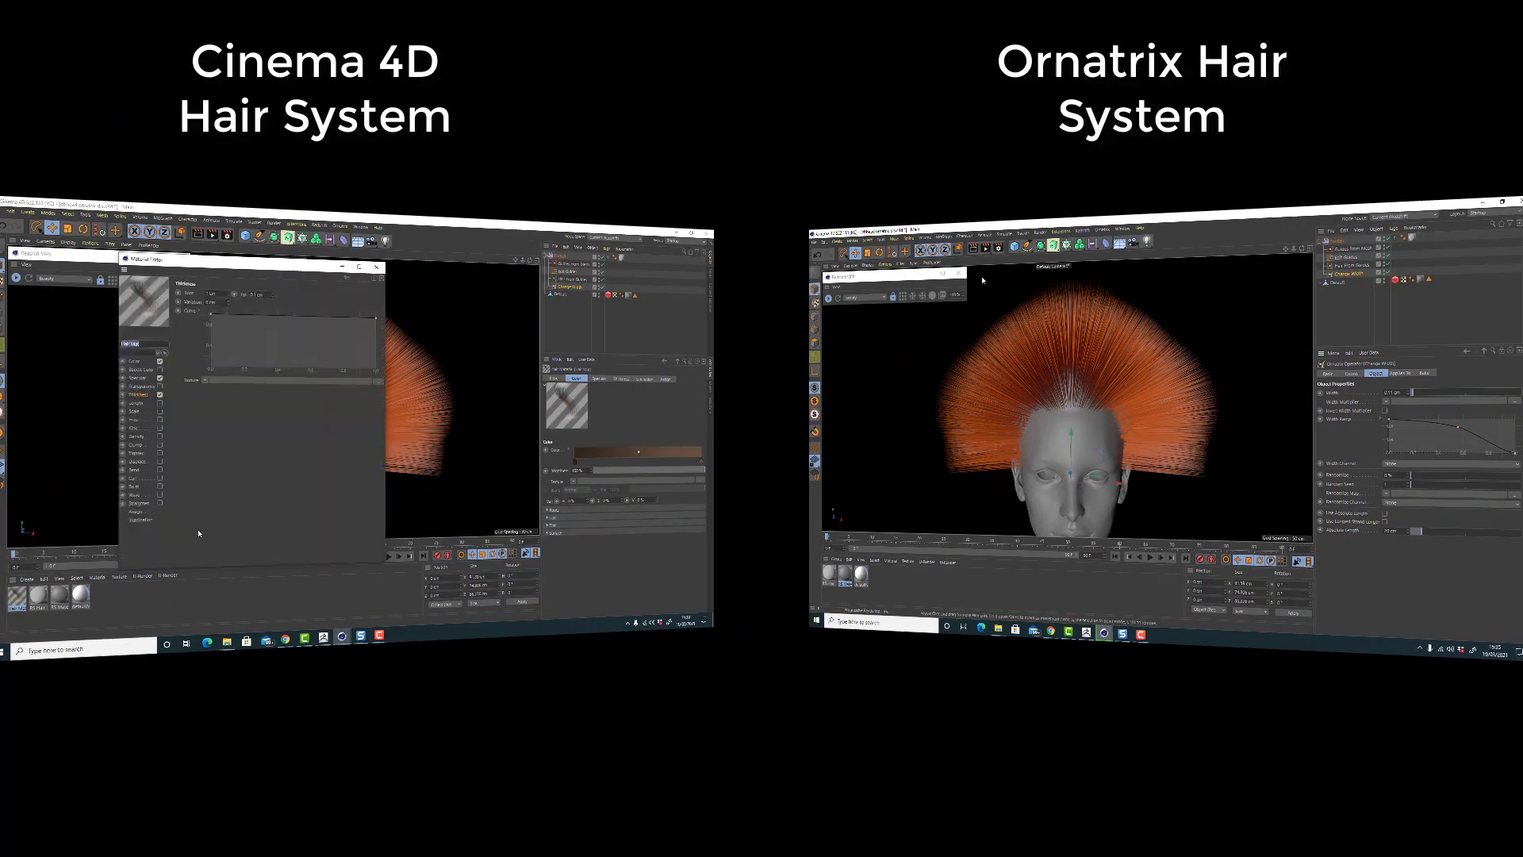
pyautogui.click(144, 387)
pyautogui.click(144, 395)
pyautogui.moveTo(376, 318); pyautogui.dragTo(380, 363)
pyautogui.click(1005, 235)
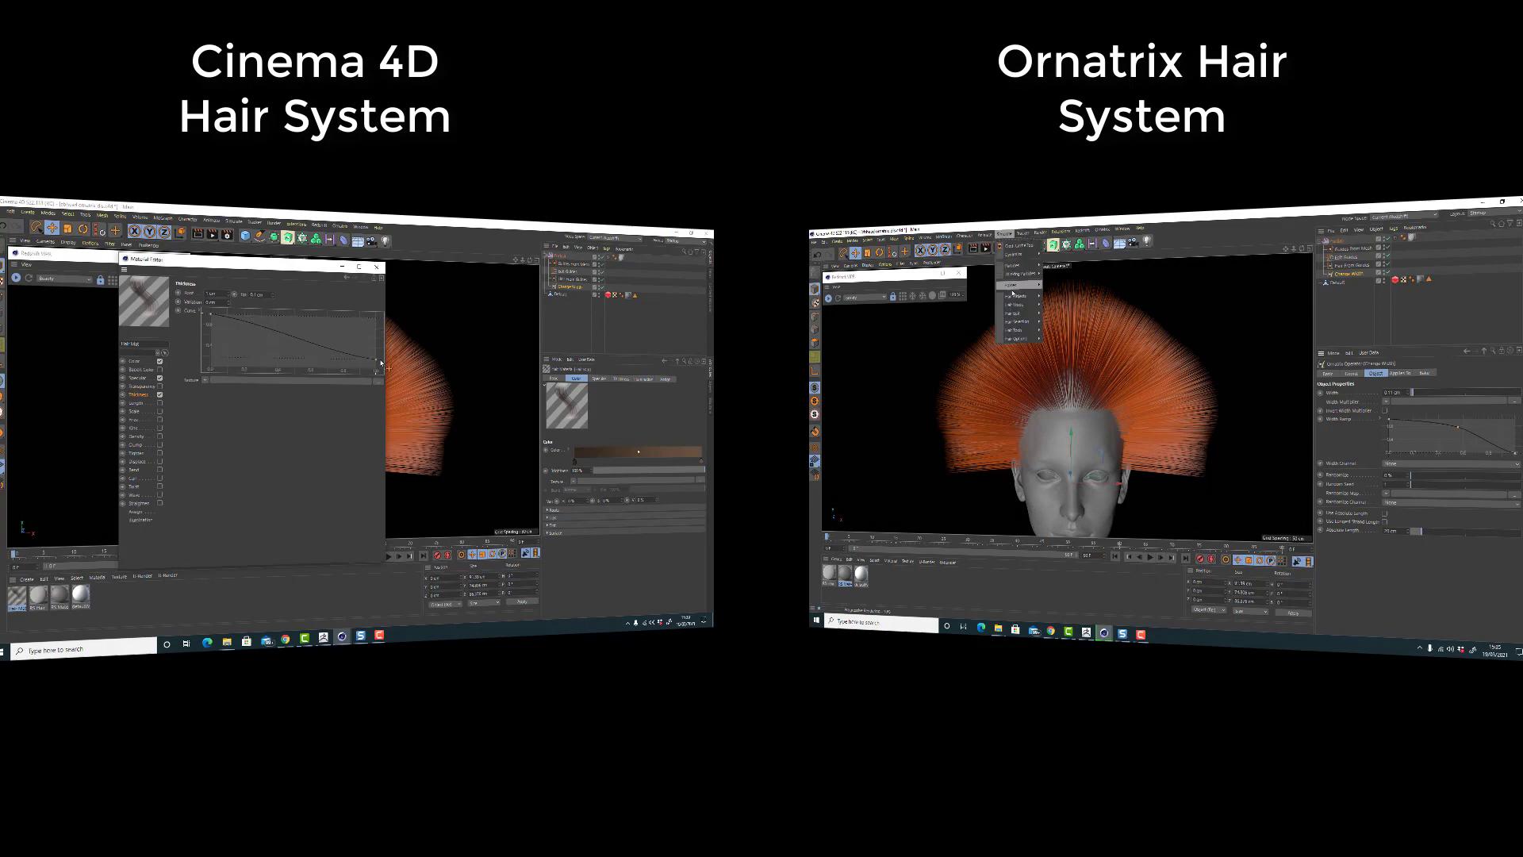
pyautogui.moveTo(1025, 331)
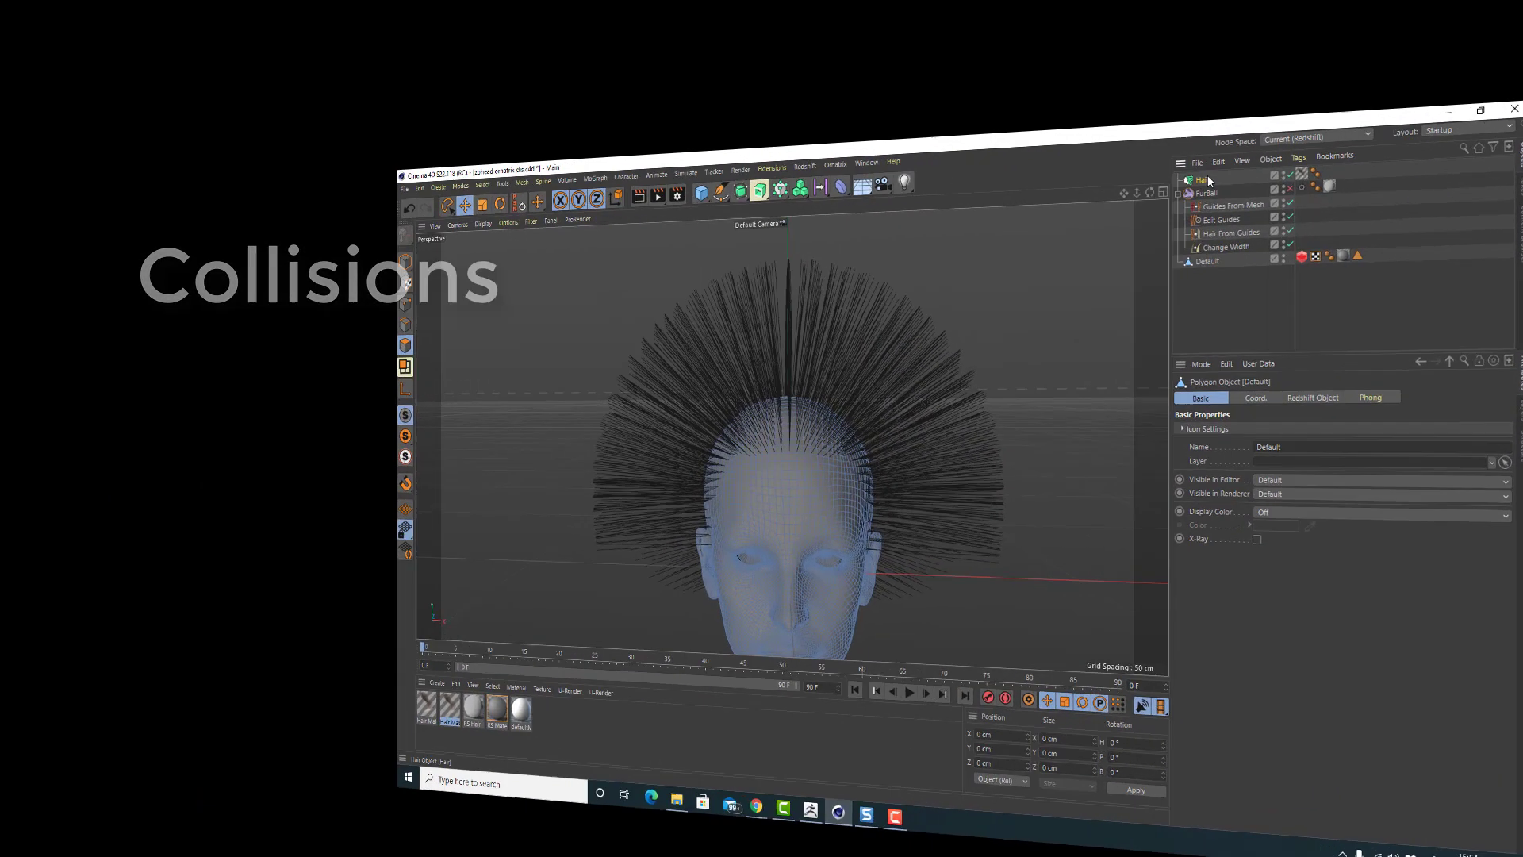
# Add a collision tag from the hair tags to the Default head mesh.
pyautogui.click(1261, 182)
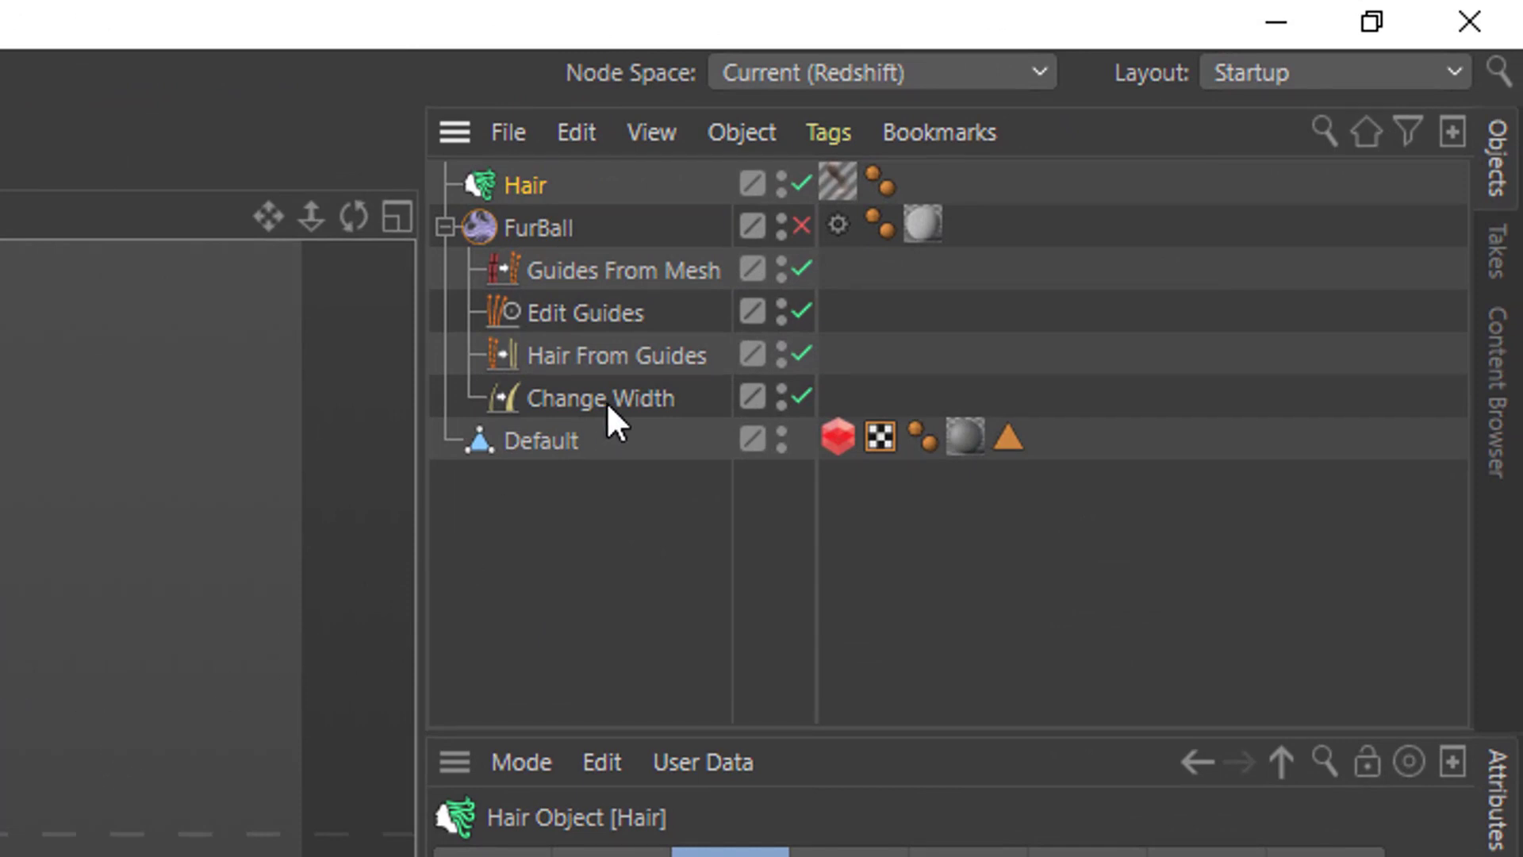
pyautogui.click(568, 438)
pyautogui.rightClick(561, 441)
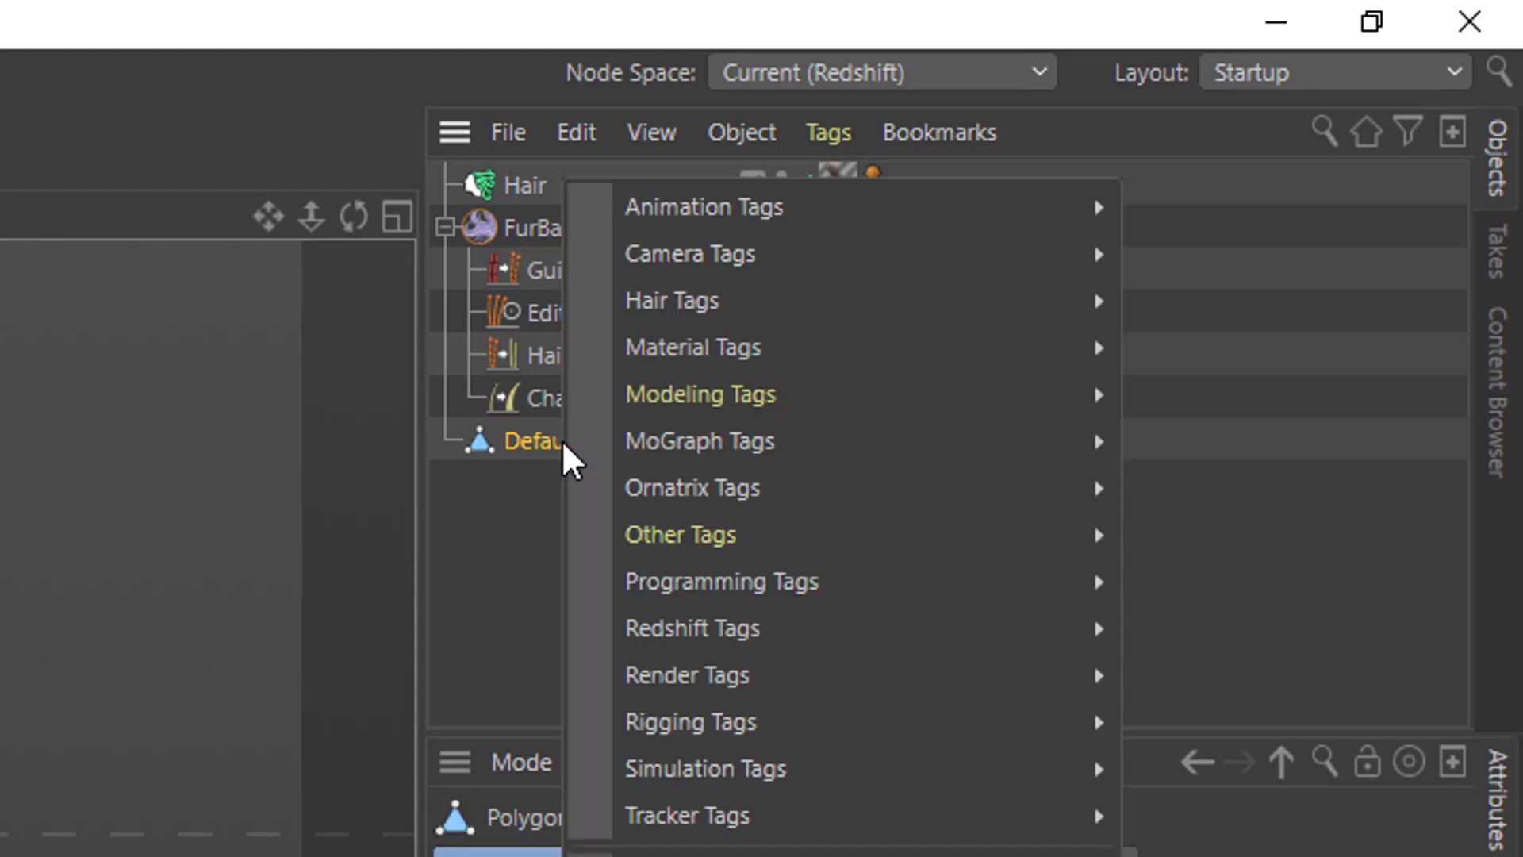
pyautogui.moveTo(797, 322)
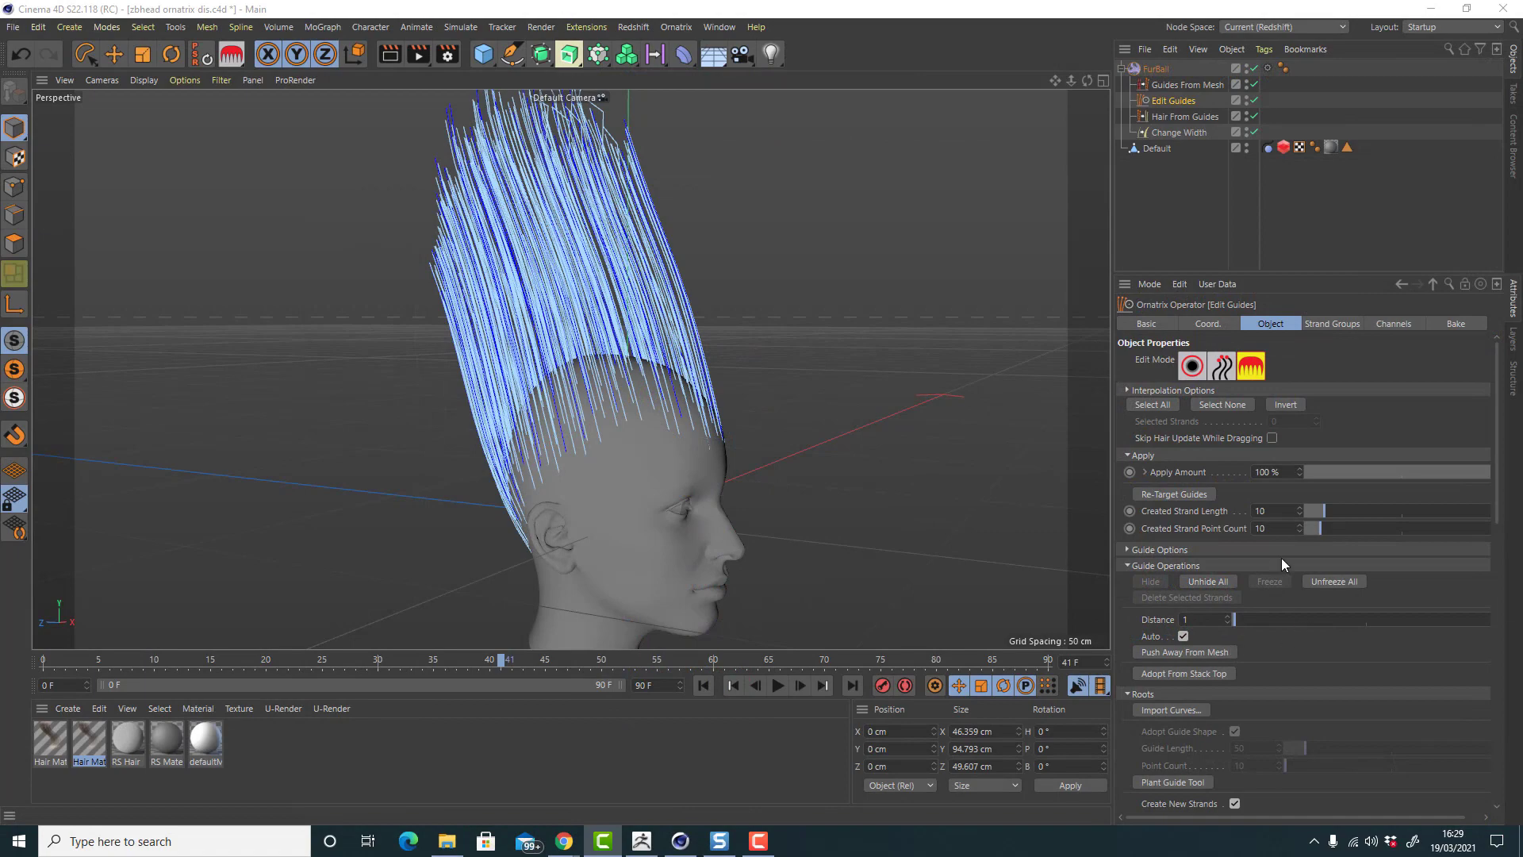
# Comb the guides back and down around the head using the comb mode of Edit Guides.
pyautogui.click(1251, 365)
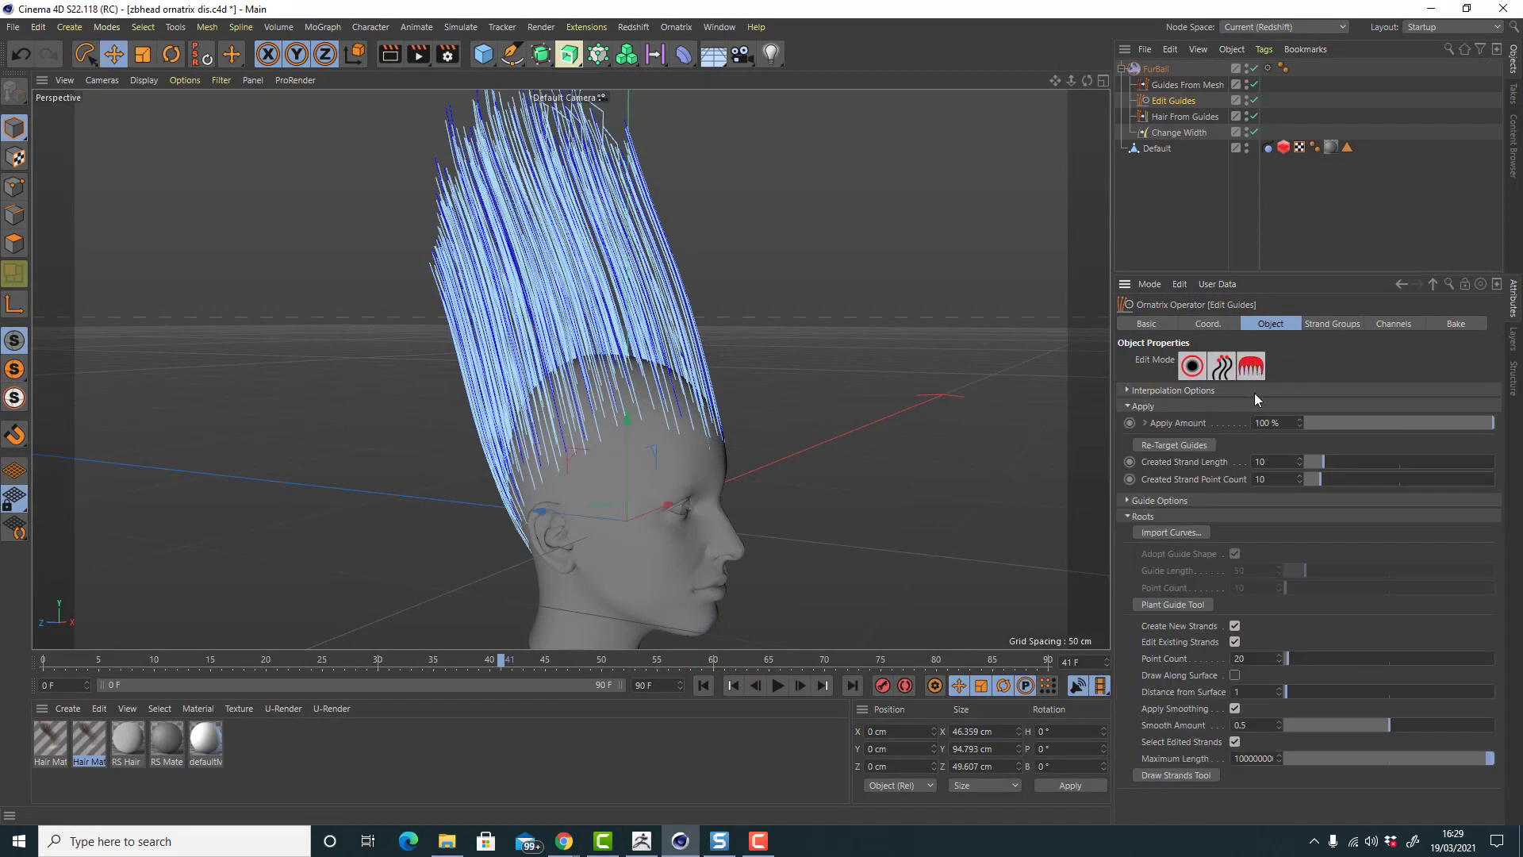
pyautogui.click(1250, 366)
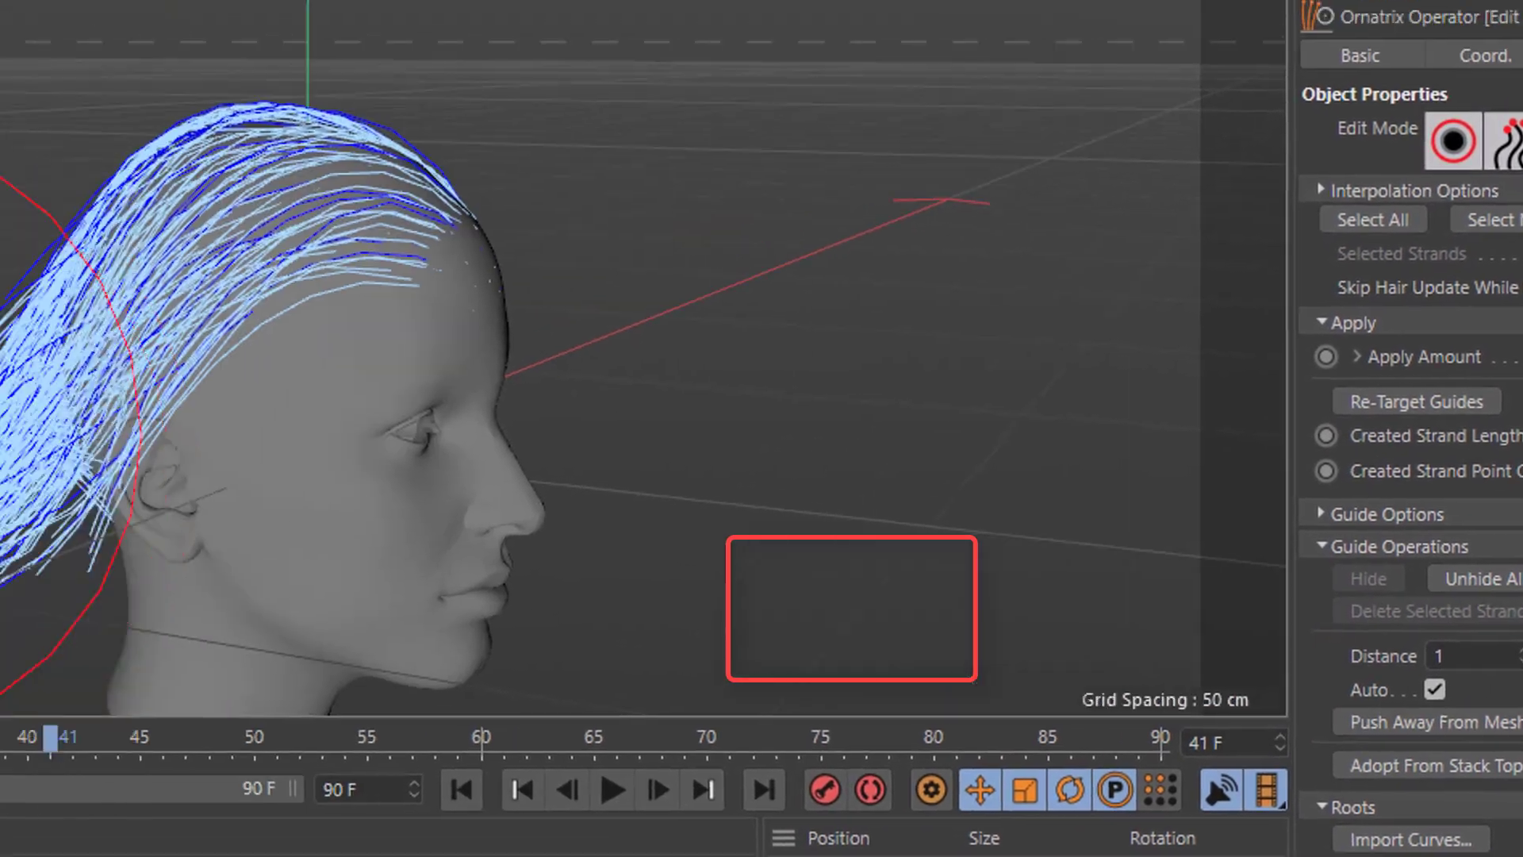
pyautogui.moveTo(295, 484)
pyautogui.mouseDown()
pyautogui.moveTo(305, 550)
pyautogui.moveTo(885, 361)
pyautogui.mouseUp()
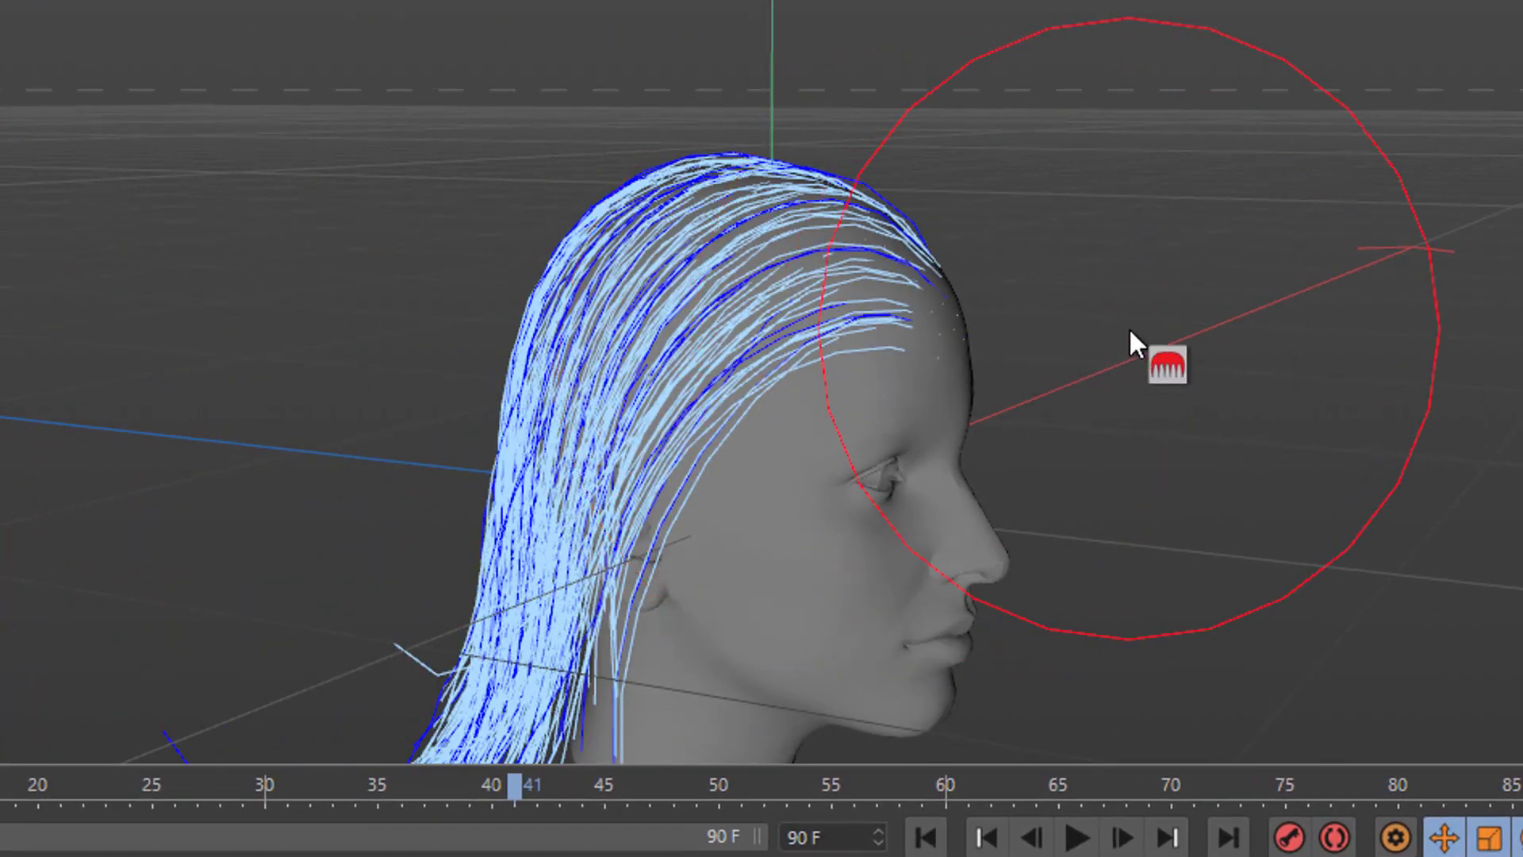
pyautogui.moveTo(1054, 407)
pyautogui.keyDown('alt'); pyautogui.mouseDown()
pyautogui.moveTo(631, 427)
pyautogui.moveTo(742, 362)
pyautogui.mouseUp(); pyautogui.keyUp('alt')
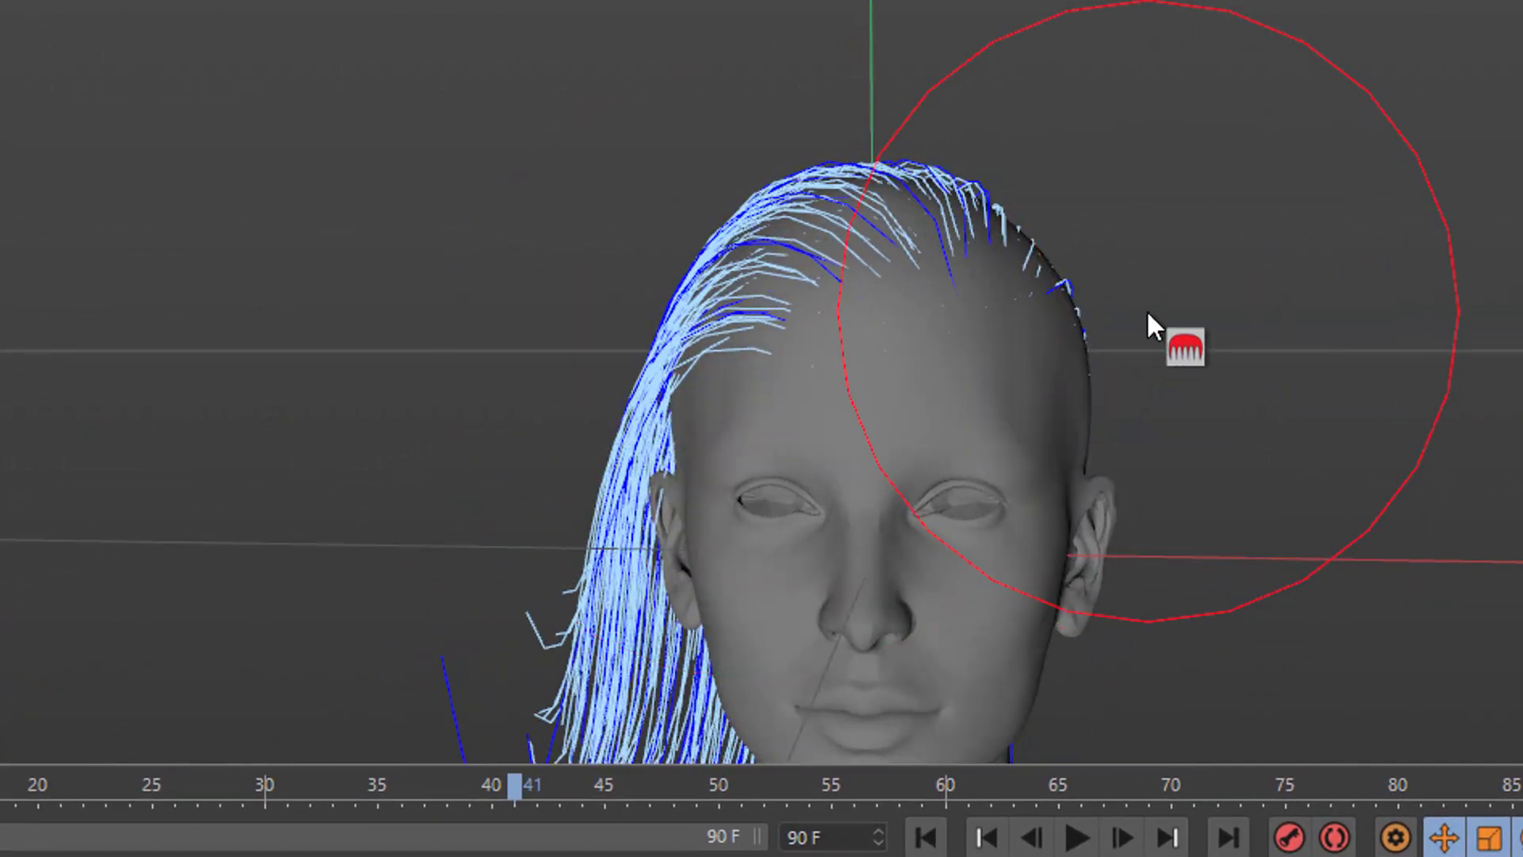
pyautogui.moveTo(1149, 313); pyautogui.dragTo(1202, 353)
pyautogui.keyDown('alt'); pyautogui.moveTo(920, 551); pyautogui.dragTo(674, 508); pyautogui.keyUp('alt')
pyautogui.moveTo(1238, 480); pyautogui.dragTo(1522, 575)
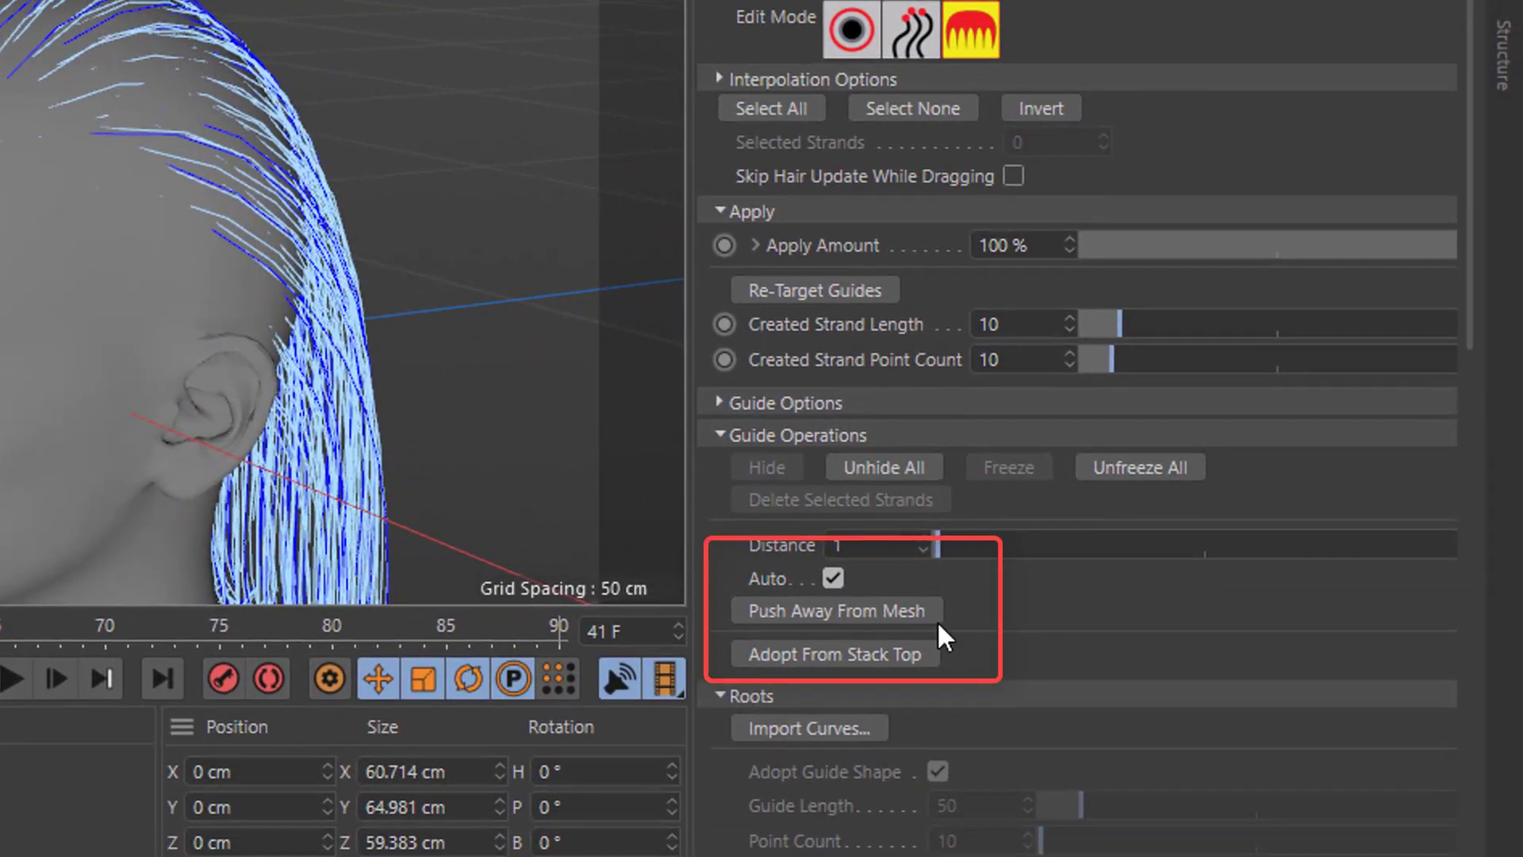
# Apply Push Away From Mesh to the combed guides repeatedly and check the hair around the whole head.
pyautogui.click(916, 614)
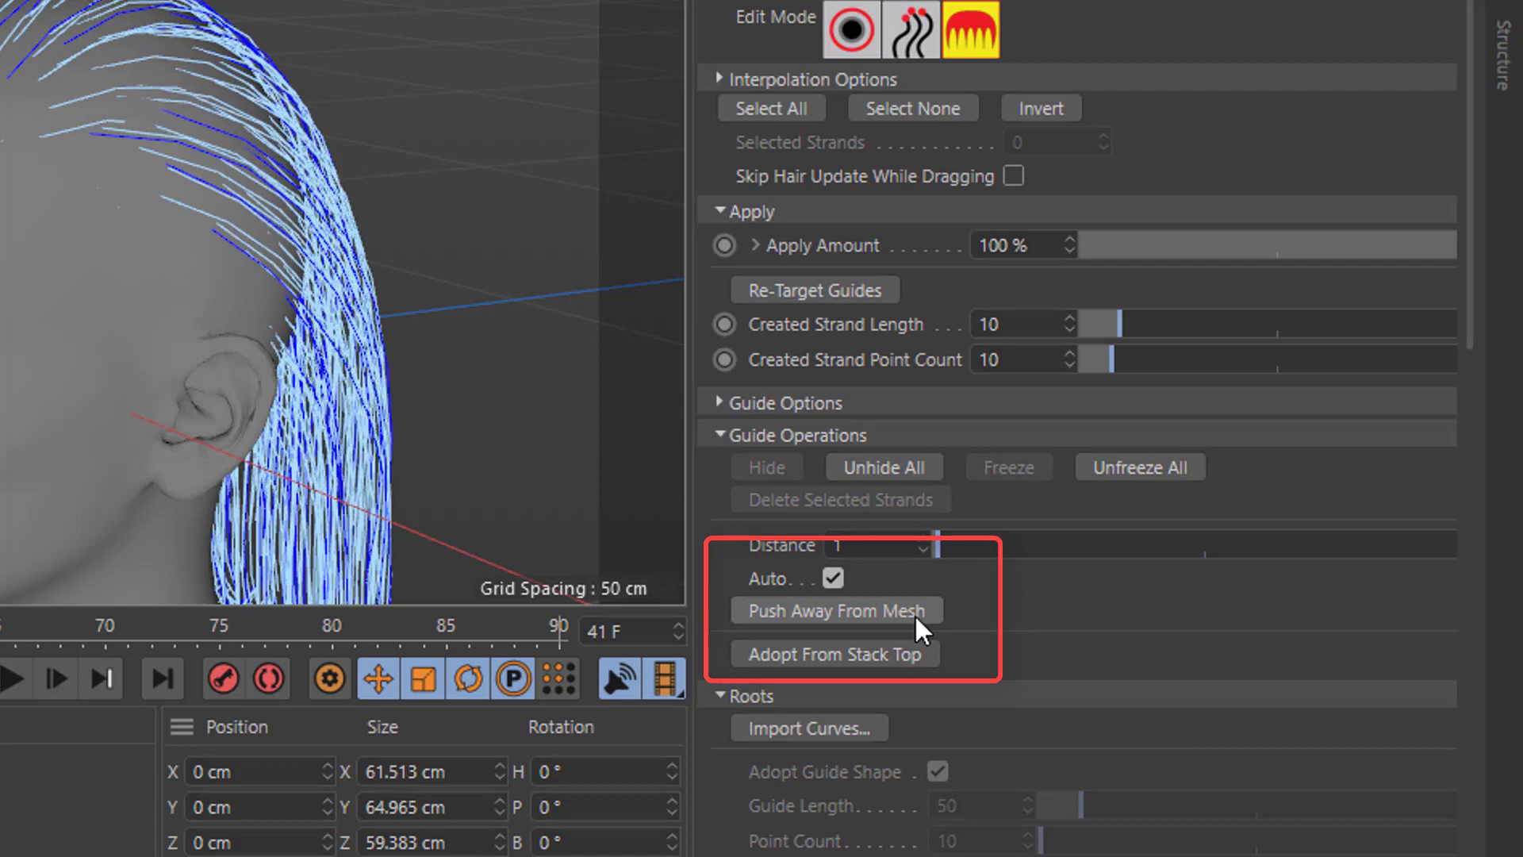
pyautogui.click(915, 614)
pyautogui.click(916, 614)
pyautogui.keyDown('alt'); pyautogui.moveTo(0, 365); pyautogui.dragTo(106, 382); pyautogui.keyUp('alt')
pyautogui.scroll(-3, 759, 385)
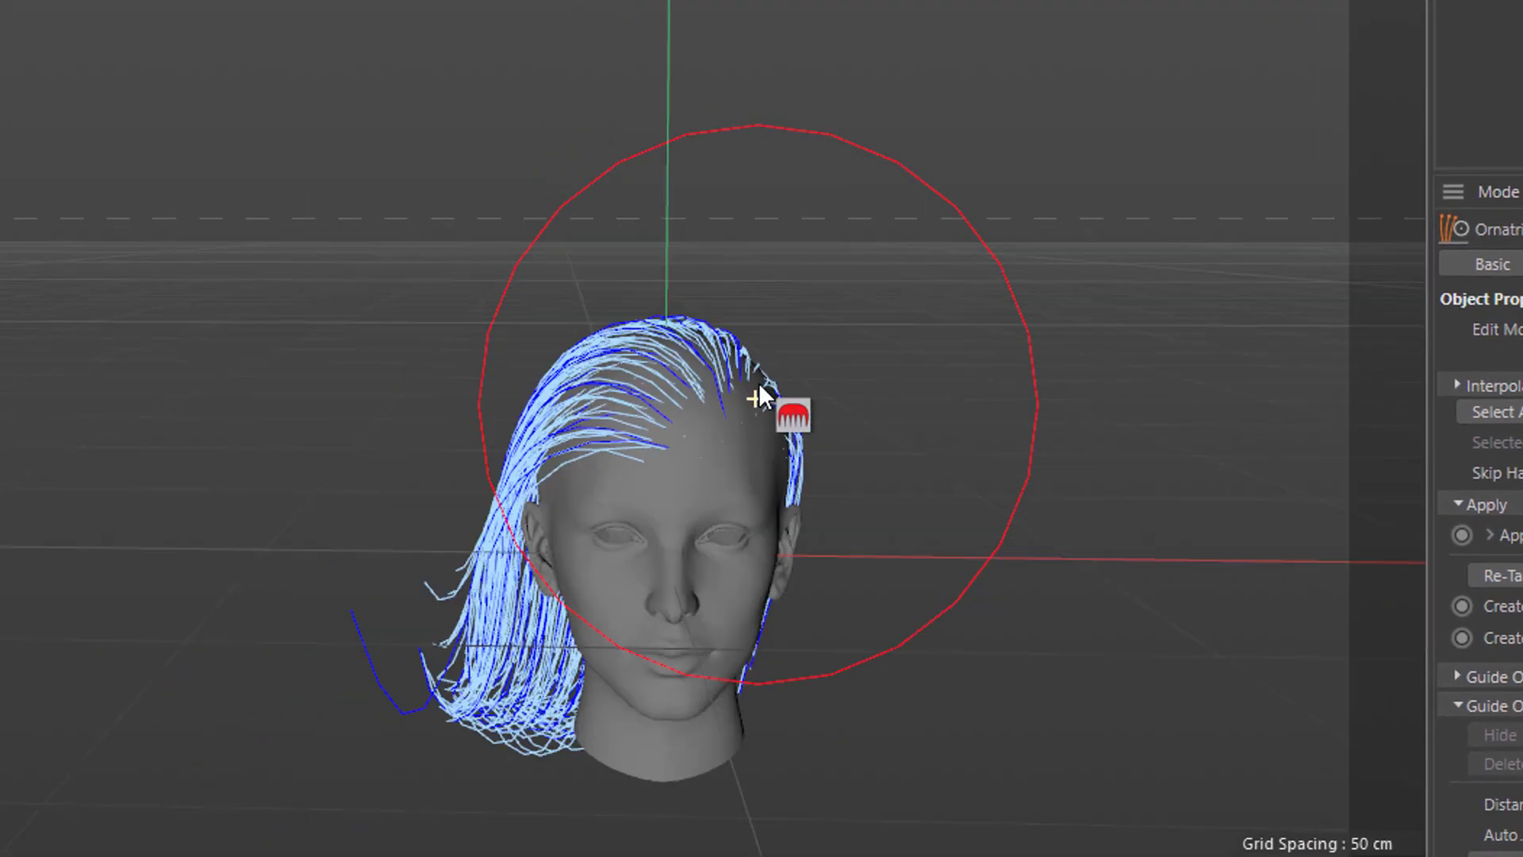
pyautogui.scroll(-4, 759, 384)
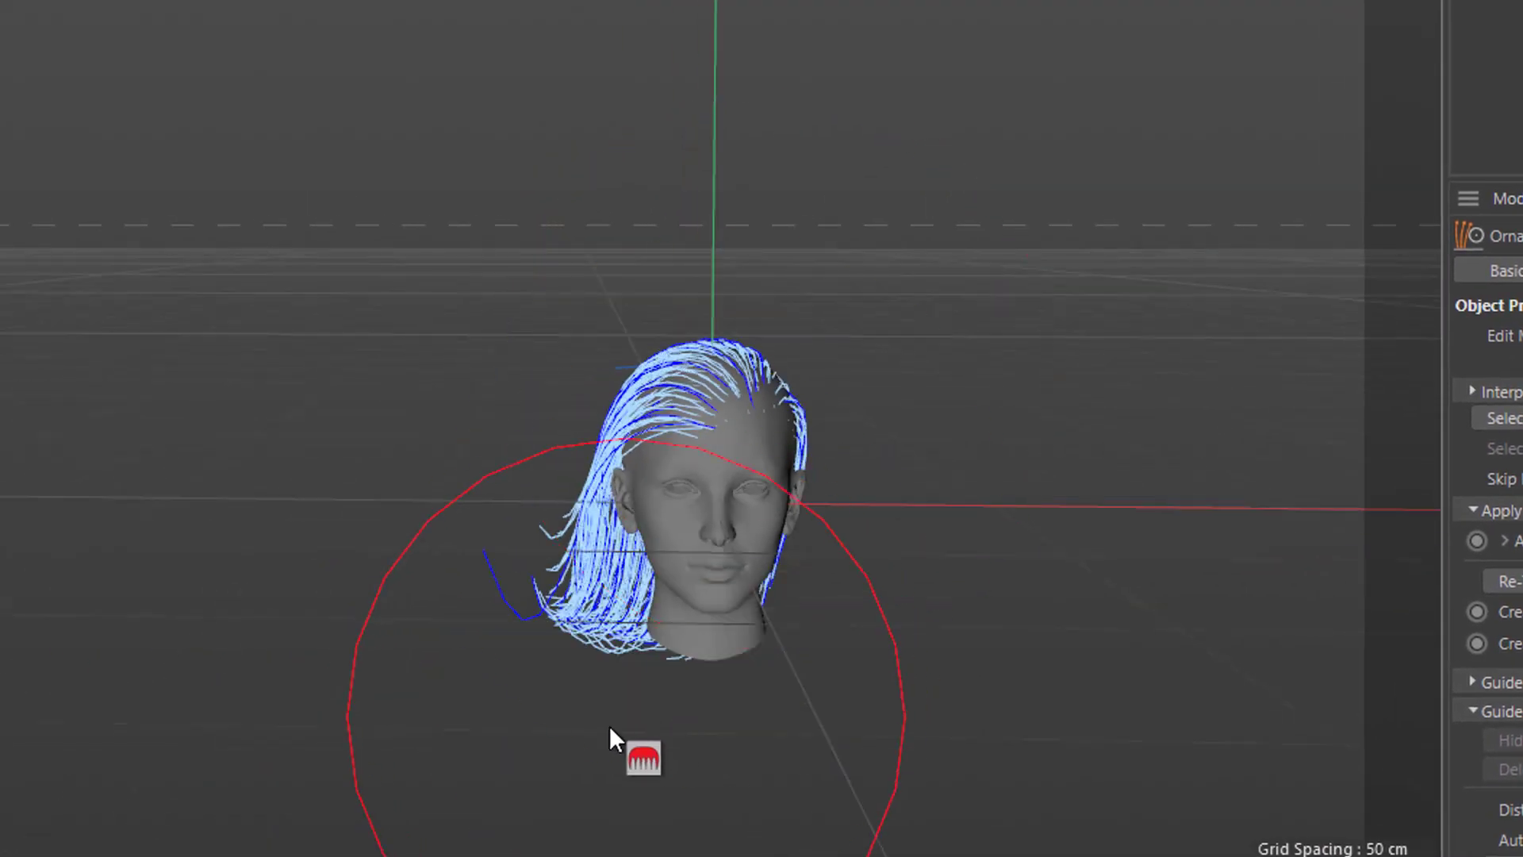
pyautogui.moveTo(596, 720)
pyautogui.keyDown('alt'); pyautogui.mouseDown()
pyautogui.moveTo(244, 635)
pyautogui.moveTo(294, 724)
pyautogui.moveTo(265, 628)
pyautogui.mouseUp(); pyautogui.keyUp('alt')
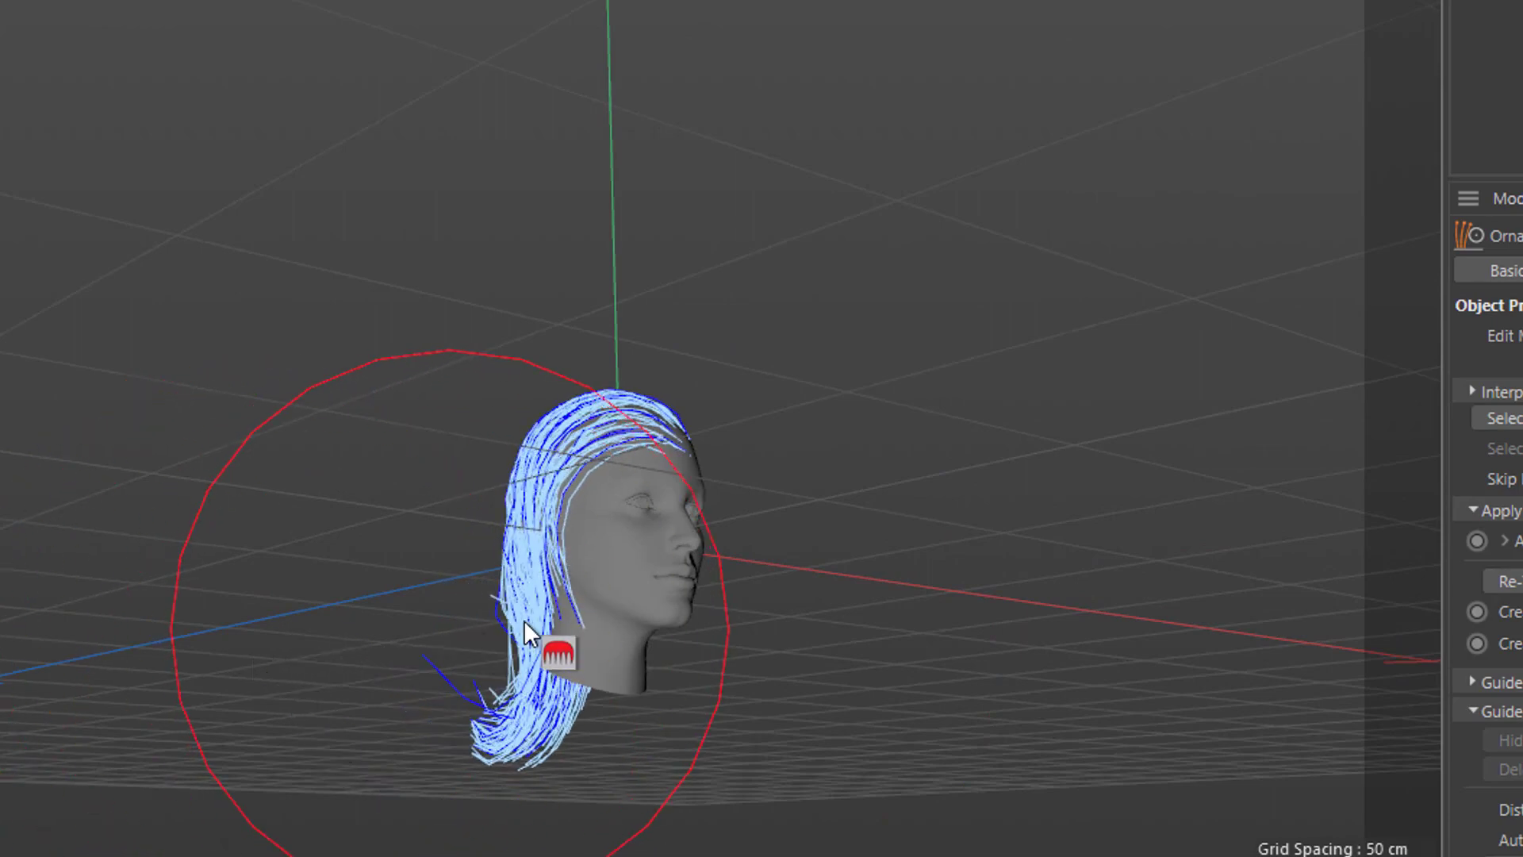
pyautogui.moveTo(523, 620)
pyautogui.keyDown('alt'); pyautogui.mouseDown()
pyautogui.moveTo(482, 753)
pyautogui.moveTo(577, 734)
pyautogui.mouseUp(); pyautogui.keyUp('alt')
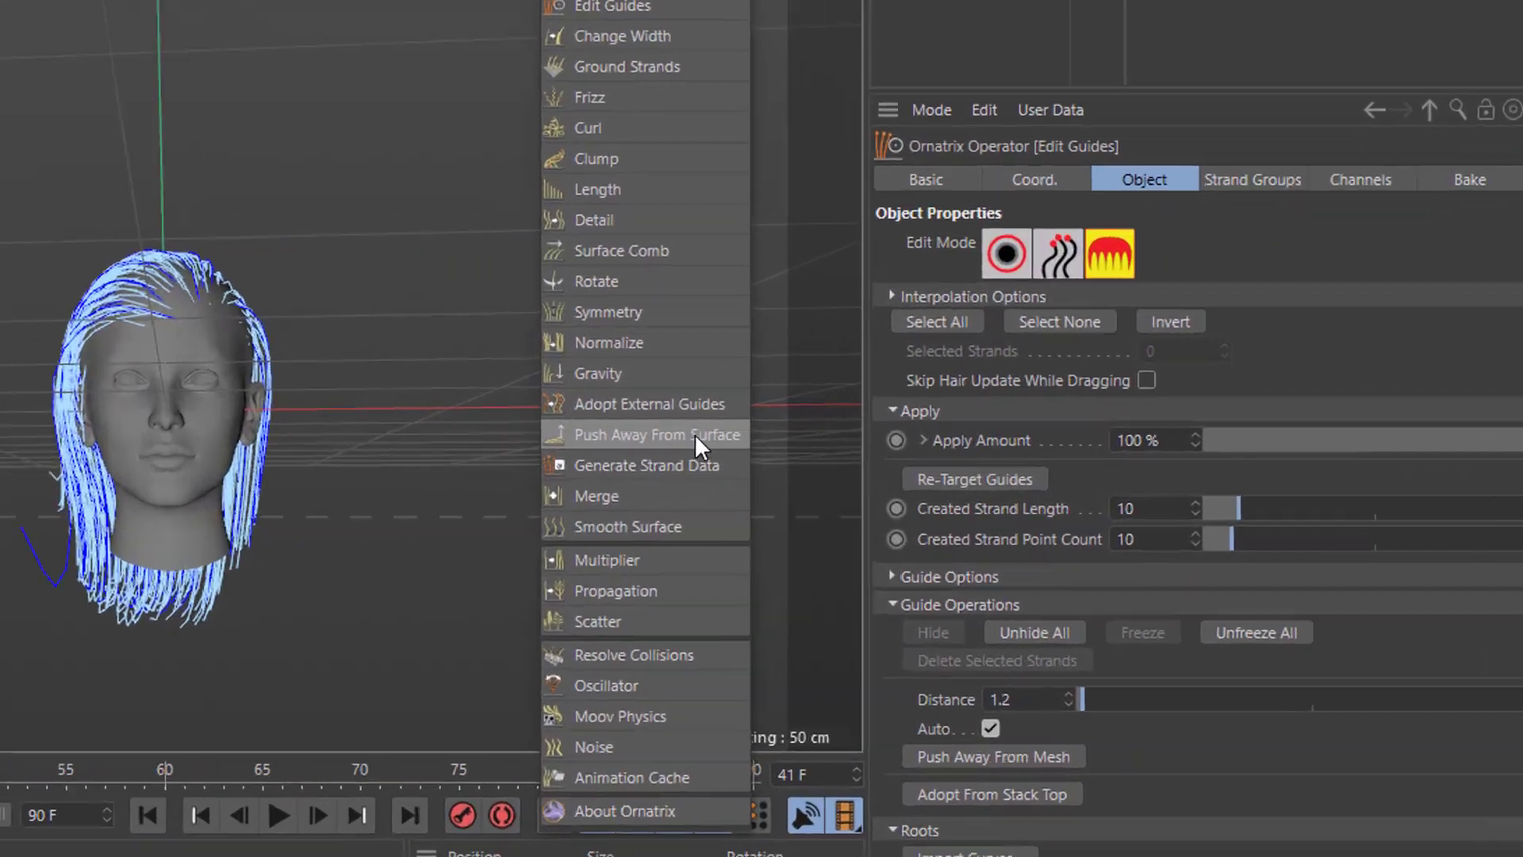
# Add a Push Away From Surface operator to the FurBall and set its Distance to 0.93.
pyautogui.click(695, 435)
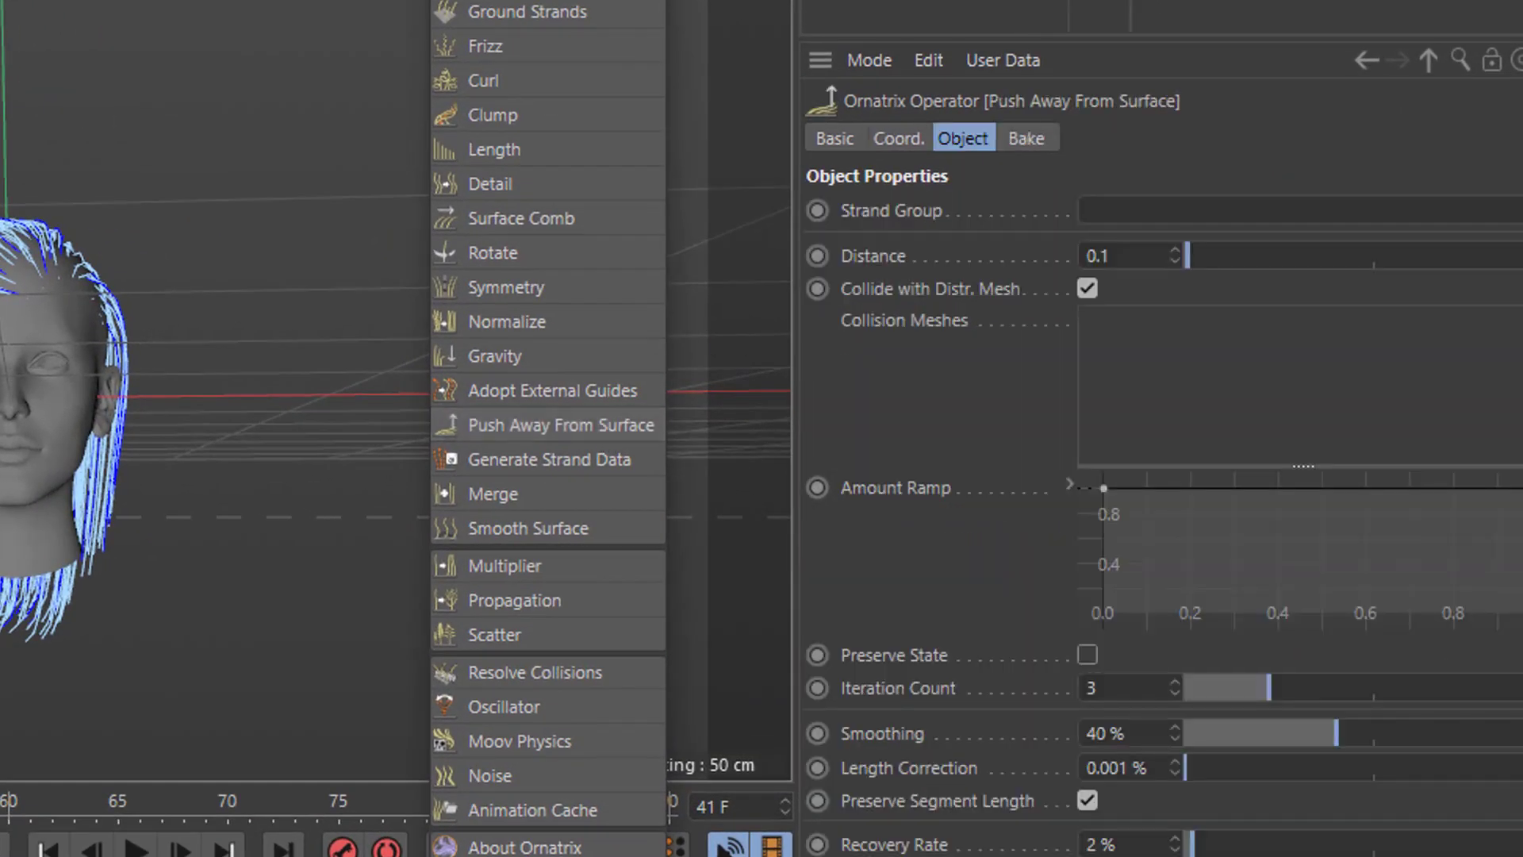
pyautogui.click(1207, 253)
pyautogui.click(1220, 253)
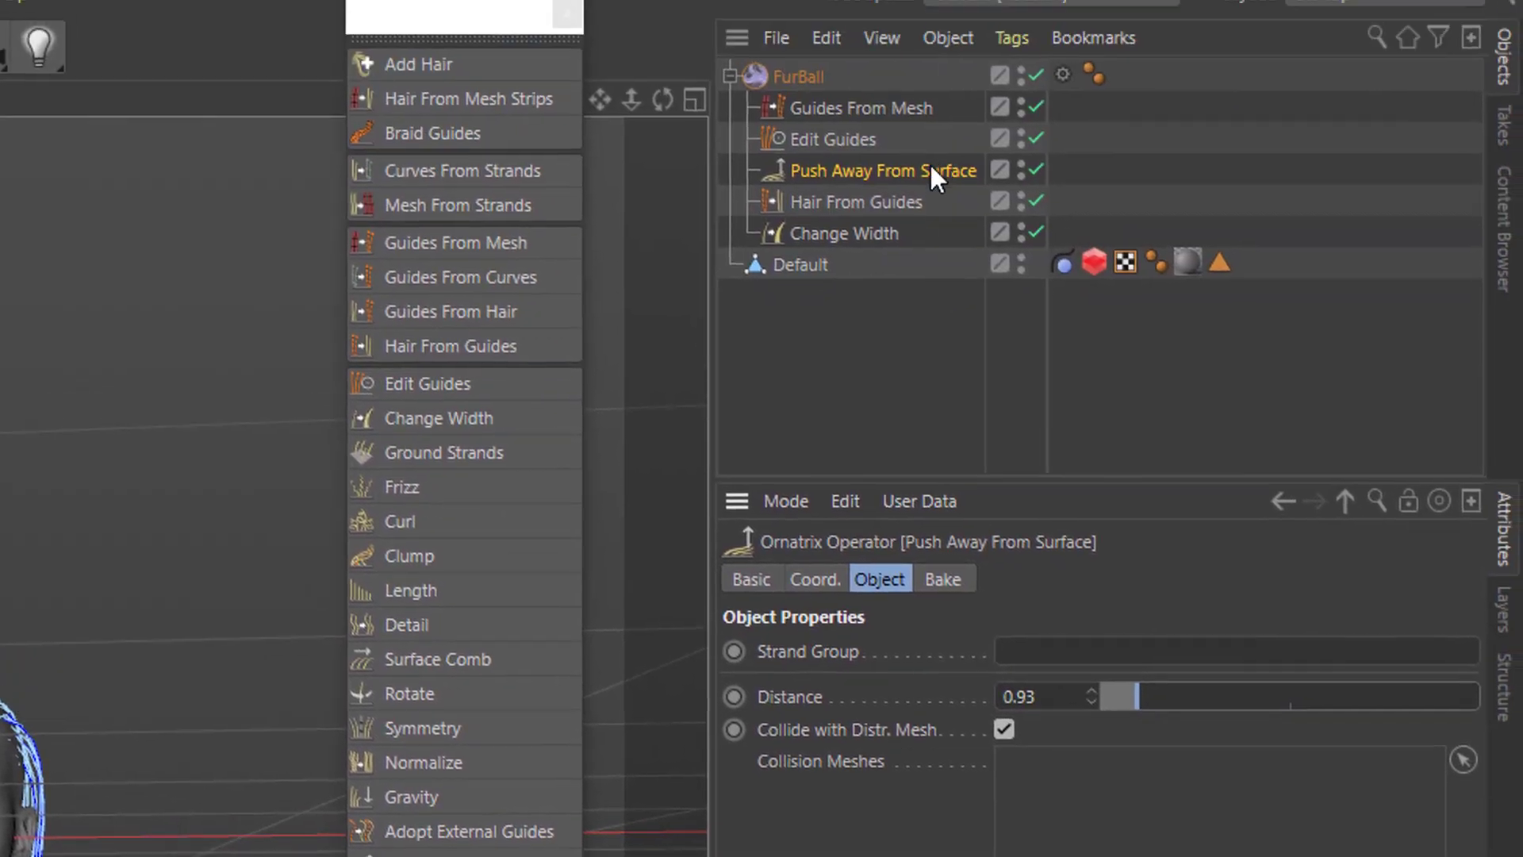
# Move Push Away From Surface below Hair From Guides in the stack and try larger and smaller Distance values.
pyautogui.moveTo(898, 214); pyautogui.dragTo(897, 216)
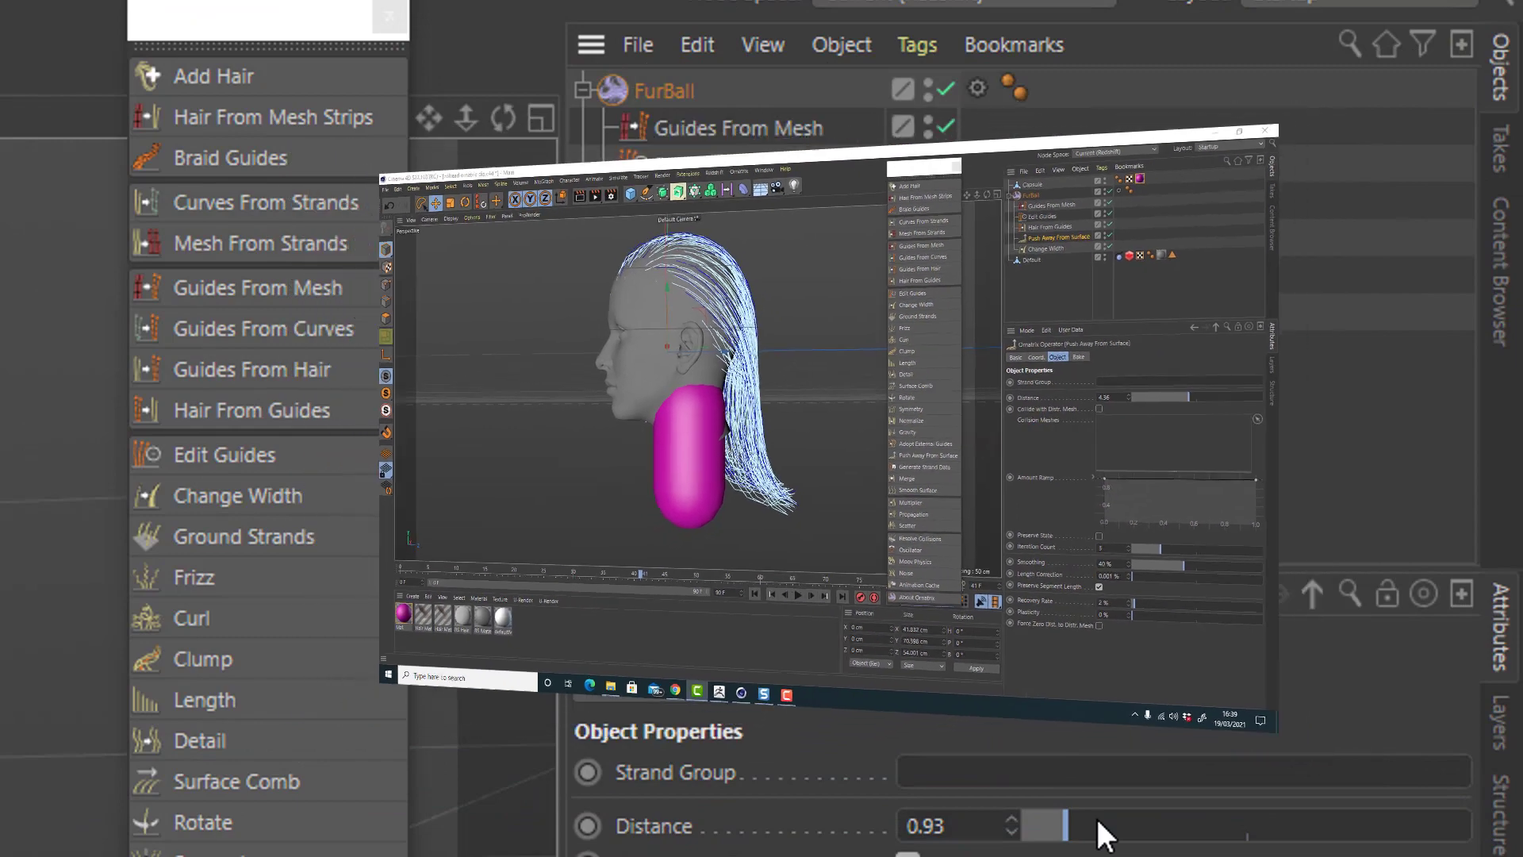
pyautogui.moveTo(1098, 822); pyautogui.dragTo(1249, 825)
pyautogui.moveTo(1341, 540); pyautogui.dragTo(1272, 545)
# Select the magenta Capsule below the head and move it against the hair to test the collision with the strands.
pyautogui.click(1008, 204)
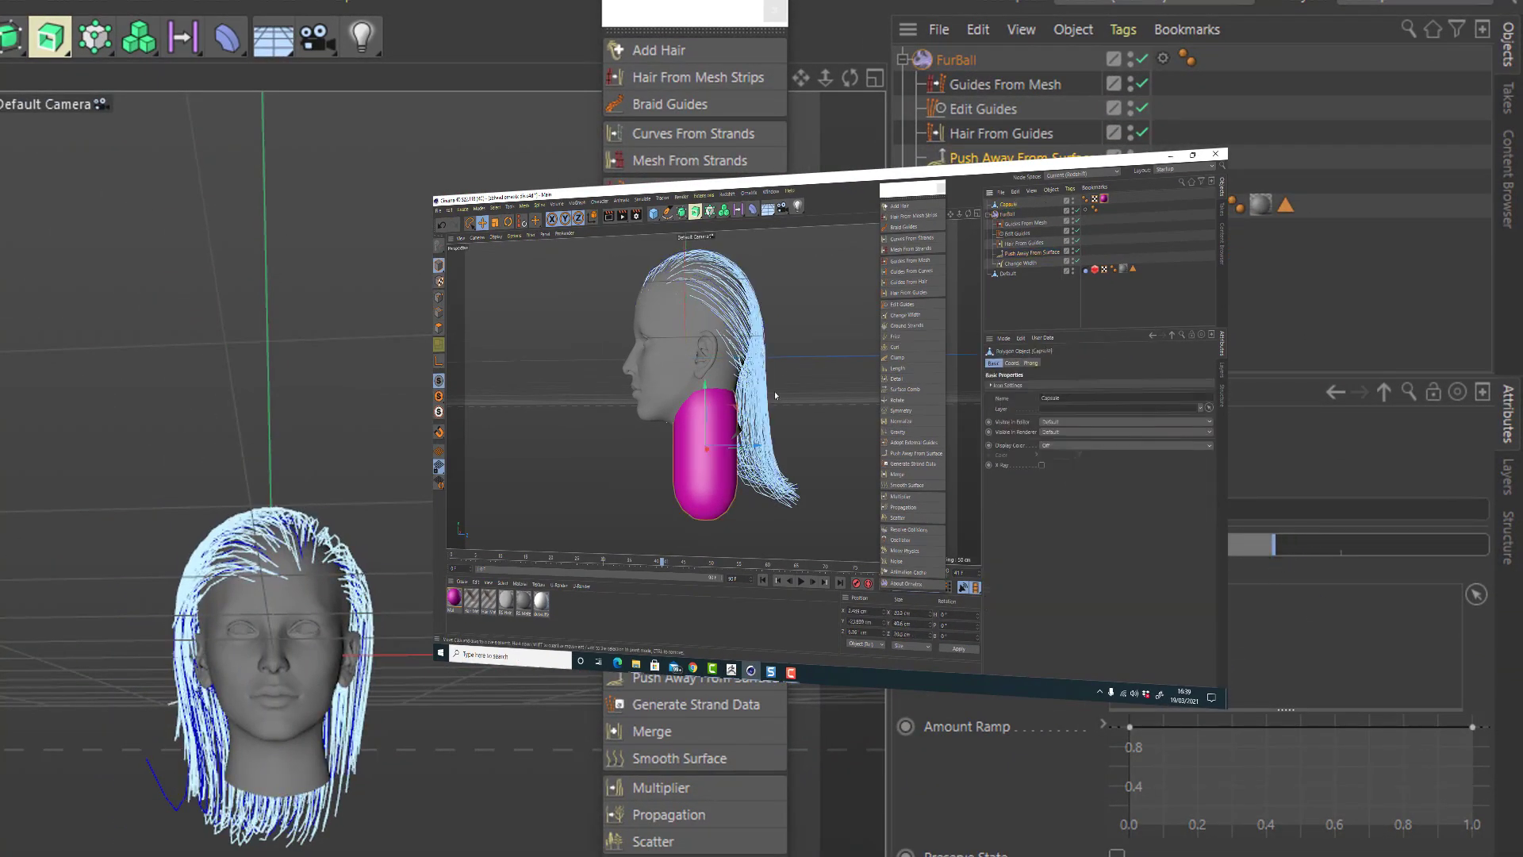
pyautogui.moveTo(766, 446)
pyautogui.mouseDown()
pyautogui.moveTo(807, 444)
pyautogui.moveTo(772, 443)
pyautogui.mouseUp()
pyautogui.moveTo(560, 530); pyautogui.dragTo(560, 529)
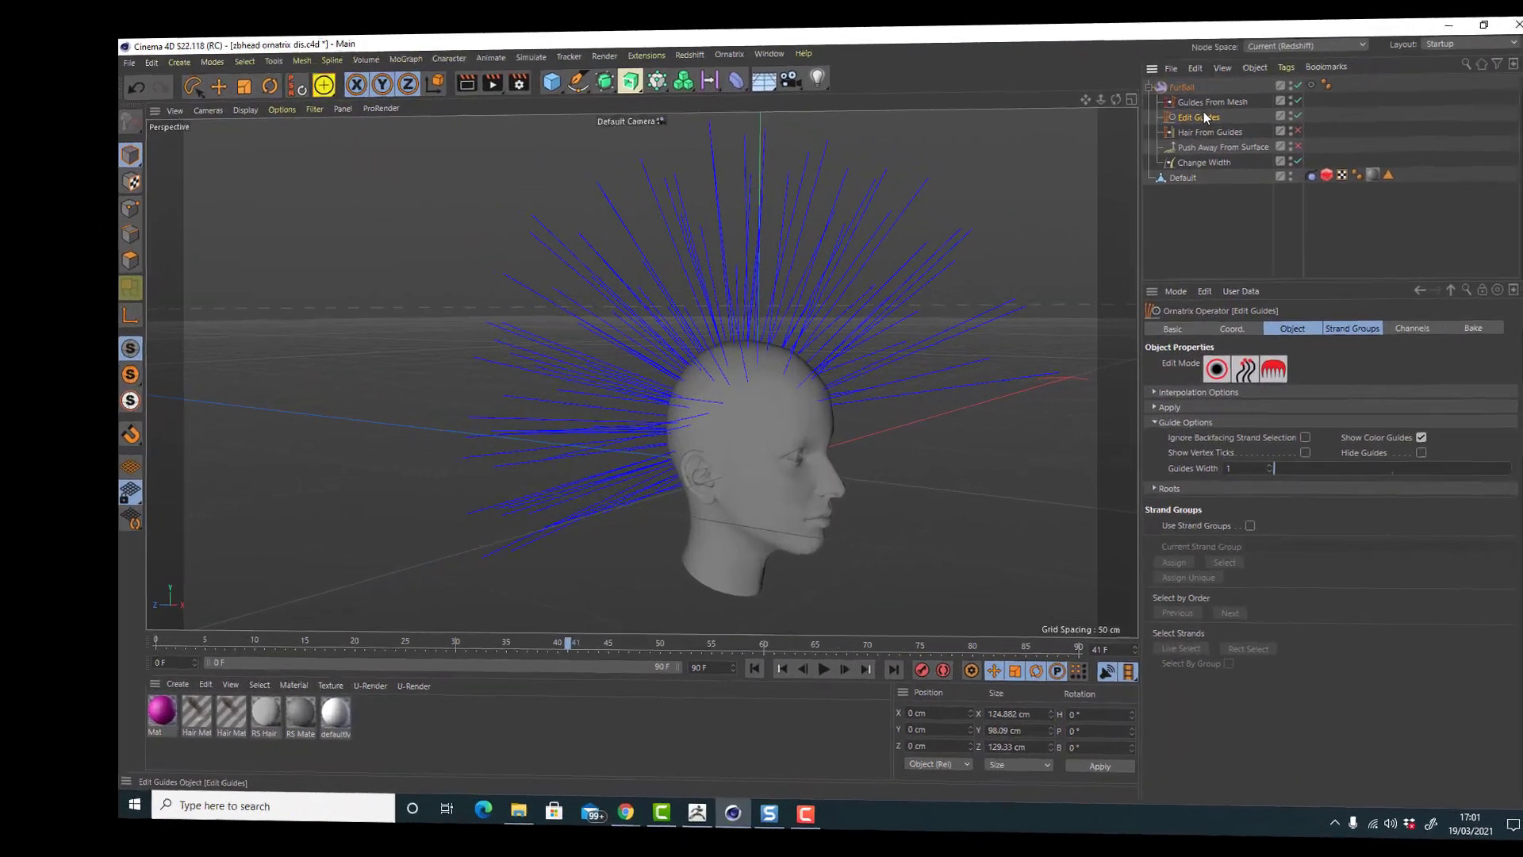
# Switch Edit Guides to strand edit mode and display its Object and Strand Groups properties together.
pyautogui.click(1276, 193)
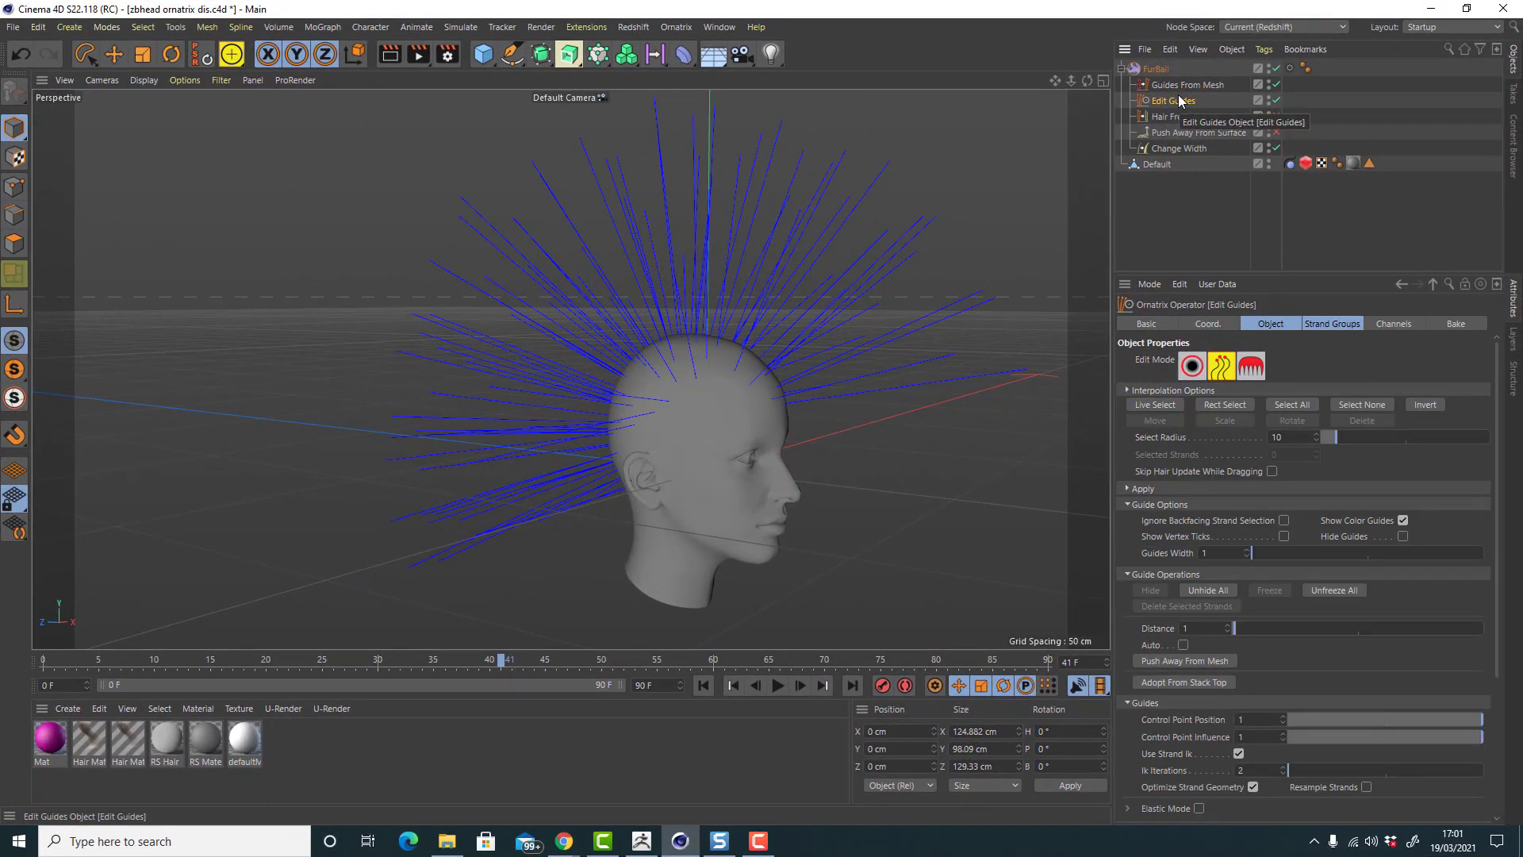
pyautogui.click(1354, 324)
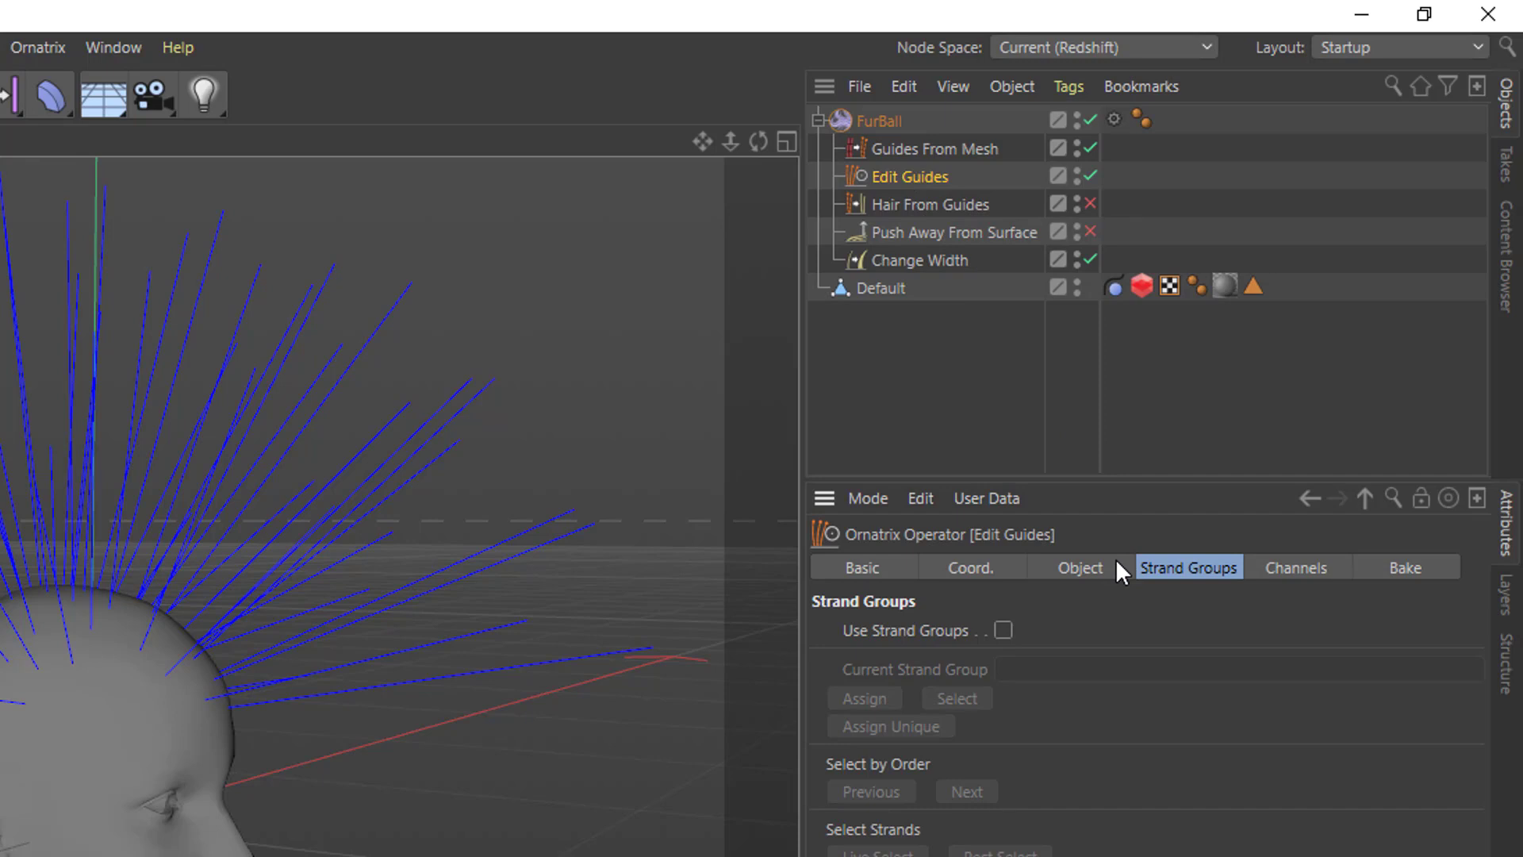
pyautogui.click(1088, 568)
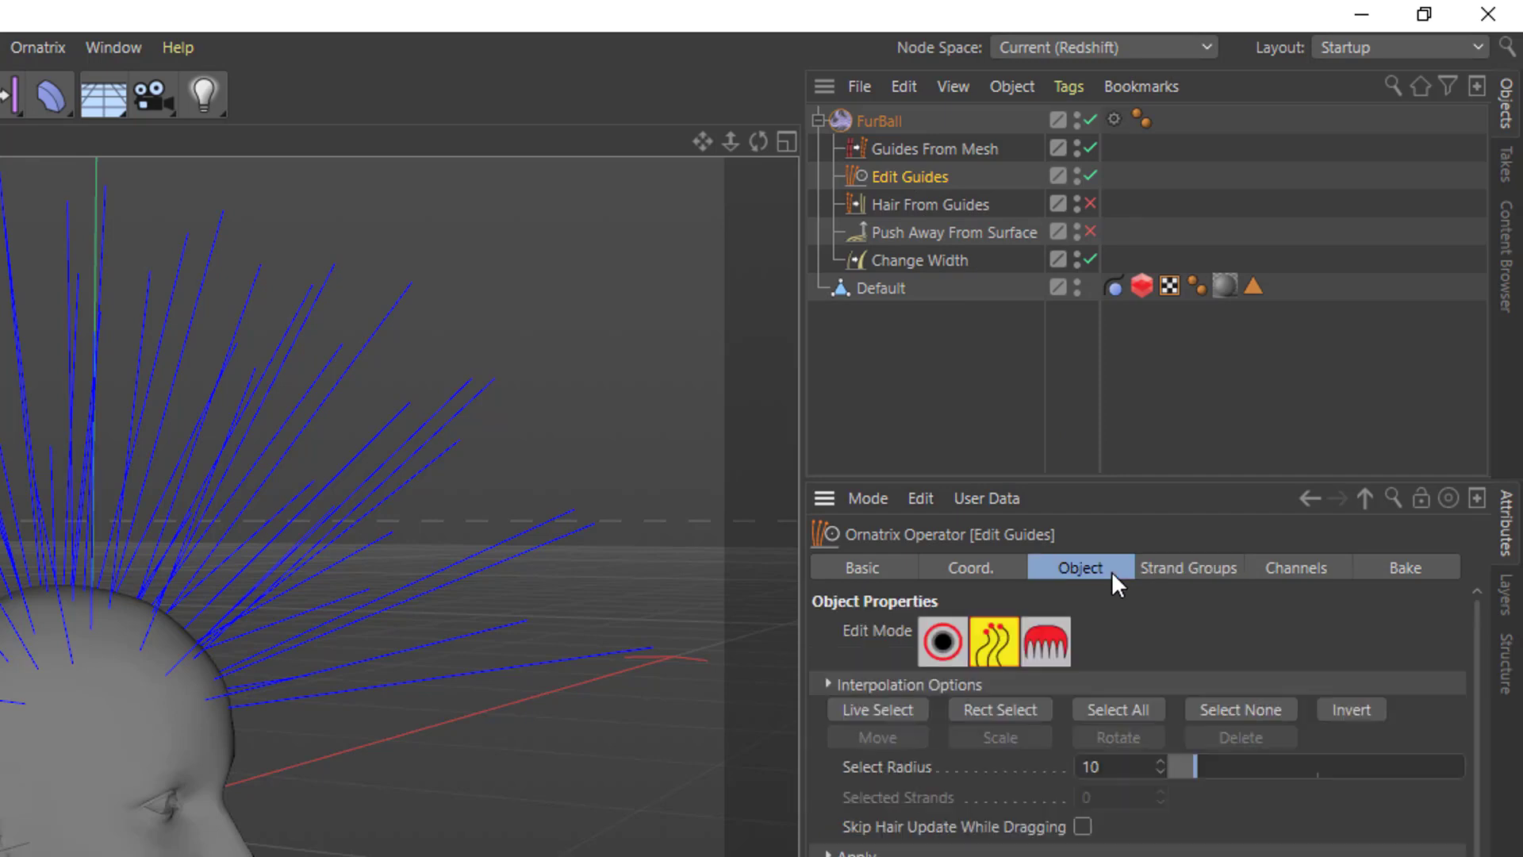
pyautogui.keyDown('shift'); pyautogui.click(1201, 568); pyautogui.keyUp('shift')
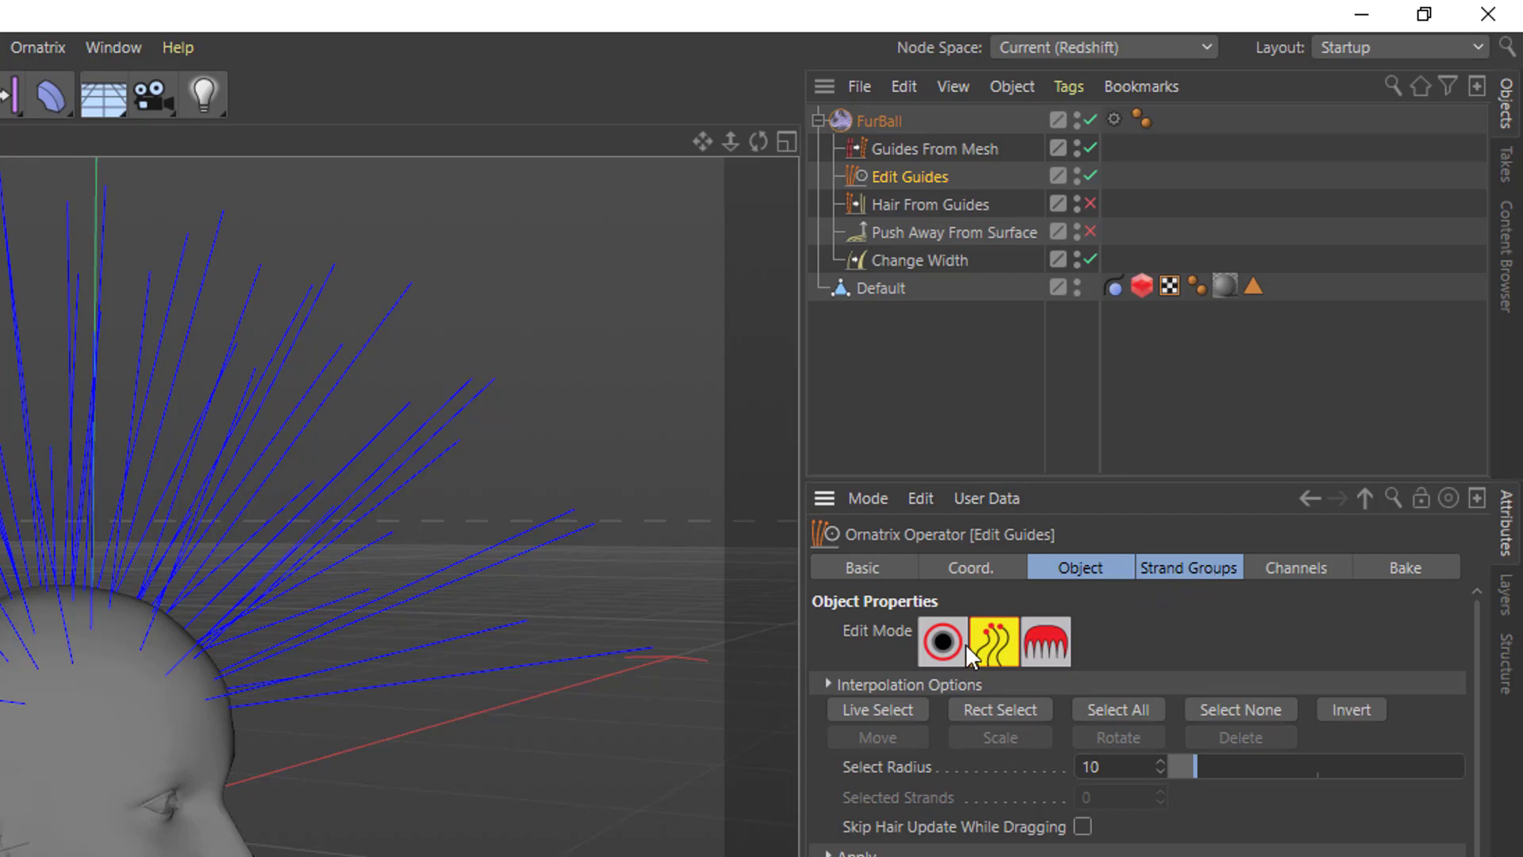
# Switch Edit Guides to root edit mode, enable Ignore Backfacing Strand Selection, and brush-select the guide roots at the front of the head.
pyautogui.click(936, 641)
pyautogui.click(998, 631)
pyautogui.click(956, 632)
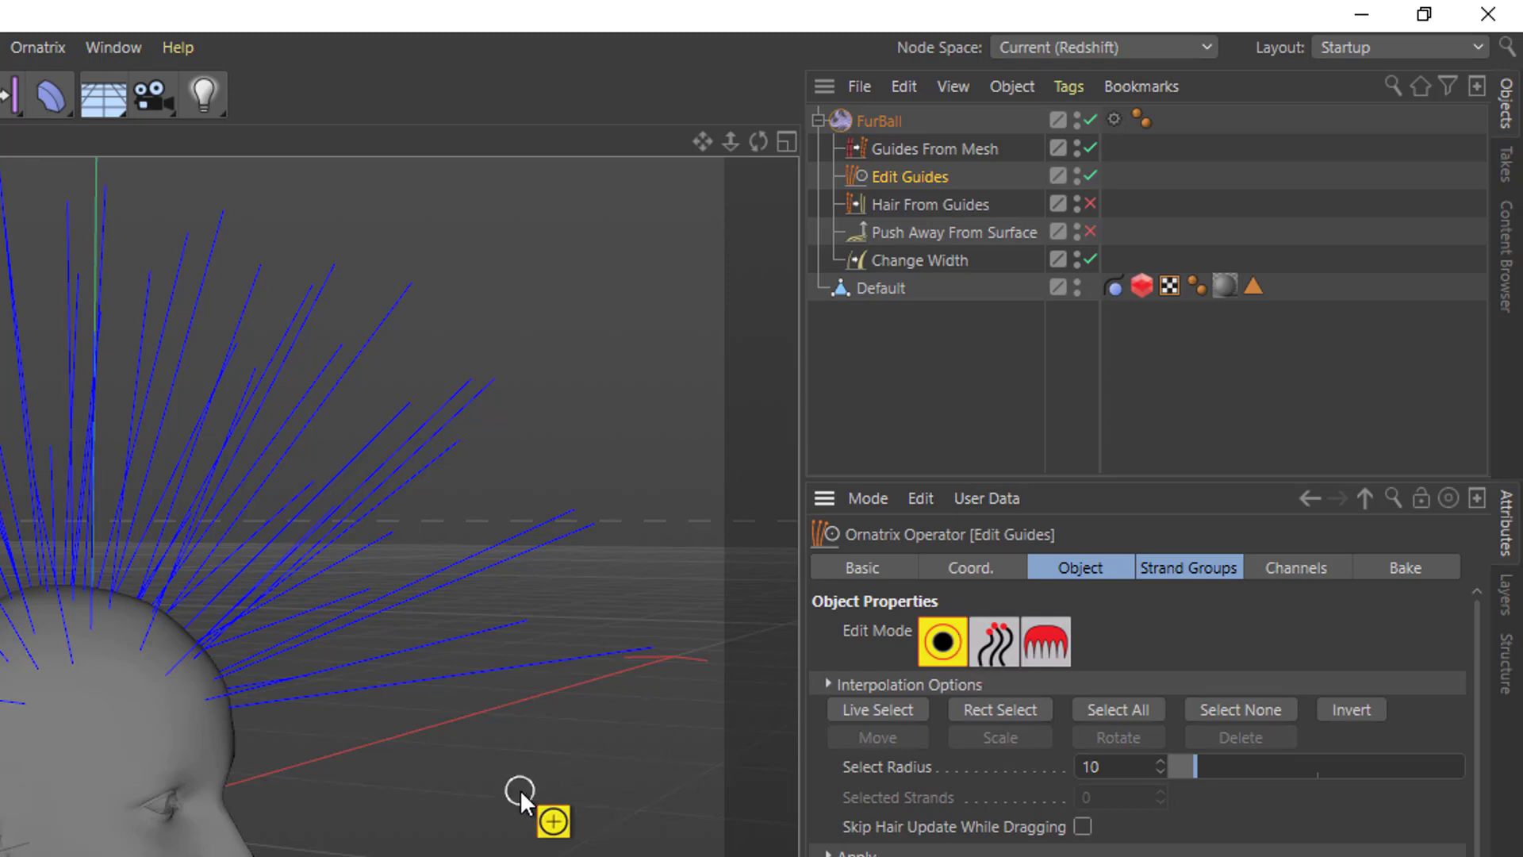
pyautogui.keyDown('alt'); pyautogui.moveTo(439, 799); pyautogui.dragTo(486, 787); pyautogui.keyUp('alt')
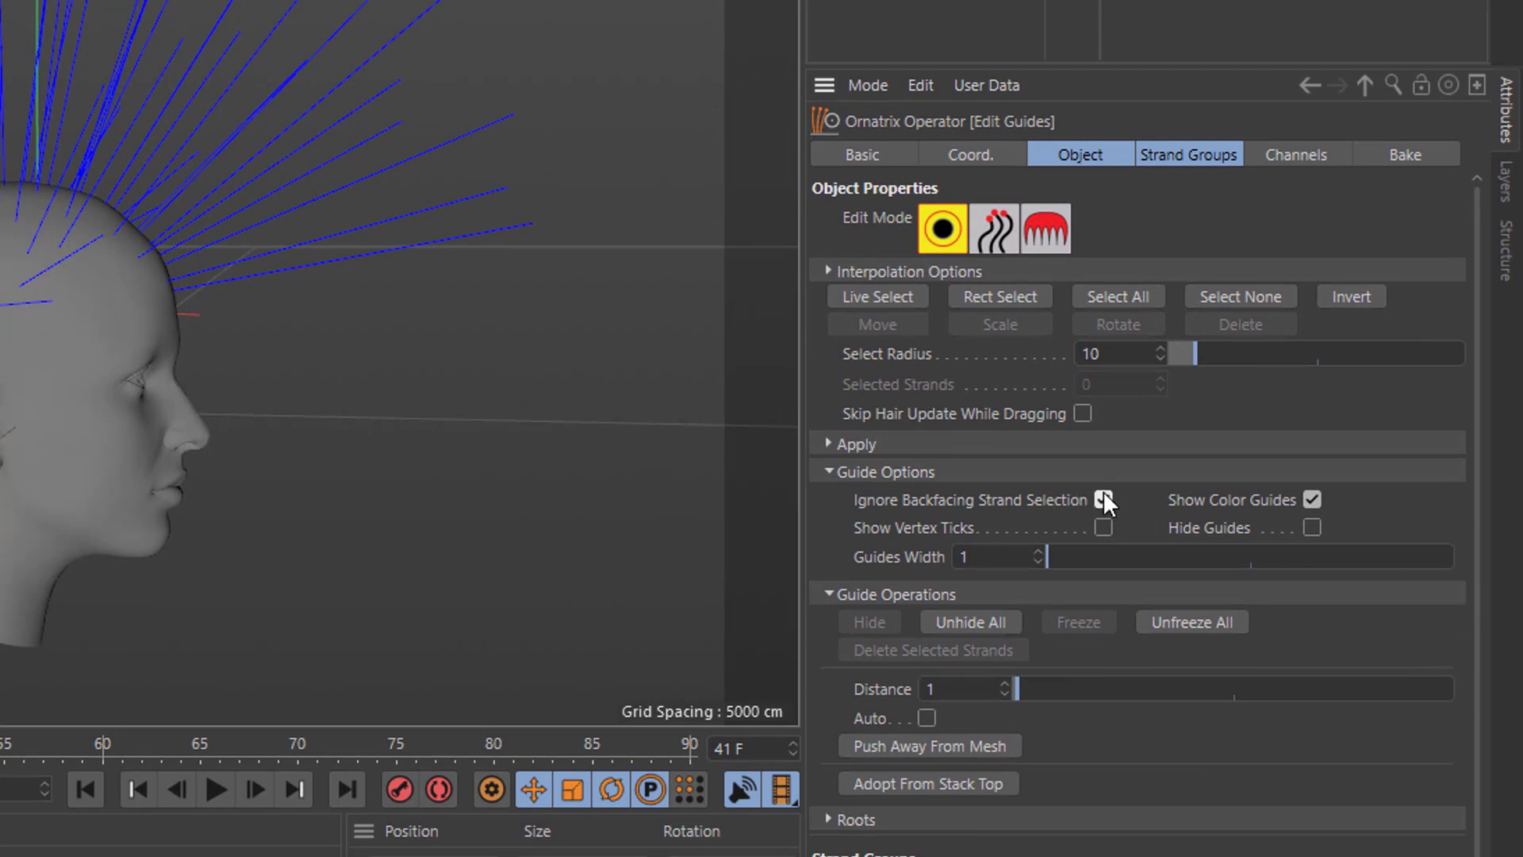
pyautogui.moveTo(317, 255)
pyautogui.mouseDown()
pyautogui.moveTo(194, 203)
pyautogui.moveTo(266, 240)
pyautogui.mouseUp()
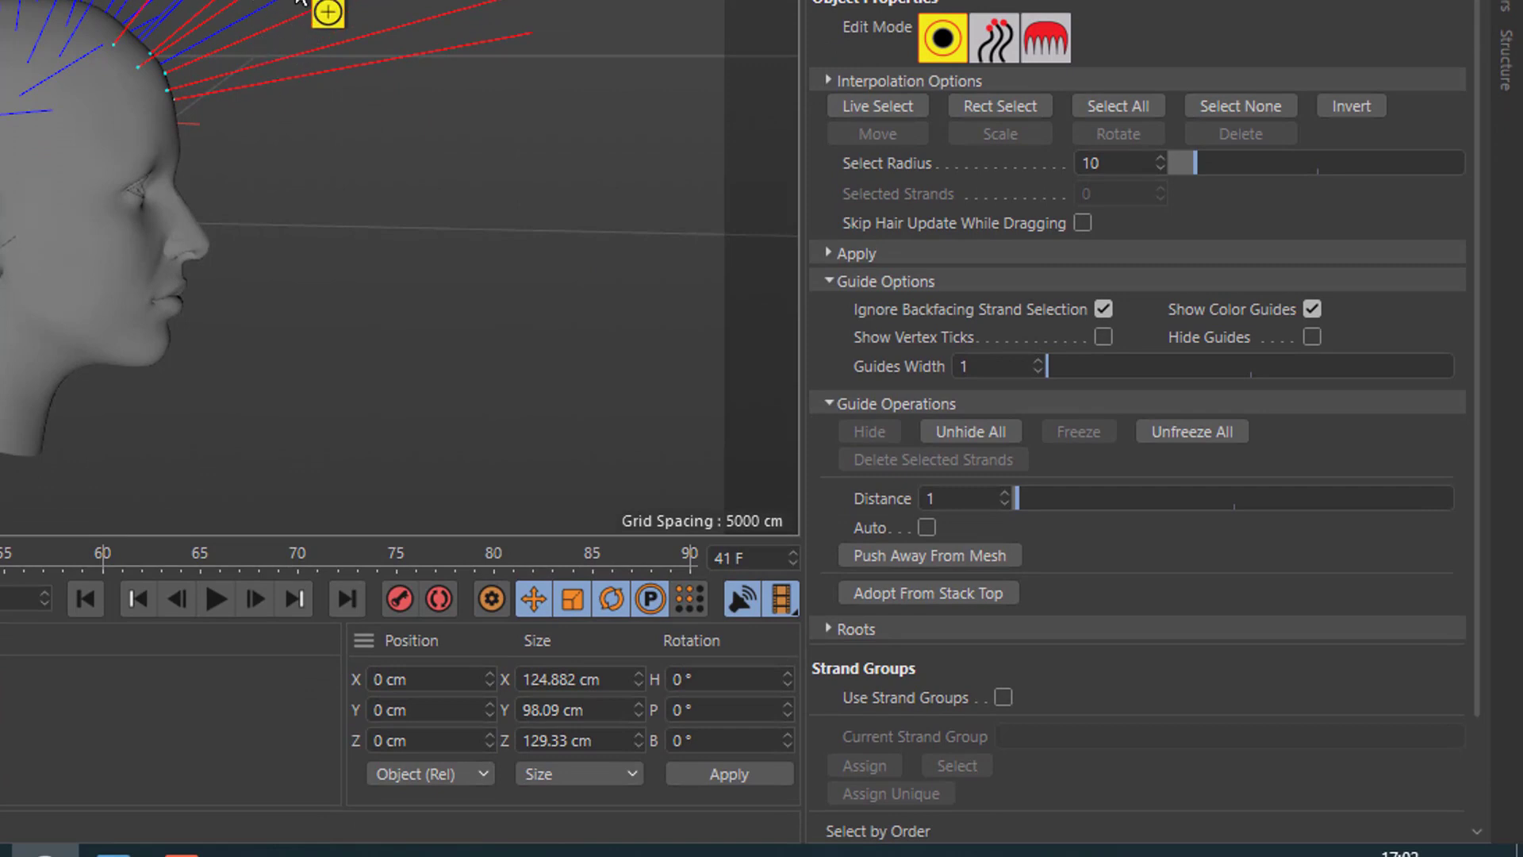
pyautogui.moveTo(273, 61); pyautogui.dragTo(255, 38)
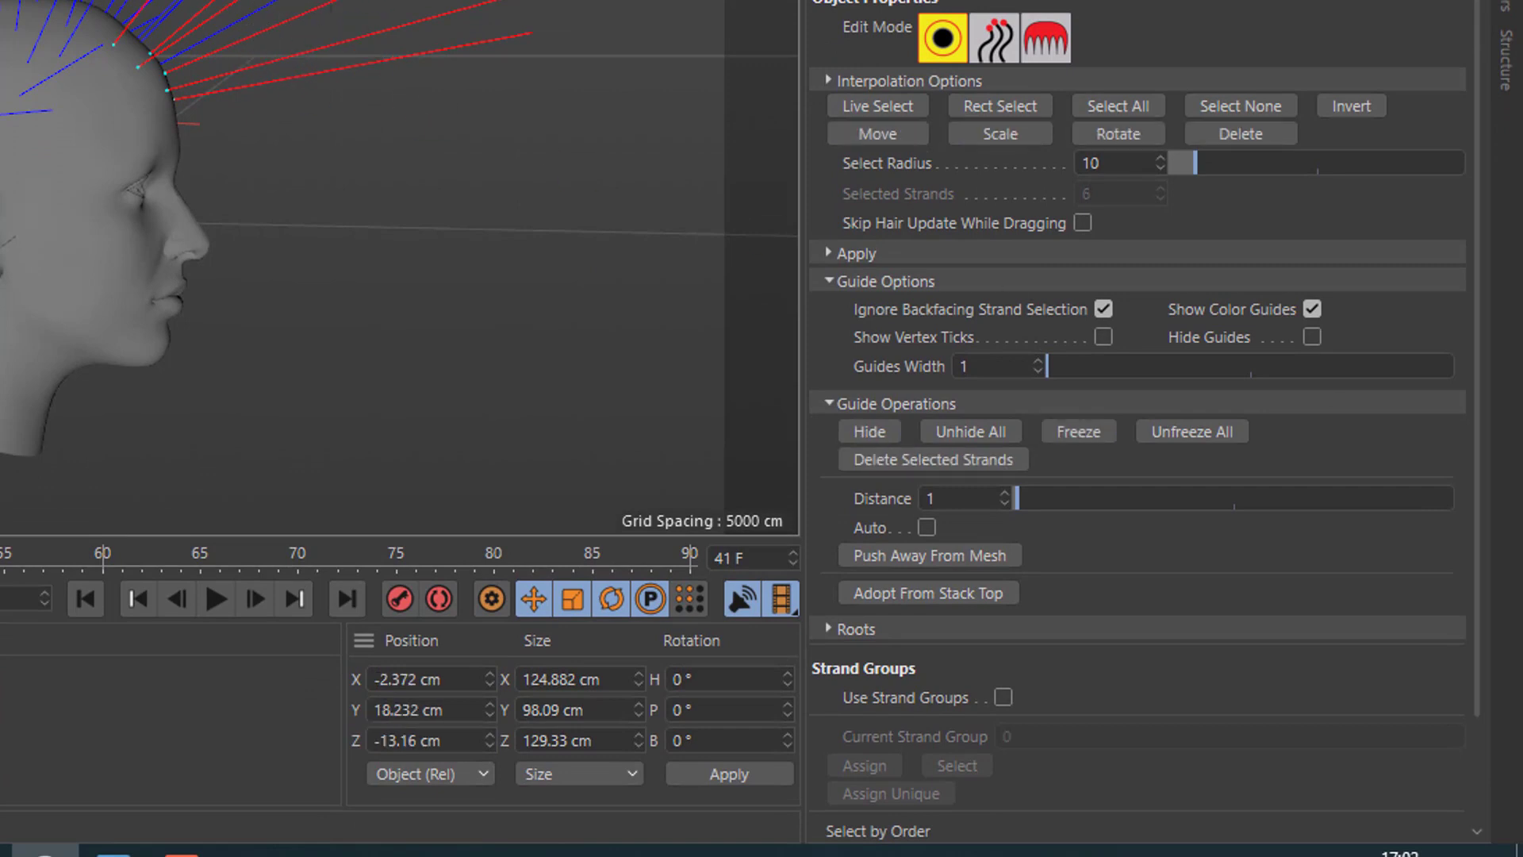
# Enable Use Strand Groups, assign the selected front guides to a unique strand group and hide them.
pyautogui.click(1002, 699)
pyautogui.scroll(-2, 1098, 738)
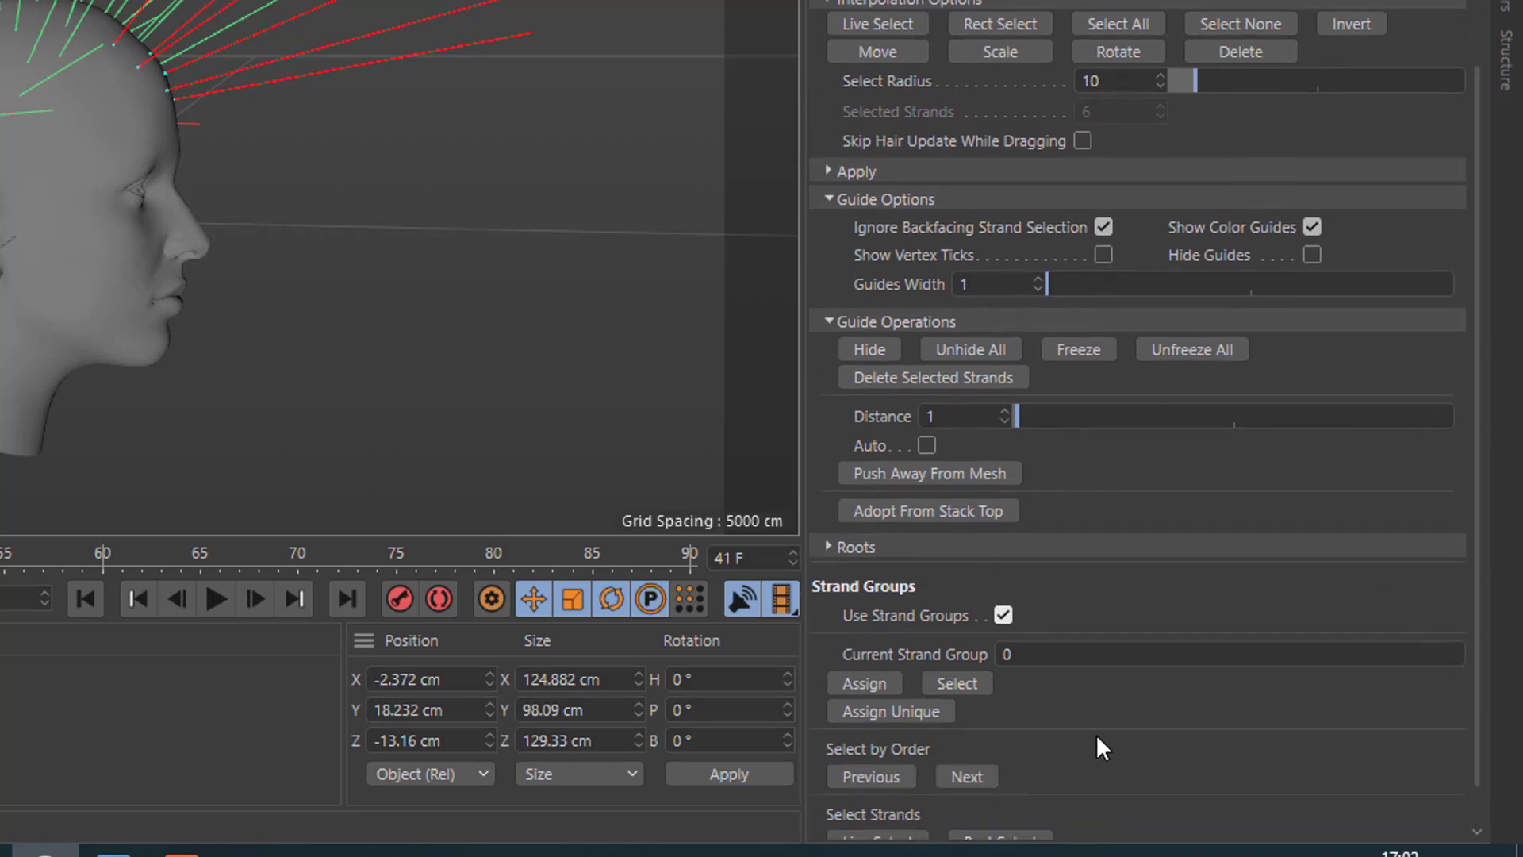
pyautogui.click(887, 708)
pyautogui.click(853, 350)
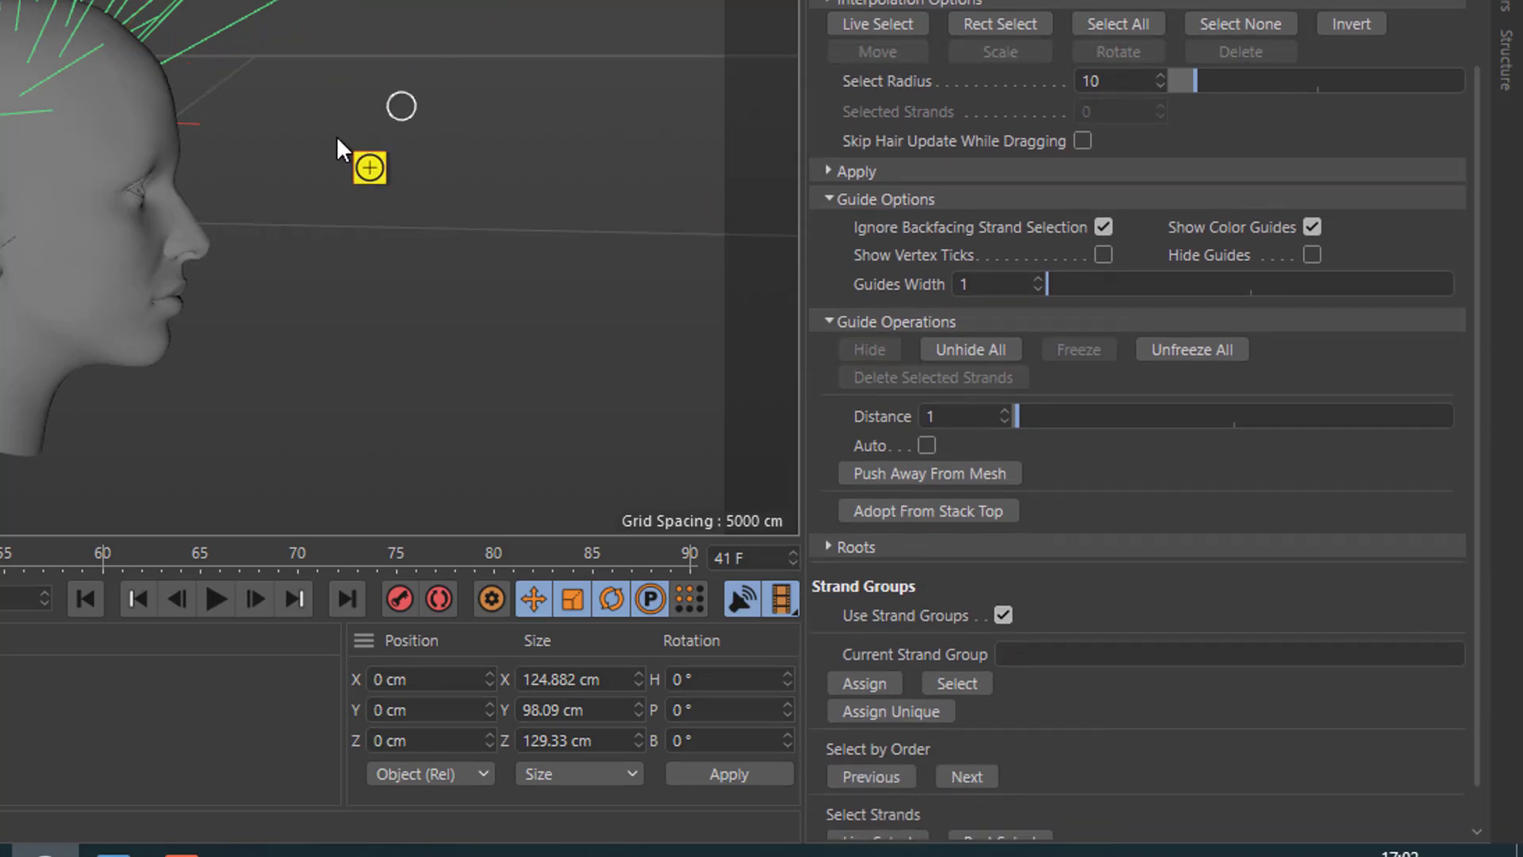
# Select the guides on the head's left and right sides, assign each side a unique strand group and hide them.
pyautogui.scroll(2, 318, 190)
pyautogui.keyDown('alt'); pyautogui.moveTo(306, 184); pyautogui.dragTo(290, 260); pyautogui.keyUp('alt')
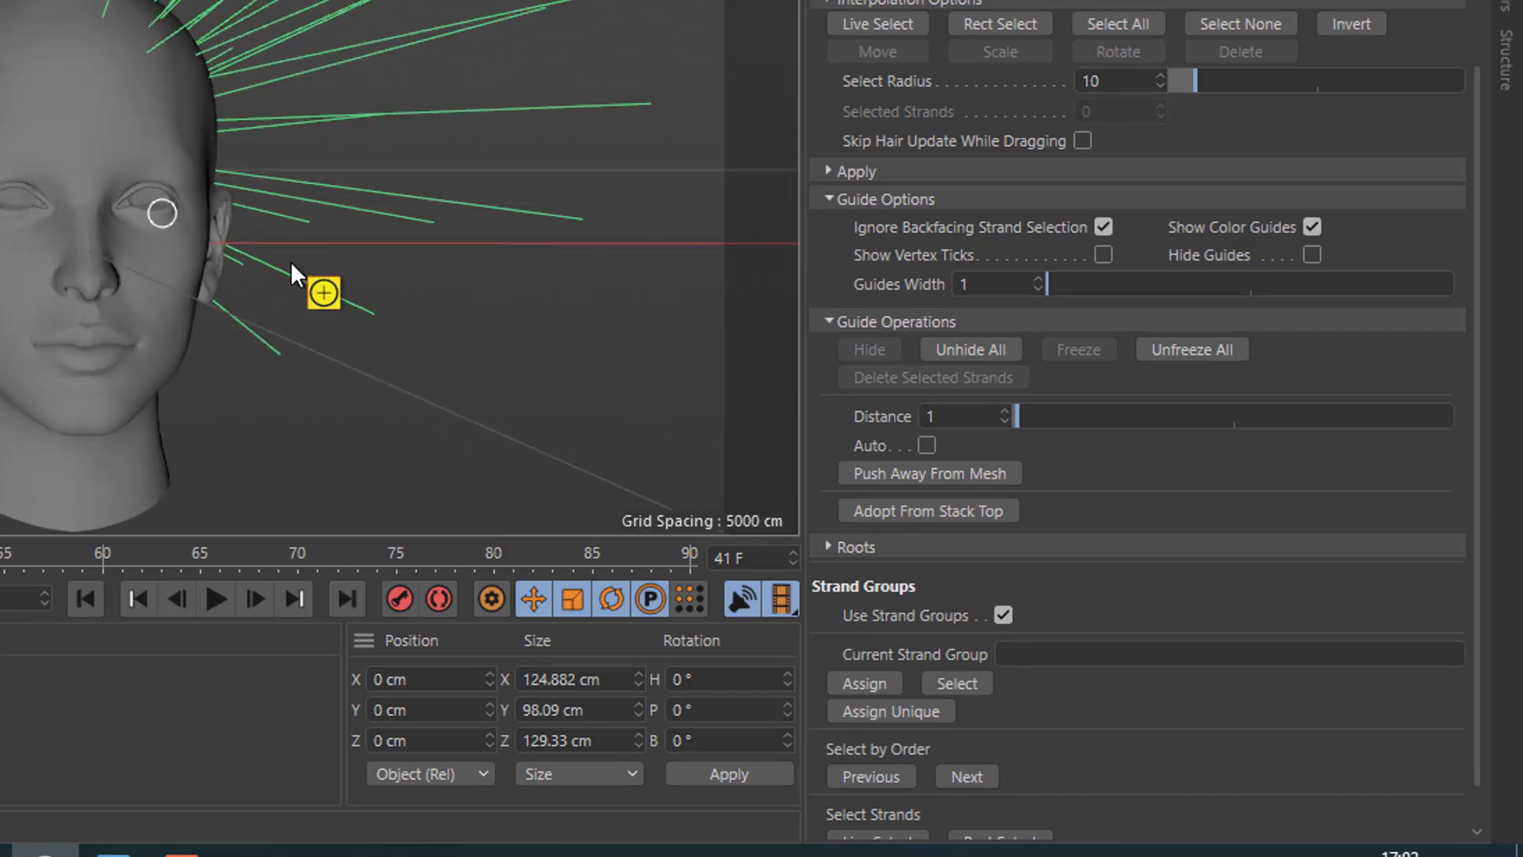
pyautogui.moveTo(326, 330)
pyautogui.mouseDown()
pyautogui.moveTo(418, 69)
pyautogui.moveTo(321, 226)
pyautogui.mouseUp()
pyautogui.click(875, 349)
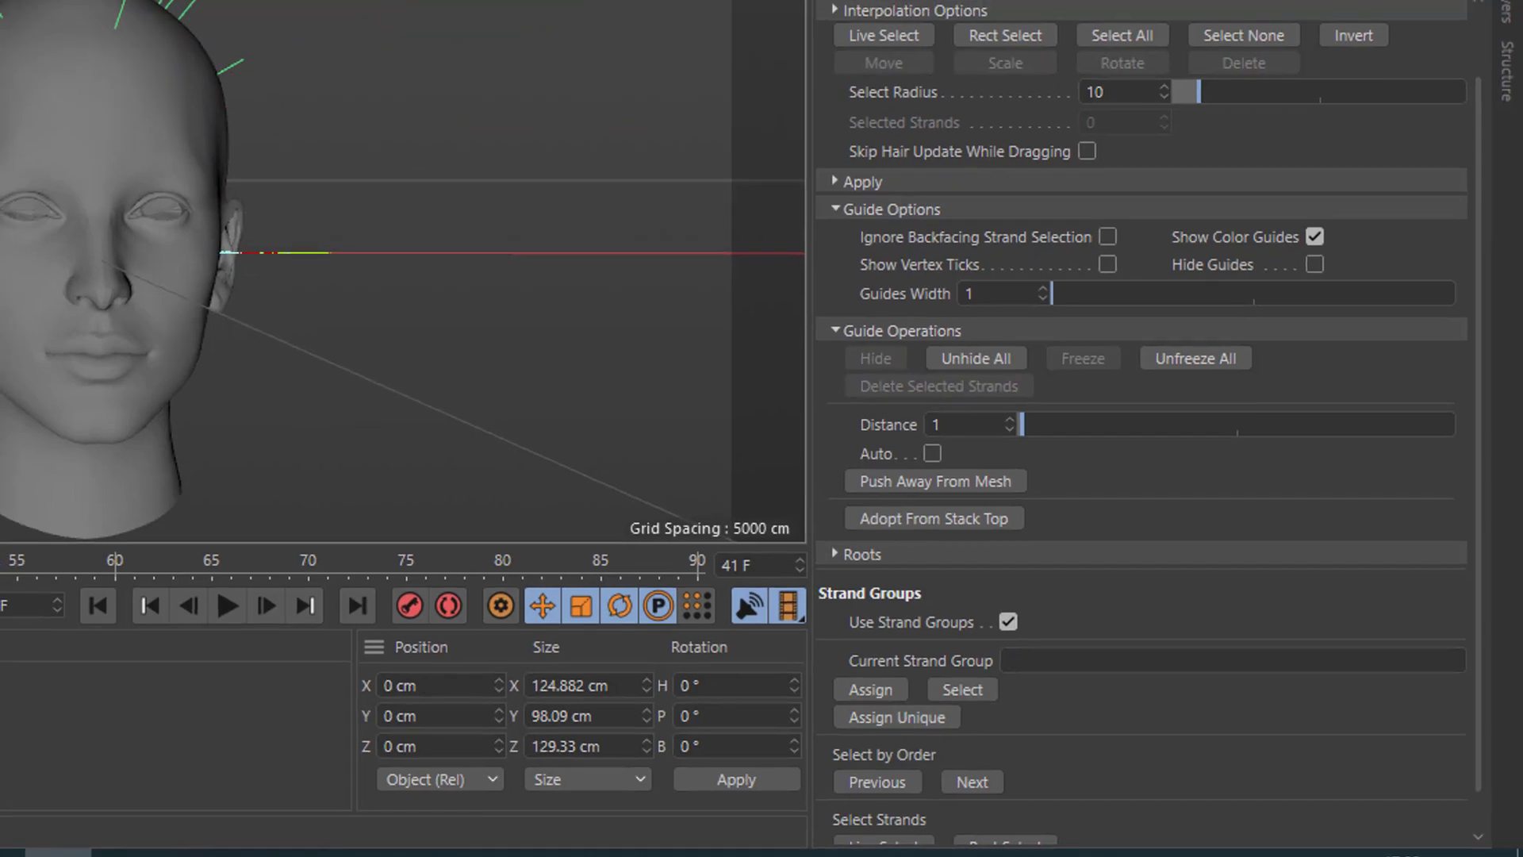
pyautogui.moveTo(150, 83)
pyautogui.mouseDown()
pyautogui.moveTo(96, 208)
pyautogui.moveTo(232, 547)
pyautogui.mouseUp()
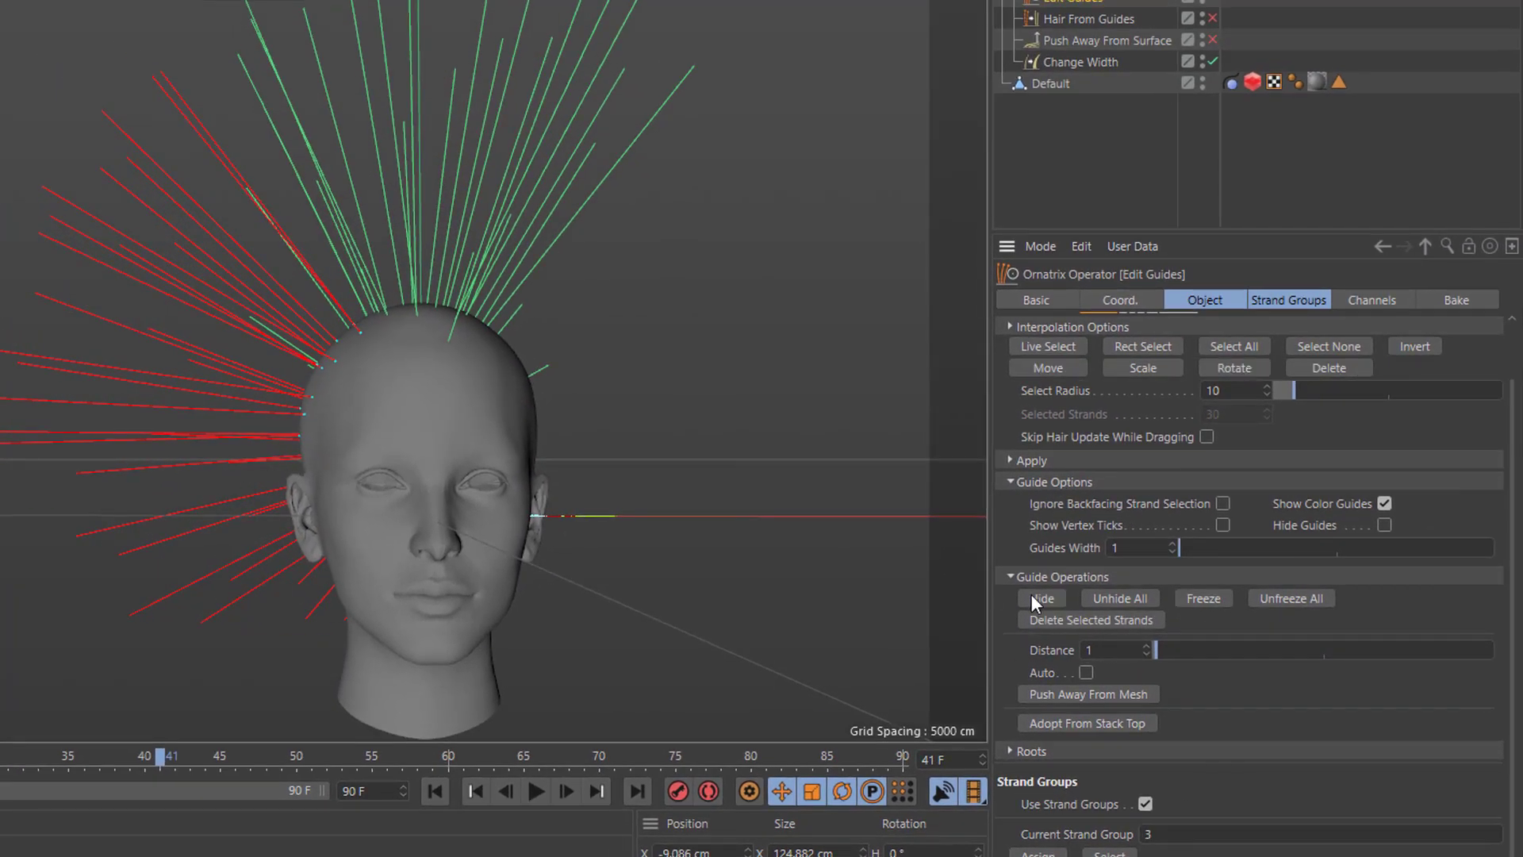
pyautogui.click(1033, 602)
# Group and hide the guides at the back of the head, select the remaining top guides, and unhide all guides.
pyautogui.keyDown('alt'); pyautogui.moveTo(408, 364); pyautogui.dragTo(703, 378); pyautogui.keyUp('alt')
pyautogui.scroll(-2, 703, 378)
pyautogui.moveTo(180, 606)
pyautogui.mouseDown()
pyautogui.moveTo(182, 240)
pyautogui.moveTo(347, 205)
pyautogui.mouseUp()
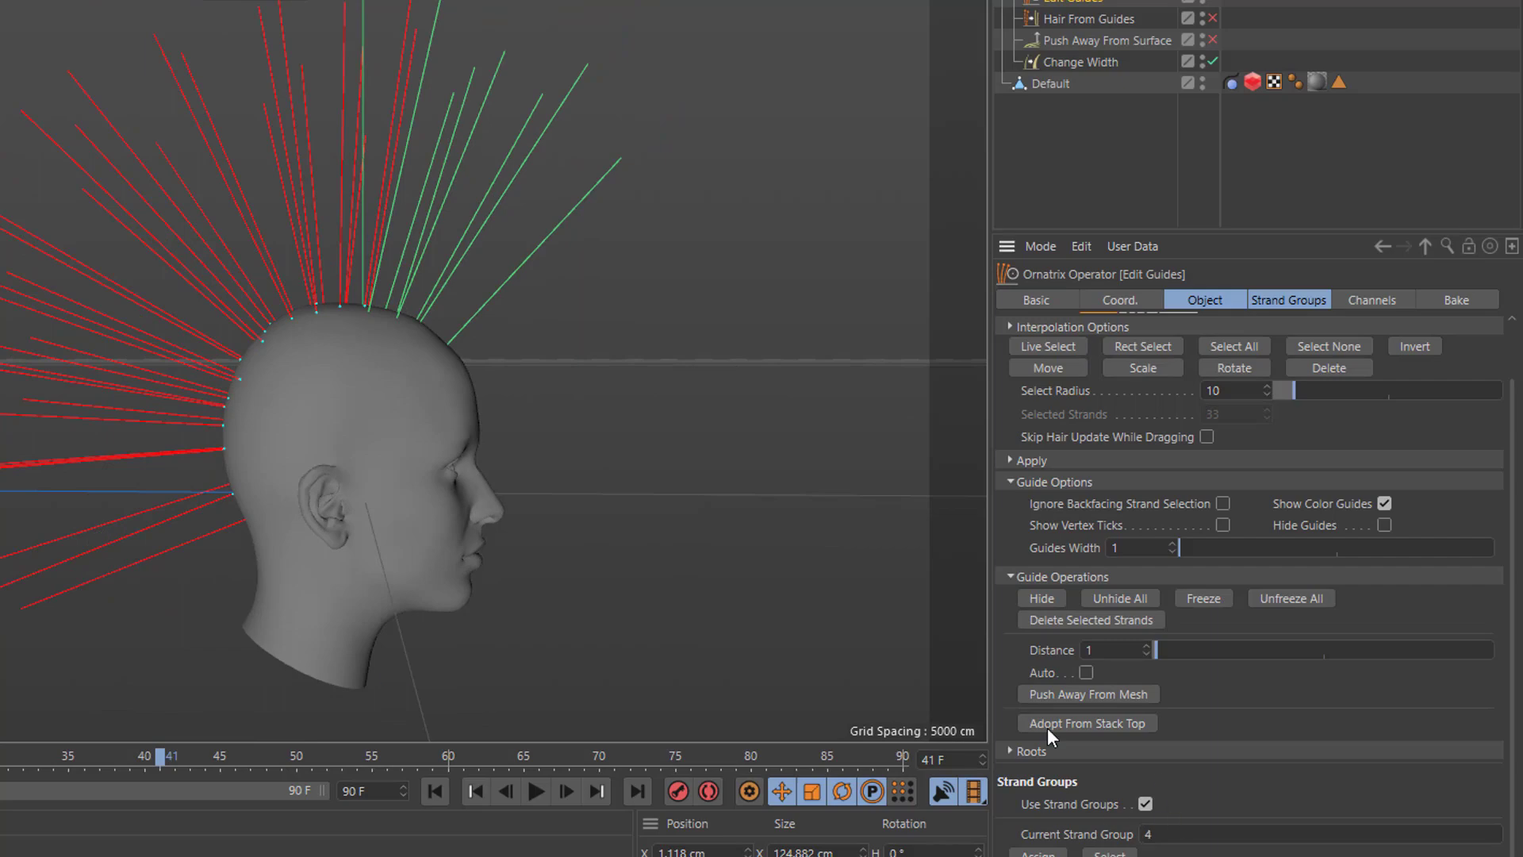
pyautogui.click(1050, 598)
pyautogui.moveTo(317, 95); pyautogui.dragTo(401, 150)
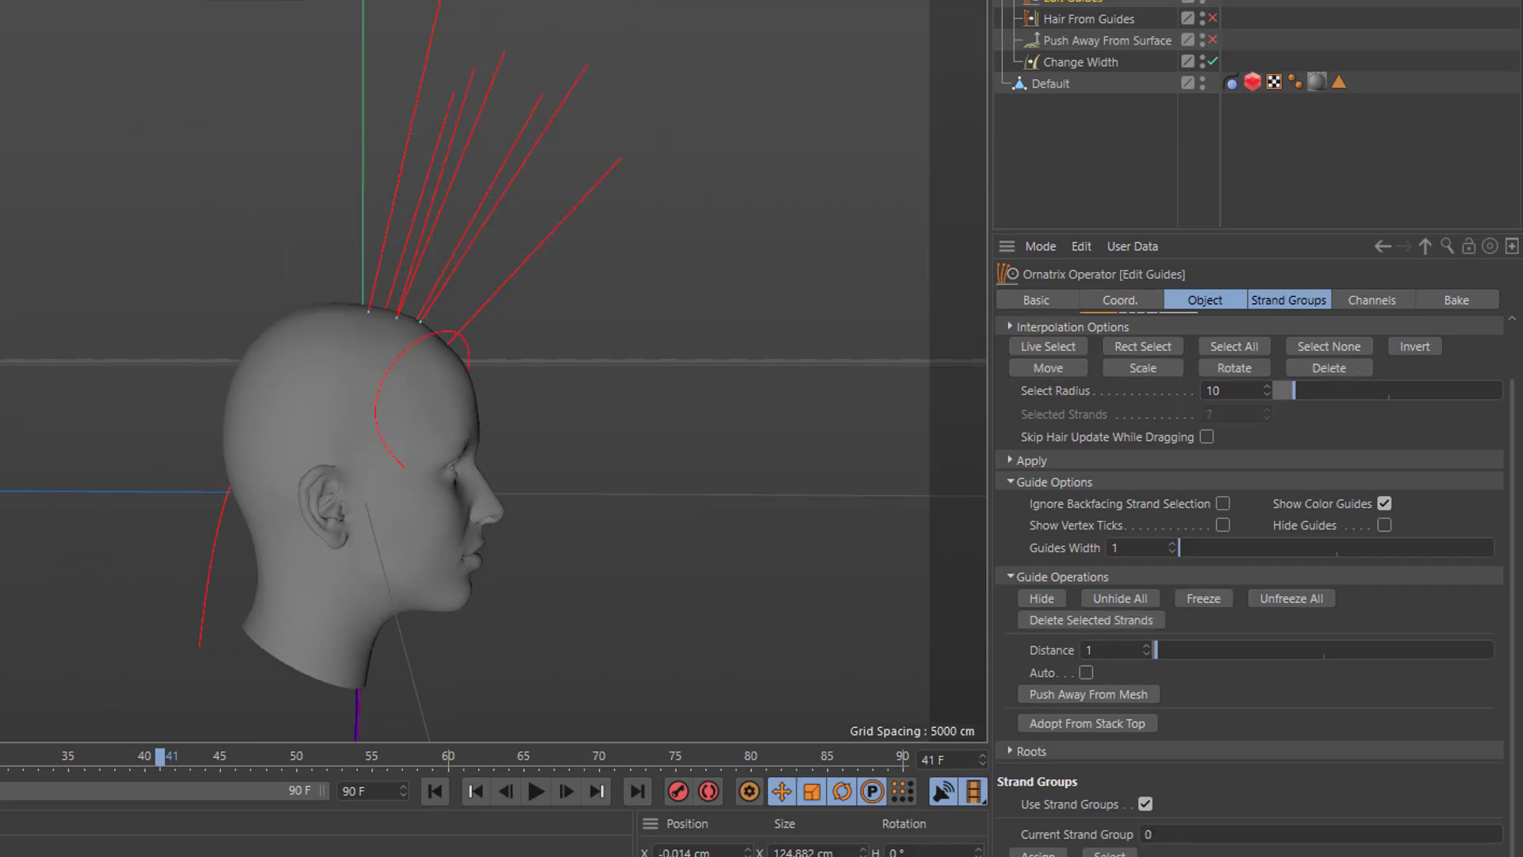
pyautogui.click(1091, 597)
pyautogui.keyDown('alt'); pyautogui.moveTo(444, 476); pyautogui.dragTo(775, 612); pyautogui.keyUp('alt')
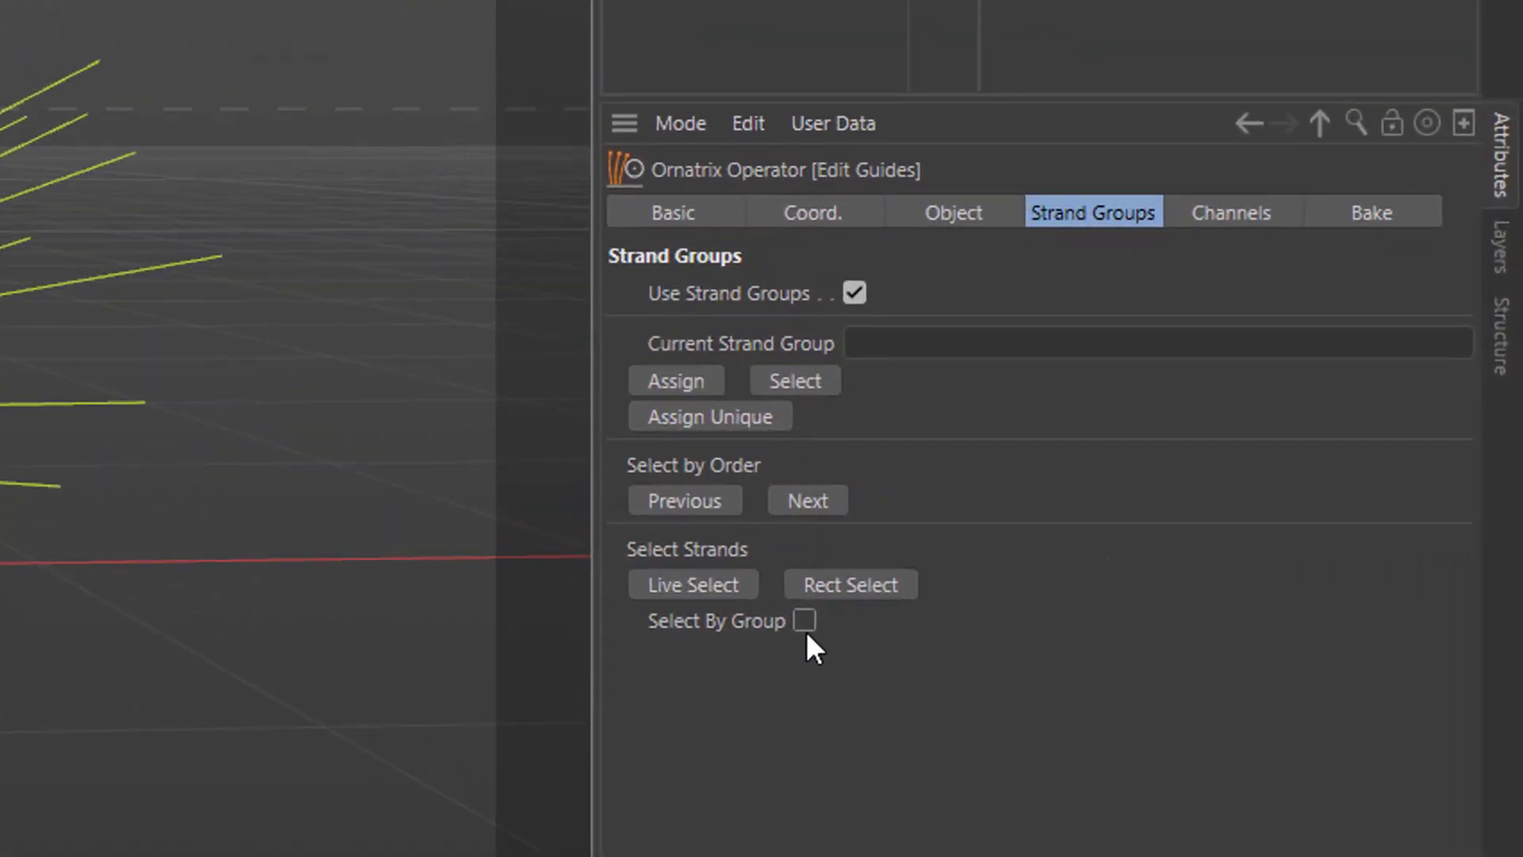
# Enable Select By Group and use the Select brush to pick whole strand groups of guides around the head.
pyautogui.click(802, 623)
pyautogui.click(973, 221)
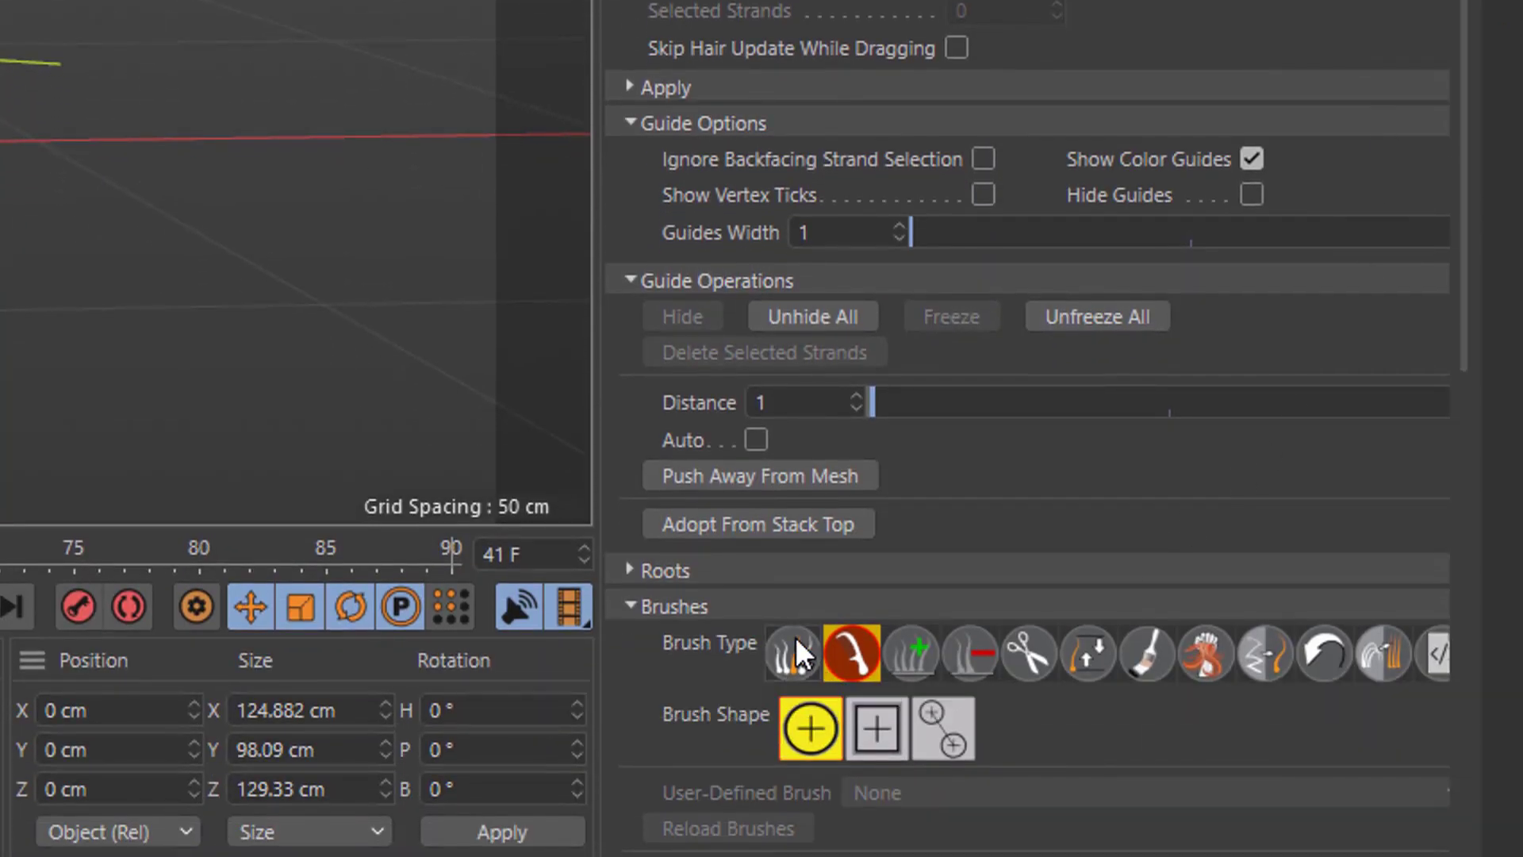
pyautogui.click(795, 636)
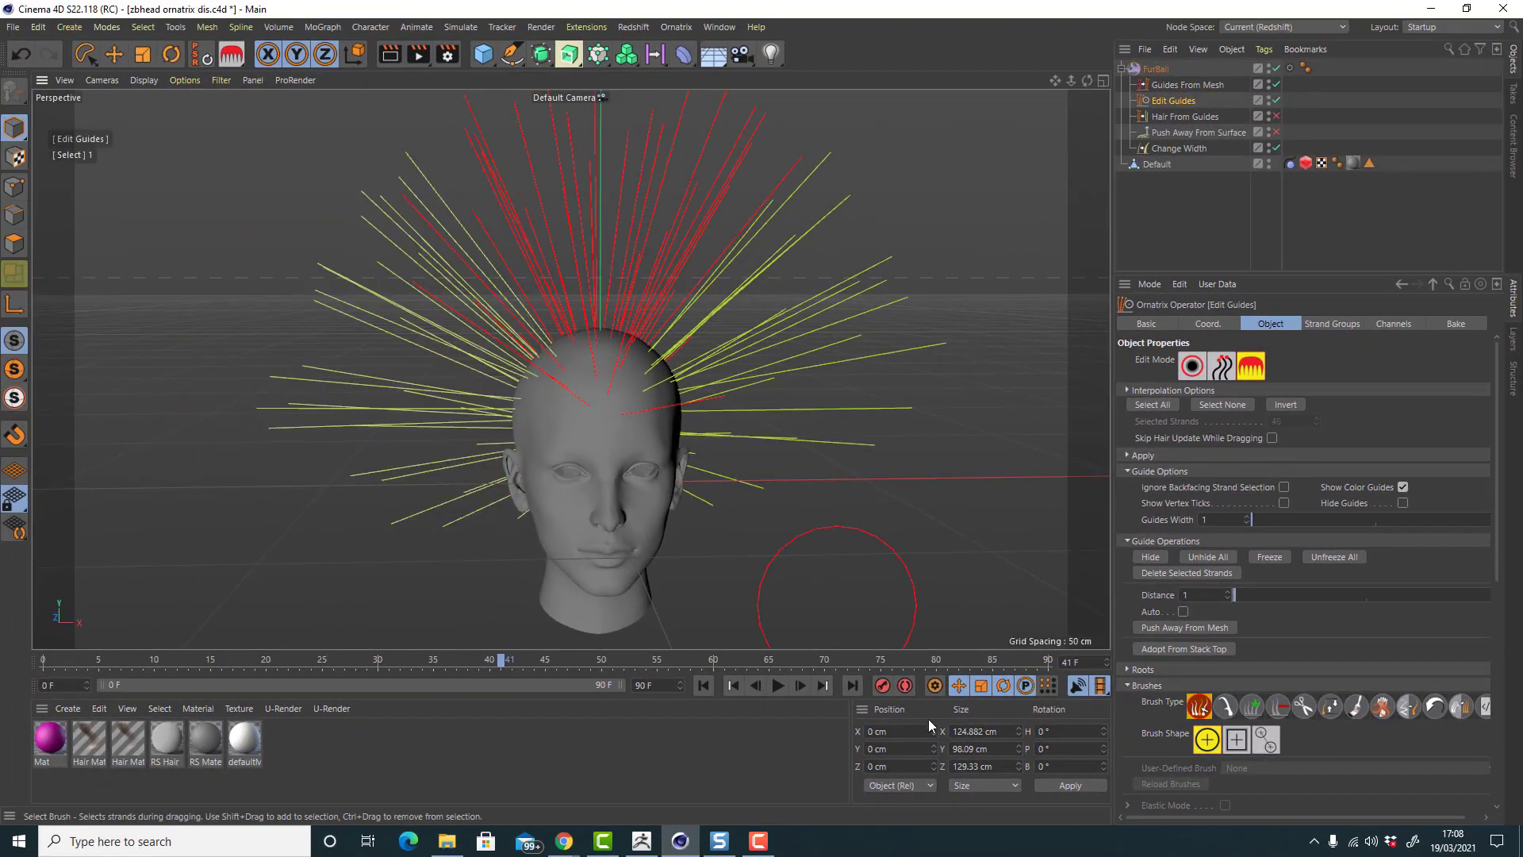
pyautogui.keyDown('alt'); pyautogui.moveTo(748, 339); pyautogui.dragTo(894, 364); pyautogui.keyUp('alt')
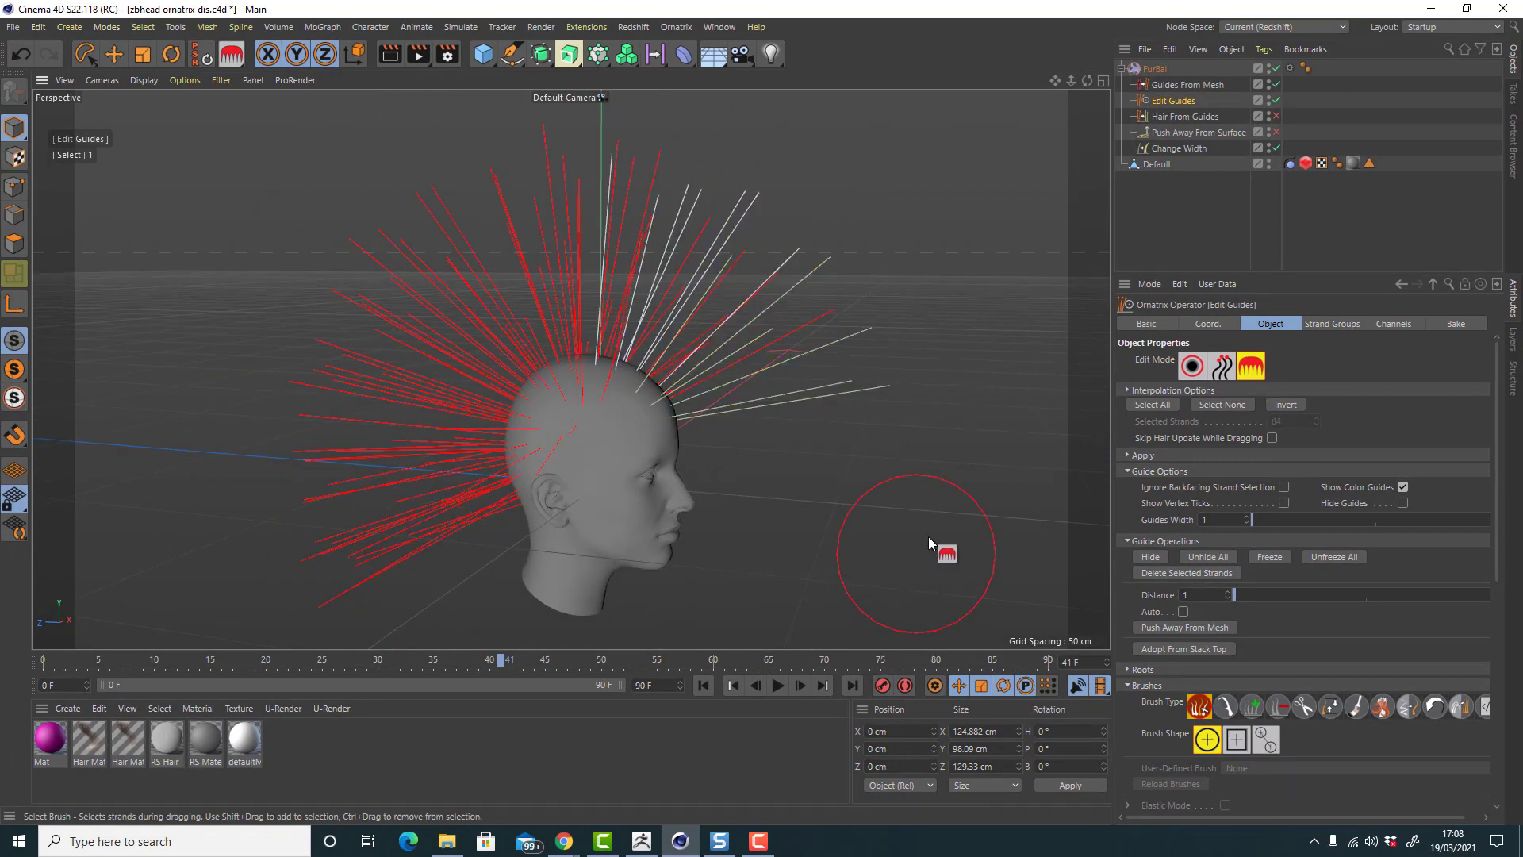
pyautogui.moveTo(946, 544); pyautogui.dragTo(909, 402)
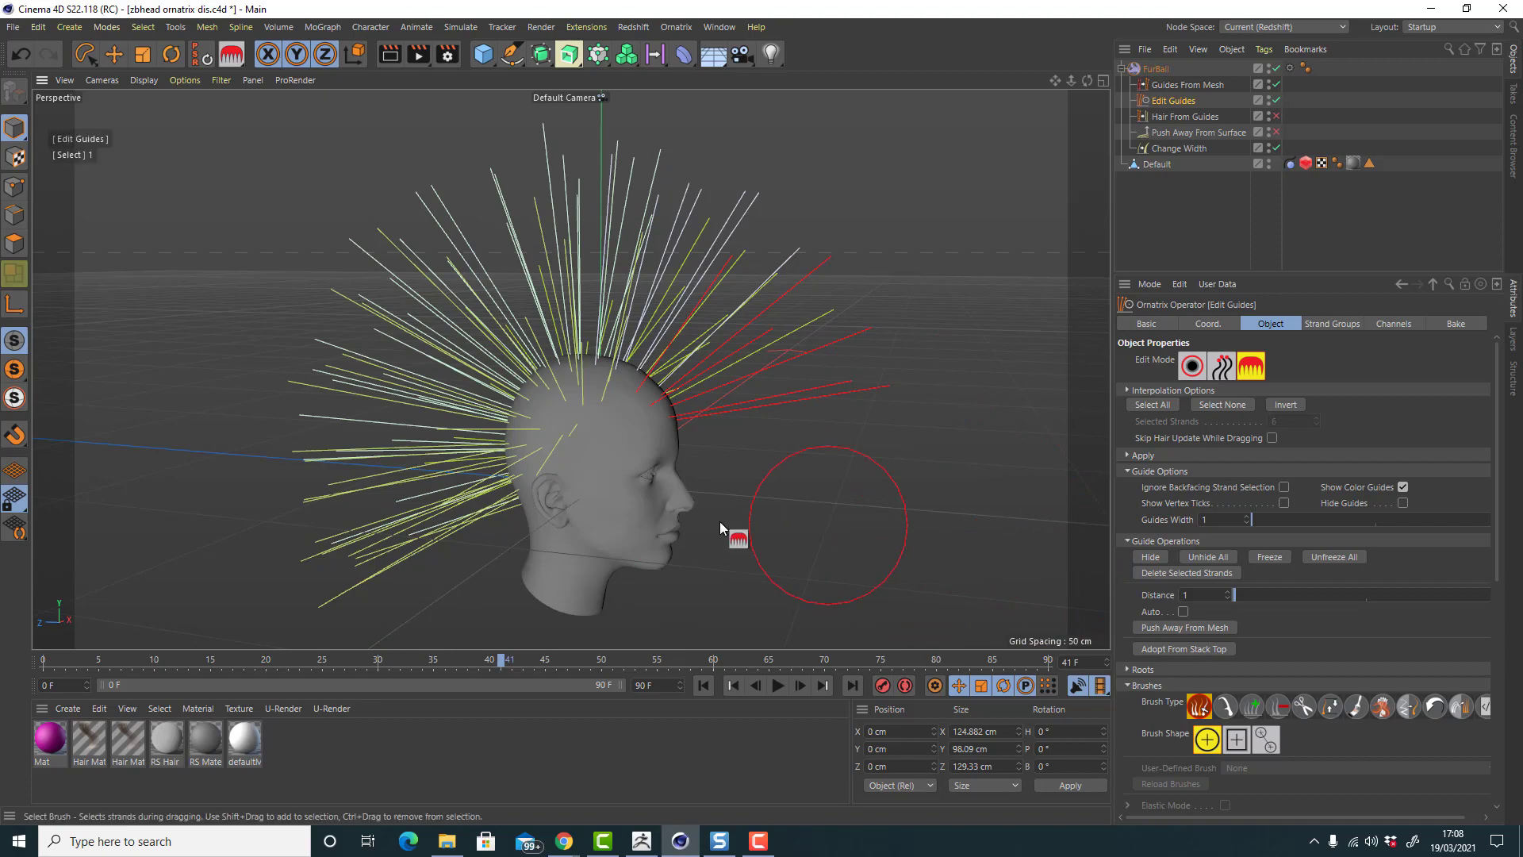
pyautogui.keyDown('alt'); pyautogui.moveTo(807, 523); pyautogui.dragTo(681, 507); pyautogui.keyUp('alt')
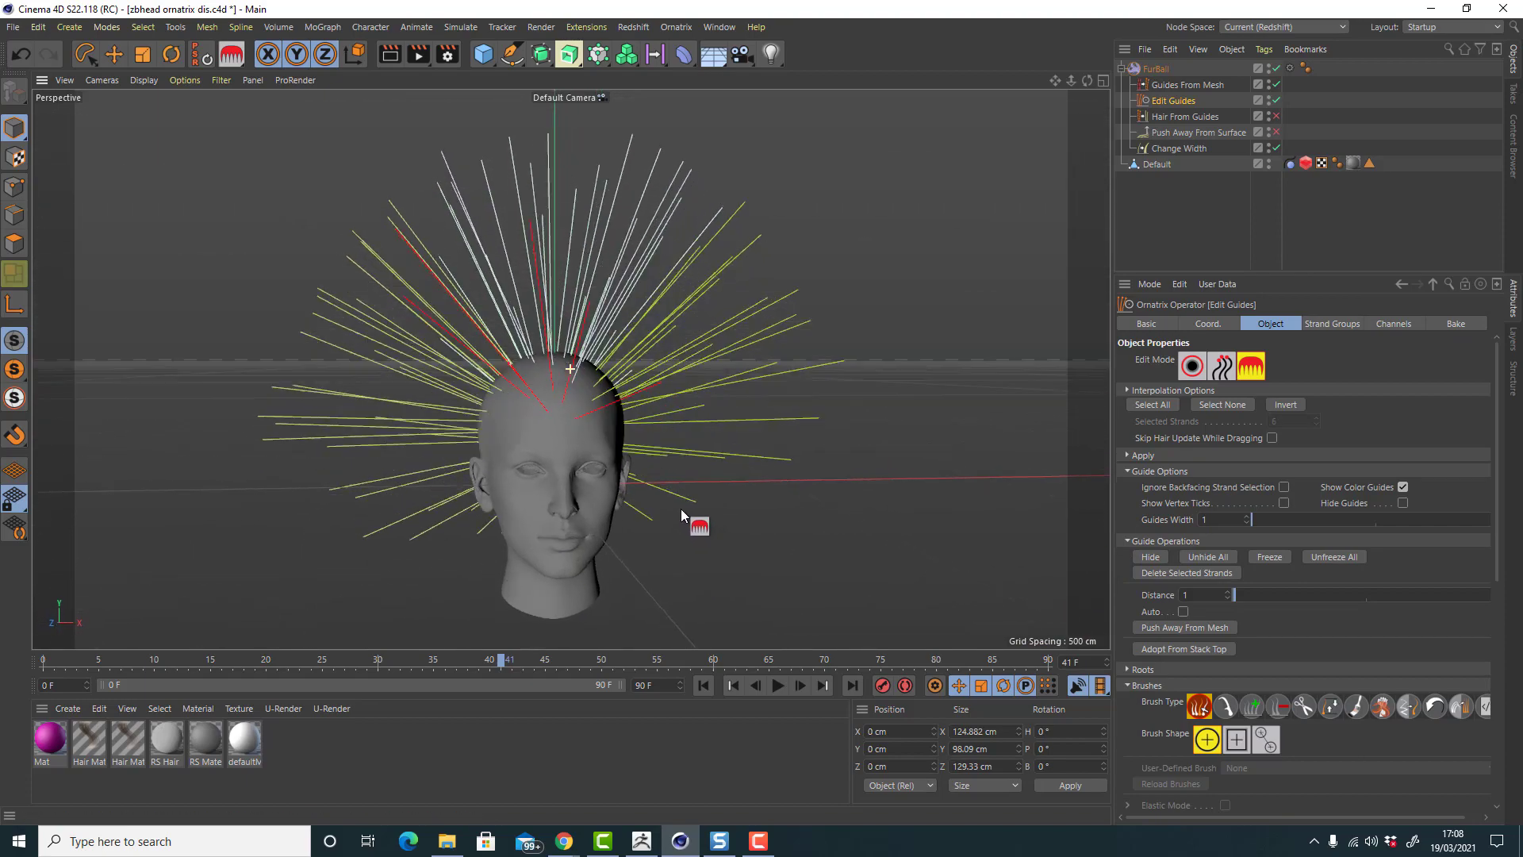
# Select the strand group on the head's left side and comb its guides down beside the face with the Comb brush.
pyautogui.click(912, 342)
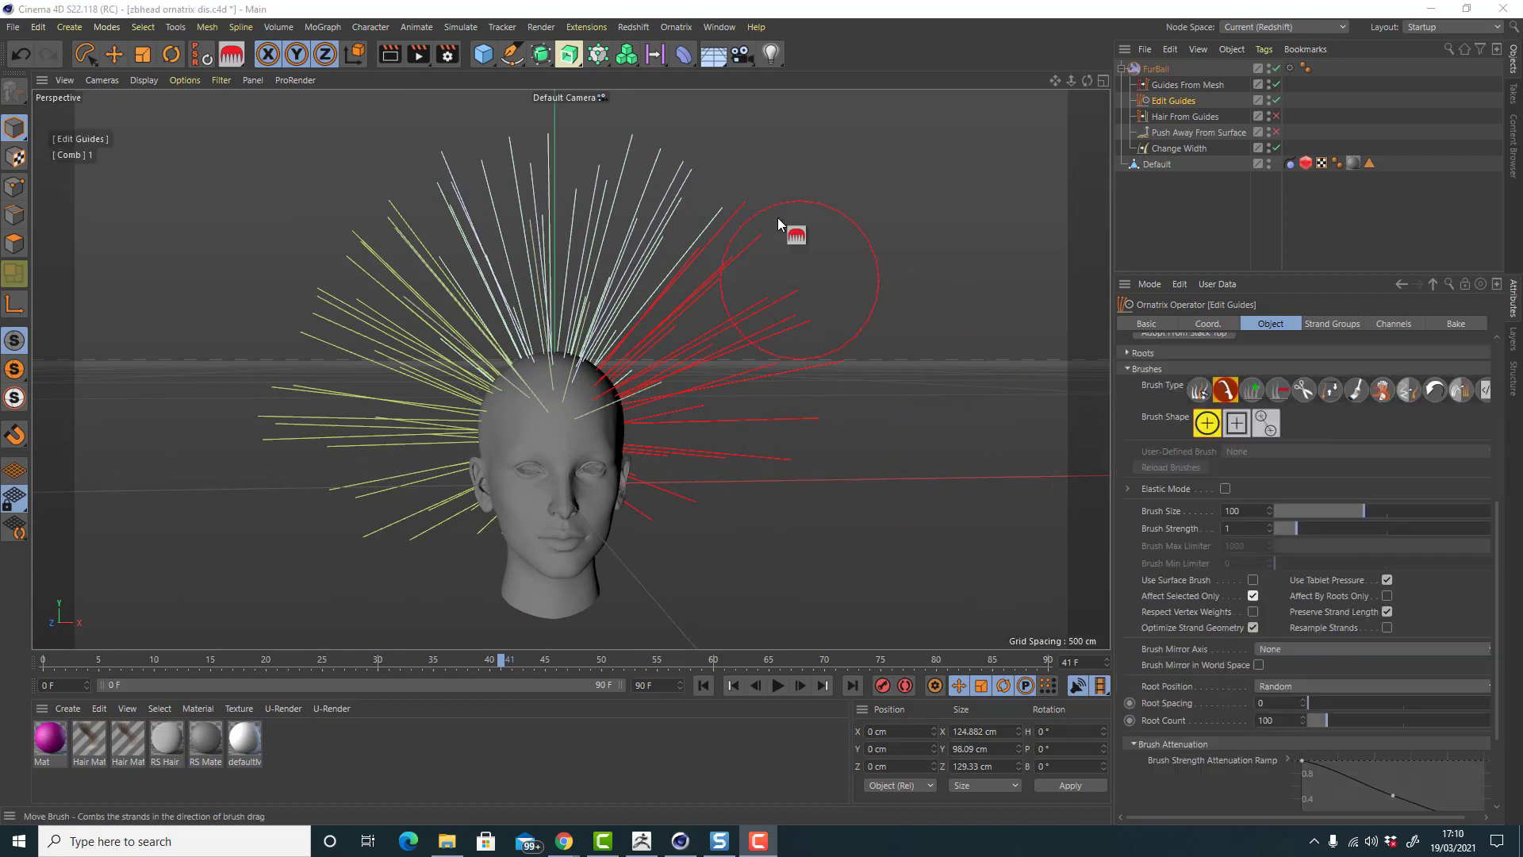
pyautogui.moveTo(792, 231)
pyautogui.mouseDown()
pyautogui.moveTo(741, 299)
pyautogui.moveTo(669, 252)
pyautogui.moveTo(708, 544)
pyautogui.moveTo(667, 613)
pyautogui.mouseUp()
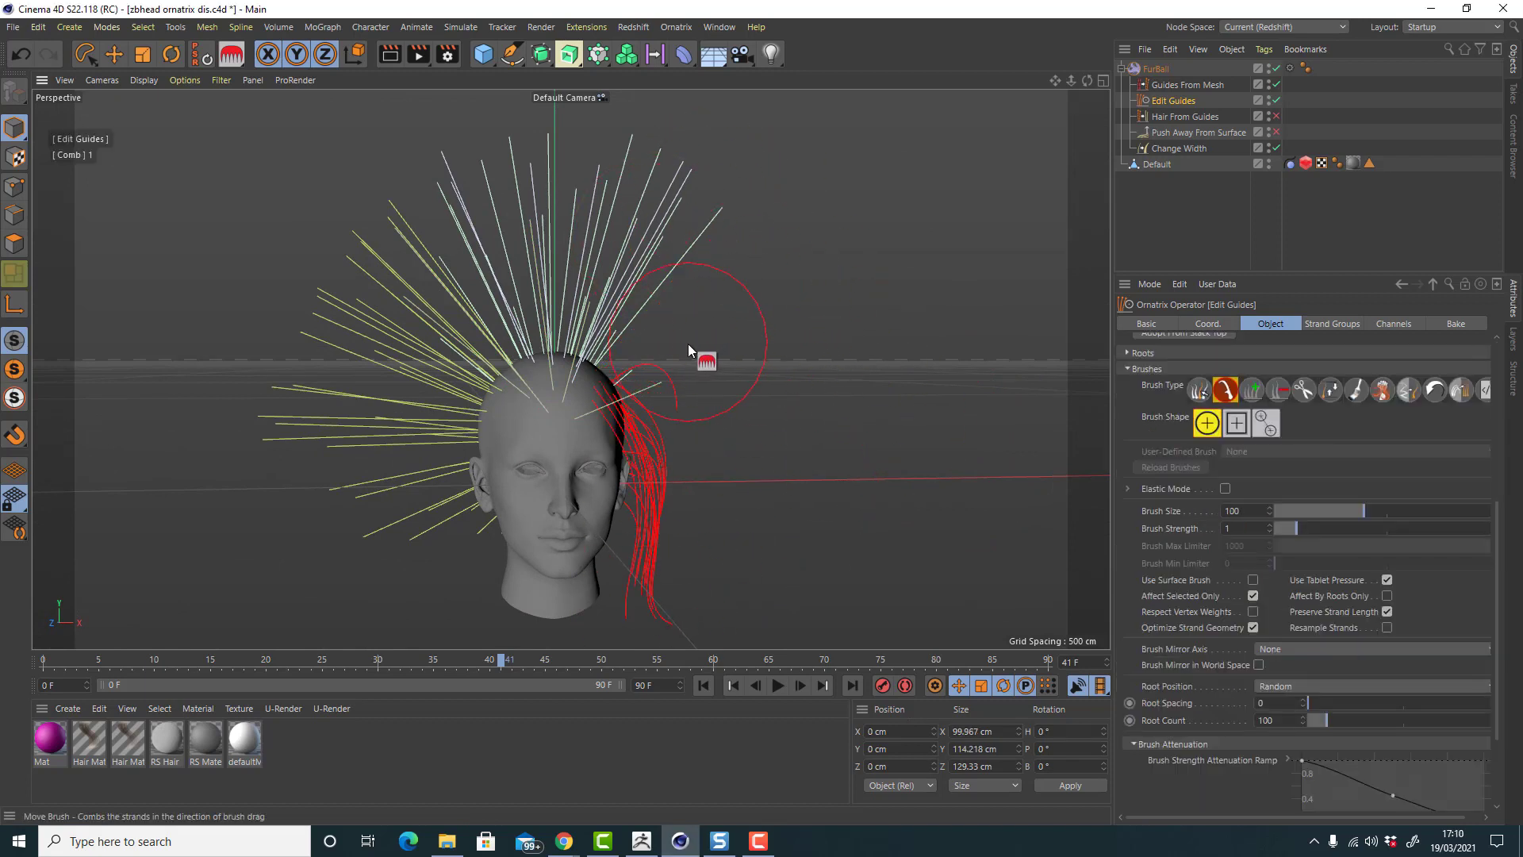
pyautogui.moveTo(692, 291); pyautogui.dragTo(671, 632)
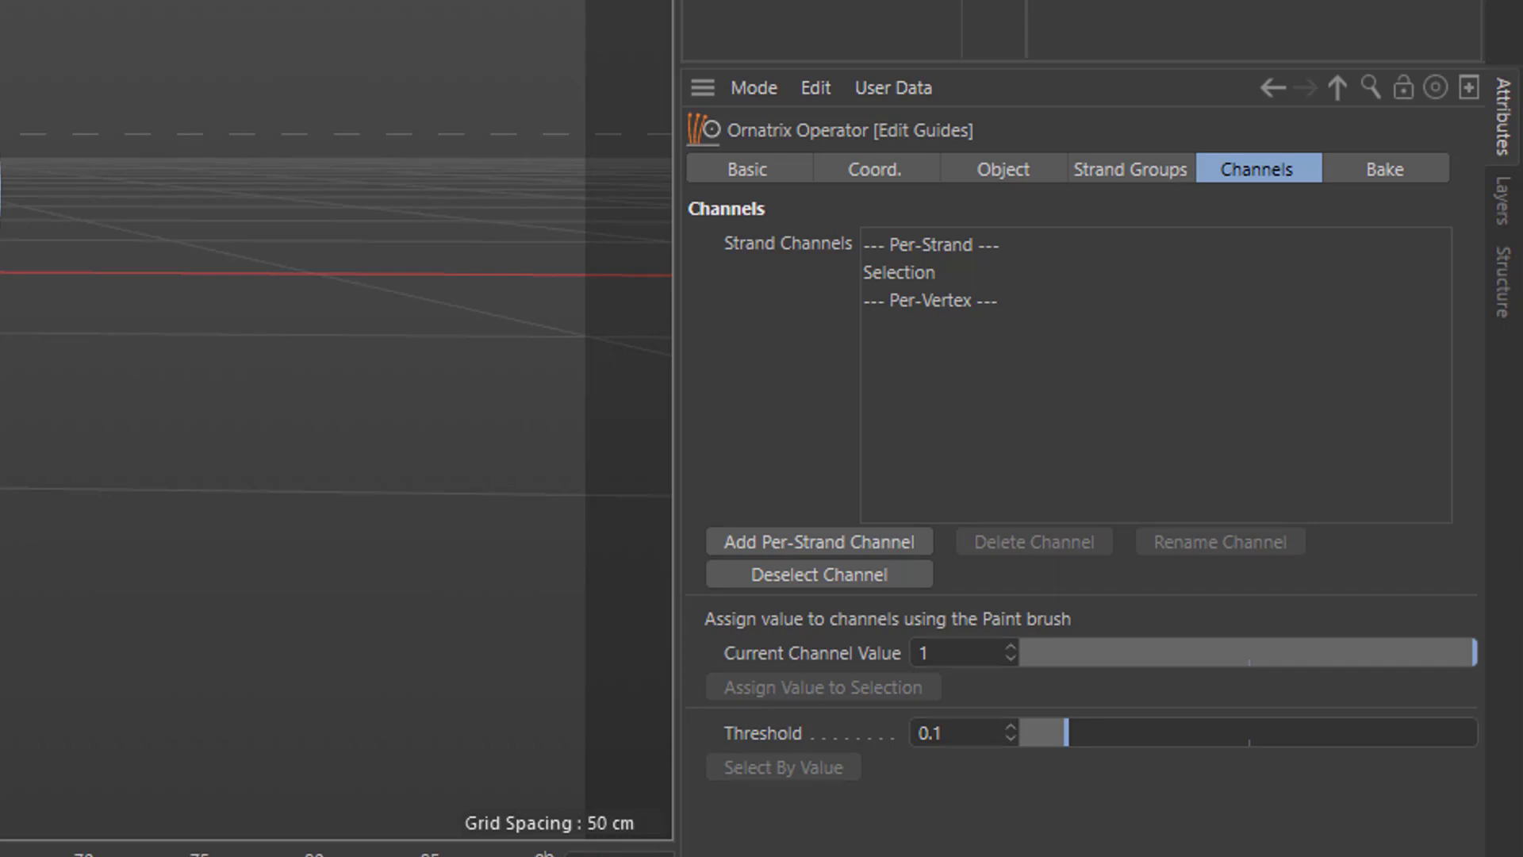
# Compare the Strand Groups and Channels settings of Edit Guides.
pyautogui.click(1158, 176)
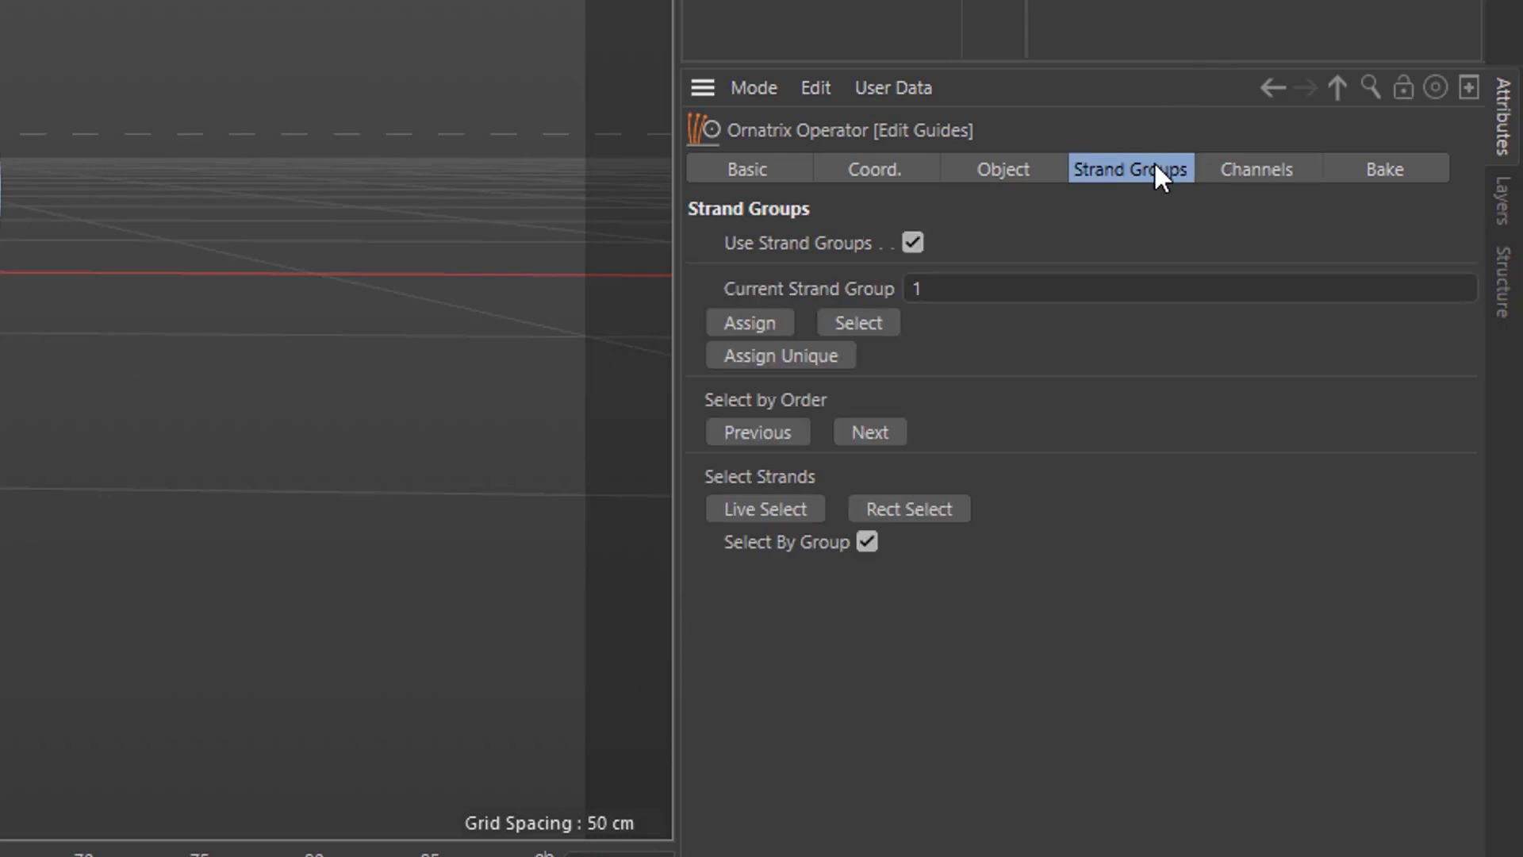
pyautogui.click(1265, 165)
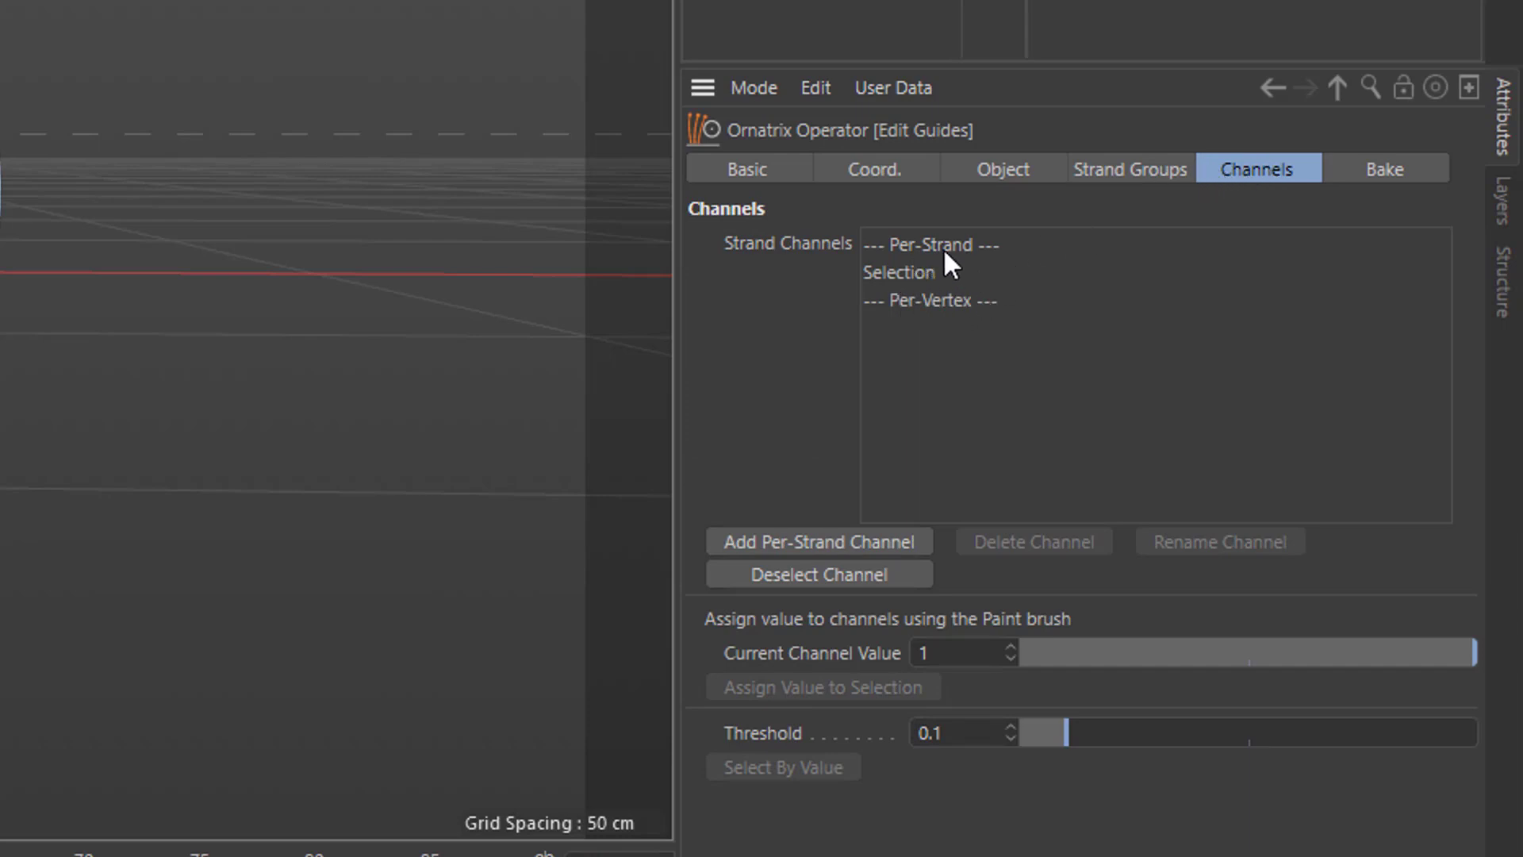
pyautogui.click(1100, 167)
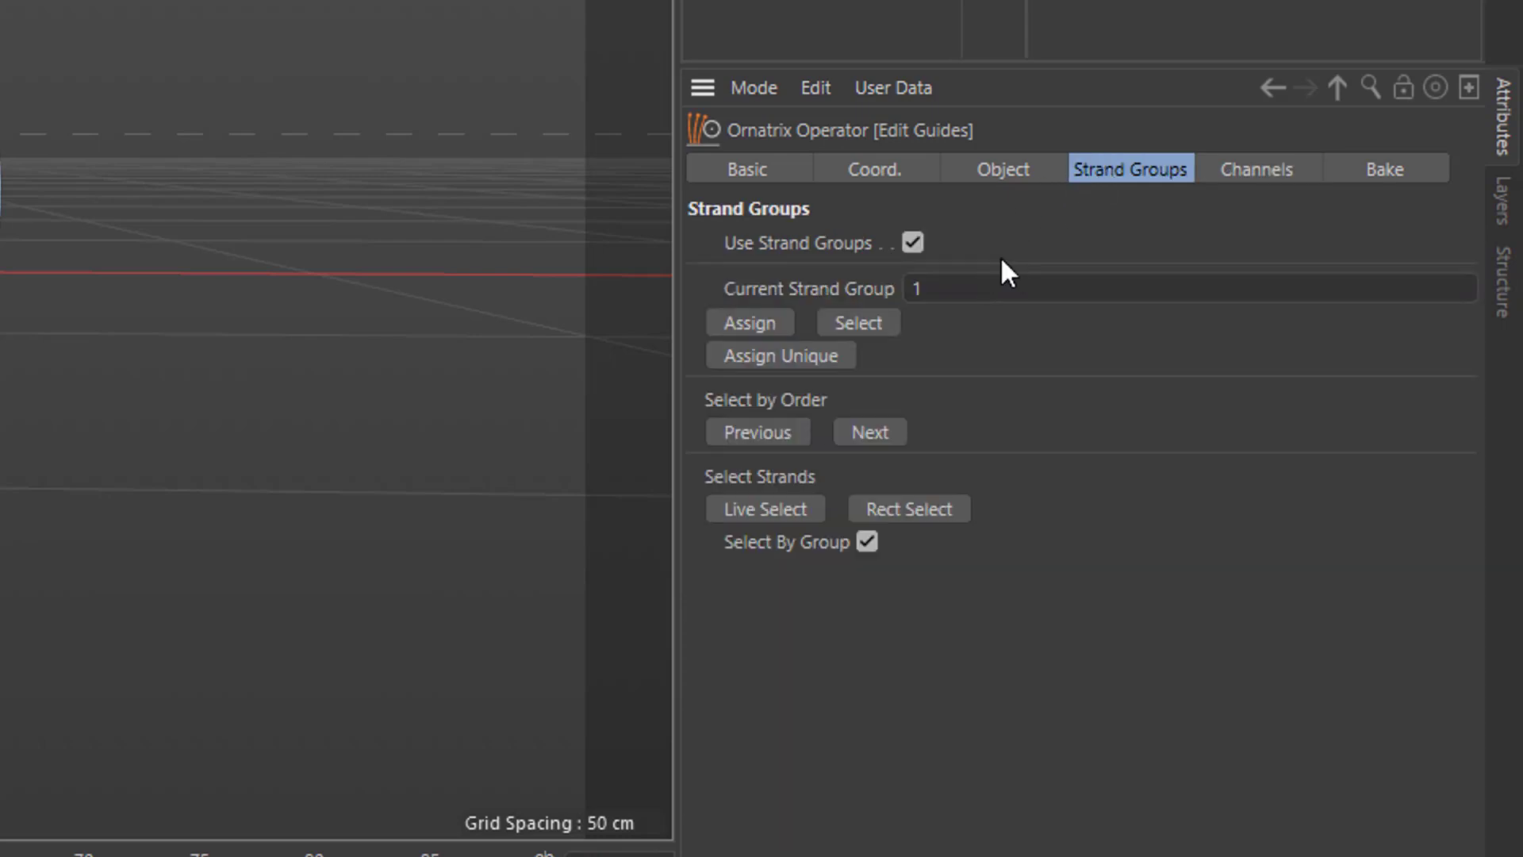
pyautogui.click(1249, 172)
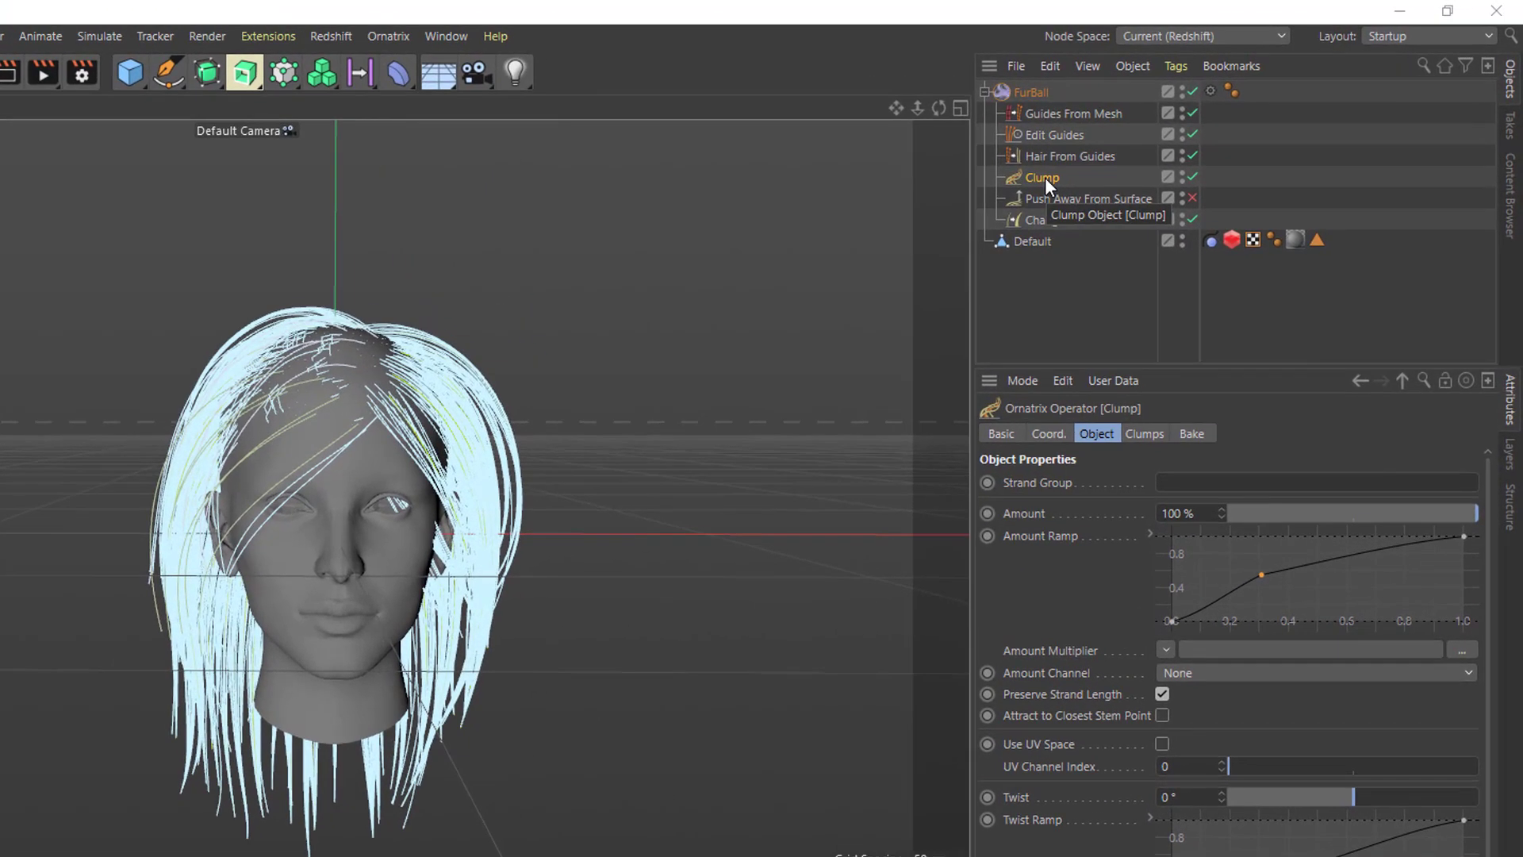
# Create clumps in the Clump operator with the Guides create method.
pyautogui.click(1146, 436)
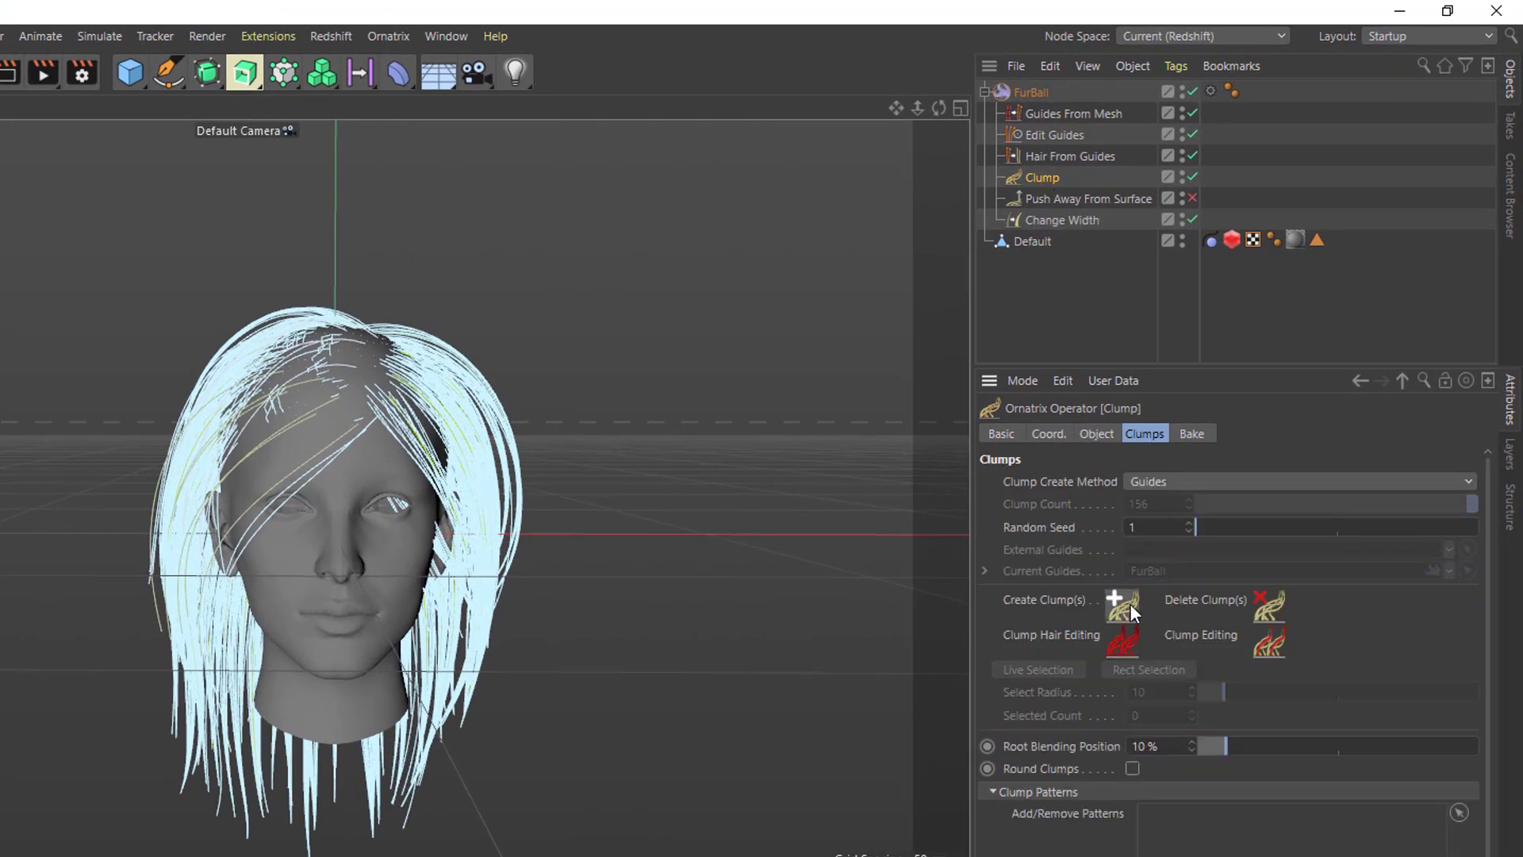
pyautogui.click(1130, 602)
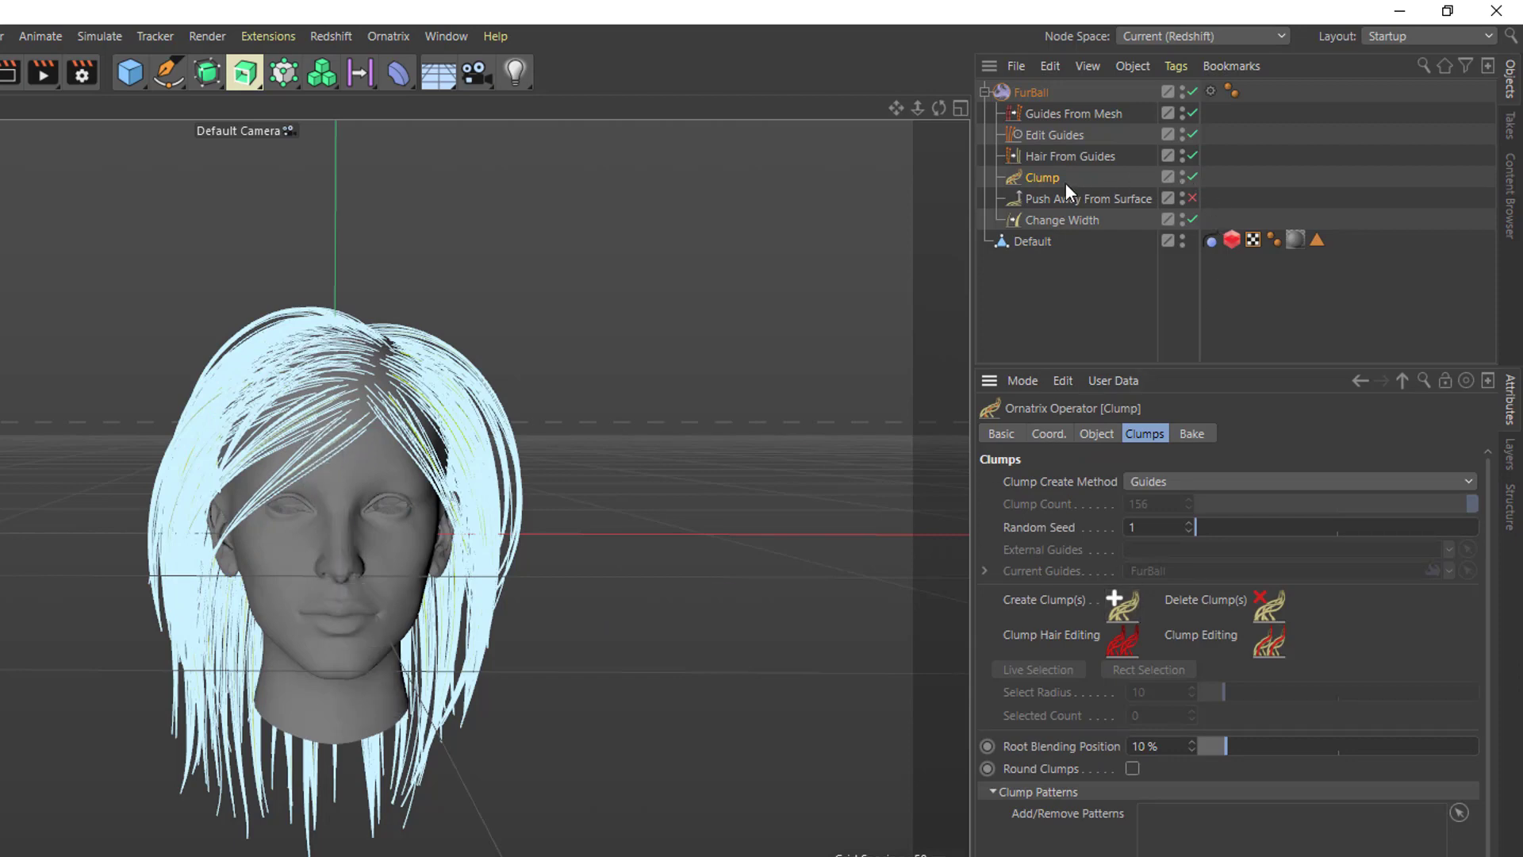
# Limit the Clump operator to strand groups 2,3 and lower the middle point of its Amount Ramp.
pyautogui.click(1109, 432)
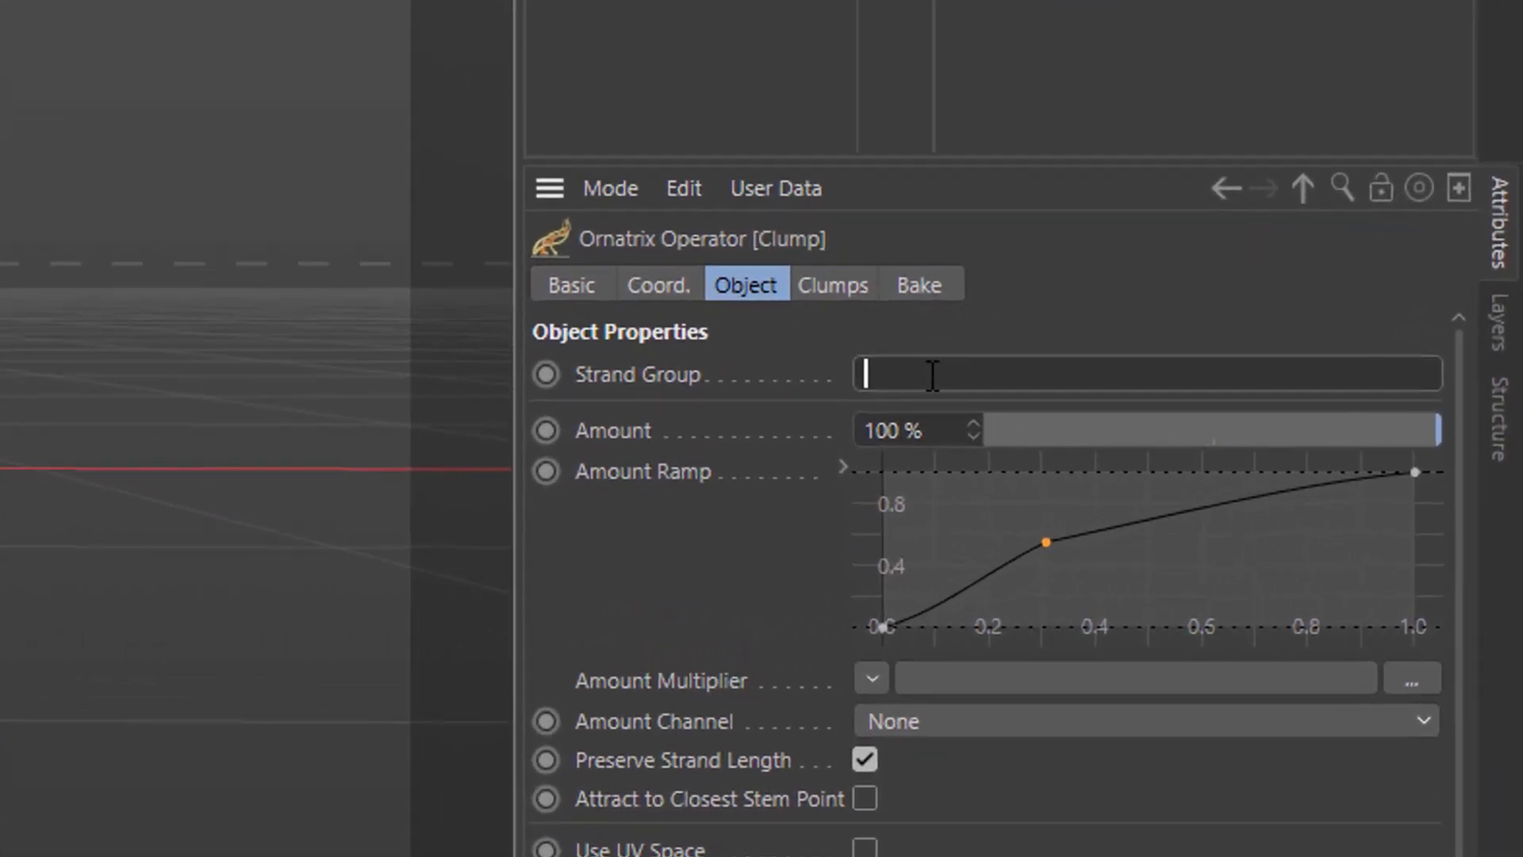
pyautogui.click(867, 354)
pyautogui.write('2,')
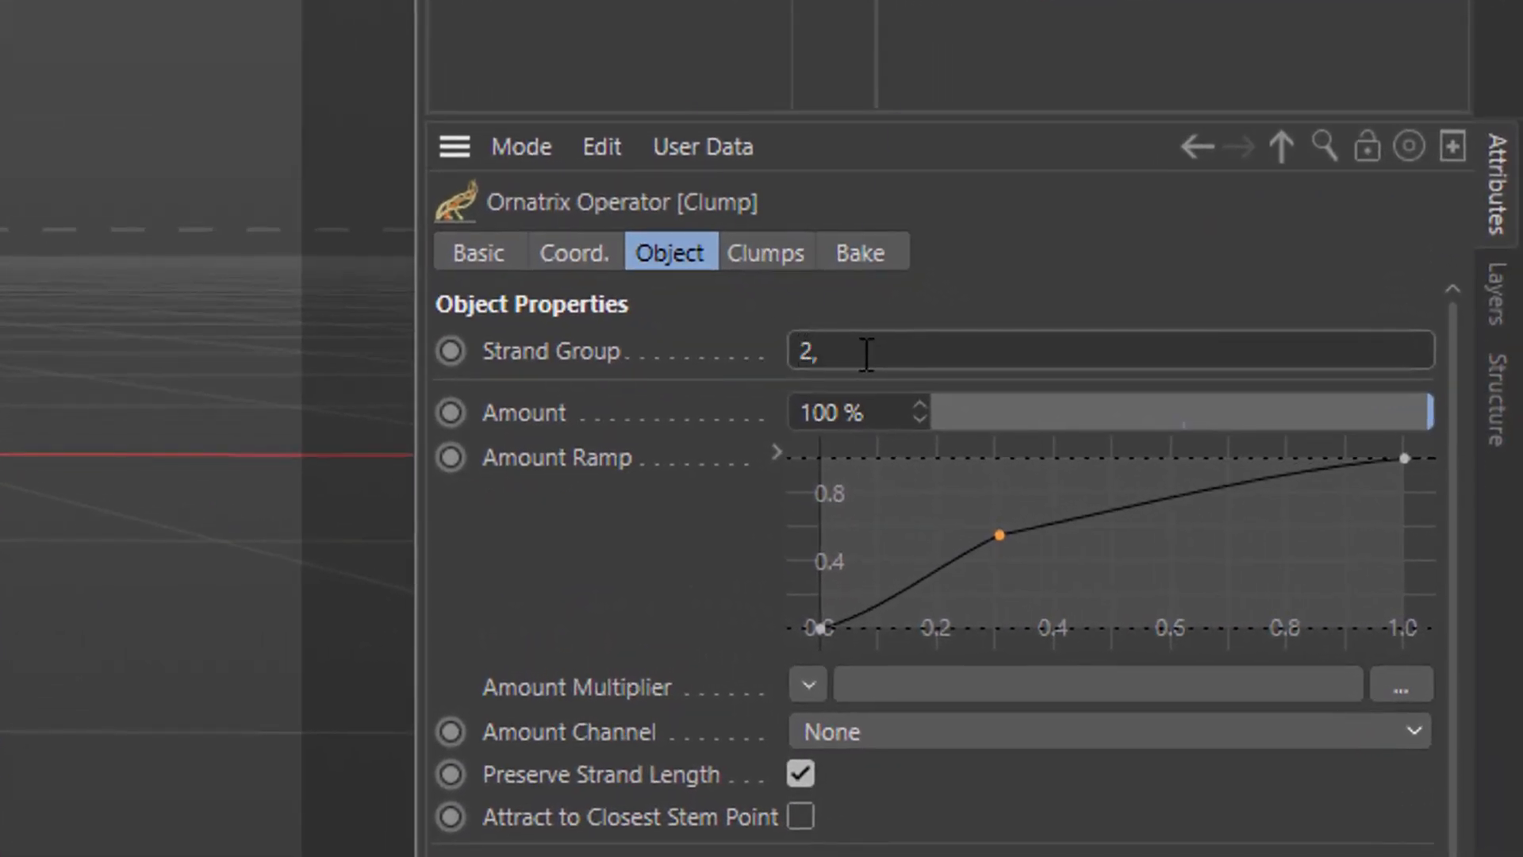
pyautogui.write('3')
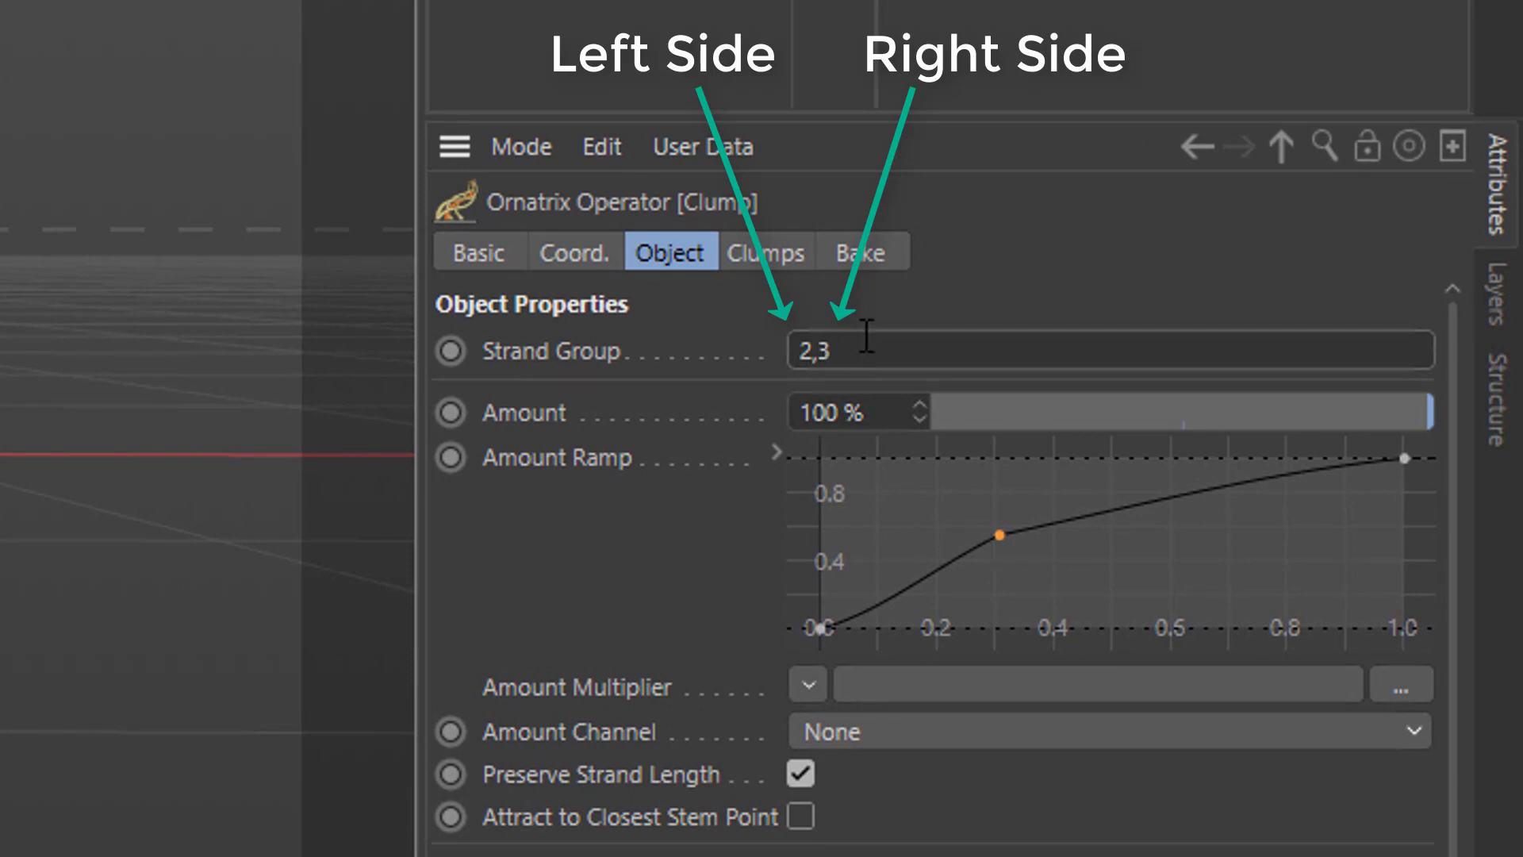
pyautogui.moveTo(1003, 534); pyautogui.dragTo(1049, 595)
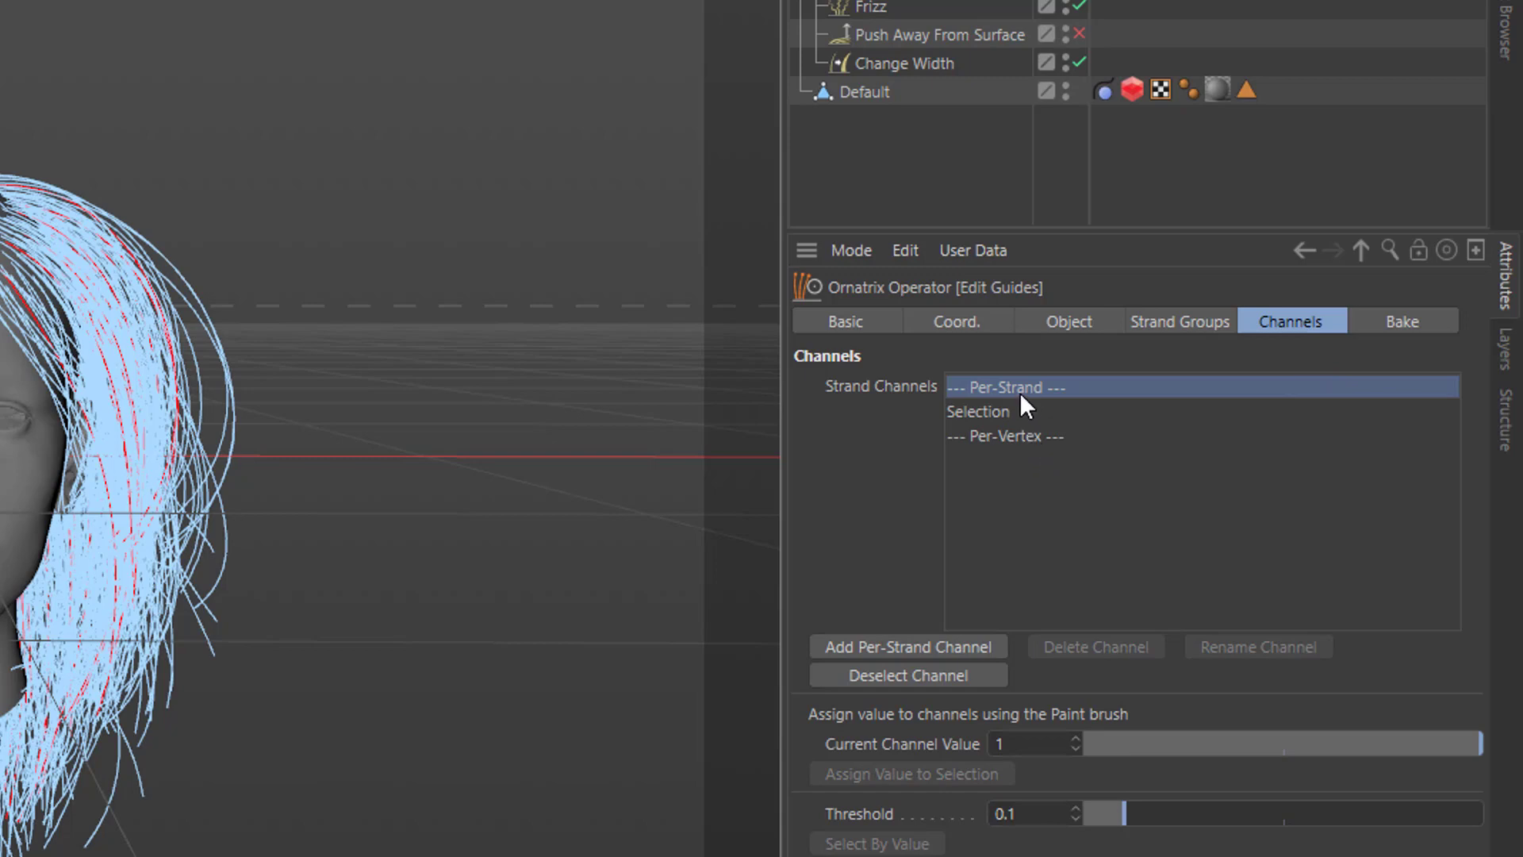
# Add a per-strand channel named "left side" to Edit Guides and assign the value 1 to the selected guides.
pyautogui.click(1031, 436)
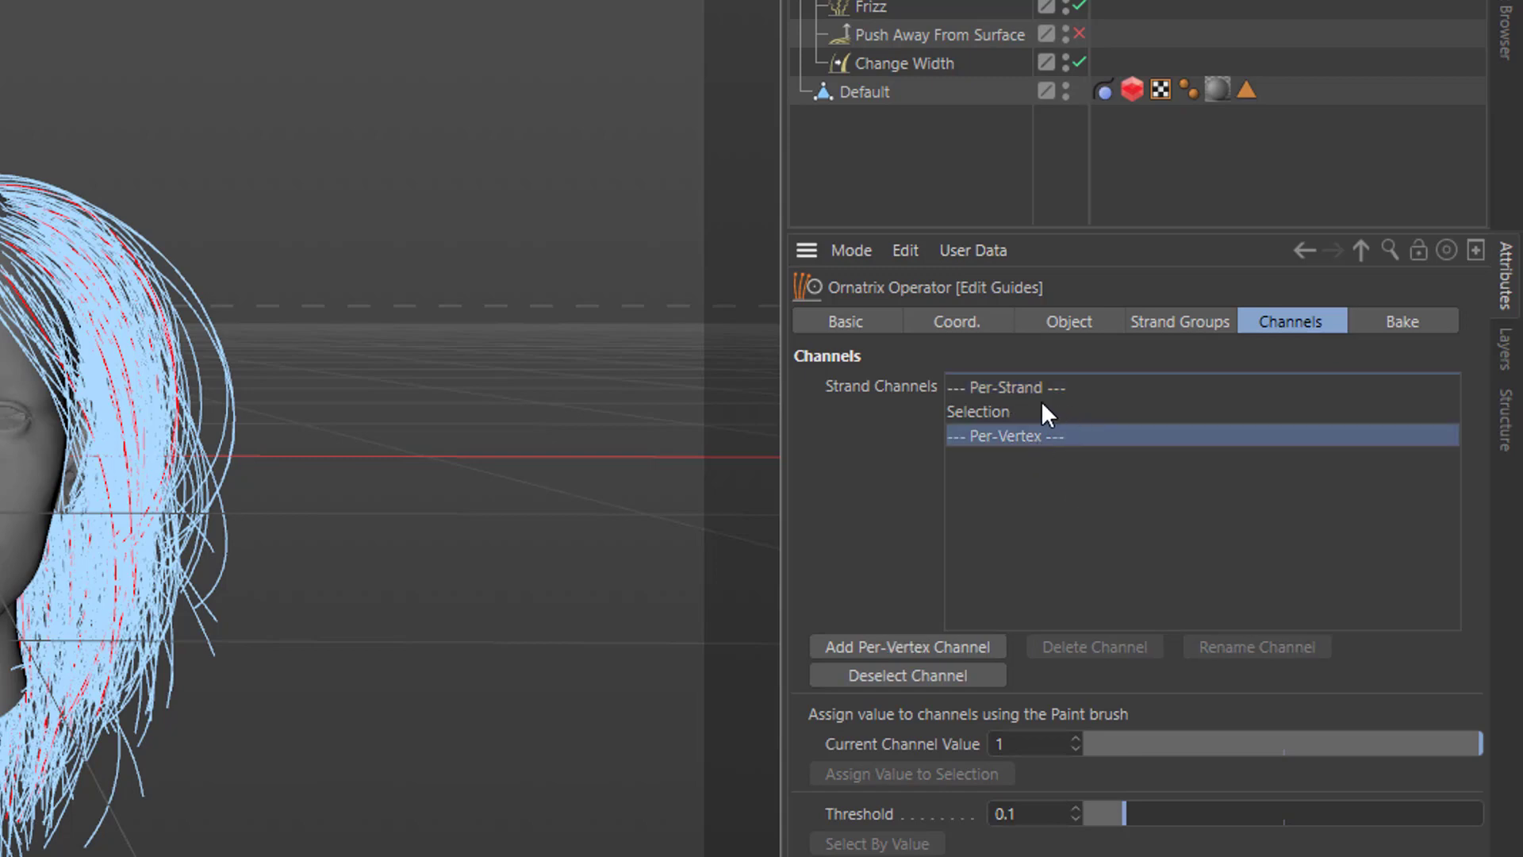
pyautogui.click(1019, 388)
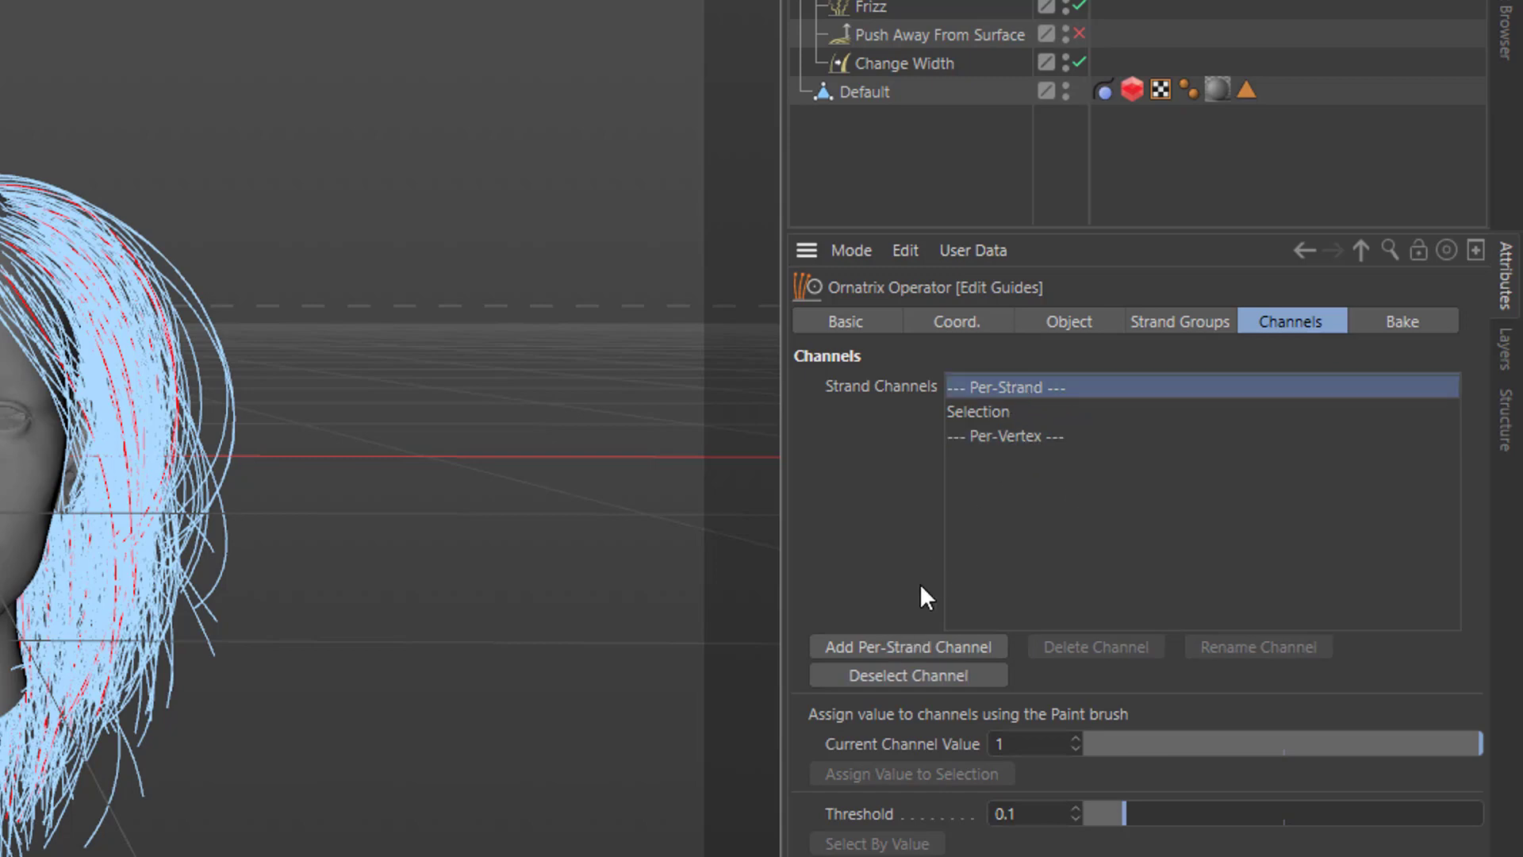
pyautogui.click(896, 648)
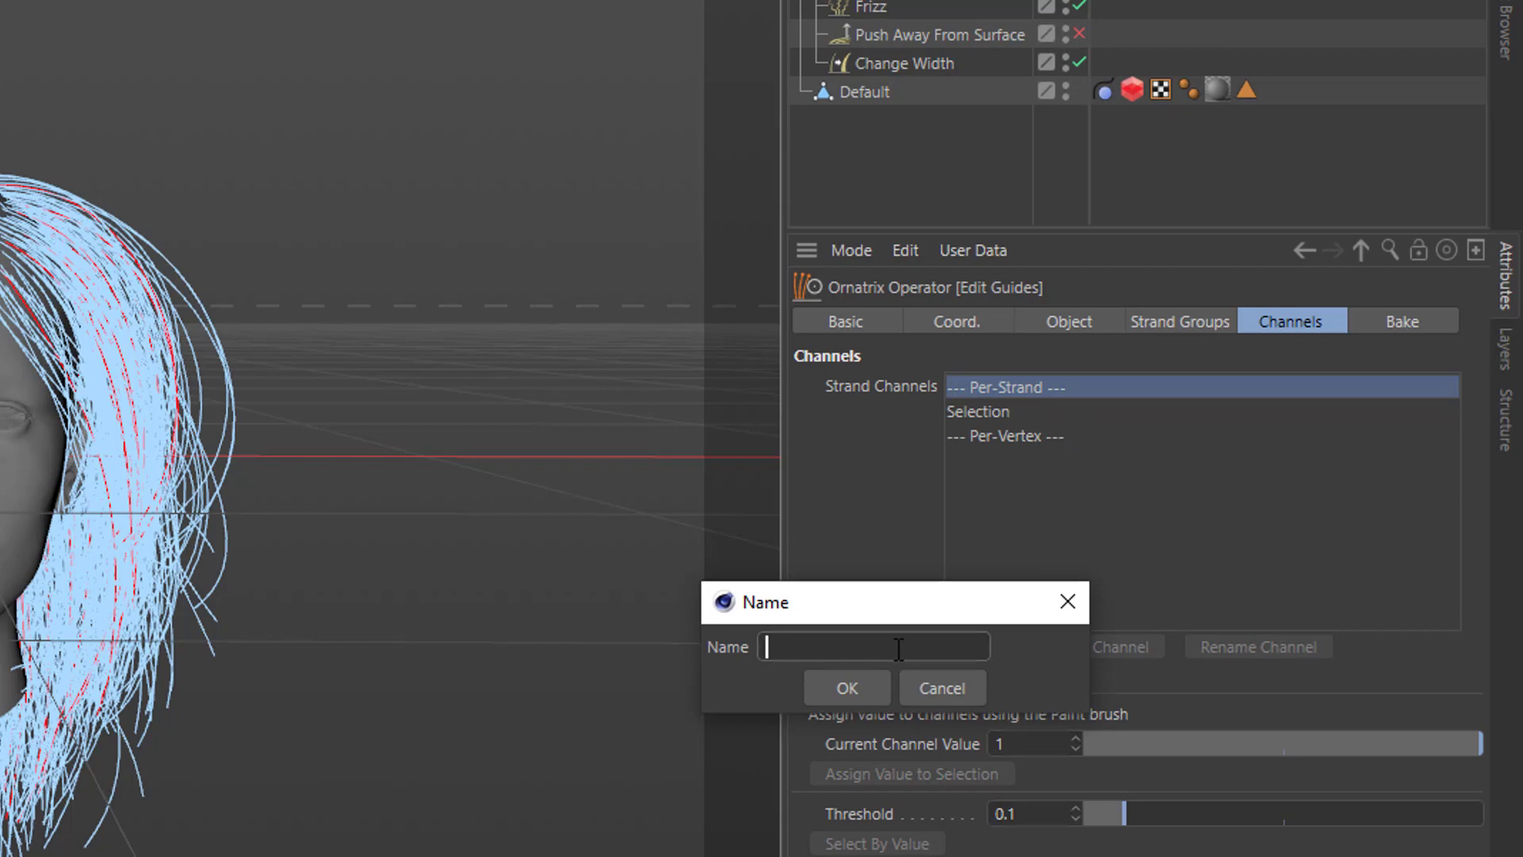
pyautogui.write('left side')
pyautogui.click(836, 685)
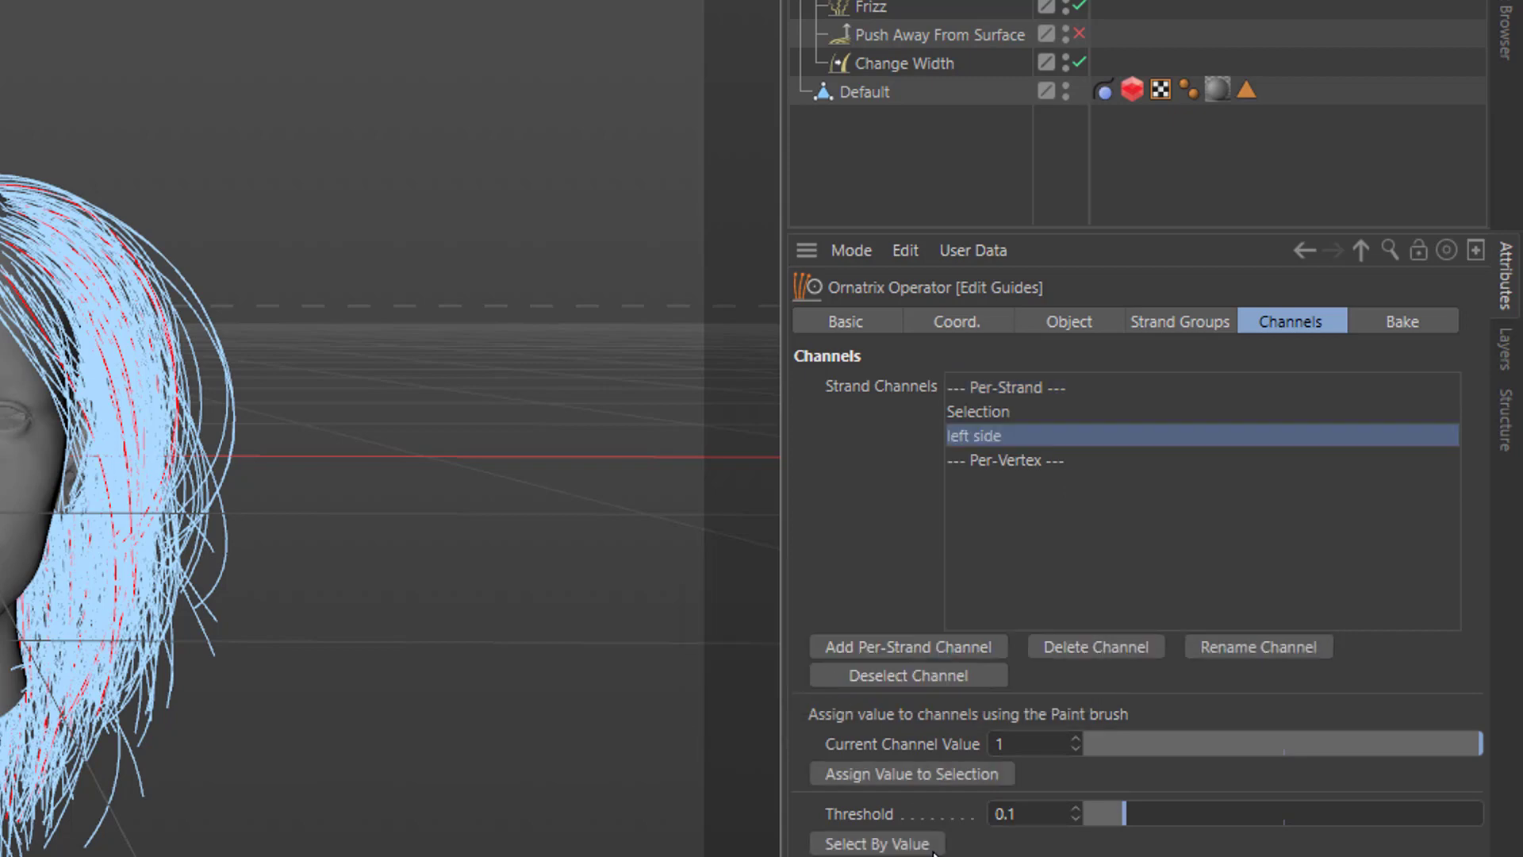
pyautogui.click(990, 770)
# Set the Frizz operator's Amount Channel to "left side" and try different Frizz Amount values.
pyautogui.click(868, 9)
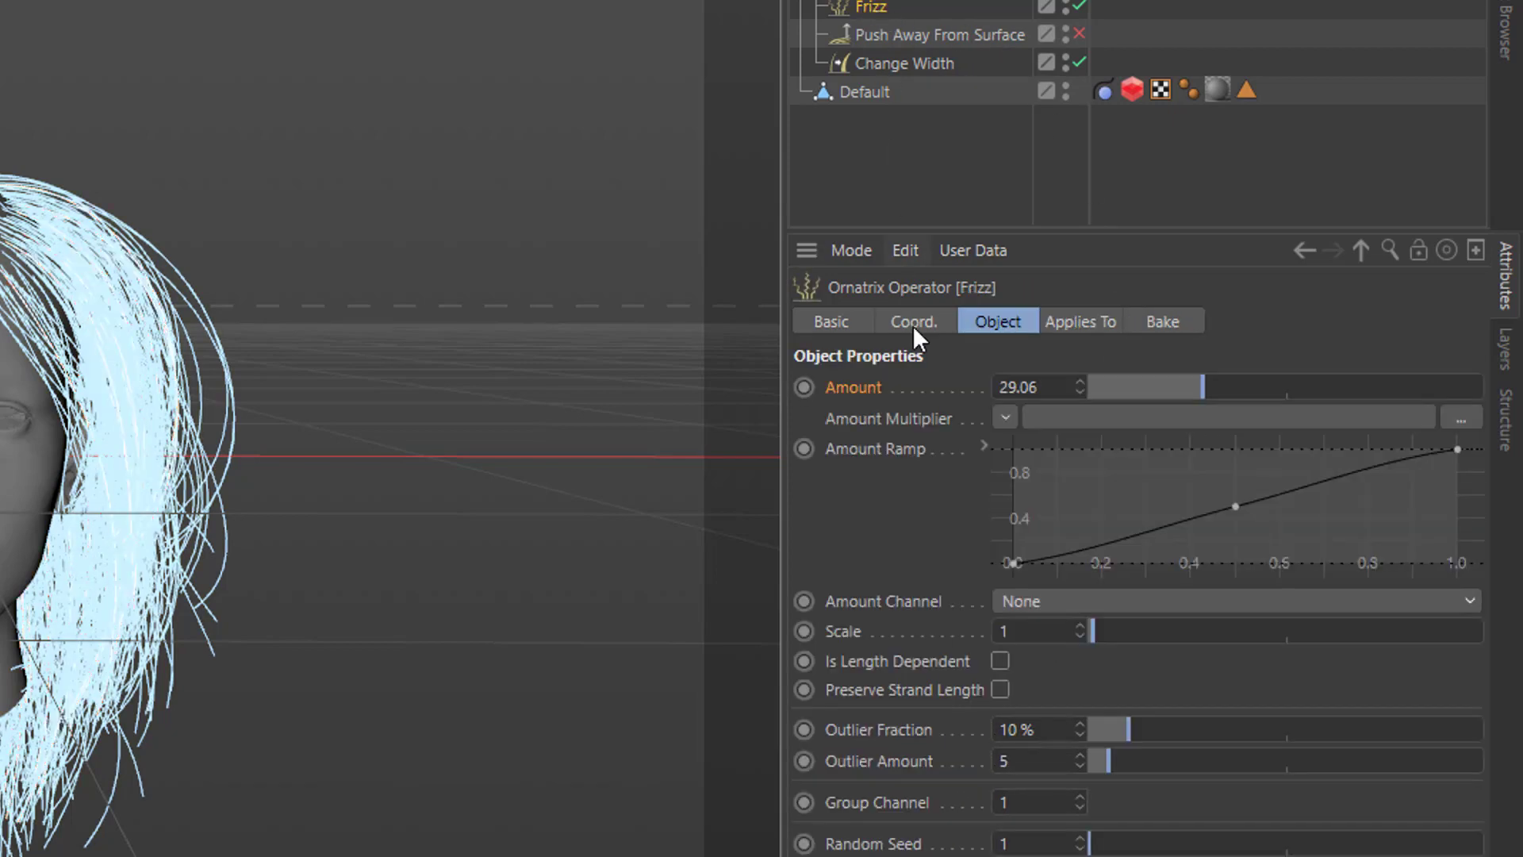
pyautogui.click(1077, 601)
pyautogui.click(1103, 724)
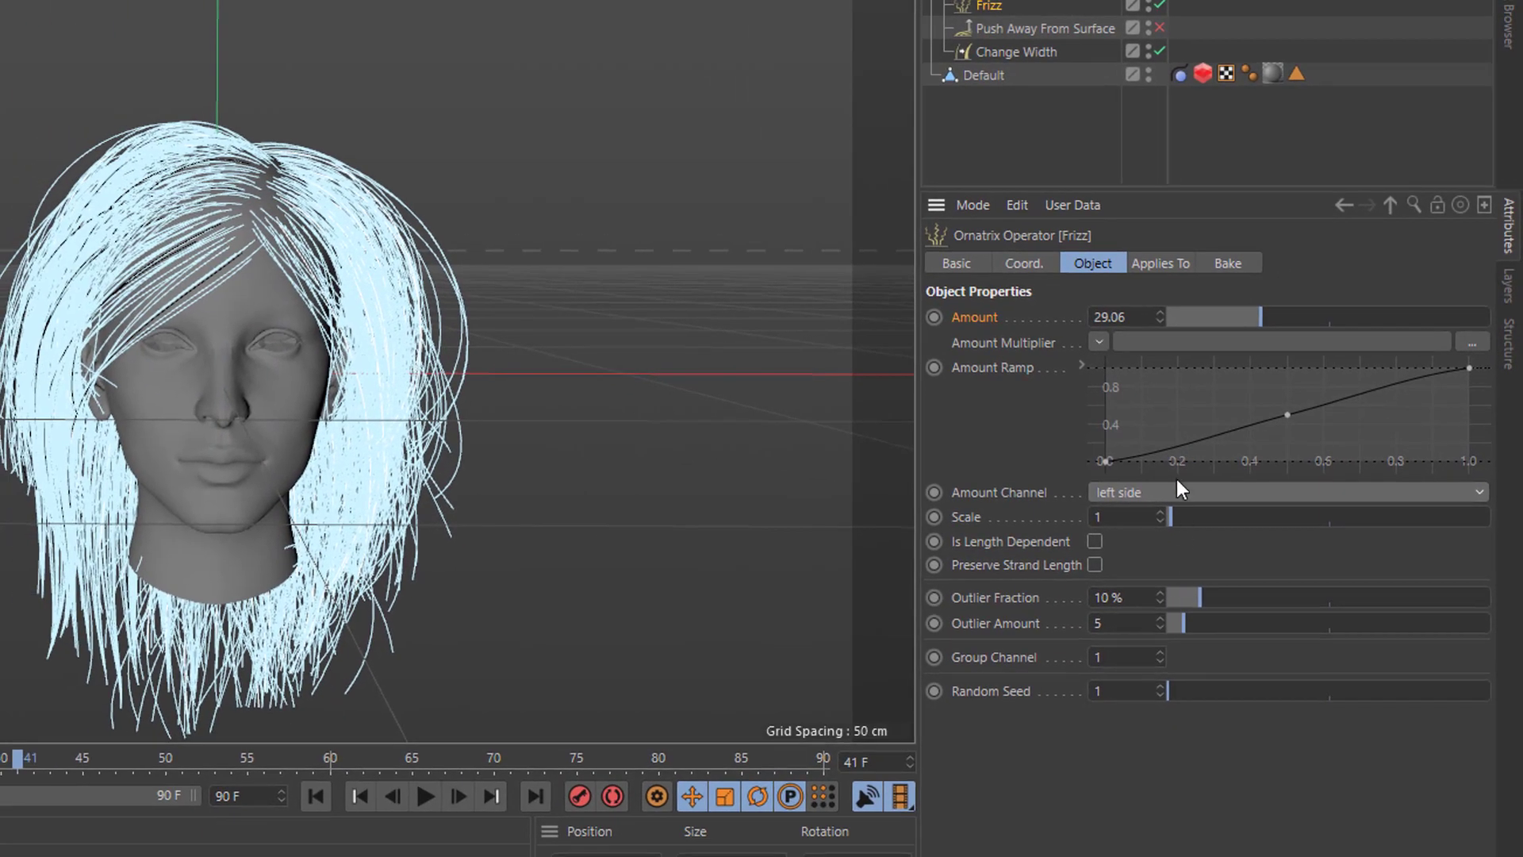
pyautogui.moveTo(1210, 379); pyautogui.dragTo(1314, 377)
pyautogui.moveTo(1348, 314); pyautogui.dragTo(1322, 322)
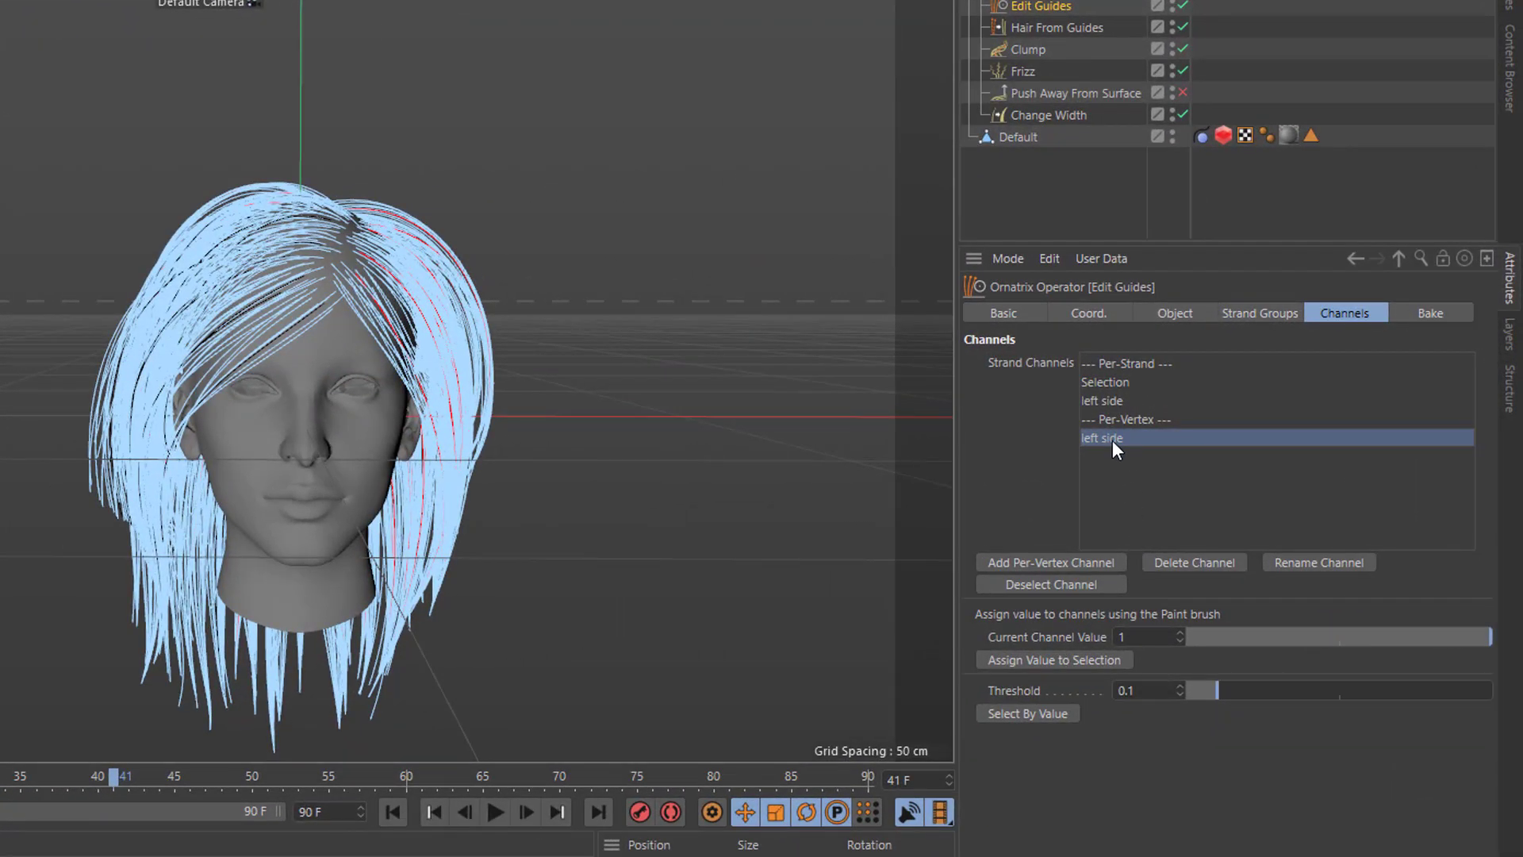
# Paint the value 1 into the per-vertex "left side" channel along the guides on the head's left side.
pyautogui.click(1193, 322)
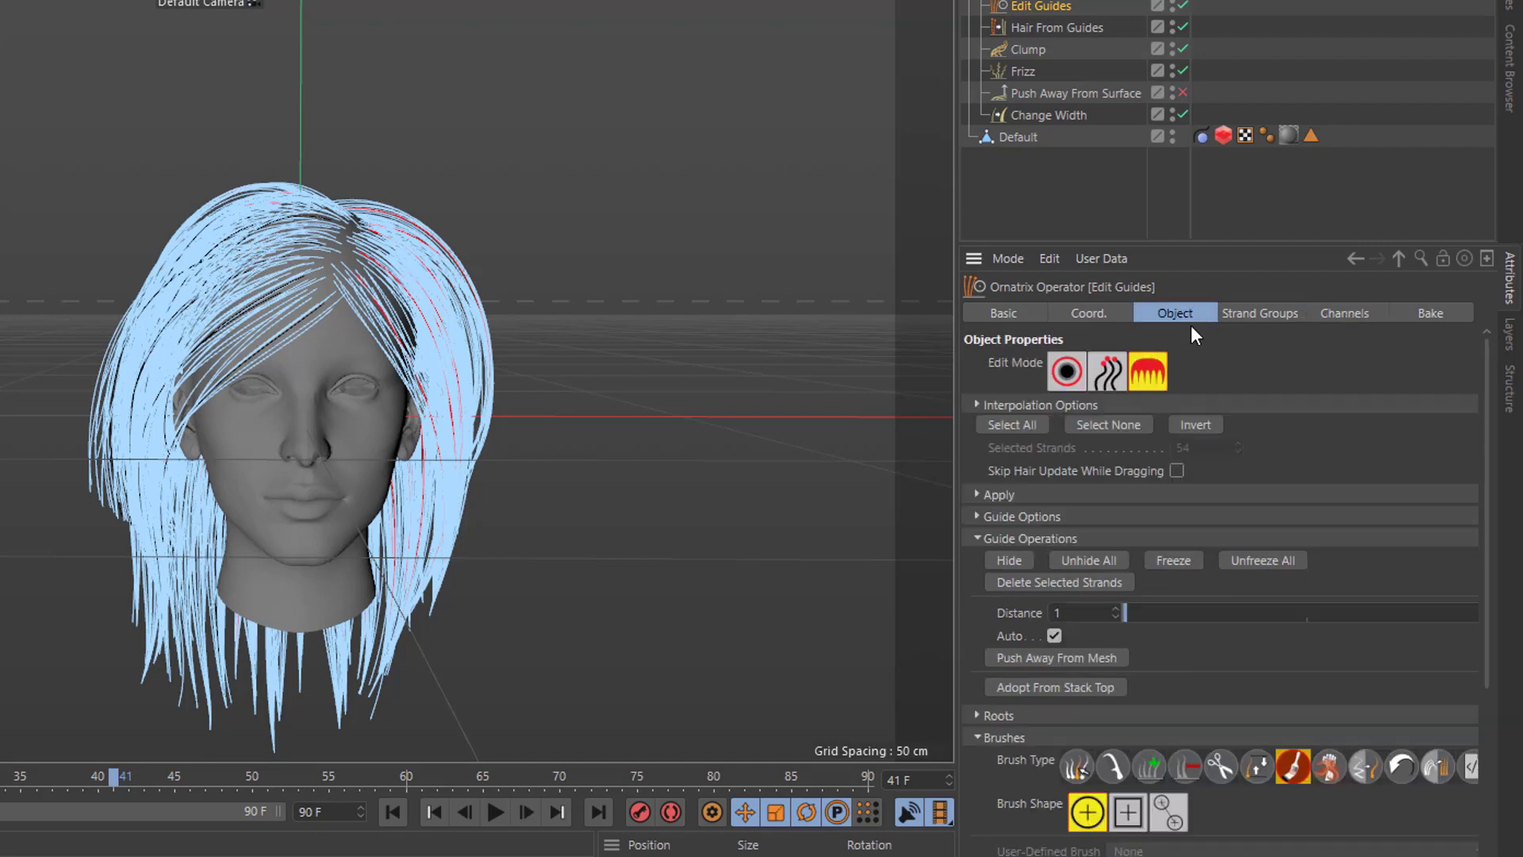
pyautogui.moveTo(469, 616)
pyautogui.mouseDown()
pyautogui.moveTo(491, 503)
pyautogui.moveTo(474, 340)
pyautogui.mouseUp()
pyautogui.moveTo(478, 427)
pyautogui.mouseDown()
pyautogui.moveTo(441, 754)
pyautogui.moveTo(445, 709)
pyautogui.mouseUp()
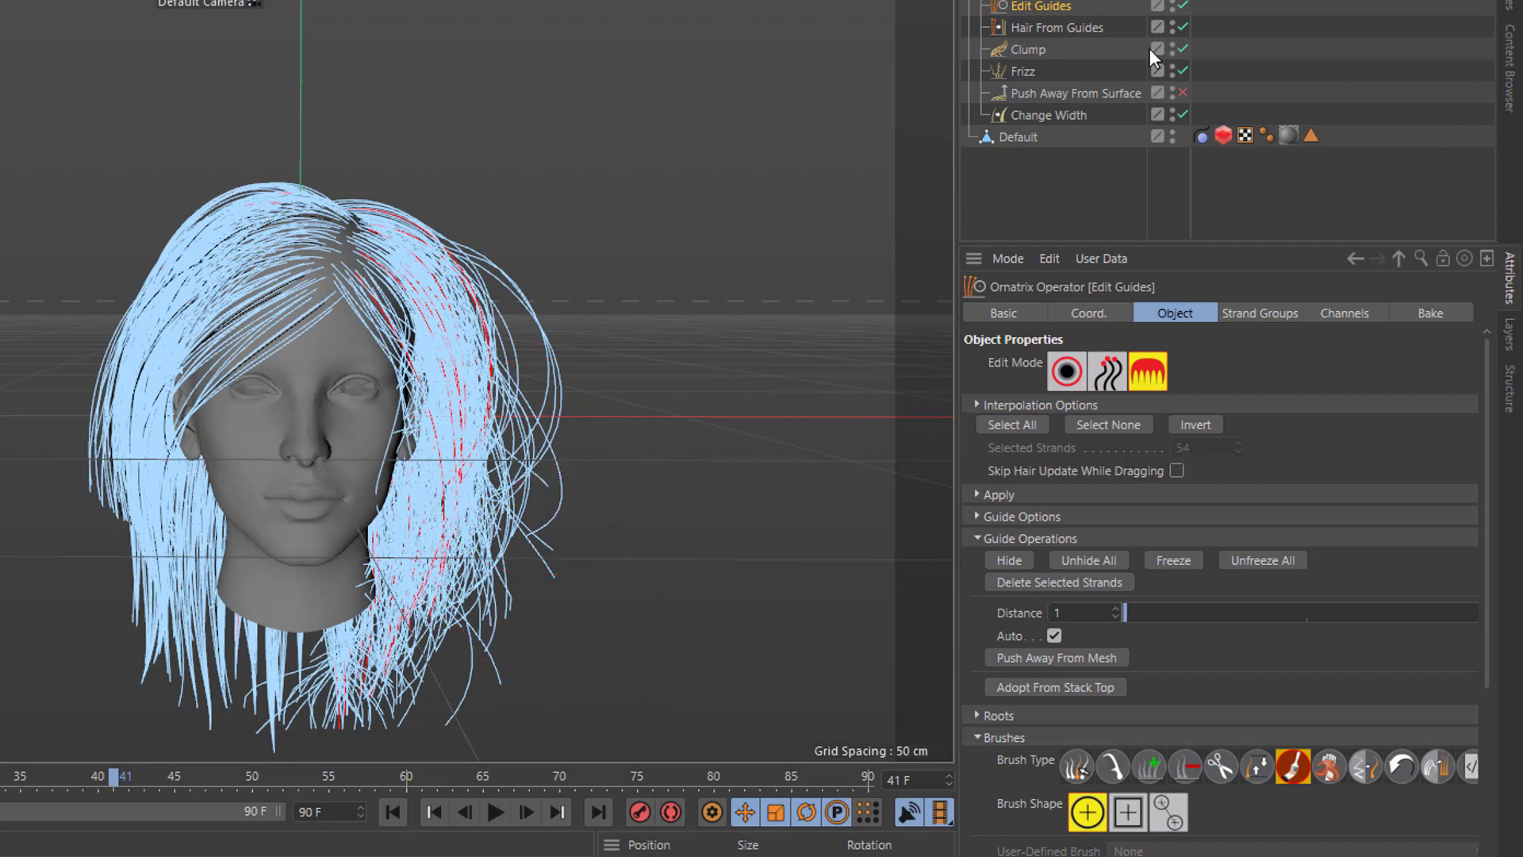
# Set the Frizz operator's Amount Channel to the per-vertex "left side" channel.
pyautogui.click(1021, 72)
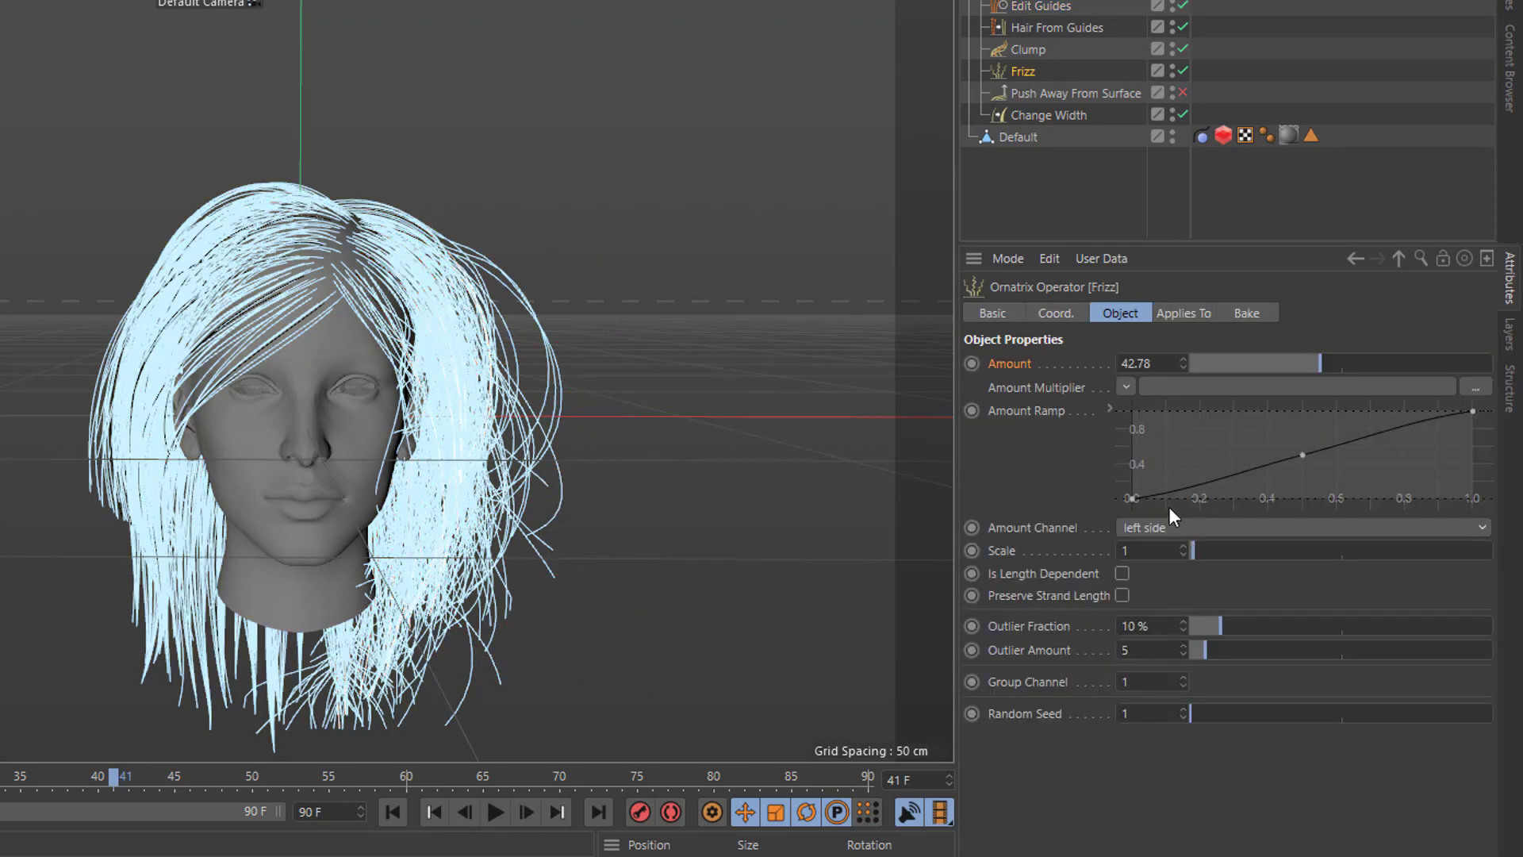
pyautogui.click(1149, 528)
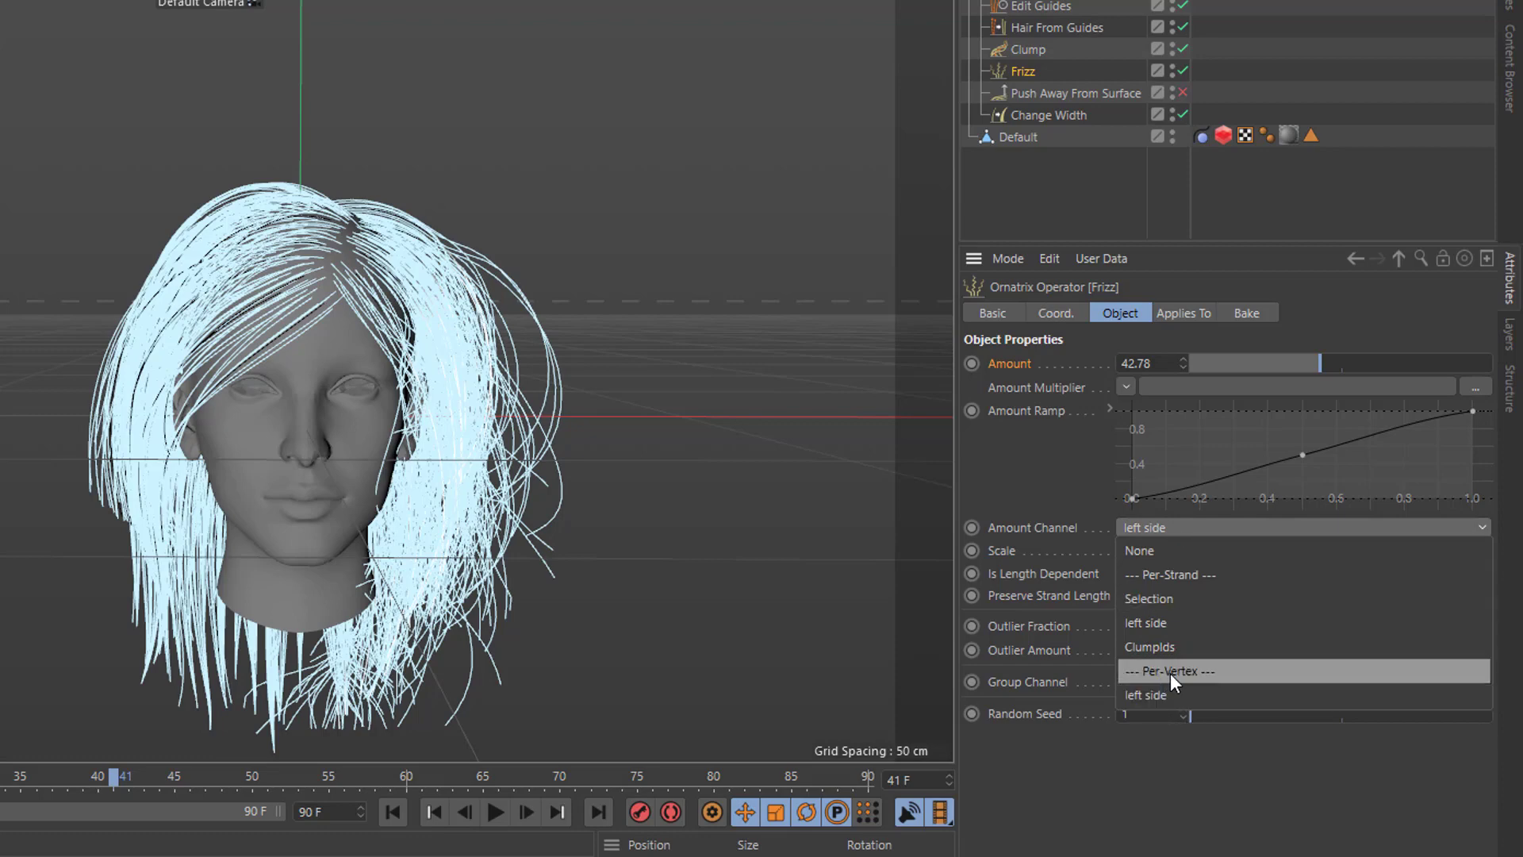
pyautogui.click(1169, 695)
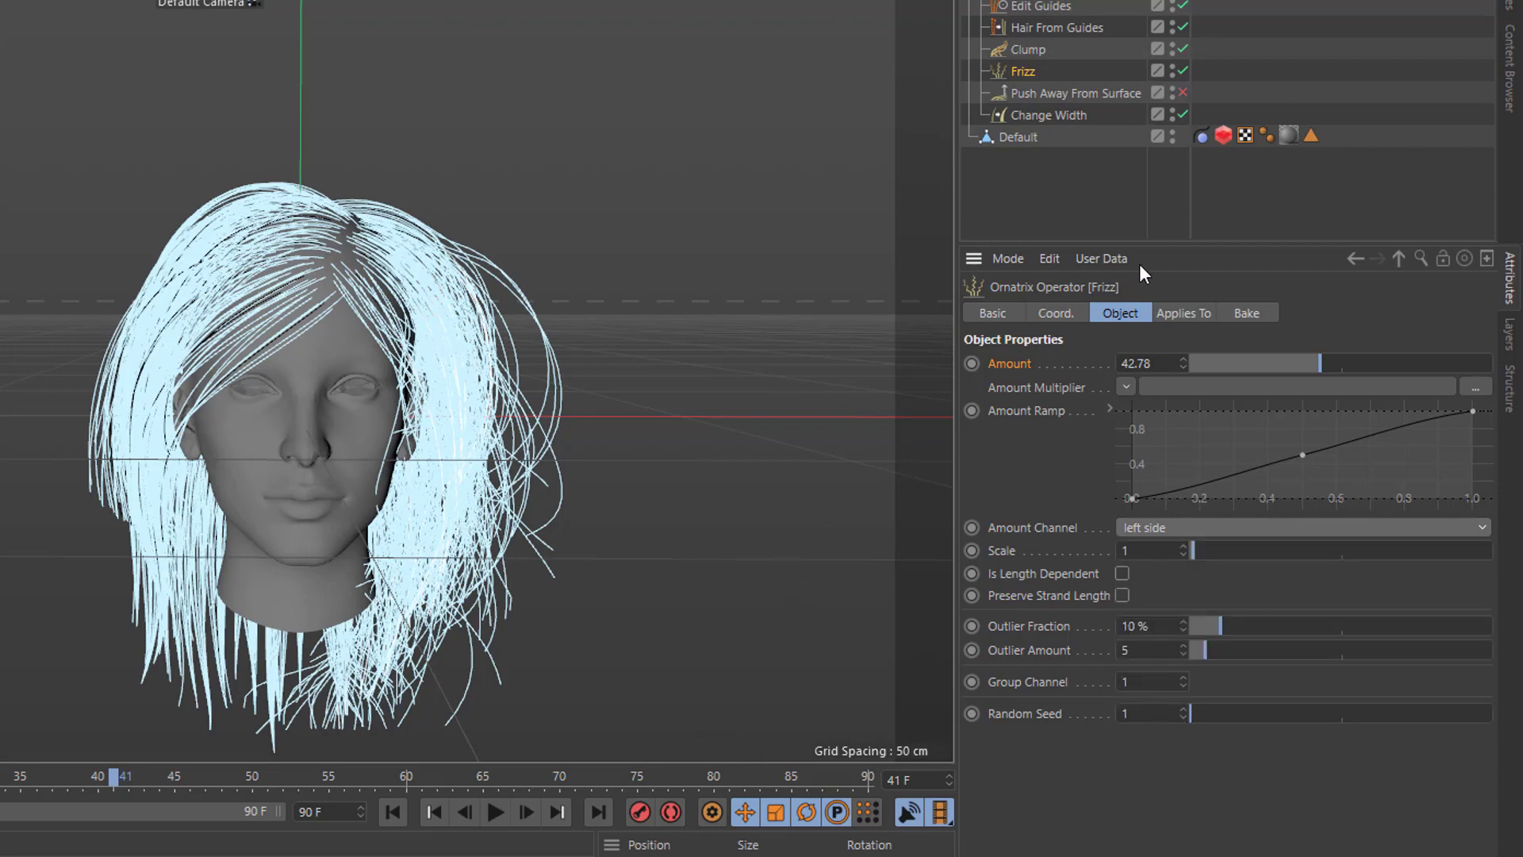
# Set the current value of Edit Guides' per-vertex "left side" channel to 0.56 and paint it along the hair on the head's left side.
pyautogui.click(1032, 6)
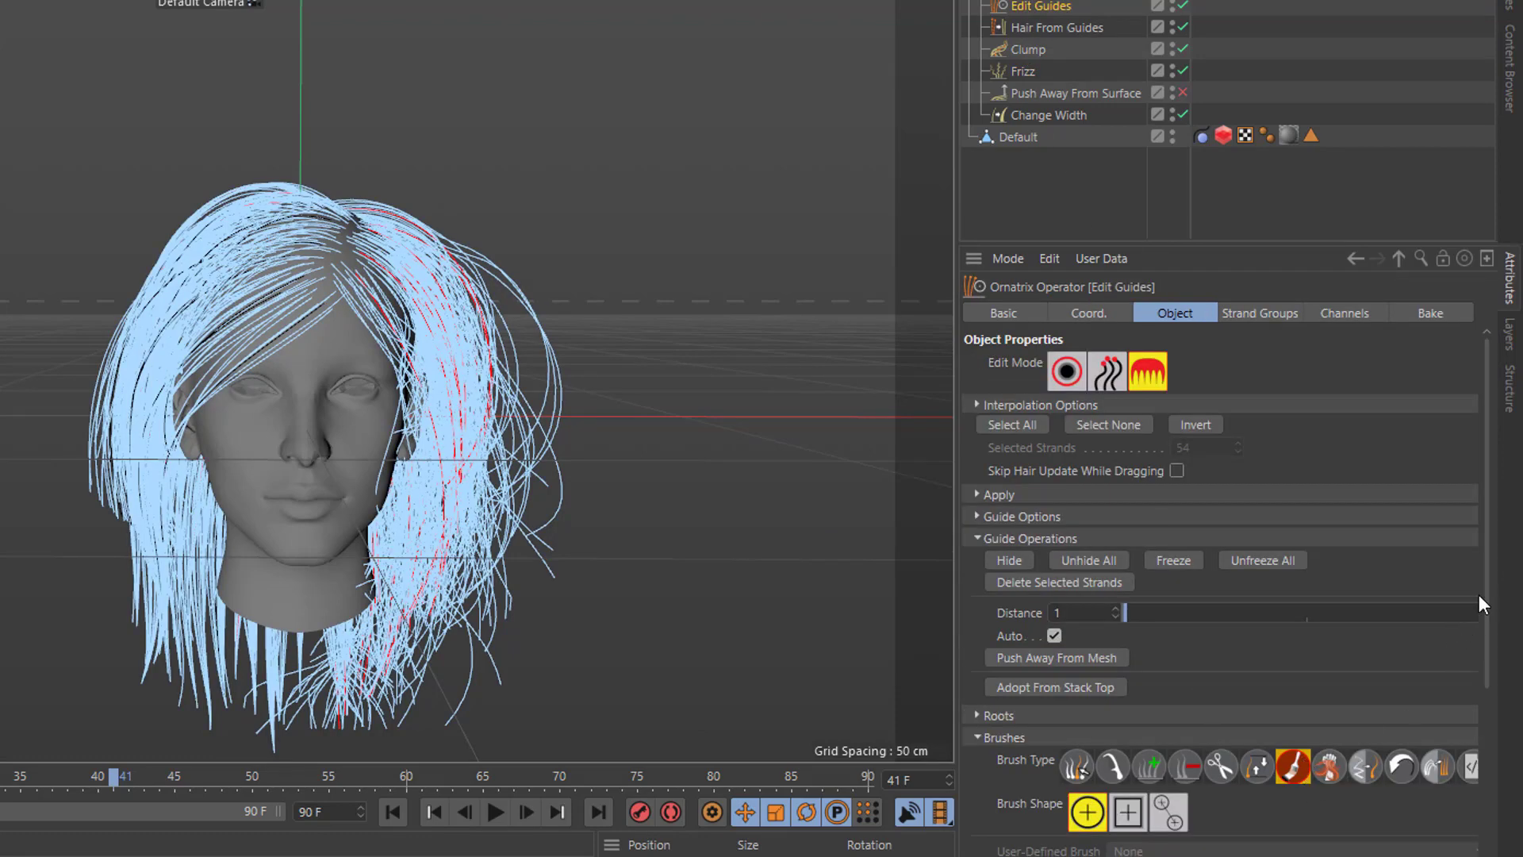
pyautogui.scroll(-3, 1487, 612)
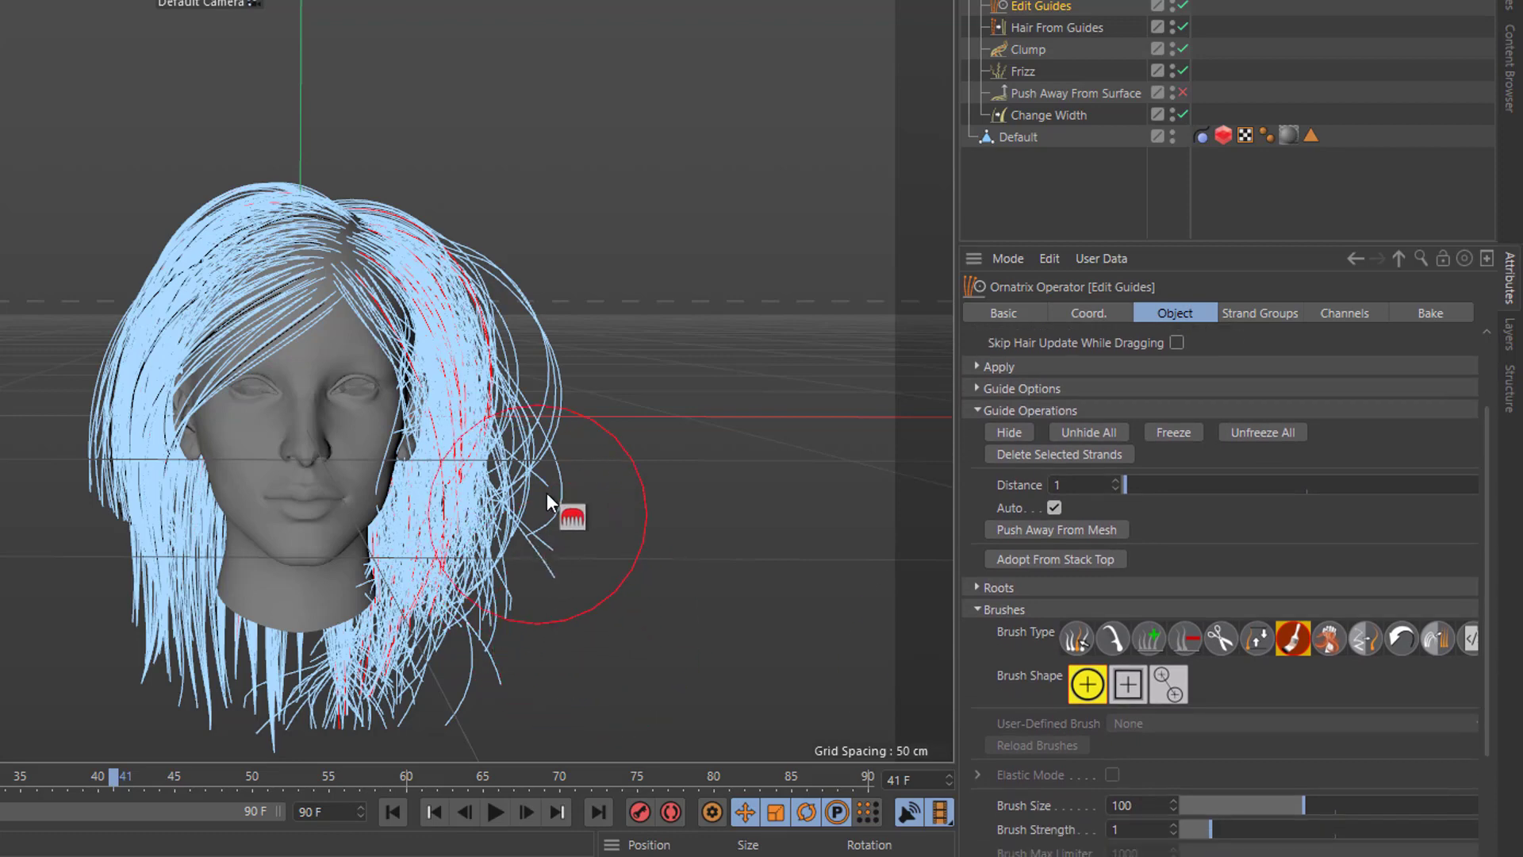
pyautogui.moveTo(444, 629); pyautogui.dragTo(424, 668)
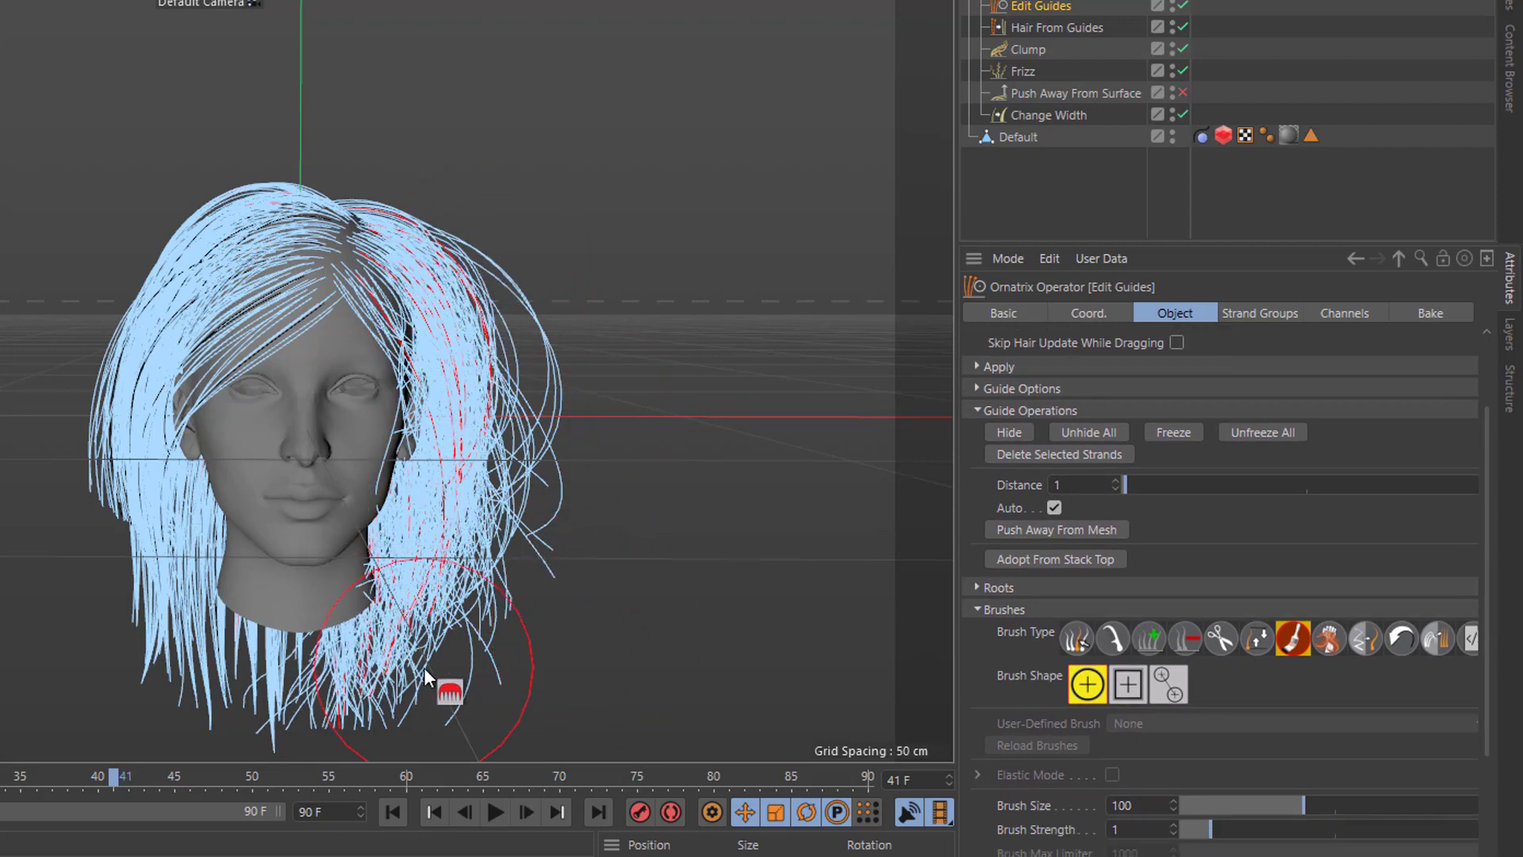
pyautogui.click(1340, 314)
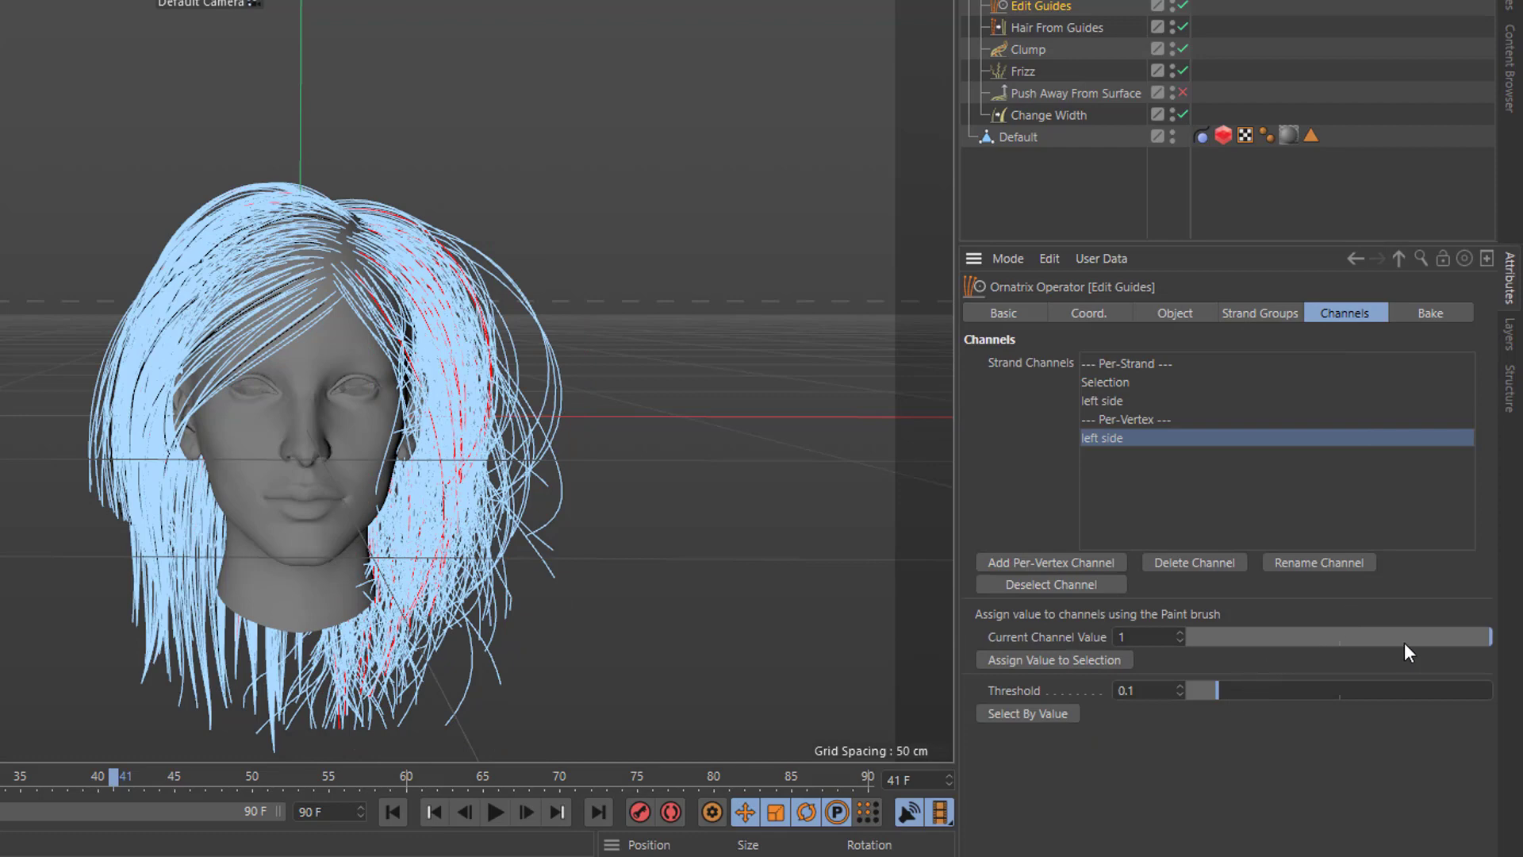
pyautogui.moveTo(1426, 636); pyautogui.dragTo(1358, 636)
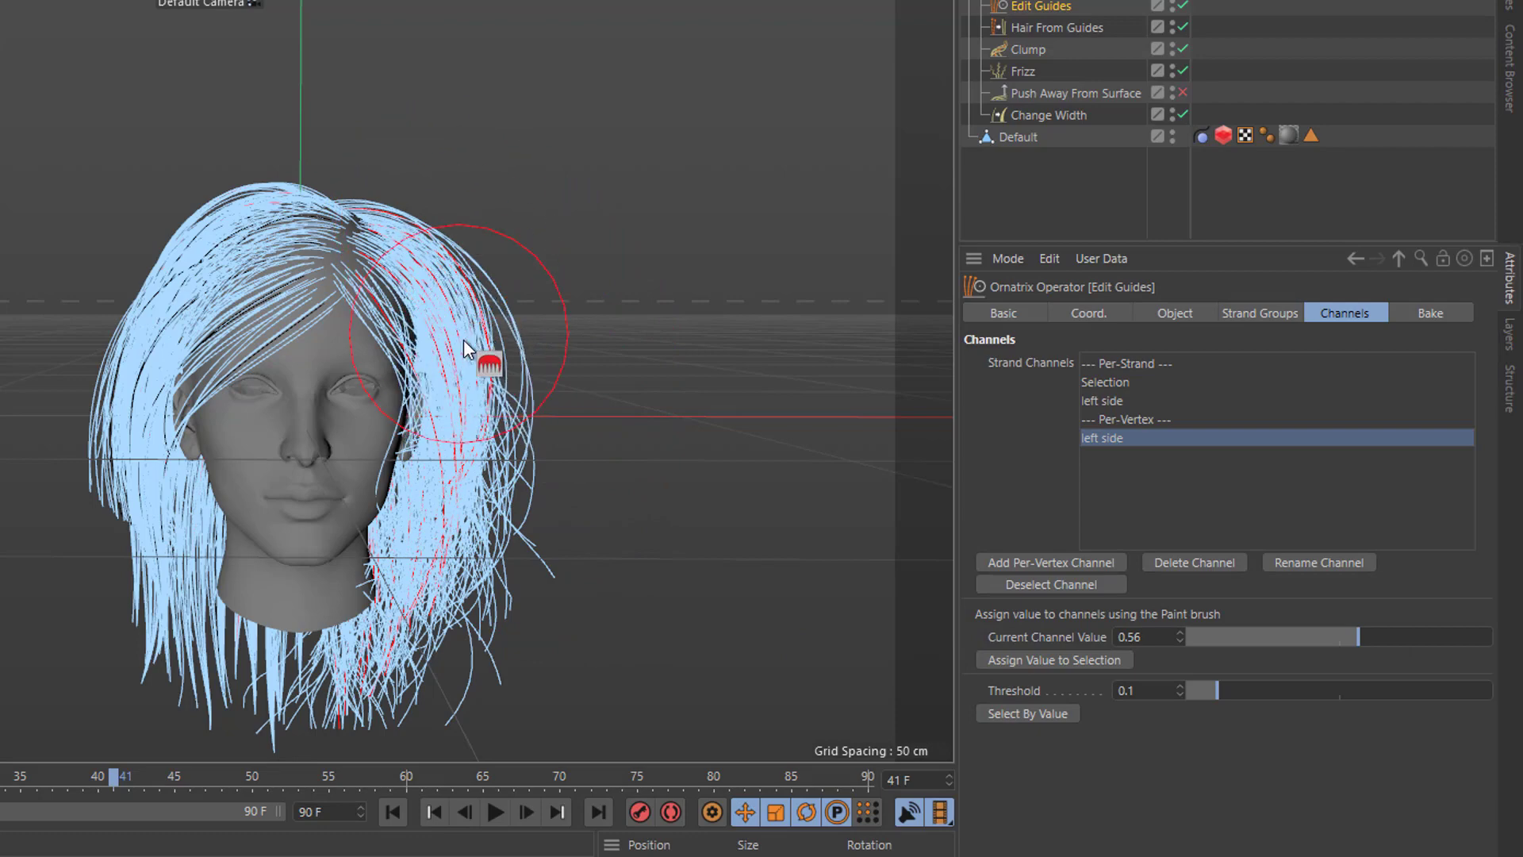
pyautogui.moveTo(547, 583); pyautogui.dragTo(509, 637)
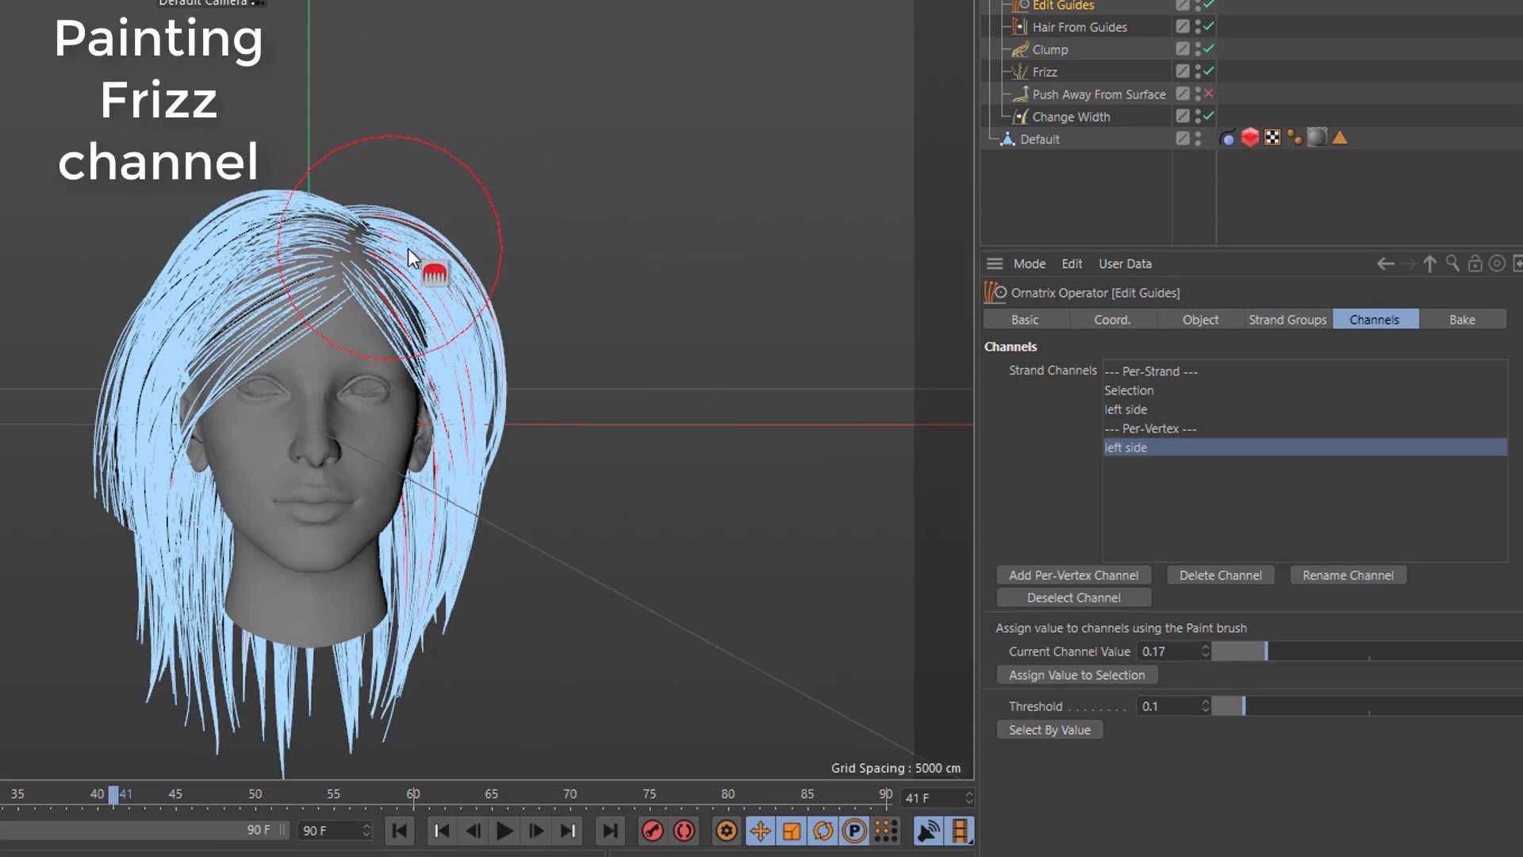
# Set the "left side" channel value to 0.43, paint around the head, and repaint the outer hair on both sides with a lower value.
pyautogui.moveTo(408, 248)
pyautogui.mouseDown()
pyautogui.moveTo(174, 244)
pyautogui.moveTo(146, 298)
pyautogui.moveTo(160, 230)
pyautogui.moveTo(503, 183)
pyautogui.moveTo(179, 349)
pyautogui.moveTo(591, 215)
pyautogui.mouseUp()
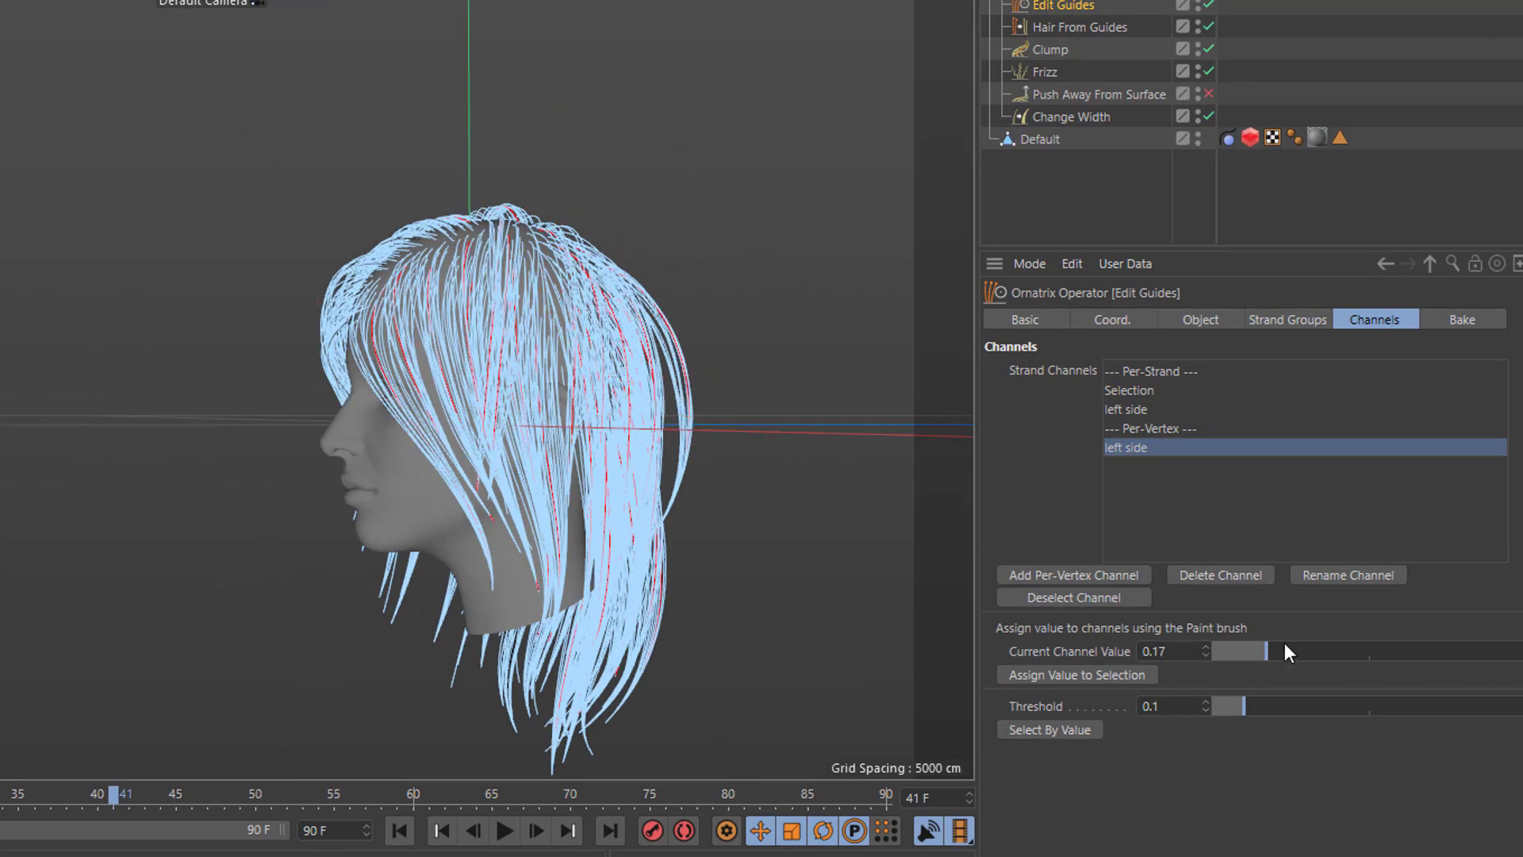
pyautogui.moveTo(1284, 650); pyautogui.dragTo(1347, 650)
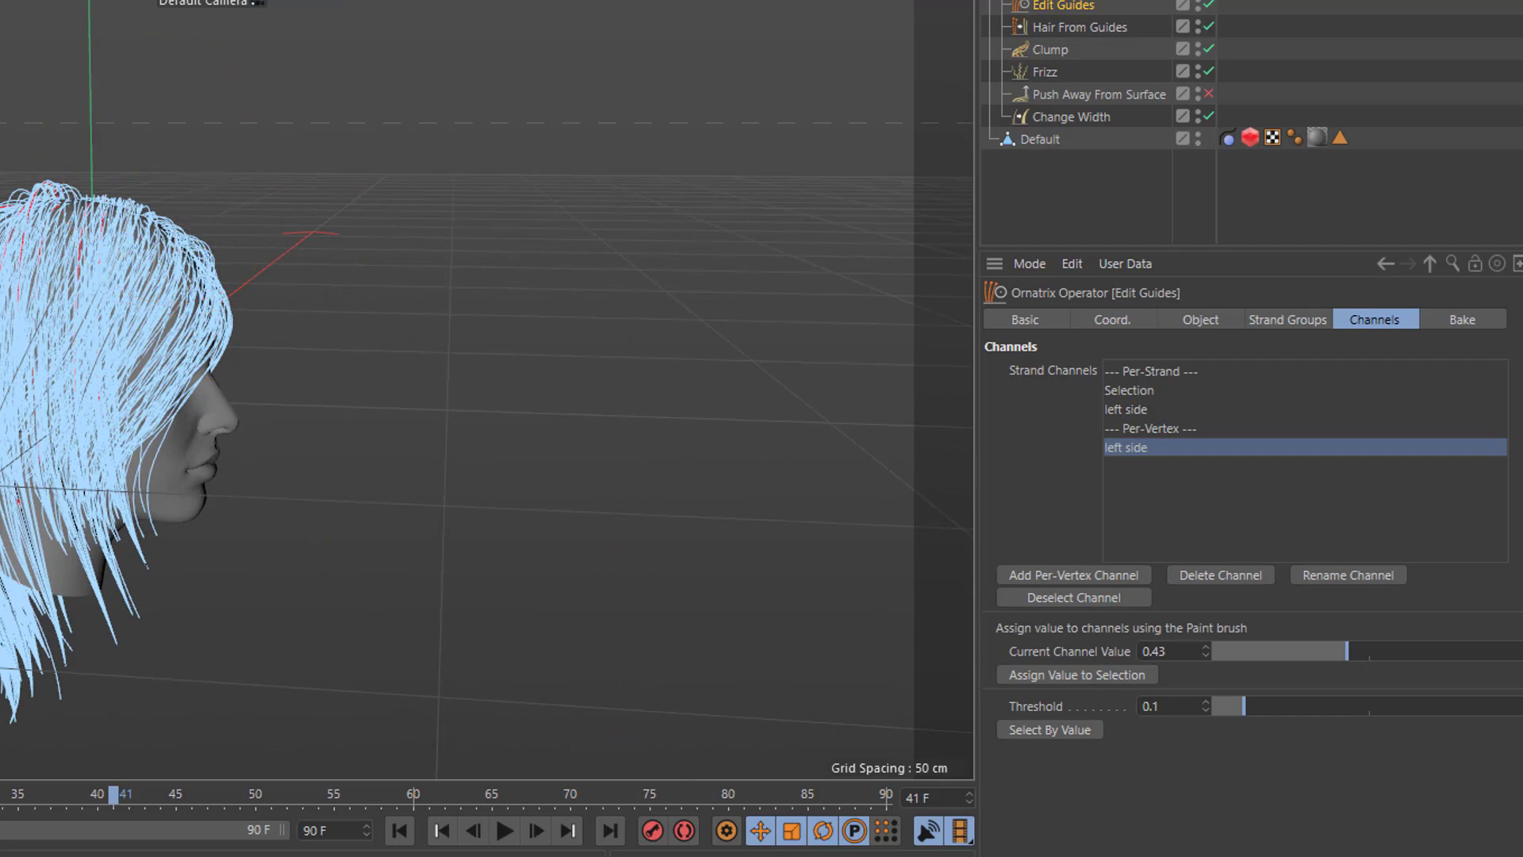
pyautogui.keyDown('alt'); pyautogui.moveTo(143, 437); pyautogui.dragTo(12, 380); pyautogui.keyUp('alt')
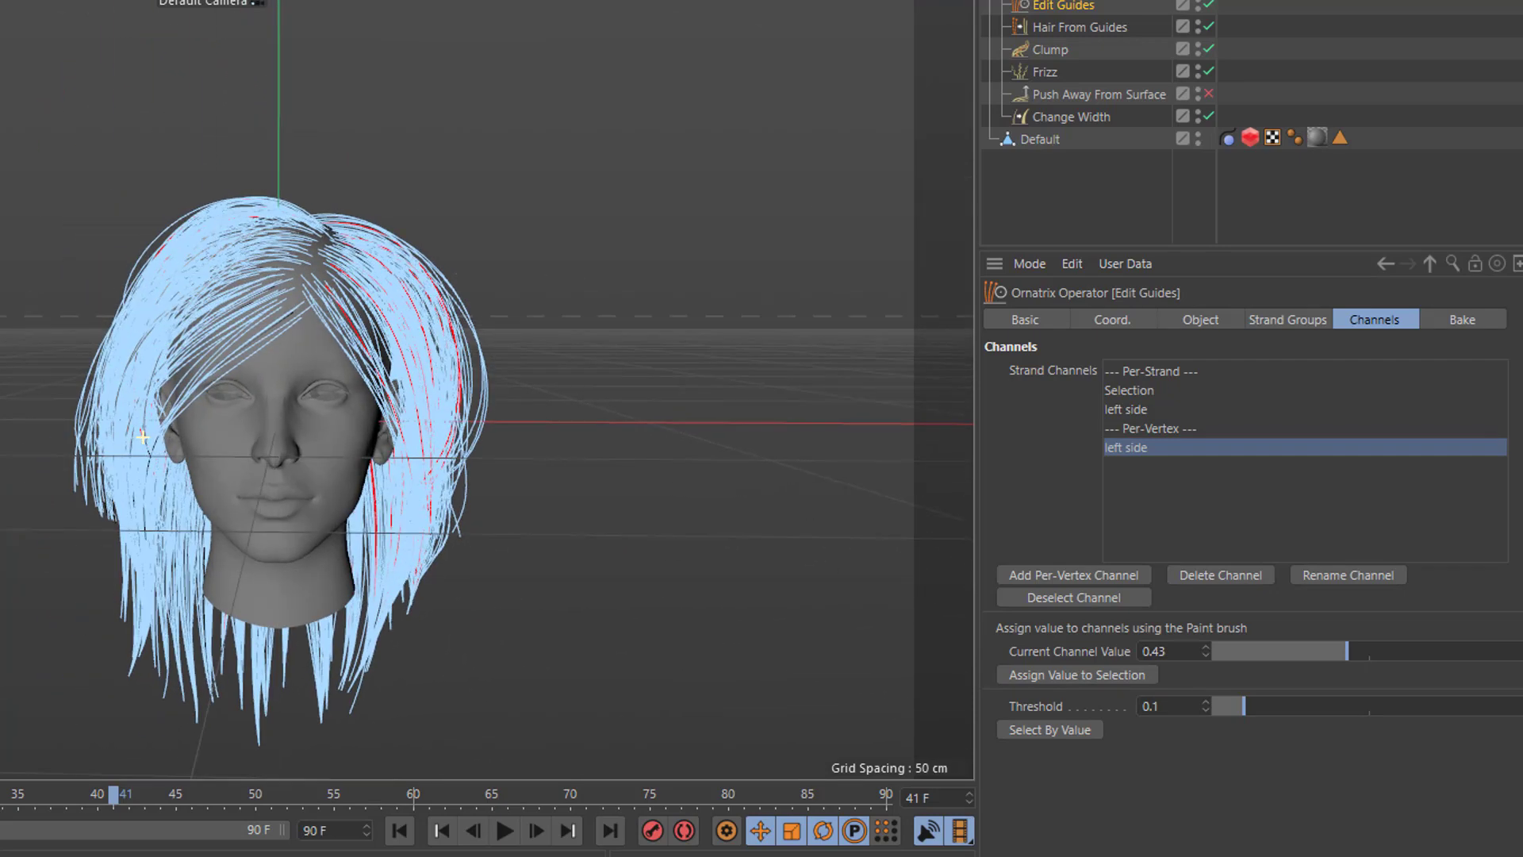
pyautogui.moveTo(1347, 651); pyautogui.dragTo(1150, 644)
pyautogui.moveTo(33, 540); pyautogui.dragTo(89, 483)
pyautogui.moveTo(487, 660)
pyautogui.mouseDown()
pyautogui.moveTo(495, 552)
pyautogui.moveTo(537, 463)
pyautogui.moveTo(558, 273)
pyautogui.moveTo(560, 314)
pyautogui.mouseUp()
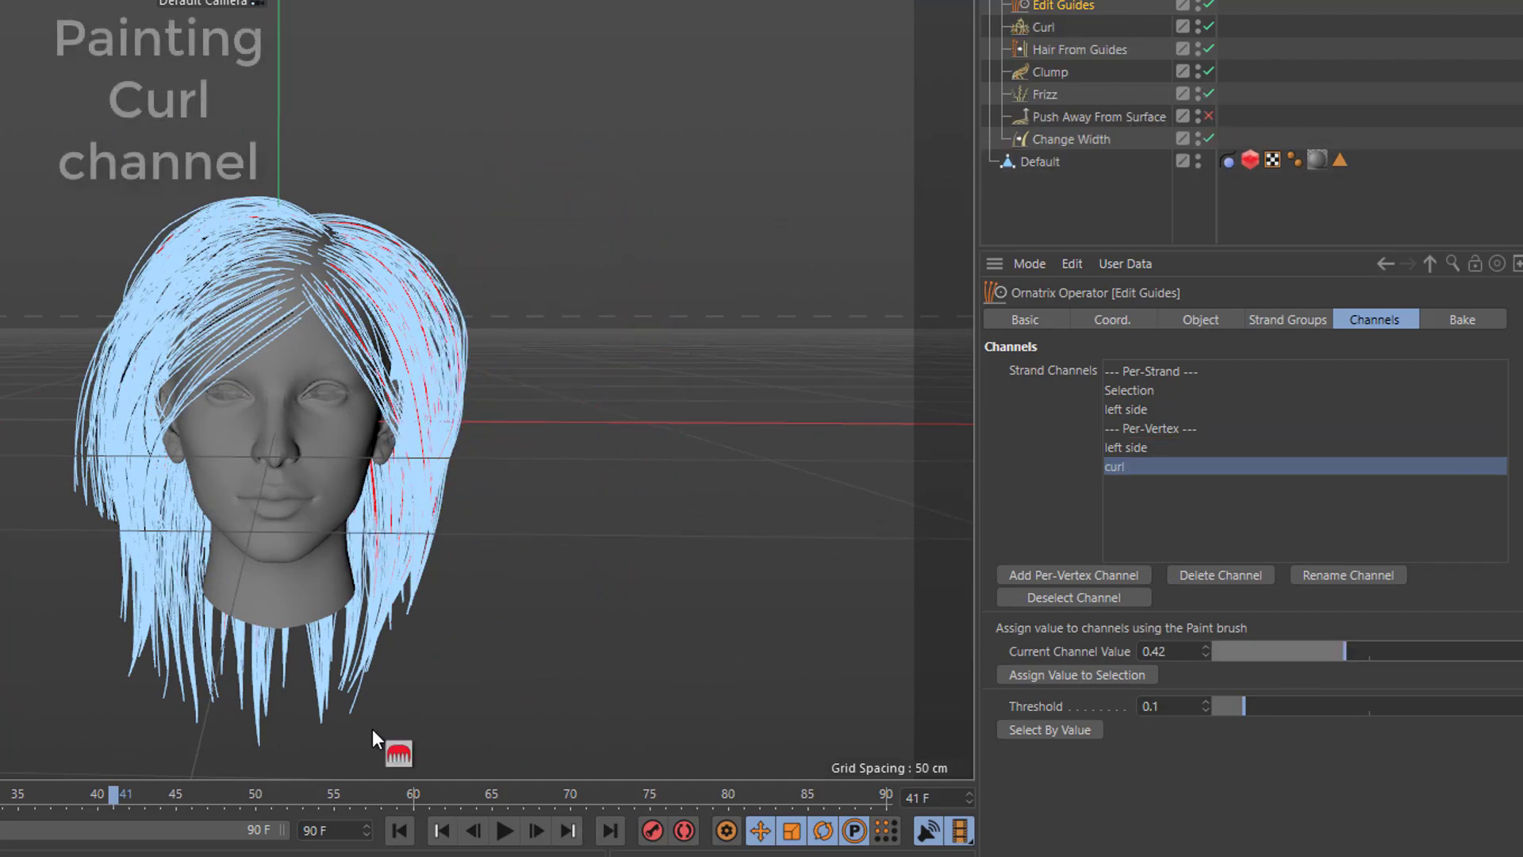
# Paint the per-vertex "curl" channel over the hair lengths around the head with value 0.42, and paint the ends with a higher value.
pyautogui.moveTo(372, 730)
pyautogui.mouseDown()
pyautogui.moveTo(457, 482)
pyautogui.moveTo(291, 697)
pyautogui.moveTo(168, 657)
pyautogui.moveTo(65, 523)
pyautogui.moveTo(63, 446)
pyautogui.moveTo(155, 440)
pyautogui.moveTo(143, 529)
pyautogui.mouseUp()
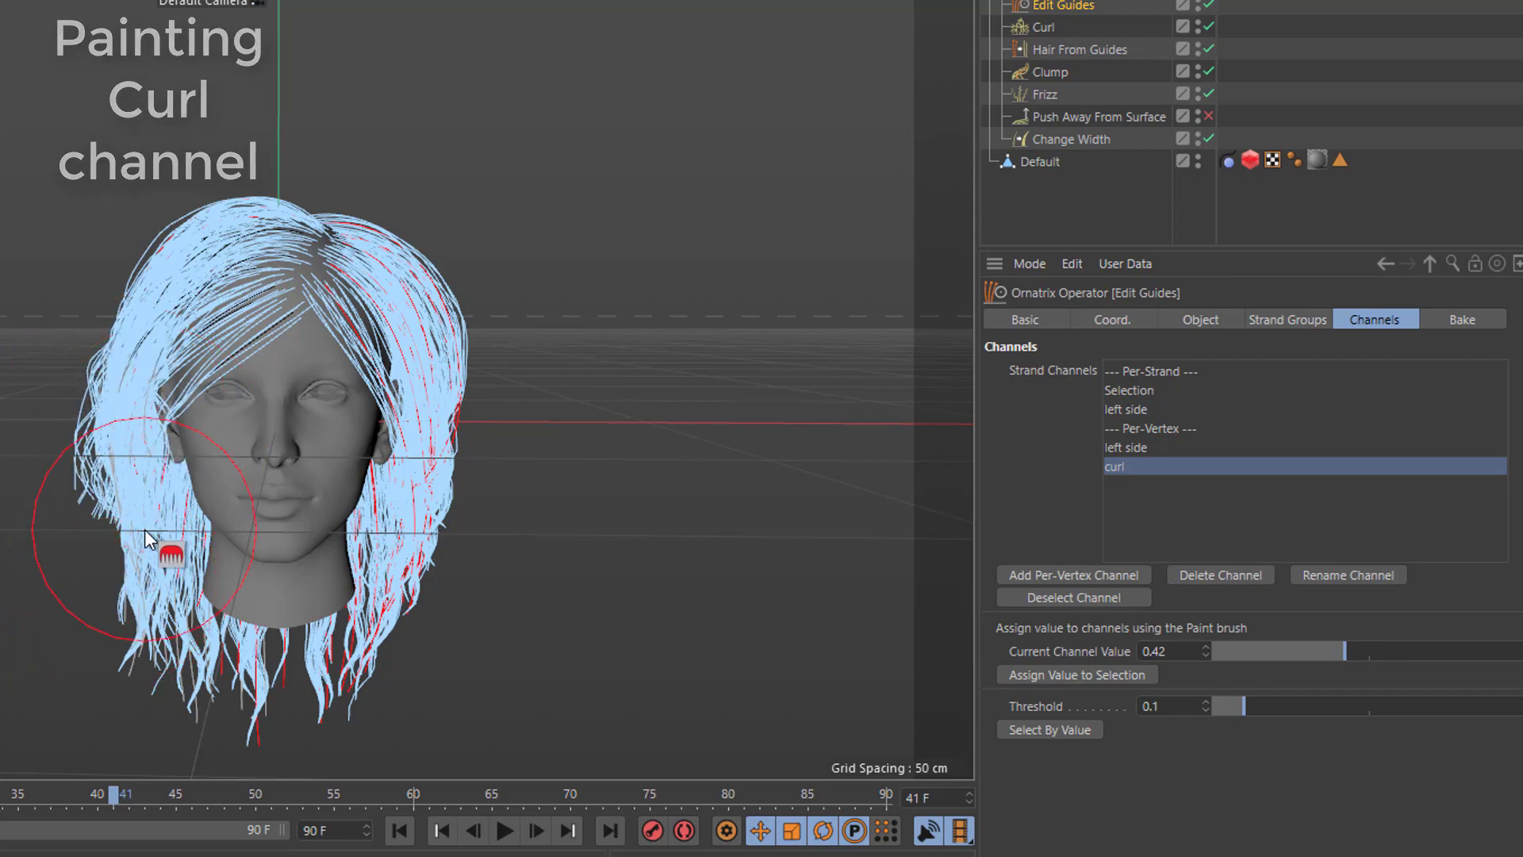
pyautogui.keyDown('alt'); pyautogui.moveTo(259, 568); pyautogui.dragTo(486, 564); pyautogui.keyUp('alt')
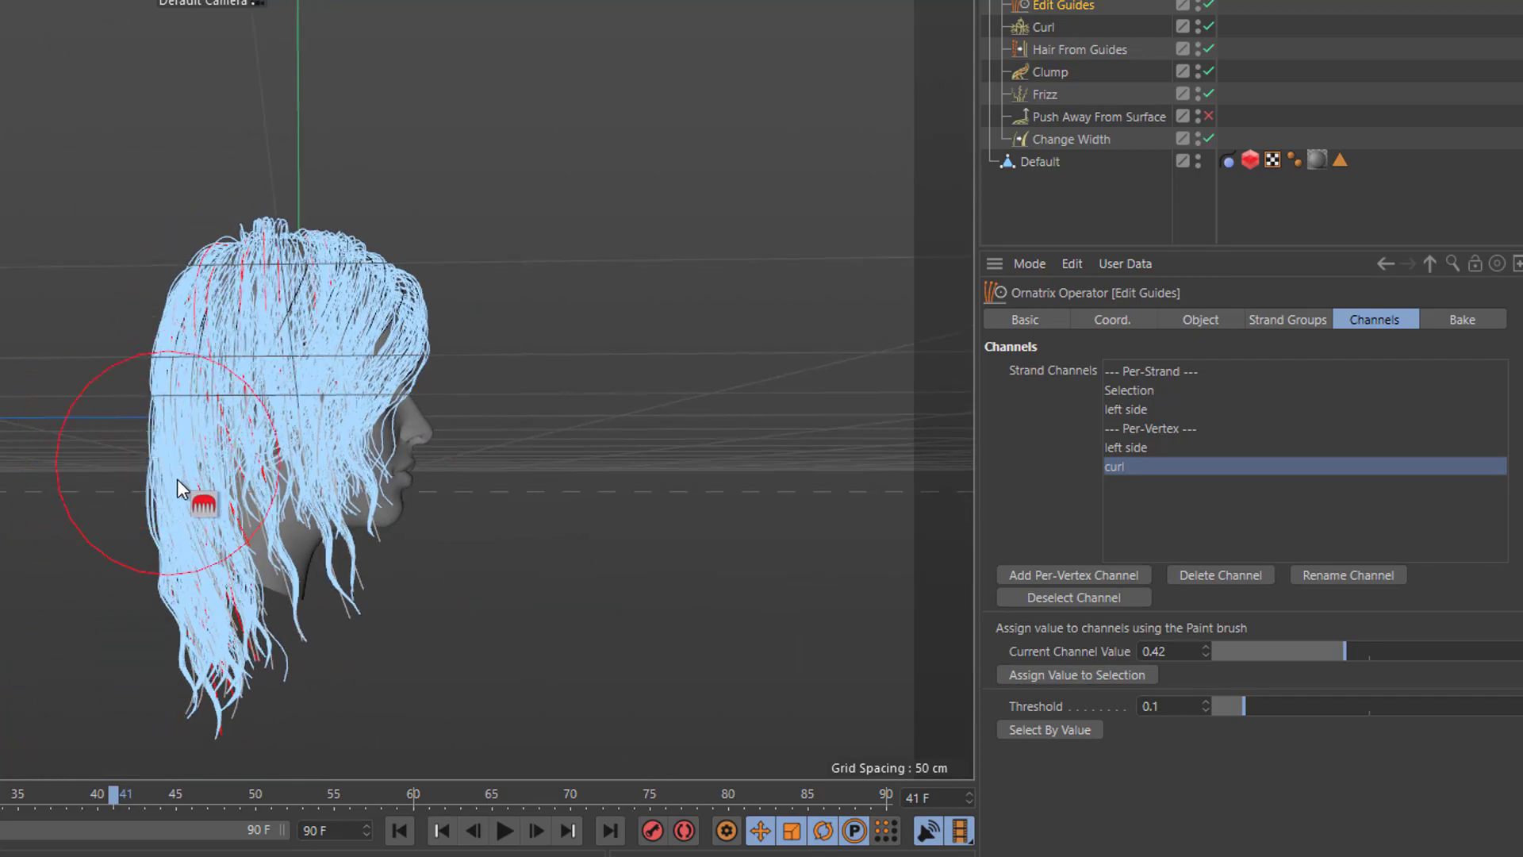
pyautogui.moveTo(222, 682)
pyautogui.keyDown('alt'); pyautogui.mouseDown()
pyautogui.moveTo(71, 721)
pyautogui.moveTo(88, 698)
pyautogui.mouseUp(); pyautogui.keyUp('alt')
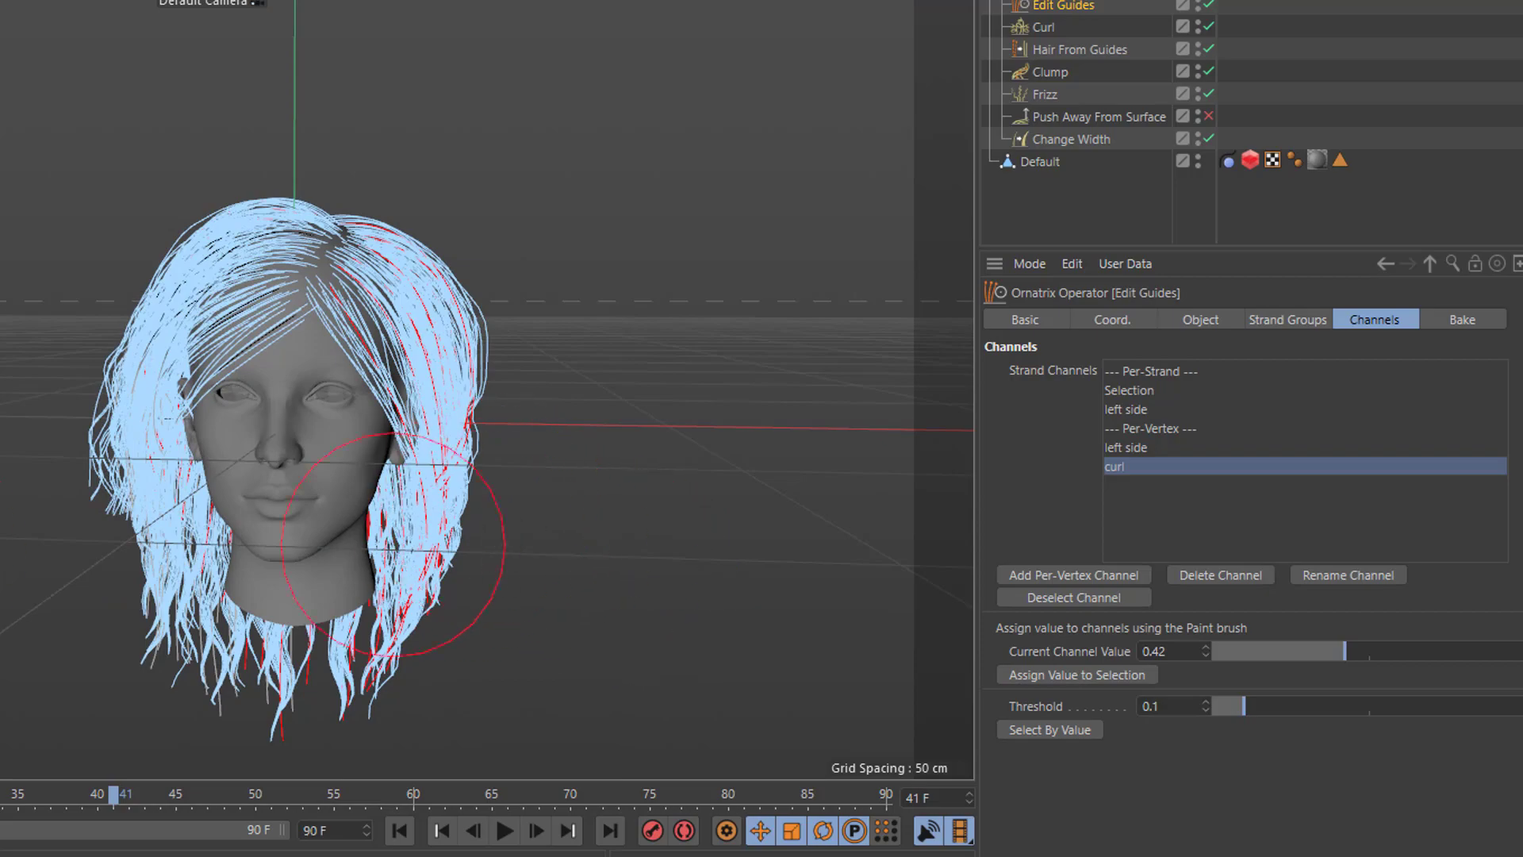
pyautogui.moveTo(401, 730)
pyautogui.keyDown('alt'); pyautogui.mouseDown()
pyautogui.moveTo(527, 644)
pyautogui.moveTo(507, 634)
pyautogui.mouseUp(); pyautogui.keyUp('alt')
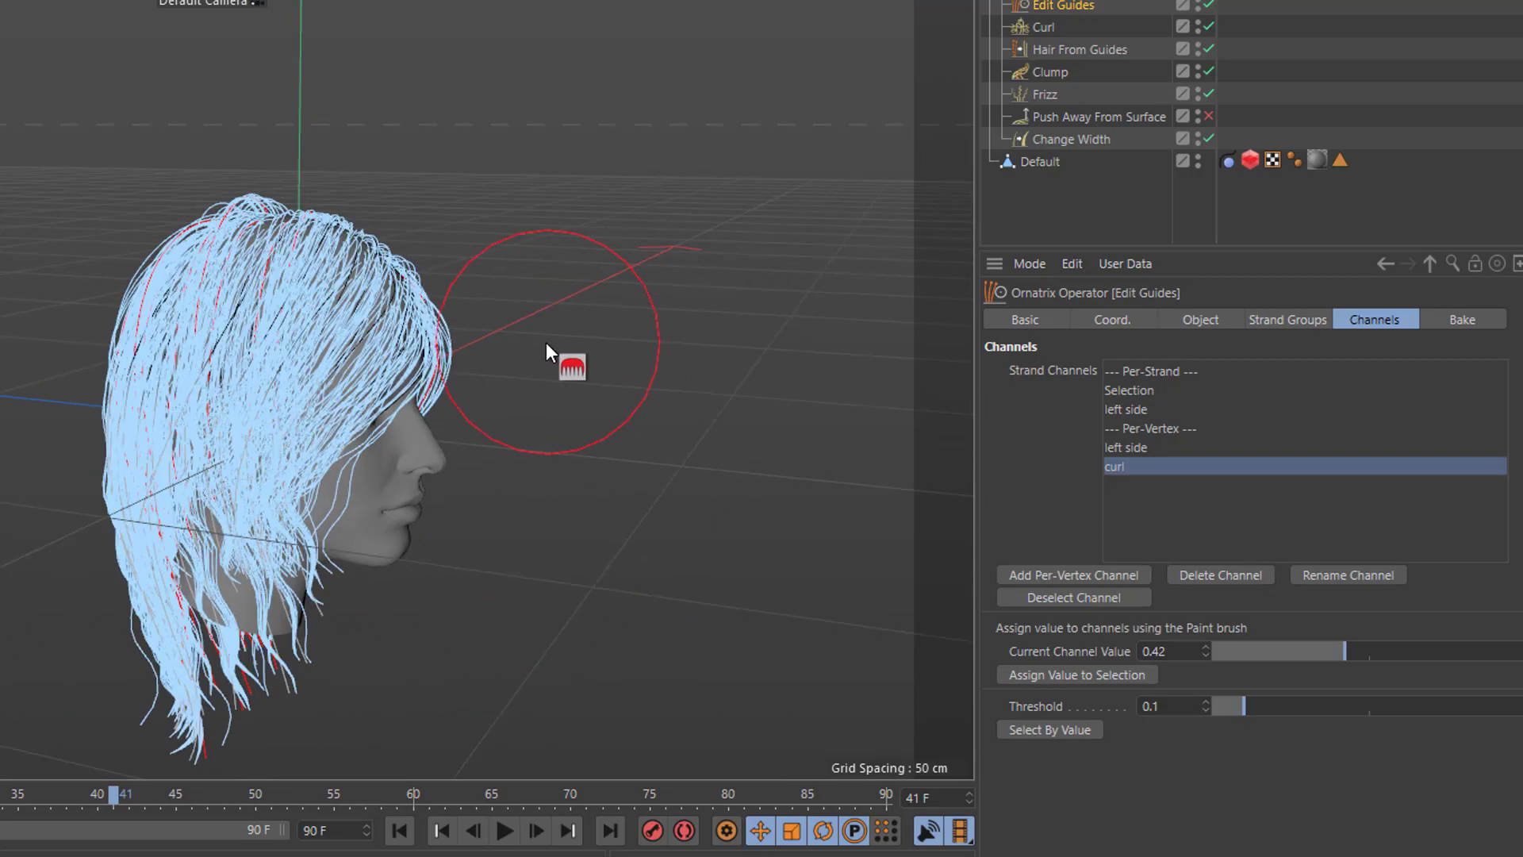
pyautogui.click(1409, 649)
pyautogui.keyDown('alt'); pyautogui.moveTo(365, 716); pyautogui.dragTo(415, 704); pyautogui.keyUp('alt')
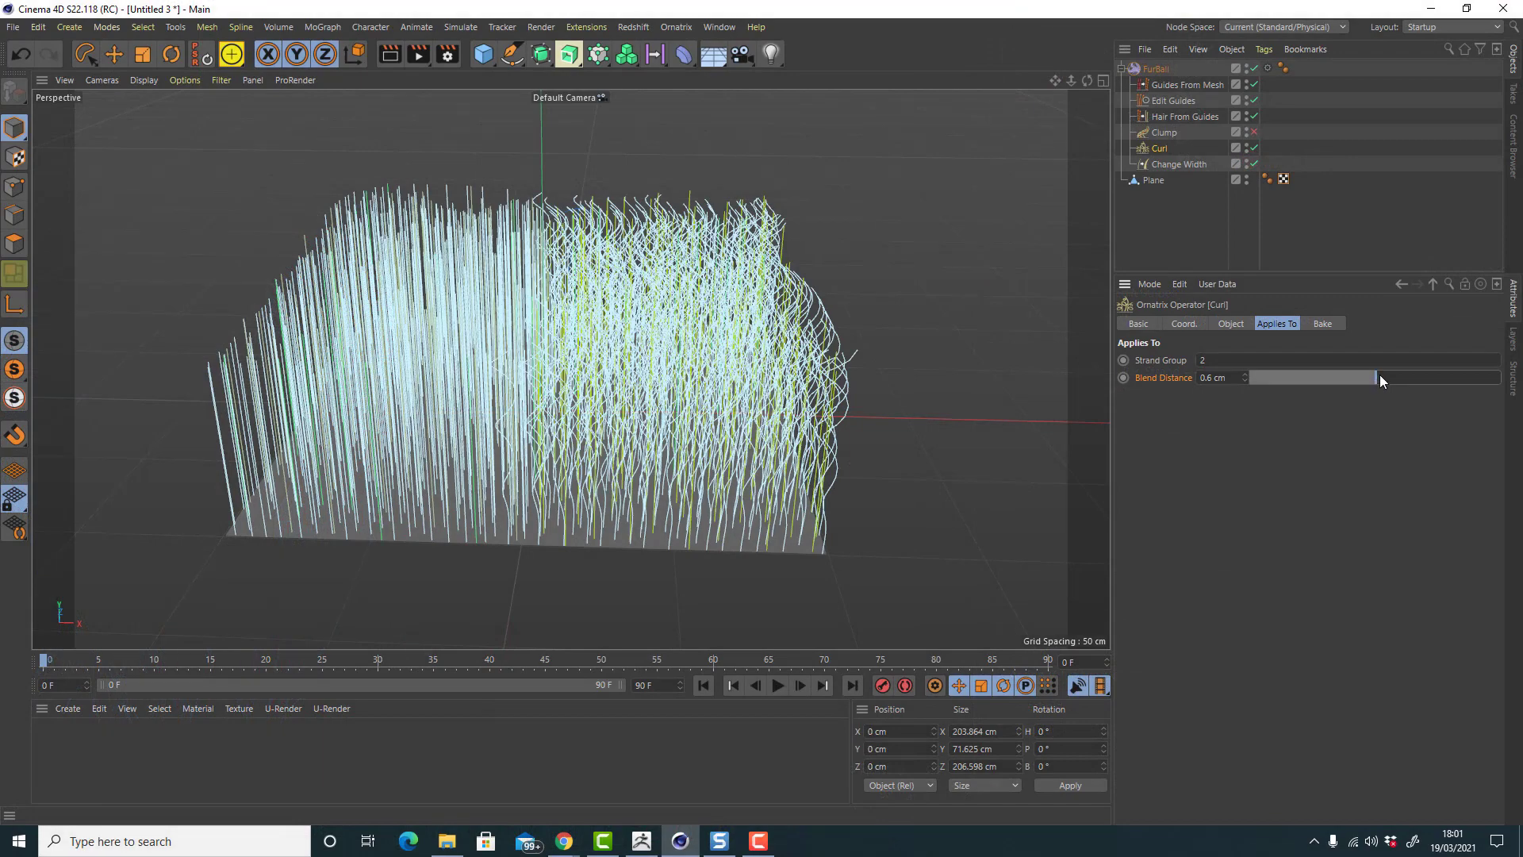
# Raise the Curl operator's Blend Distance for strand group 2 above 0.6 cm and view the rendered fur from another angle.
pyautogui.moveTo(1379, 375); pyautogui.dragTo(1460, 363)
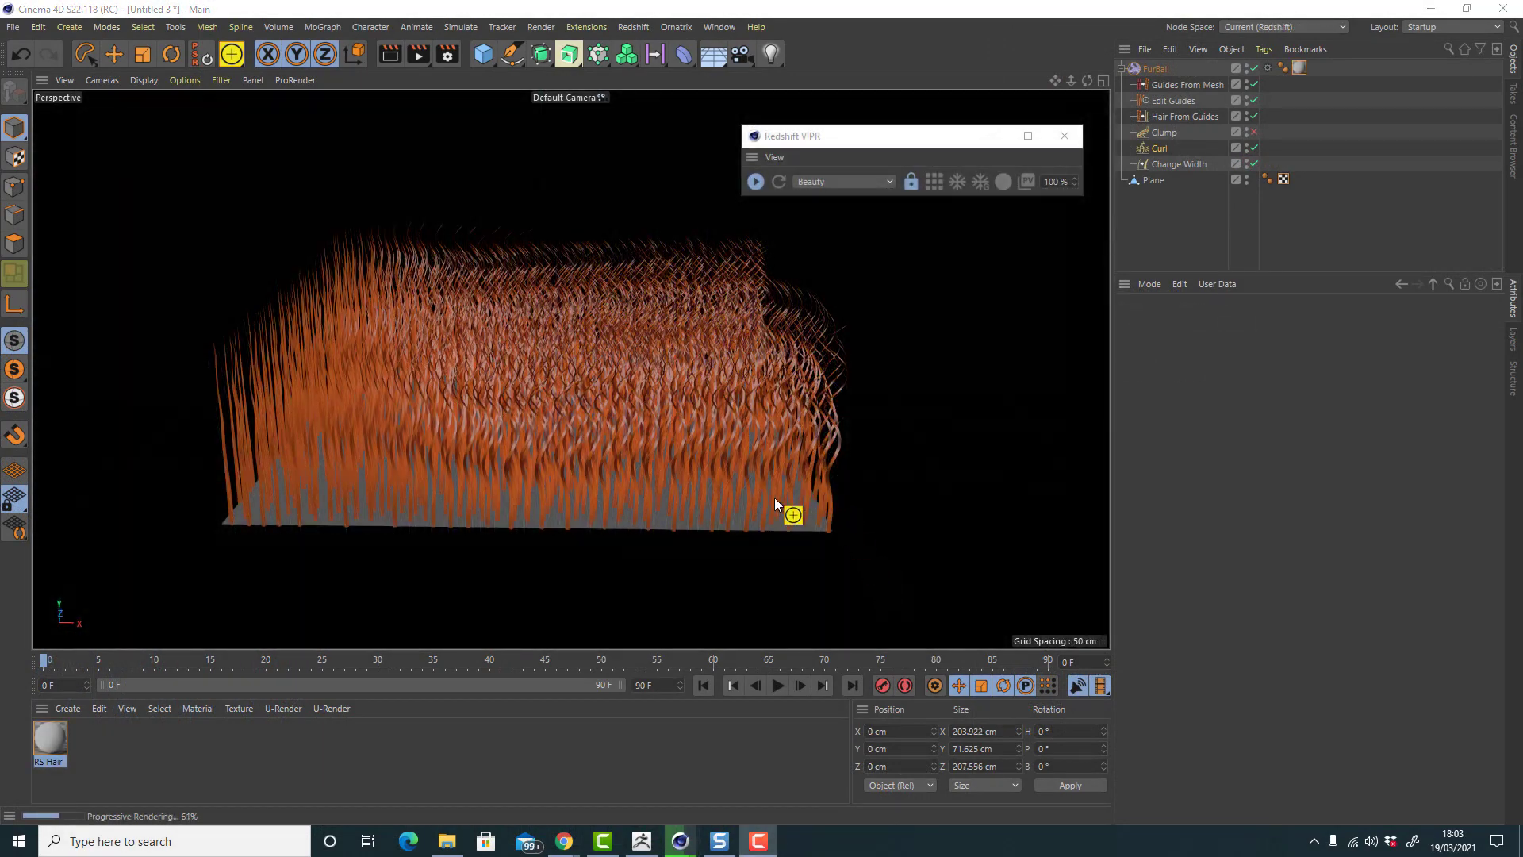
pyautogui.keyDown('alt'); pyautogui.moveTo(774, 499); pyautogui.dragTo(902, 500); pyautogui.keyUp('alt')
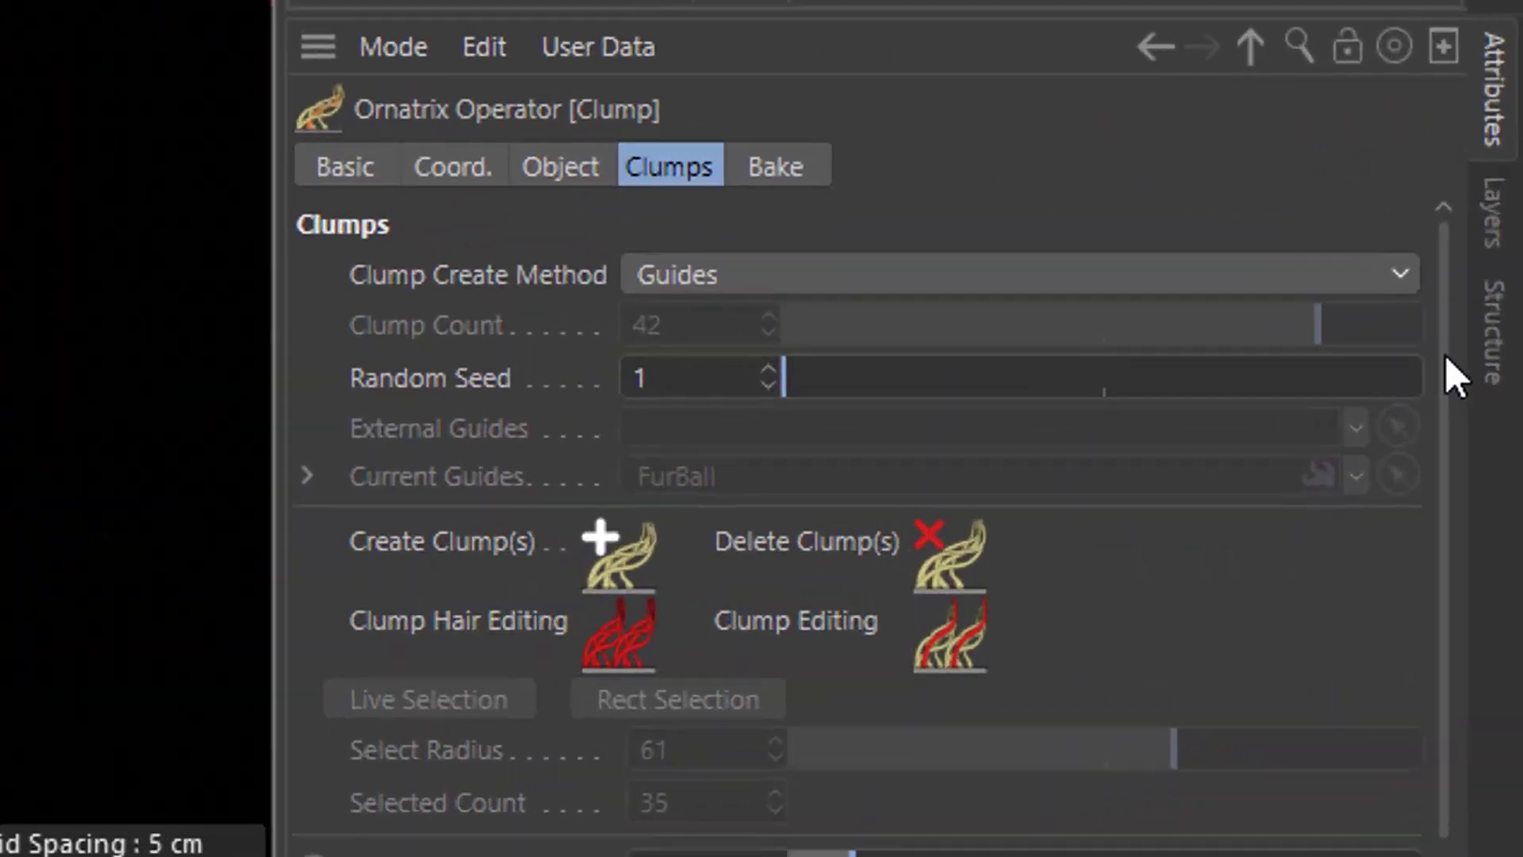
# Enable Clump Editing on the Clump operator, select clumps on the hair, and create a clump with Clump Count set to 1.
pyautogui.moveTo(1444, 353); pyautogui.dragTo(1464, 458)
pyautogui.click(945, 465)
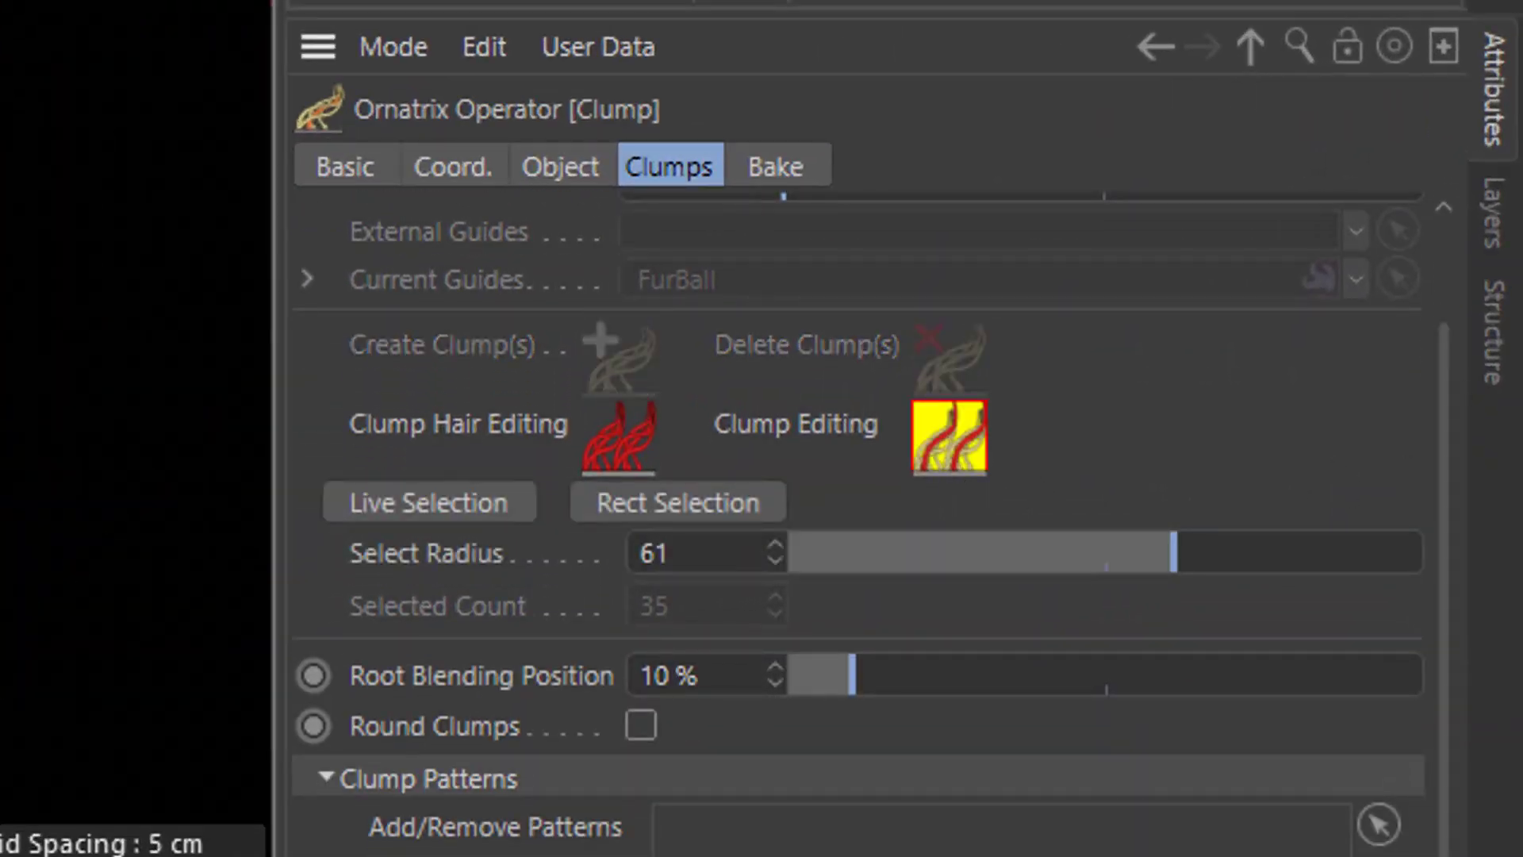
pyautogui.click(1, 48)
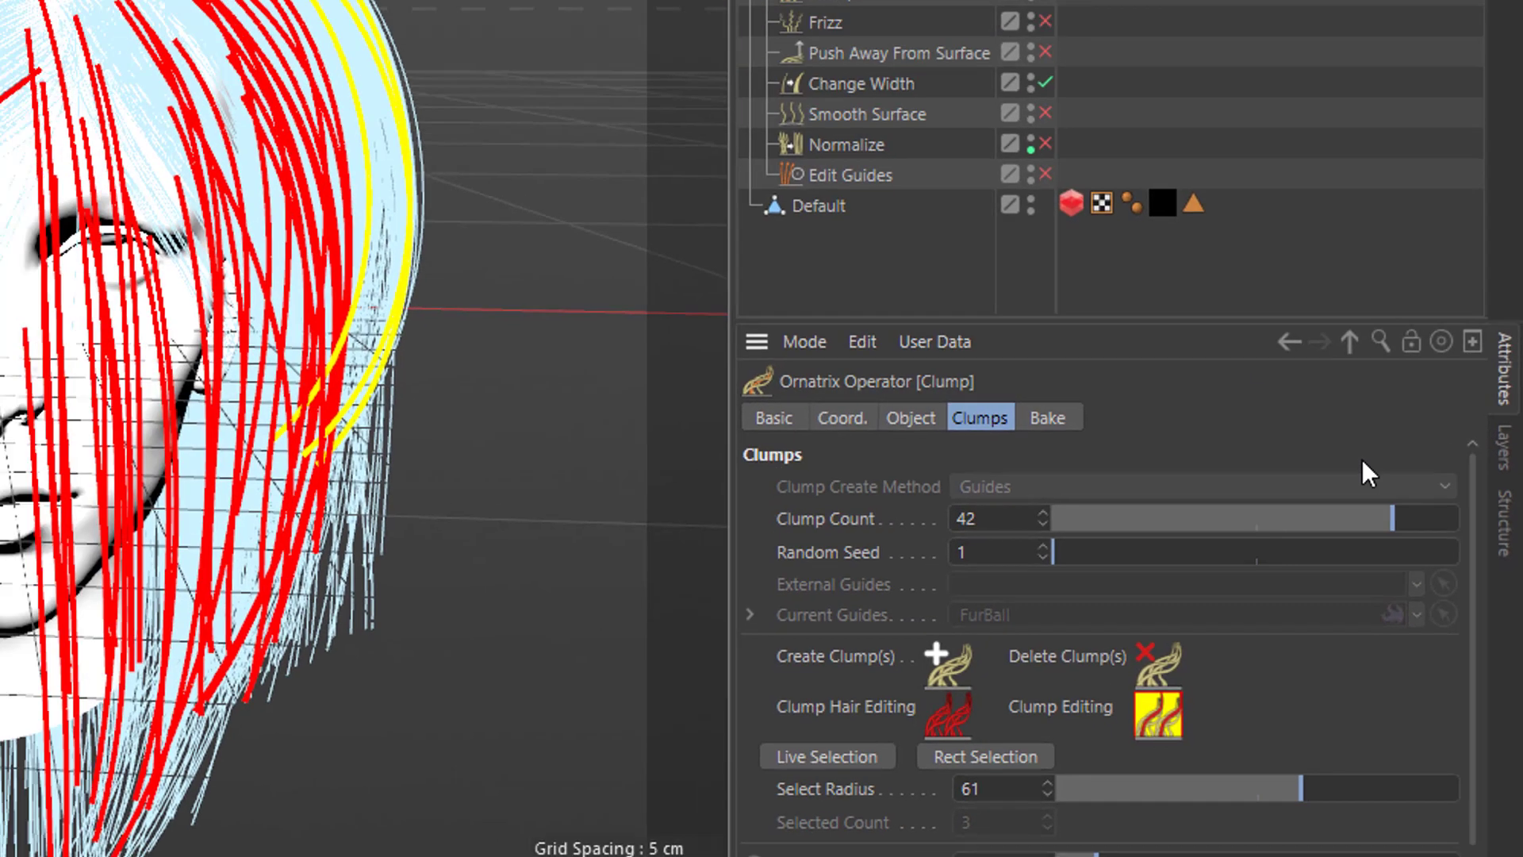
pyautogui.moveTo(1364, 520); pyautogui.dragTo(903, 530)
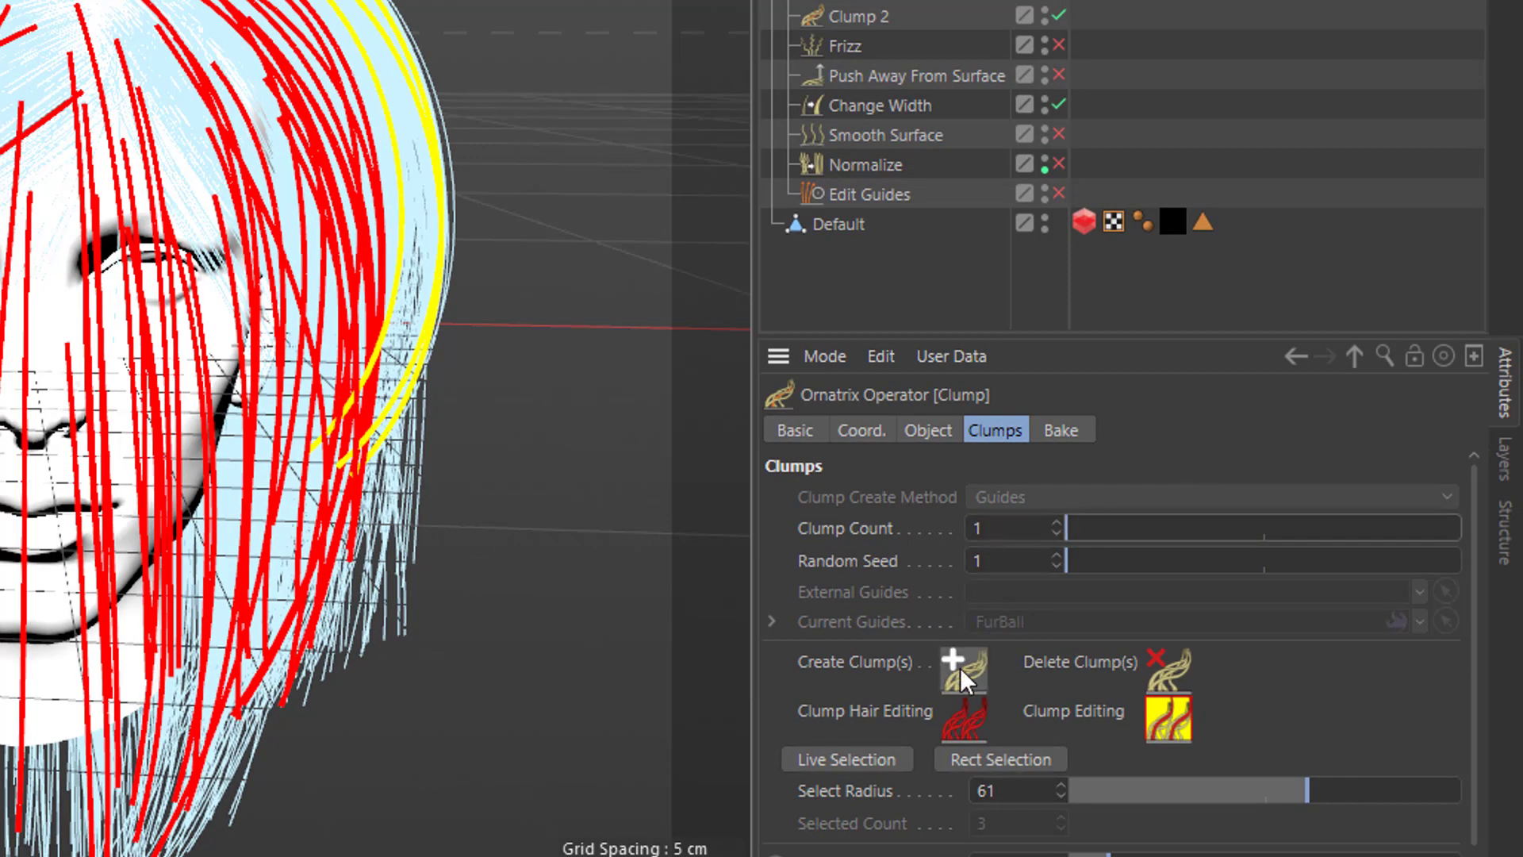
pyautogui.click(960, 668)
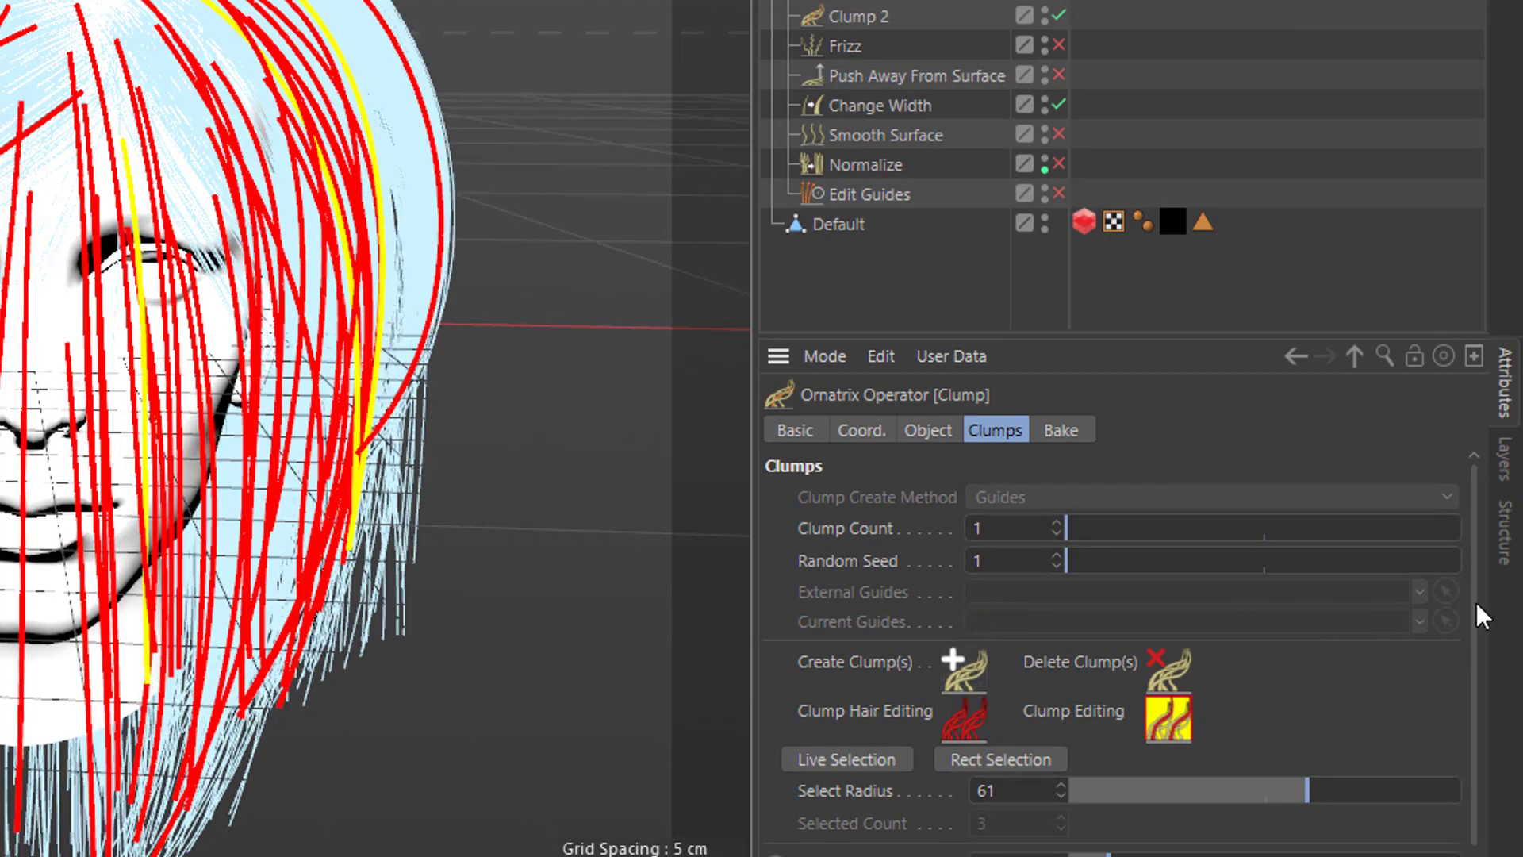
# Switch the Clump operator to Clump Hair Editing and create clumps from the selected hairs with Clump Count set to 2.
pyautogui.moveTo(1477, 602); pyautogui.dragTo(1456, 660)
pyautogui.click(963, 588)
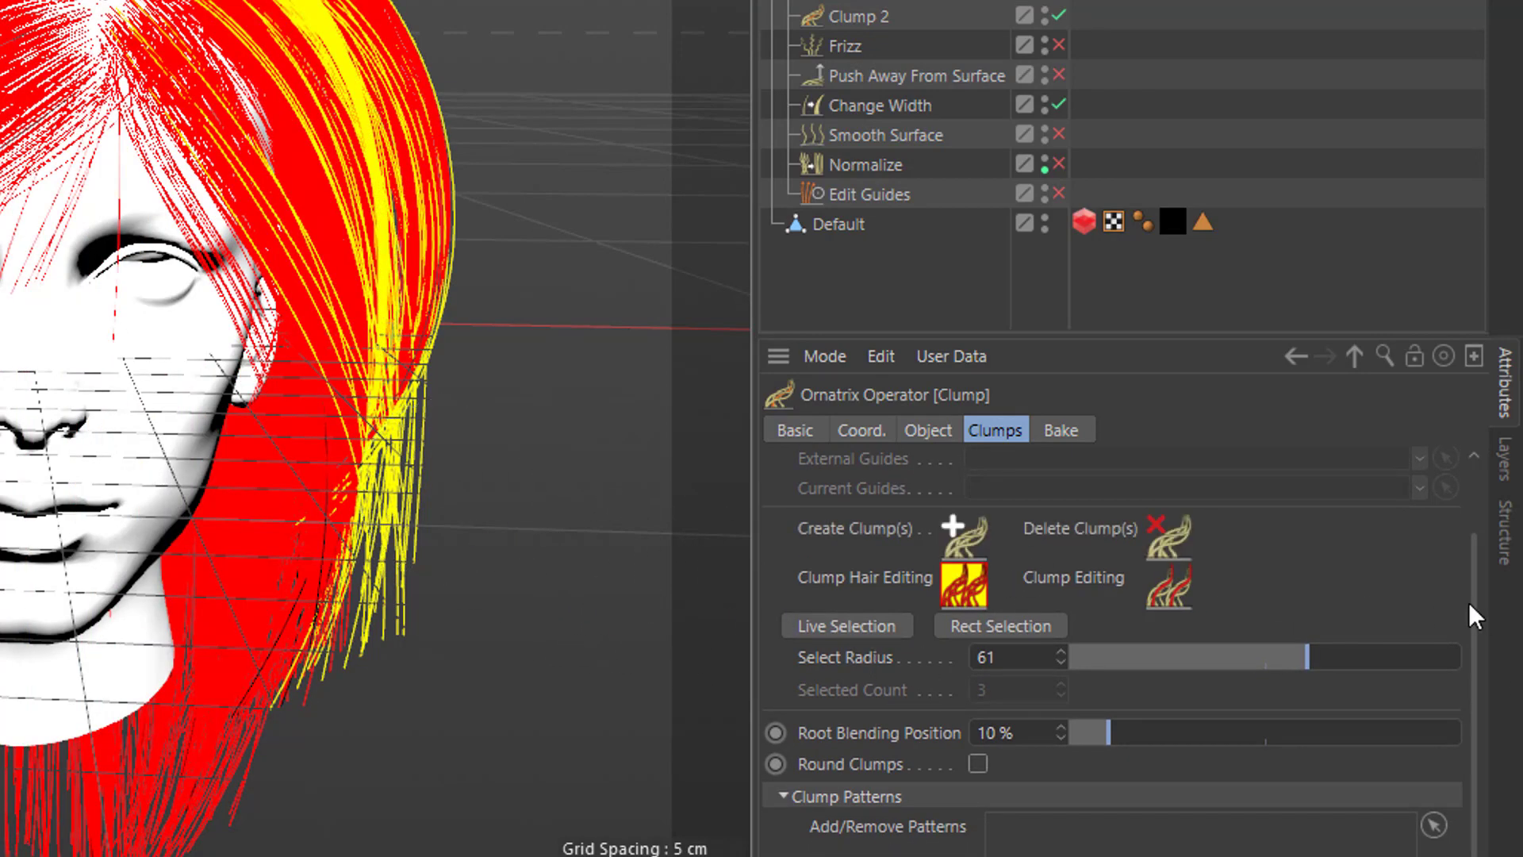
pyautogui.moveTo(1468, 602); pyautogui.dragTo(1469, 456)
pyautogui.click(1077, 525)
pyautogui.click(965, 665)
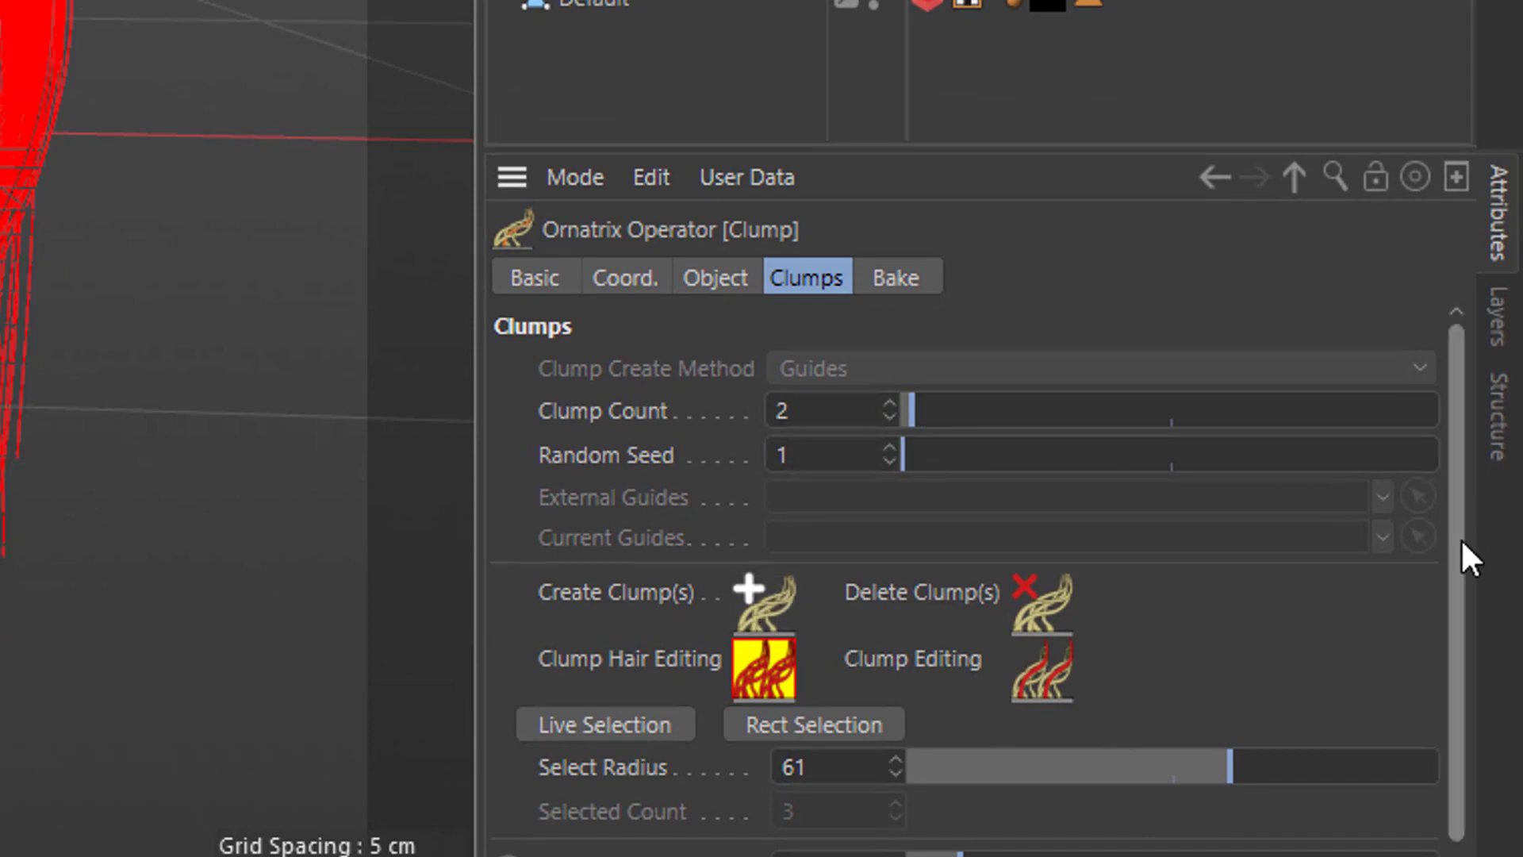
# Switch back to Clump Editing and adjust the middle point of the Amount Ramp under Per Clump Values for the selected clumps.
pyautogui.moveTo(1462, 542); pyautogui.dragTo(1463, 607)
pyautogui.click(1042, 544)
pyautogui.keyDown('alt'); pyautogui.moveTo(65, 426); pyautogui.dragTo(1, 605); pyautogui.keyUp('alt')
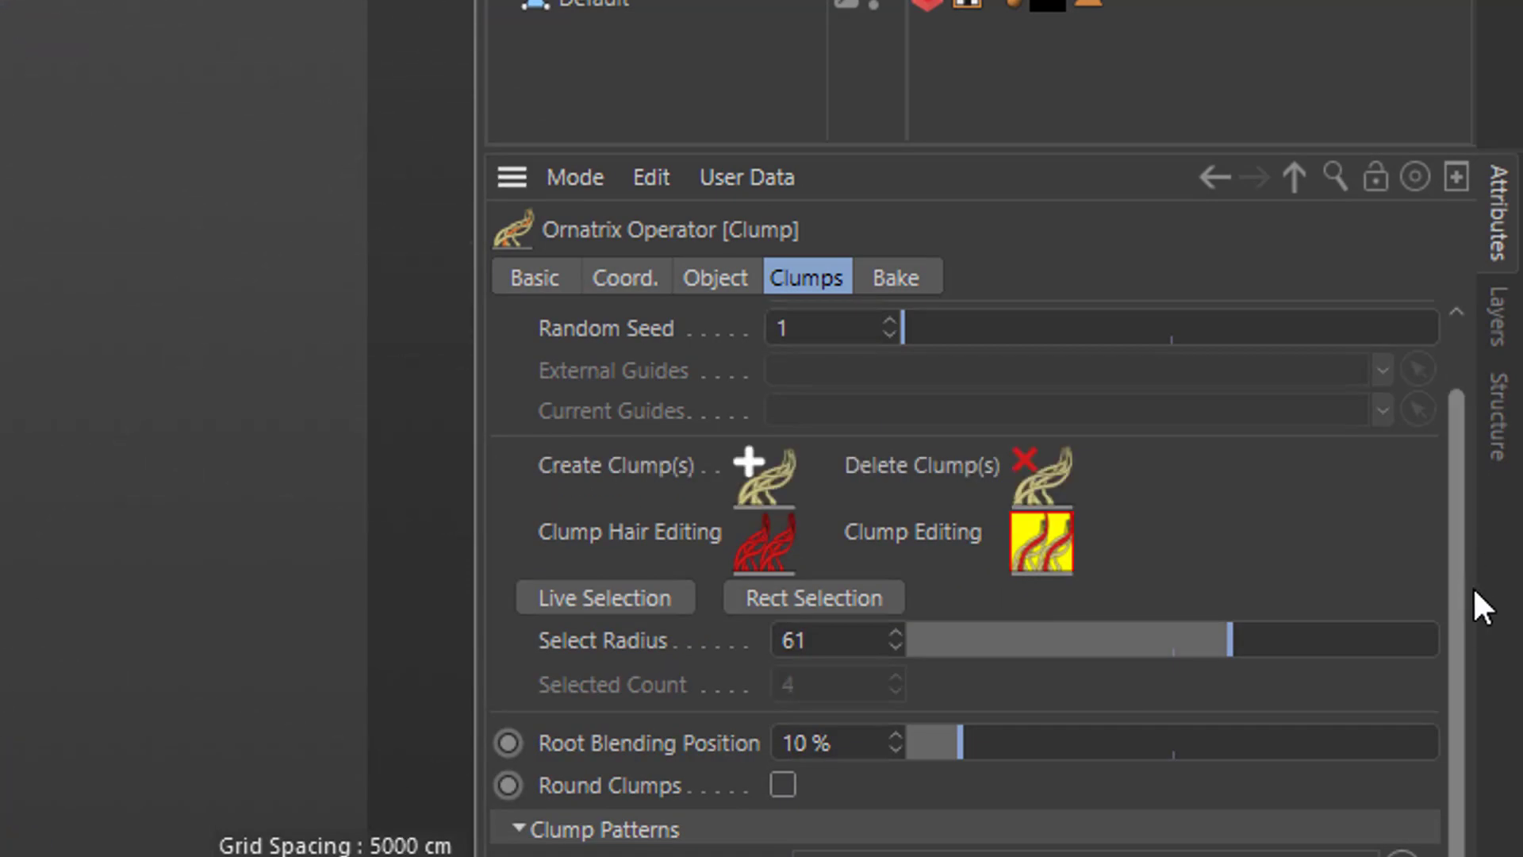
pyautogui.moveTo(1461, 604); pyautogui.dragTo(1463, 855)
pyautogui.moveTo(1075, 856)
pyautogui.mouseDown()
pyautogui.moveTo(1004, 812)
pyautogui.moveTo(1190, 856)
pyautogui.moveTo(1075, 855)
pyautogui.mouseUp()
pyautogui.scroll(-3, 1075, 853)
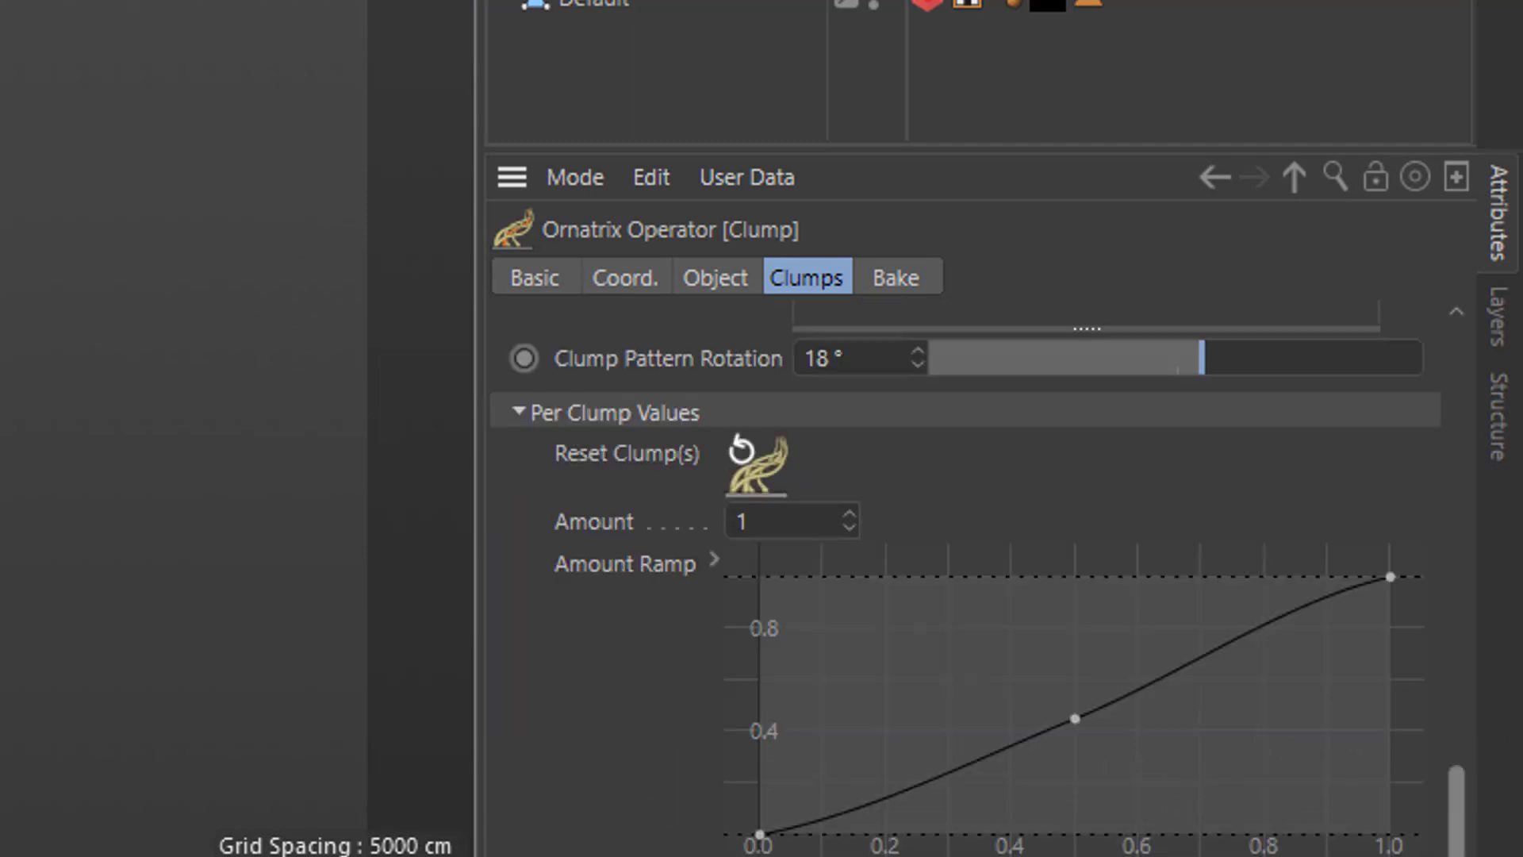
# Raise the middle point of the overall Amount Ramp in the Clump operator's object properties.
pyautogui.scroll(10, 1349, 588)
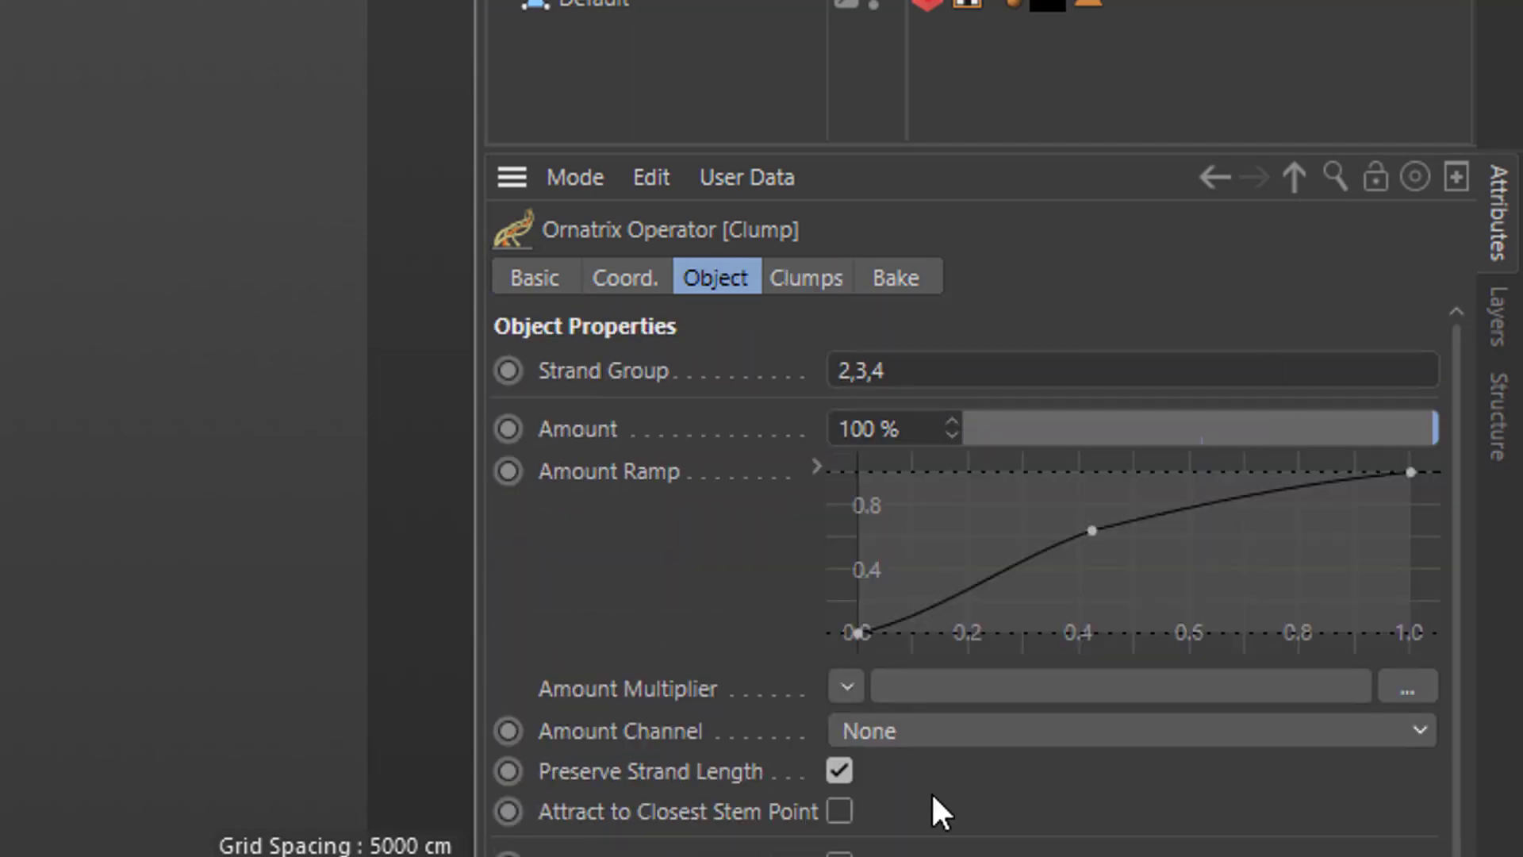
pyautogui.moveTo(1092, 530); pyautogui.dragTo(1116, 516)
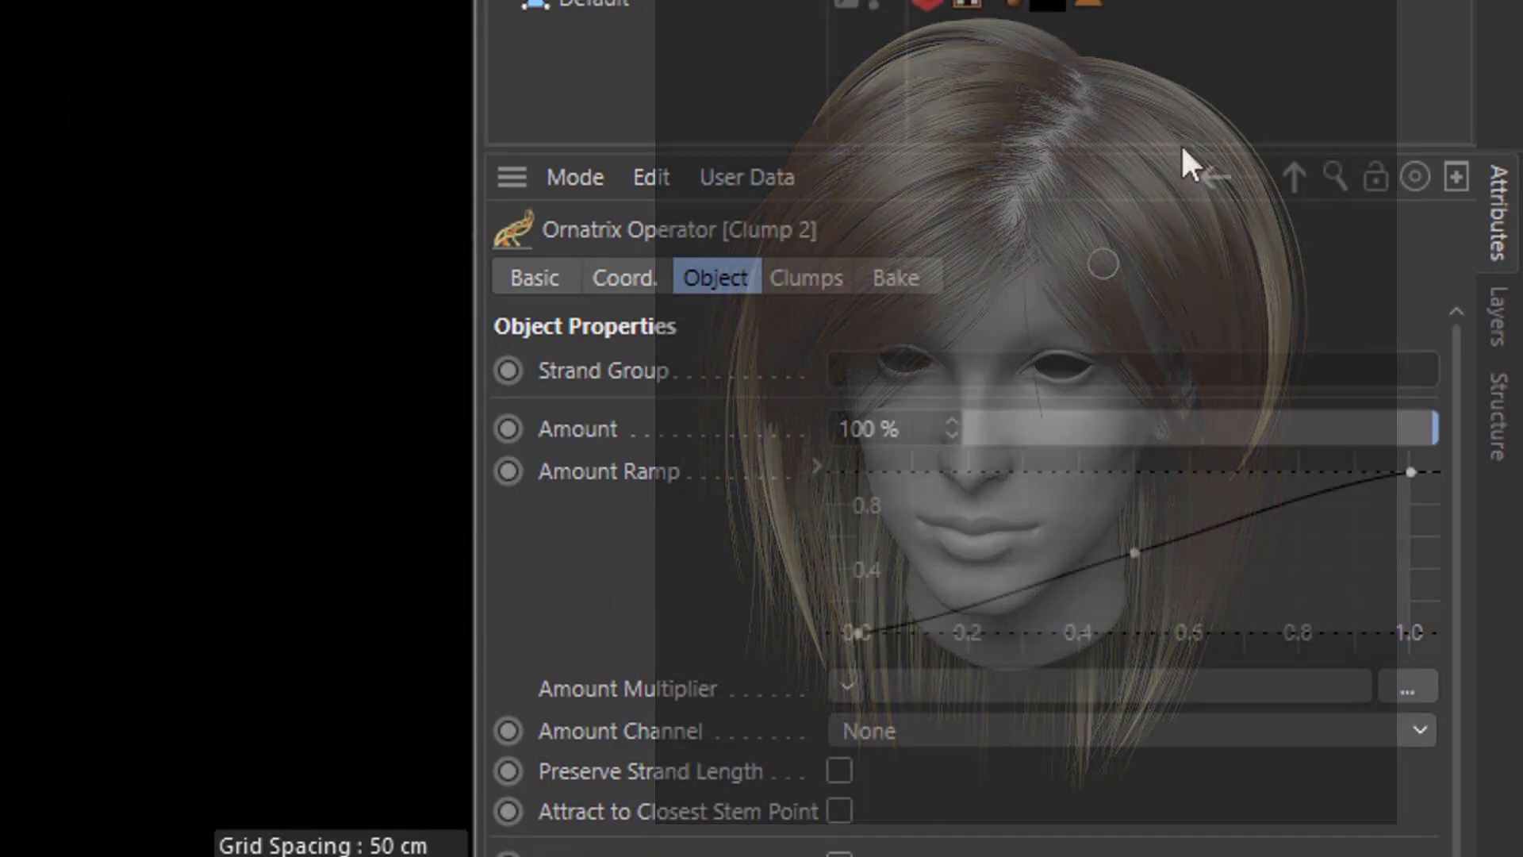
pyautogui.scroll(-5, 964, 515)
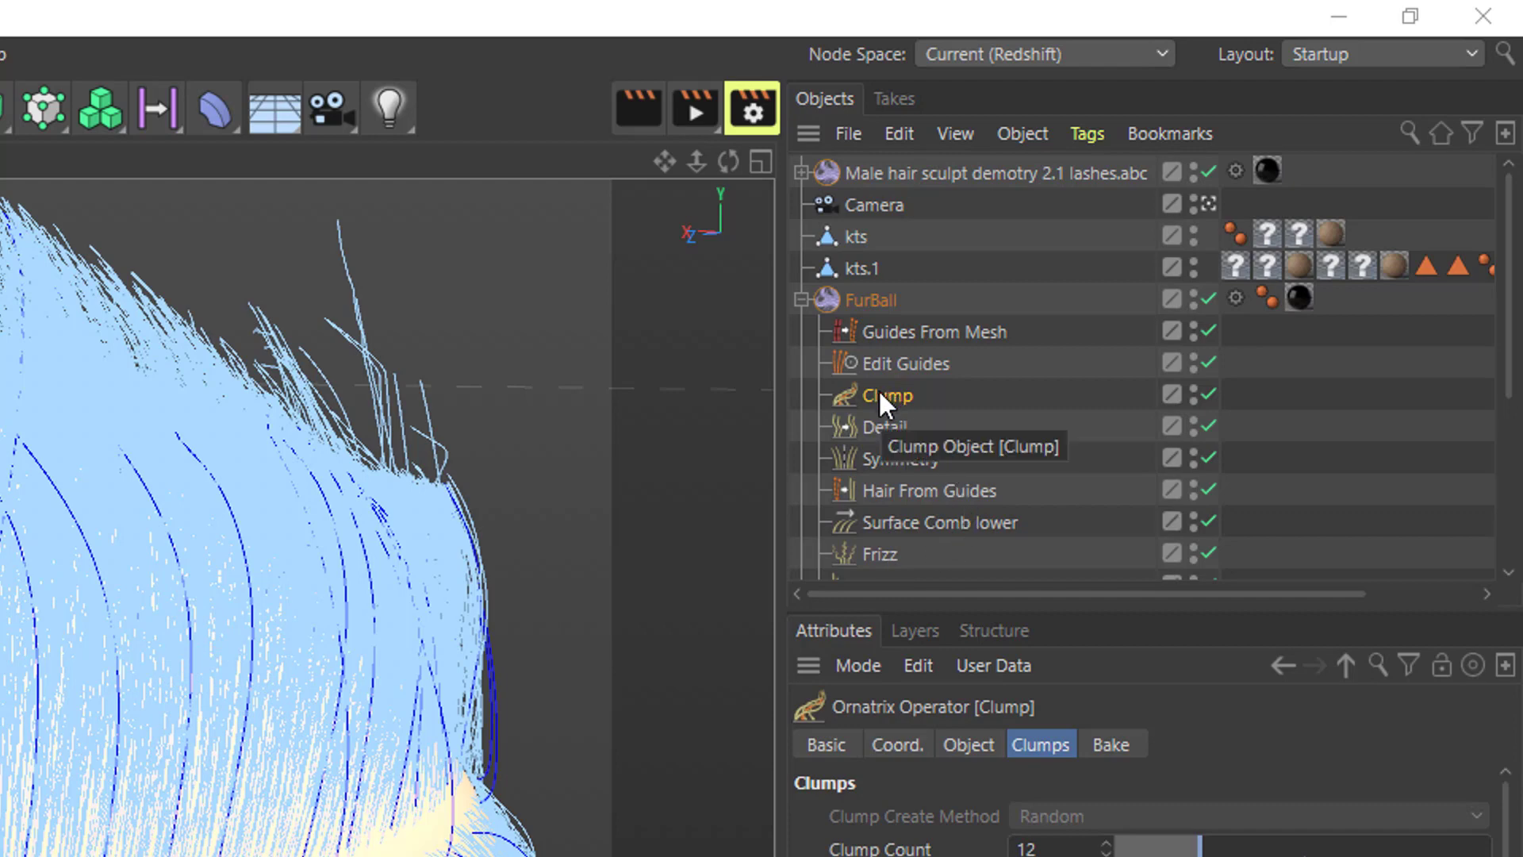
# Move the Clump operator directly below Hair From Guides in the FurBall operator stack.
pyautogui.moveTo(878, 389); pyautogui.dragTo(906, 507)
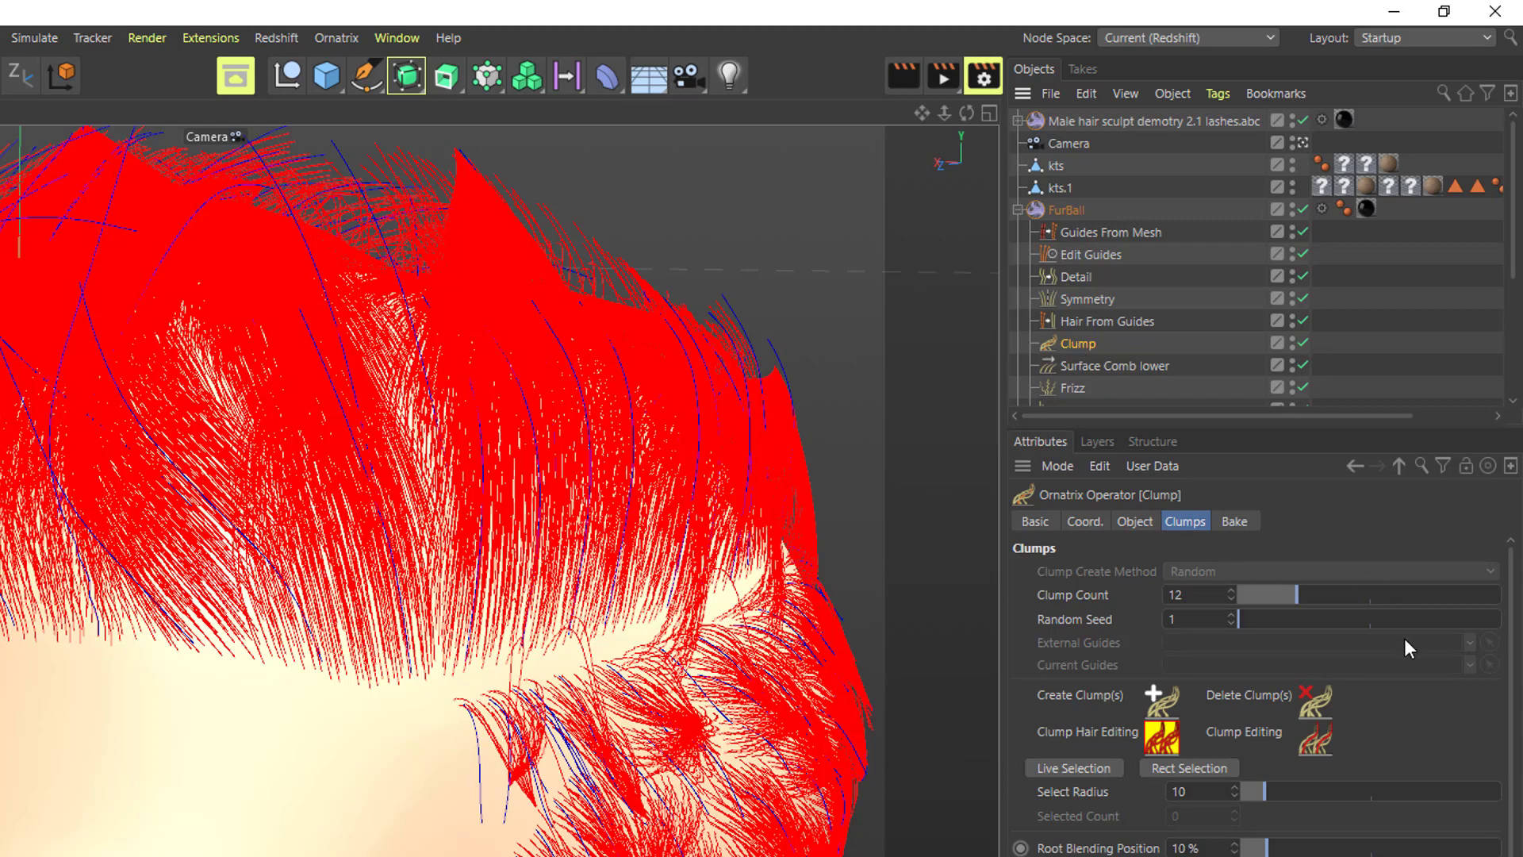
# Turn off Clump Hair Editing and set the Clump operator's Clump Count to 60 after trying 36.
pyautogui.moveTo(1294, 585); pyautogui.dragTo(1425, 603)
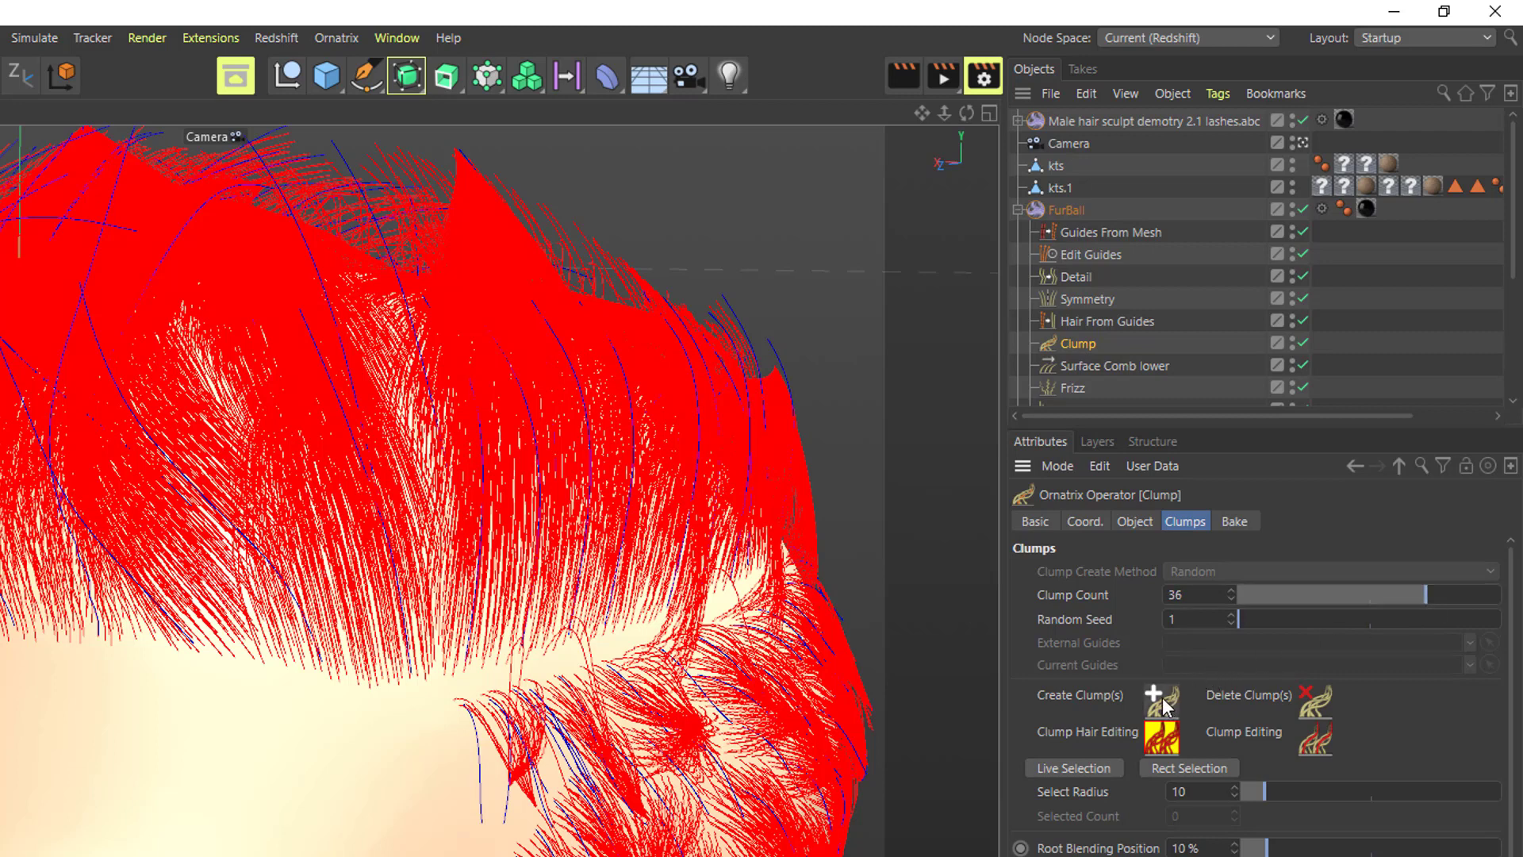
pyautogui.click(1173, 741)
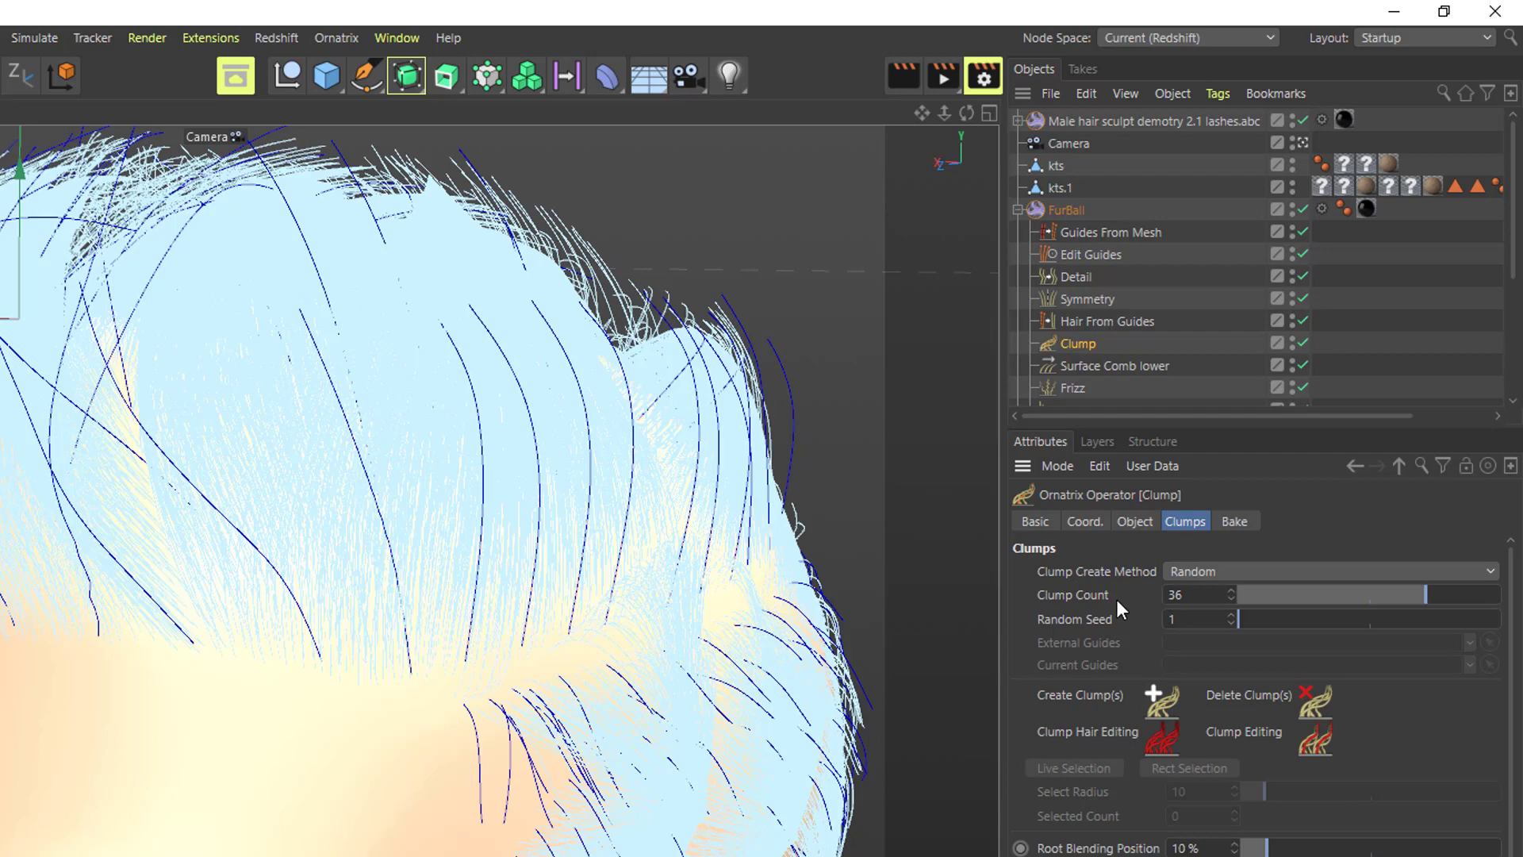
pyautogui.click(1216, 594)
pyautogui.write('60')
pyautogui.press('Return')
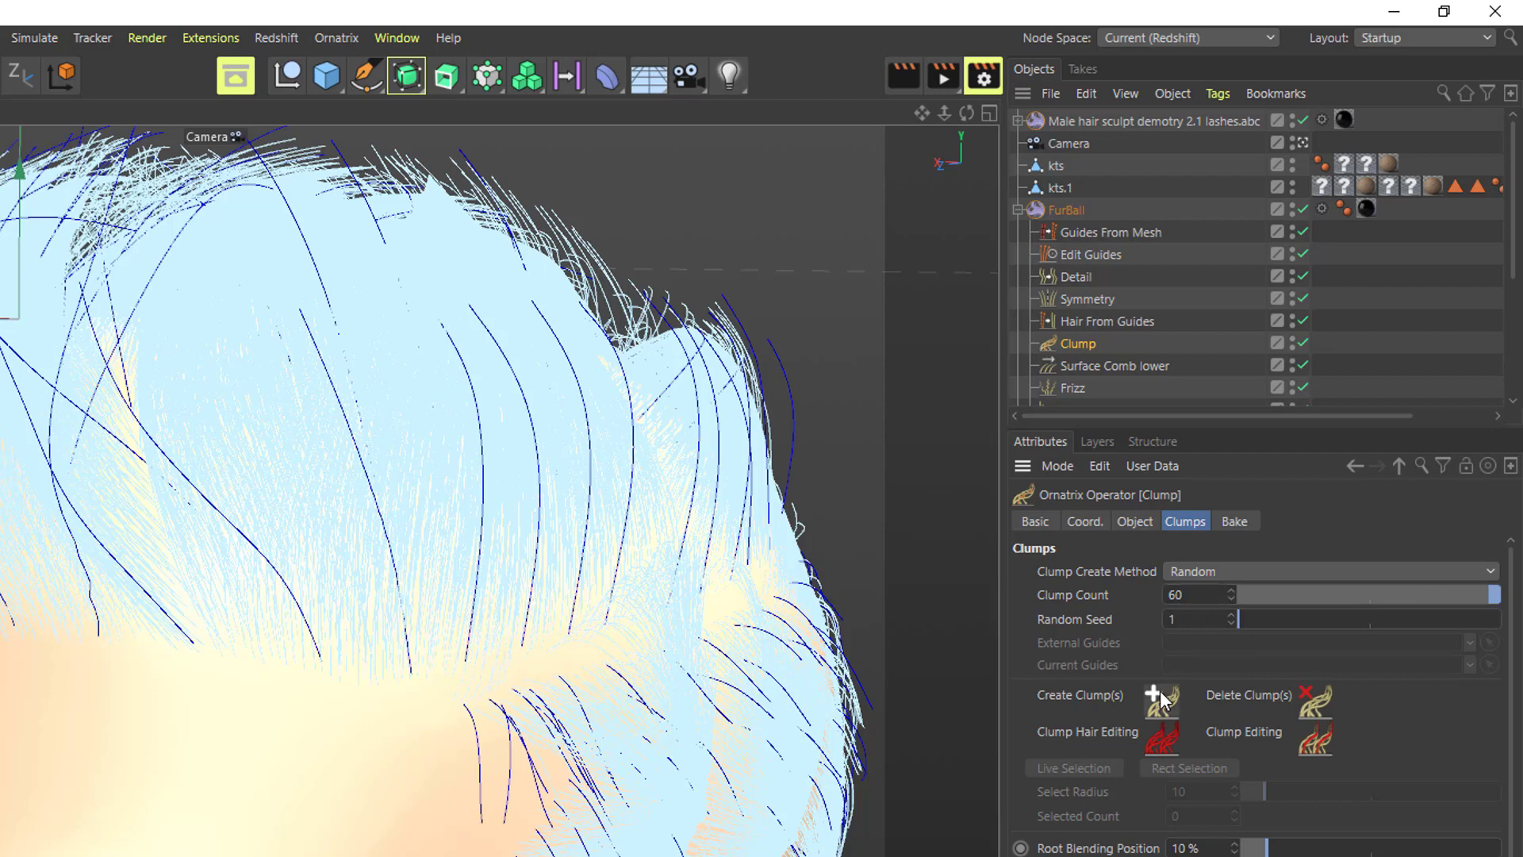
# Create 60 random clumps in the Clump operator and turn on Clump Hair Editing.
pyautogui.click(1160, 698)
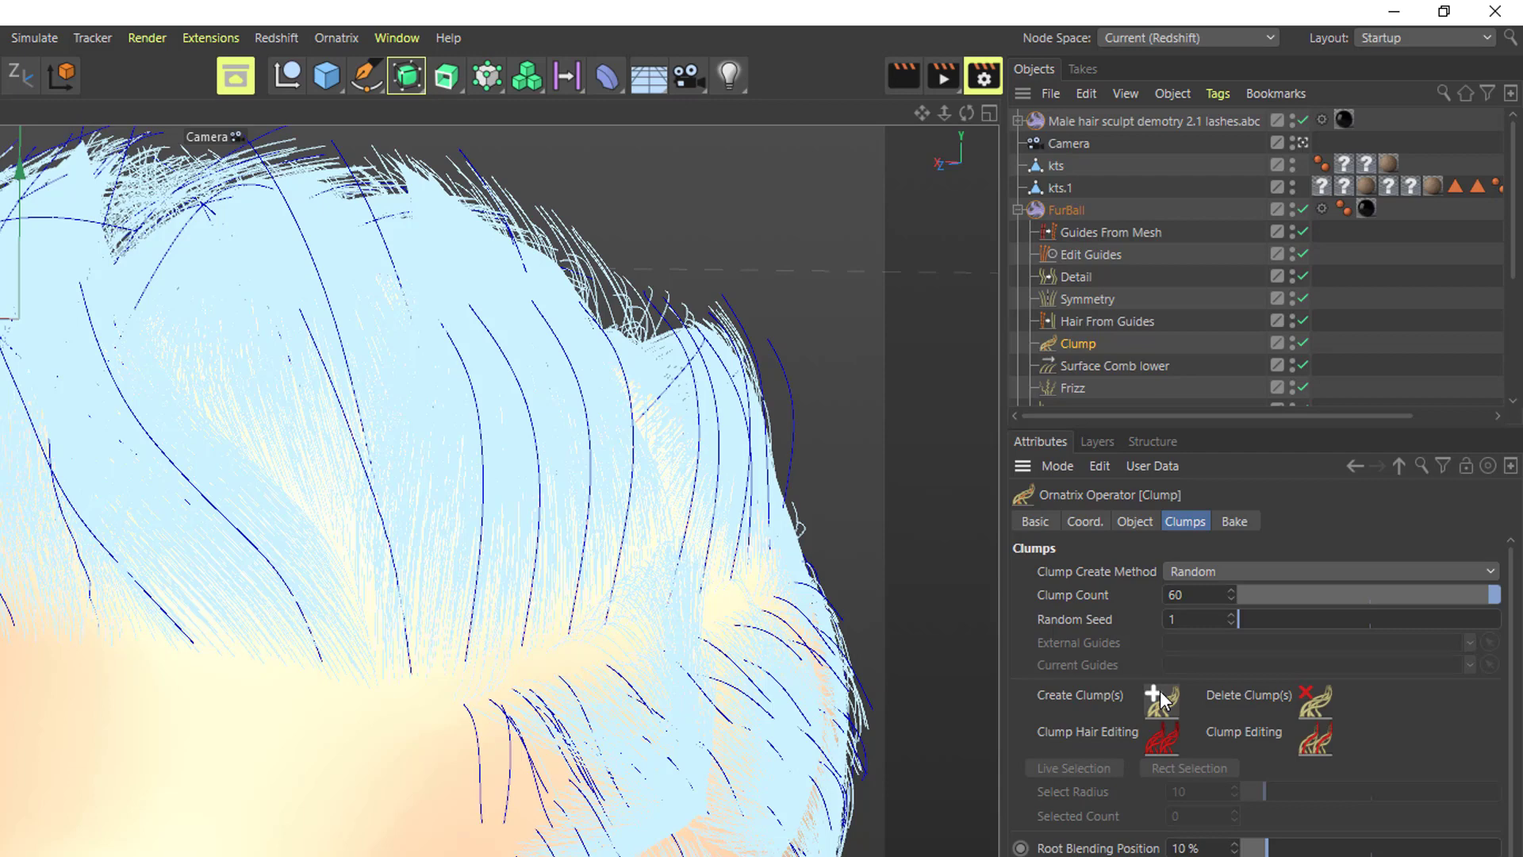
pyautogui.click(1167, 739)
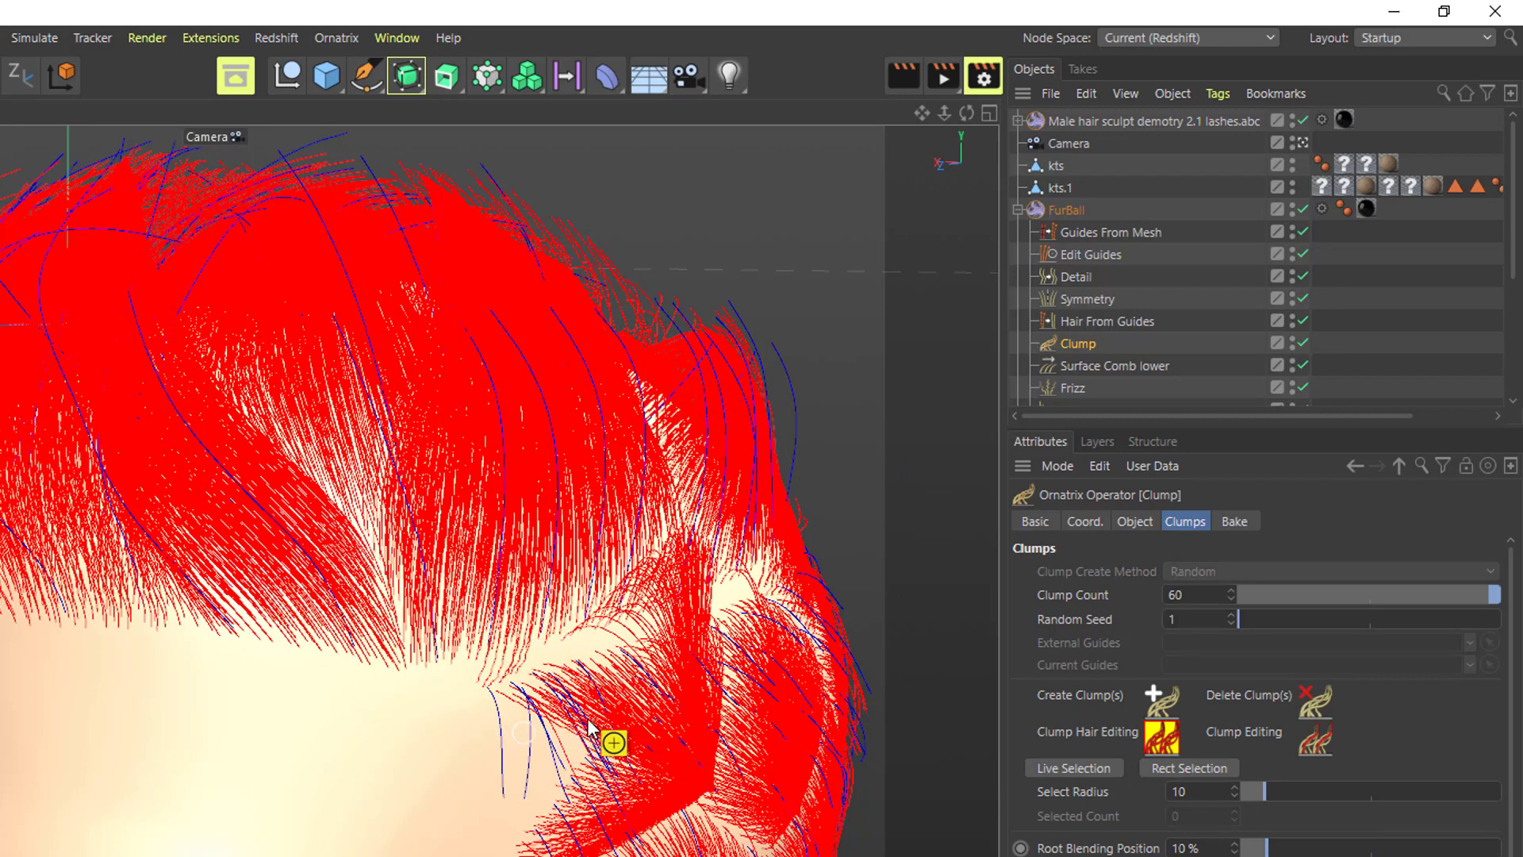
# Select the patch of hair strands at the temple and remove them from their clump.
pyautogui.click(623, 706)
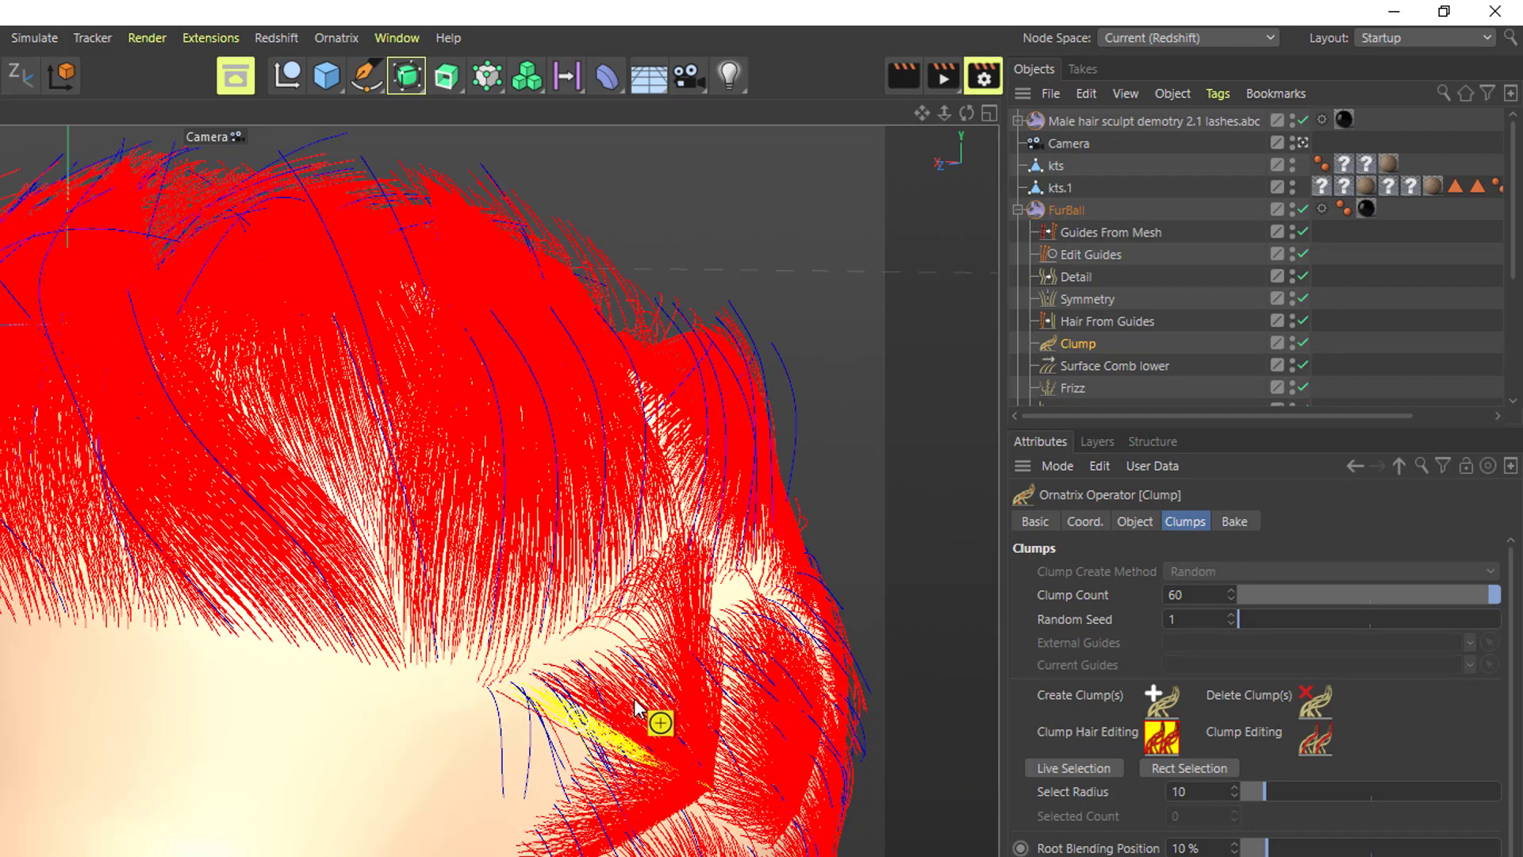
pyautogui.keyDown('shift'); pyautogui.click(618, 708); pyautogui.keyUp('shift')
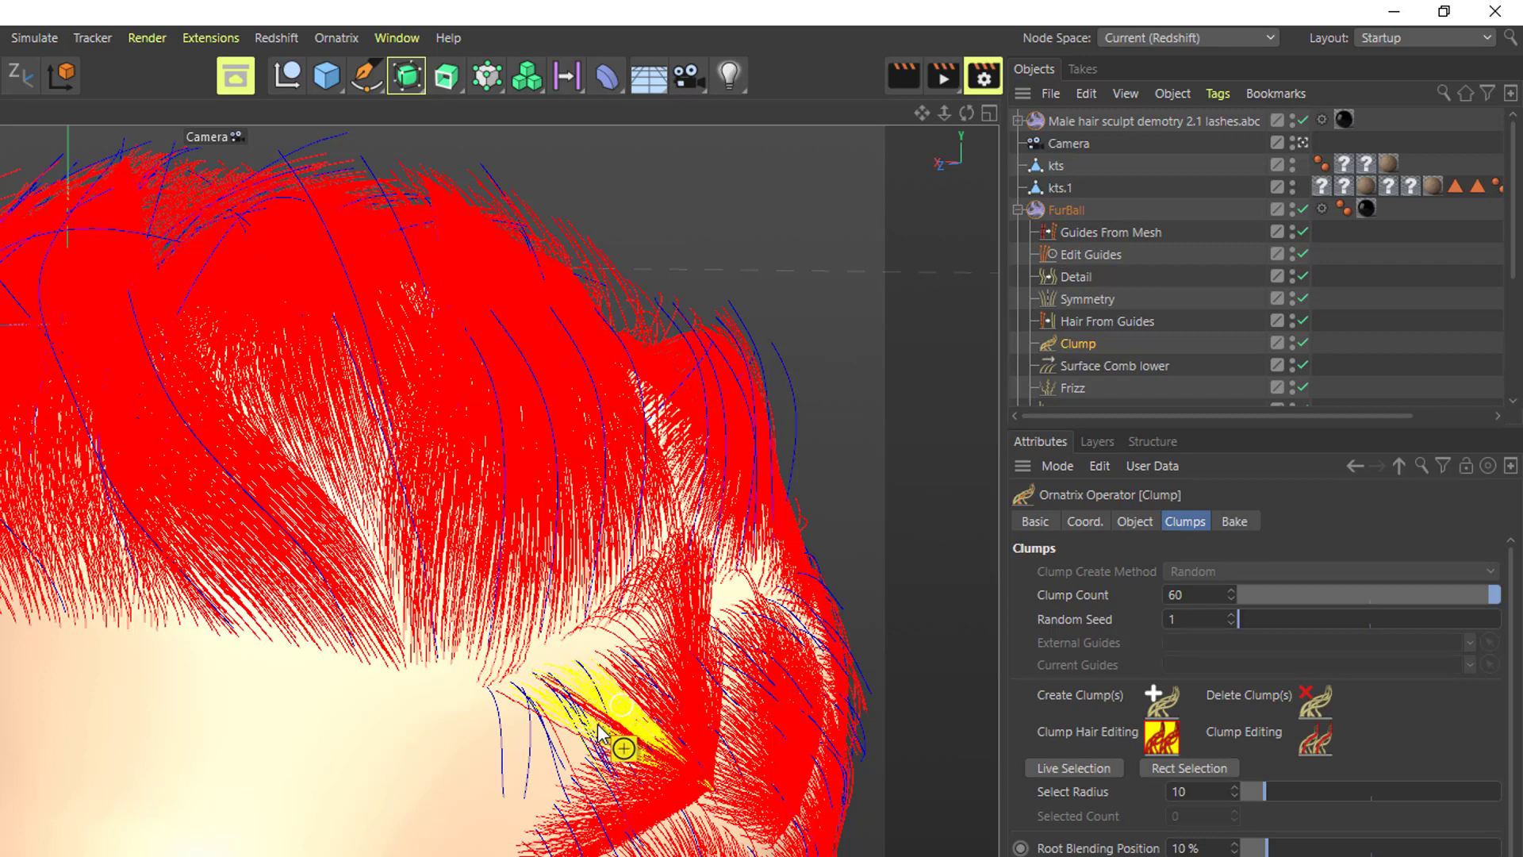
pyautogui.keyDown('shift'); pyautogui.click(621, 705); pyautogui.keyUp('shift')
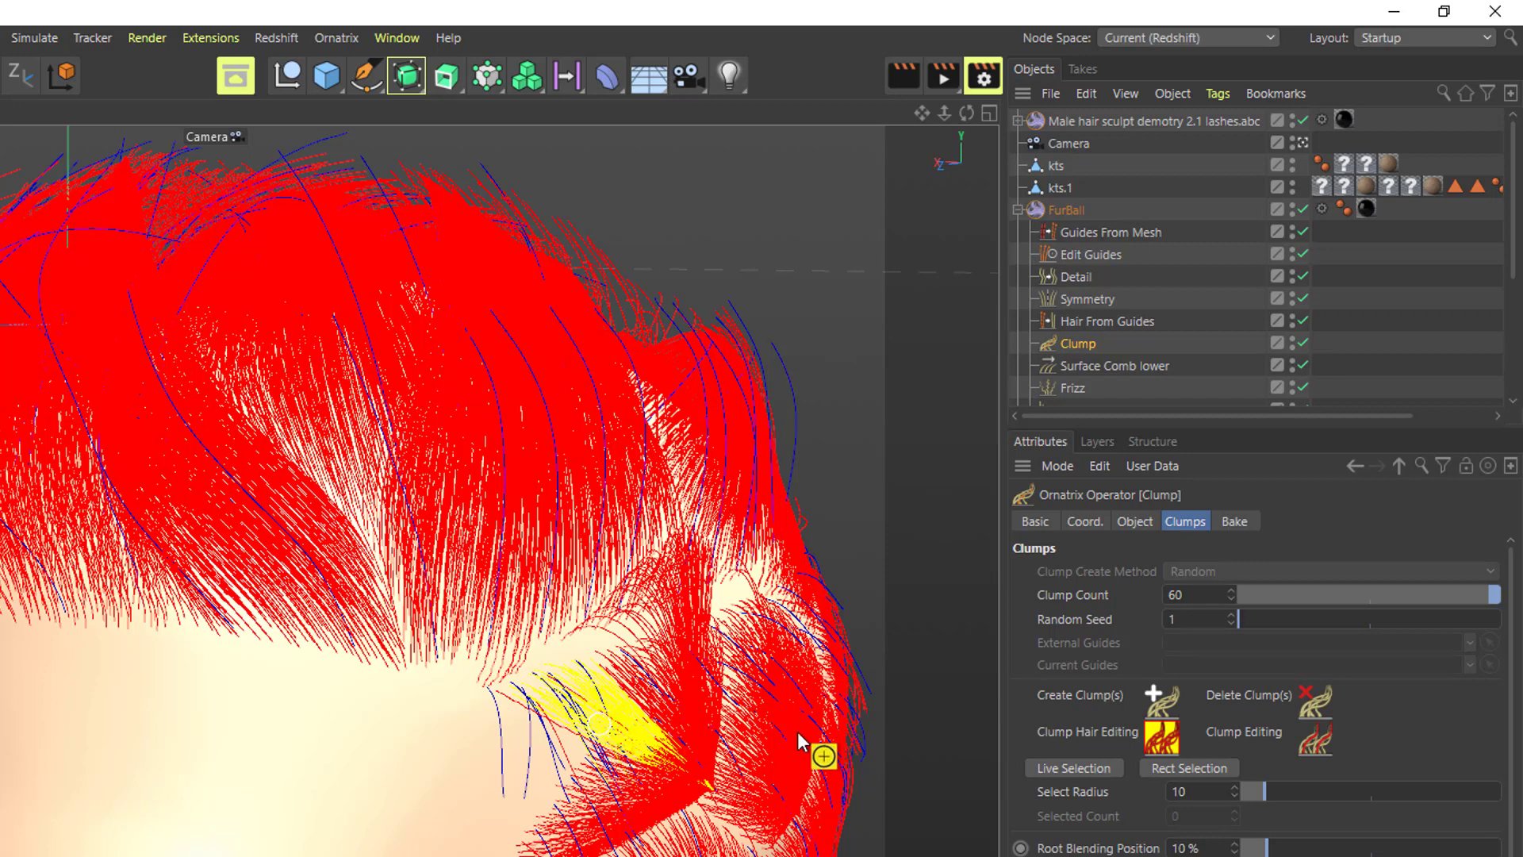
pyautogui.click(1319, 693)
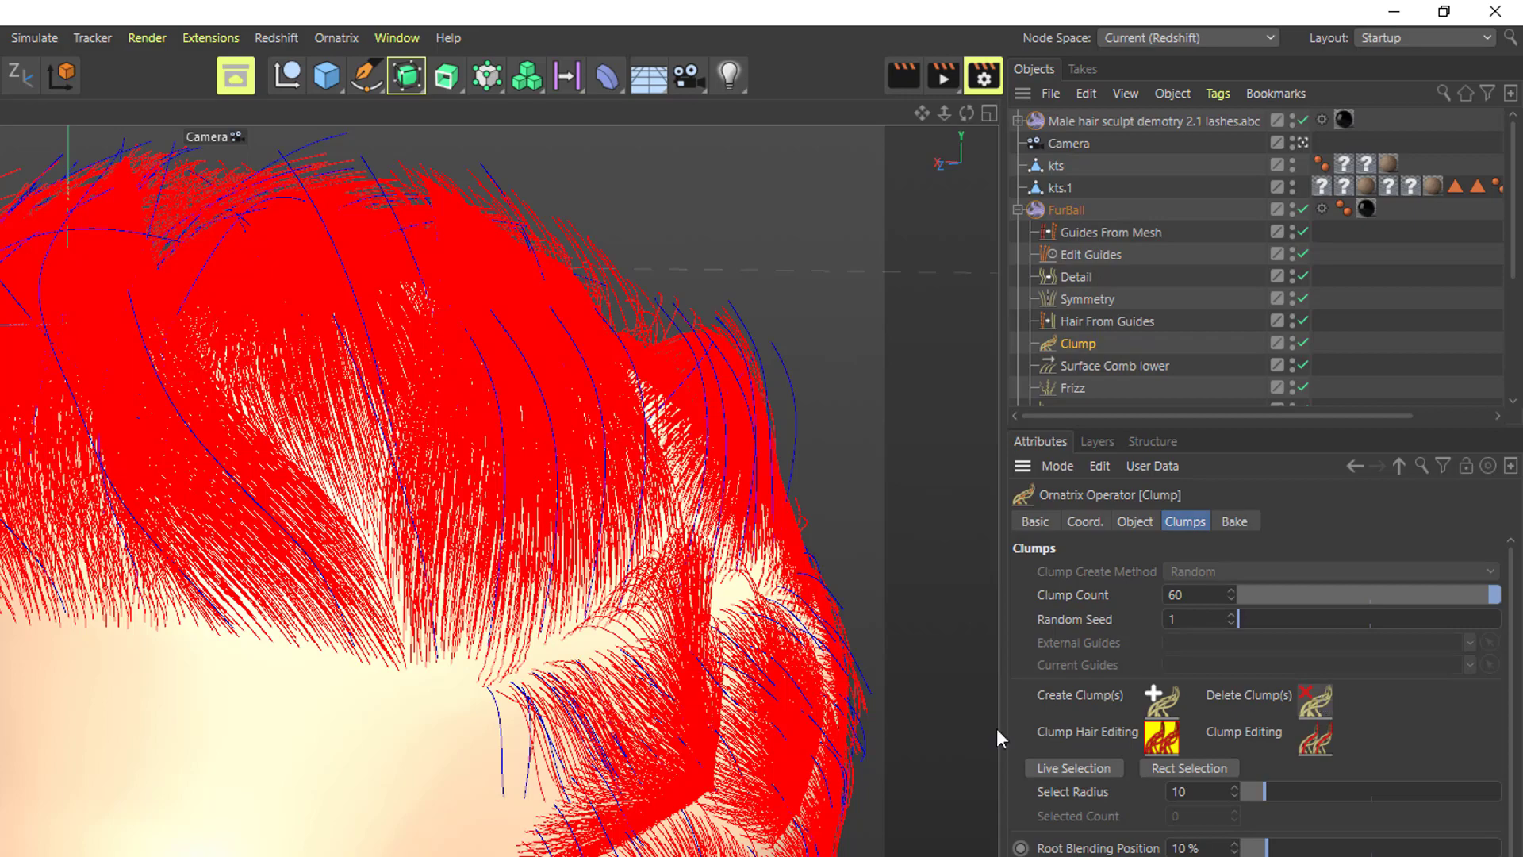
pyautogui.scroll(3, 595, 789)
pyautogui.scroll(-2, 595, 785)
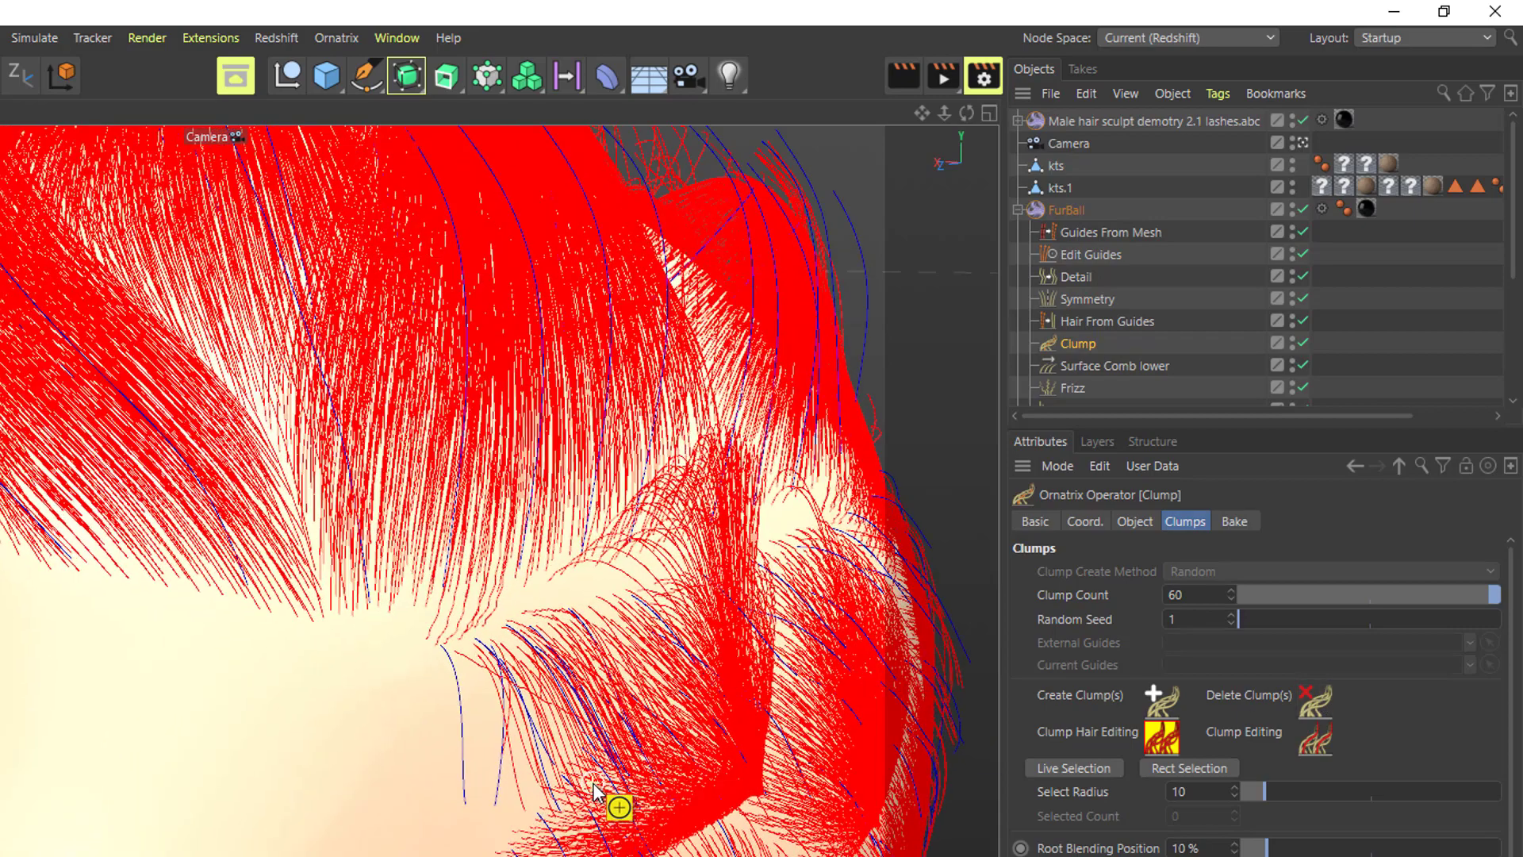
pyautogui.scroll(-3, 595, 786)
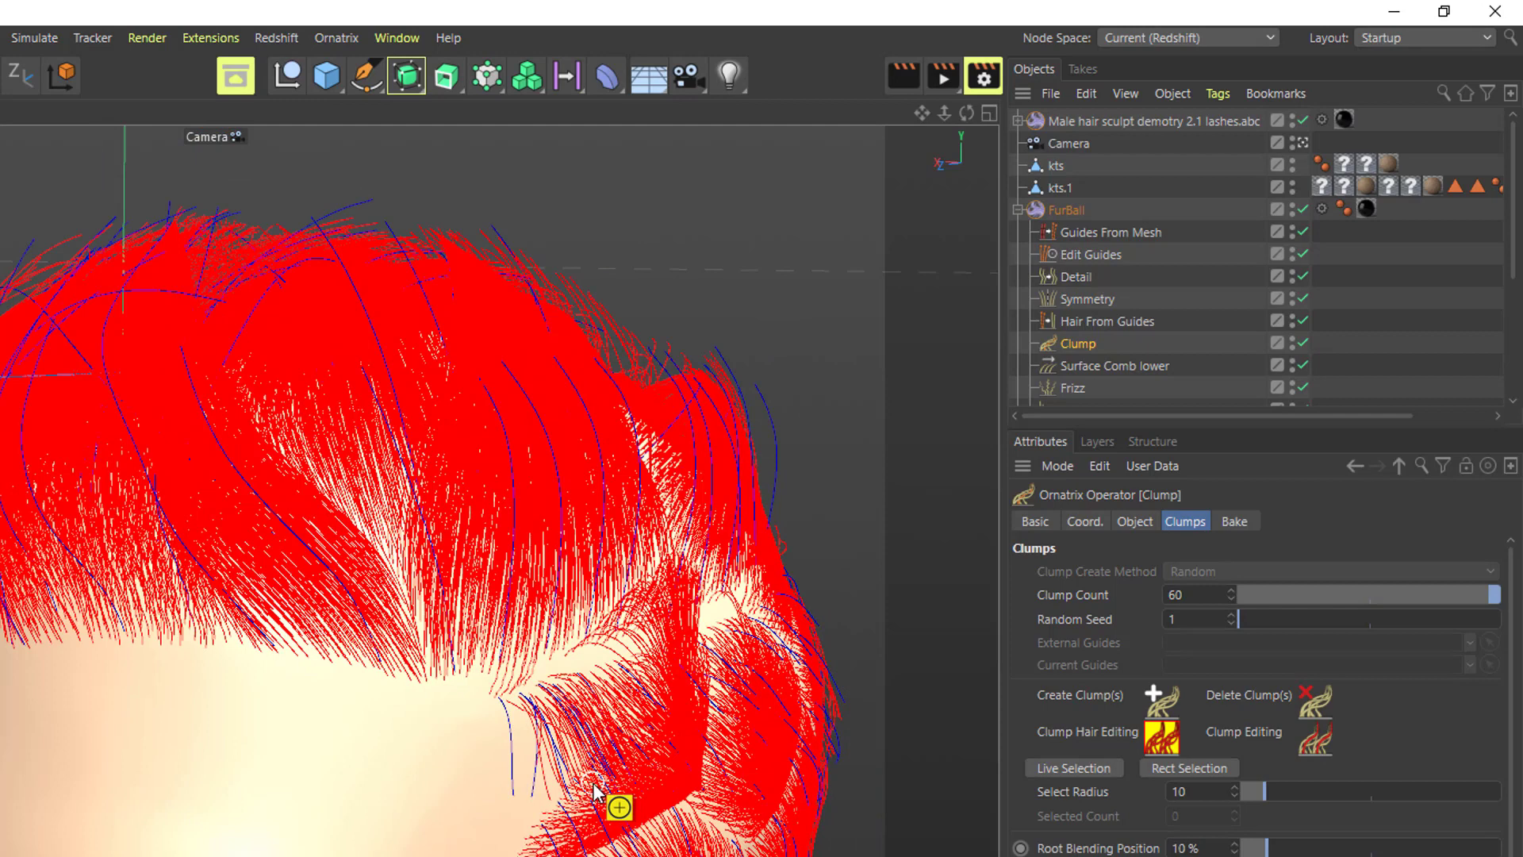
pyautogui.scroll(4, 613, 781)
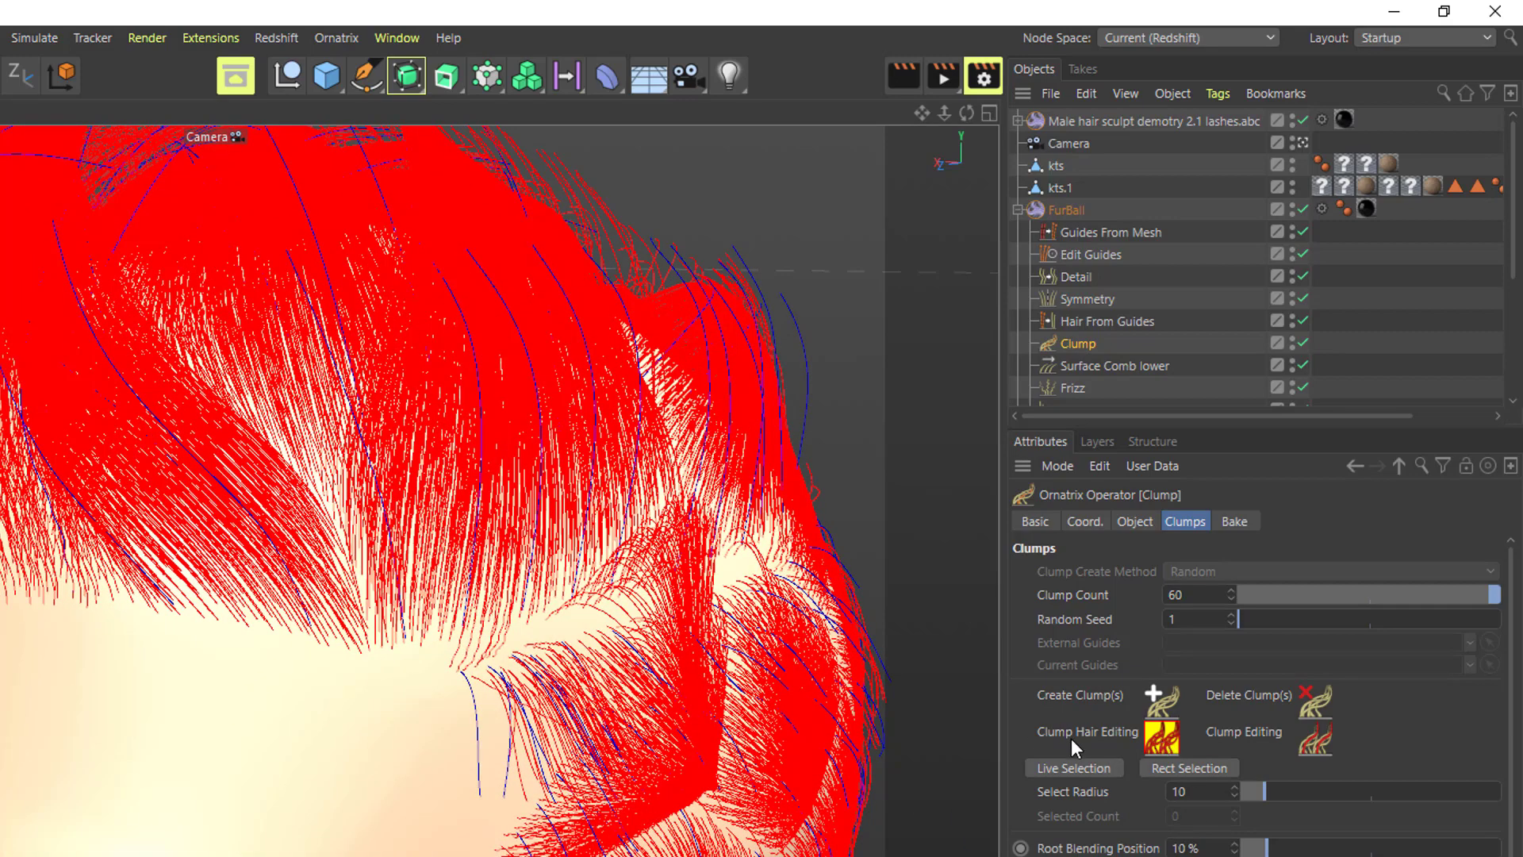
# Switch from Clump Hair Editing to Clump Editing and select a single clump just below the front hairline.
pyautogui.click(1161, 737)
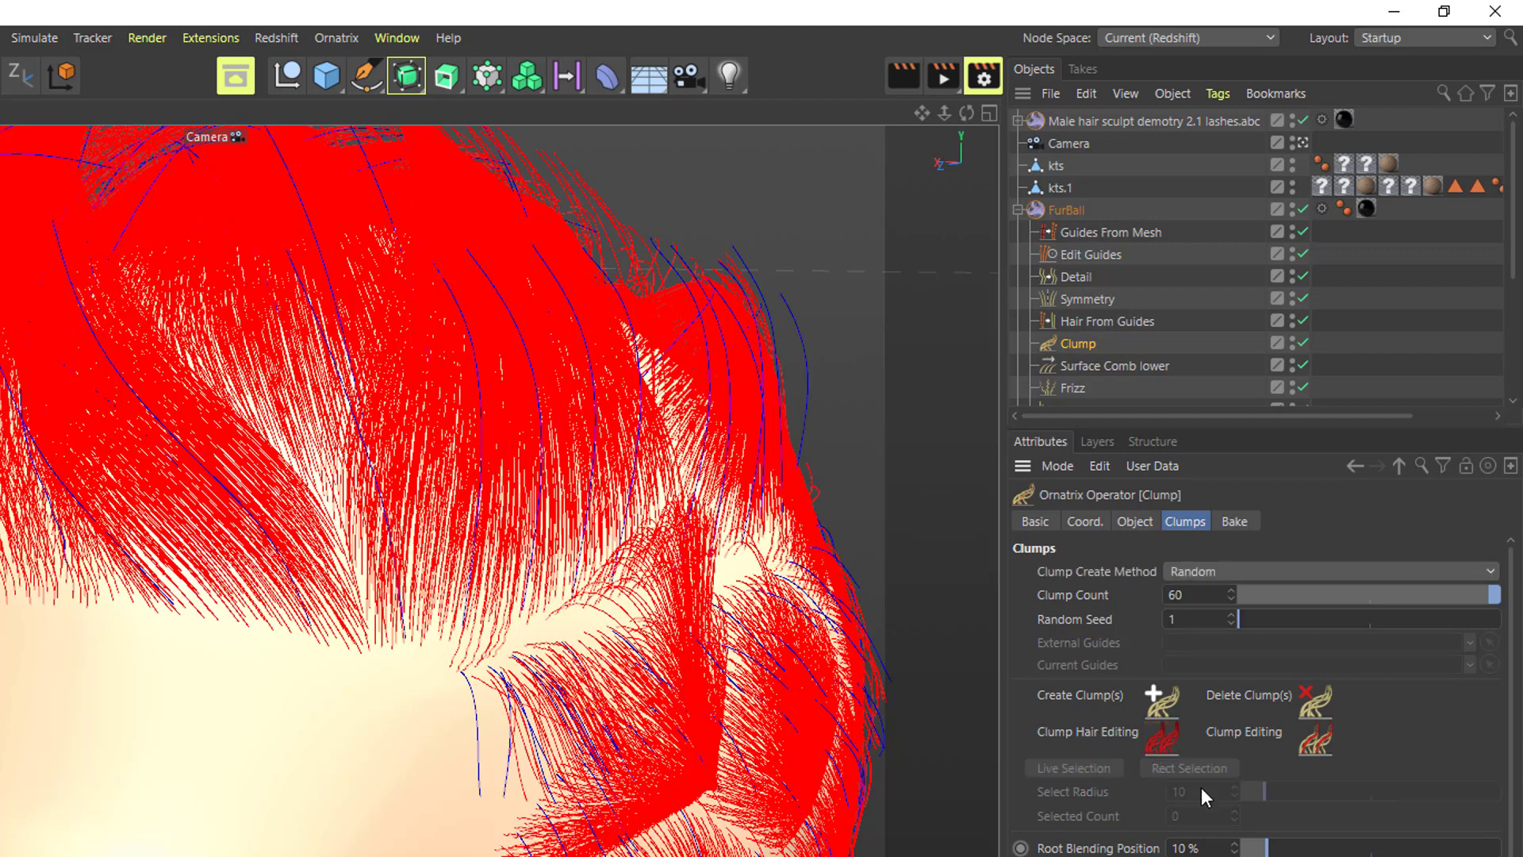
pyautogui.click(1317, 737)
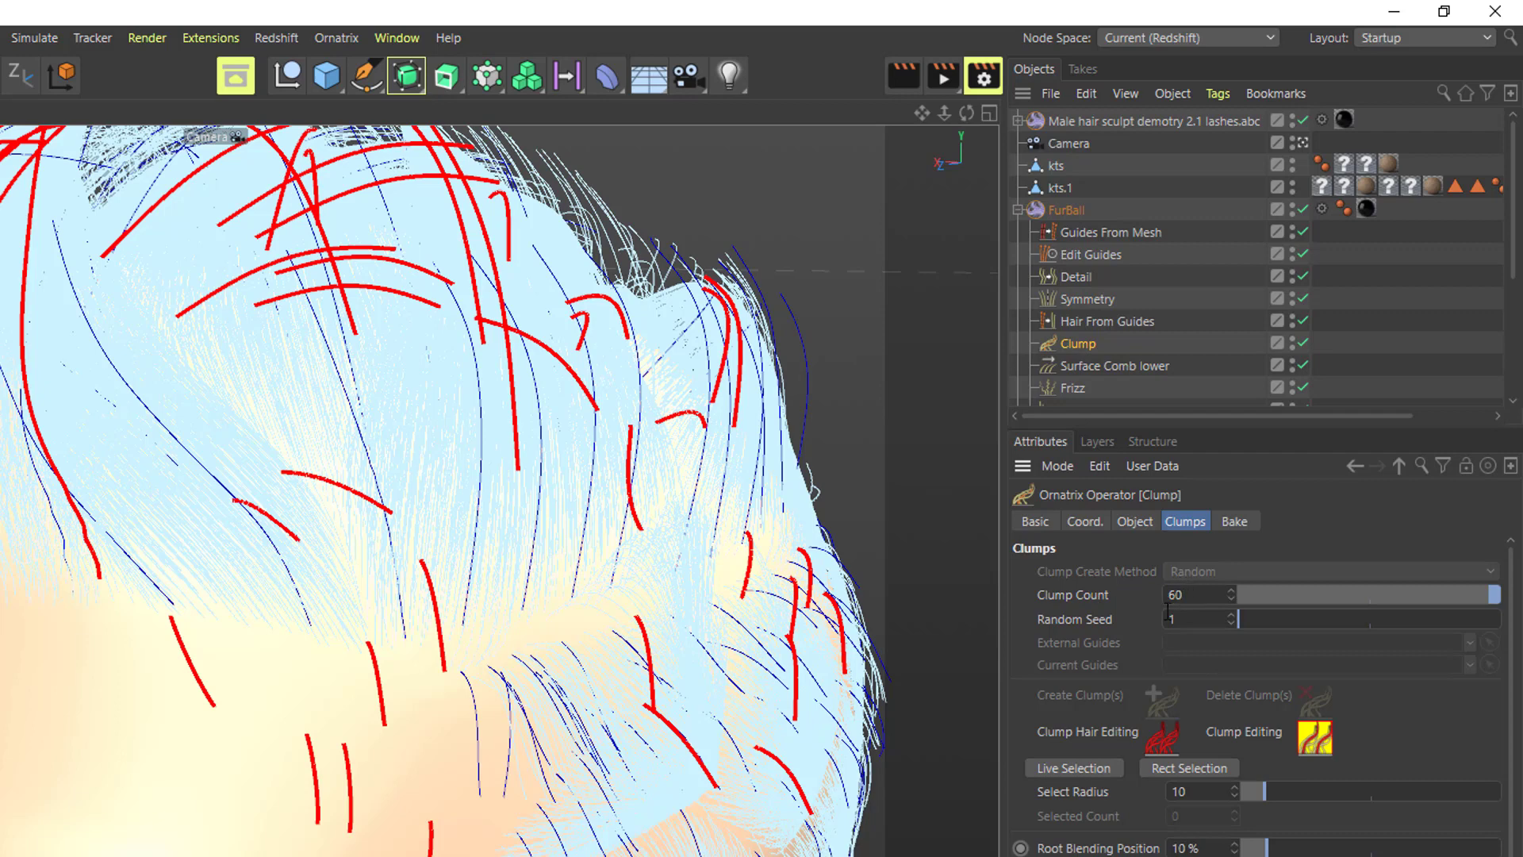
pyautogui.click(386, 714)
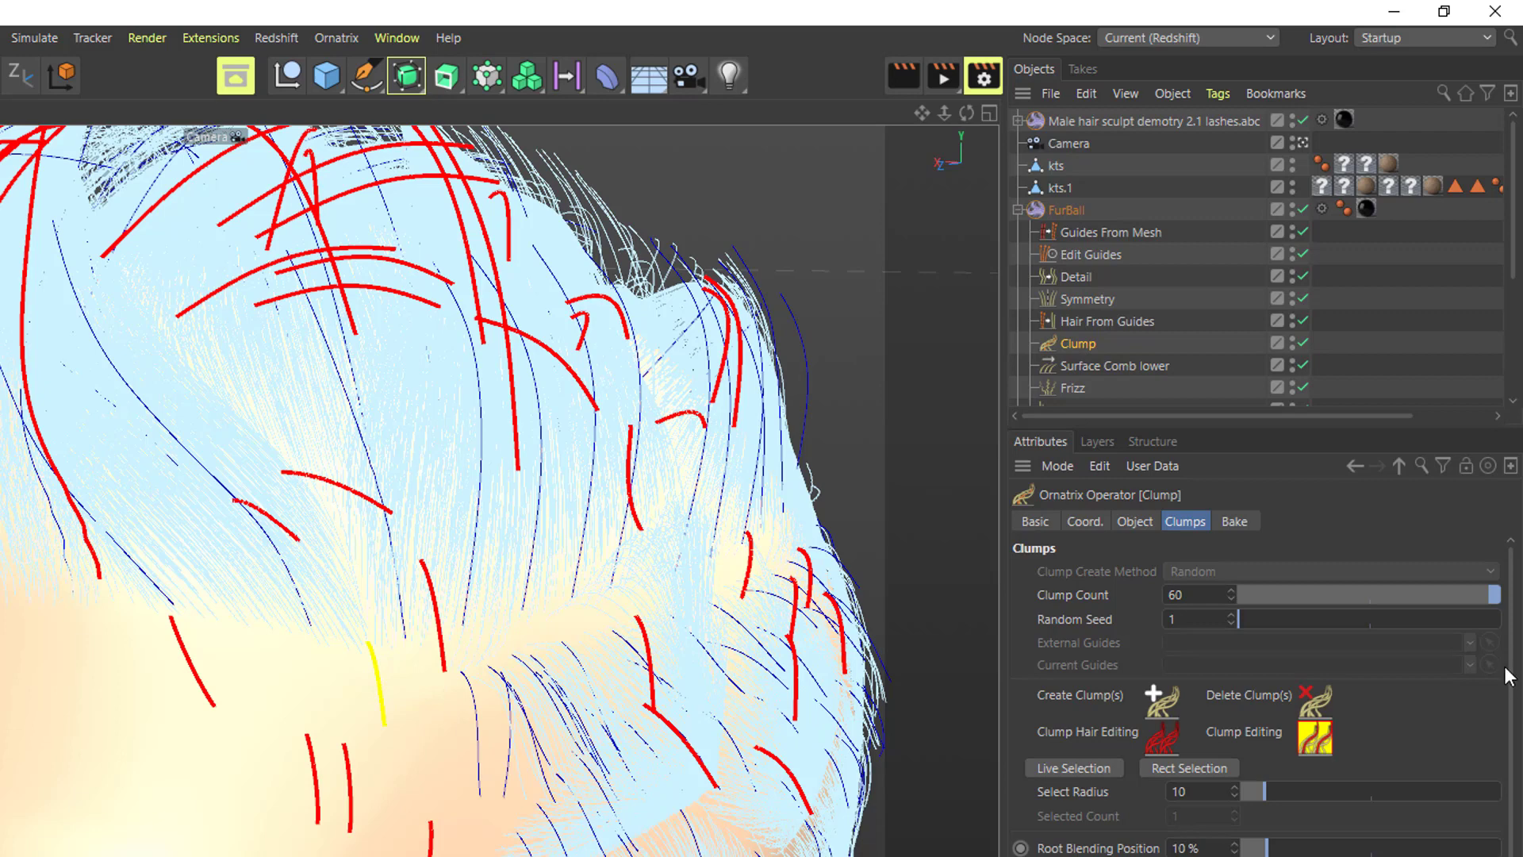
# Under Per Clump Values, lower the middle point of the selected clump's Amount Ramp and move the middle point of its Twist Ramp.
pyautogui.scroll(-1, 1512, 682)
pyautogui.moveTo(1511, 687); pyautogui.dragTo(1515, 852)
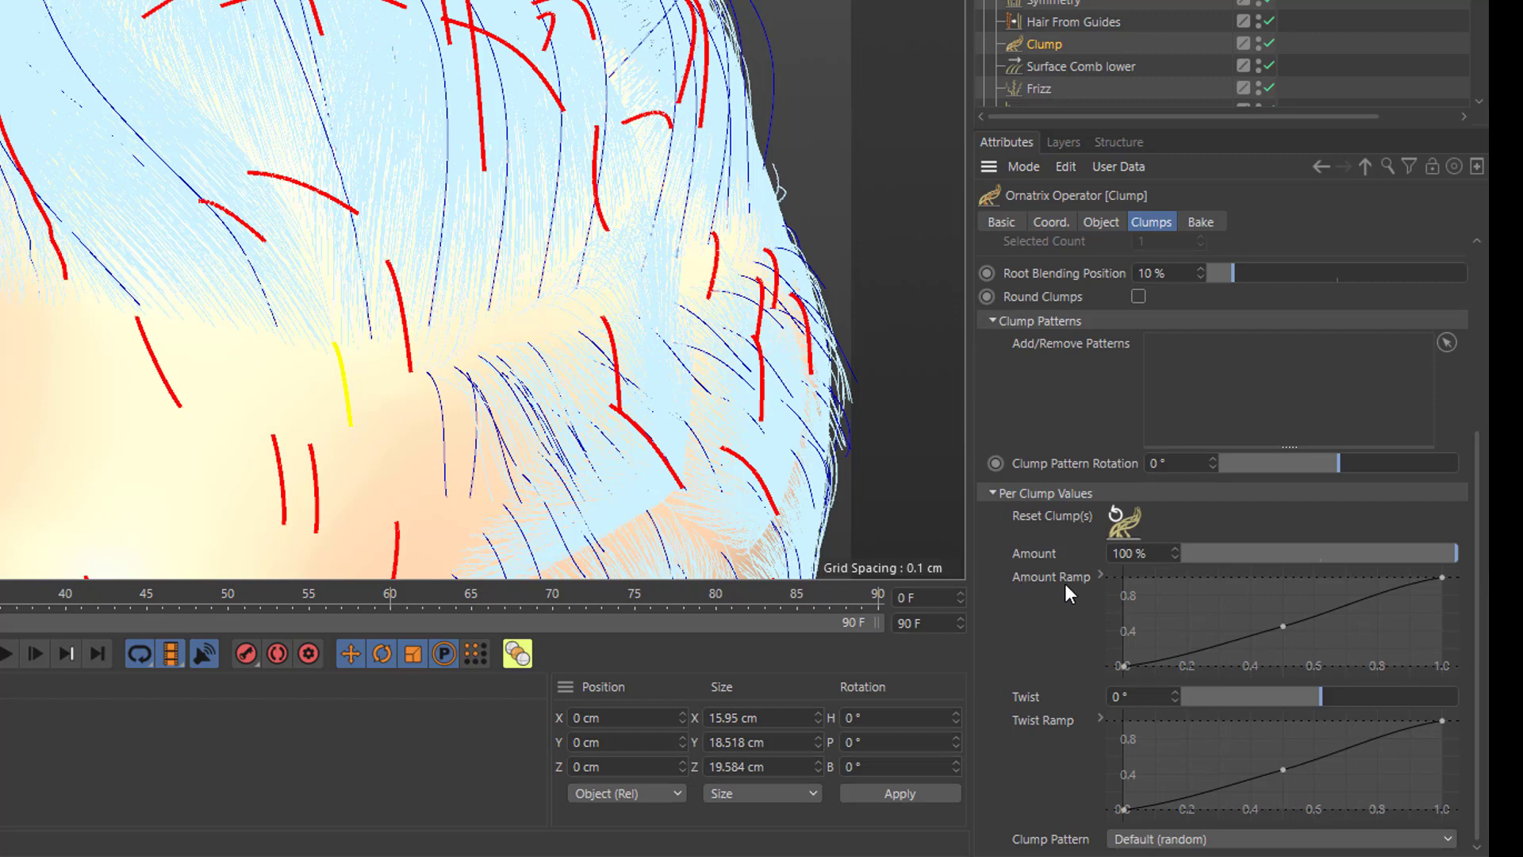
pyautogui.click(1284, 626)
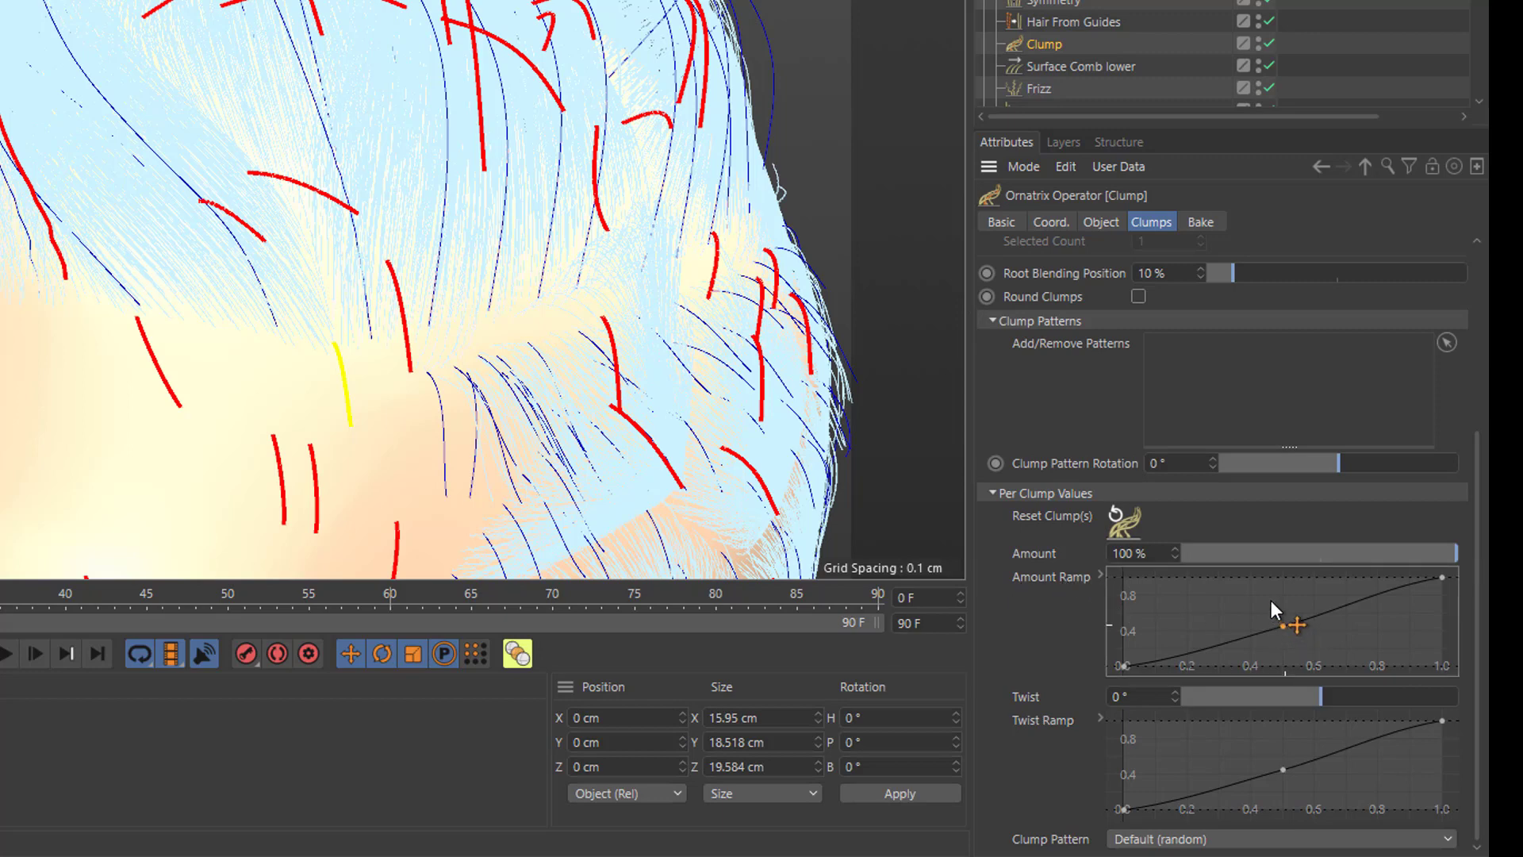
pyautogui.moveTo(1272, 600); pyautogui.dragTo(1272, 598)
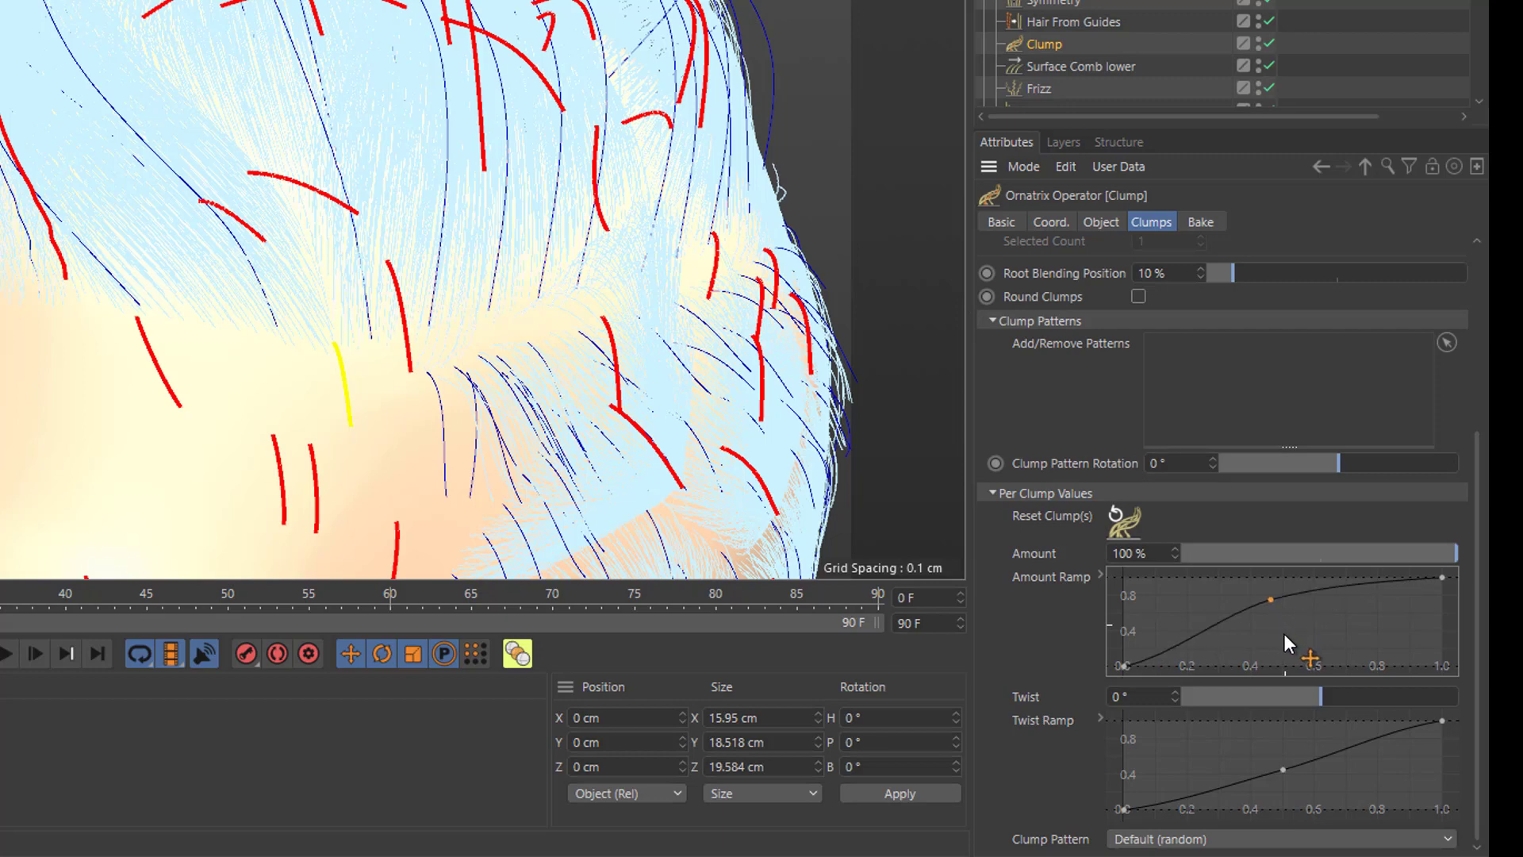
pyautogui.click(1284, 634)
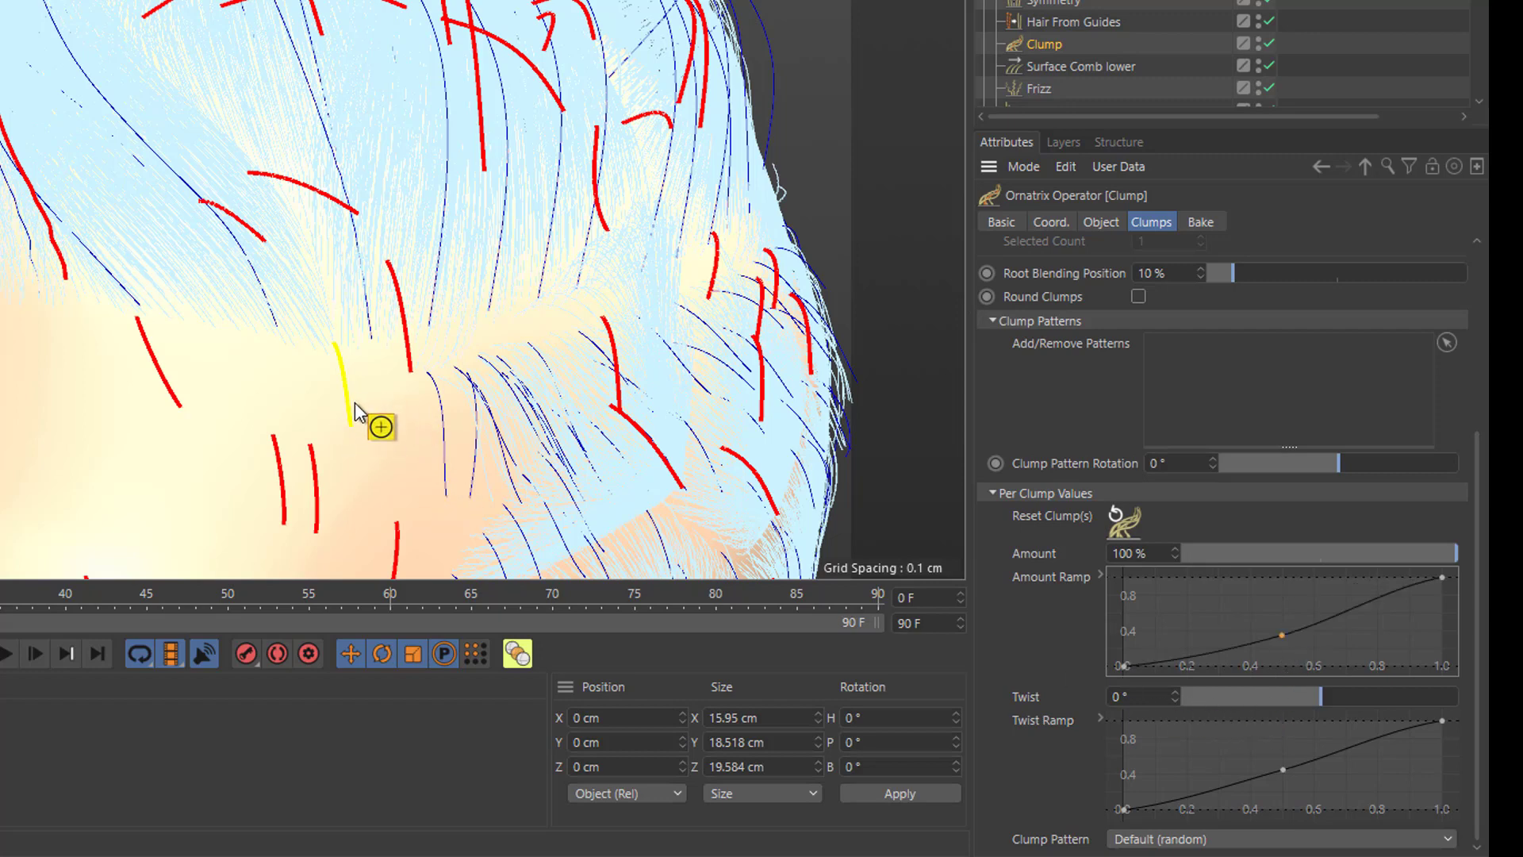
pyautogui.click(1283, 769)
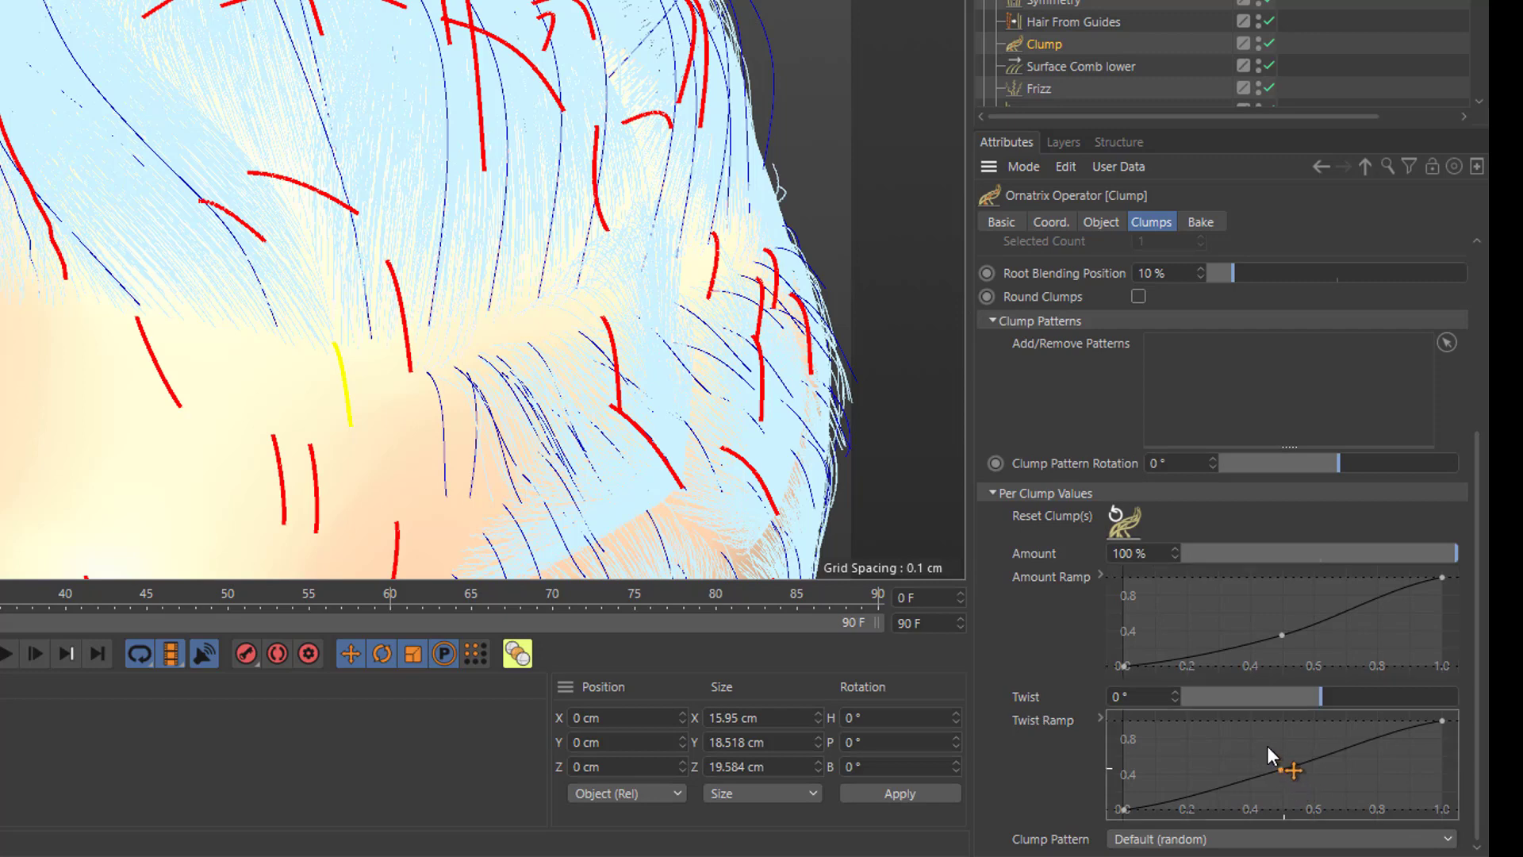
pyautogui.hotkey('ctrl', 'z')
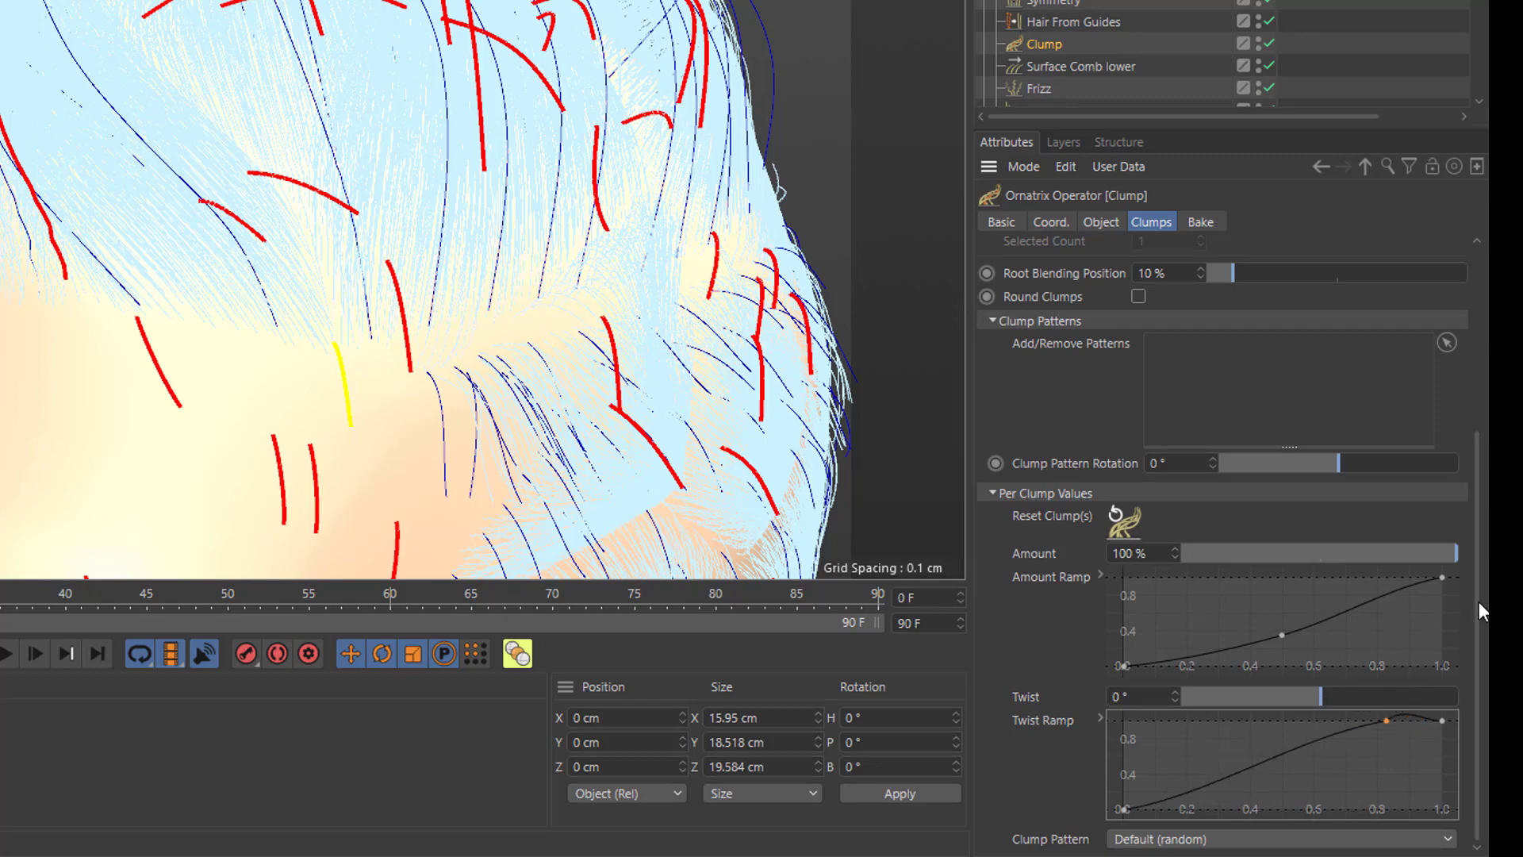
# Review the Clump operator's overall Amount and Twist settings in its object properties and return to its clump settings.
pyautogui.scroll(5, 1478, 602)
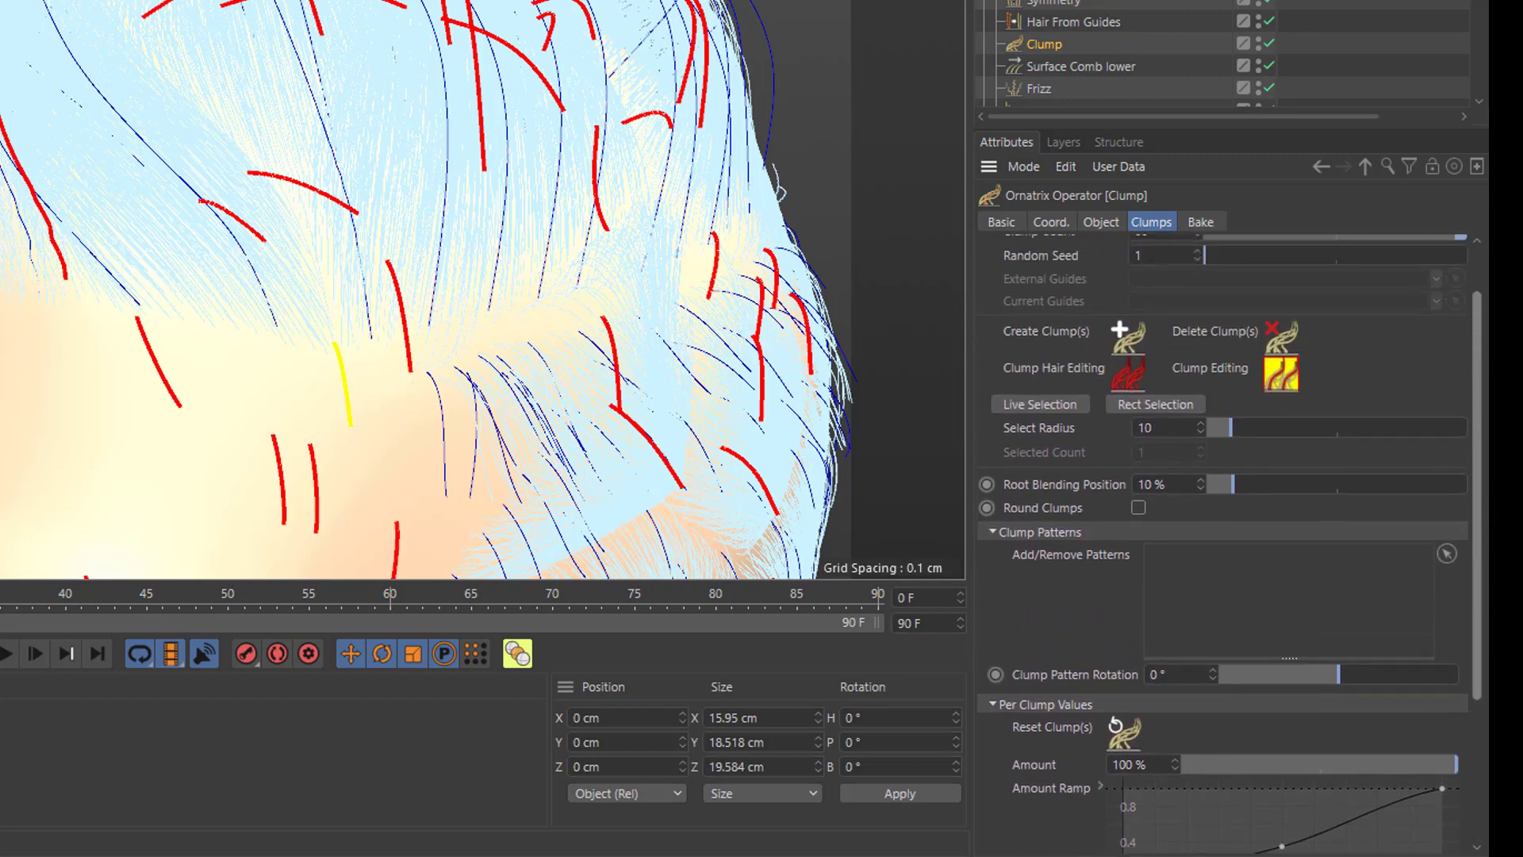
pyautogui.click(1099, 222)
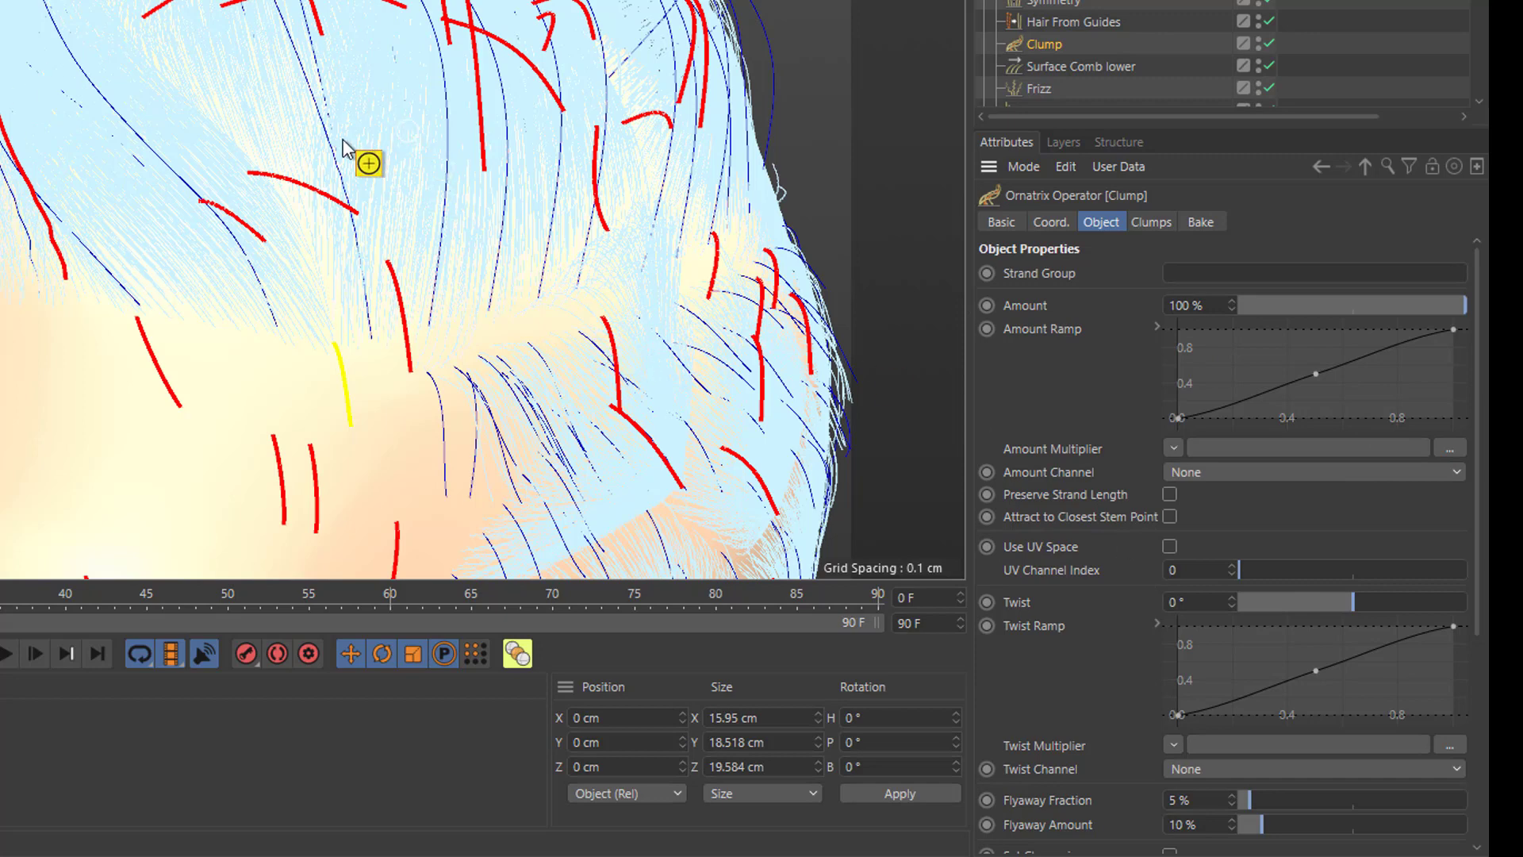
pyautogui.click(1152, 224)
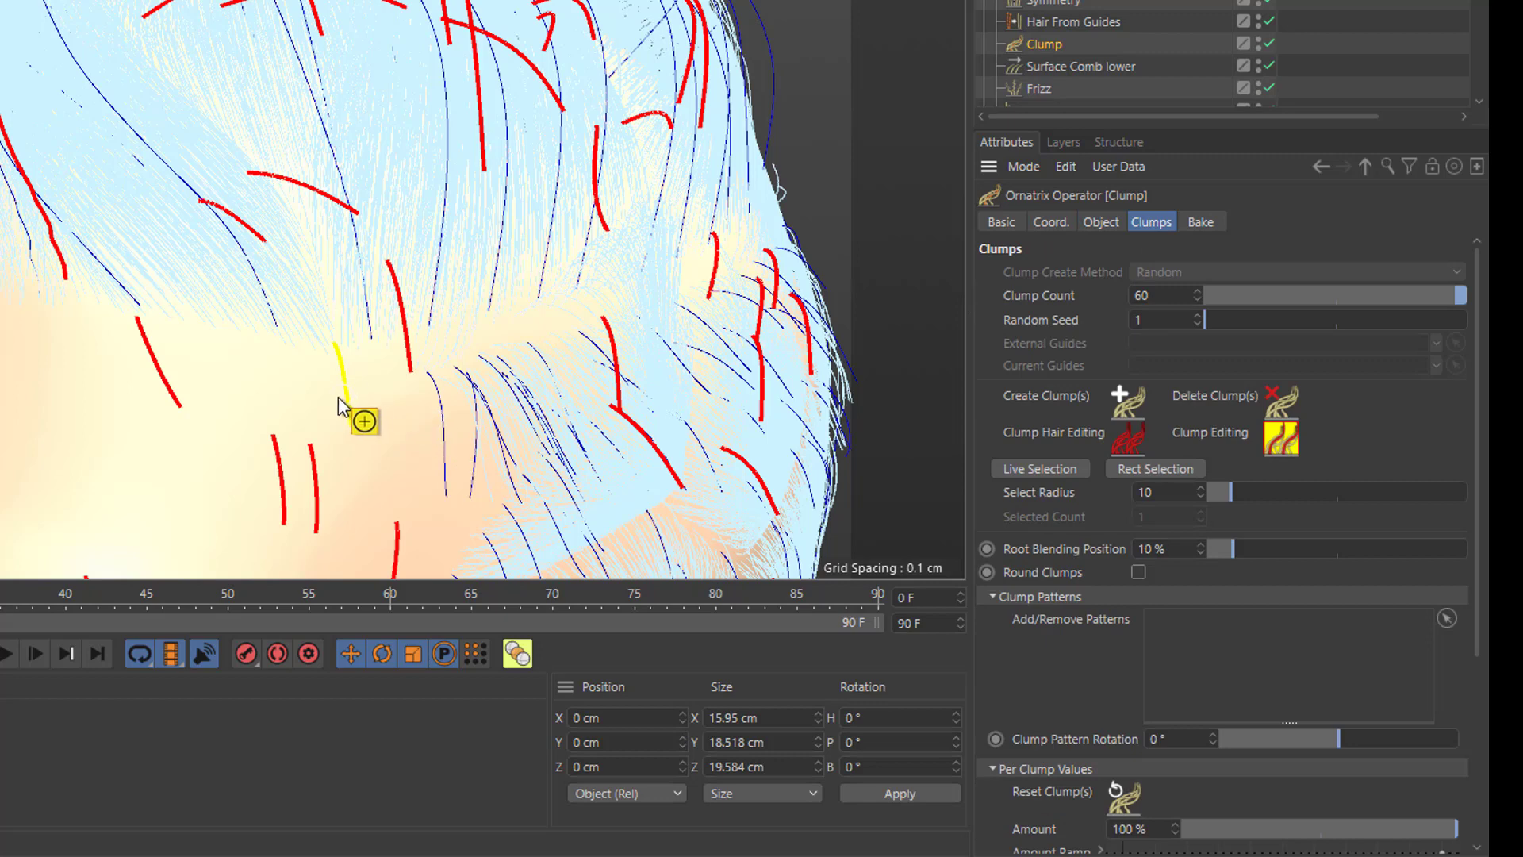
# Select the clumps at the temple and start the live Redshift render in the viewport.
pyautogui.moveTo(1473, 450); pyautogui.dragTo(1464, 644)
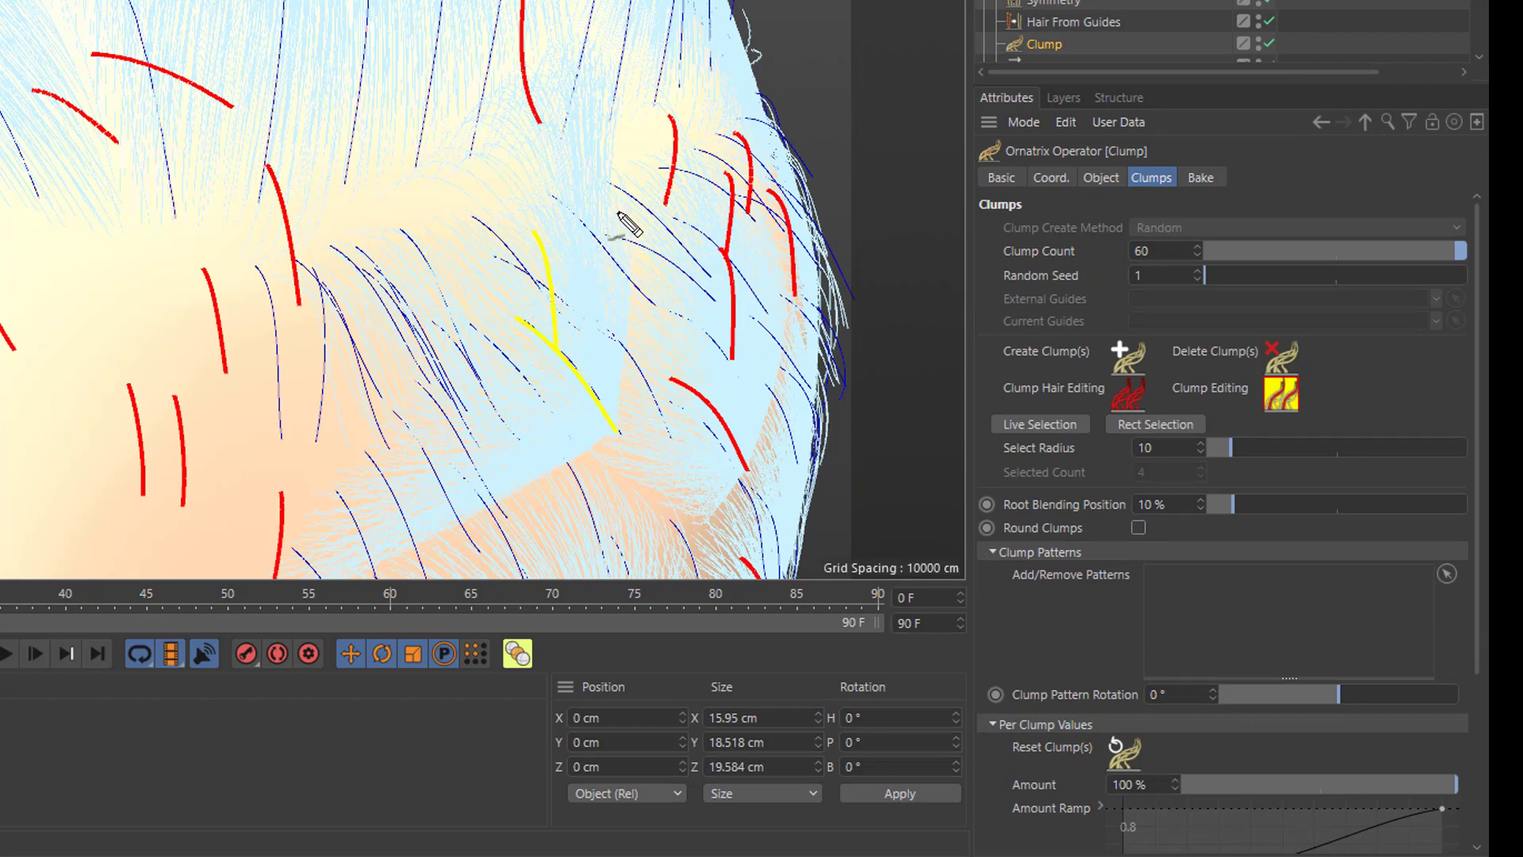
pyautogui.moveTo(618, 212)
pyautogui.mouseDown()
pyautogui.moveTo(613, 428)
pyautogui.moveTo(384, 538)
pyautogui.moveTo(381, 340)
pyautogui.moveTo(612, 222)
pyautogui.mouseUp()
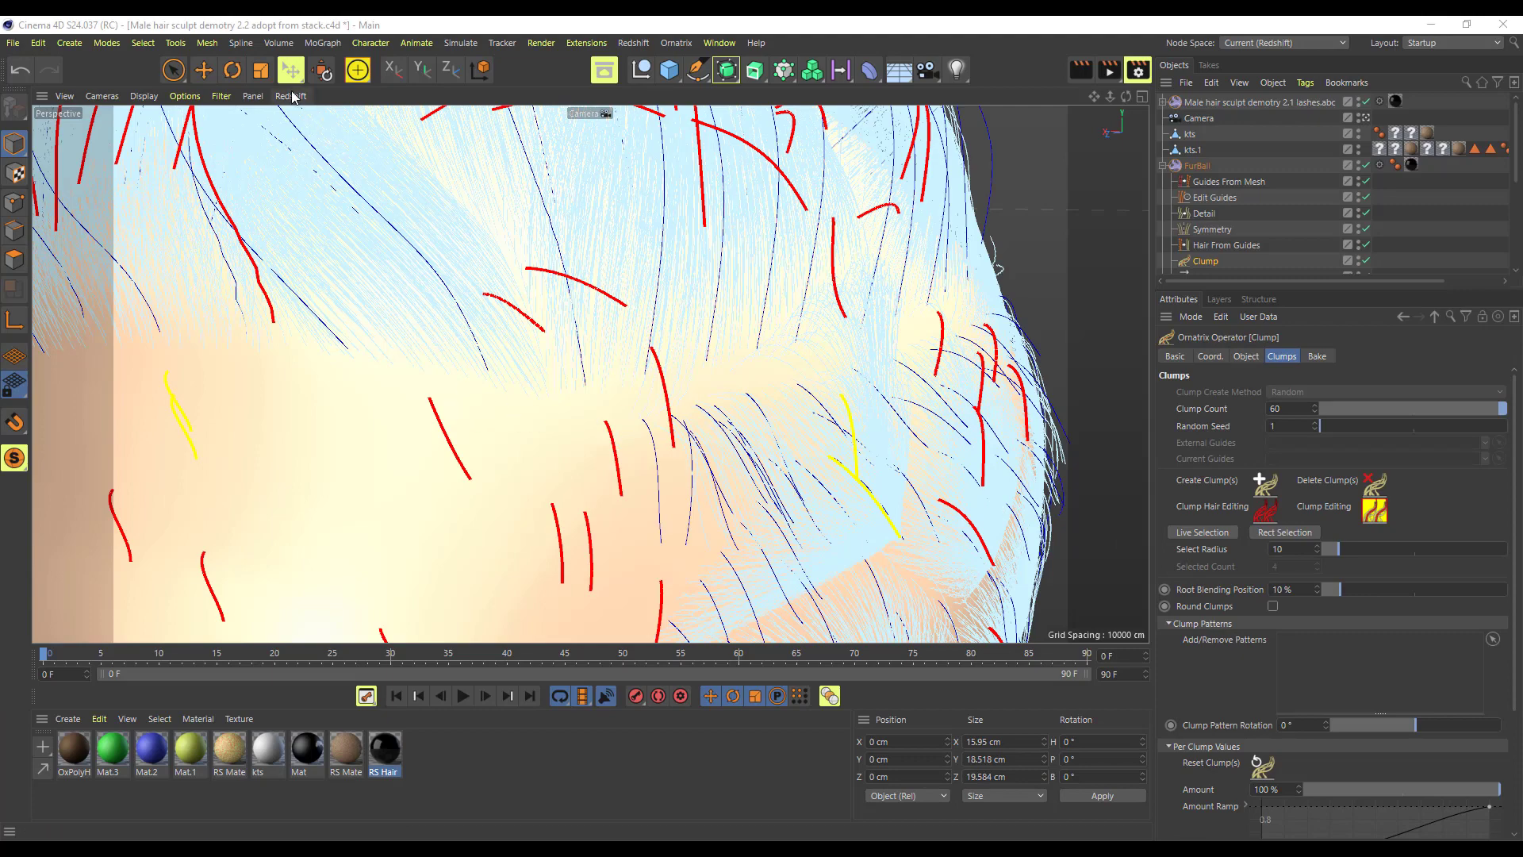
pyautogui.click(290, 96)
pyautogui.click(320, 120)
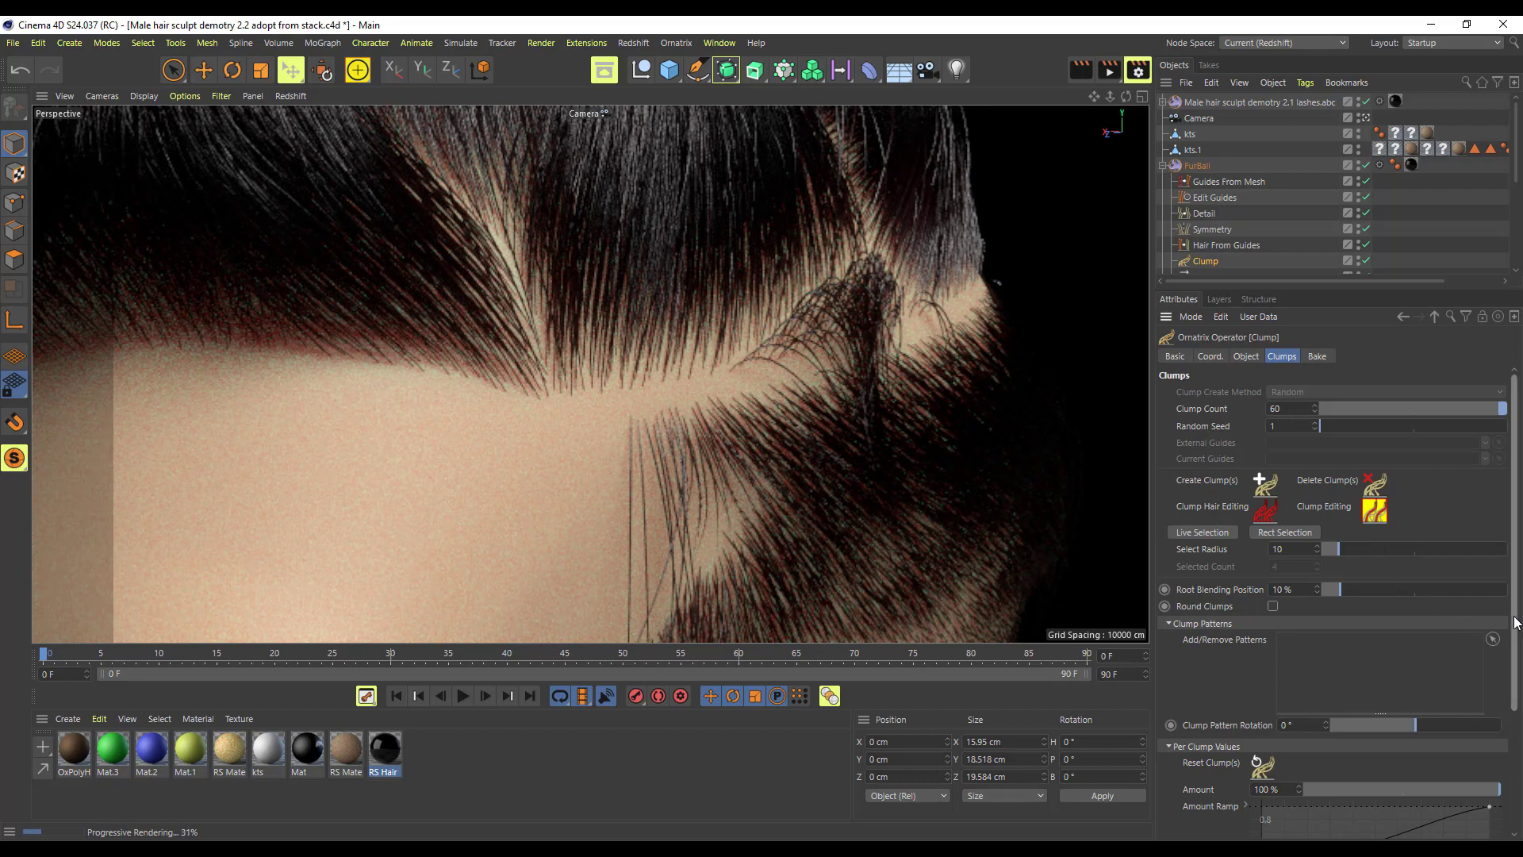
# Set the per-clump Amount of the selected clumps to 0 %.
pyautogui.scroll(-4, 1421, 734)
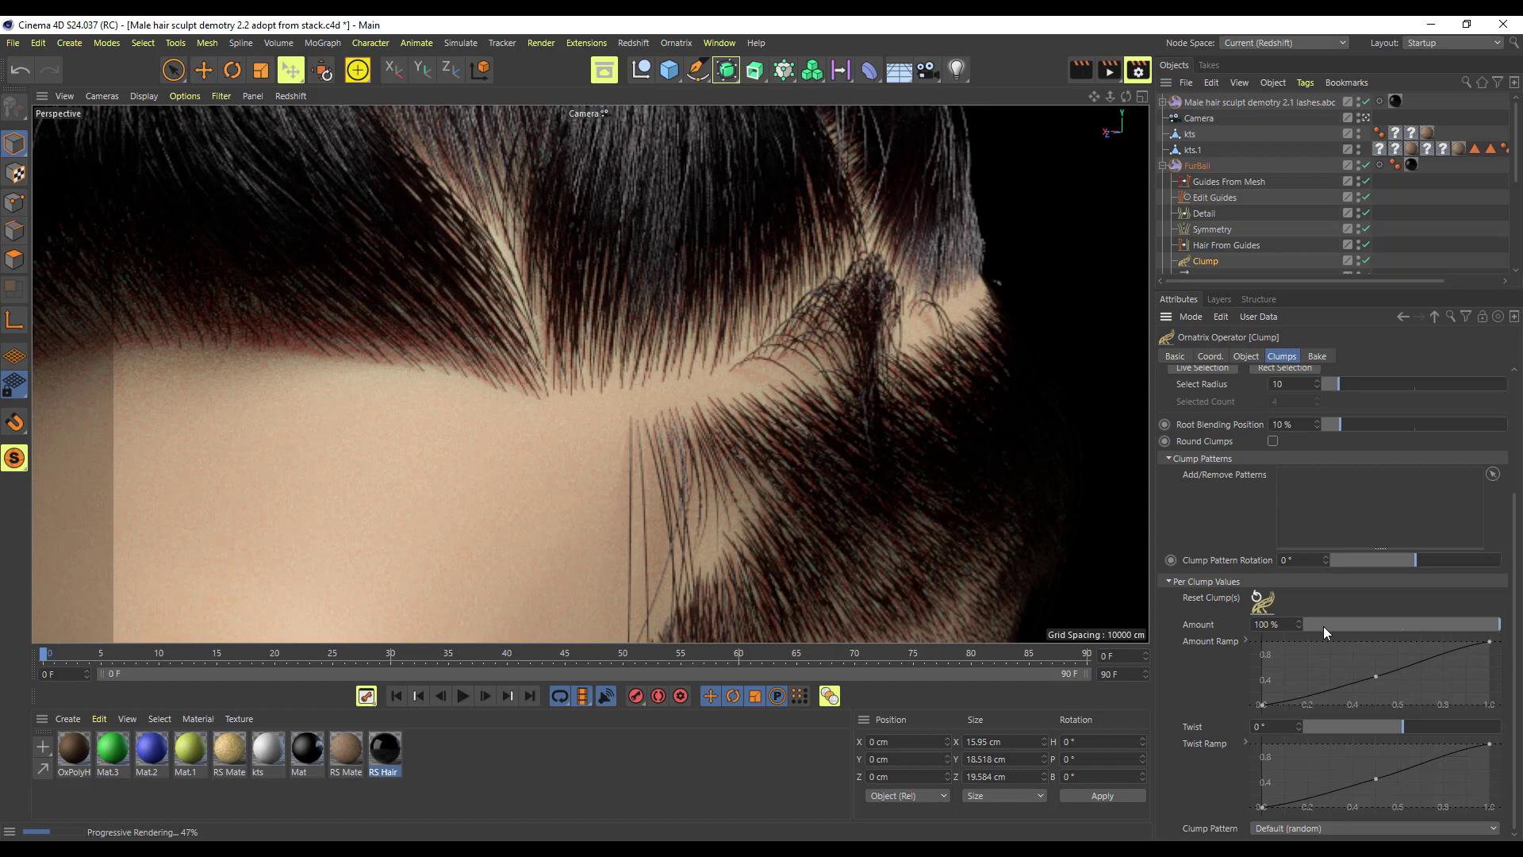
pyautogui.moveTo(1312, 623); pyautogui.dragTo(1307, 624)
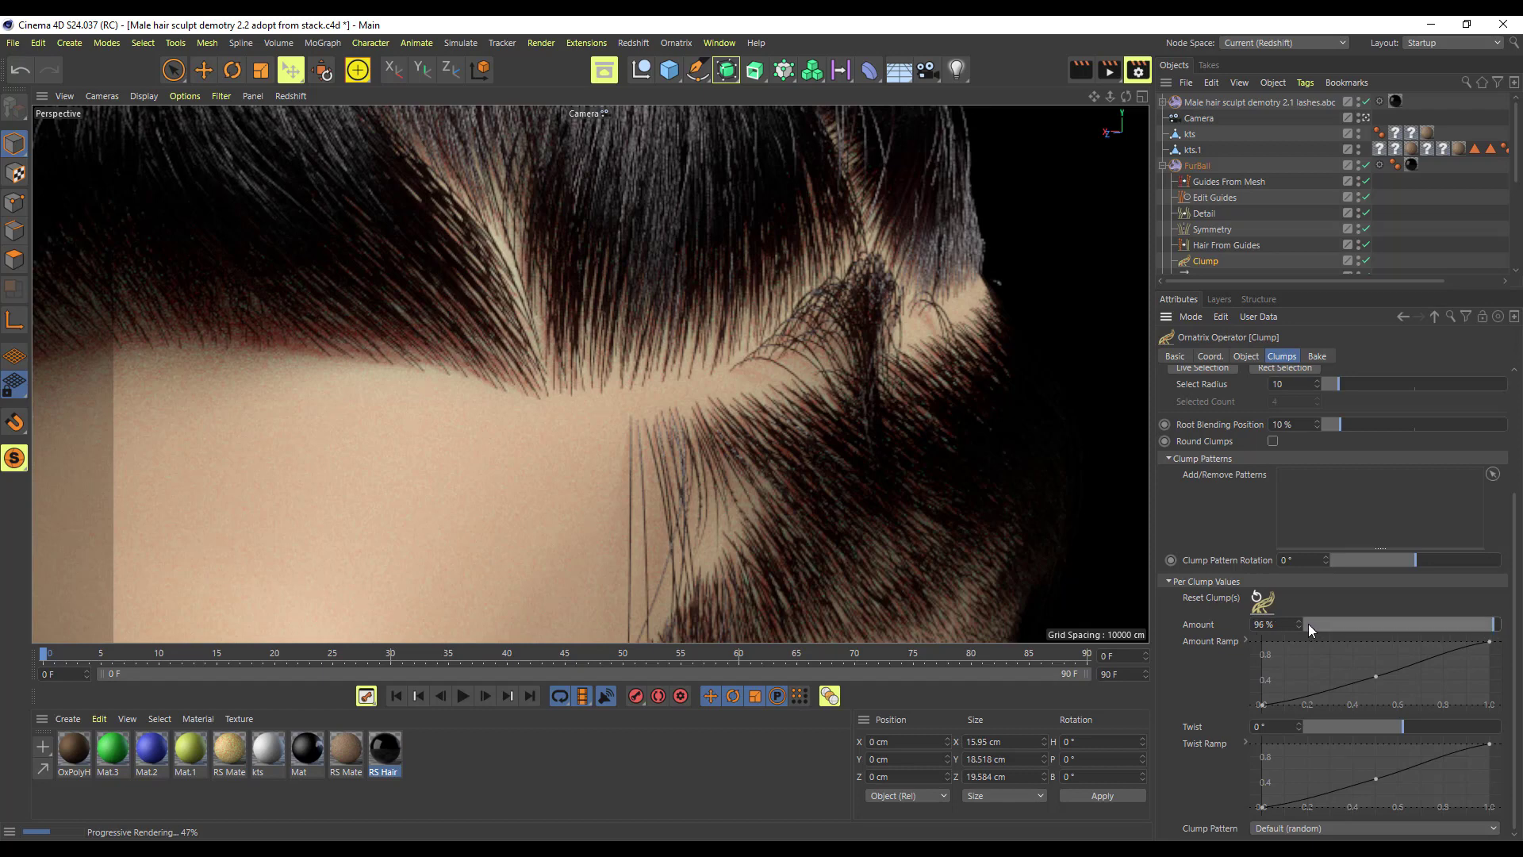
pyautogui.click(1307, 624)
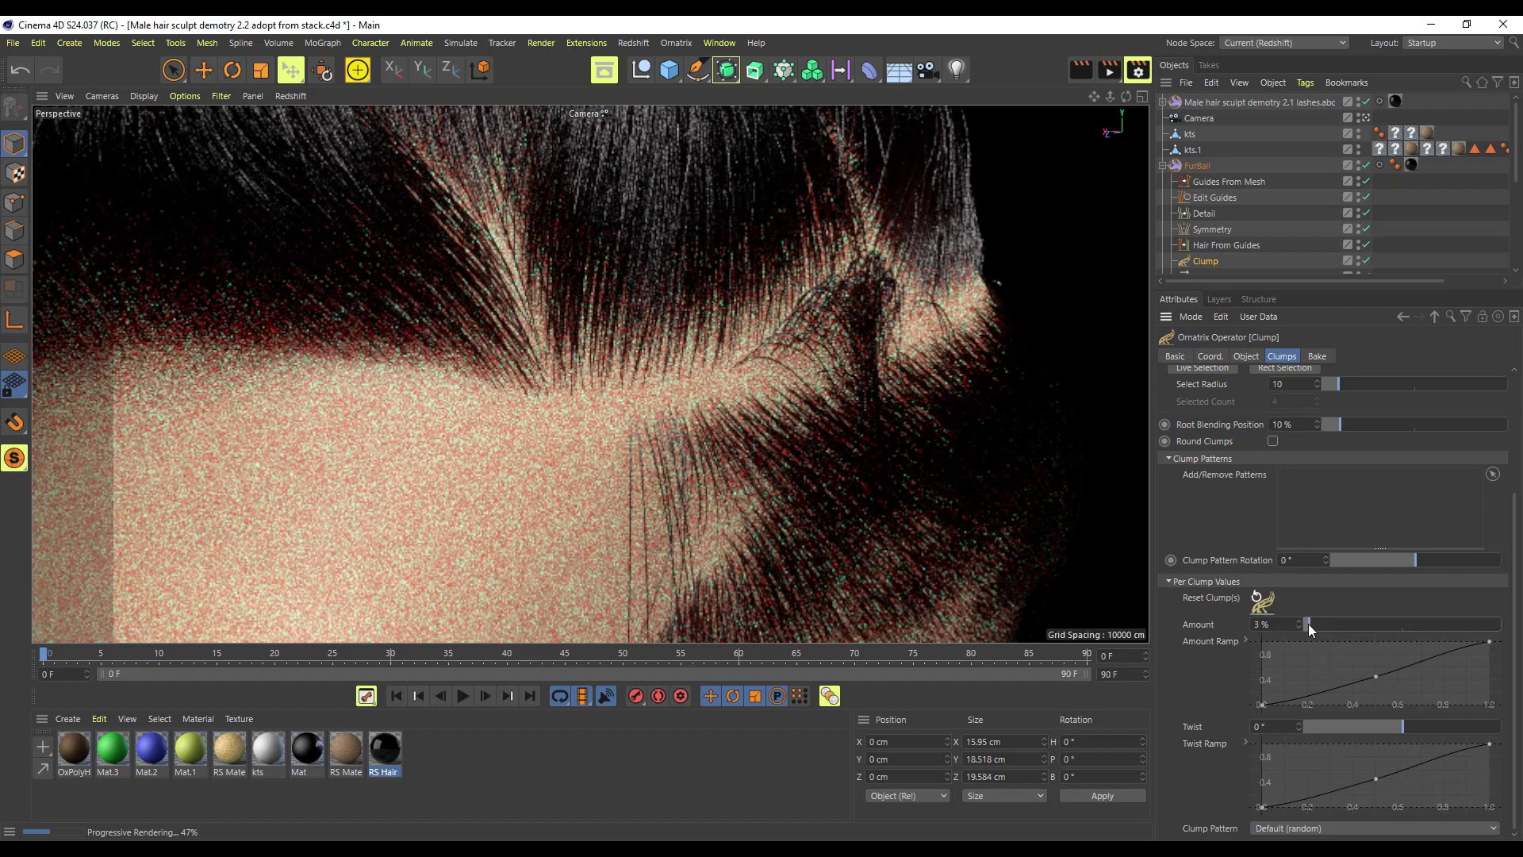
pyautogui.click(1307, 624)
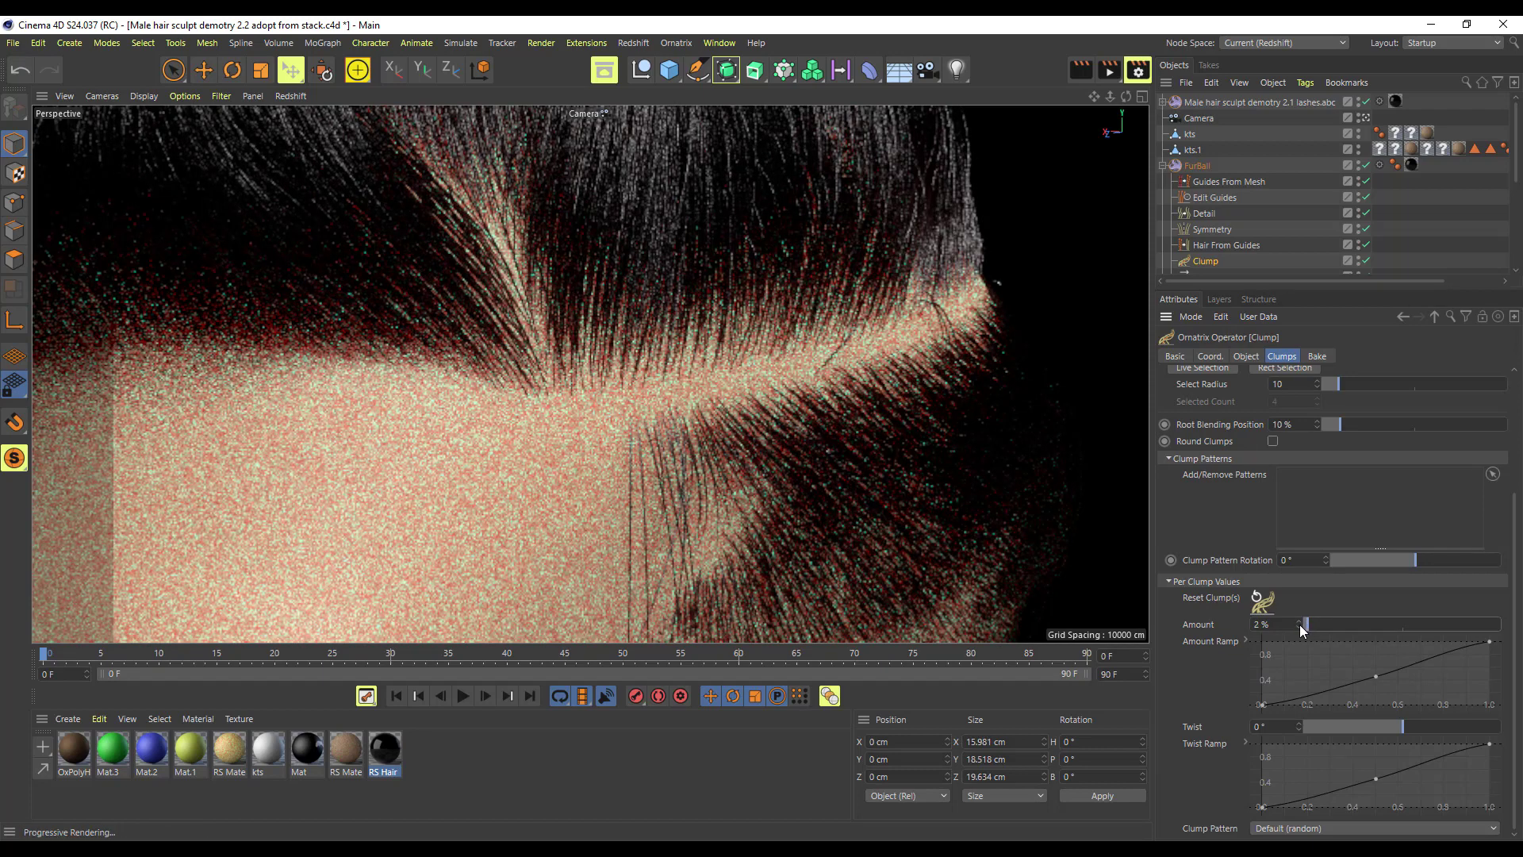
pyautogui.click(1297, 627)
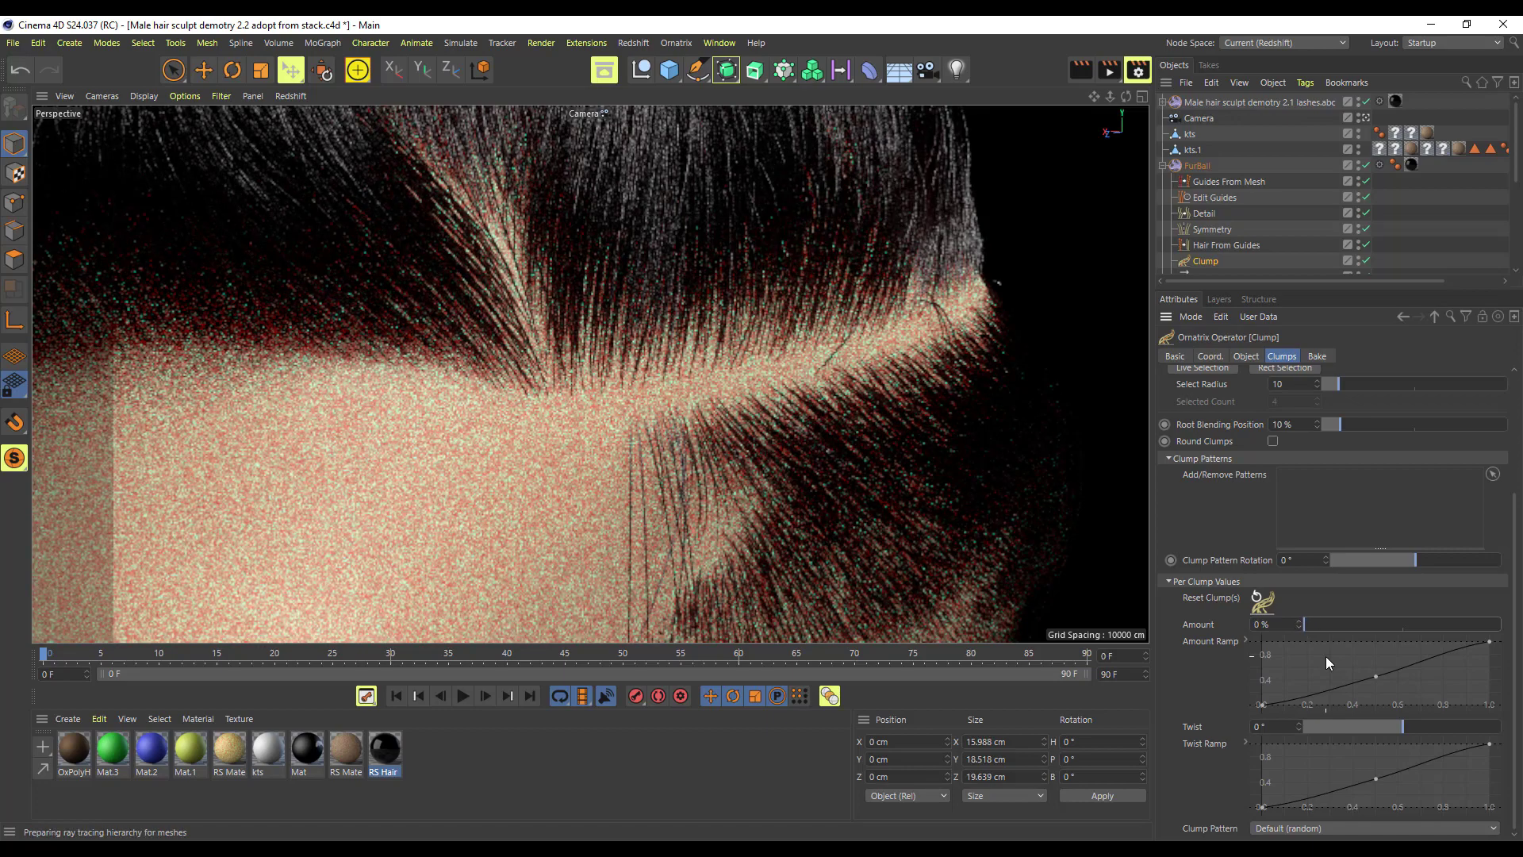
pyautogui.click(1300, 624)
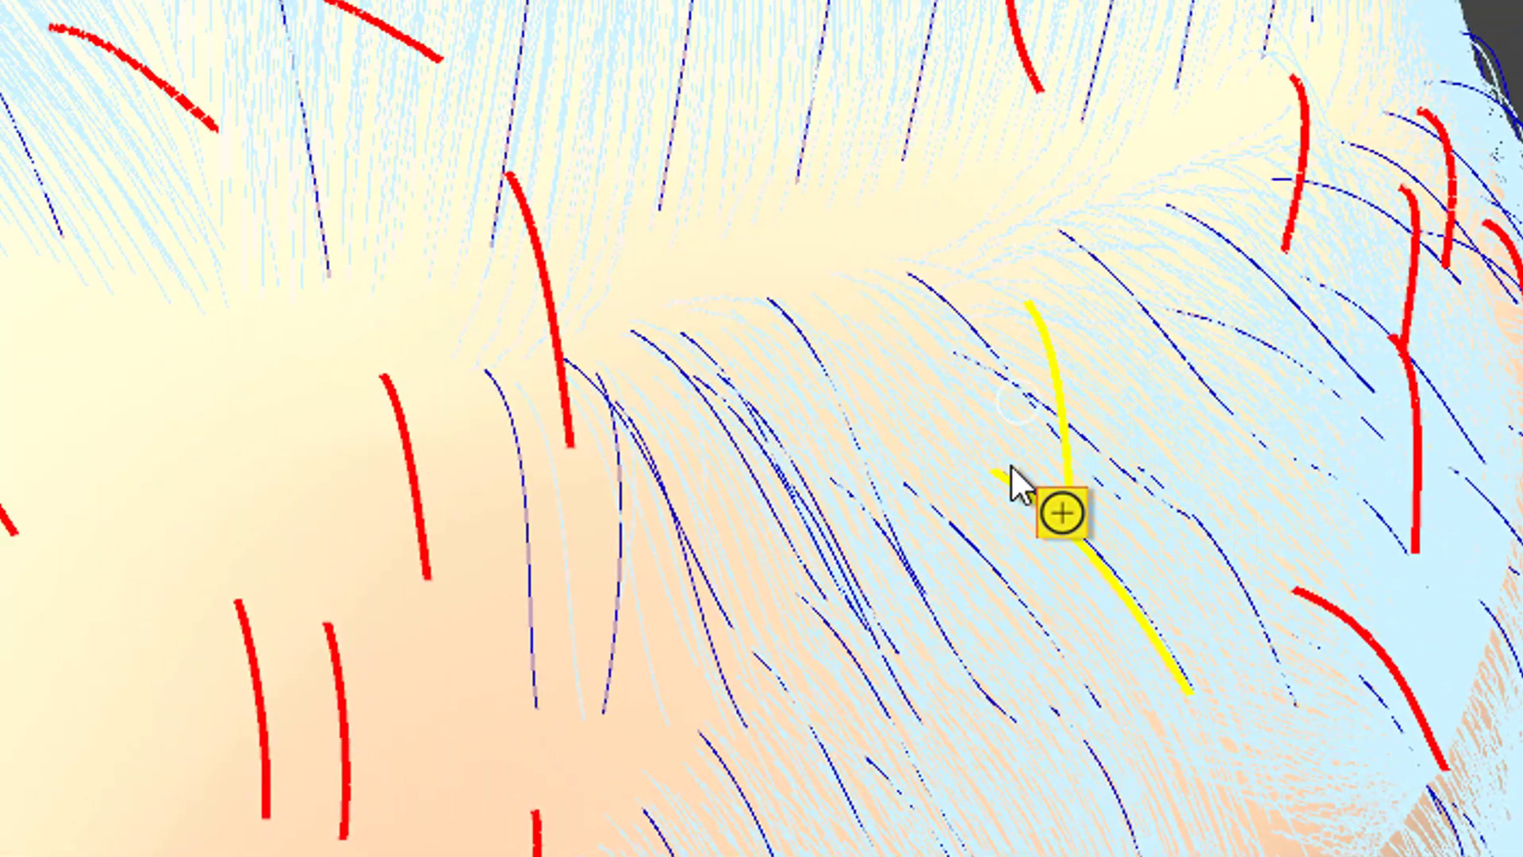
pyautogui.moveTo(1012, 469); pyautogui.dragTo(1065, 514)
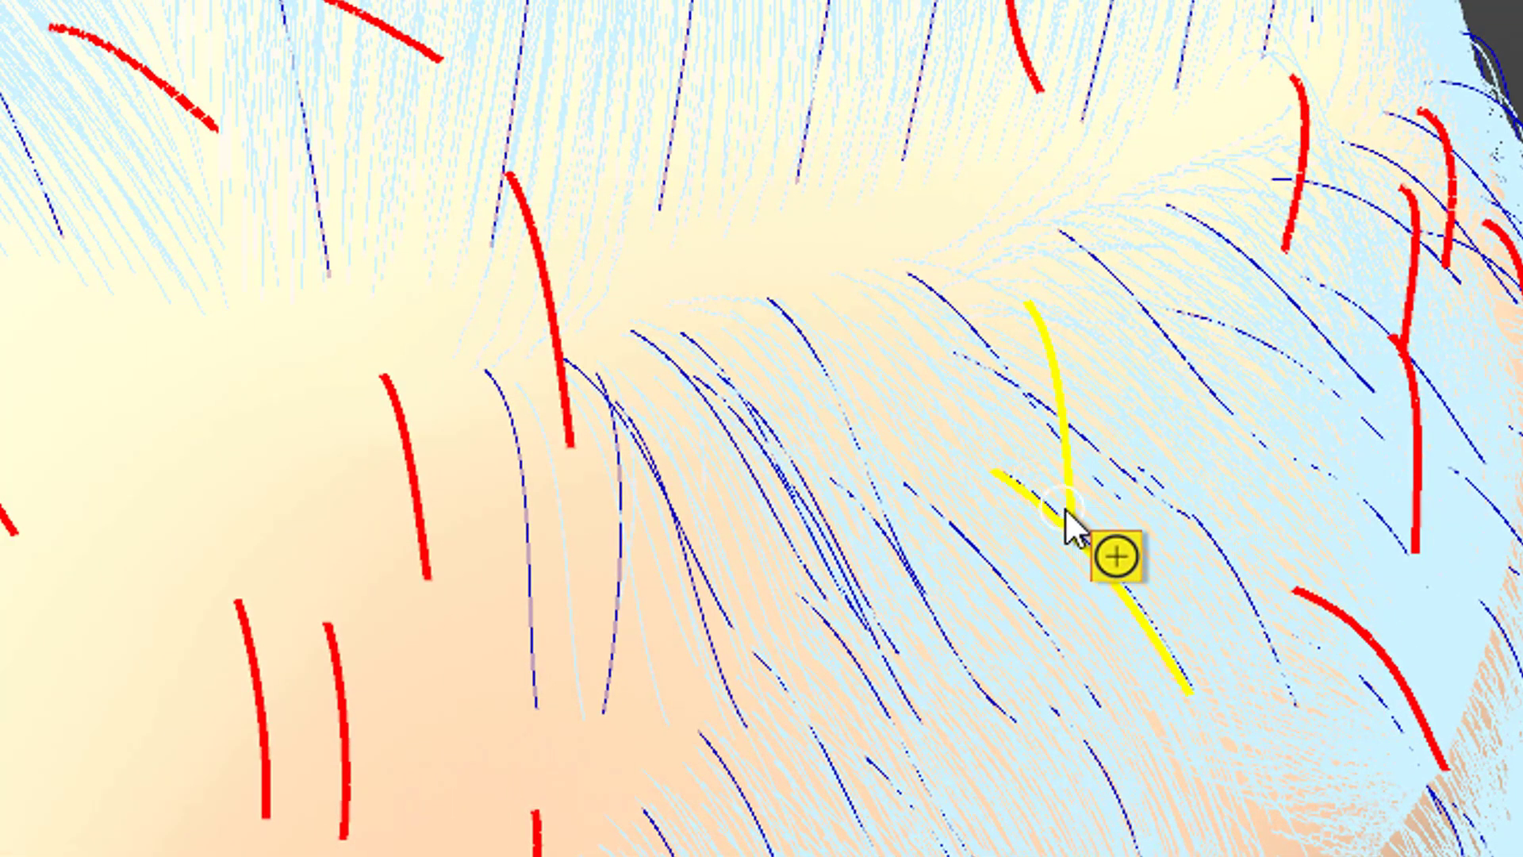
pyautogui.scroll(-10, 1066, 514)
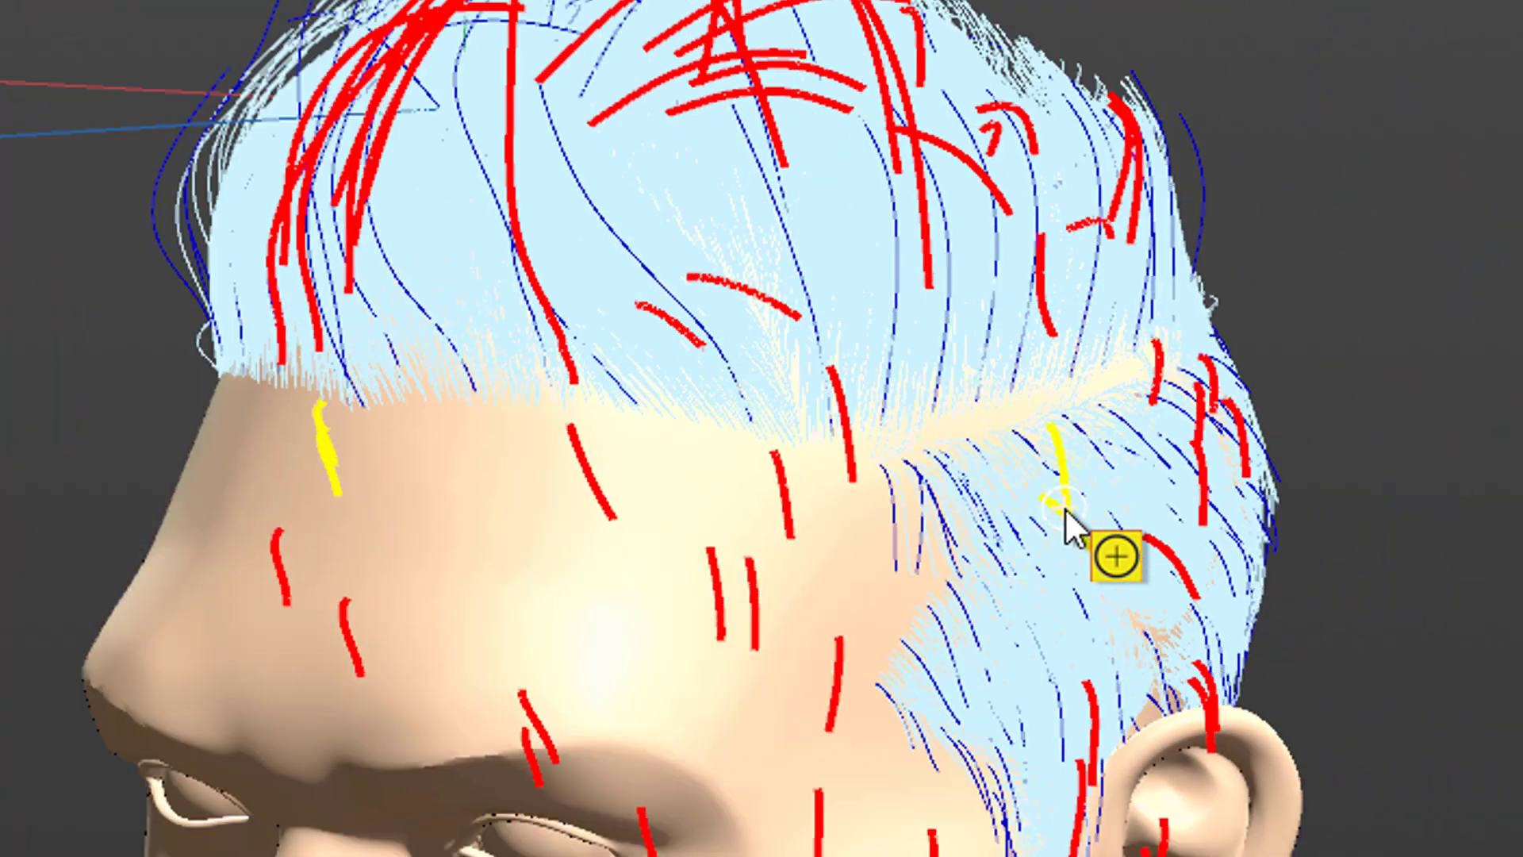
pyautogui.scroll(-5, 1065, 514)
pyautogui.scroll(8, 1066, 514)
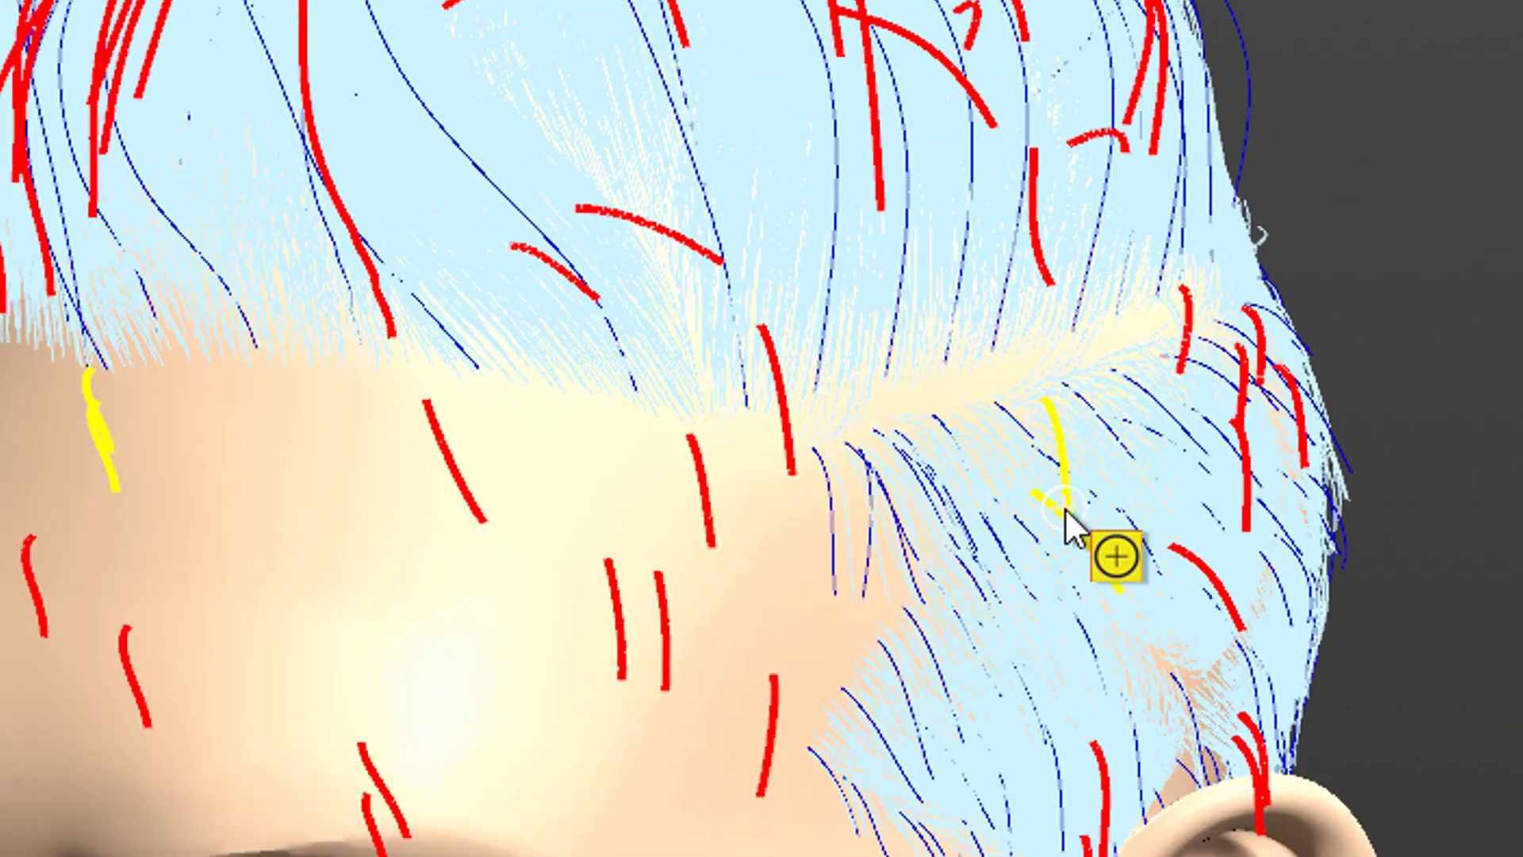
pyautogui.scroll(2, 1066, 514)
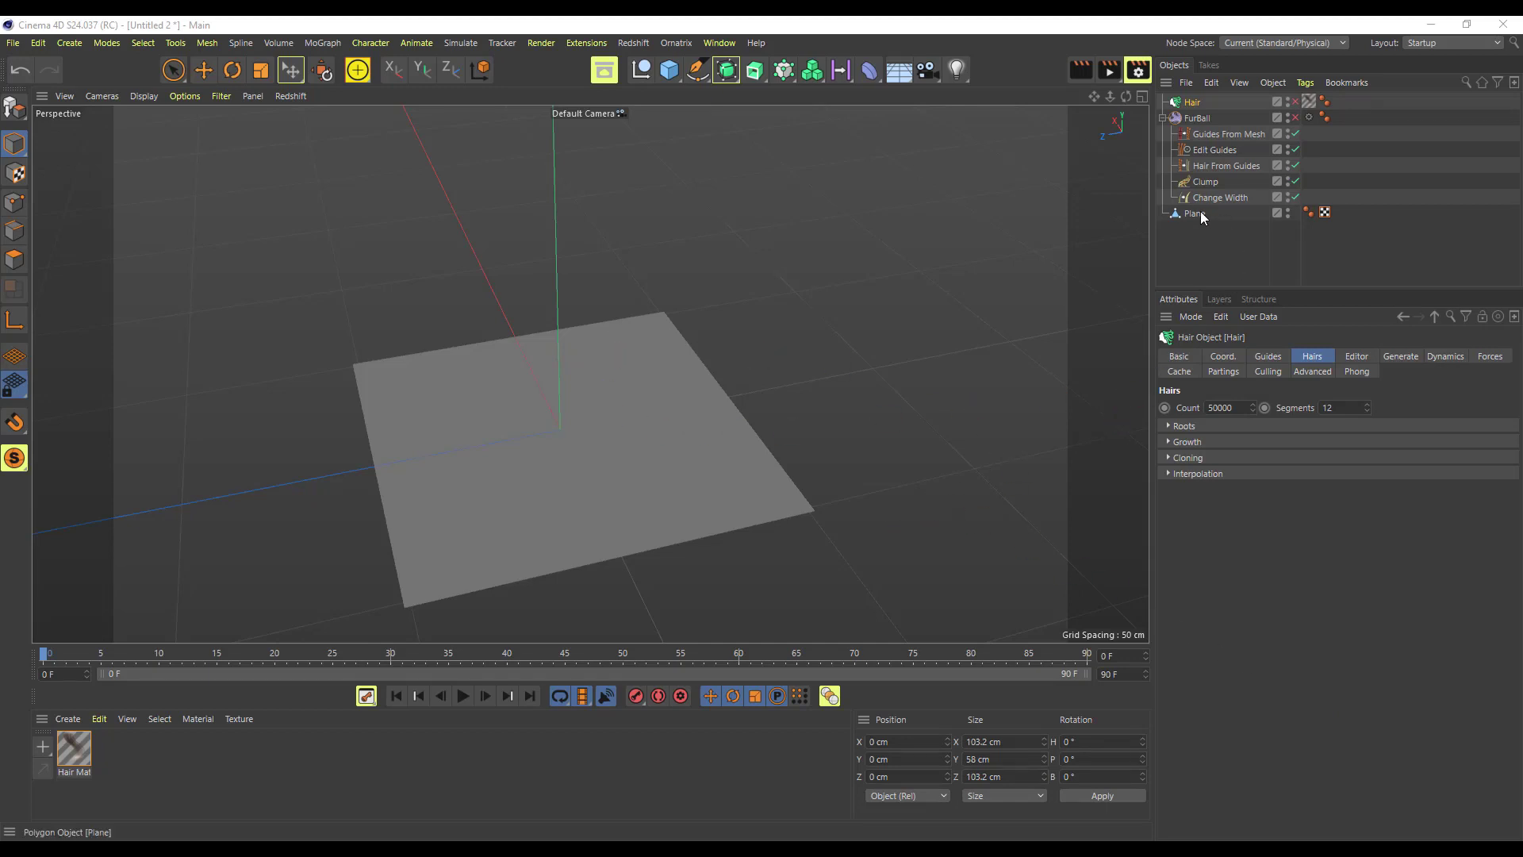
# Enable the FurBall object in the scene with the plane.
pyautogui.click(1295, 117)
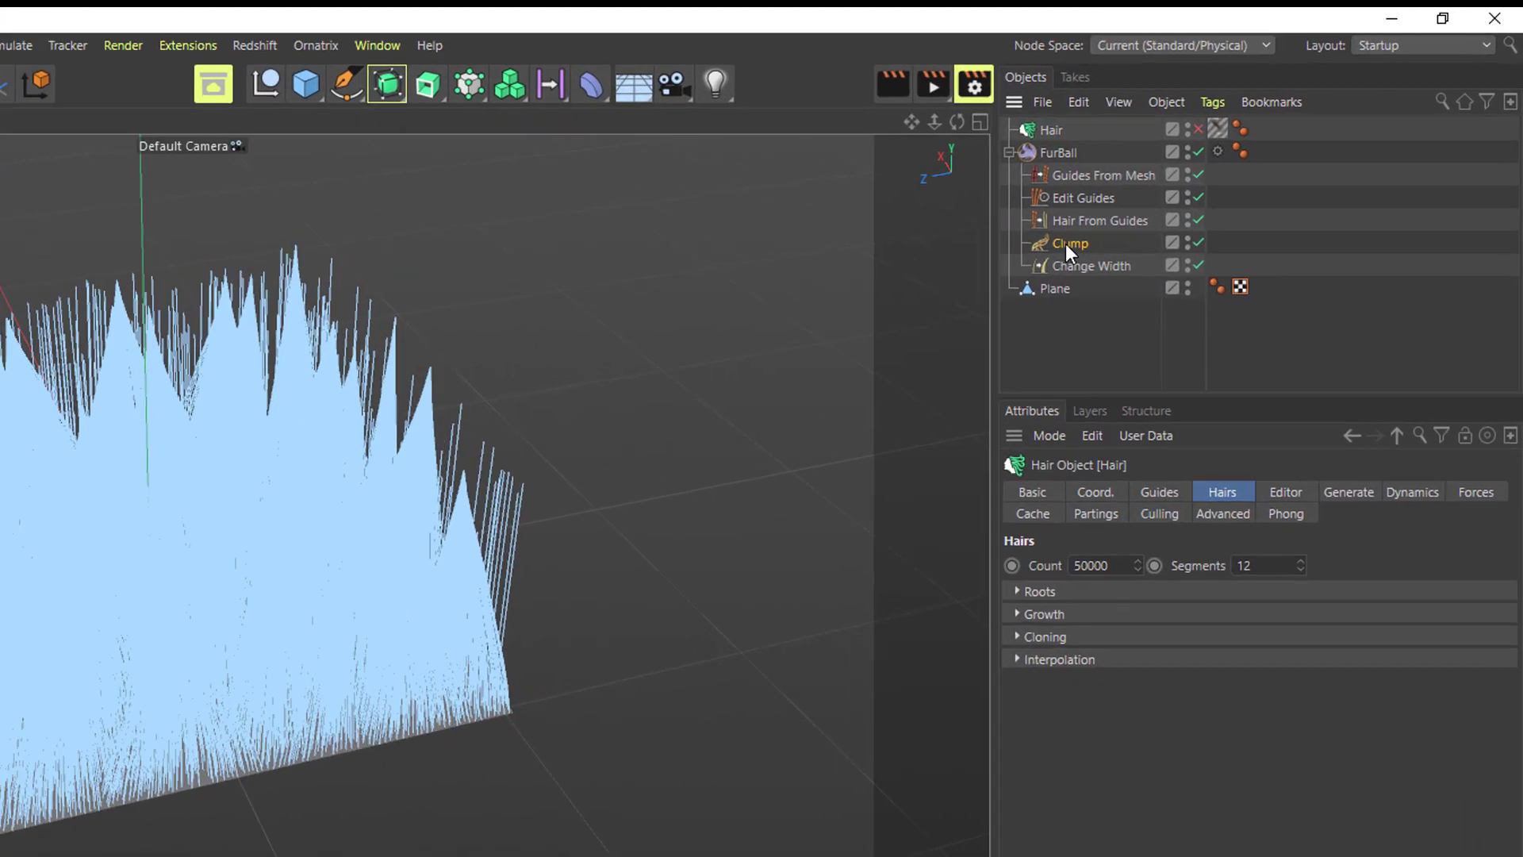
# Move the Clump operator above Hair From Guides in the FurBall's operator stack.
pyautogui.click(1205, 181)
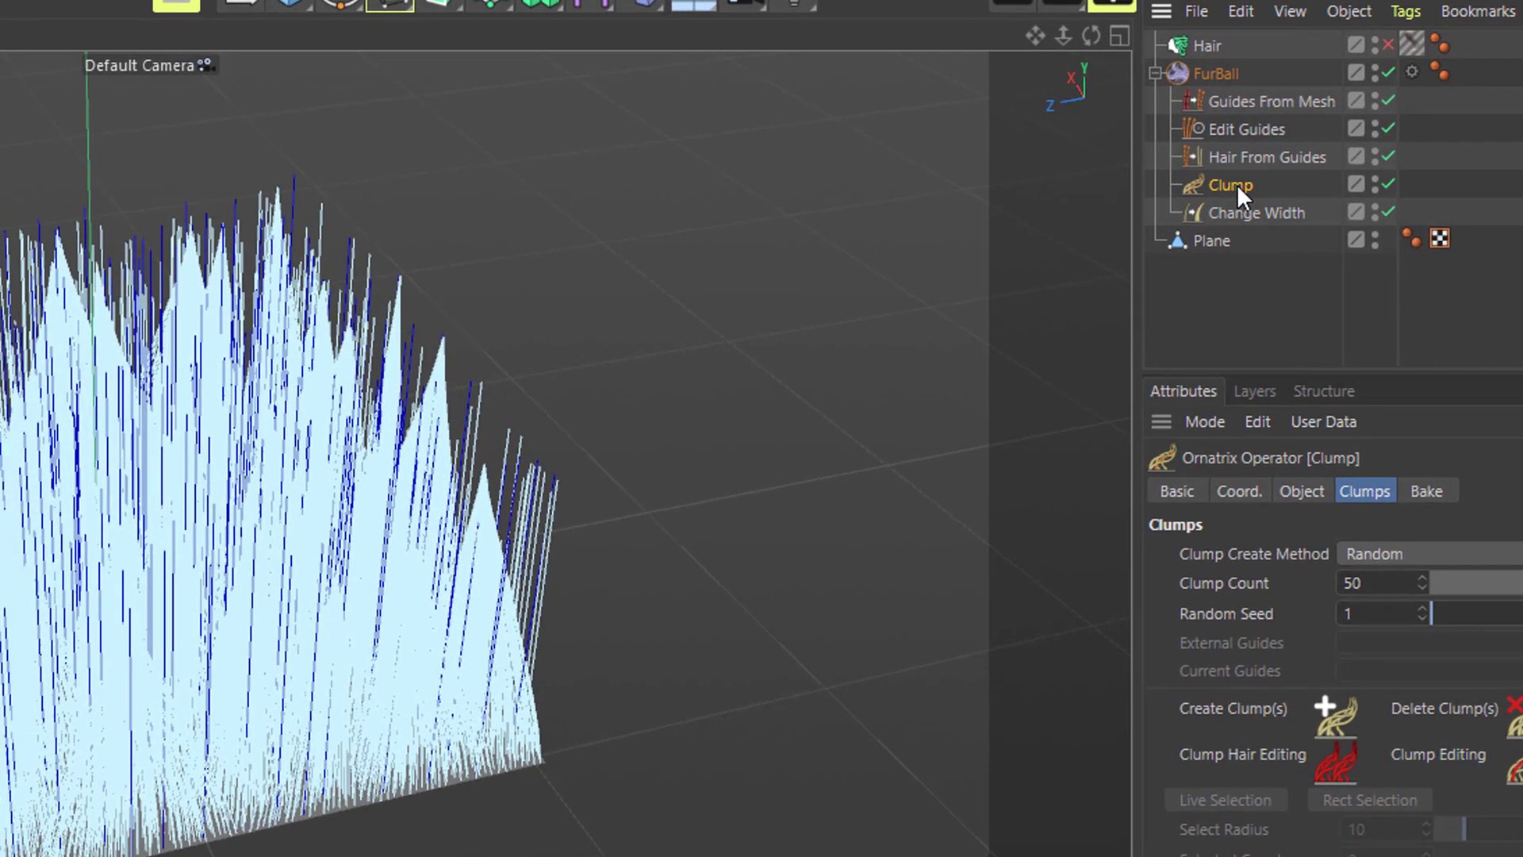
pyautogui.moveTo(971, 290); pyautogui.dragTo(990, 238)
pyautogui.moveTo(1270, 132); pyautogui.dragTo(1271, 132)
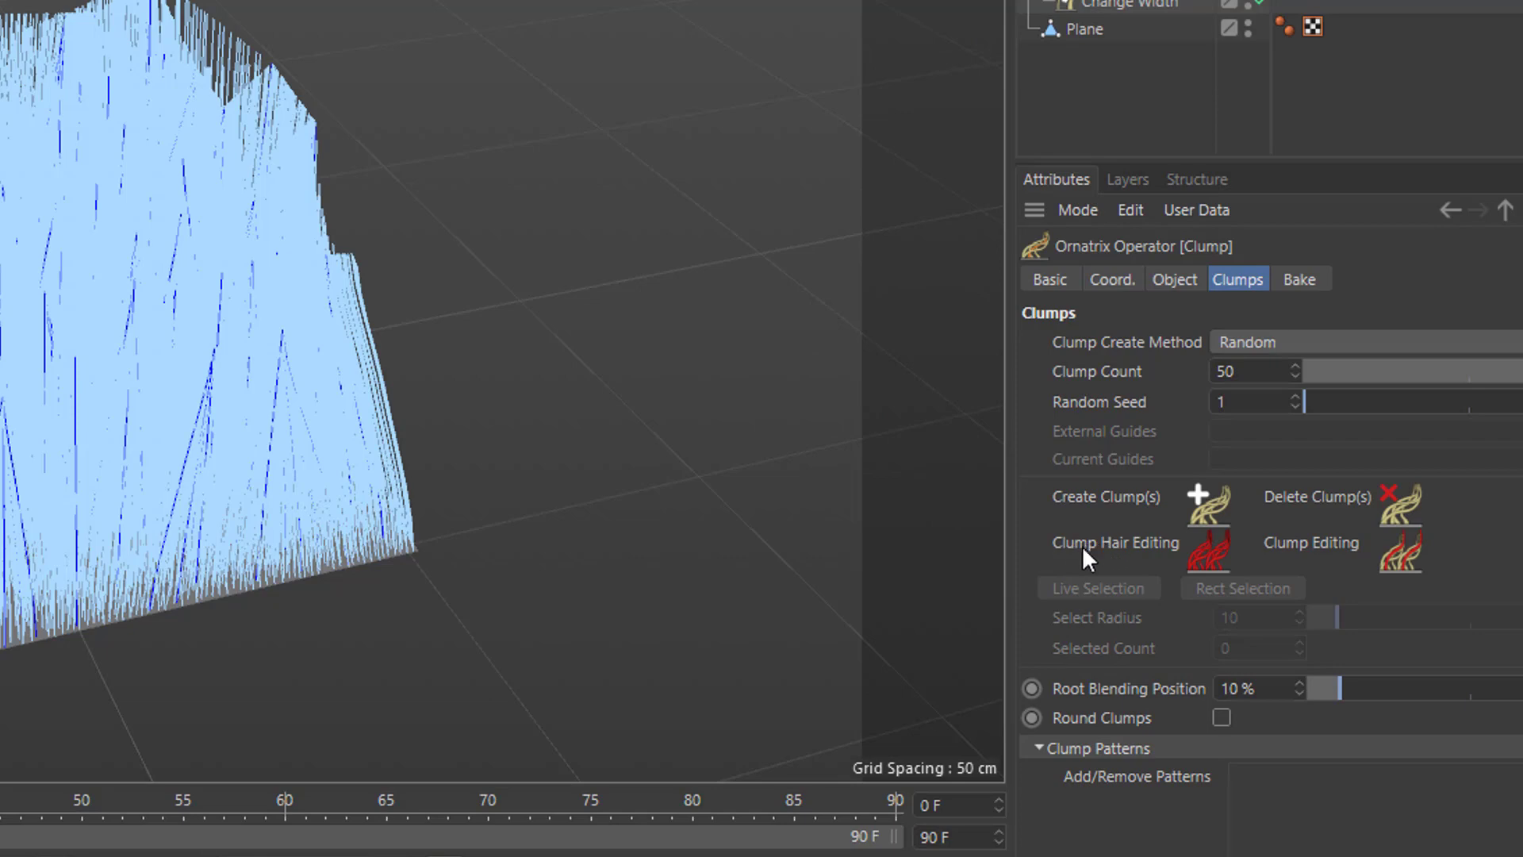
# In clump hair editing, set the Clump Count to 1 and create a clump from the guides selected near the plane's edge.
pyautogui.click(1207, 548)
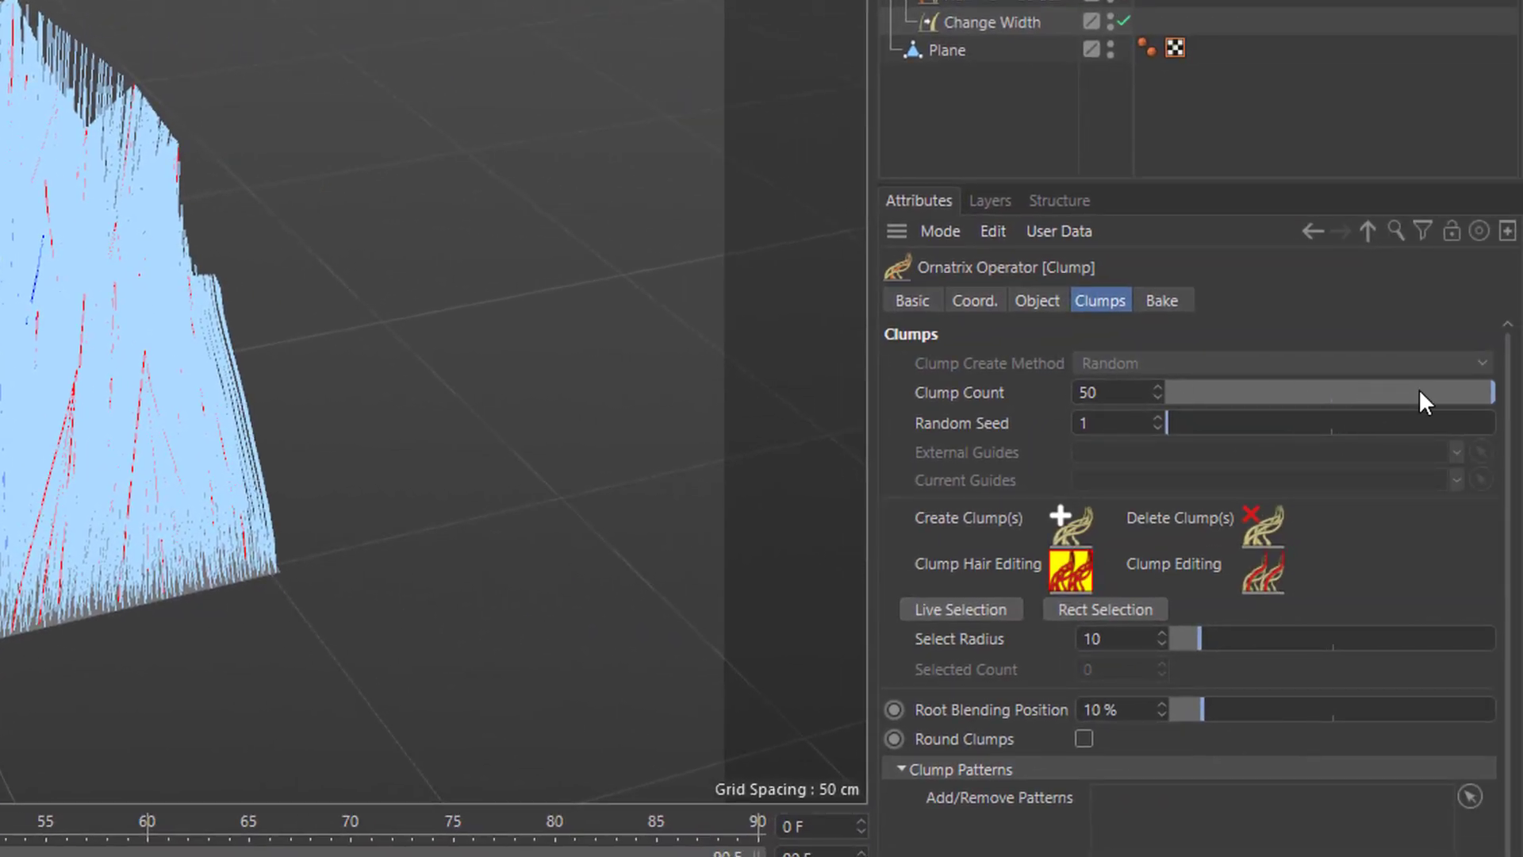
pyautogui.moveTo(1418, 393); pyautogui.dragTo(1139, 408)
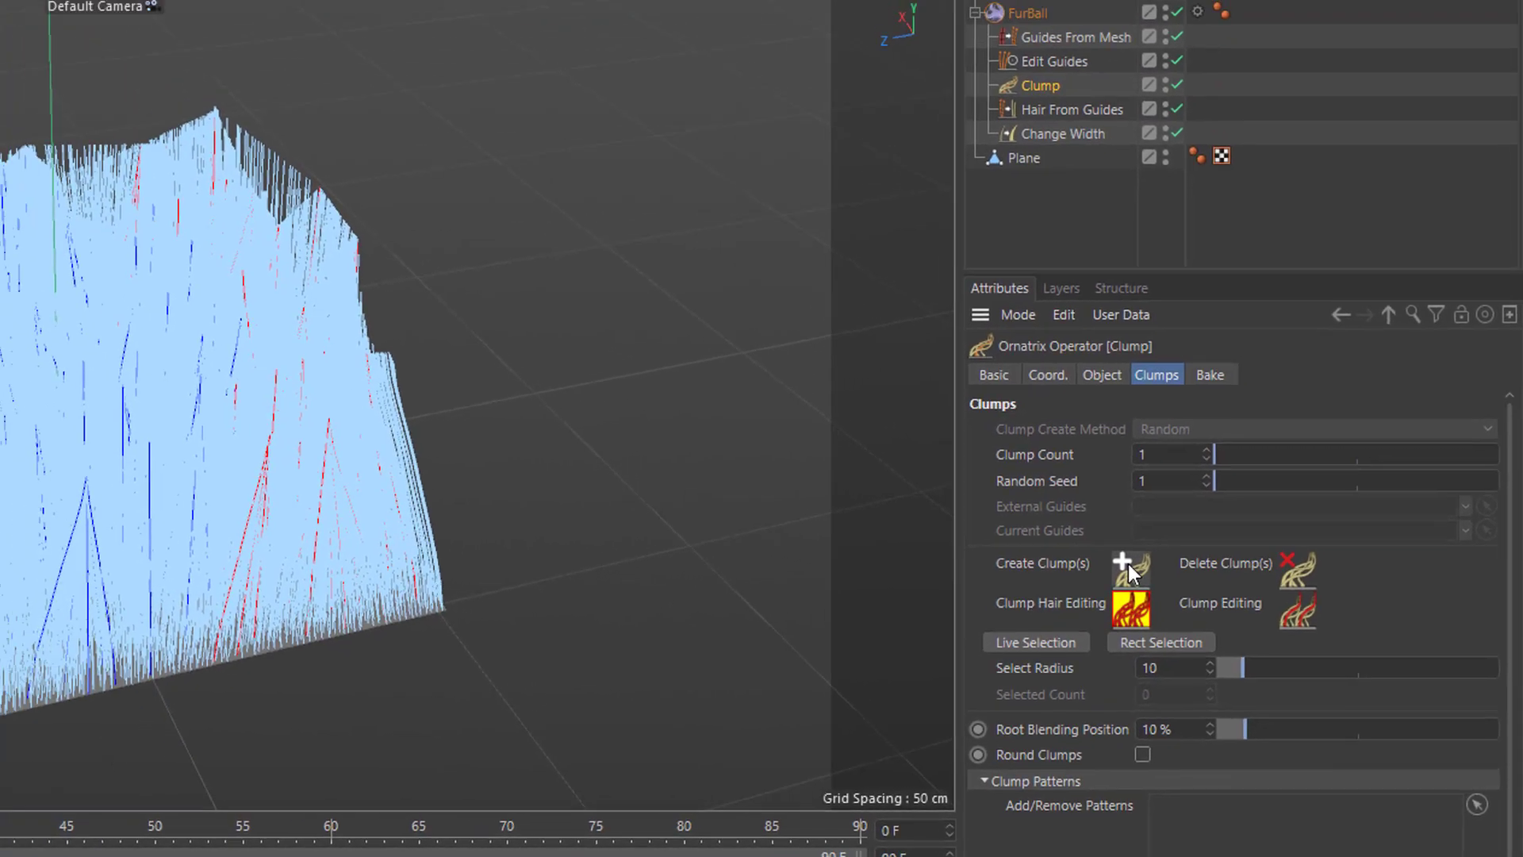
pyautogui.click(1130, 564)
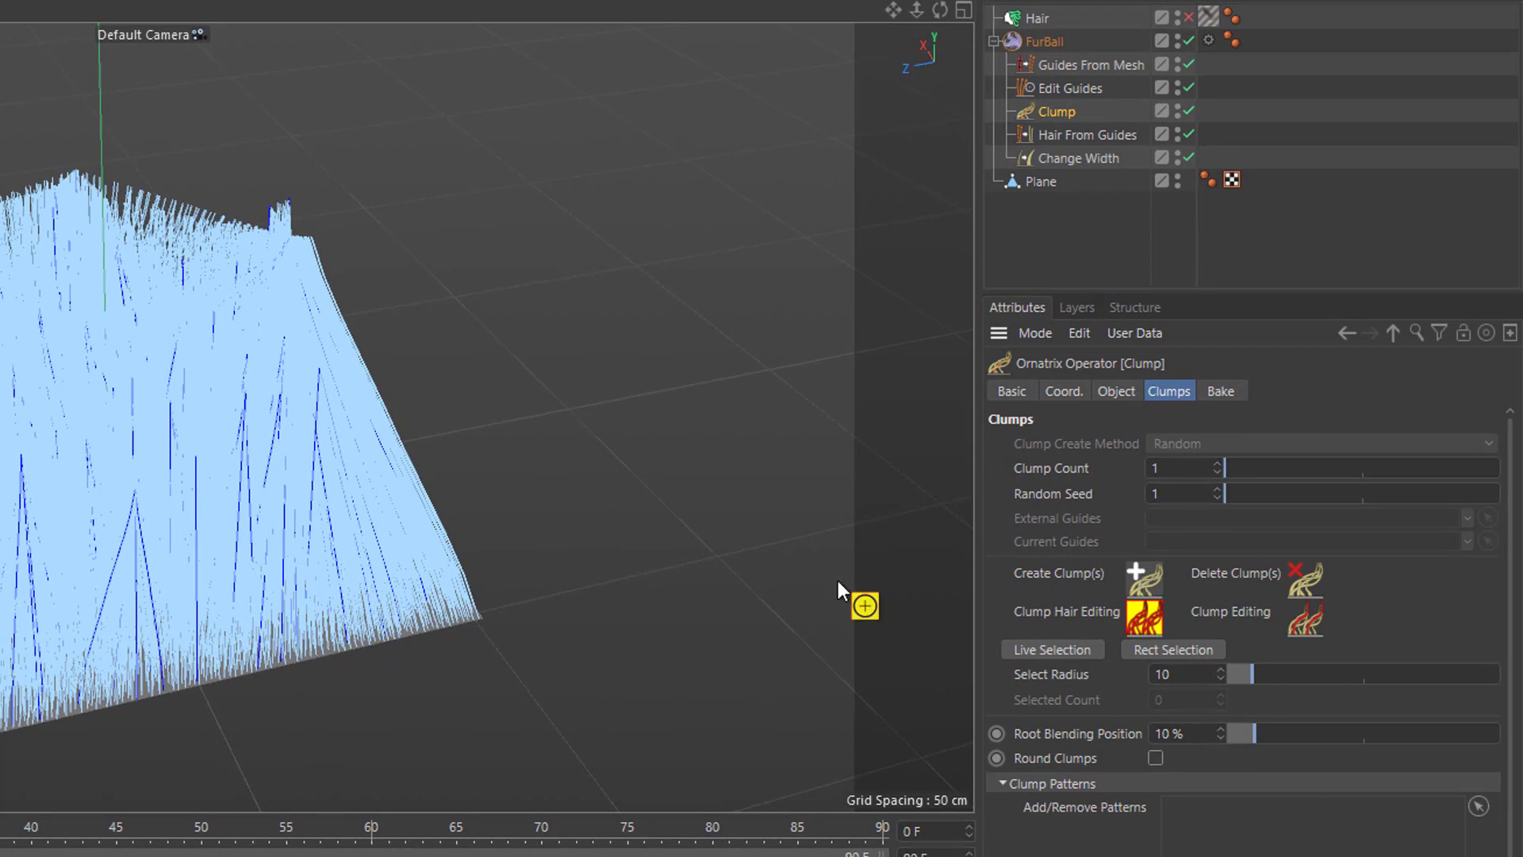
# Select the guides near the plane's corner and create 29 clumps from them.
pyautogui.moveTo(316, 218)
pyautogui.mouseDown()
pyautogui.moveTo(317, 478)
pyautogui.moveTo(297, 198)
pyautogui.moveTo(237, 157)
pyautogui.moveTo(303, 585)
pyautogui.moveTo(307, 211)
pyautogui.moveTo(272, 340)
pyautogui.moveTo(363, 617)
pyautogui.mouseUp()
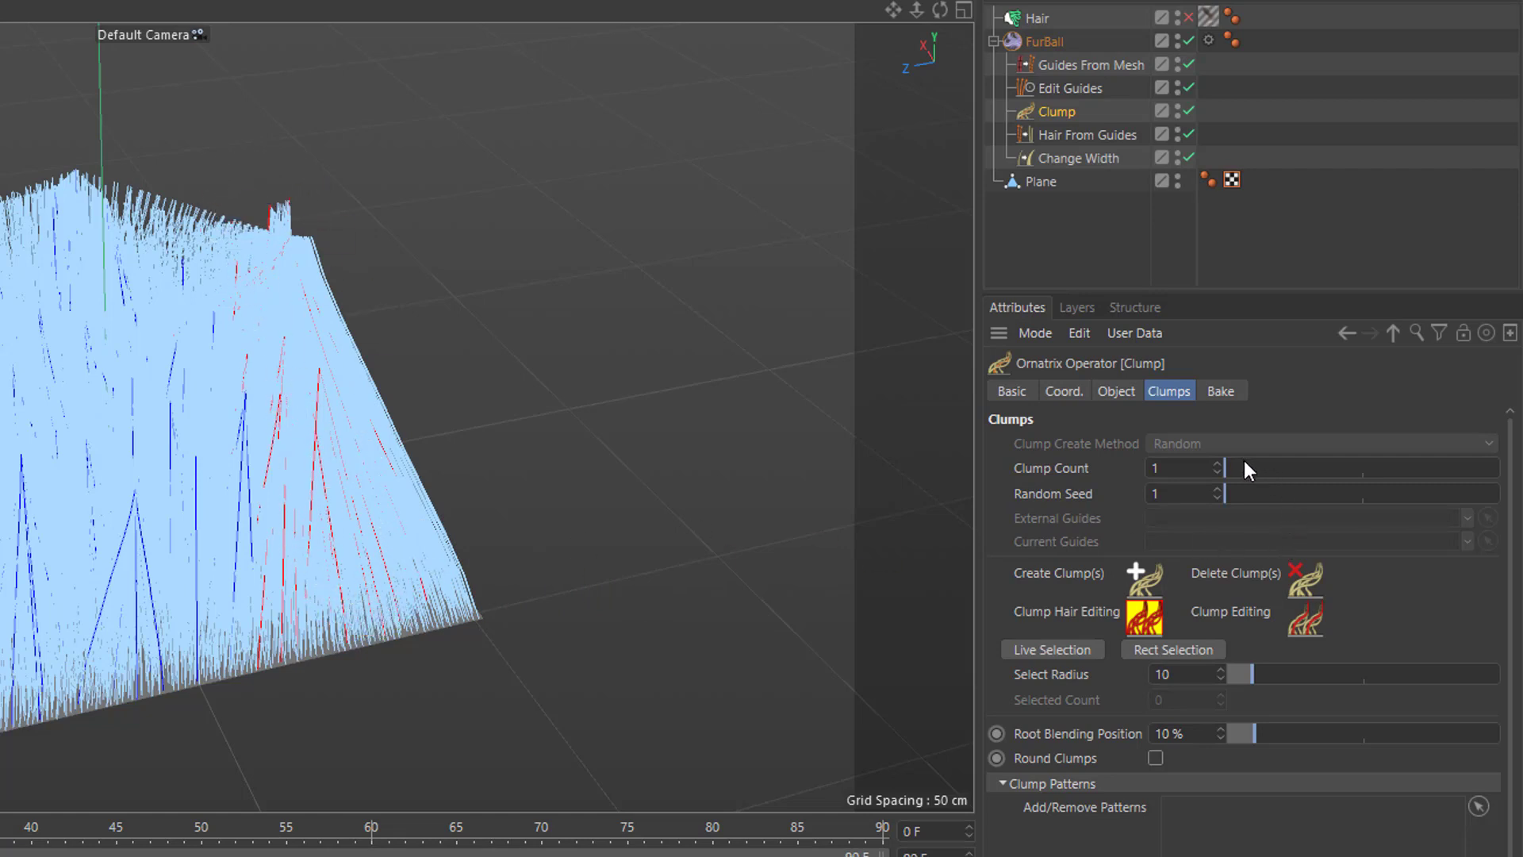
pyautogui.moveTo(1244, 462); pyautogui.dragTo(1380, 464)
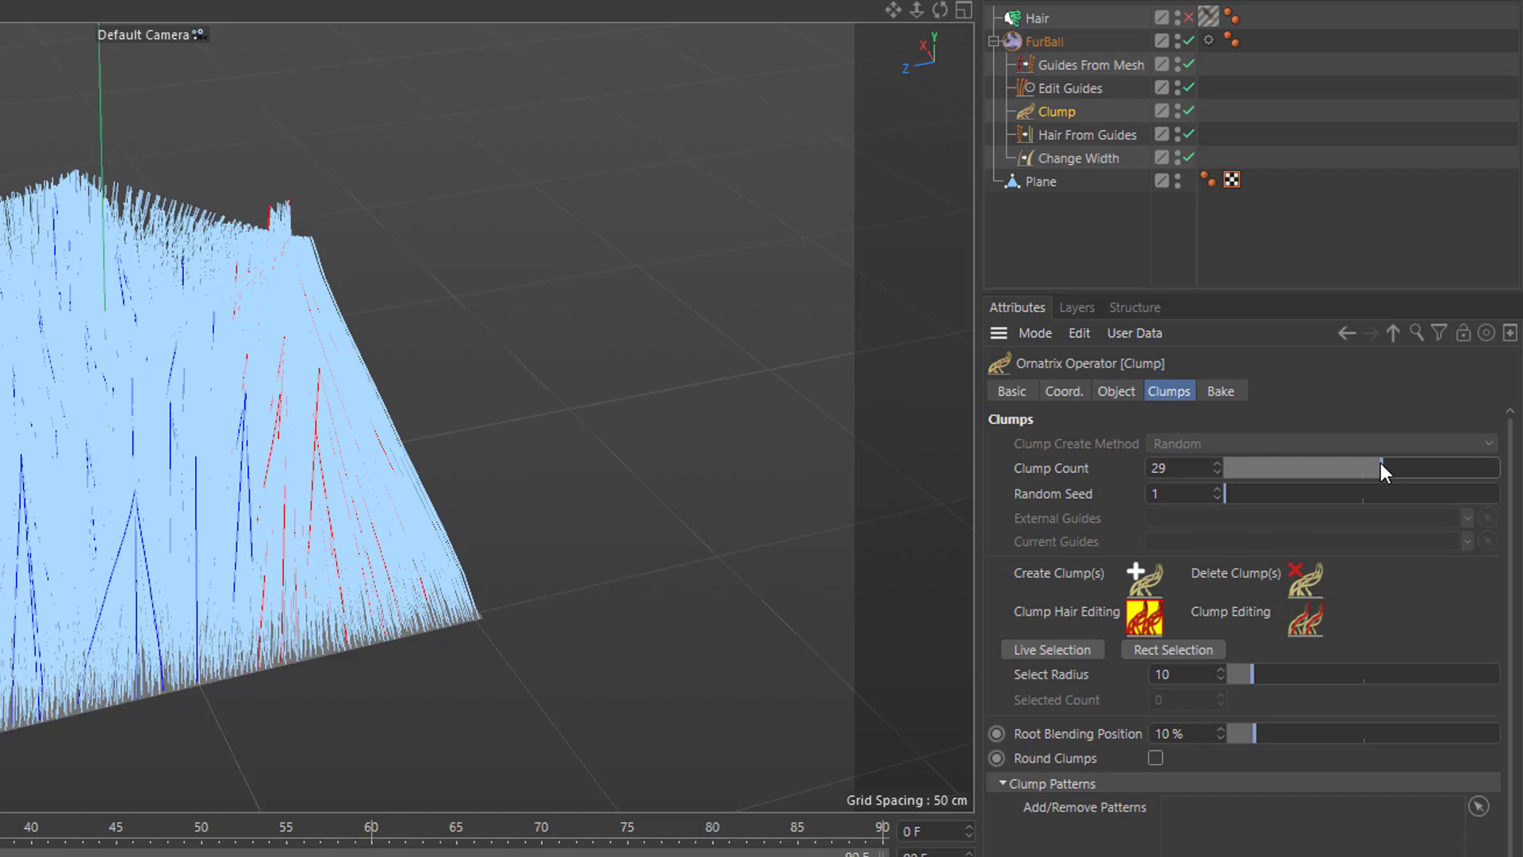
pyautogui.click(1136, 577)
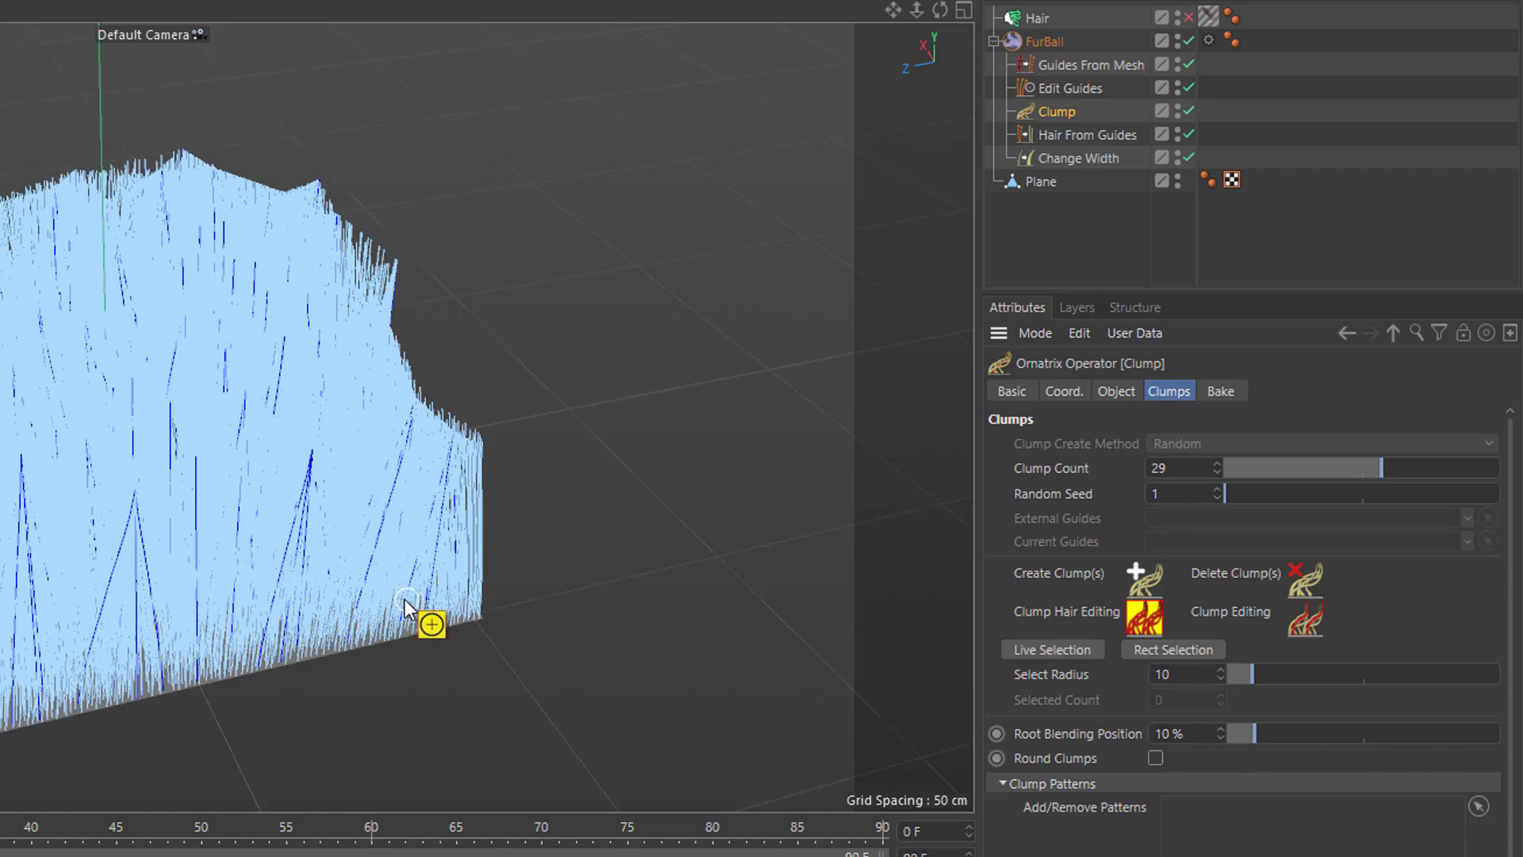
# Select the guides on the opposite side of the plane, set the Clump Count to 1 and gather them into a single clump.
pyautogui.moveTo(2, 583)
pyautogui.mouseDown()
pyautogui.moveTo(13, 486)
pyautogui.moveTo(0, 501)
pyautogui.moveTo(0, 483)
pyautogui.moveTo(22, 503)
pyautogui.moveTo(4, 521)
pyautogui.mouseUp()
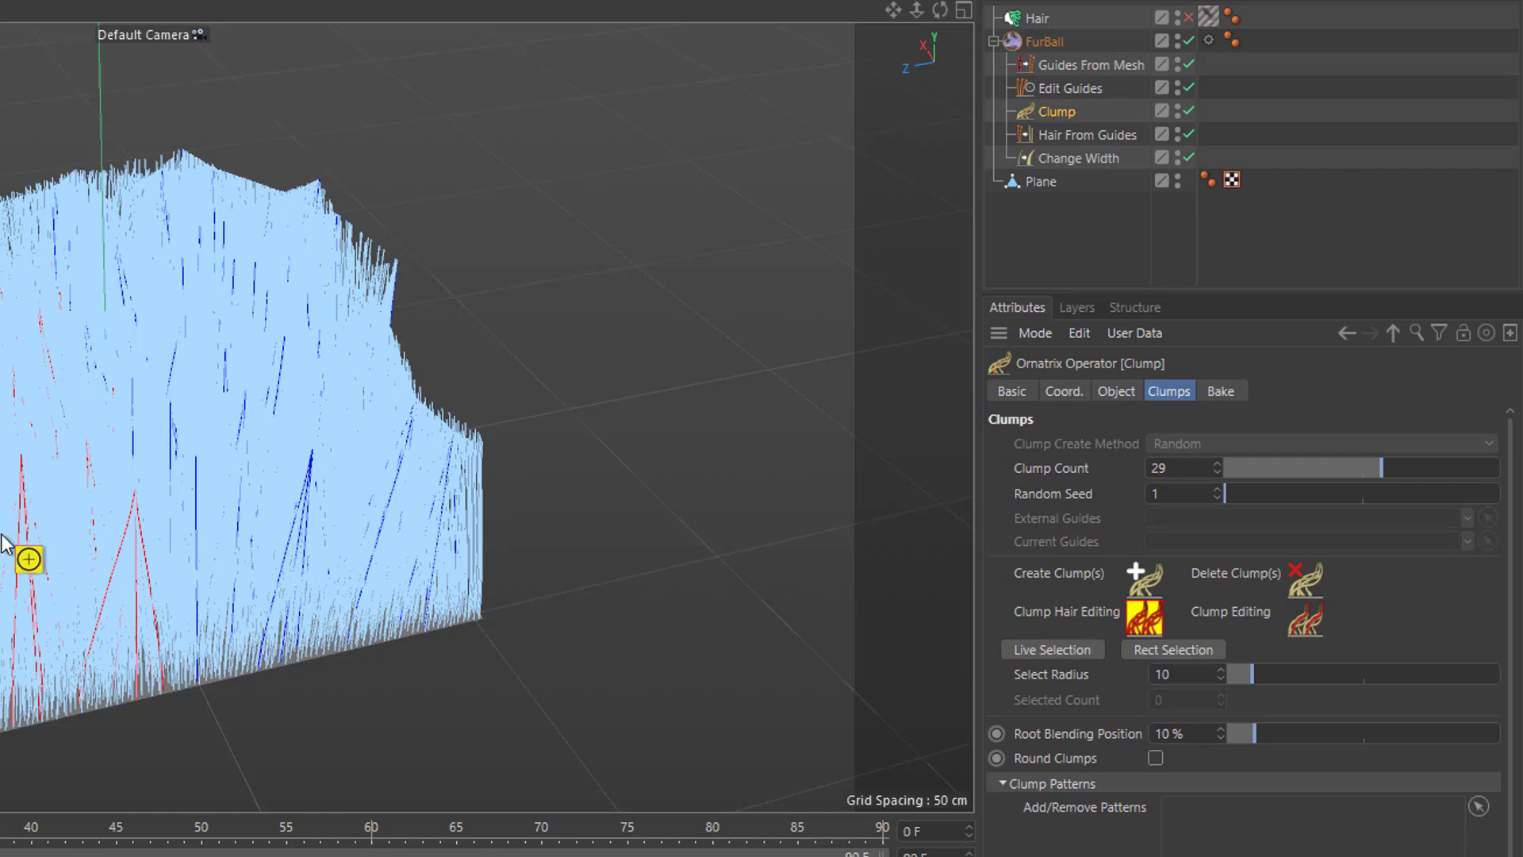
pyautogui.moveTo(1298, 468); pyautogui.dragTo(1173, 473)
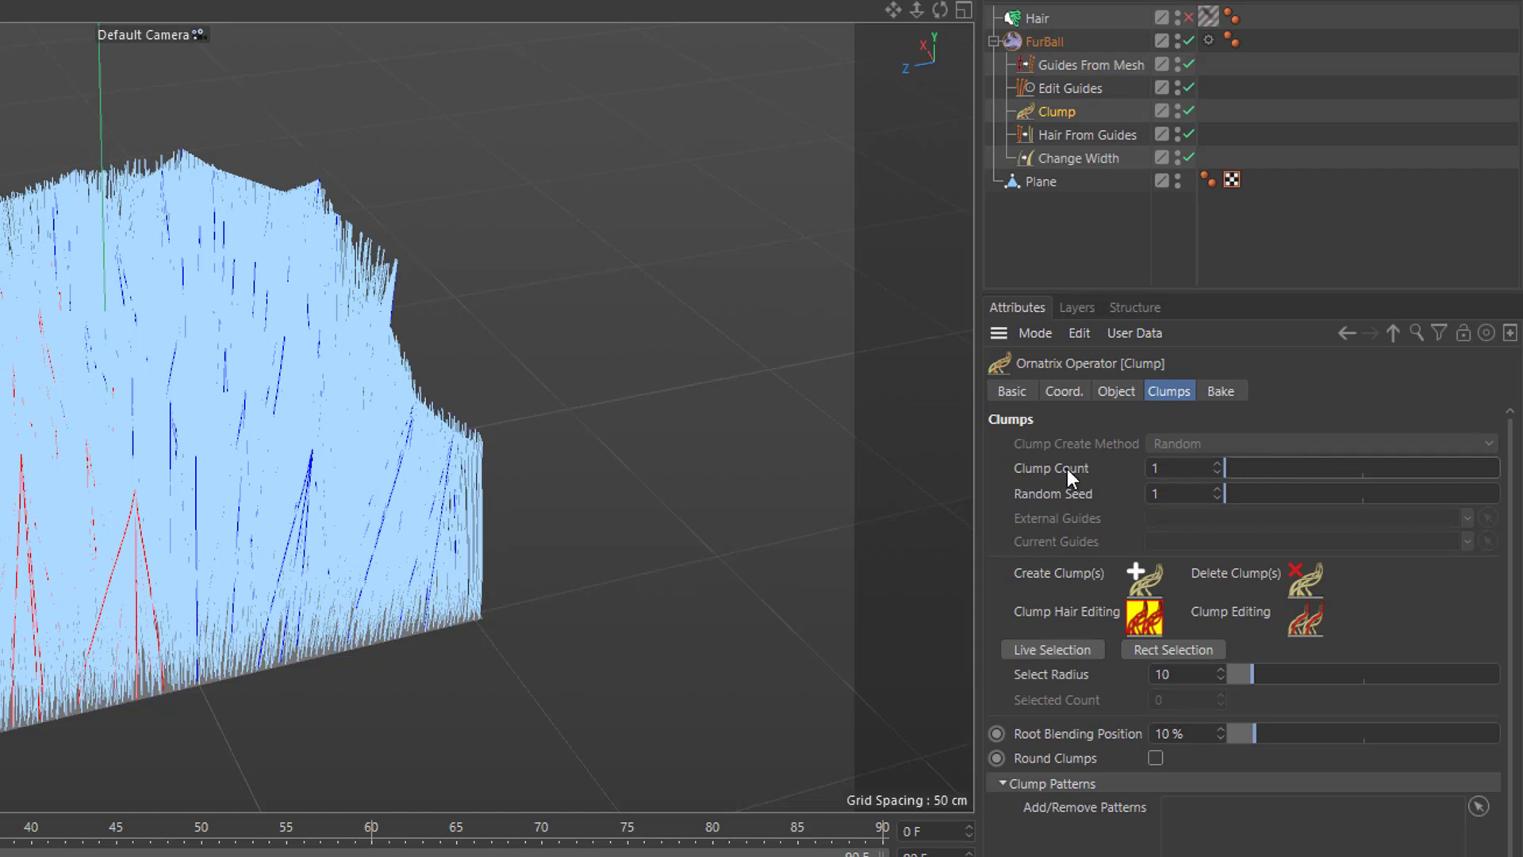
pyautogui.click(1142, 575)
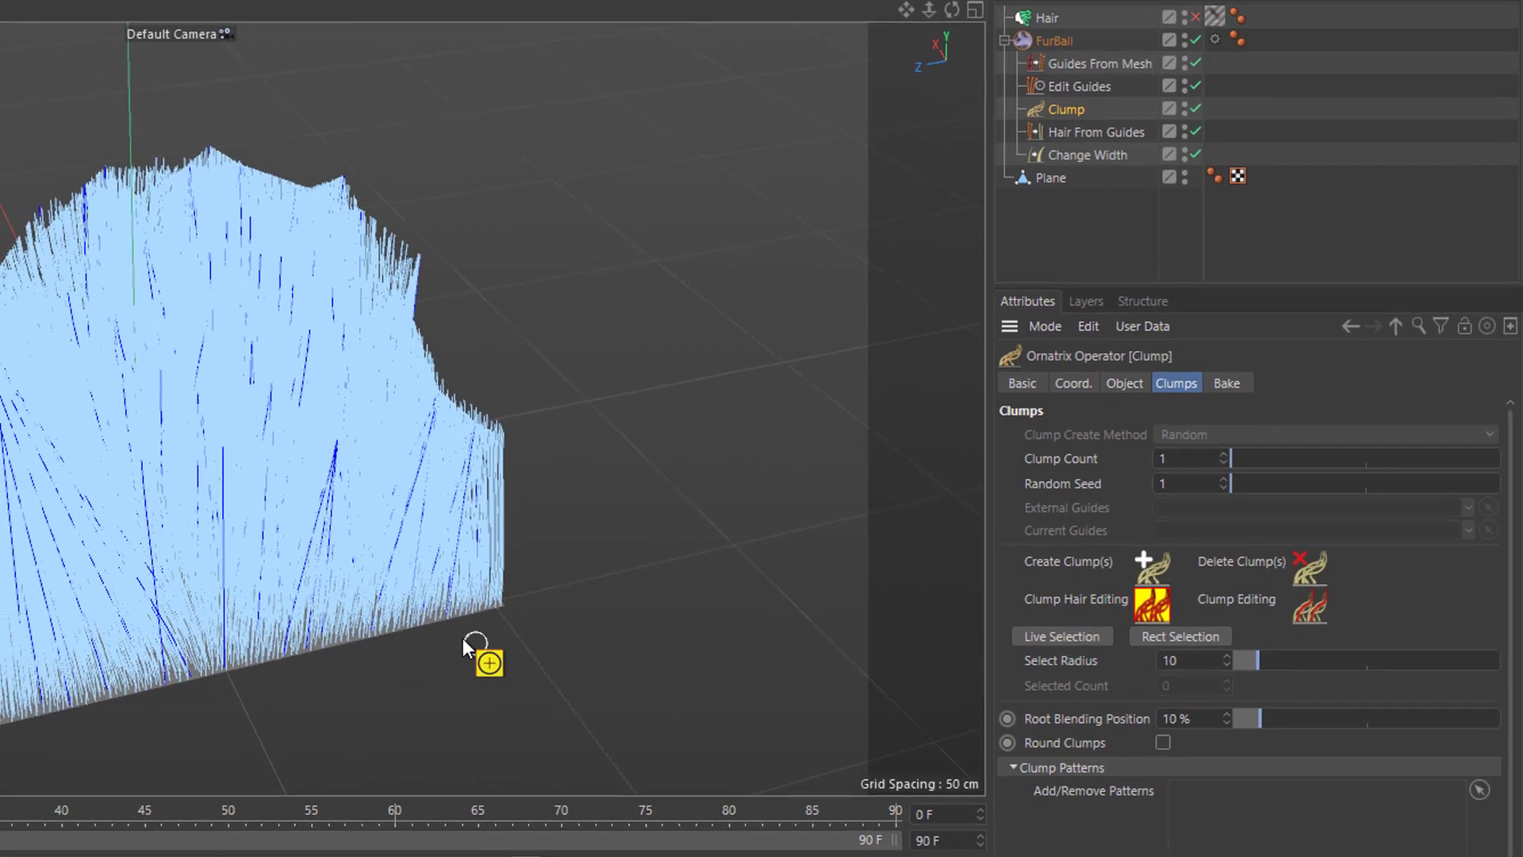
# Move the Clump operator back below Hair From Guides and leave clump hair editing.
pyautogui.keyDown('alt'); pyautogui.moveTo(76, 500); pyautogui.dragTo(347, 426); pyautogui.keyUp('alt')
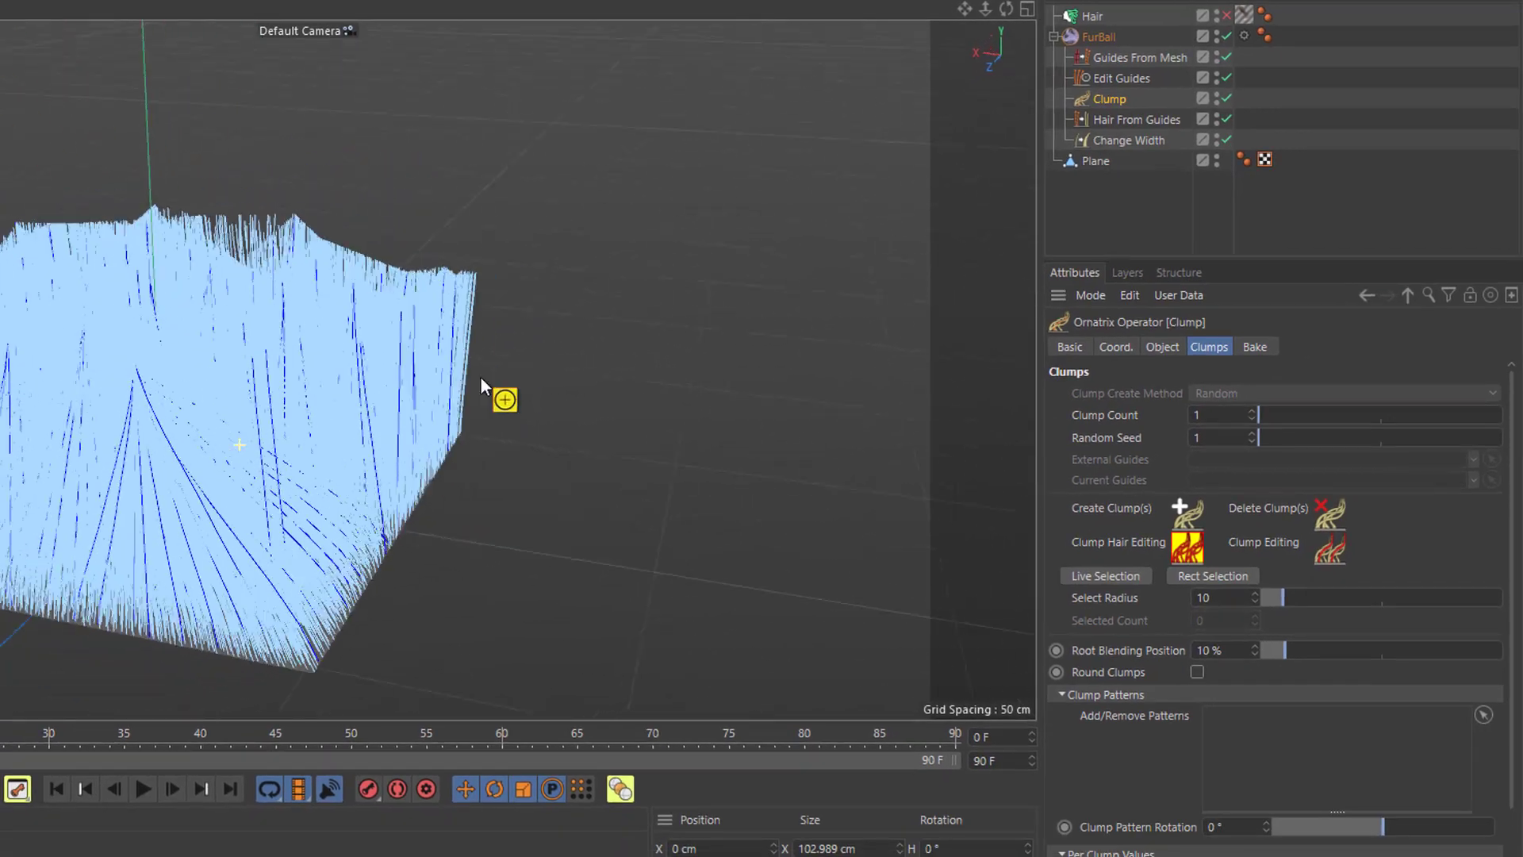
pyautogui.keyDown('alt'); pyautogui.moveTo(481, 382); pyautogui.dragTo(245, 445); pyautogui.keyUp('alt')
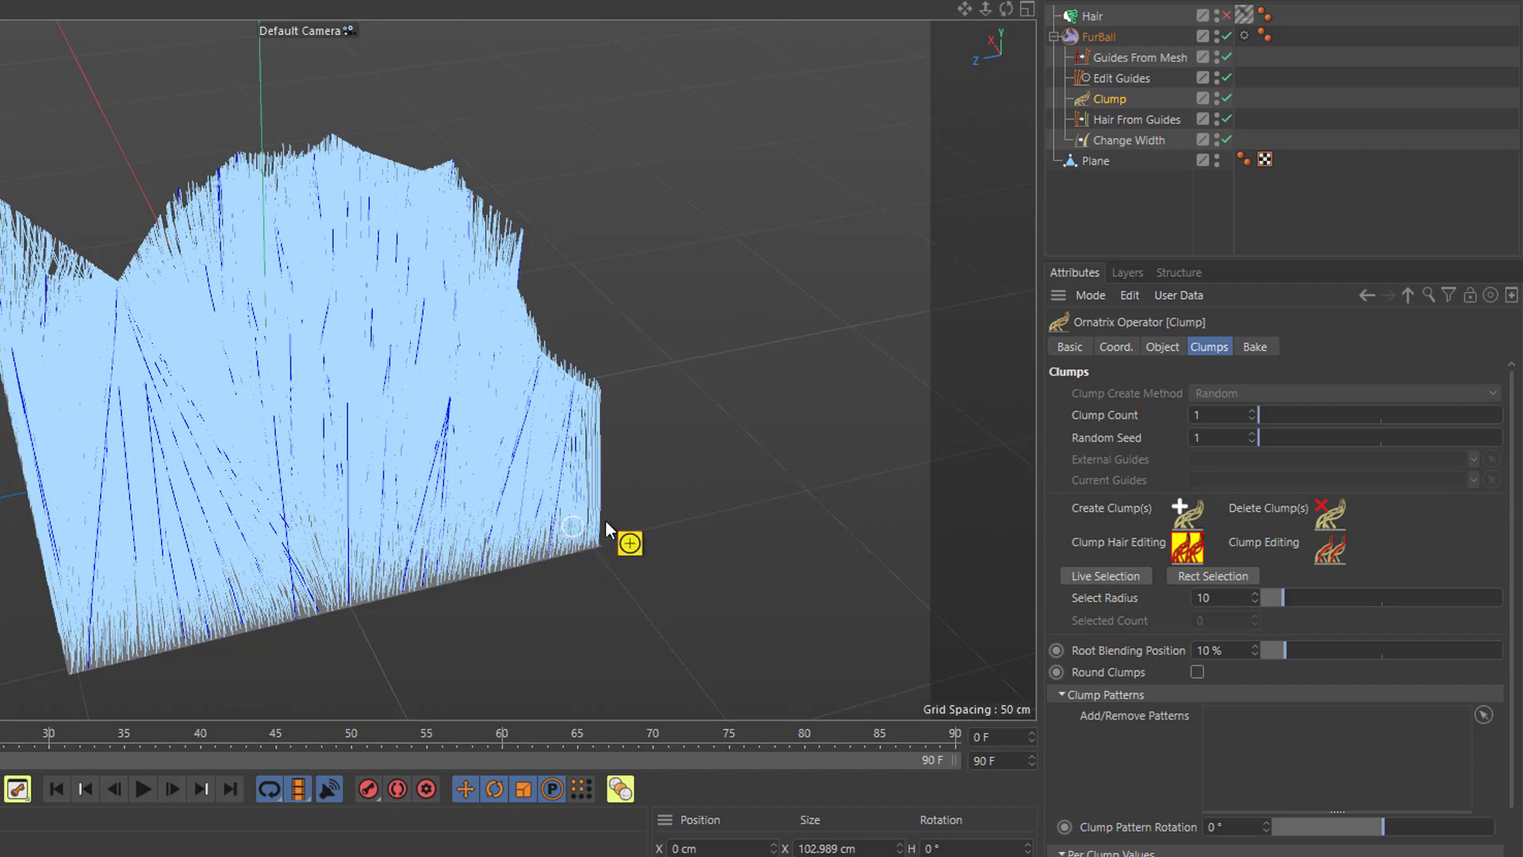
pyautogui.moveTo(1105, 101); pyautogui.dragTo(1129, 129)
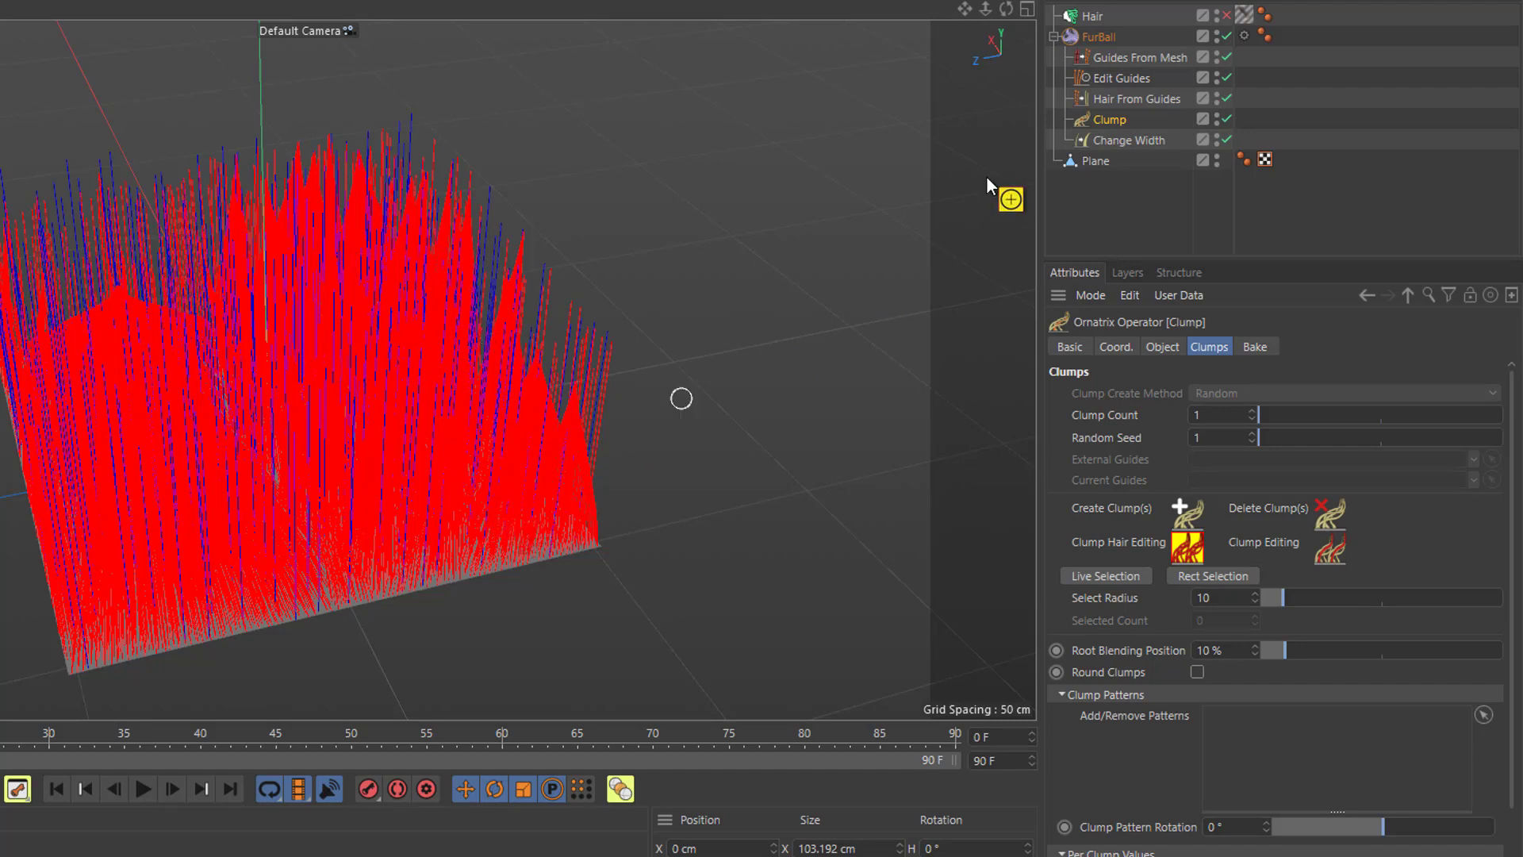
pyautogui.click(1187, 546)
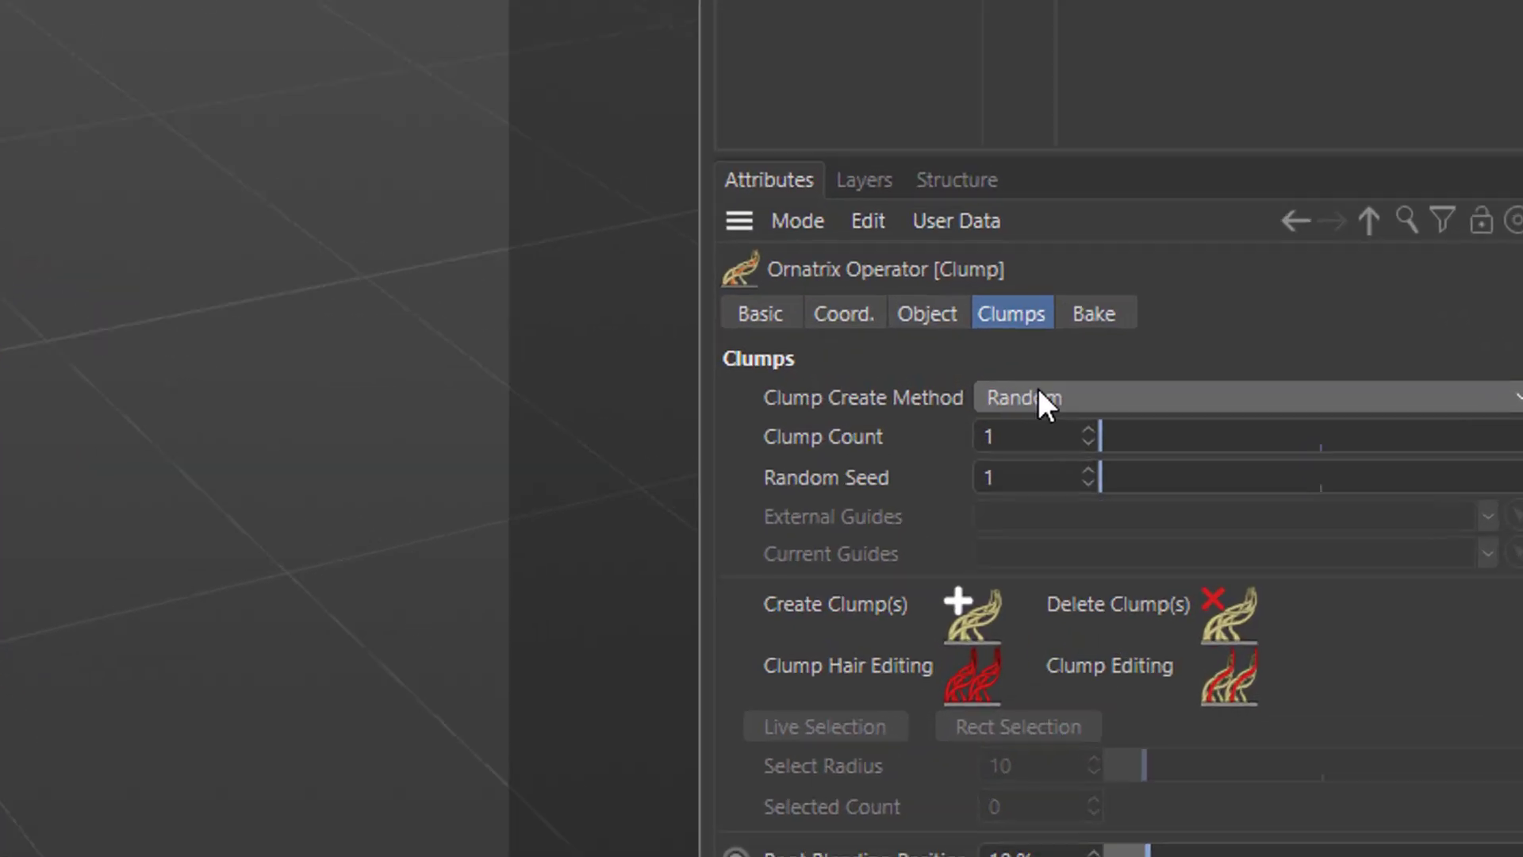
# Set the Clump Create Method to Guides and create the clumps from the FurBall's current guides.
pyautogui.click(1230, 392)
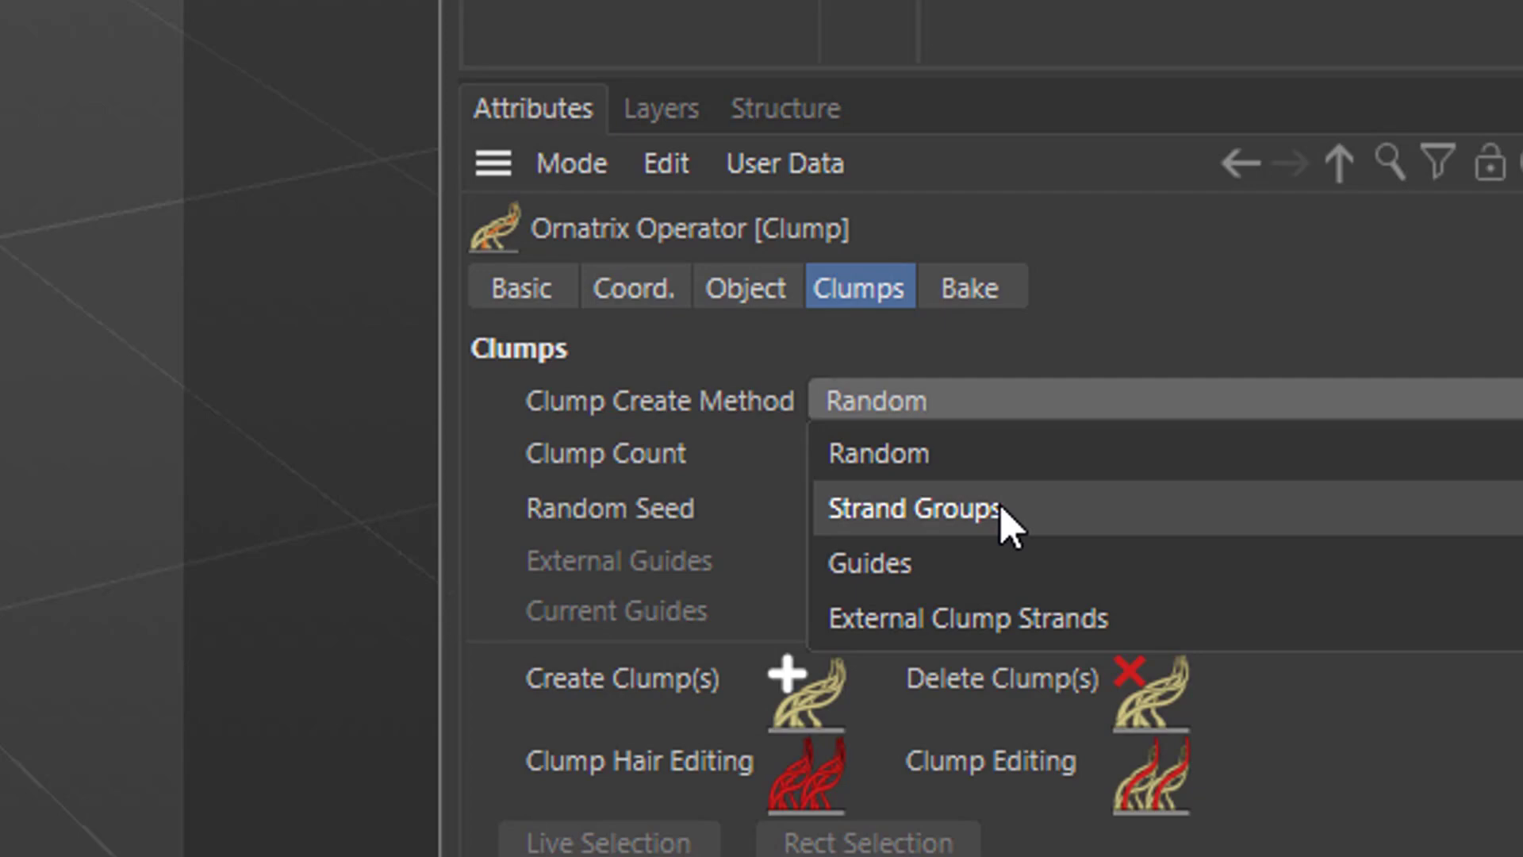
pyautogui.click(929, 571)
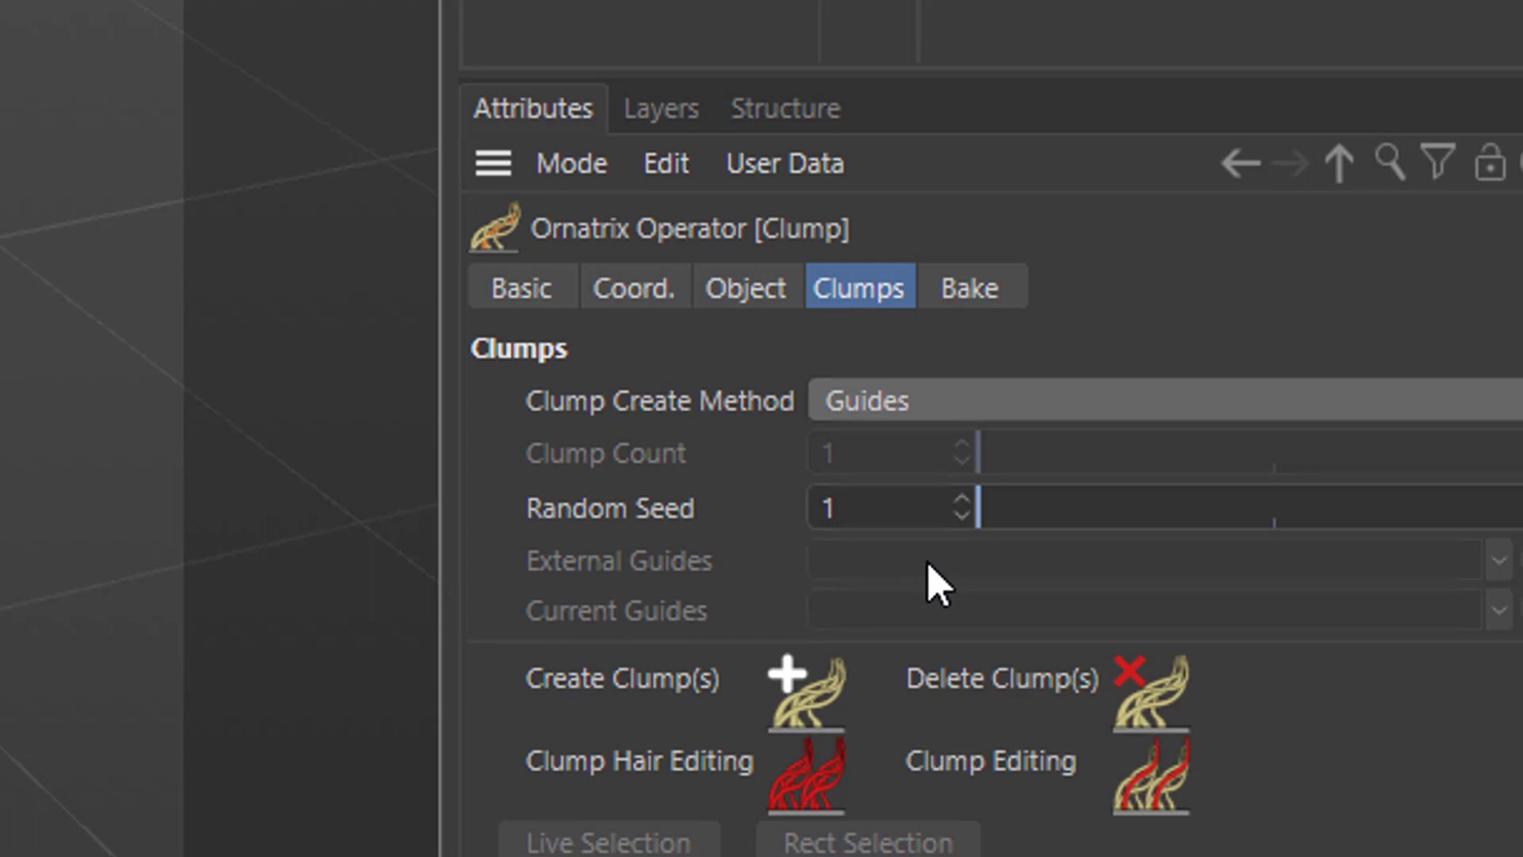
pyautogui.click(803, 698)
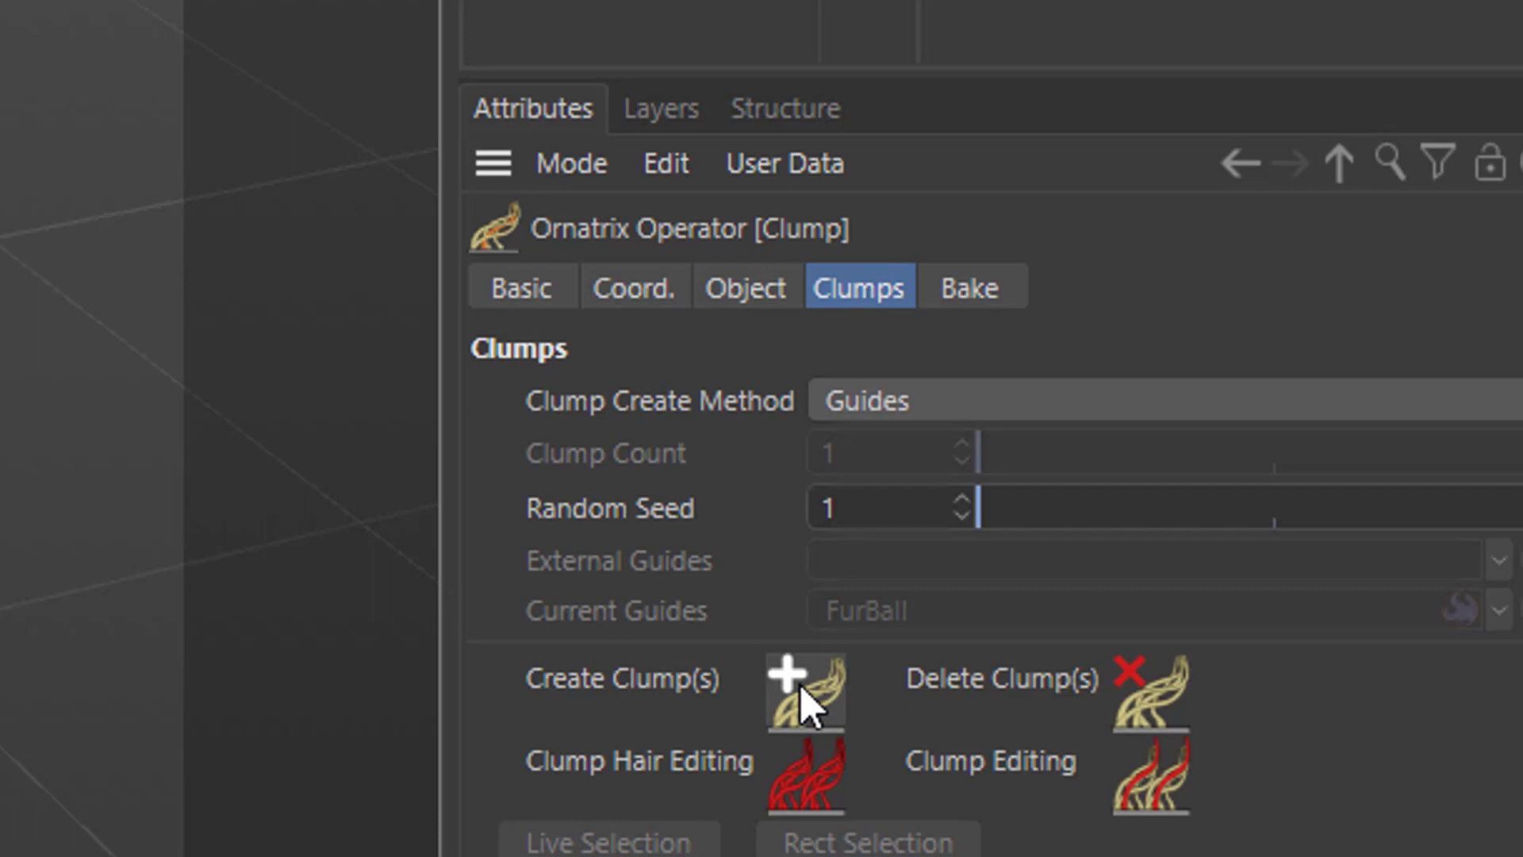
# Switch the Clump Create Method to External Clump Strands and check the options for the External Guides link.
pyautogui.click(936, 401)
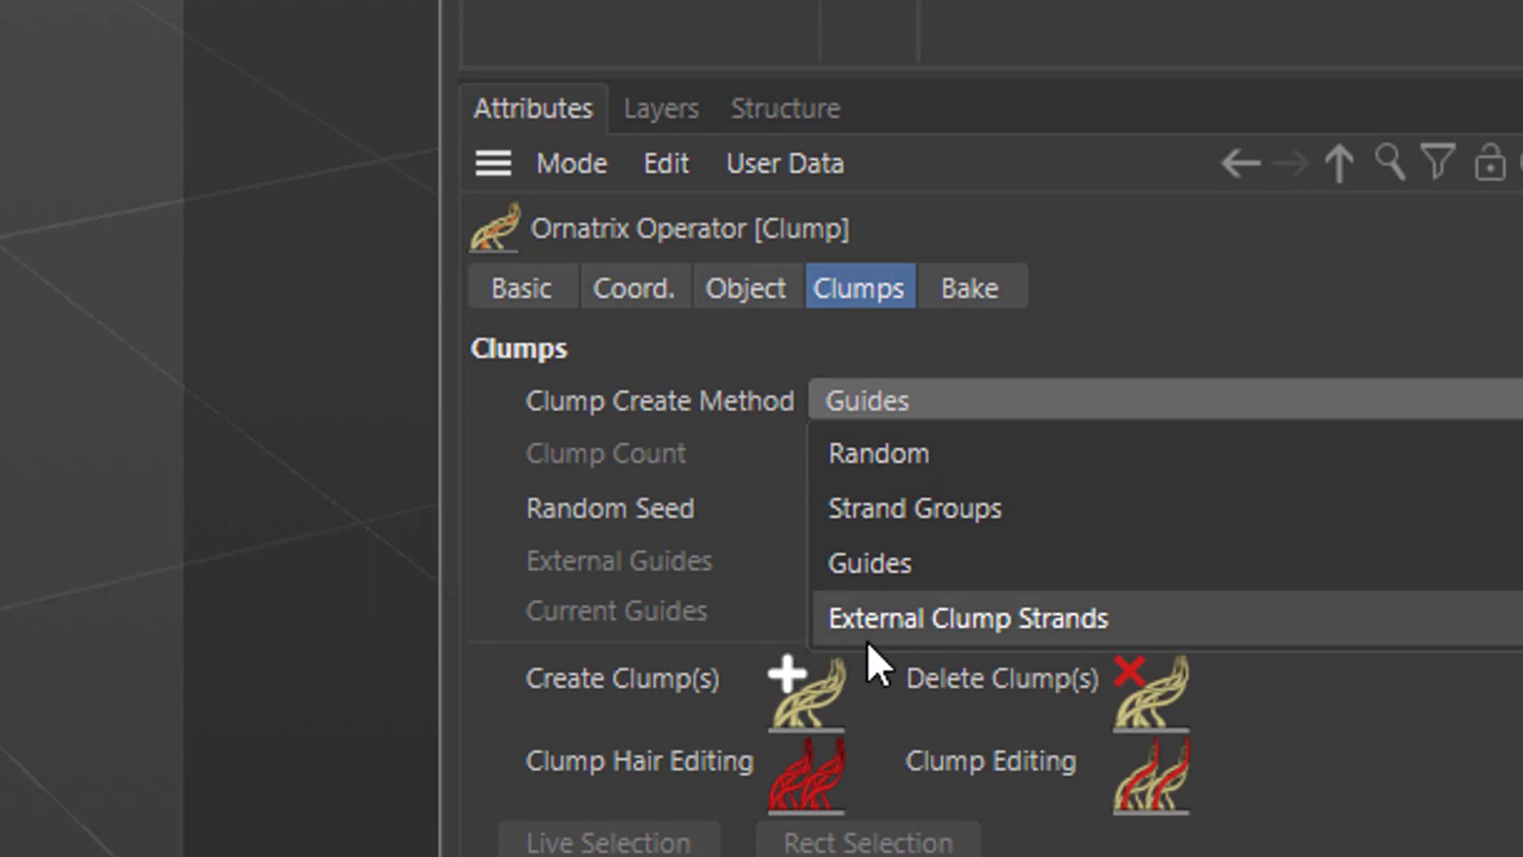
pyautogui.click(1049, 629)
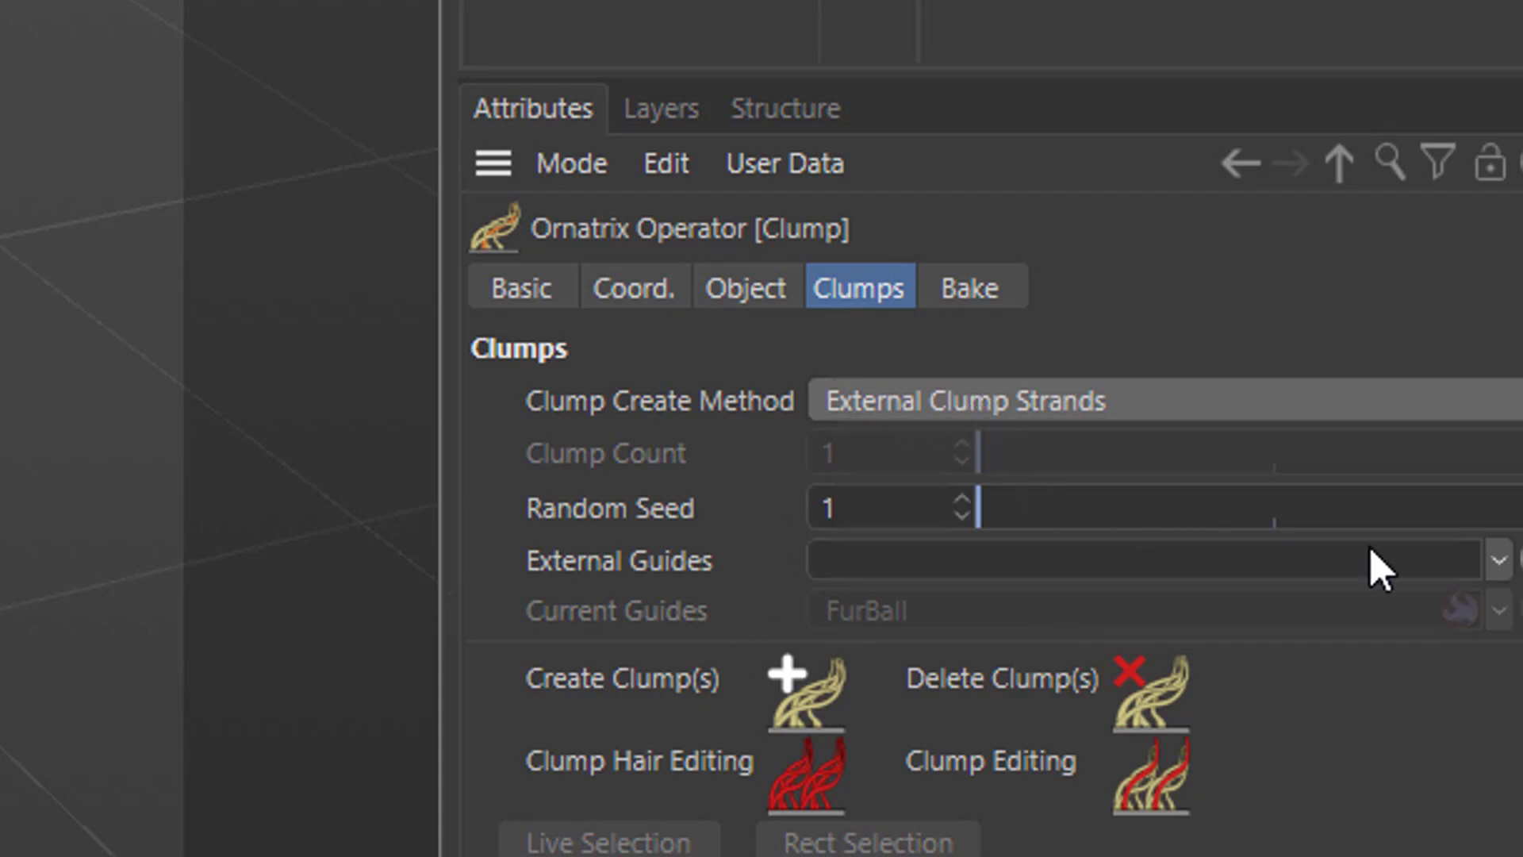
pyautogui.click(1498, 561)
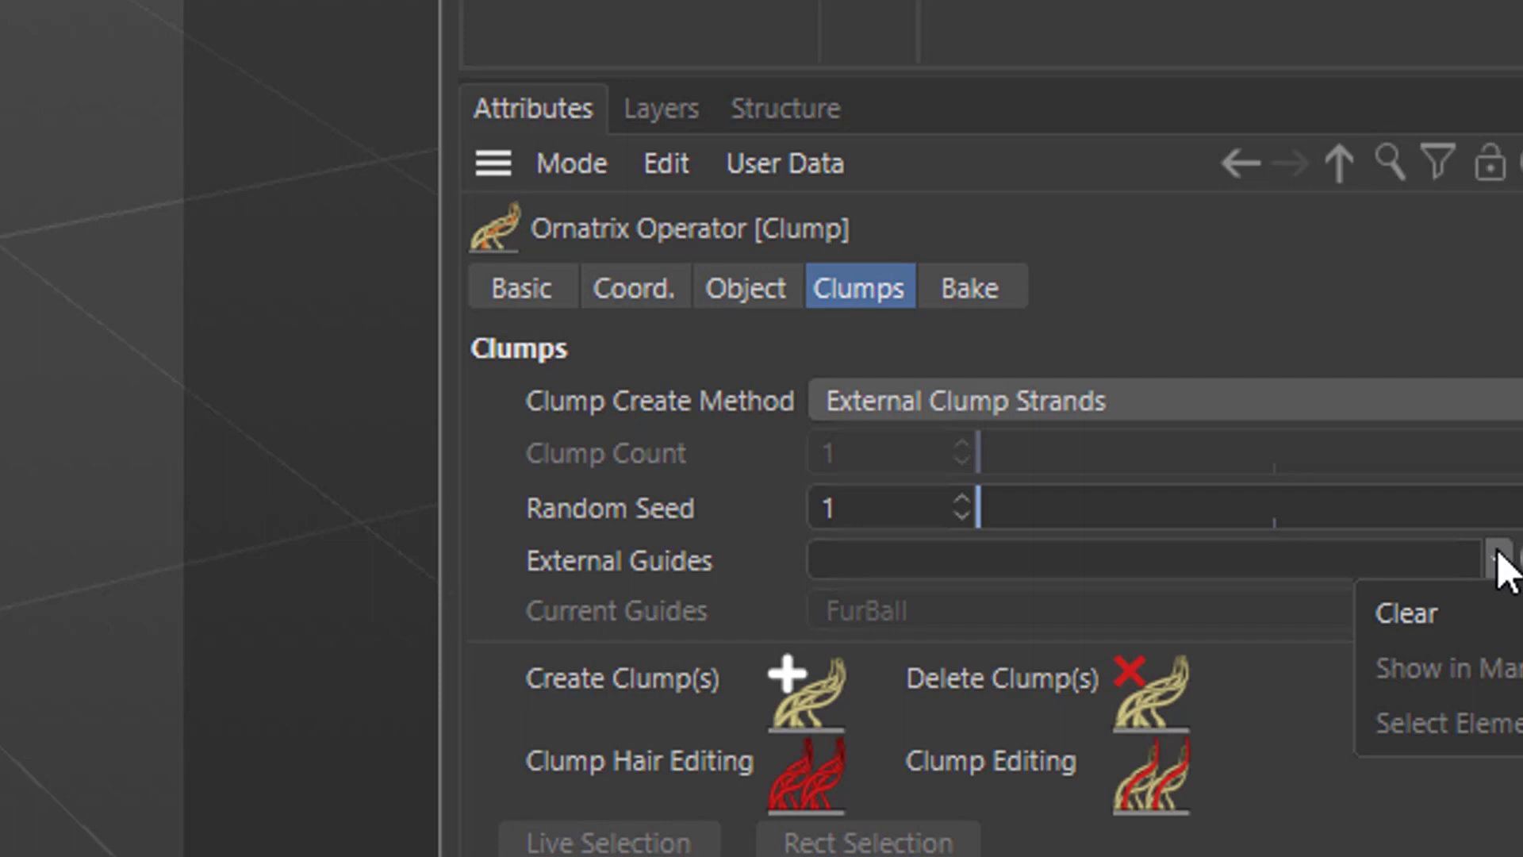
pyautogui.click(1499, 561)
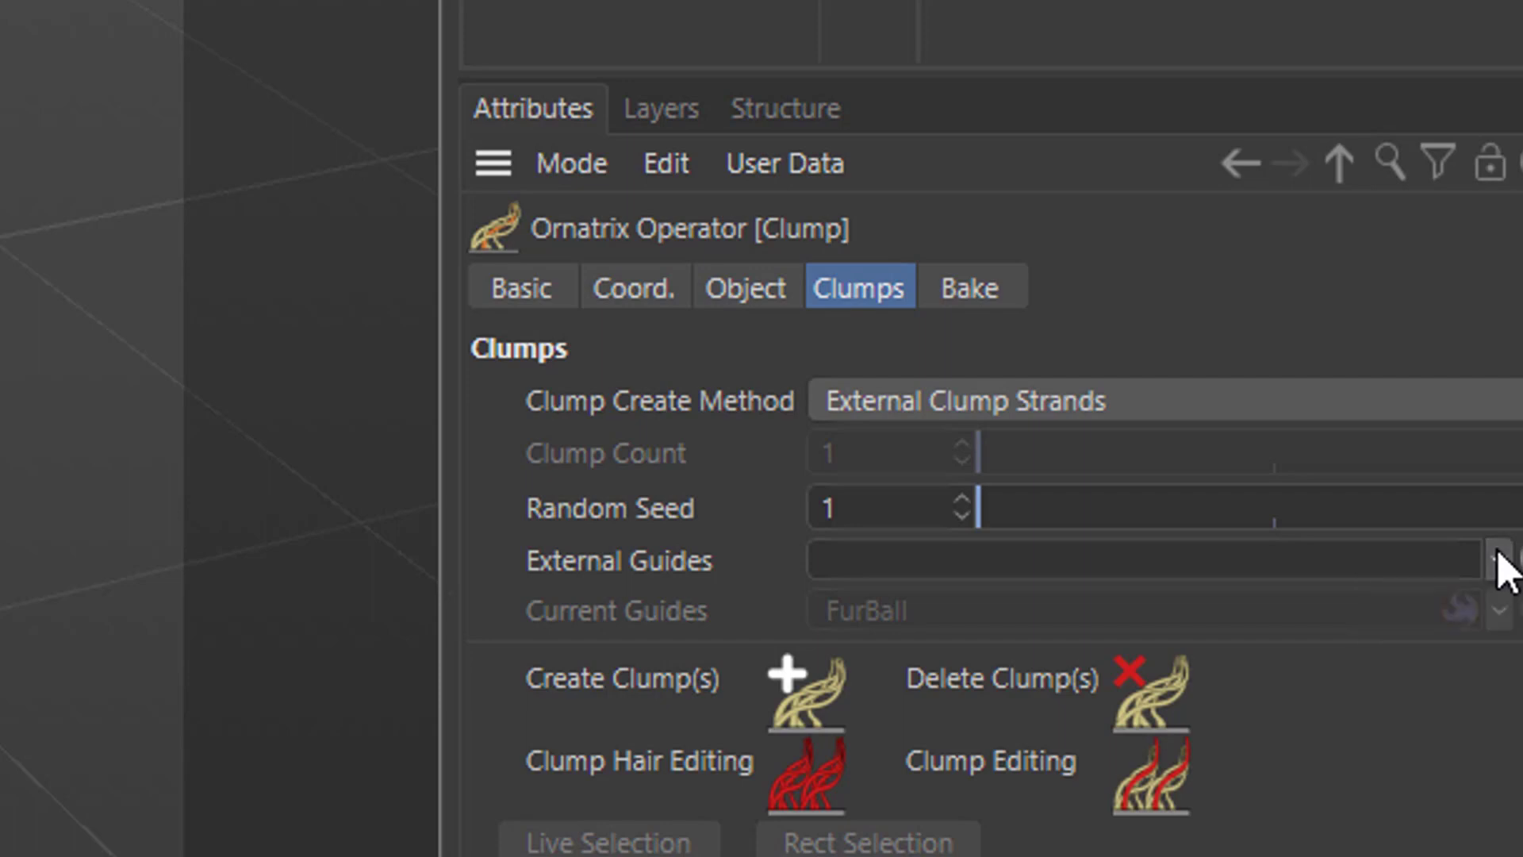
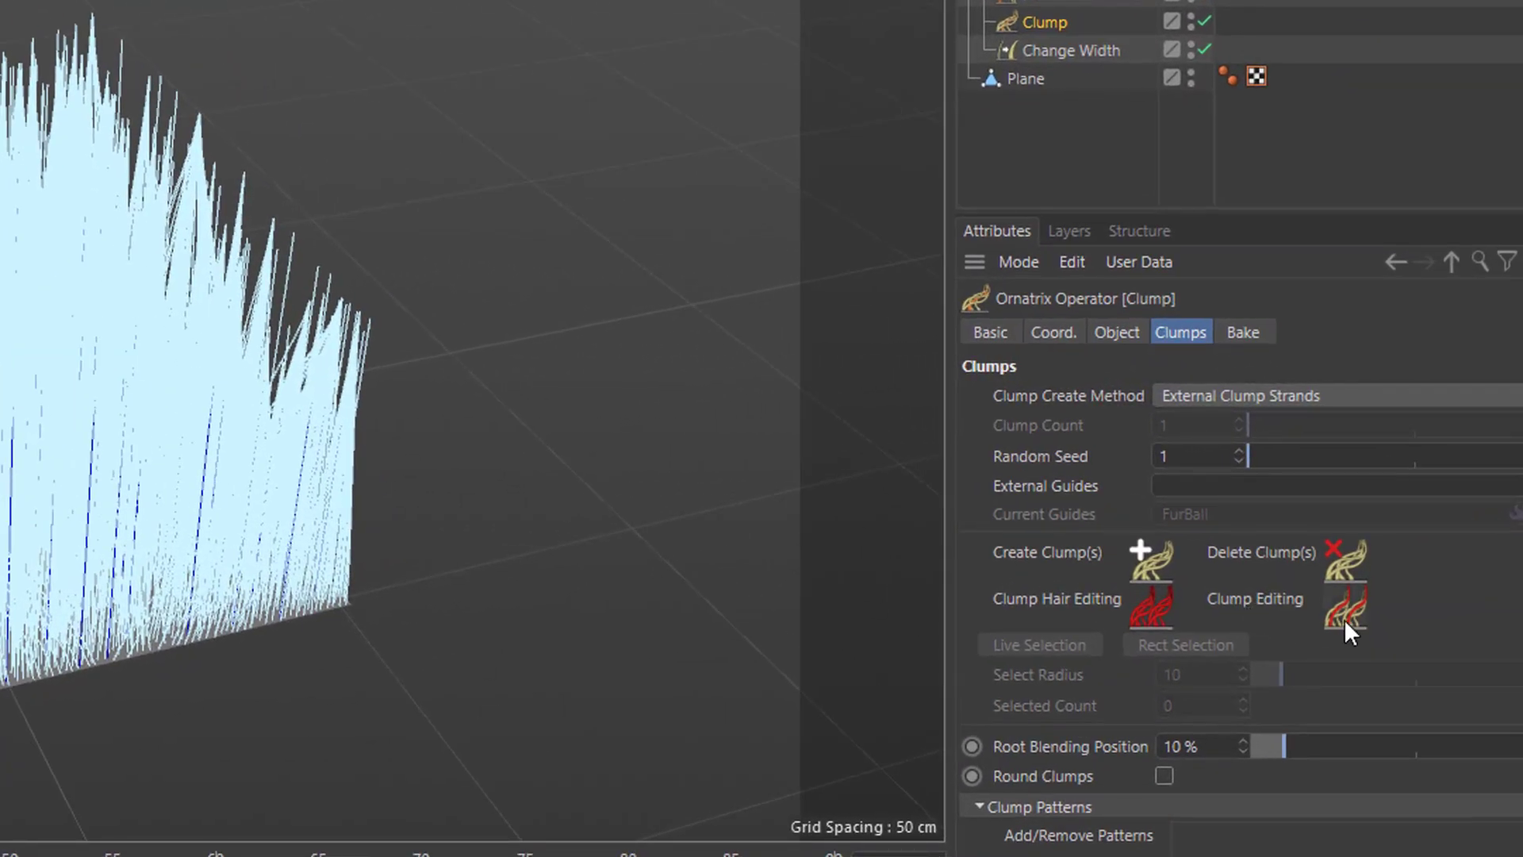
# Enter clump editing, select the clumps near the plane's corner and bring up their per-clump values.
pyautogui.click(1346, 611)
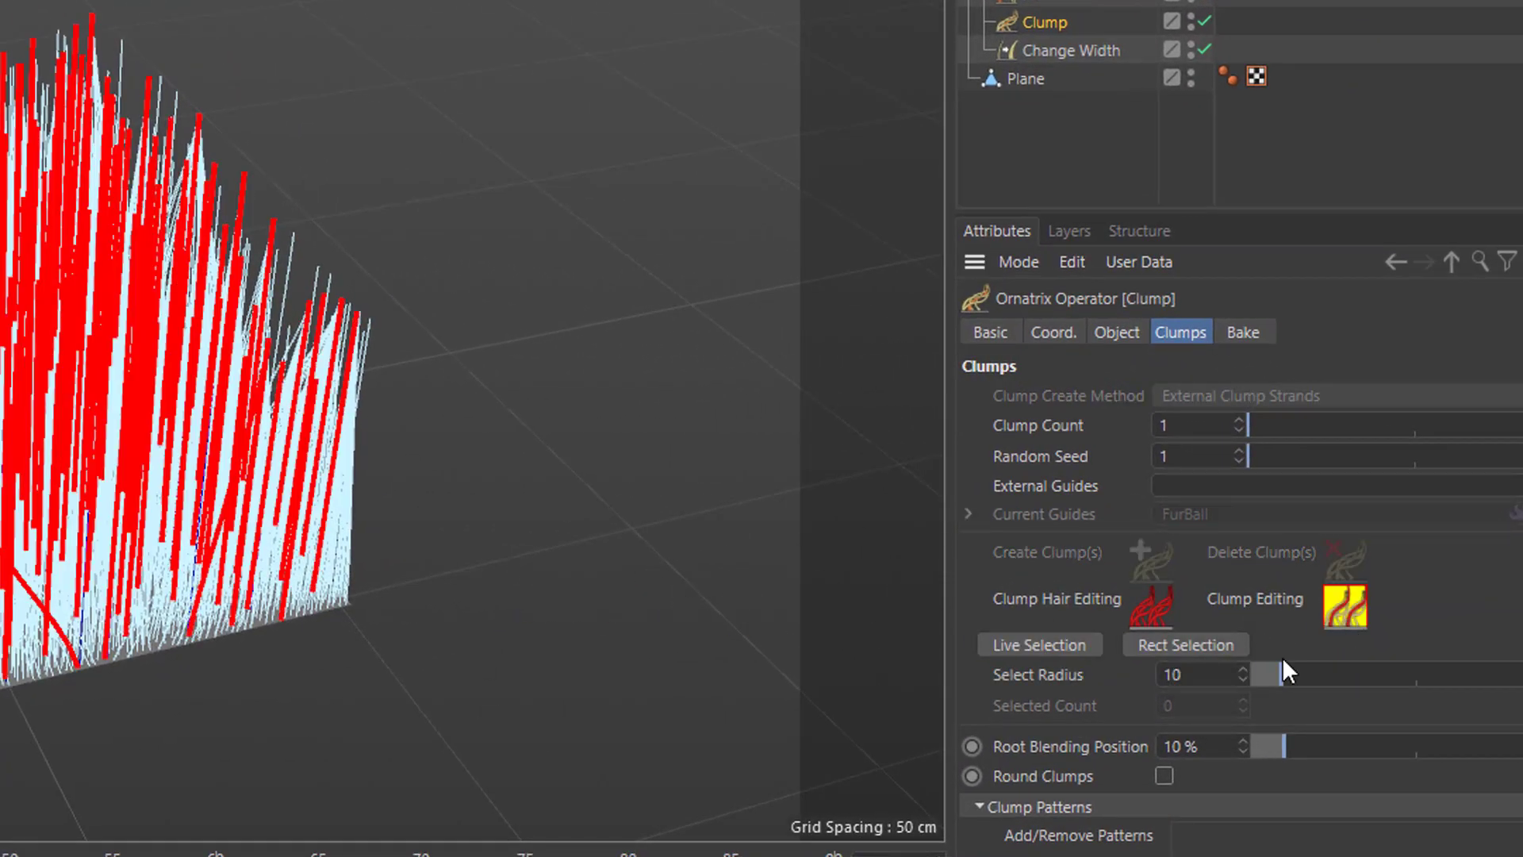
pyautogui.moveTo(381, 484)
pyautogui.mouseDown()
pyautogui.moveTo(354, 452)
pyautogui.moveTo(357, 384)
pyautogui.moveTo(309, 349)
pyautogui.moveTo(343, 340)
pyautogui.moveTo(252, 436)
pyautogui.mouseUp()
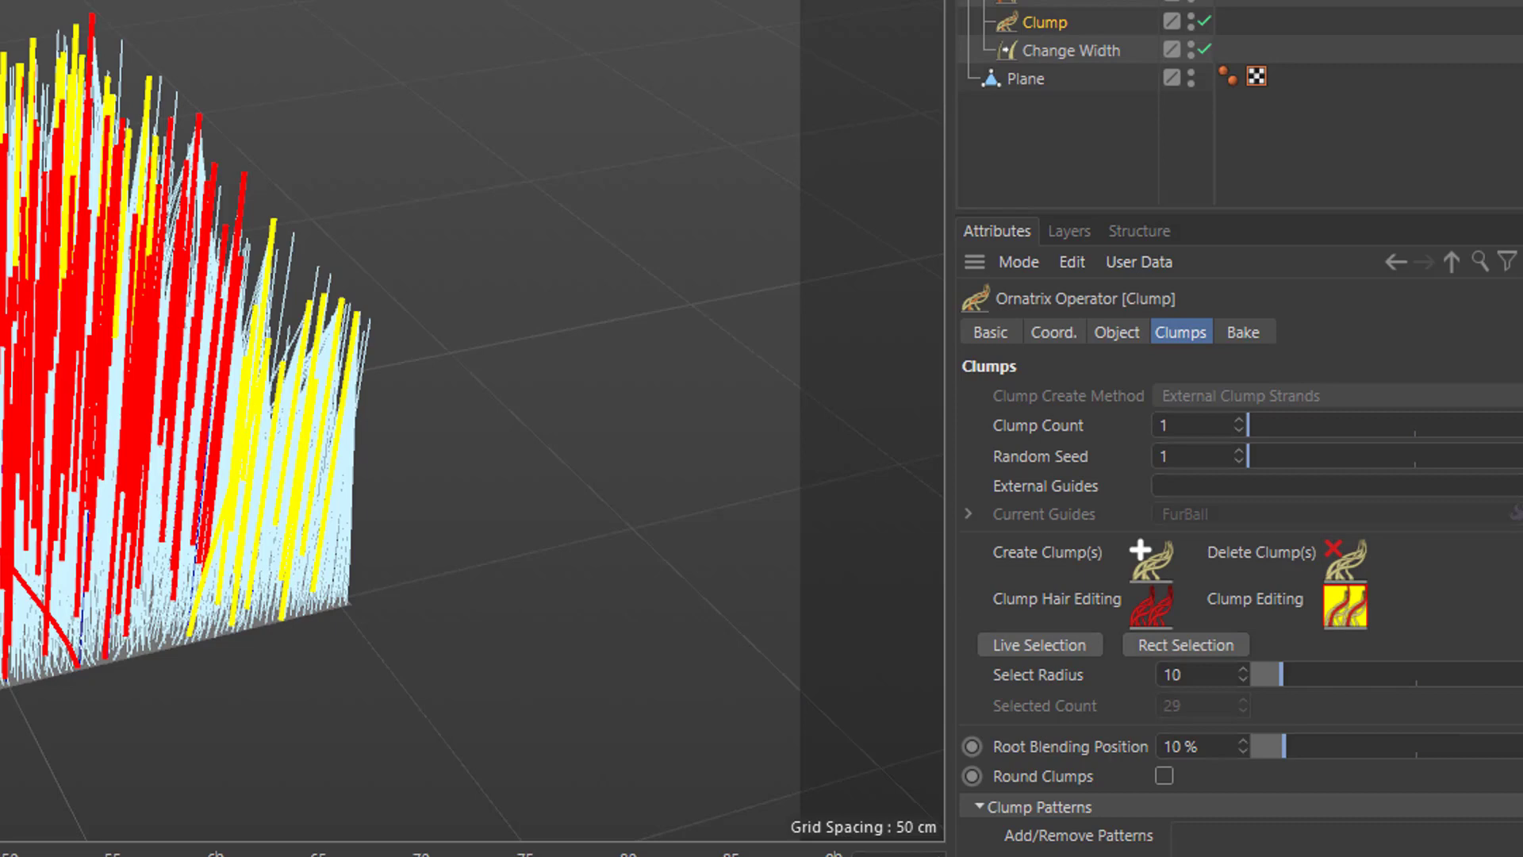
pyautogui.scroll(-4, 1238, 555)
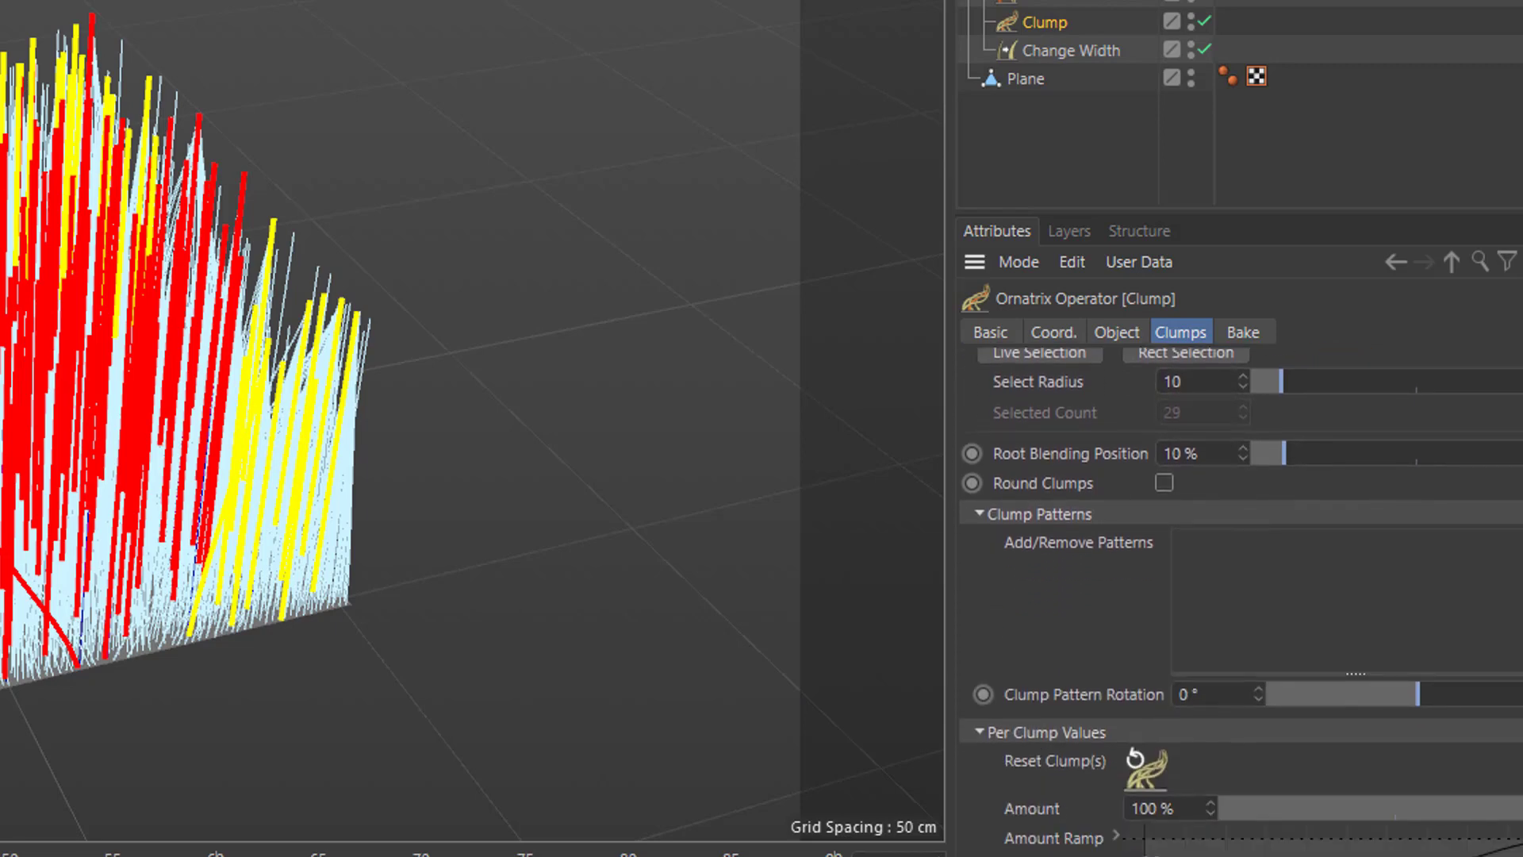
pyautogui.scroll(5, 359, 414)
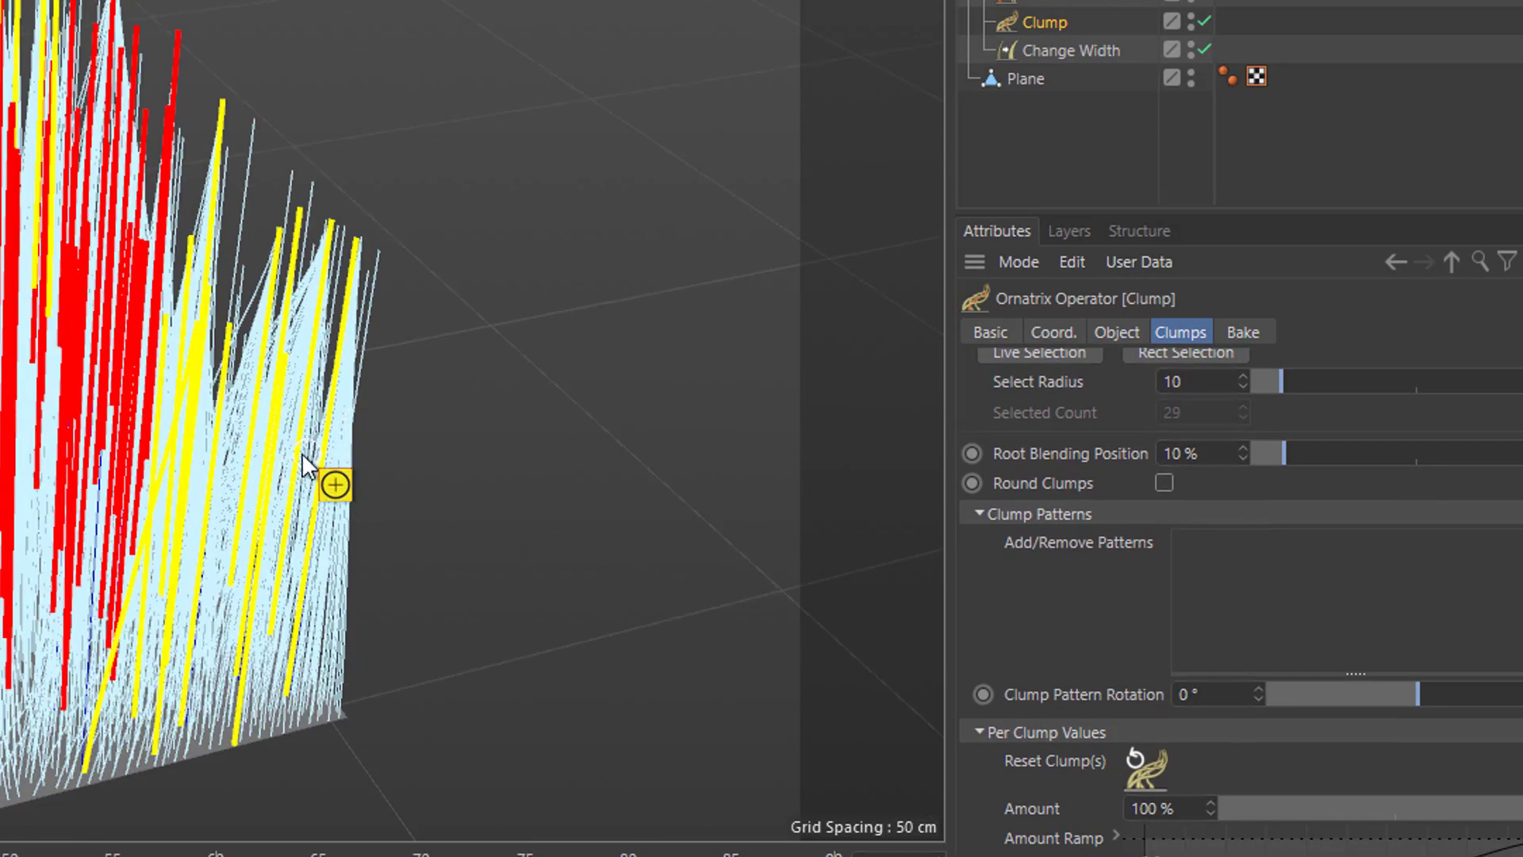
pyautogui.scroll(2, 298, 453)
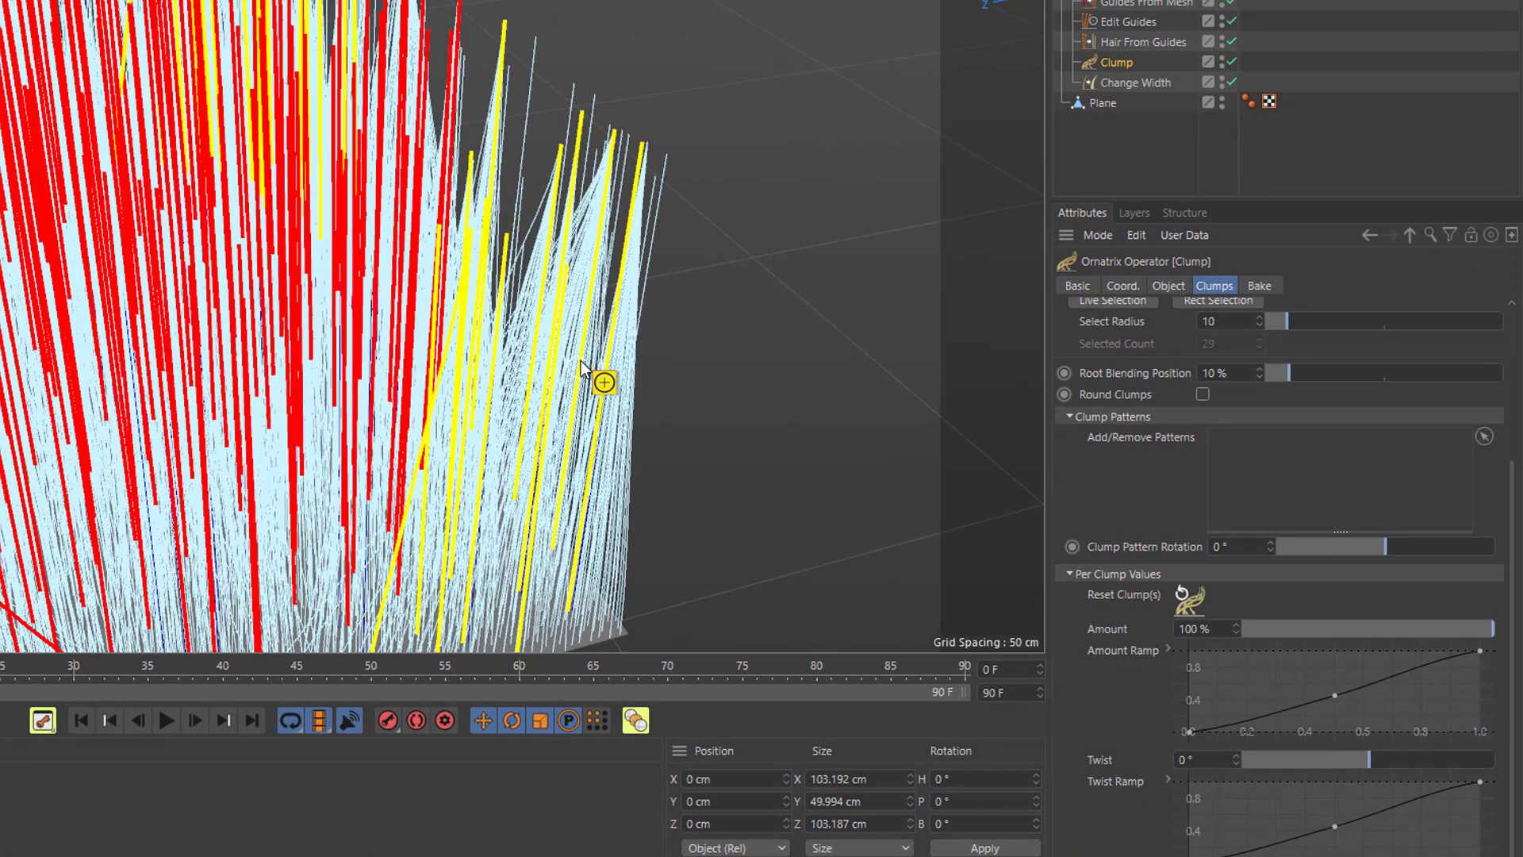
pyautogui.scroll(-1, 582, 365)
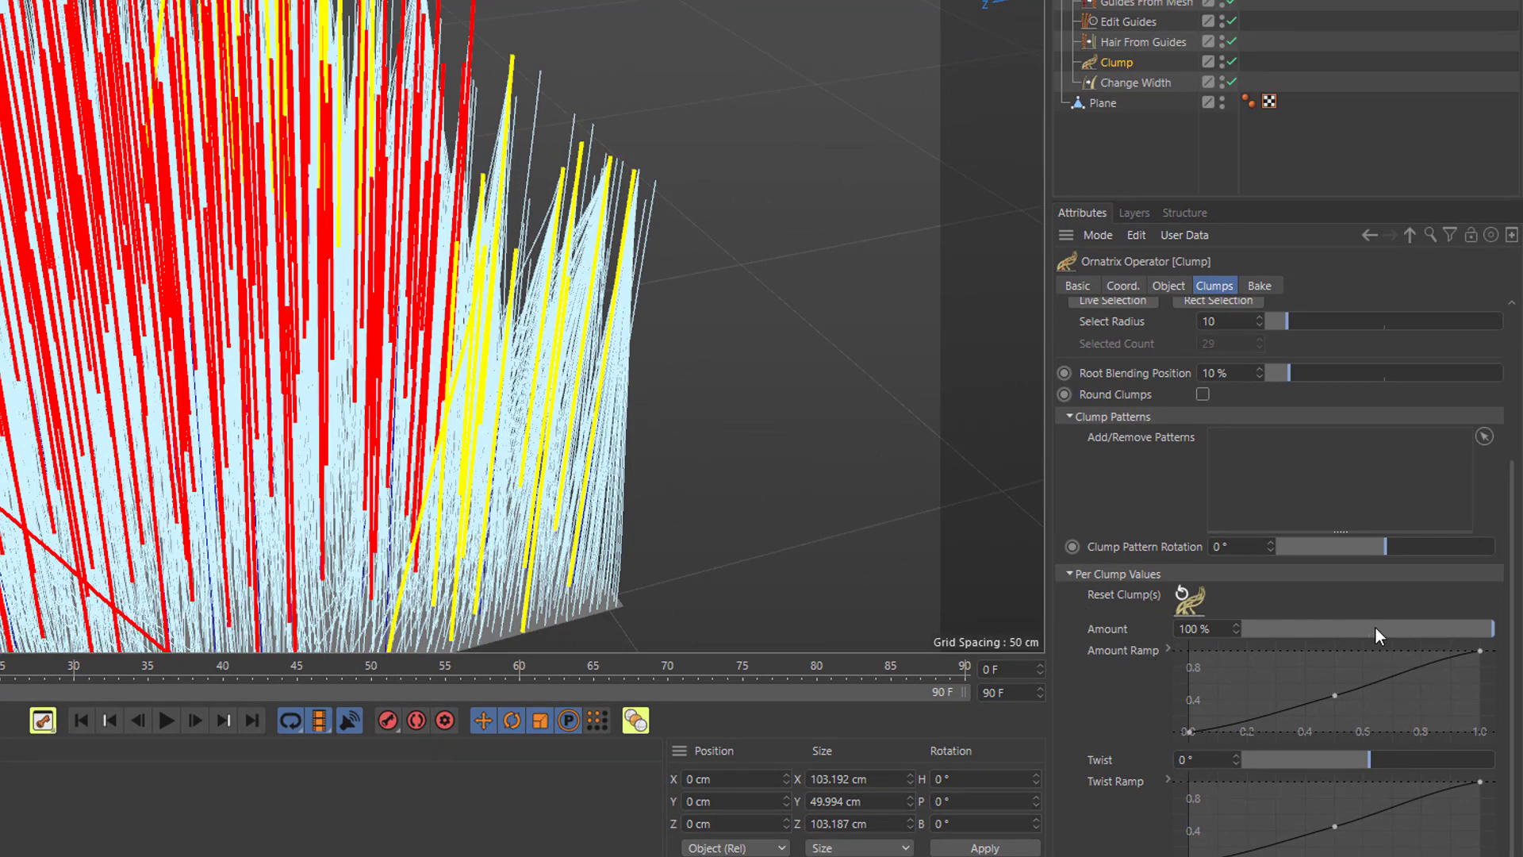
# Test the selected clumps' Amount, return it to 100 %, and shift the Amount Ramp's middle point closer to the root.
pyautogui.moveTo(1469, 627); pyautogui.dragTo(1253, 625)
pyautogui.moveTo(1245, 629); pyautogui.dragTo(1515, 622)
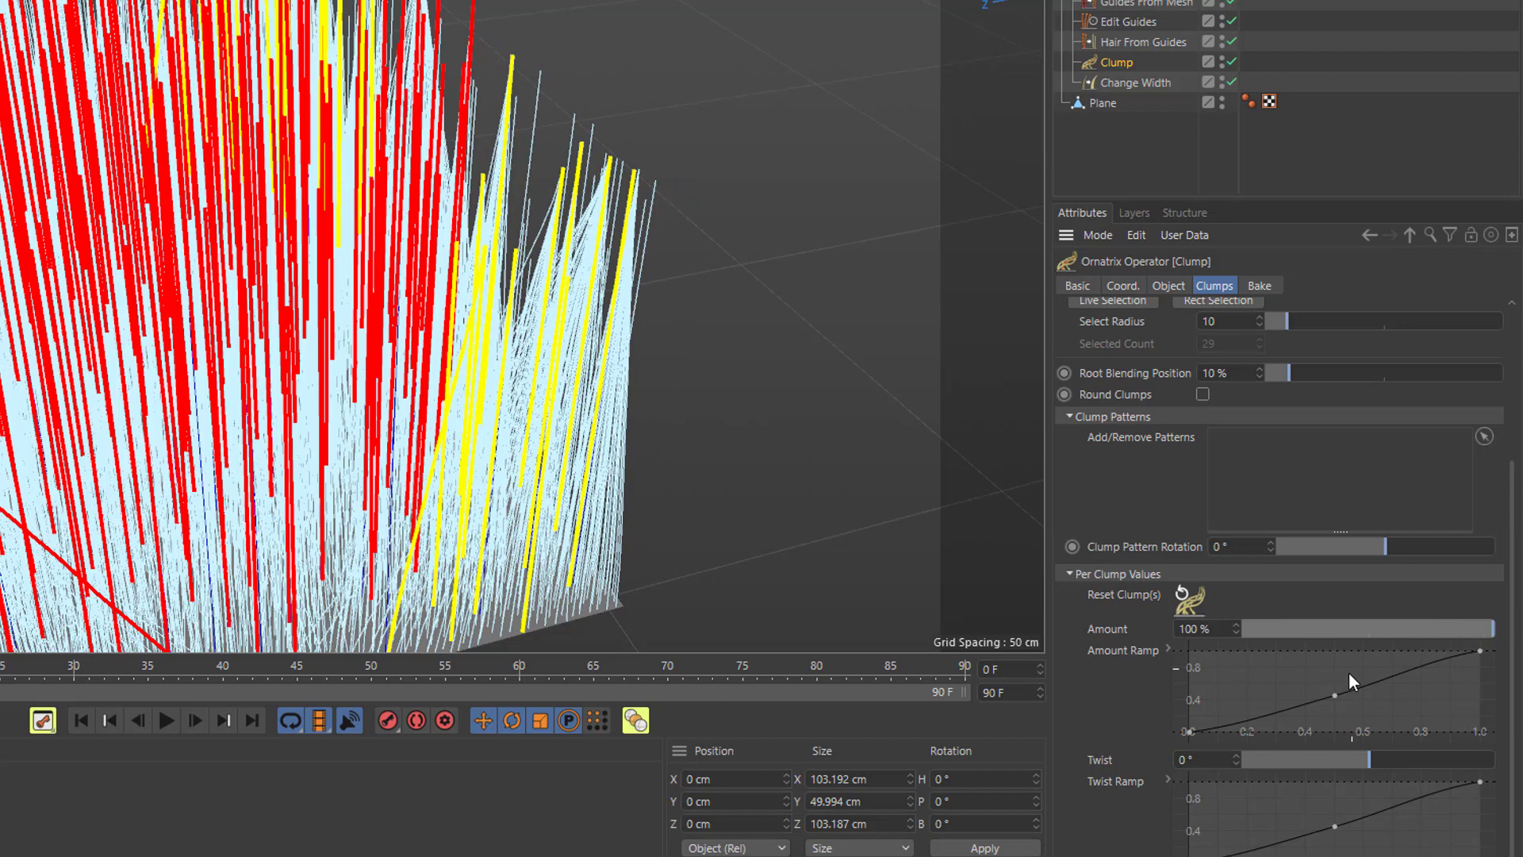
pyautogui.moveTo(1334, 695); pyautogui.dragTo(1294, 693)
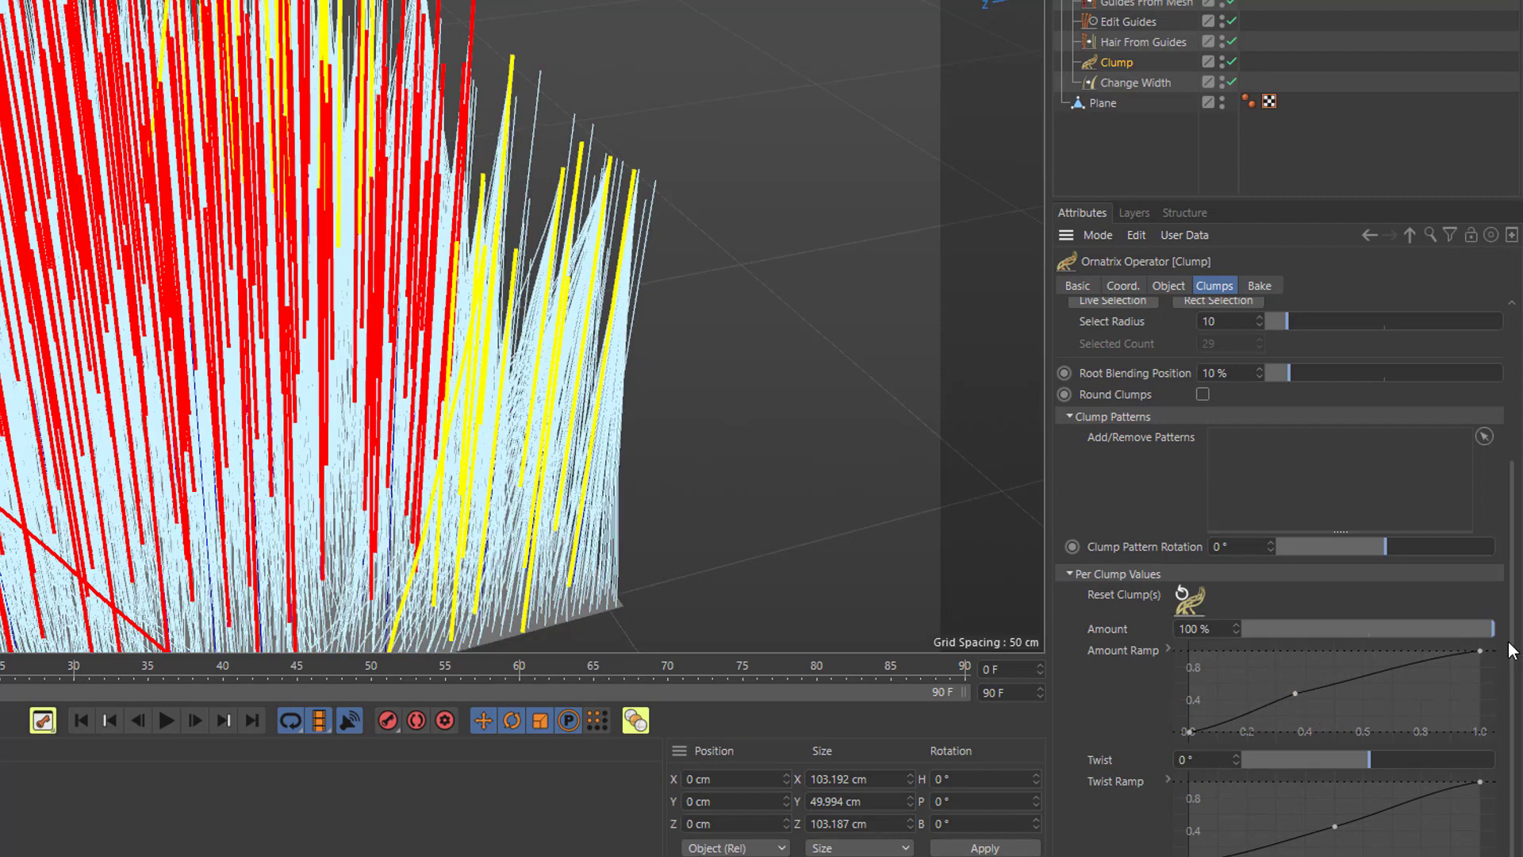
# Set the selected clumps' Twist to 263° and raise the middle points of their Twist Ramp and Amount Ramp.
pyautogui.moveTo(1374, 755); pyautogui.dragTo(1461, 759)
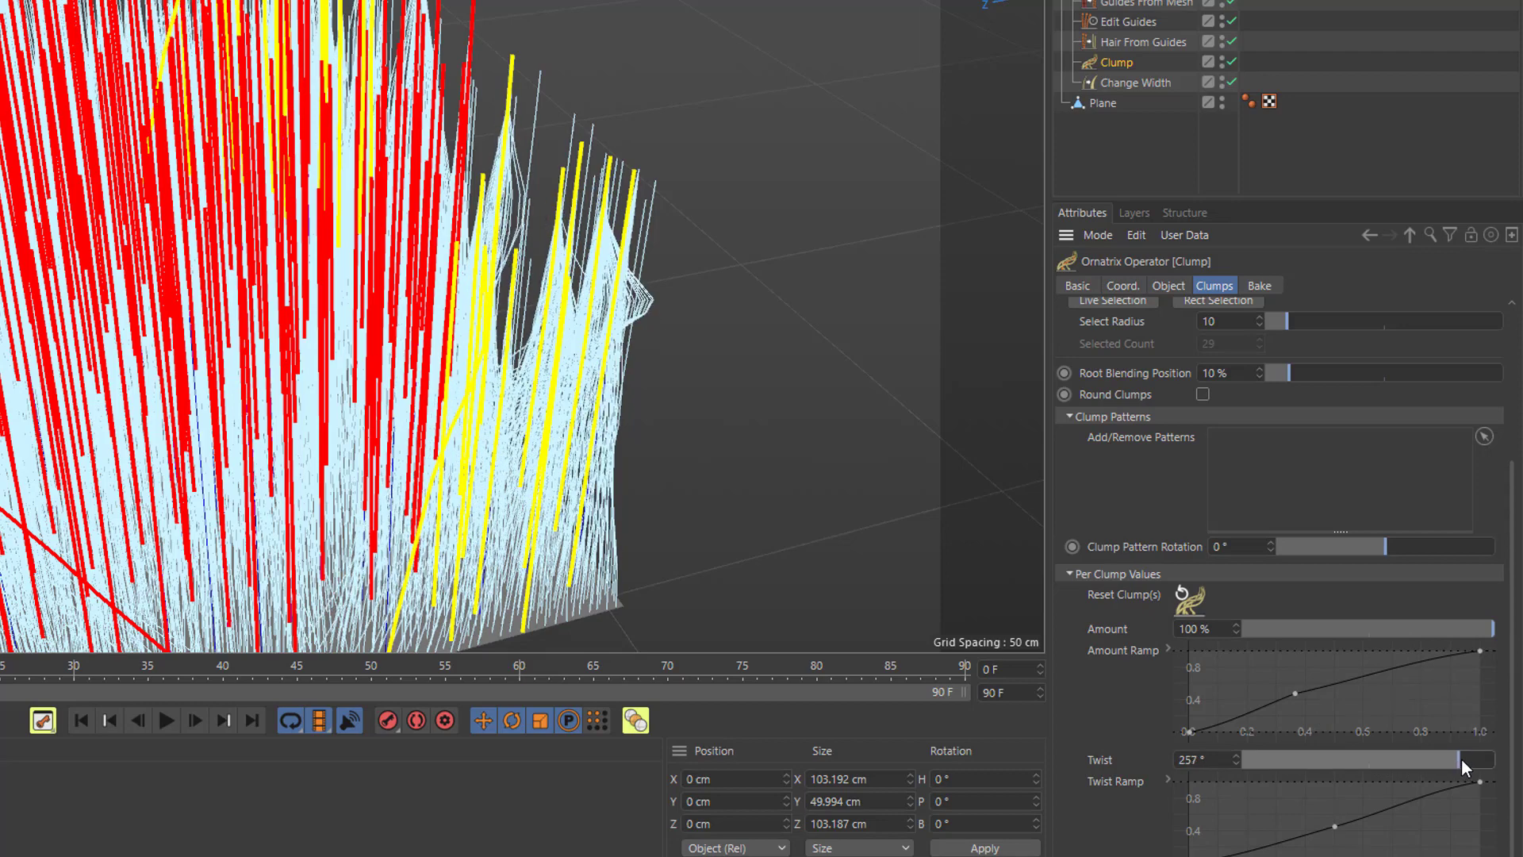
pyautogui.moveTo(1334, 825)
pyautogui.mouseDown()
pyautogui.moveTo(1303, 787)
pyautogui.moveTo(1356, 850)
pyautogui.moveTo(1358, 835)
pyautogui.moveTo(1305, 827)
pyautogui.moveTo(1294, 807)
pyautogui.moveTo(1315, 809)
pyautogui.mouseUp()
pyautogui.moveTo(1294, 690)
pyautogui.mouseDown()
pyautogui.moveTo(1297, 654)
pyautogui.moveTo(1307, 697)
pyautogui.moveTo(1293, 669)
pyautogui.moveTo(1301, 683)
pyautogui.mouseUp()
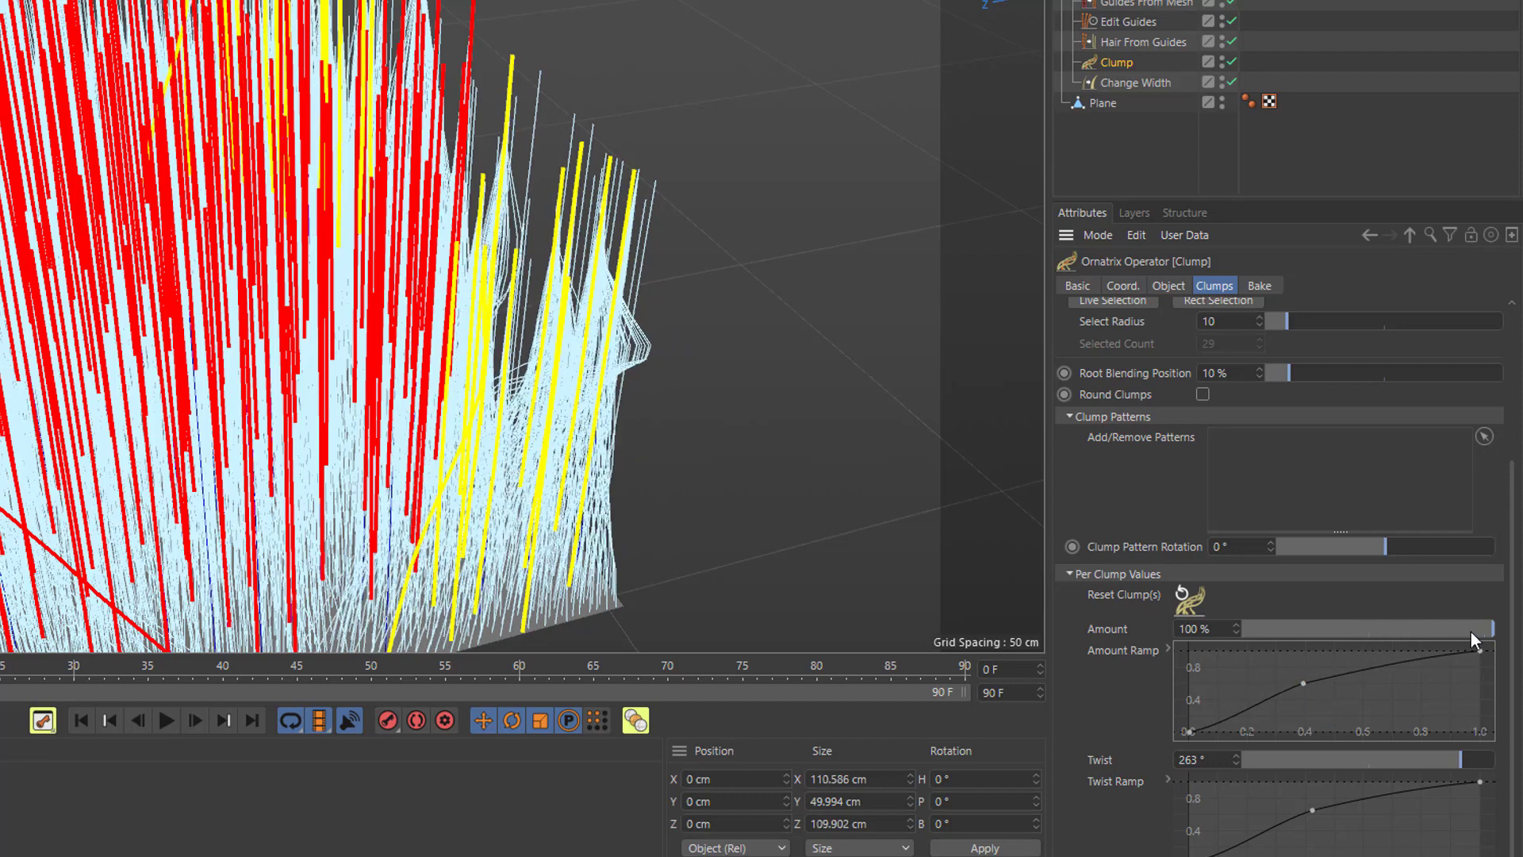
pyautogui.moveTo(1307, 682); pyautogui.dragTo(1286, 663)
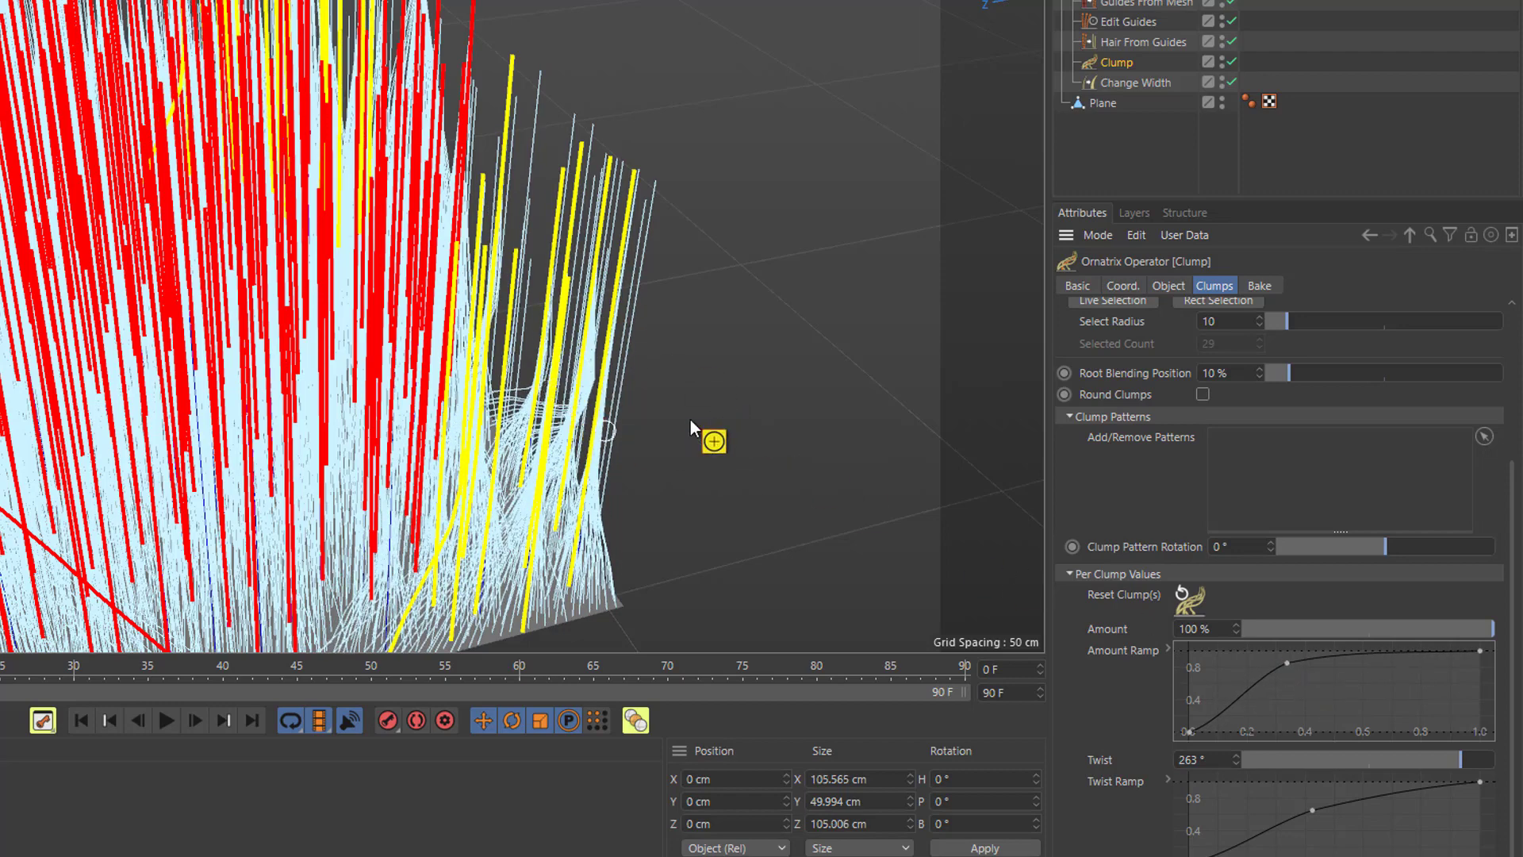
# Set the Clump operator's overall Twist to 37° in its object properties.
pyautogui.click(1168, 287)
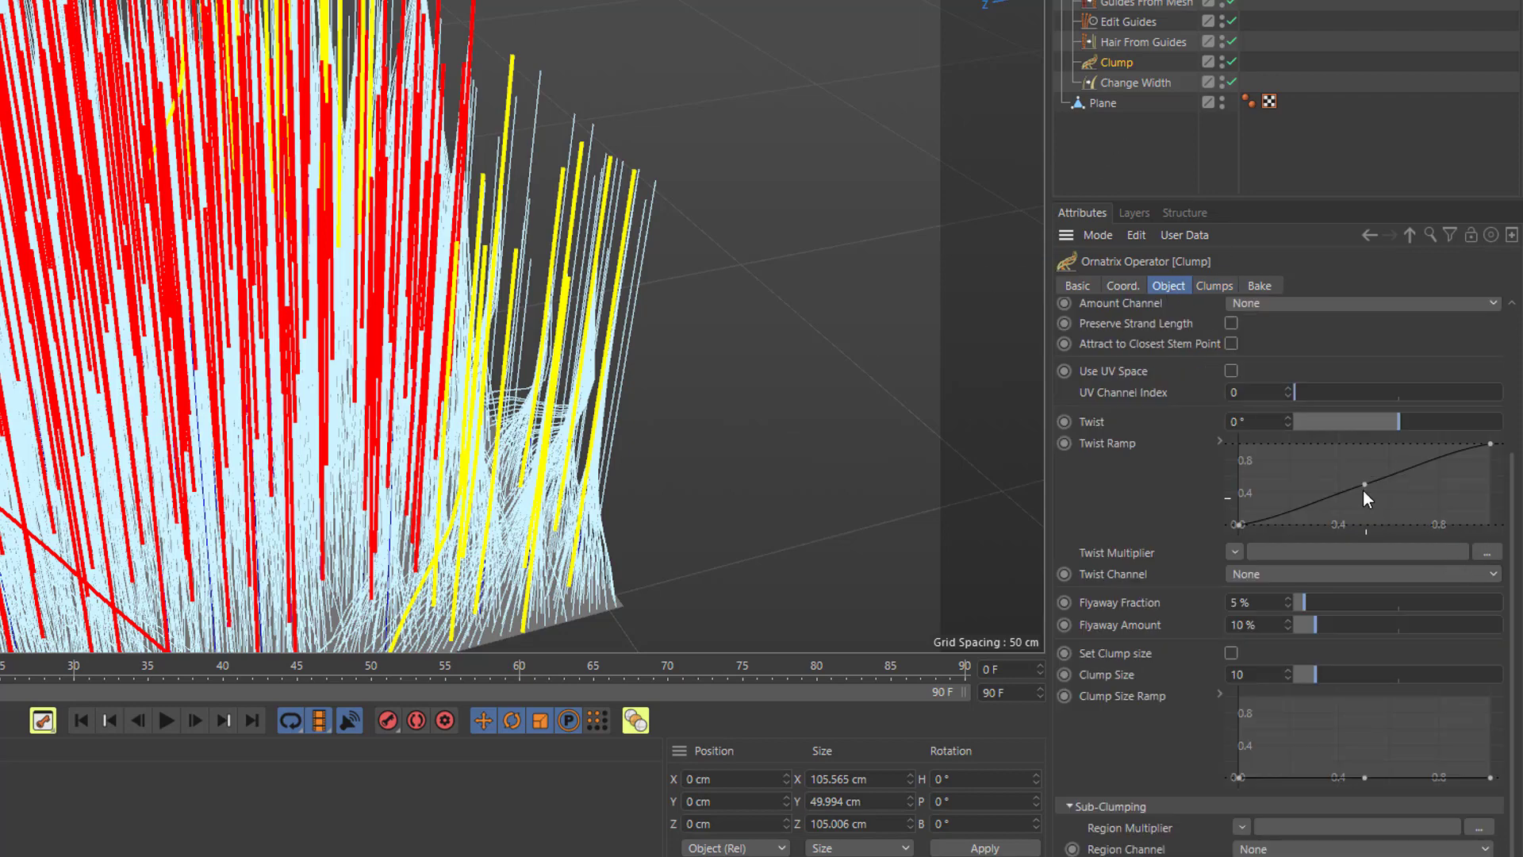
pyautogui.moveTo(1401, 422); pyautogui.dragTo(1446, 423)
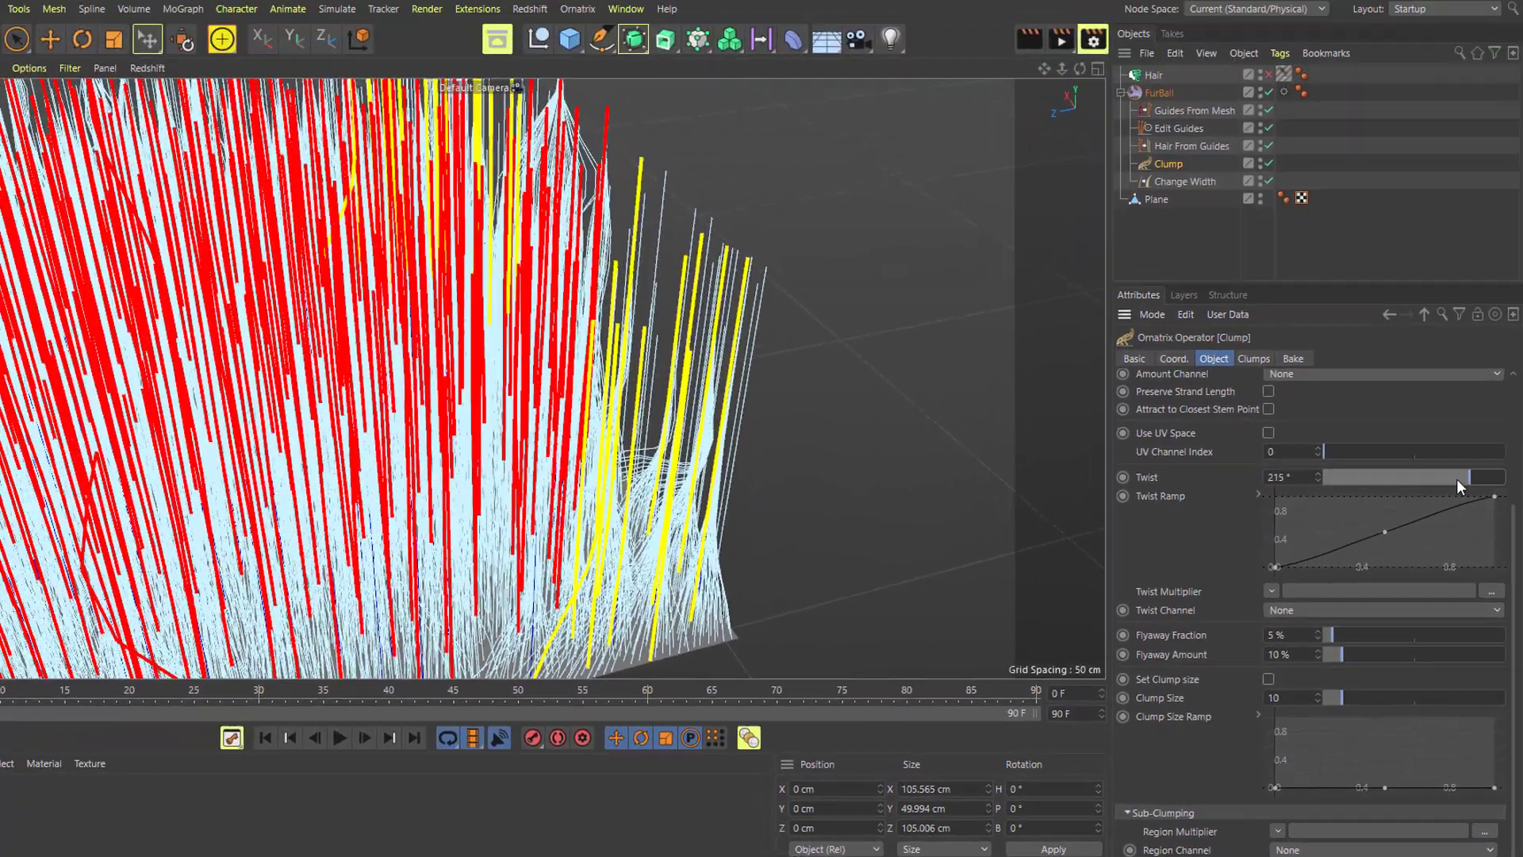
pyautogui.moveTo(1456, 478); pyautogui.dragTo(1427, 487)
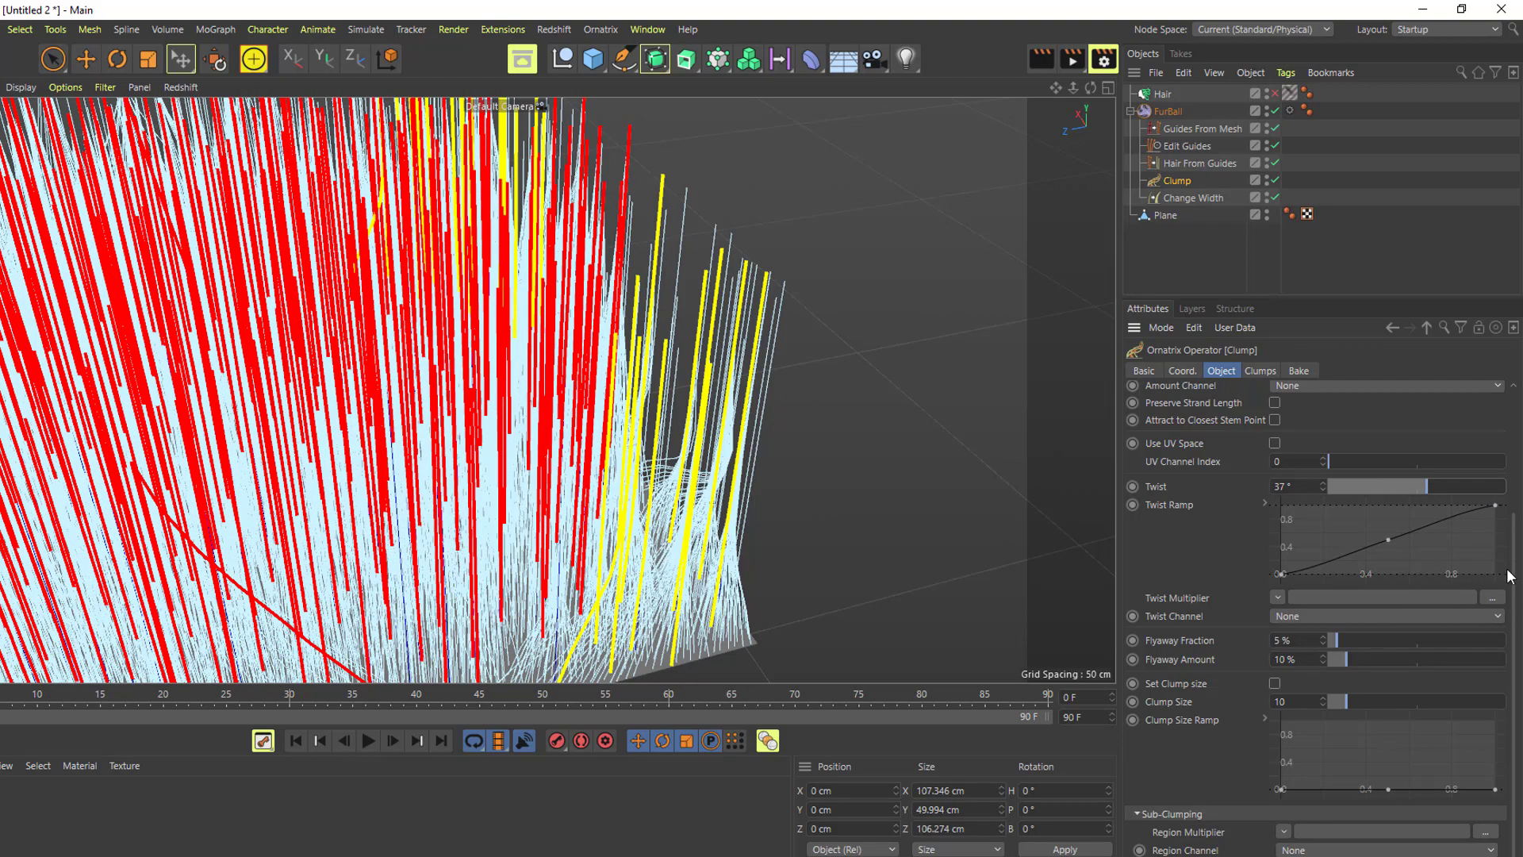
pyautogui.moveTo(1515, 579); pyautogui.dragTo(1504, 436)
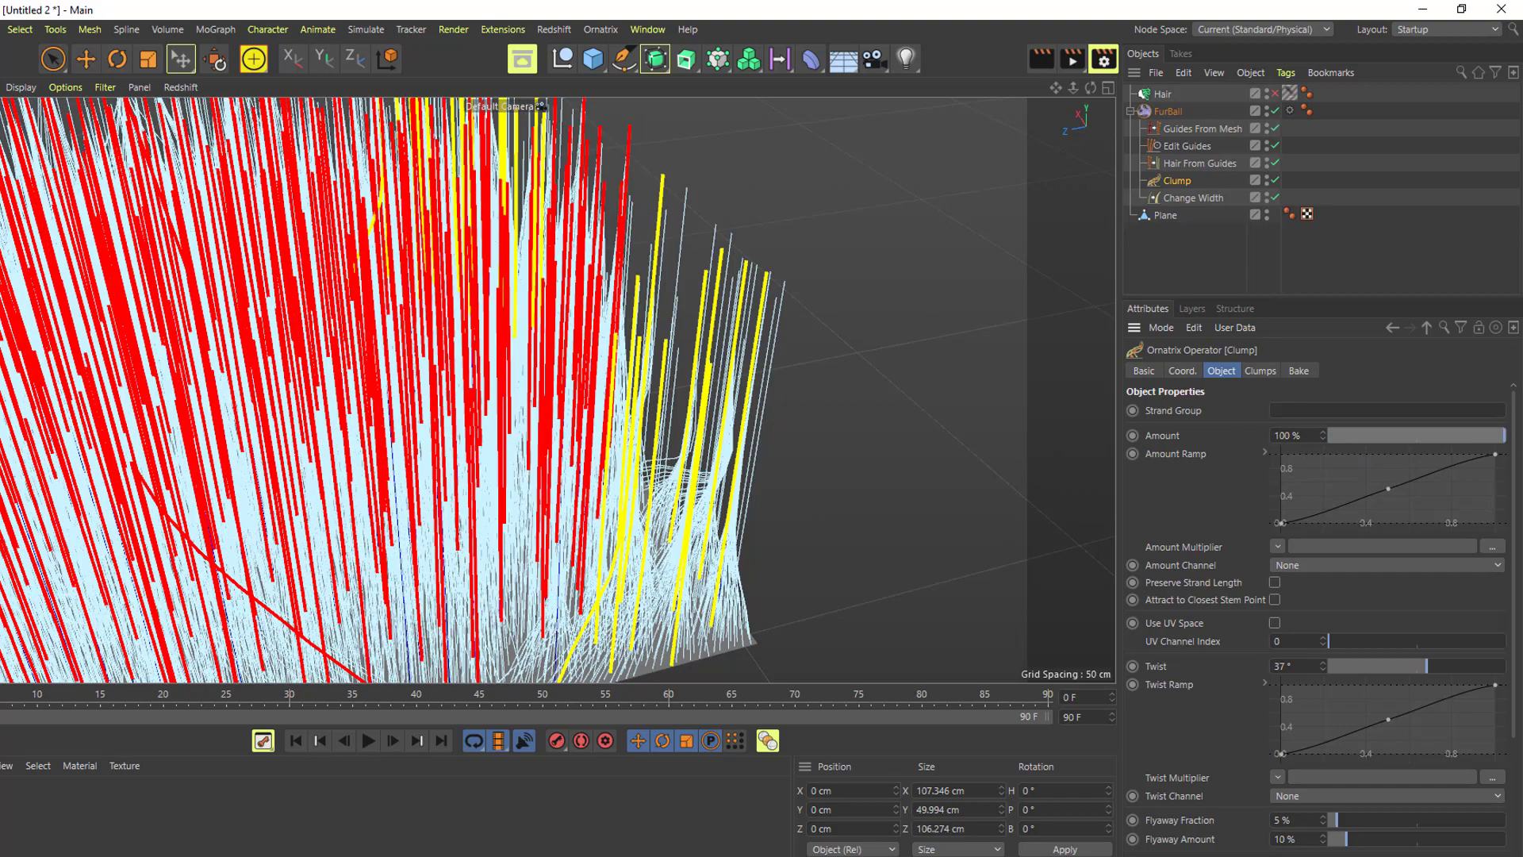
# Leave clump editing and inspect the clumped hair across the plane.
pyautogui.click(1263, 370)
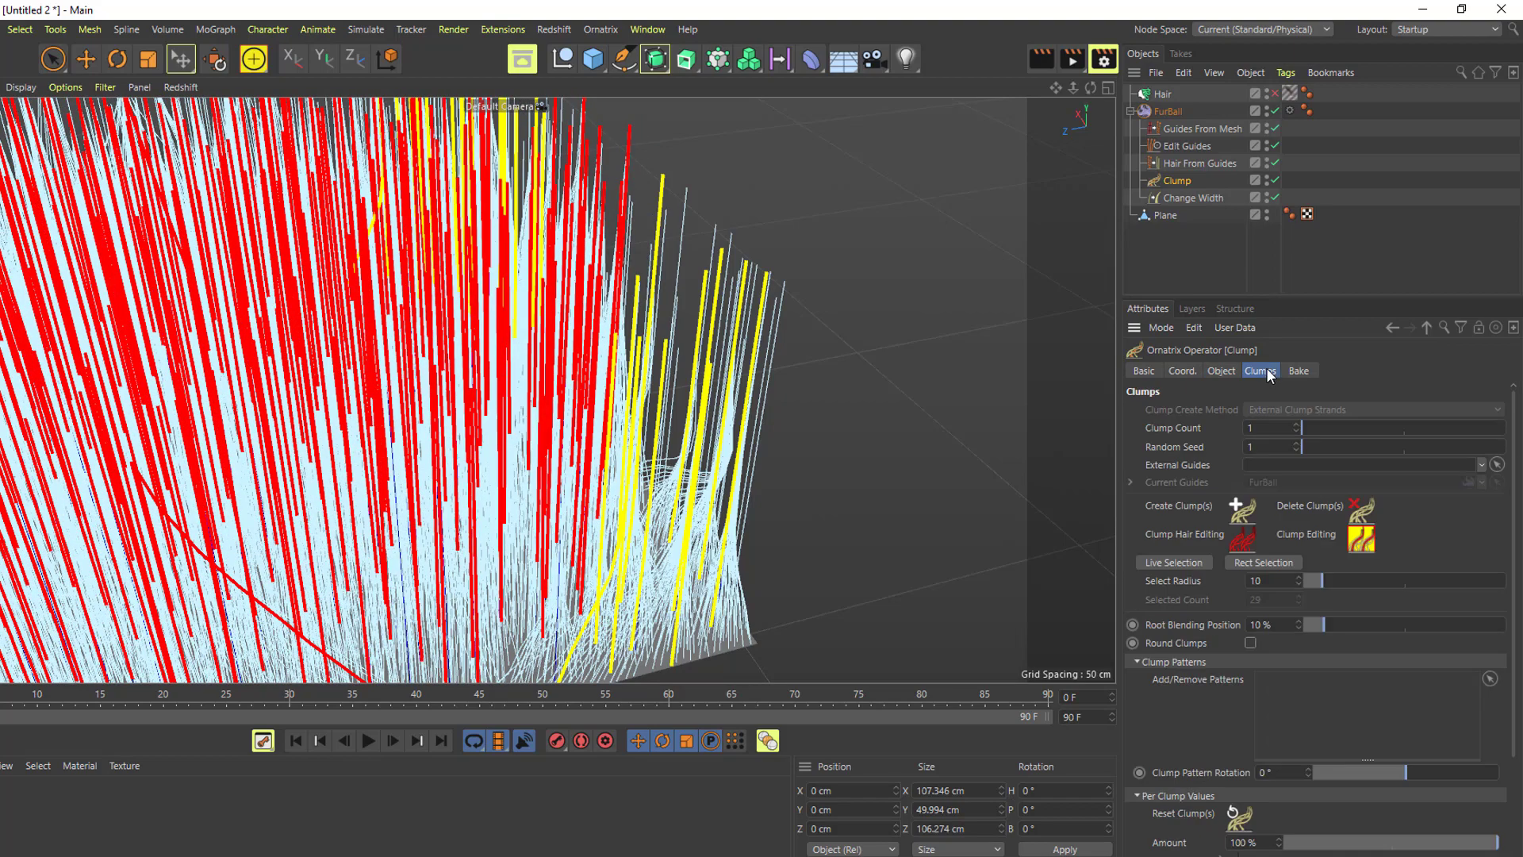
pyautogui.click(1363, 546)
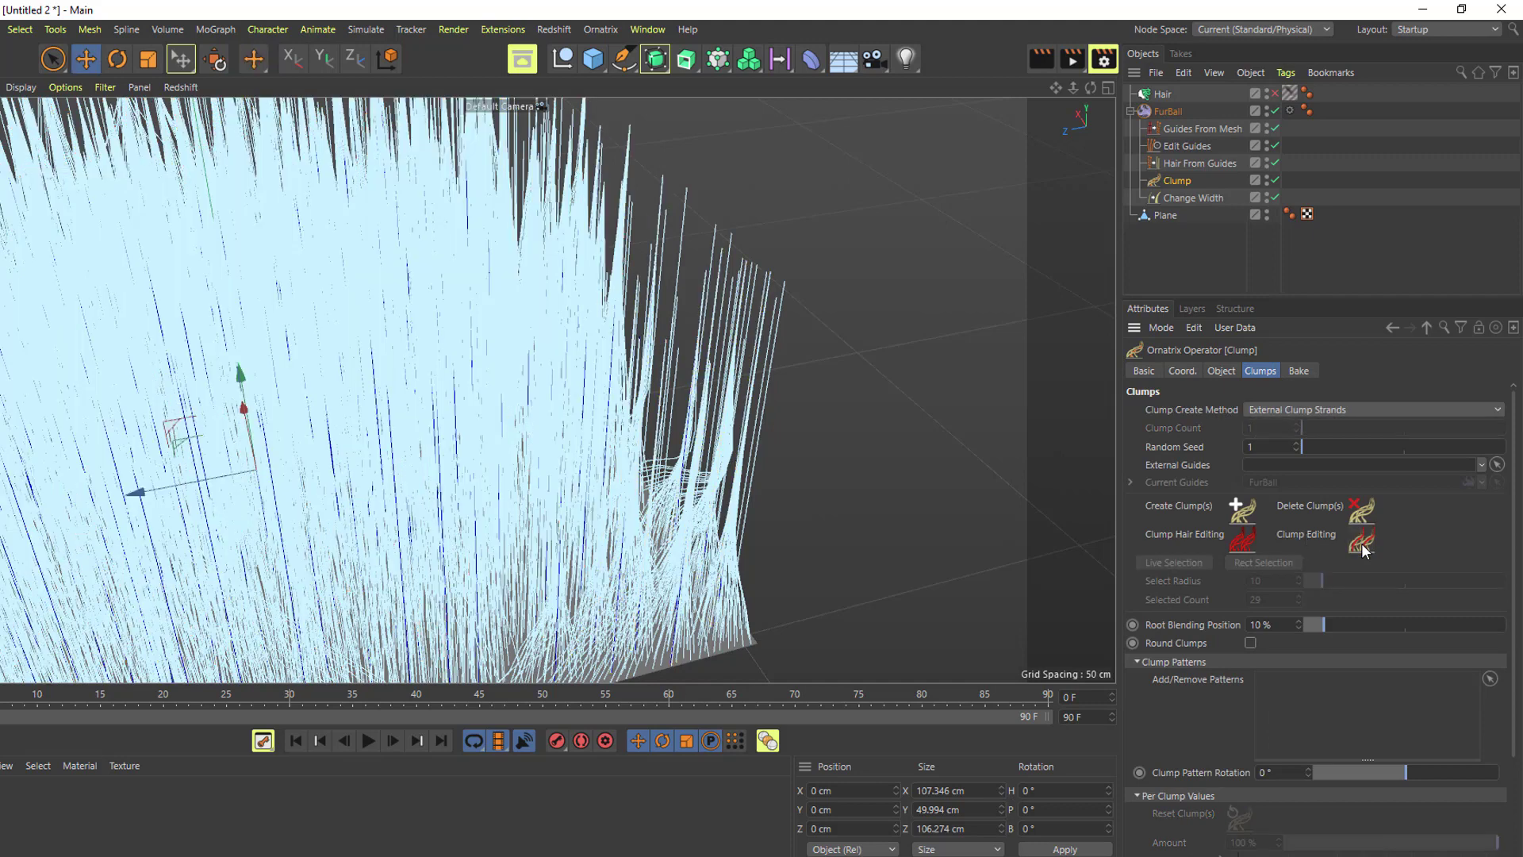
pyautogui.scroll(-5, 805, 478)
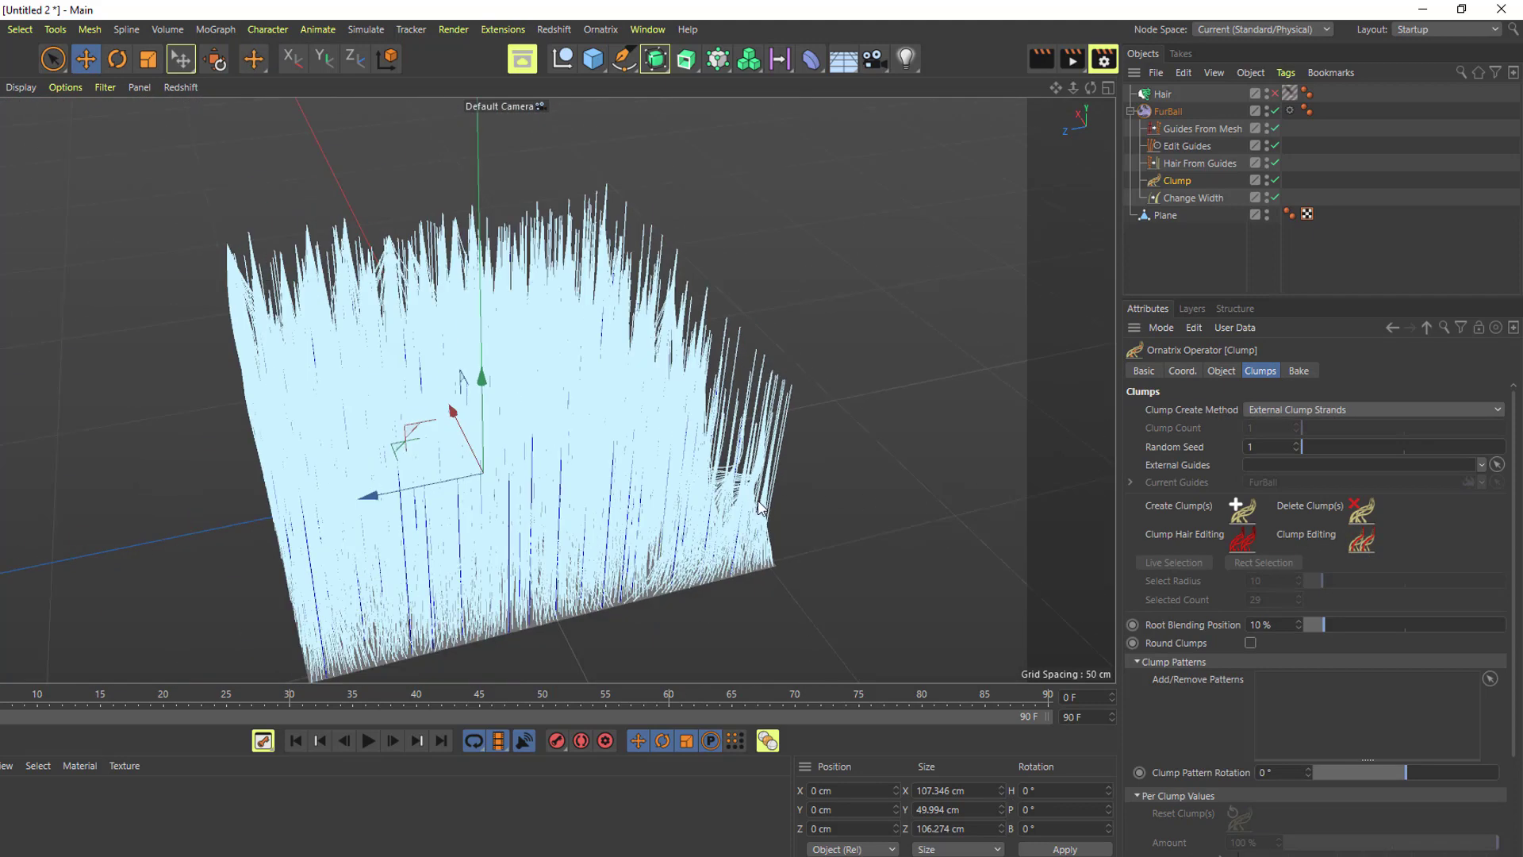
pyautogui.scroll(2, 754, 505)
pyautogui.scroll(1, 755, 510)
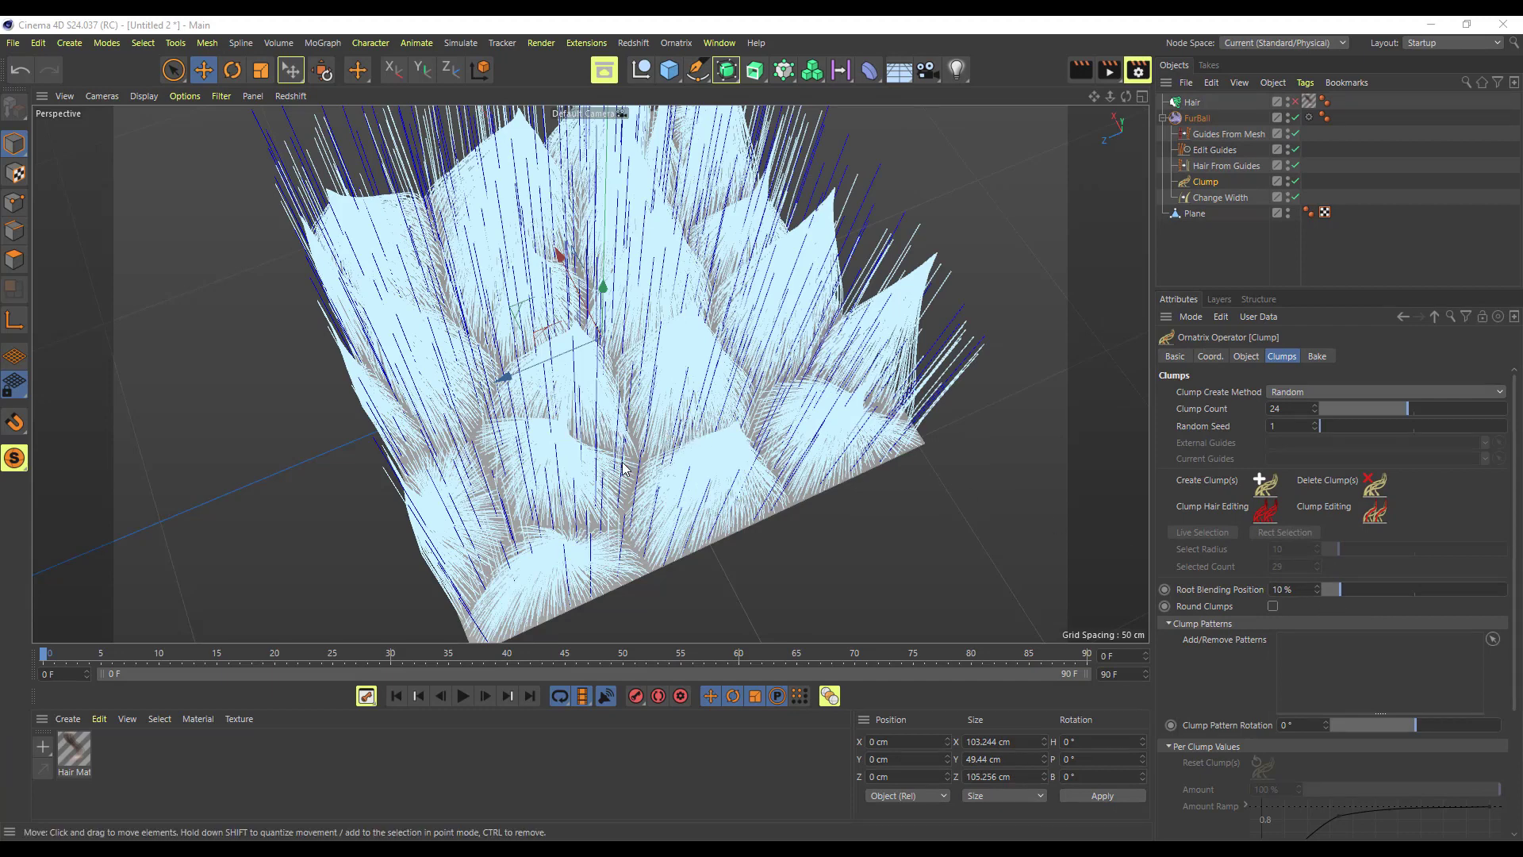
# Enable Add Clump Index Channel in the Clump operator's Sub-Clumping settings.
pyautogui.keyDown('alt'); pyautogui.moveTo(658, 472); pyautogui.dragTo(684, 453); pyautogui.keyUp('alt')
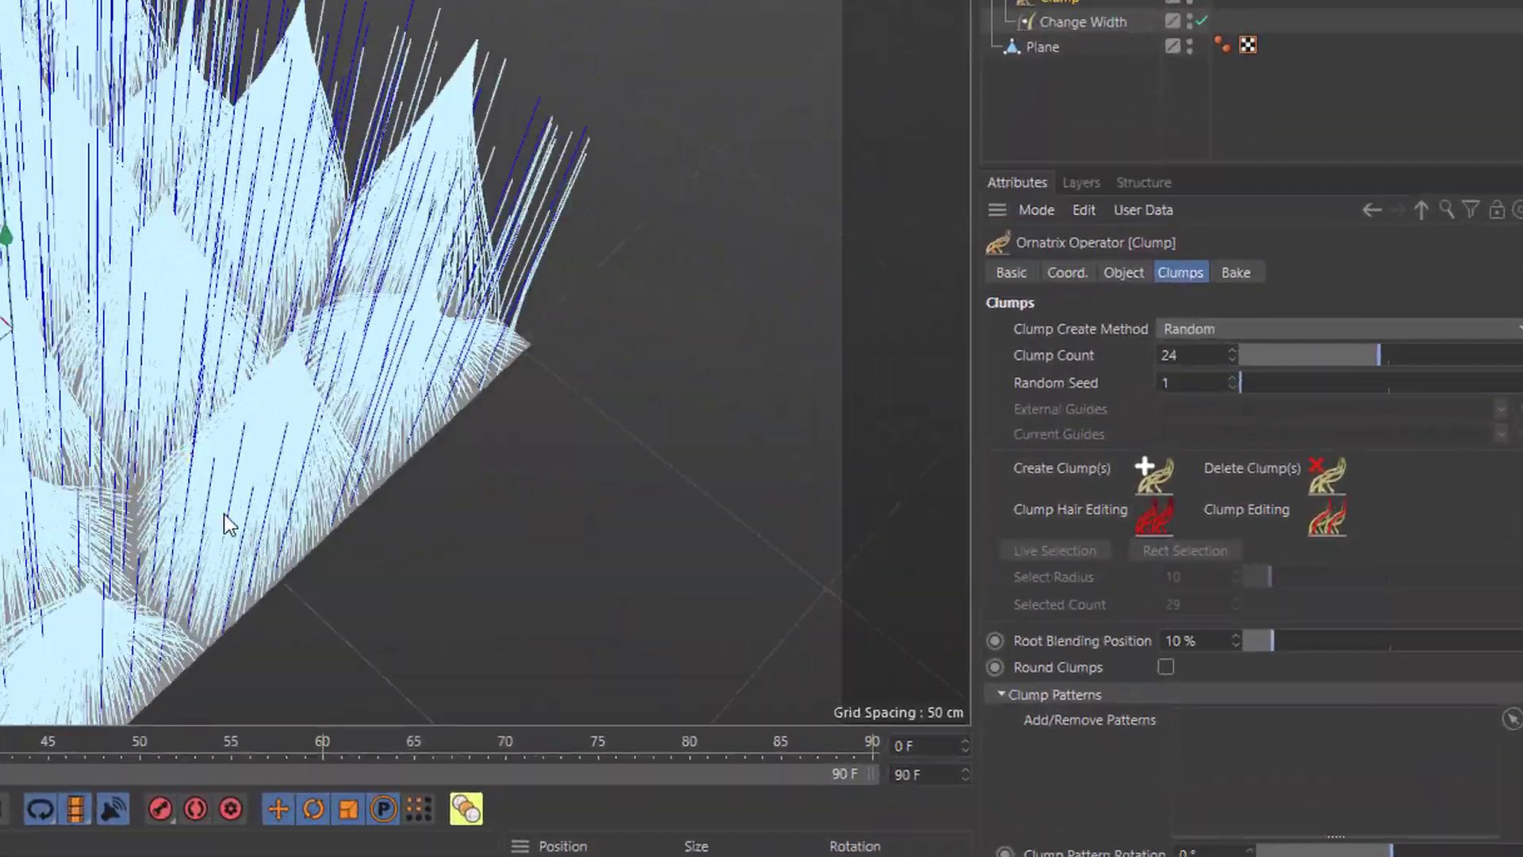
pyautogui.keyDown('alt'); pyautogui.moveTo(224, 514); pyautogui.dragTo(401, 426); pyautogui.keyUp('alt')
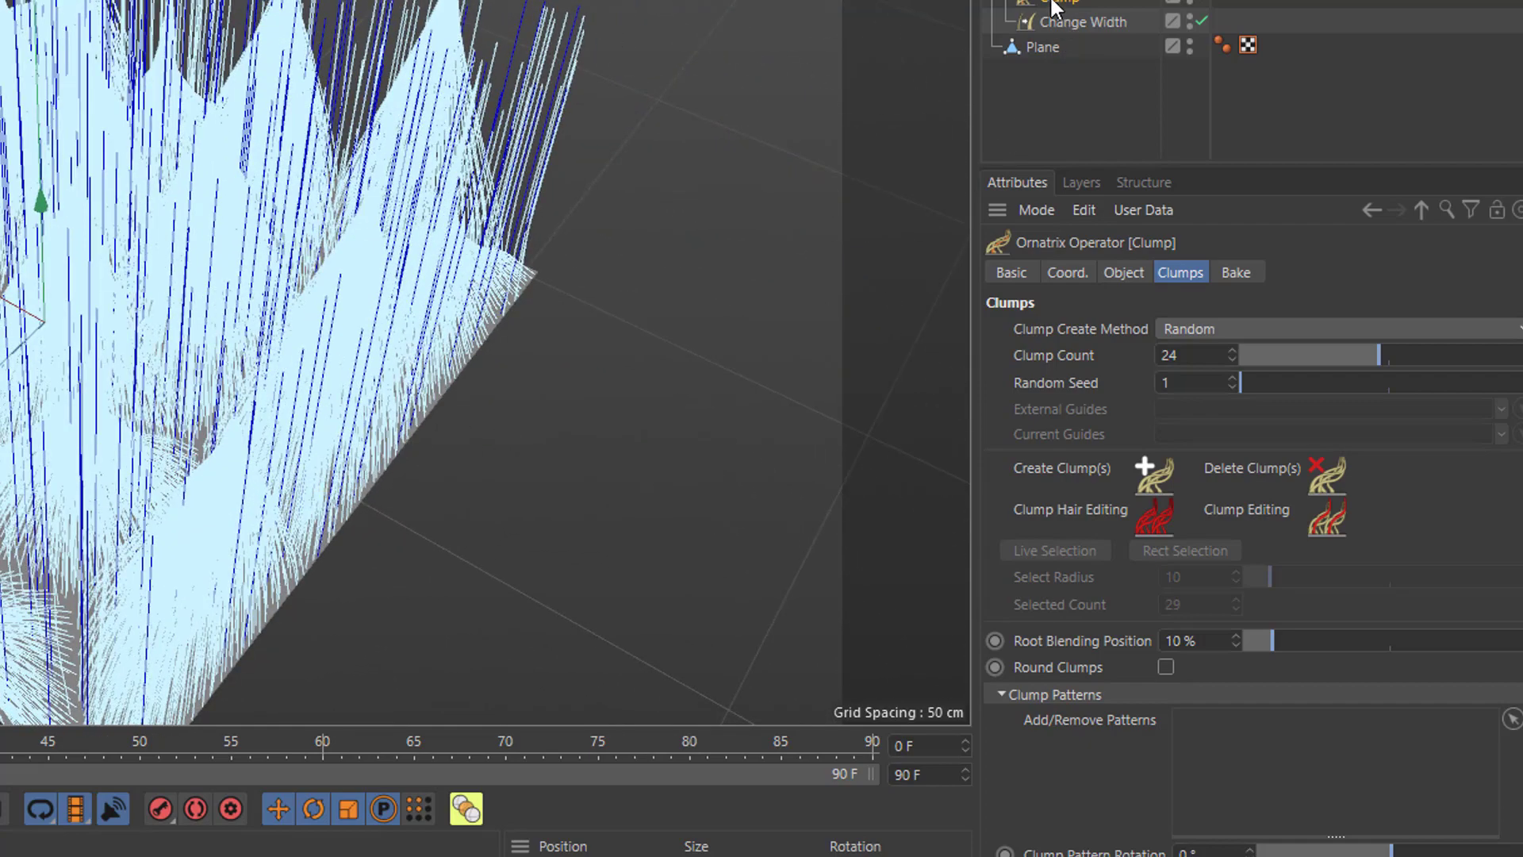
pyautogui.click(1123, 273)
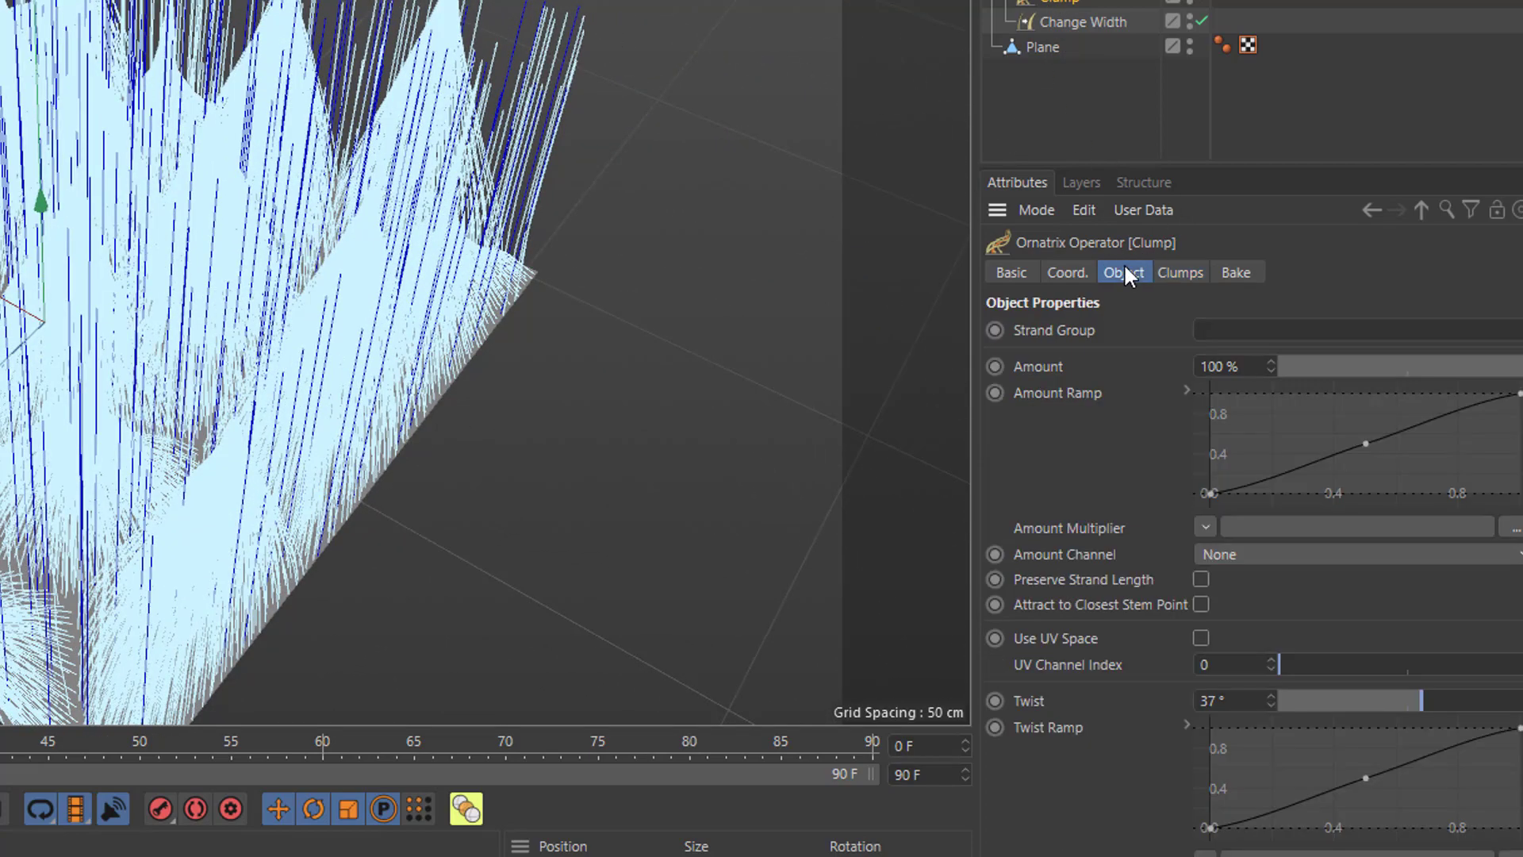
pyautogui.scroll(-5, 1254, 555)
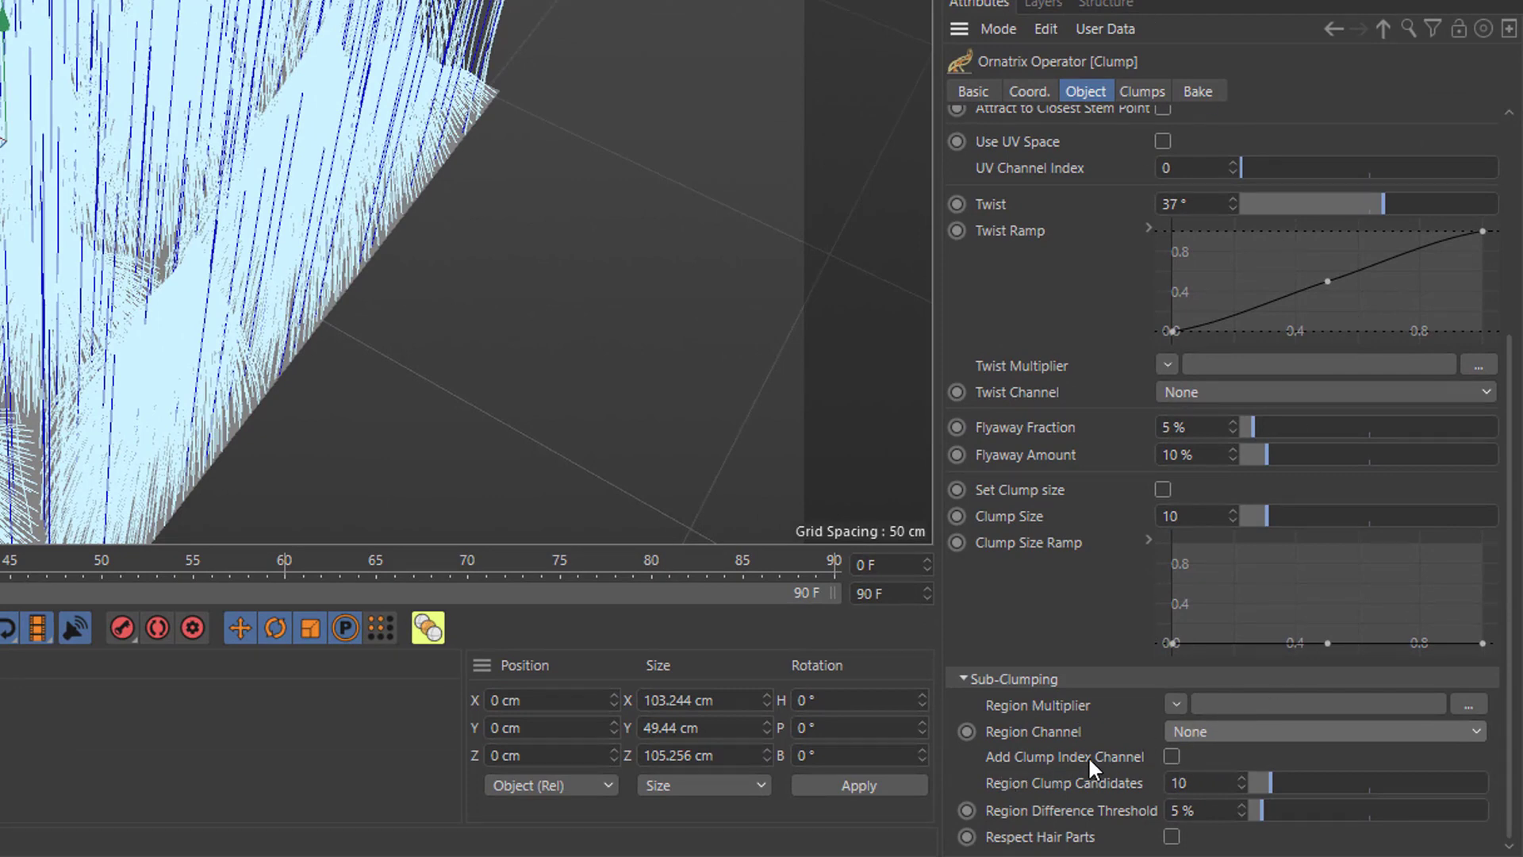
pyautogui.click(1172, 755)
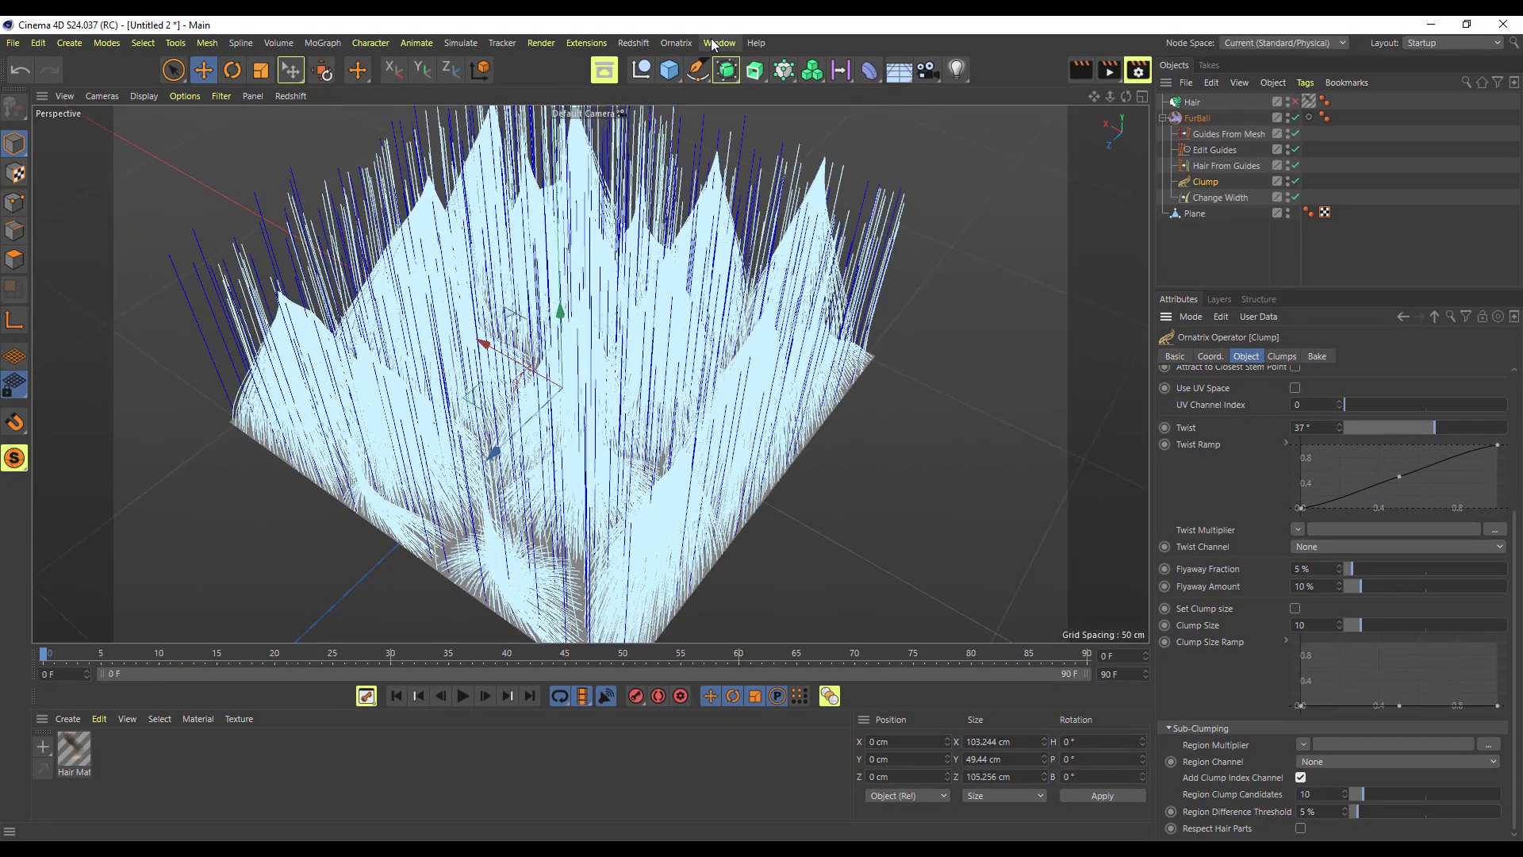
# Add a second Clump operator to the hair stack and rename it Clump 2nd.
pyautogui.click(676, 43)
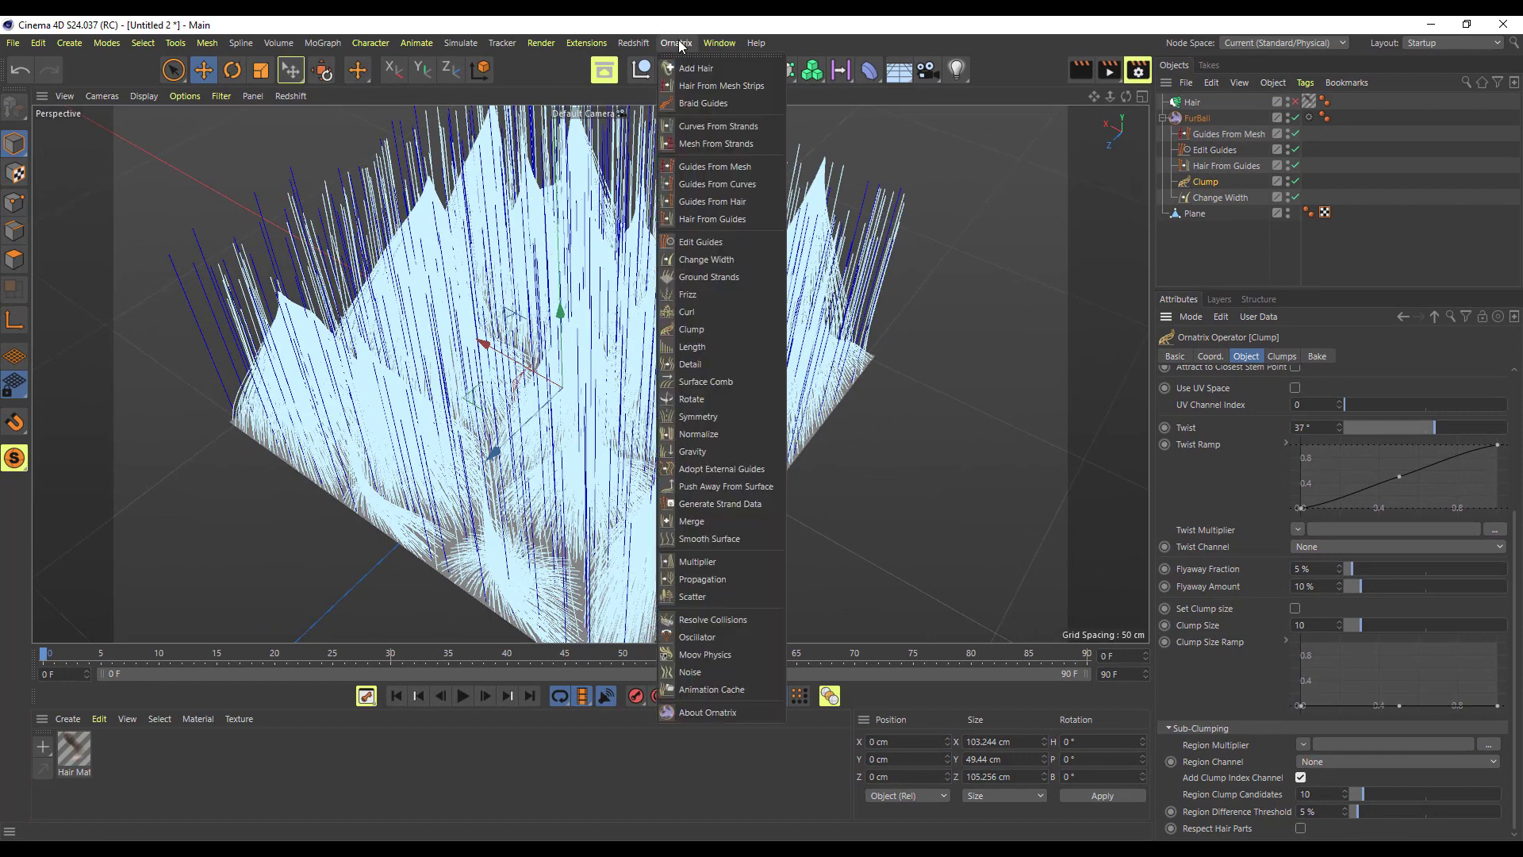
pyautogui.click(717, 329)
pyautogui.doubleClick(1214, 197)
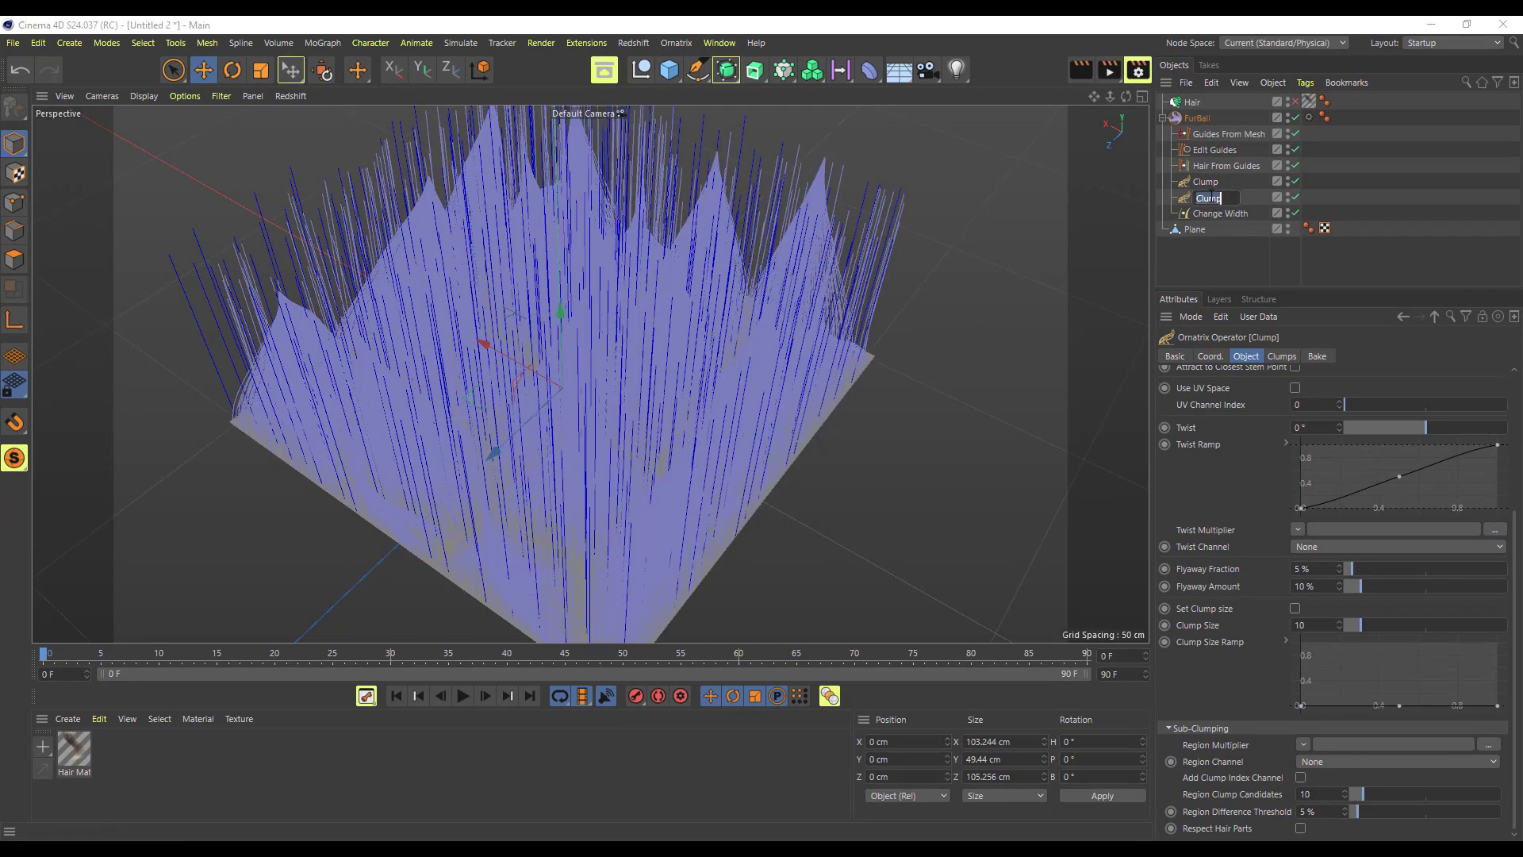
pyautogui.click(1226, 197)
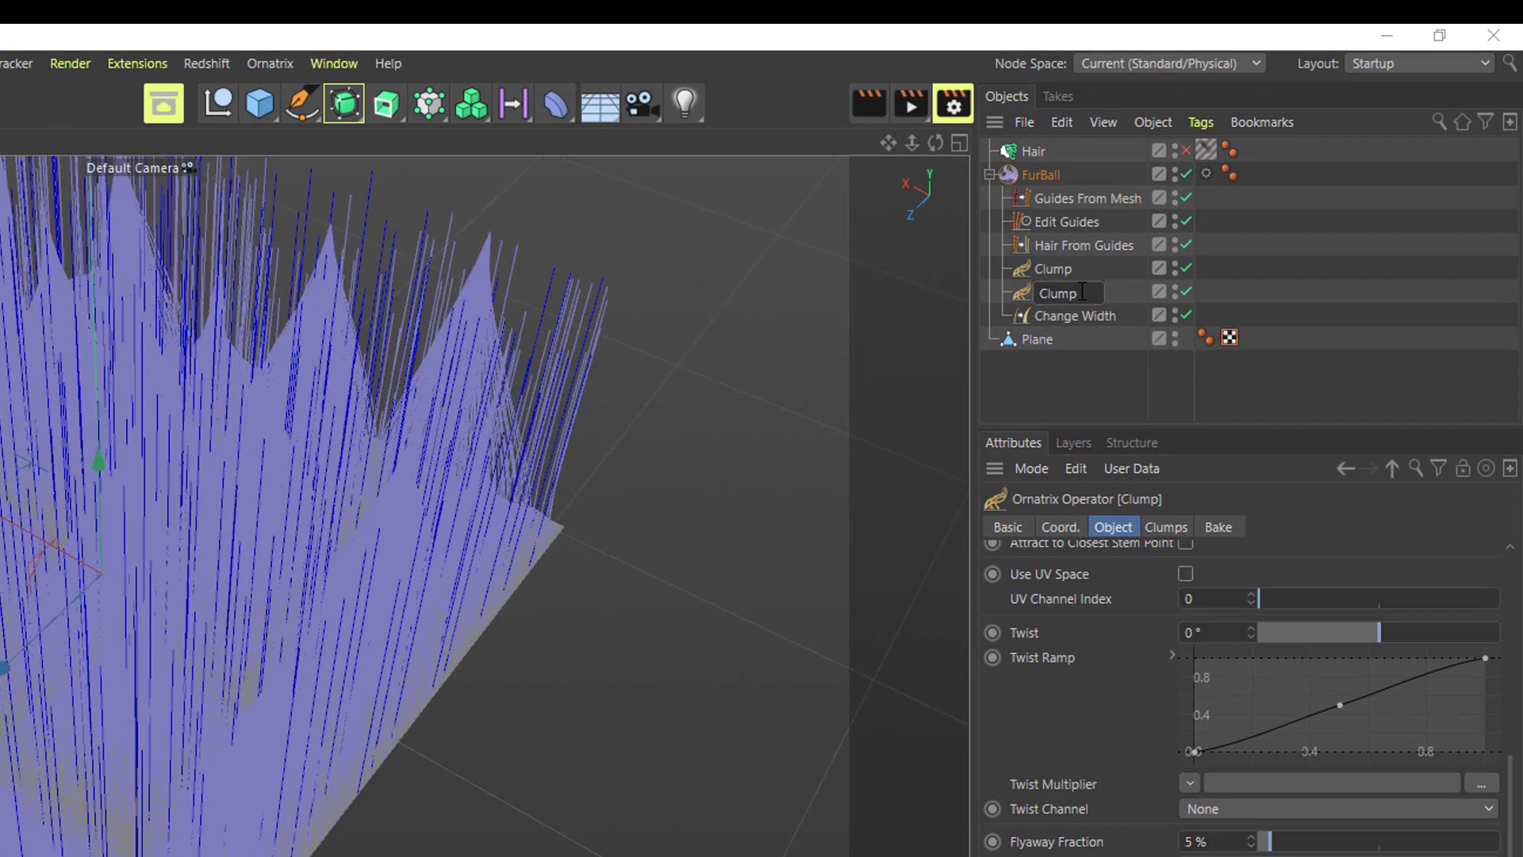
pyautogui.write('2nd')
pyautogui.press('Return')
# Rename the original Clump operator as Clump primary.
pyautogui.click(1063, 268)
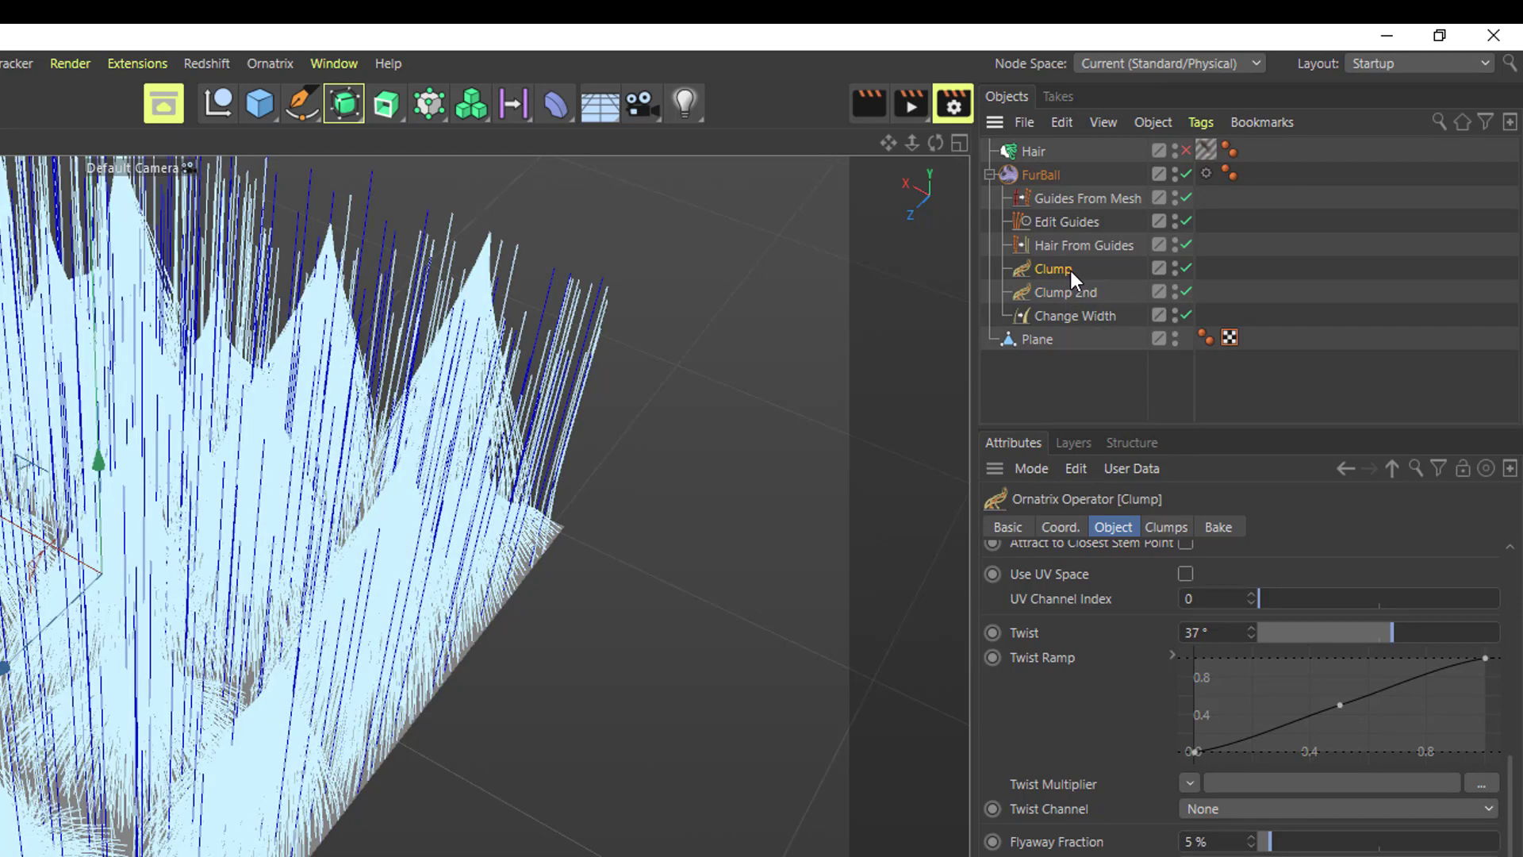
pyautogui.doubleClick(1070, 271)
pyautogui.click(1077, 273)
pyautogui.write('primary')
pyautogui.press('Return')
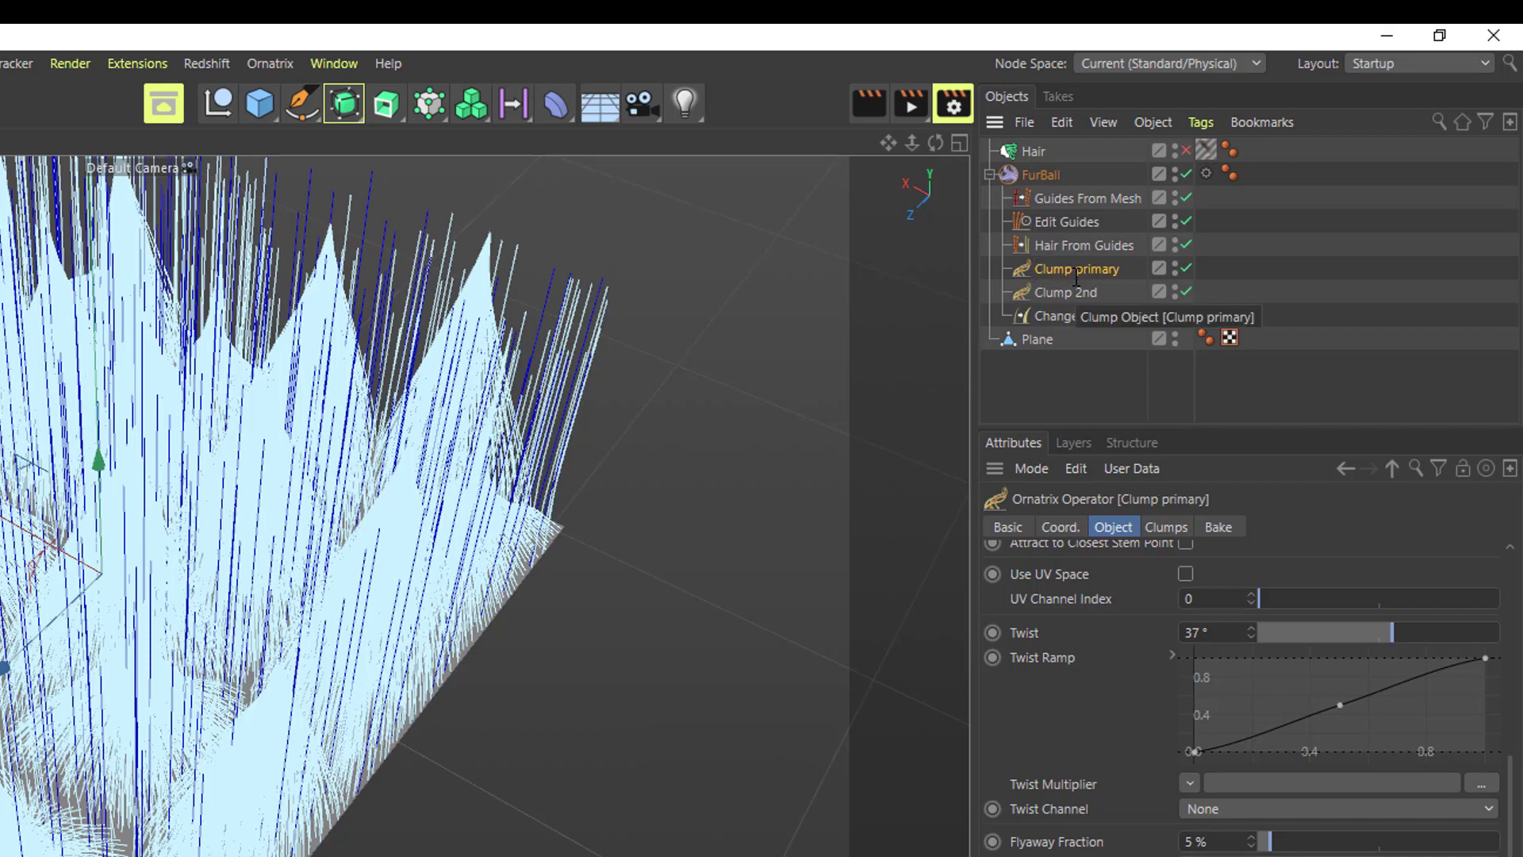
# Set the Sub-Clumping Region Channel of Clump 2nd to ClumpIds.
pyautogui.click(1086, 293)
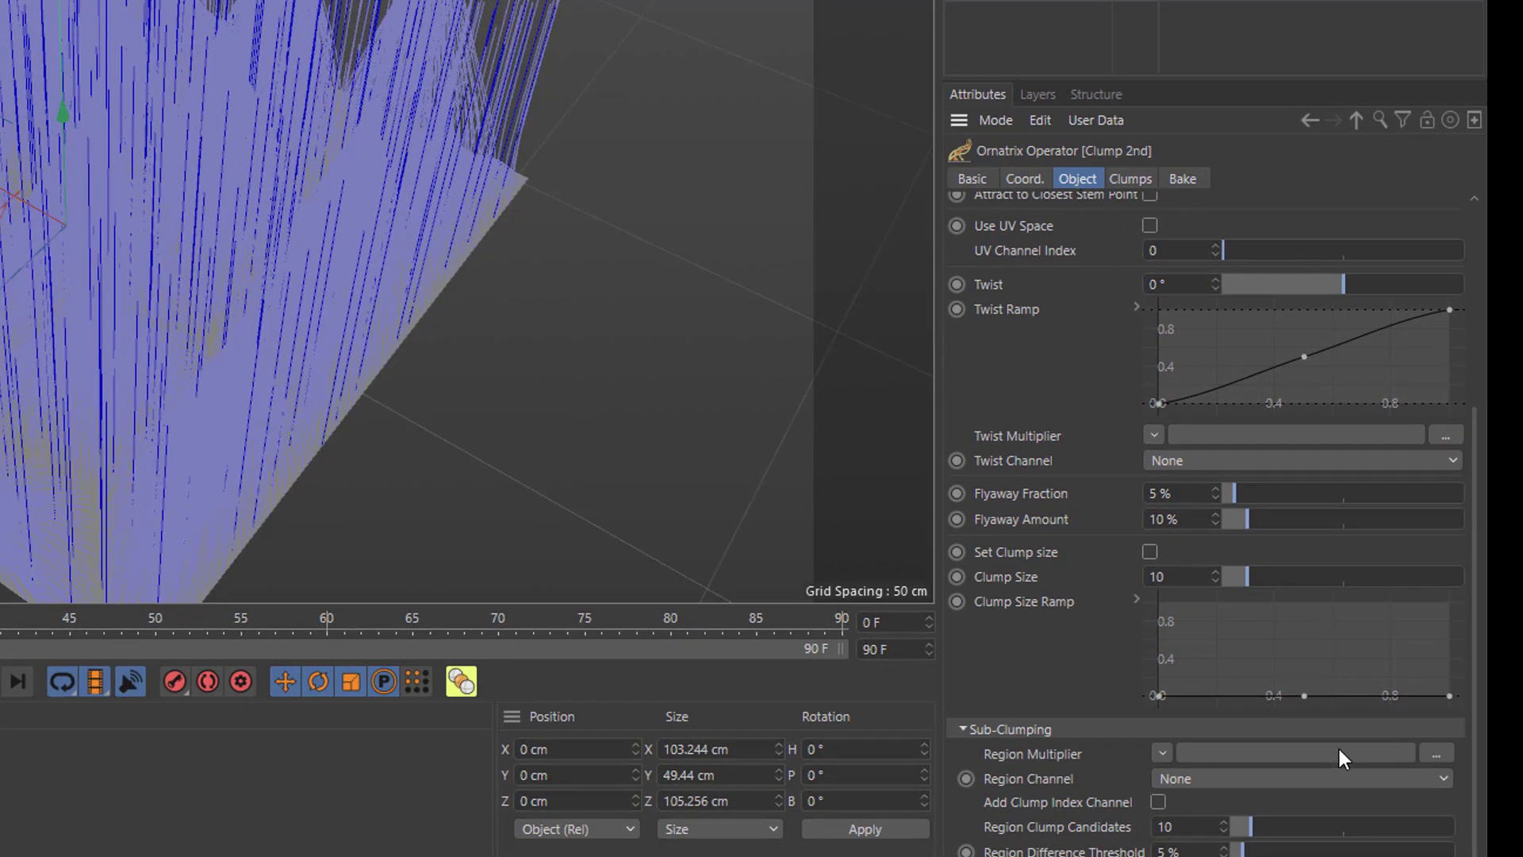
pyautogui.click(1240, 779)
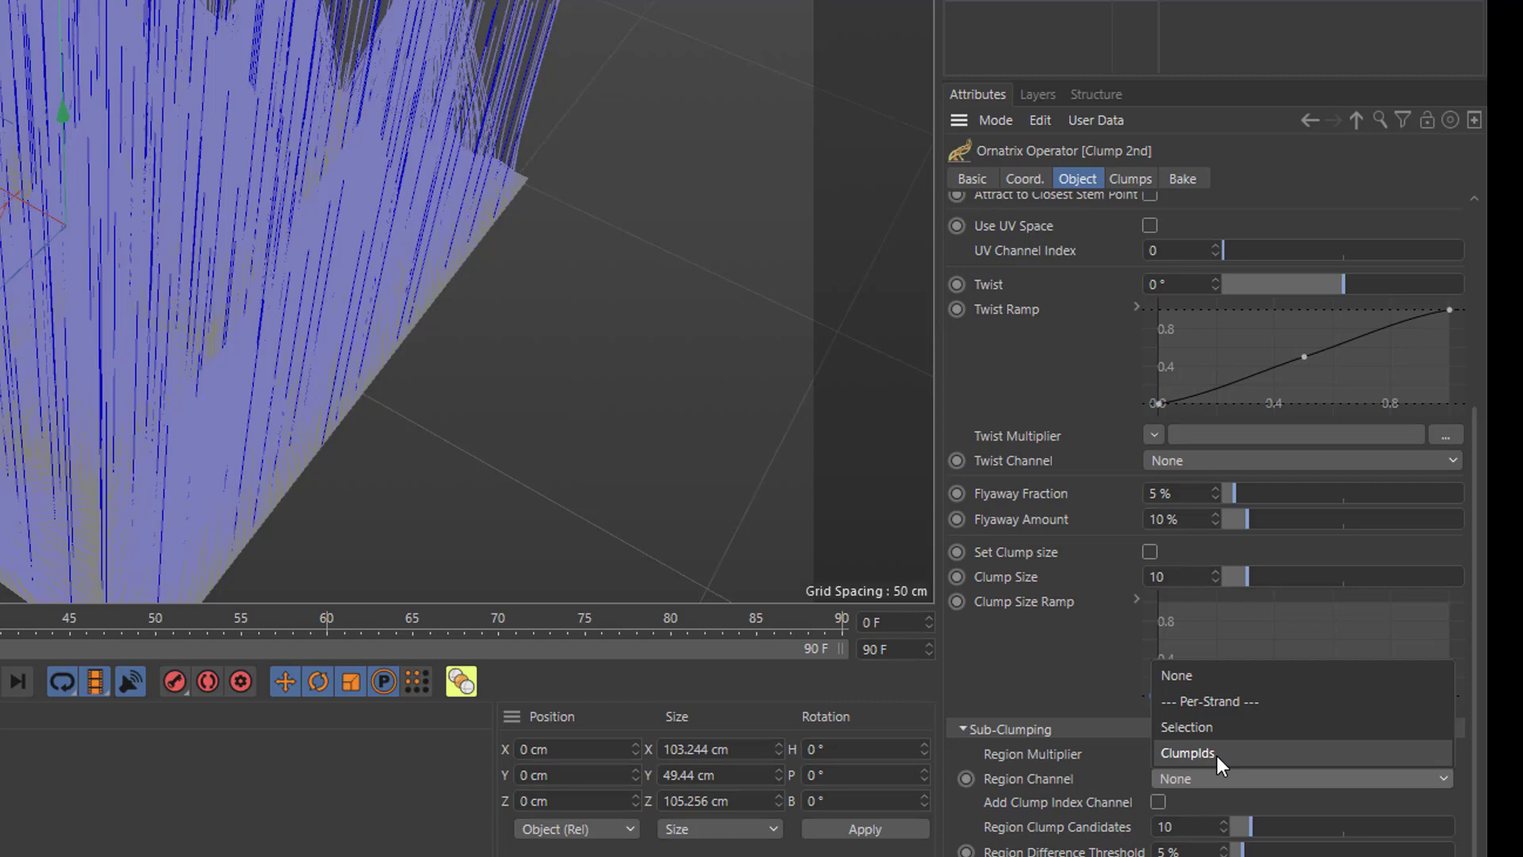
pyautogui.click(1217, 754)
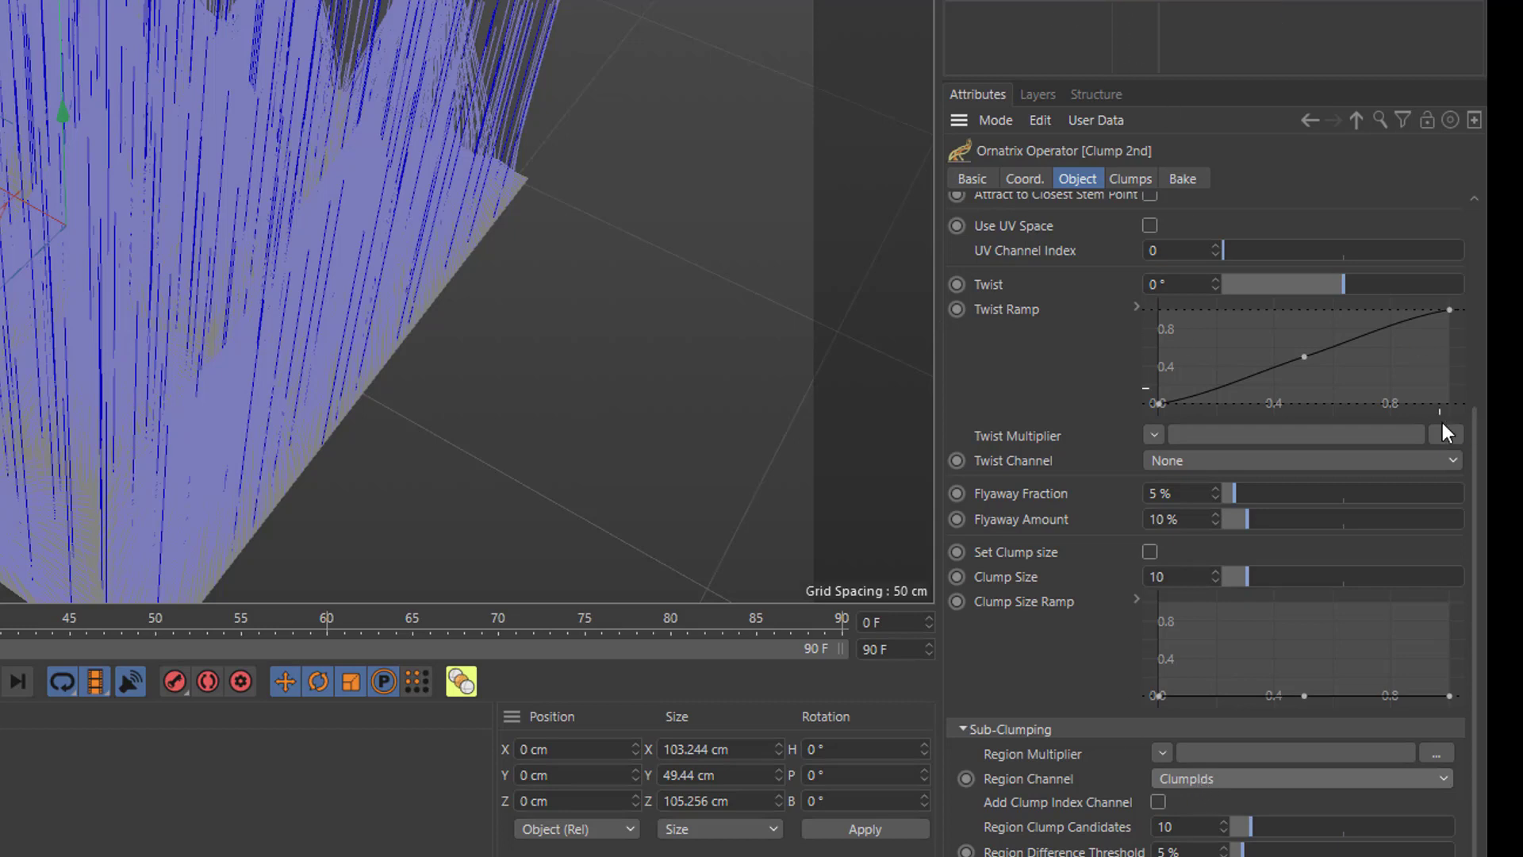
pyautogui.moveTo(1477, 516); pyautogui.dragTo(1397, 291)
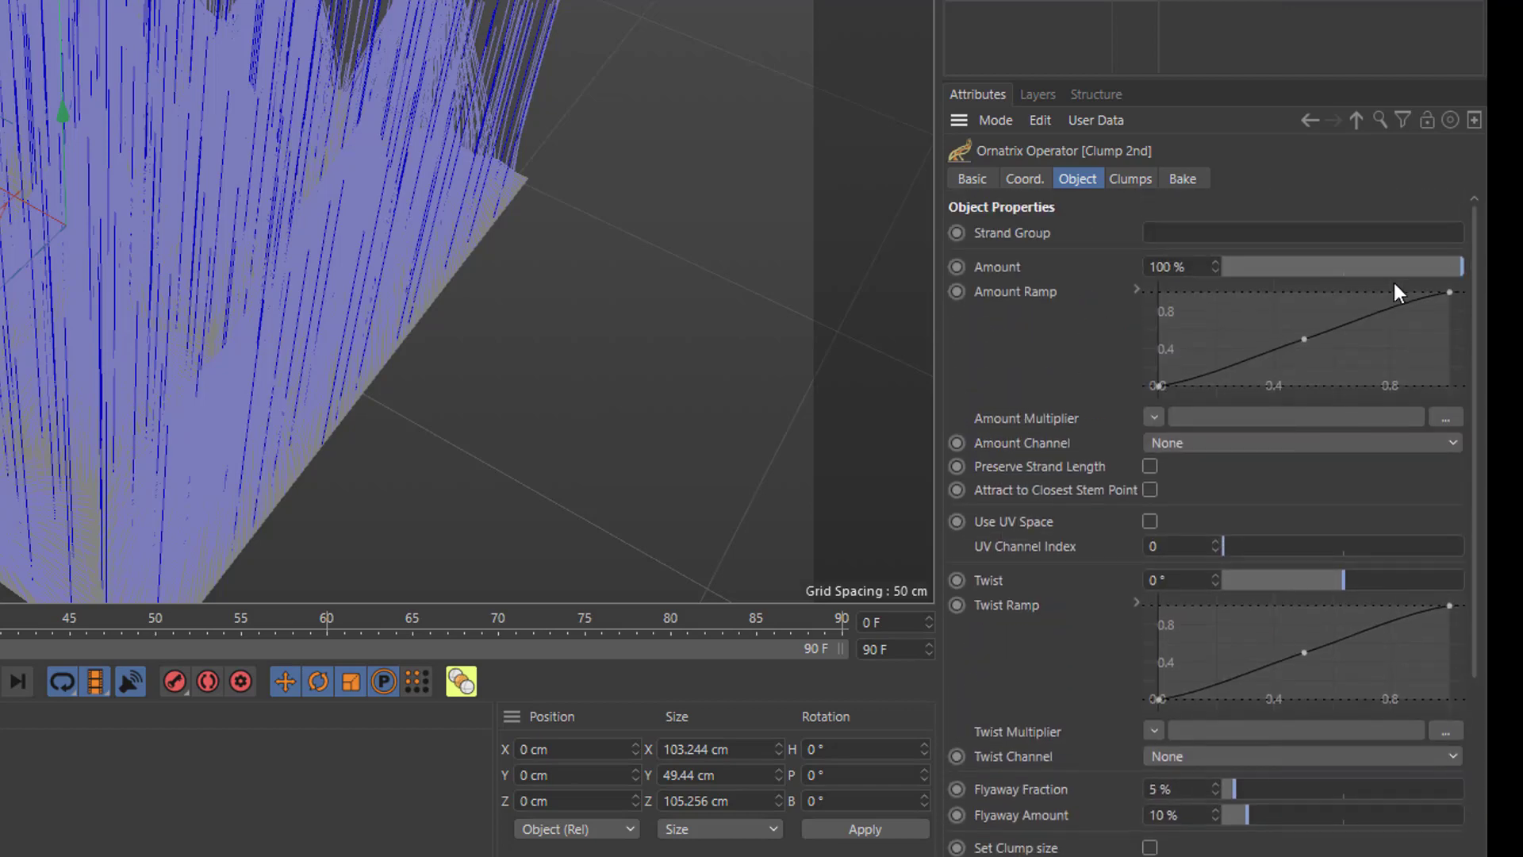
# Compare the clump counts of both Clump operators and set the Clump Count of Clump 2nd to 45.
pyautogui.click(1133, 181)
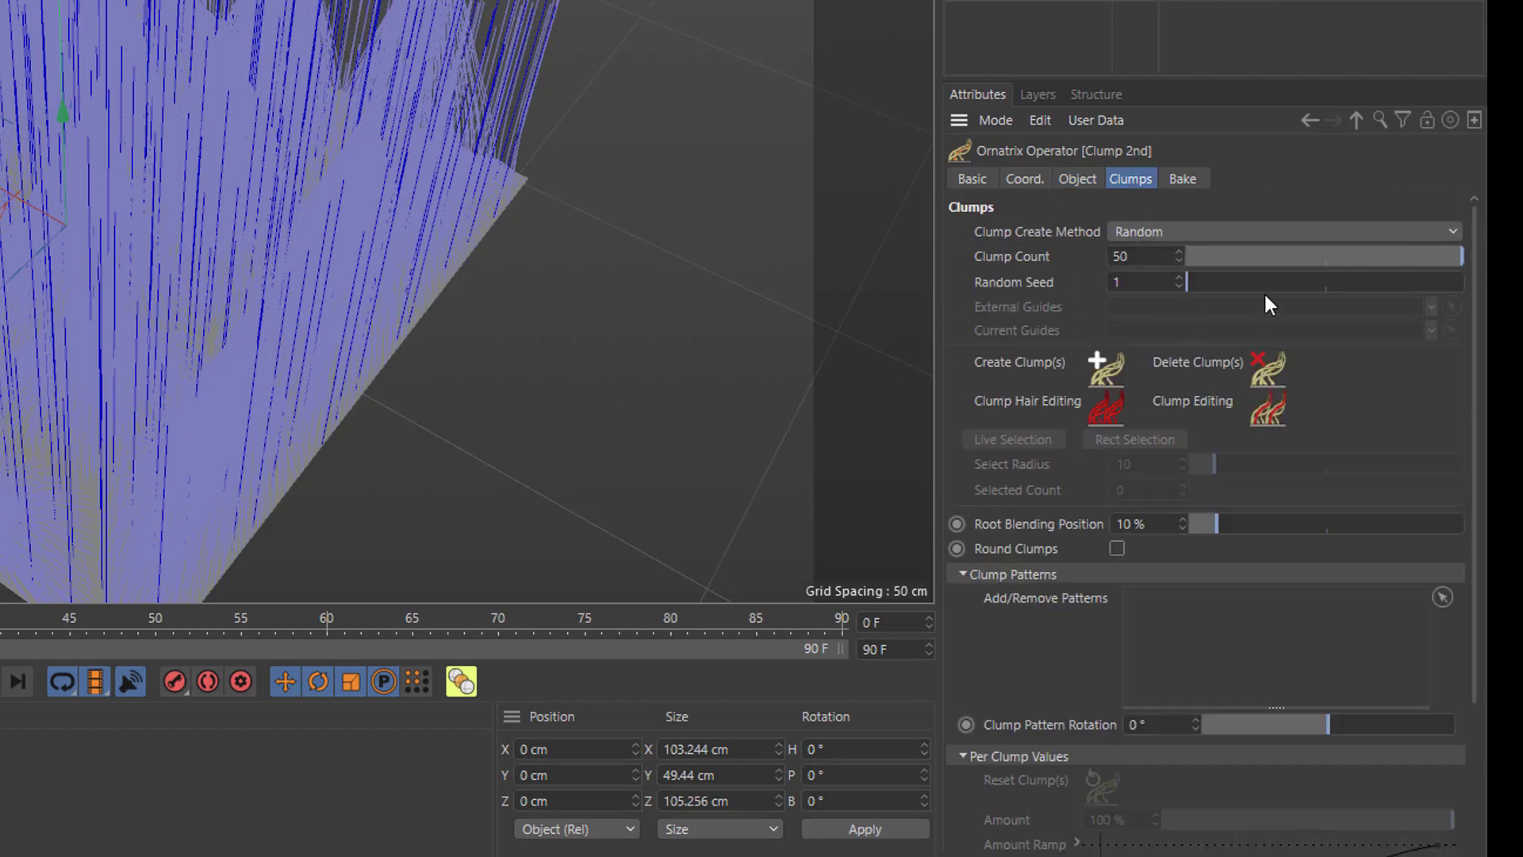
pyautogui.click(1143, 1)
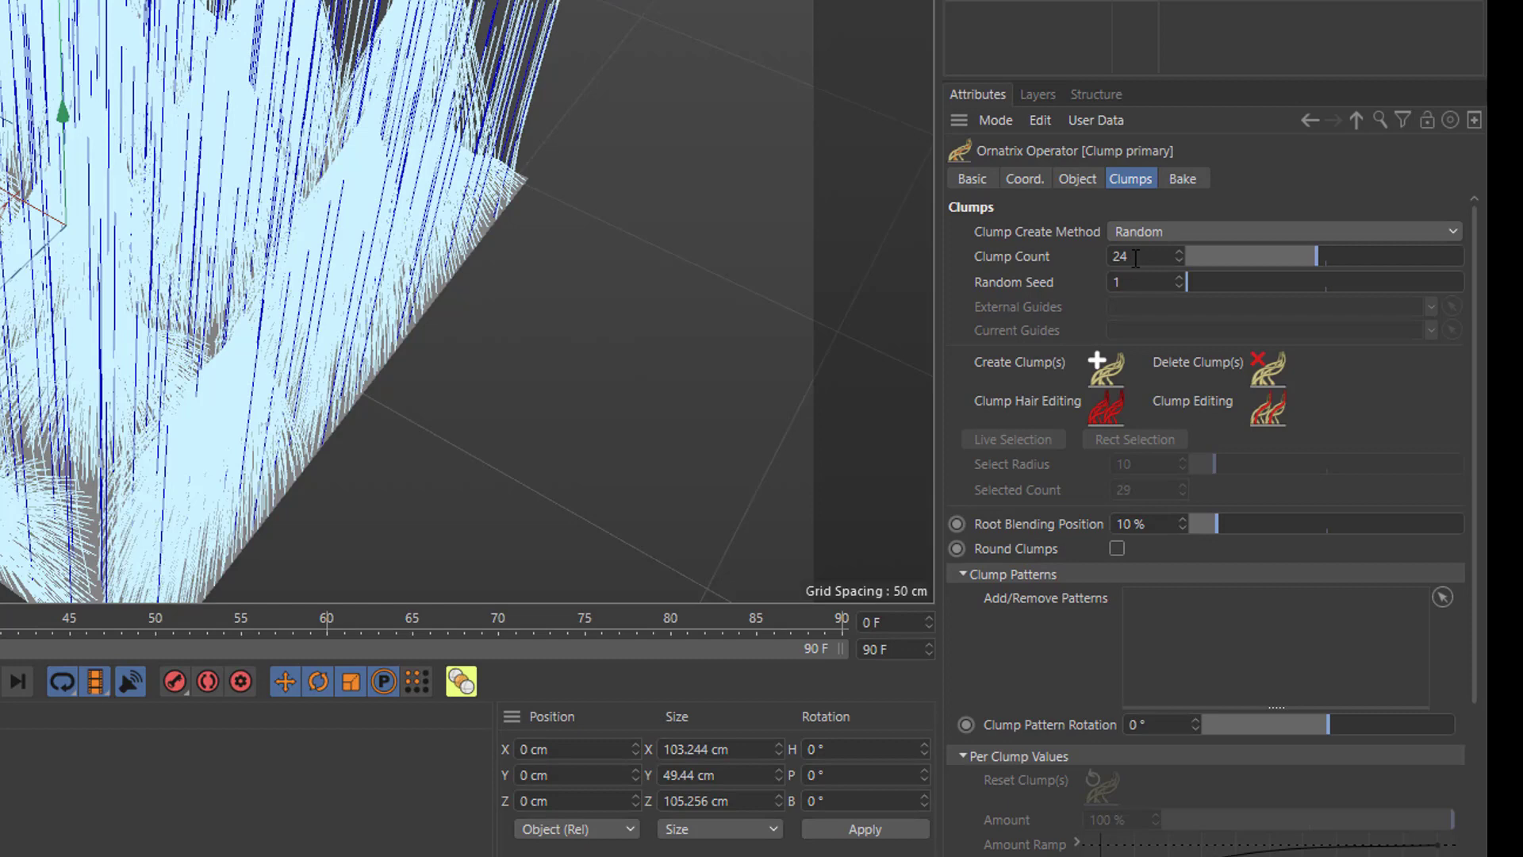
pyautogui.click(1023, 1)
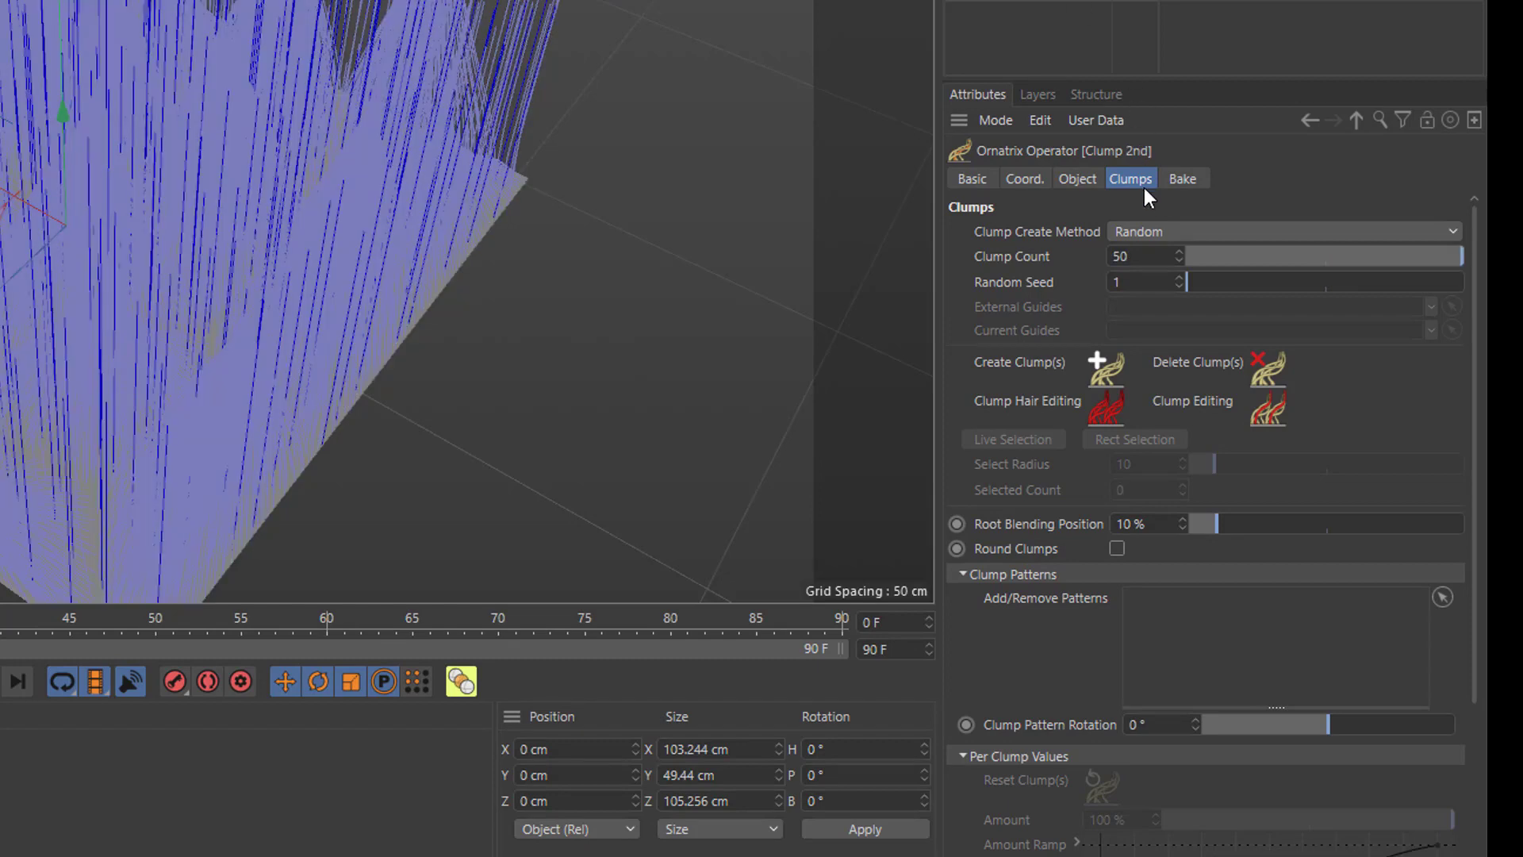
pyautogui.click(1142, 255)
pyautogui.write('45')
pyautogui.press('Return')
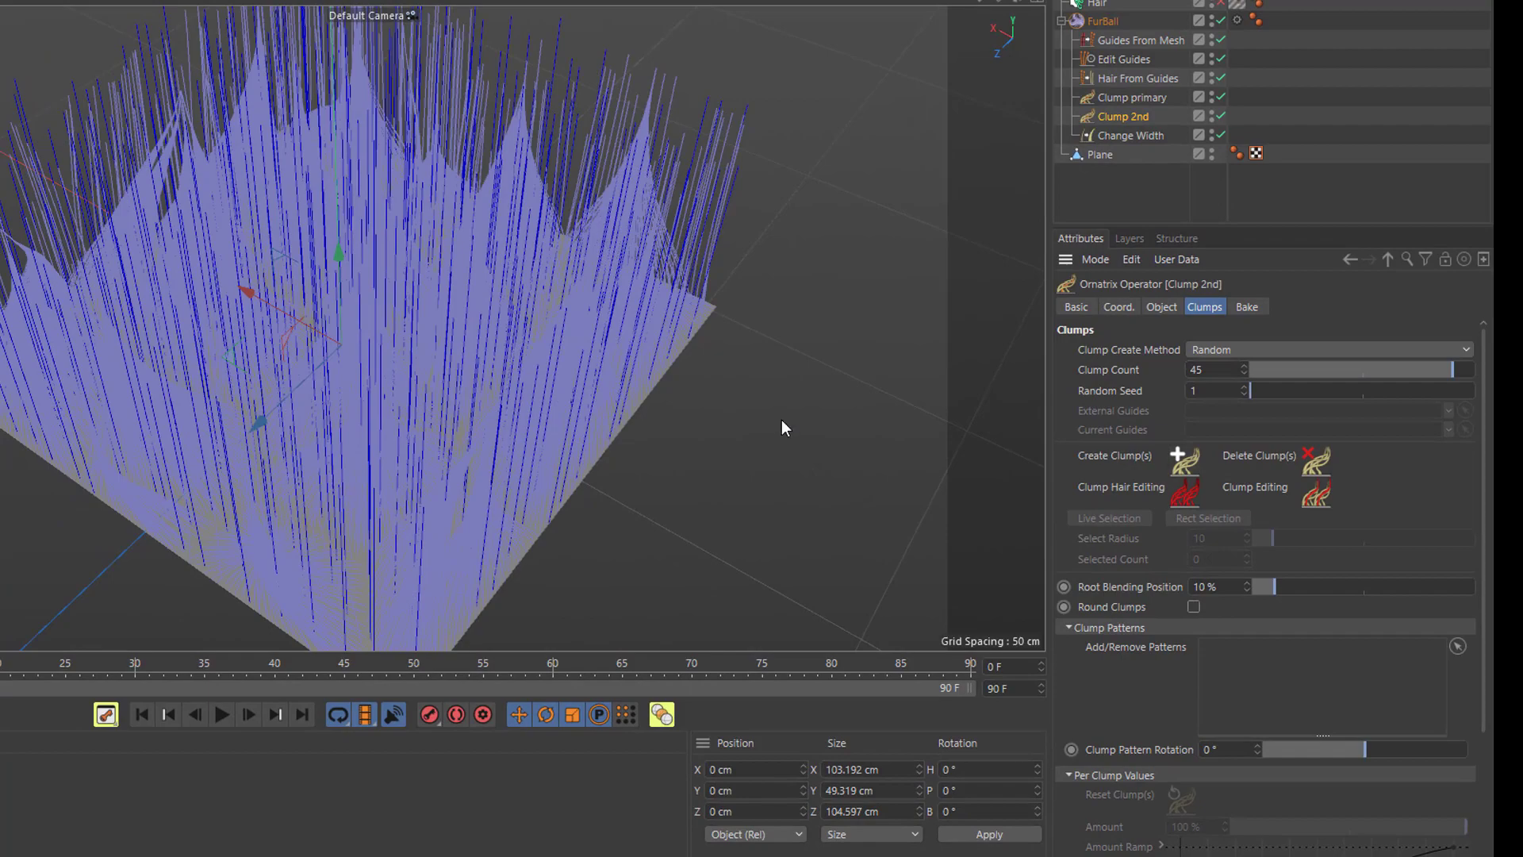
# Compare the hair with and without sub-clumping by disabling Clump 2nd and enabling it again.
pyautogui.keyDown('alt'); pyautogui.moveTo(671, 393); pyautogui.dragTo(640, 357); pyautogui.keyUp('alt')
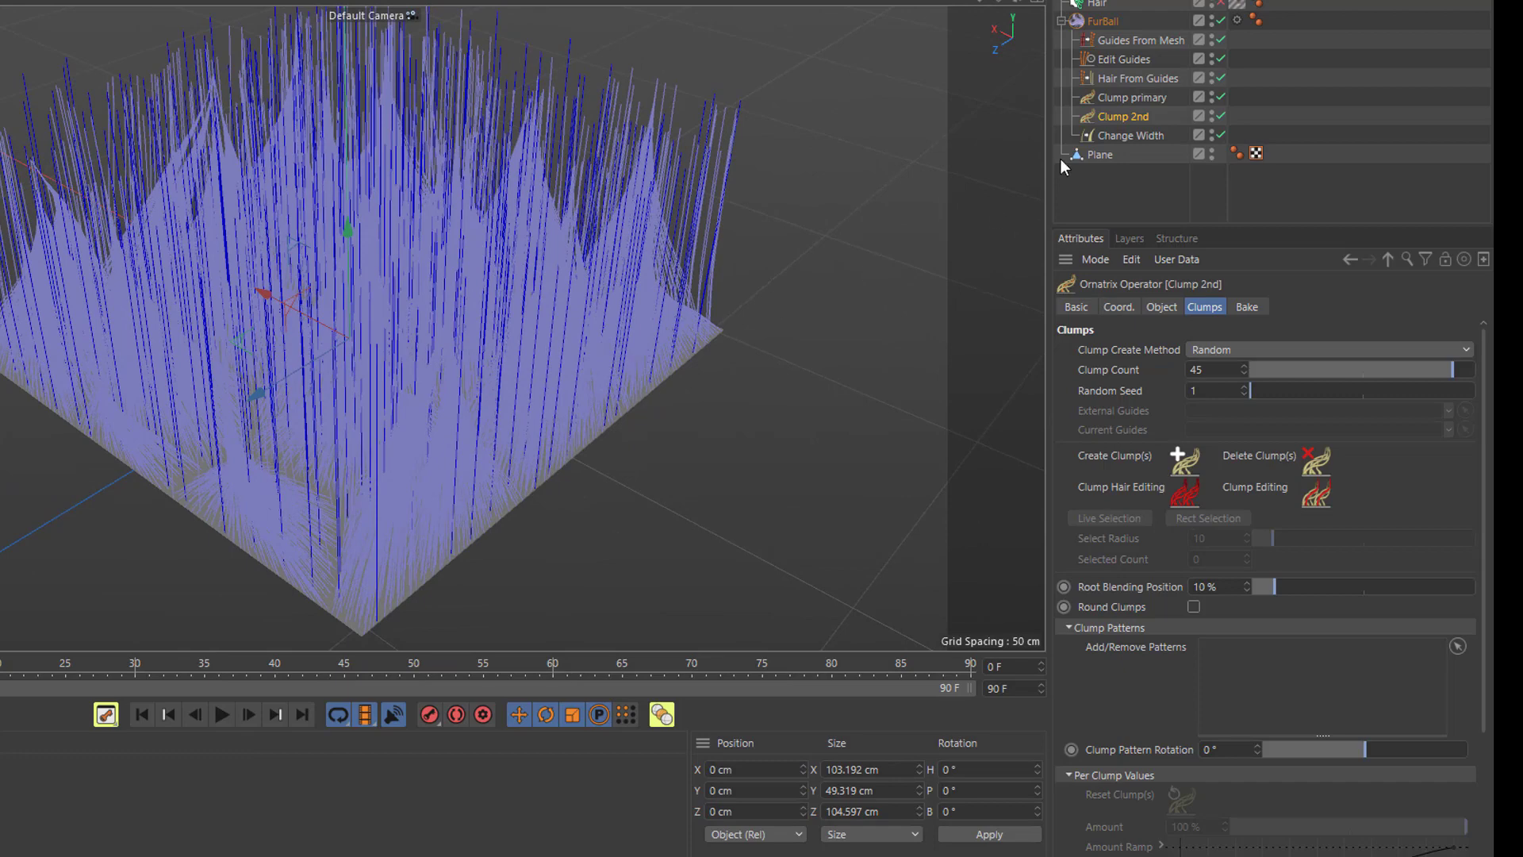
pyautogui.click(1222, 117)
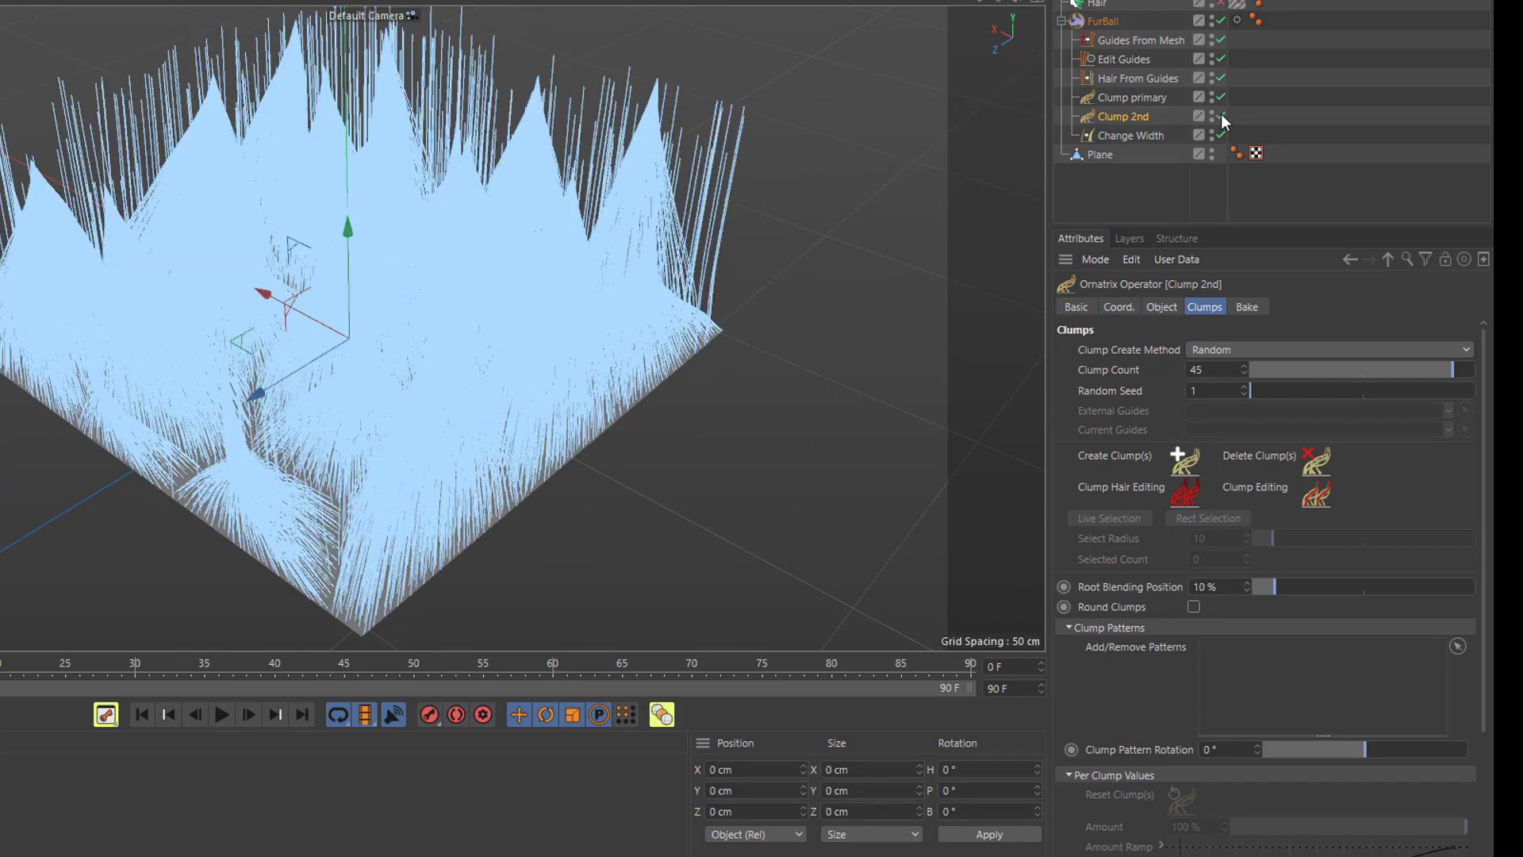
pyautogui.click(1221, 116)
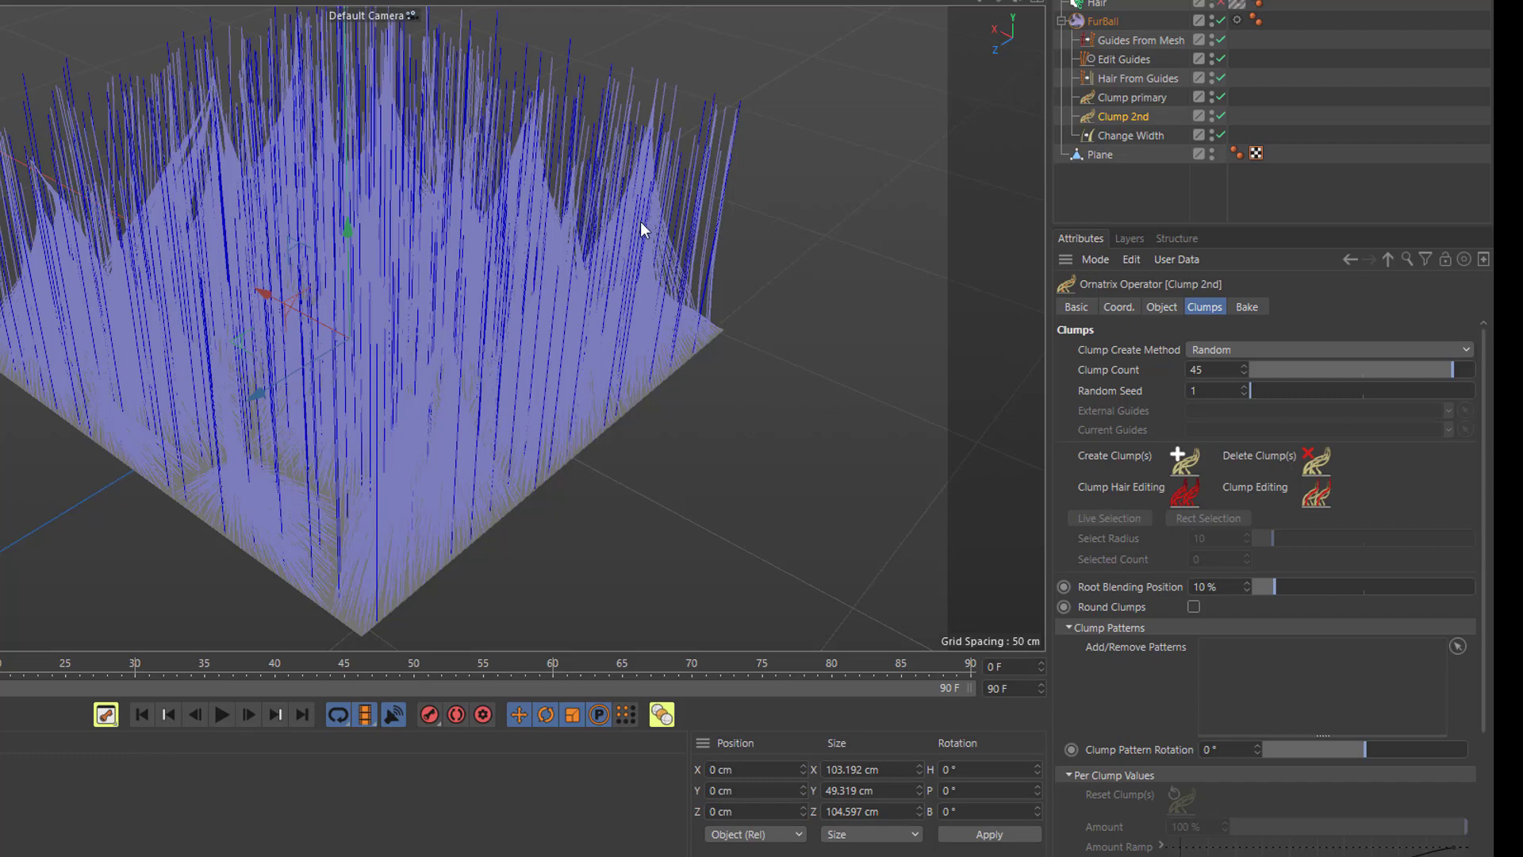
# Raise the Clump Count of Clump 2nd to 156 with Clump primary temporarily disabled, and re-enable Clump primary.
pyautogui.click(1220, 96)
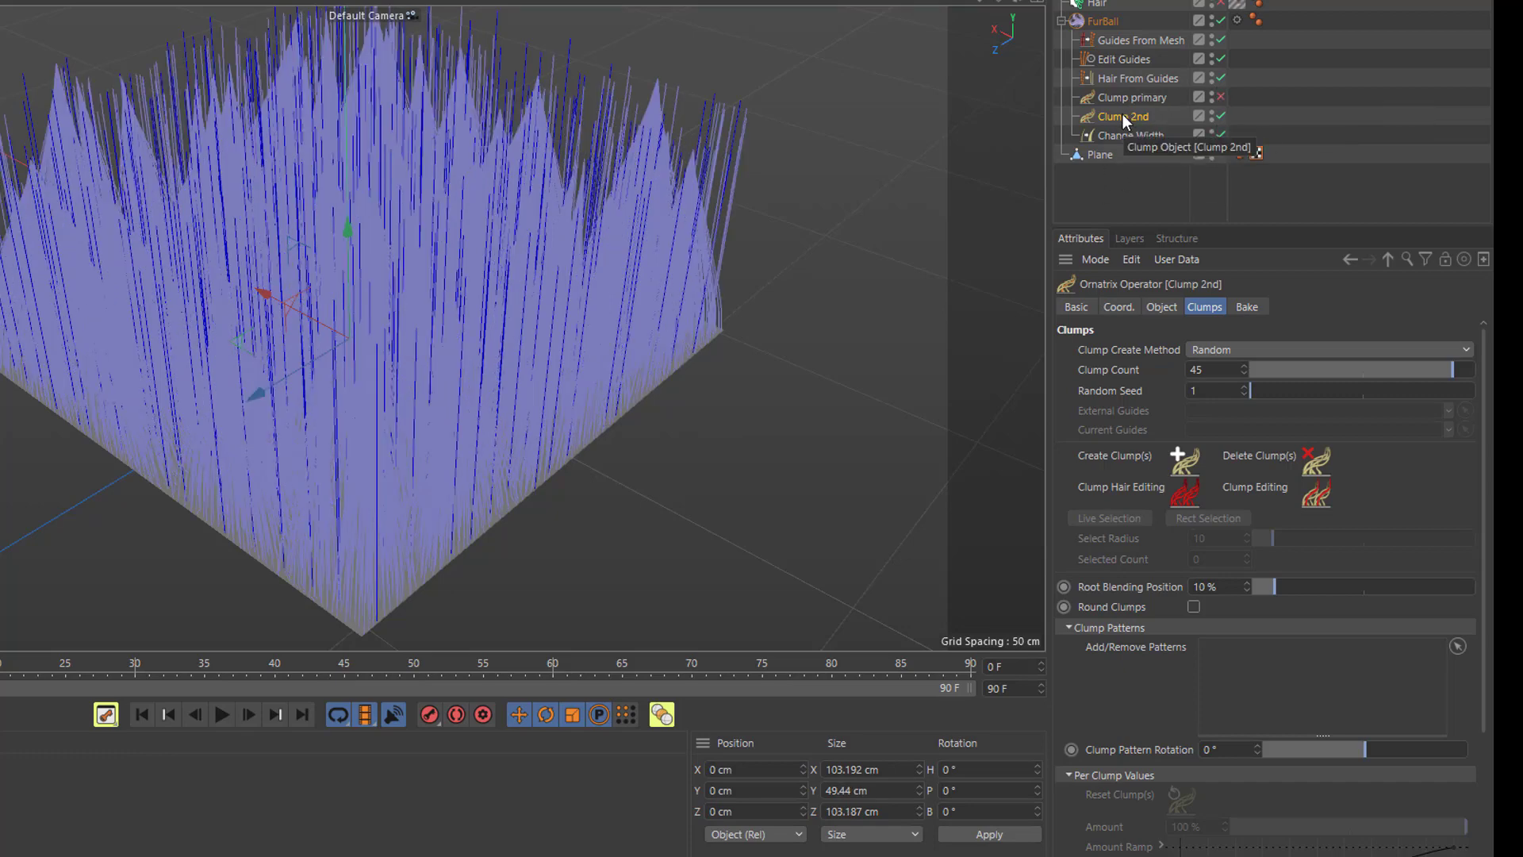
pyautogui.moveTo(1245, 369); pyautogui.dragTo(1317, 360)
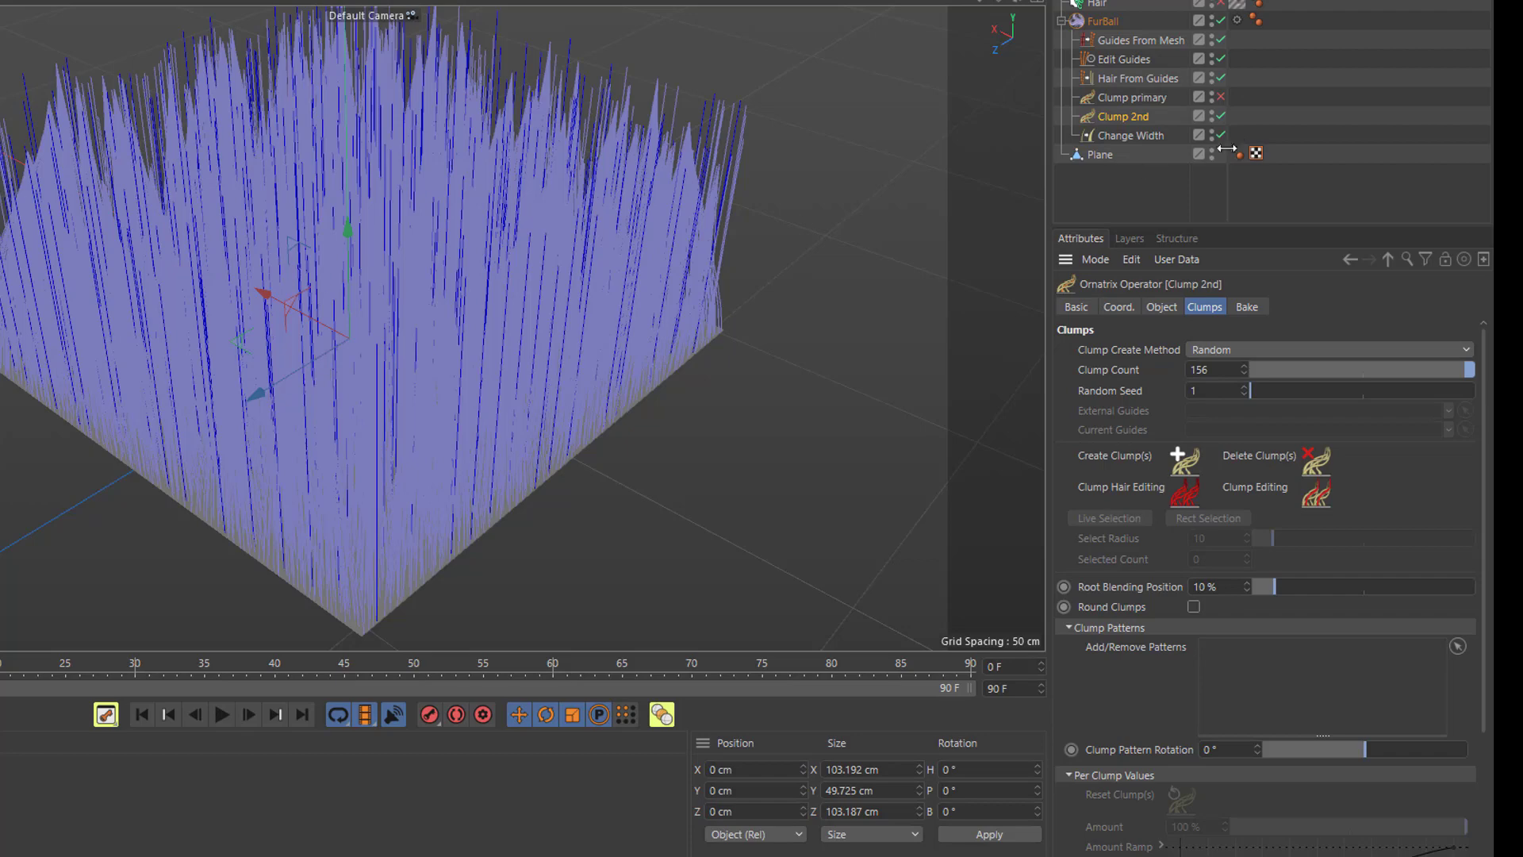
pyautogui.click(1221, 97)
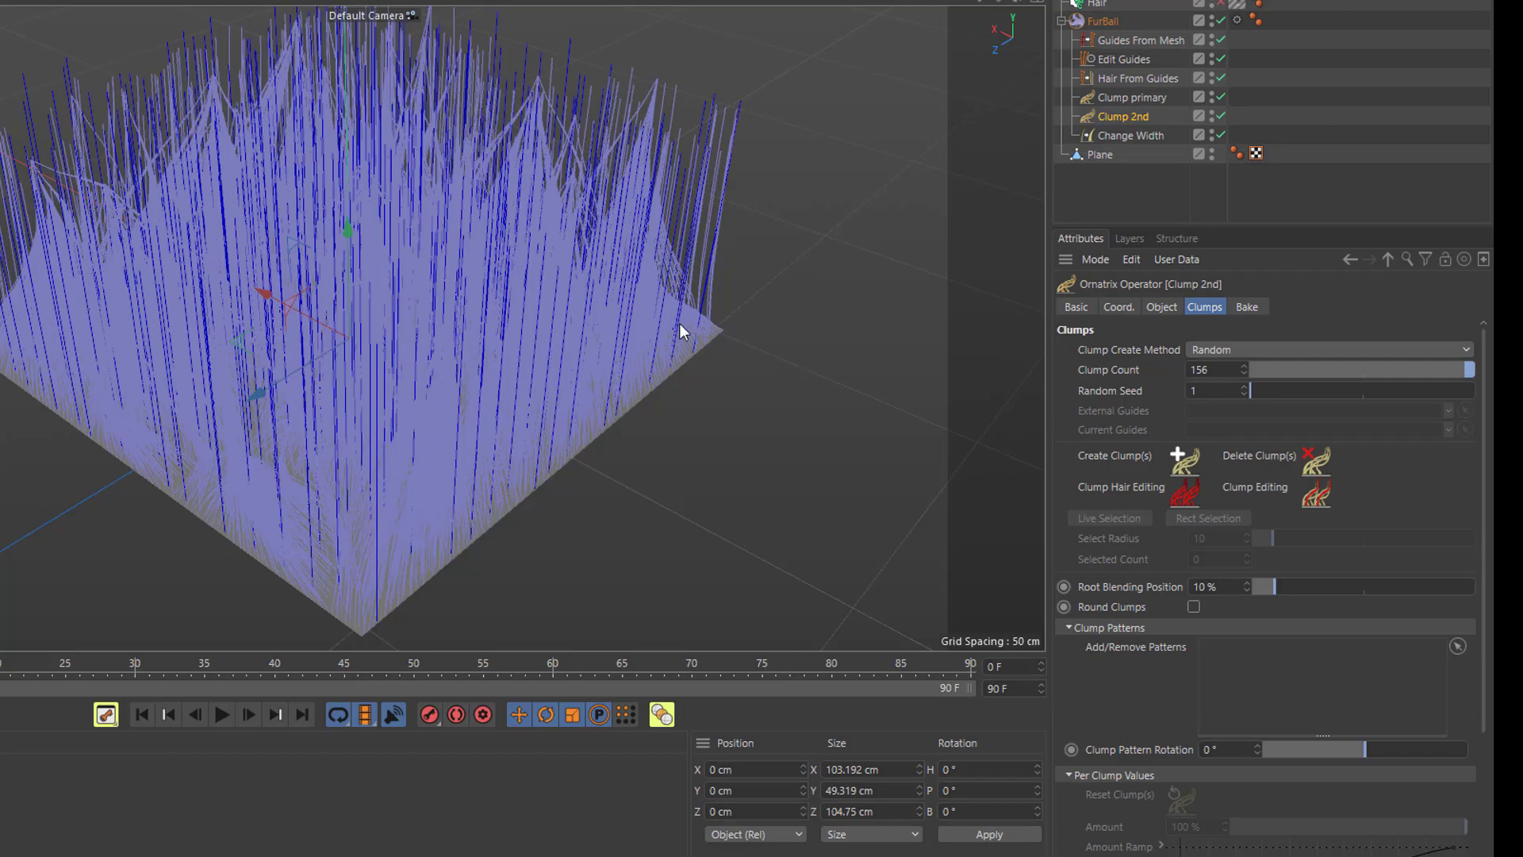
# Inspect the nested clumps from several angles and compare the settings of Clump primary and Clump 2nd.
pyautogui.keyDown('alt'); pyautogui.moveTo(678, 322); pyautogui.dragTo(388, 208); pyautogui.keyUp('alt')
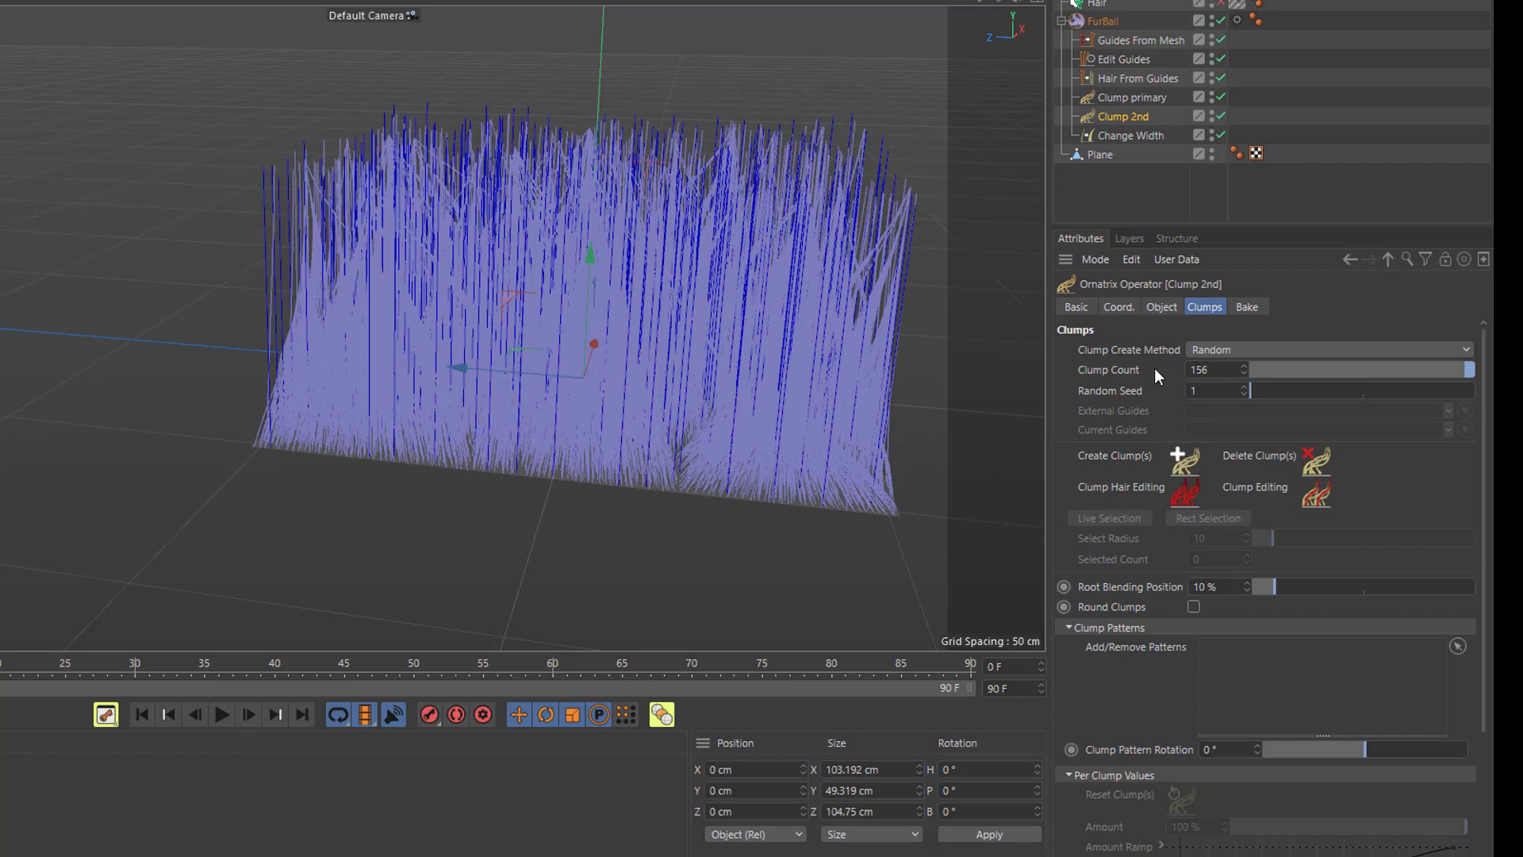
pyautogui.click(1123, 95)
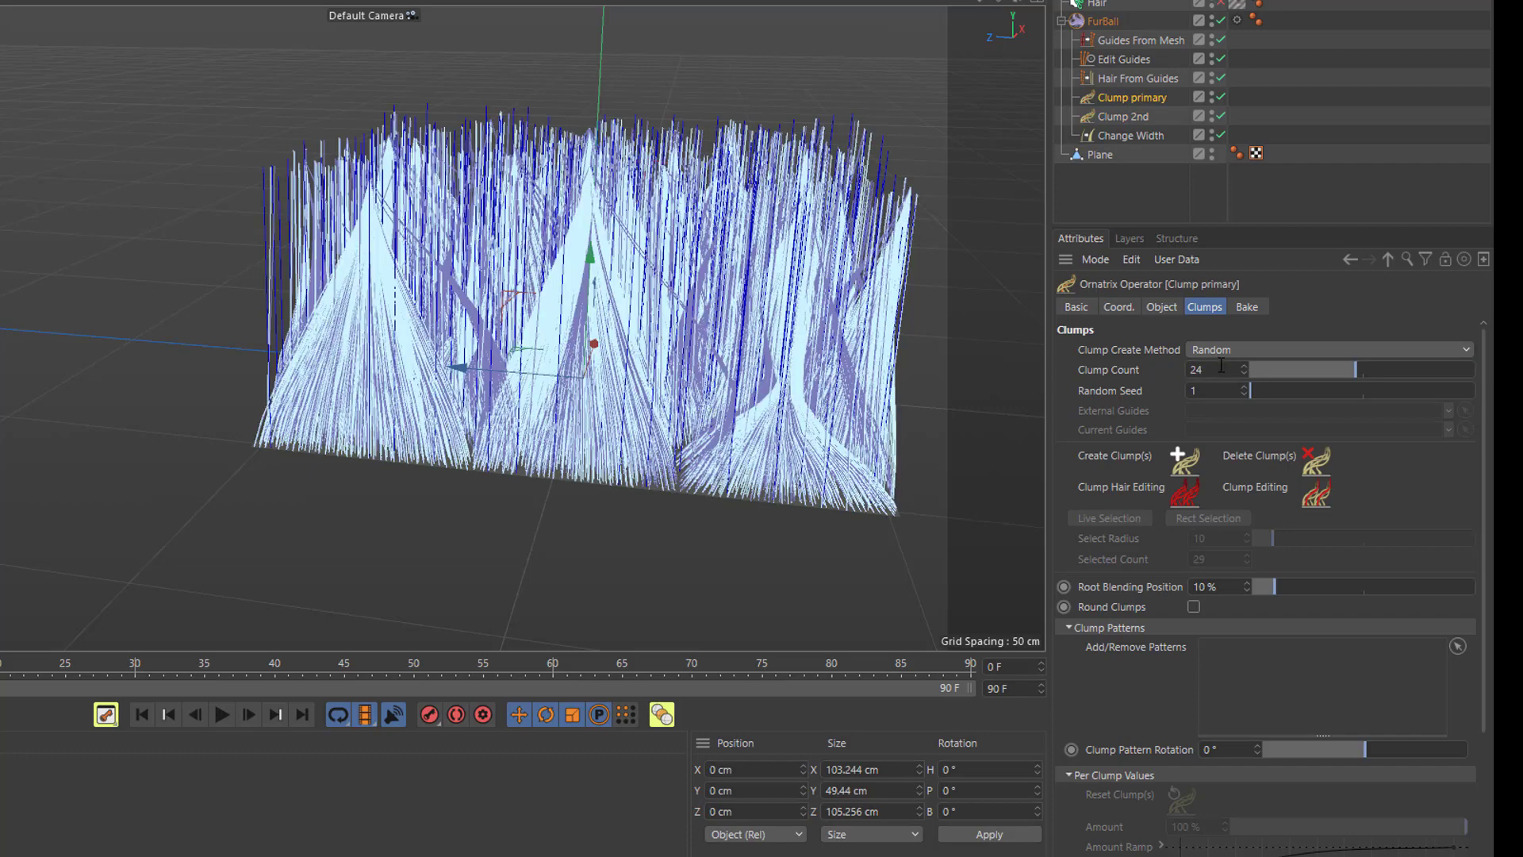
pyautogui.keyDown('alt'); pyautogui.moveTo(647, 401); pyautogui.dragTo(709, 386); pyautogui.keyUp('alt')
pyautogui.click(1120, 119)
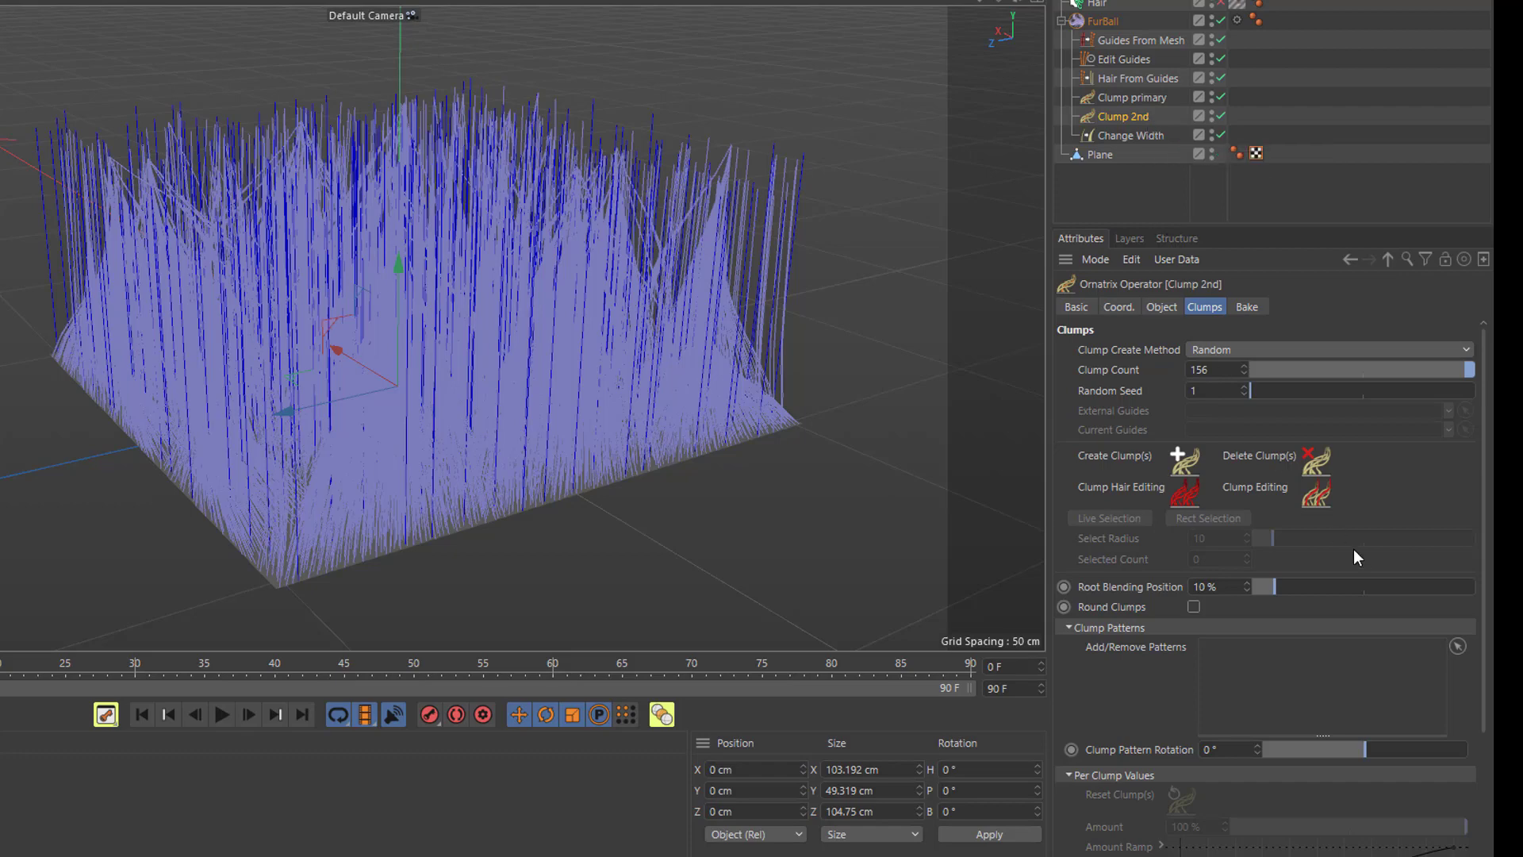
# Check the Sub-Clumping settings of Clump 2nd, add another Clump operator below it and rename it Clump 3rd.
pyautogui.click(1163, 306)
pyautogui.moveTo(1490, 401); pyautogui.dragTo(1480, 596)
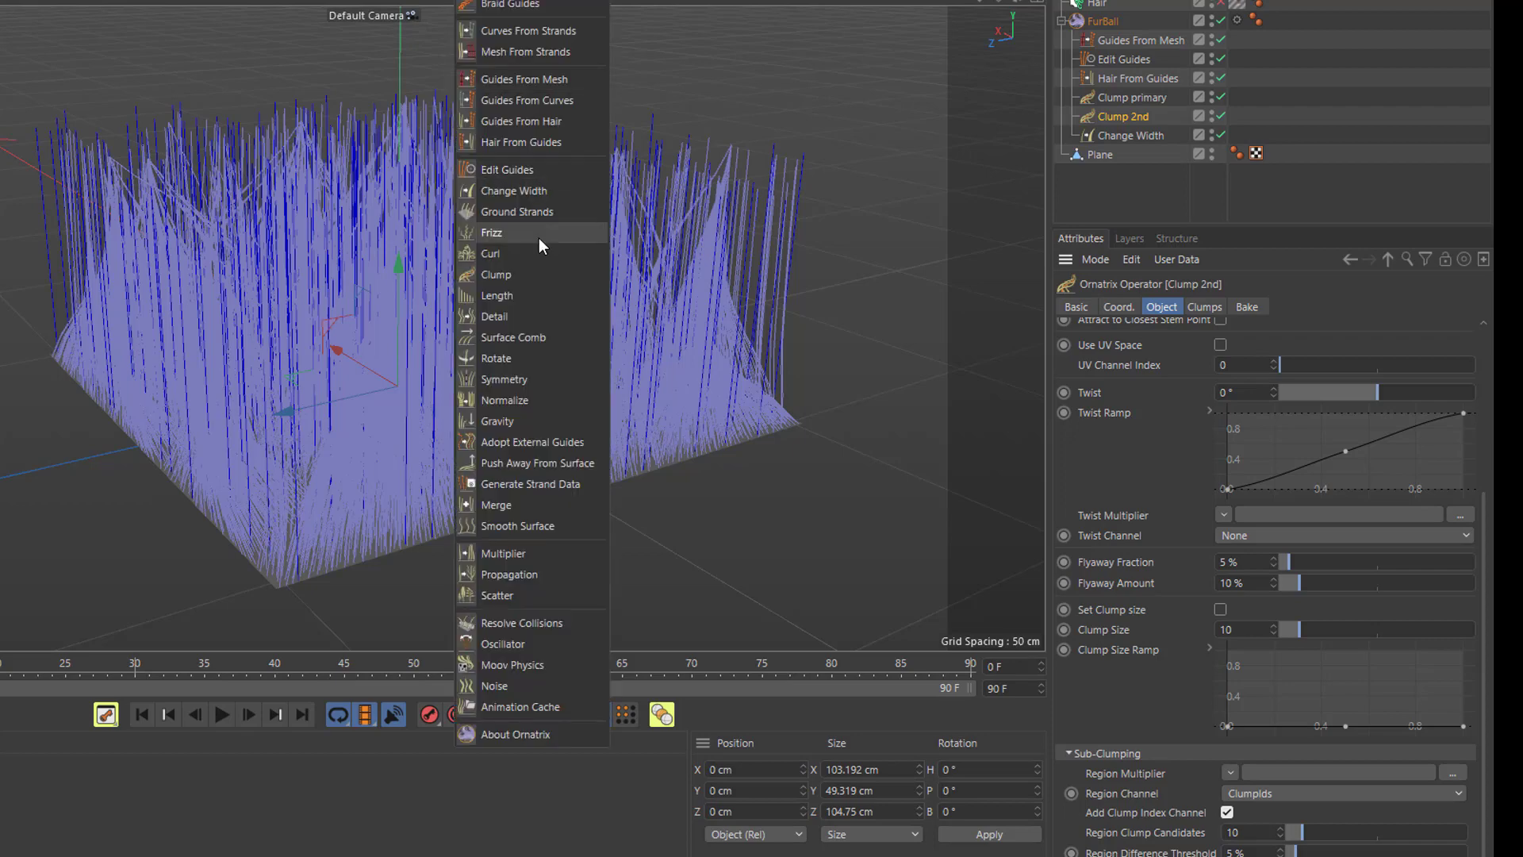
pyautogui.click(536, 268)
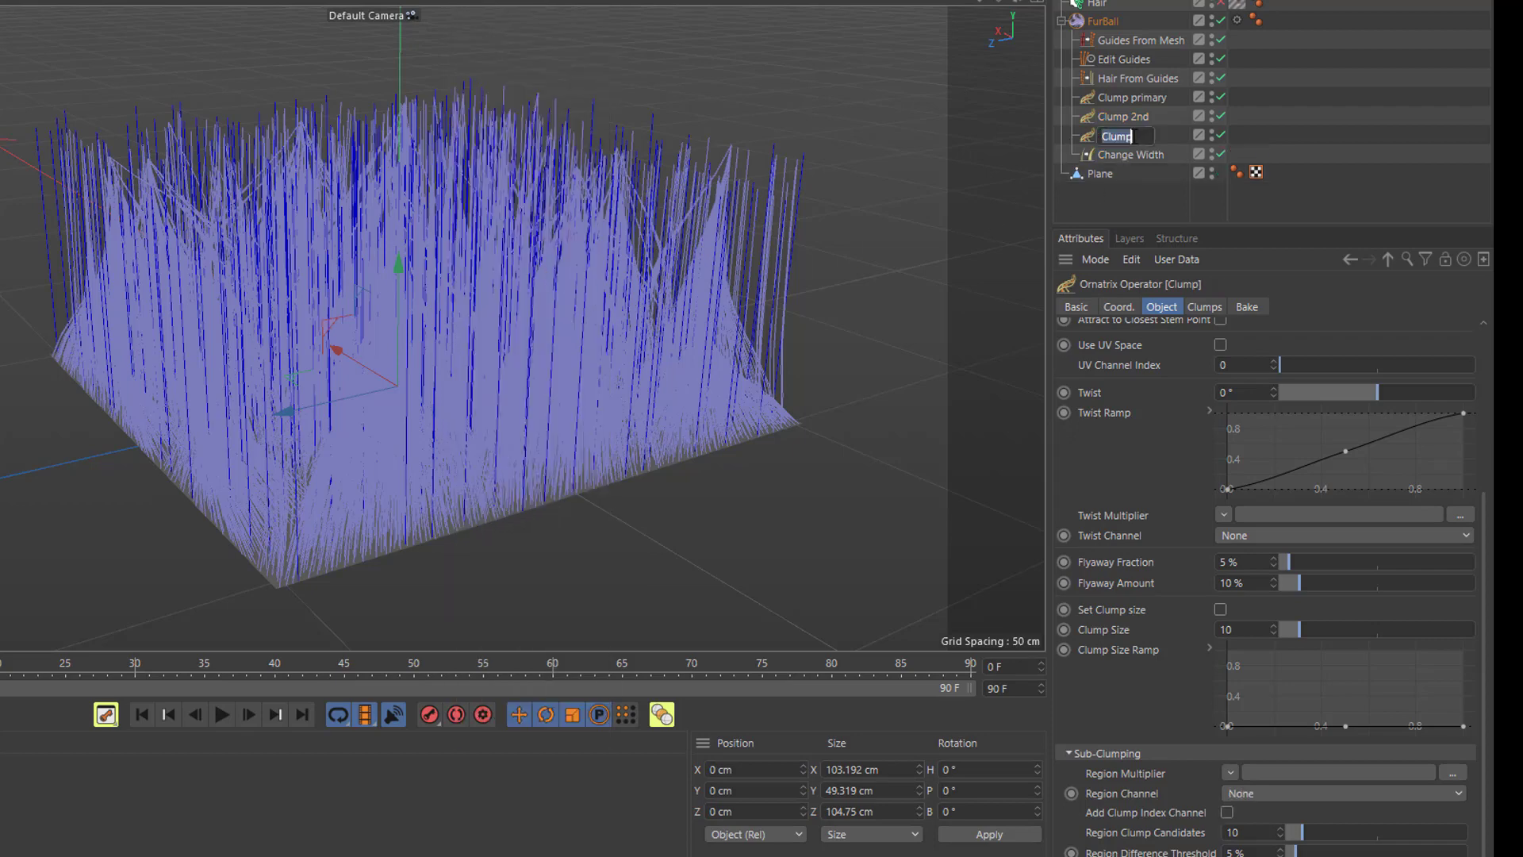
pyautogui.doubleClick(1133, 136)
pyautogui.write('3rd')
pyautogui.press('Return')
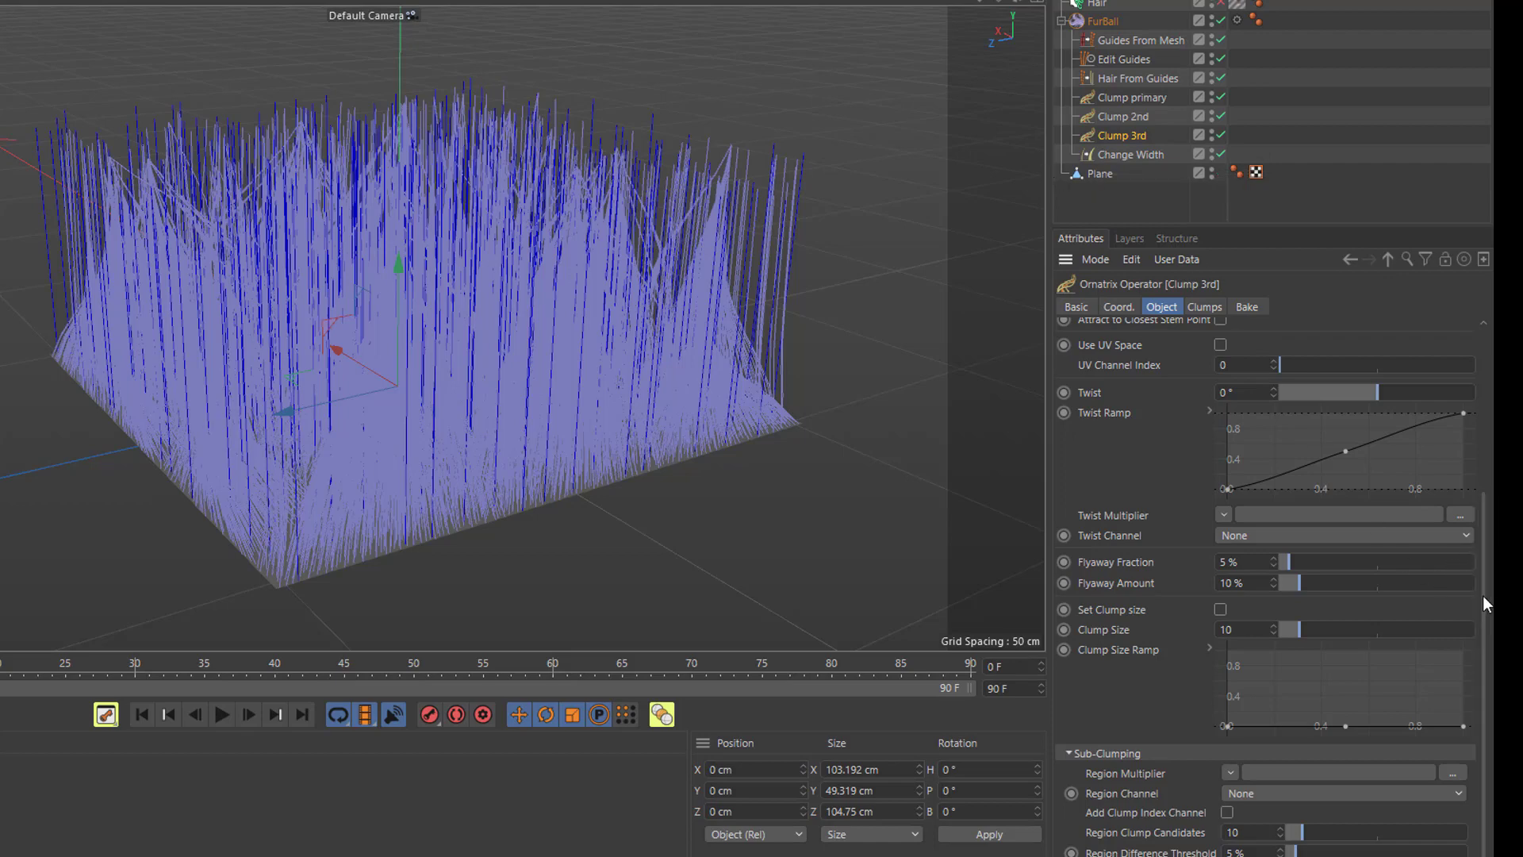
# Set the sub-clumping Region Channel of Clump 3rd to ClumpIds1.
pyautogui.click(1264, 796)
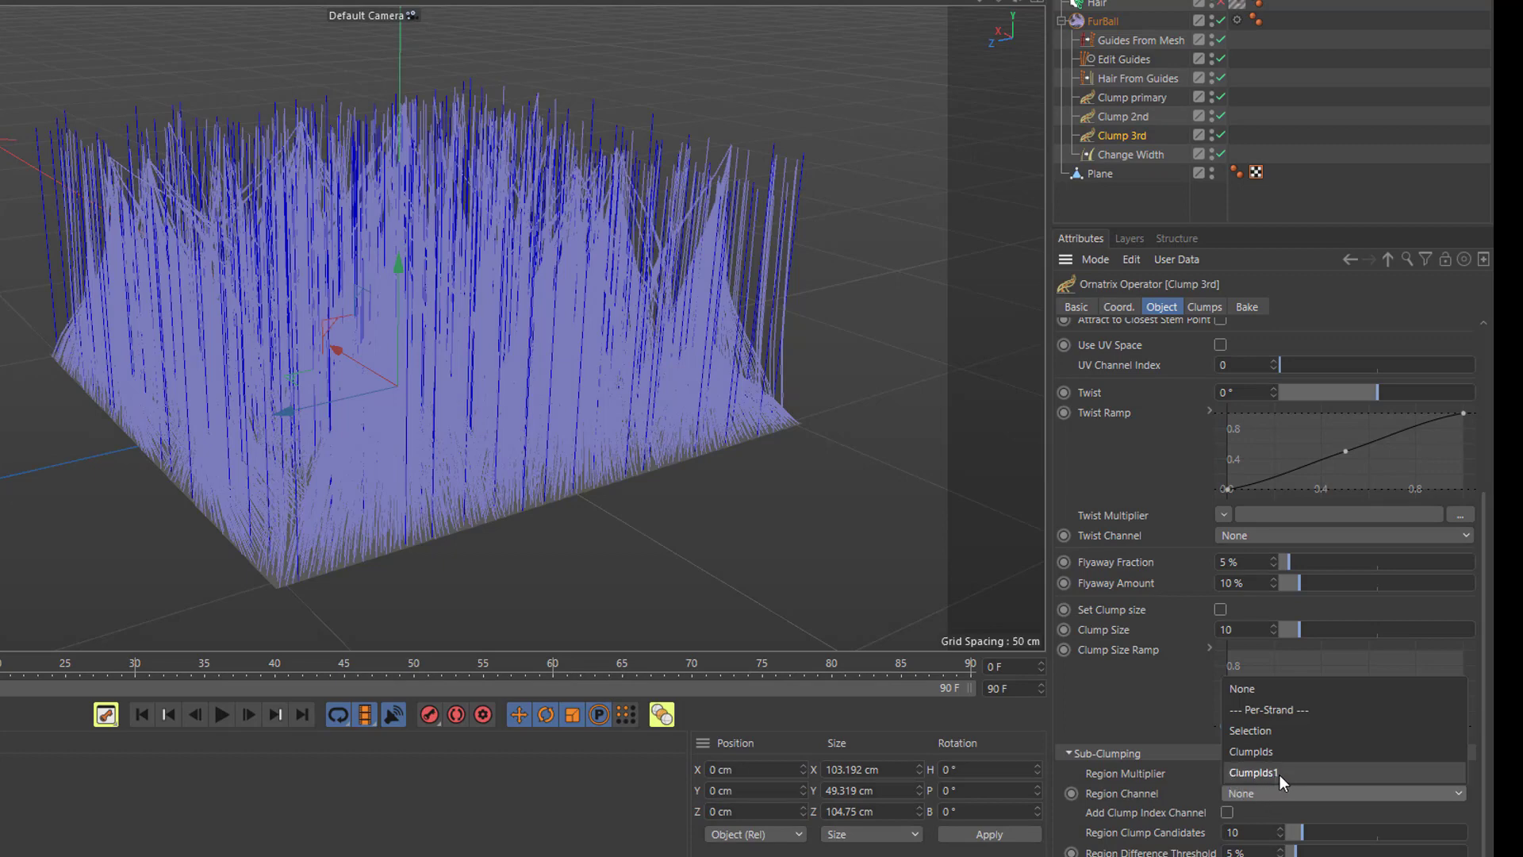
pyautogui.click(1278, 774)
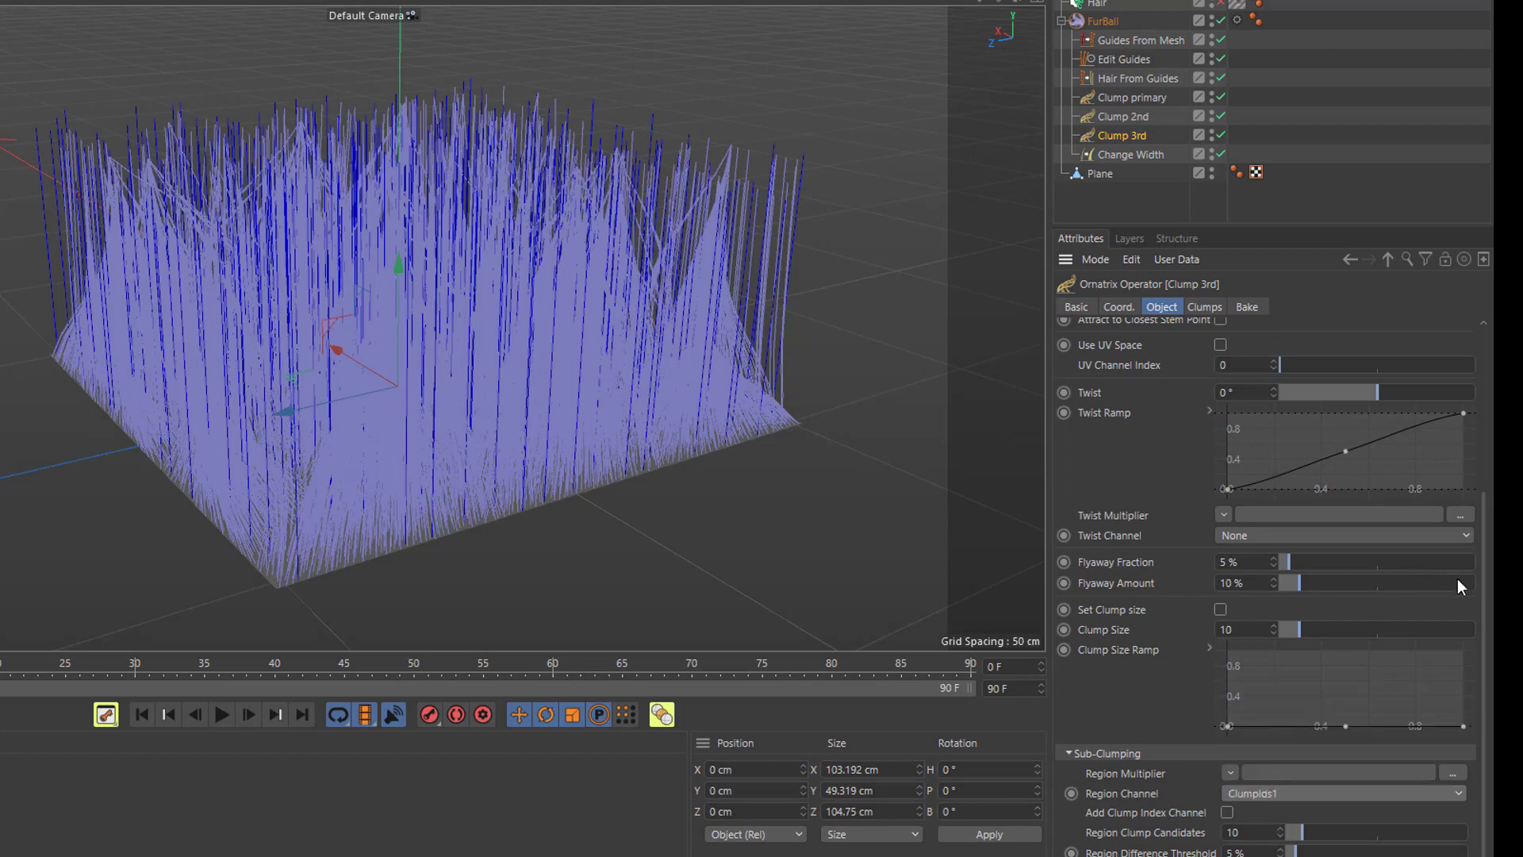
pyautogui.moveTo(1485, 579); pyautogui.dragTo(1483, 393)
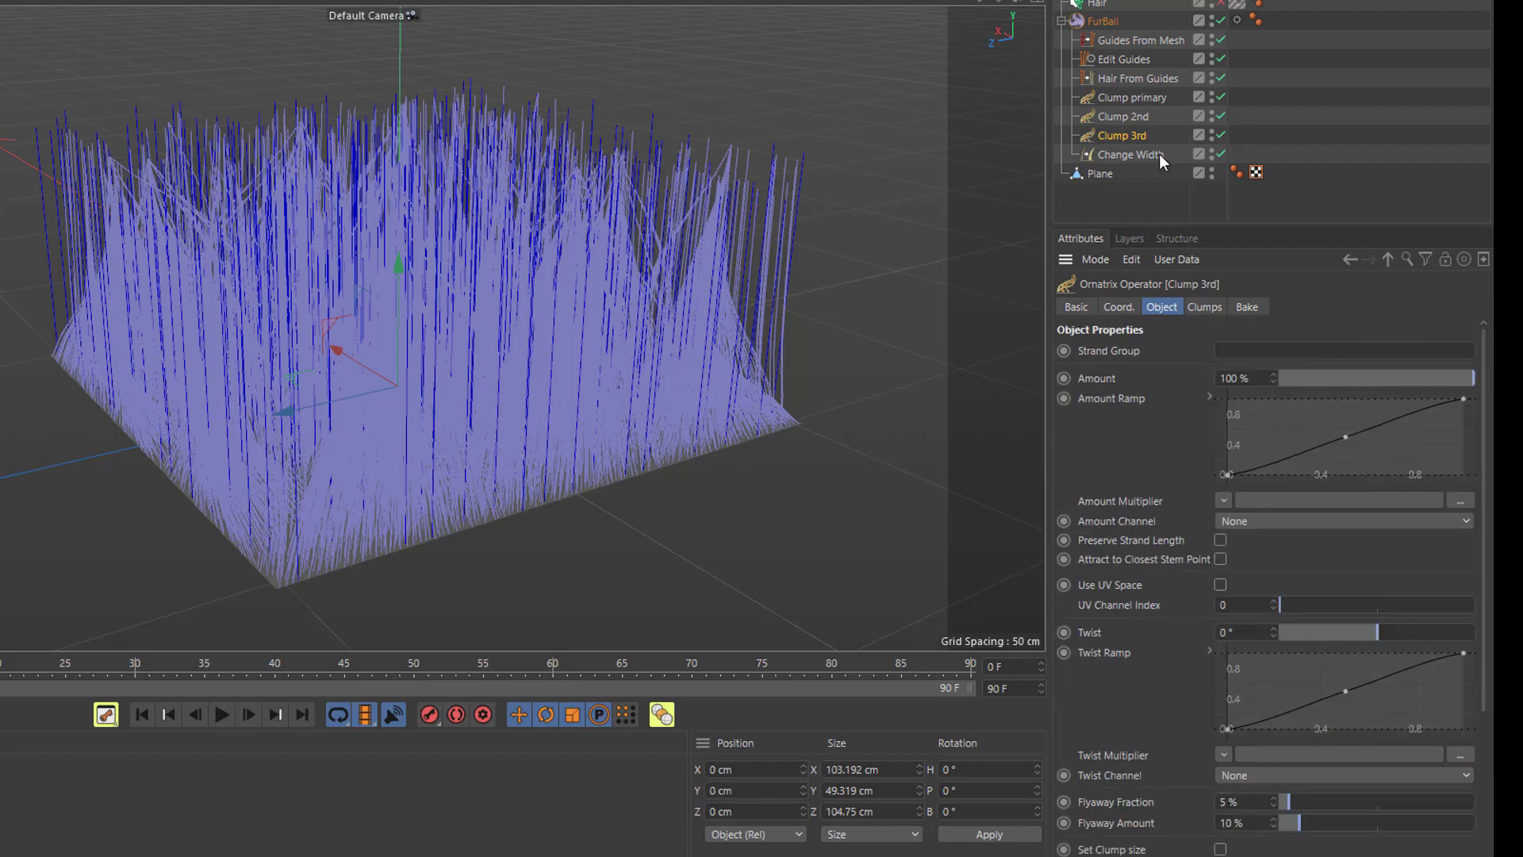
# Check the Clump Count of Clump 2nd, set the Clump Count of Clump 3rd to 246 and create its clumps.
pyautogui.click(1130, 114)
pyautogui.click(1204, 307)
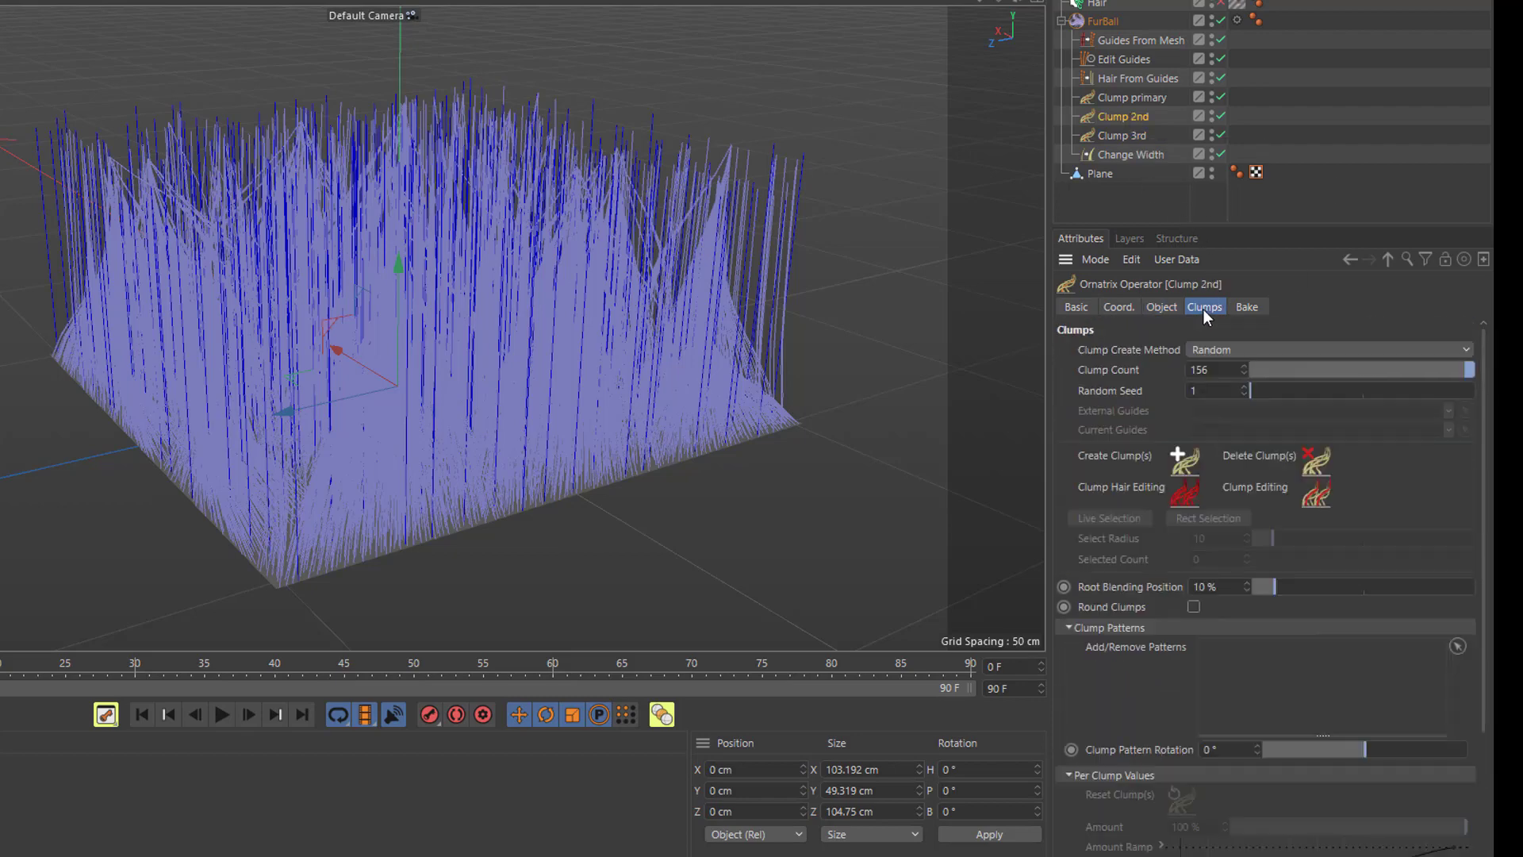
pyautogui.click(1127, 135)
pyautogui.doubleClick(1228, 372)
pyautogui.write('104')
pyautogui.press('Return')
pyautogui.moveTo(1244, 370); pyautogui.dragTo(1244, 311)
pyautogui.click(1185, 454)
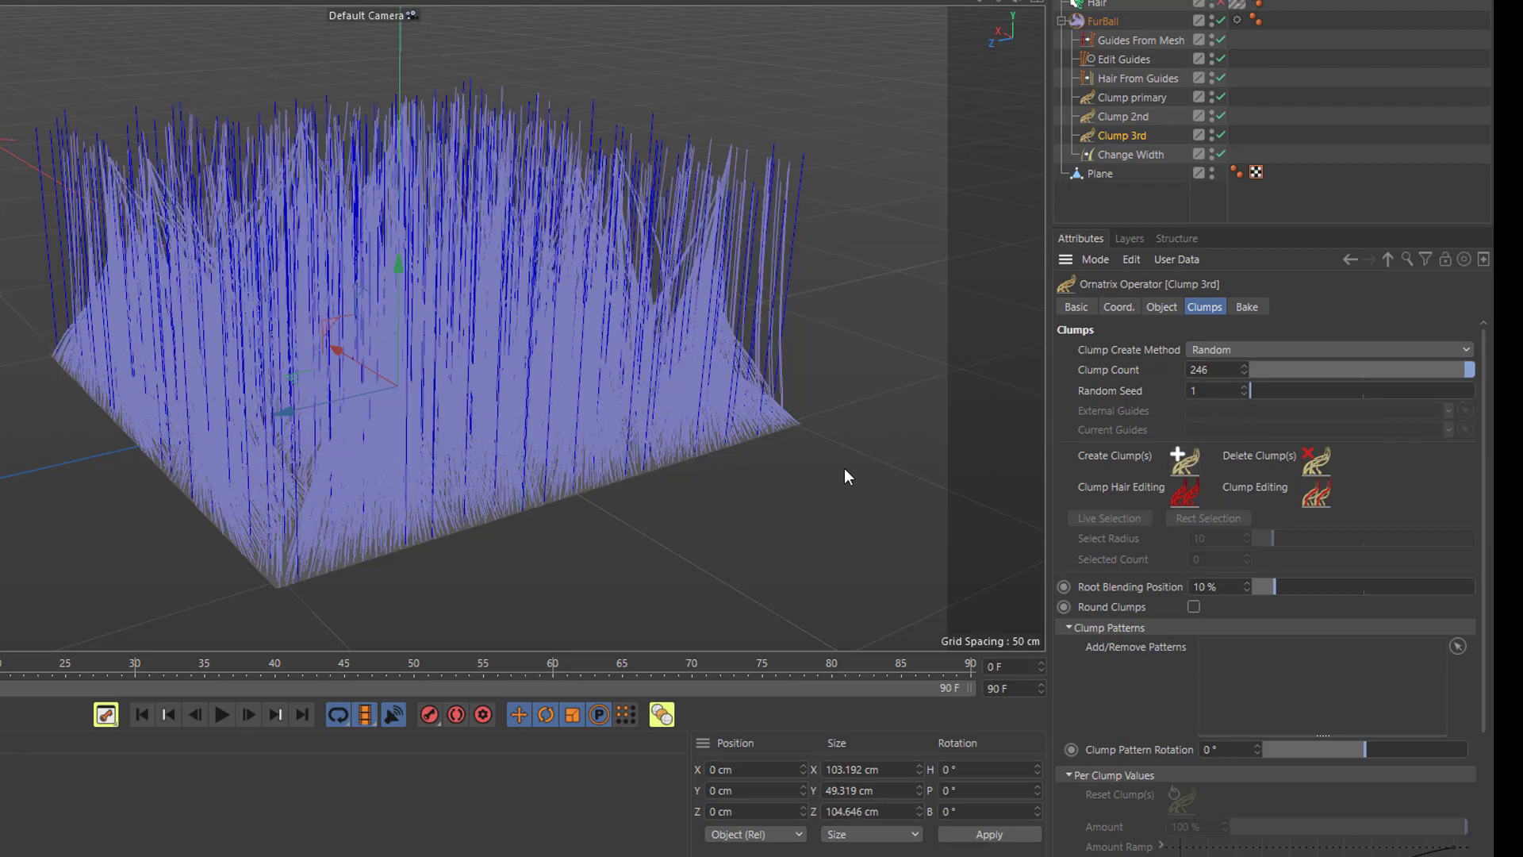
# Compare the clumps of Clump 2nd, Clump primary and Clump 3rd, and inspect the nested clumping from other angles.
pyautogui.click(1135, 116)
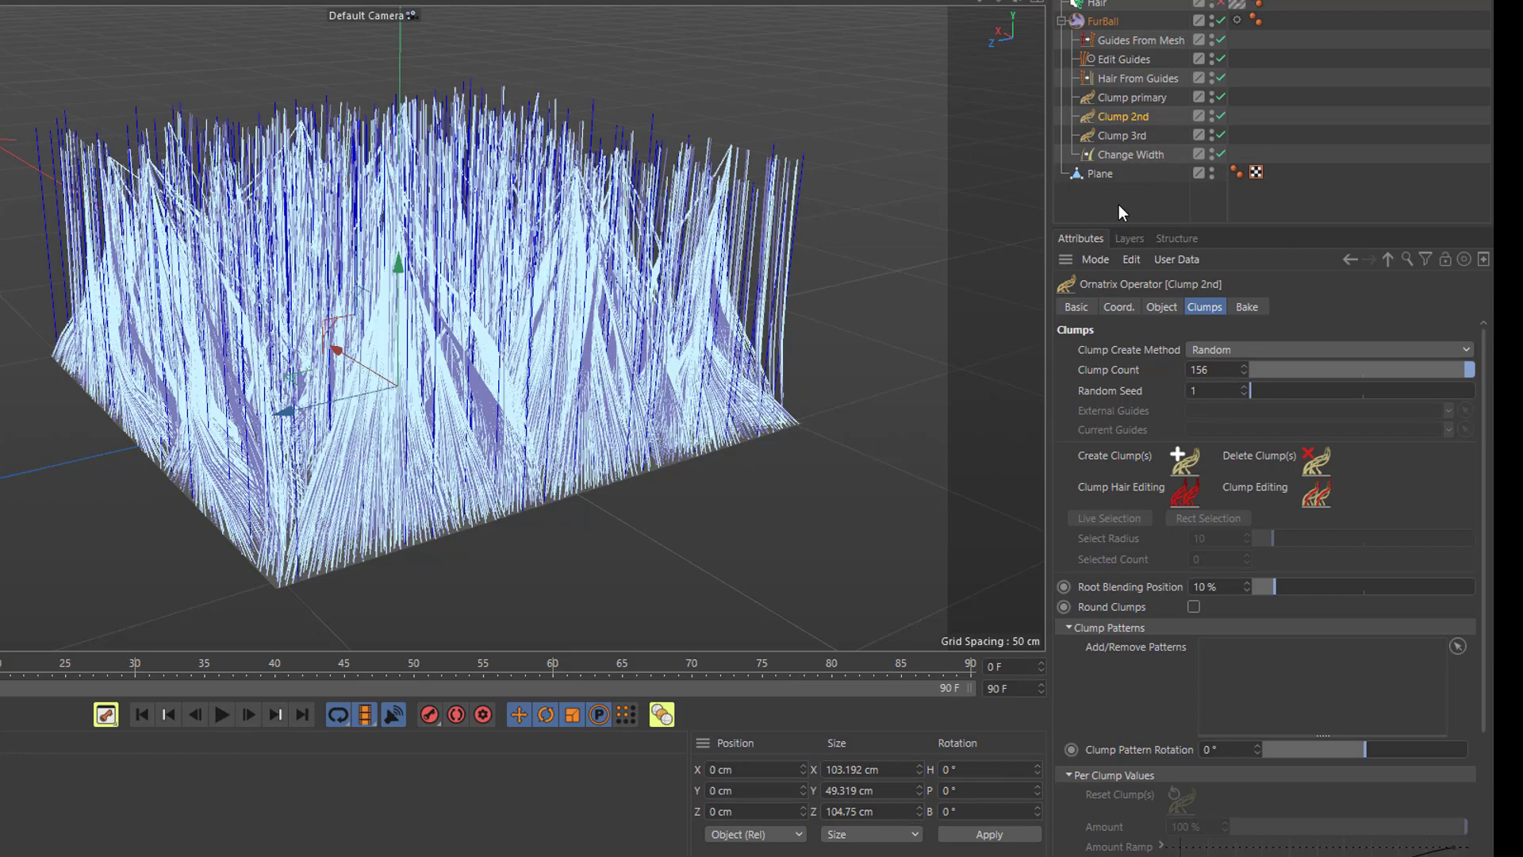
pyautogui.click(1148, 97)
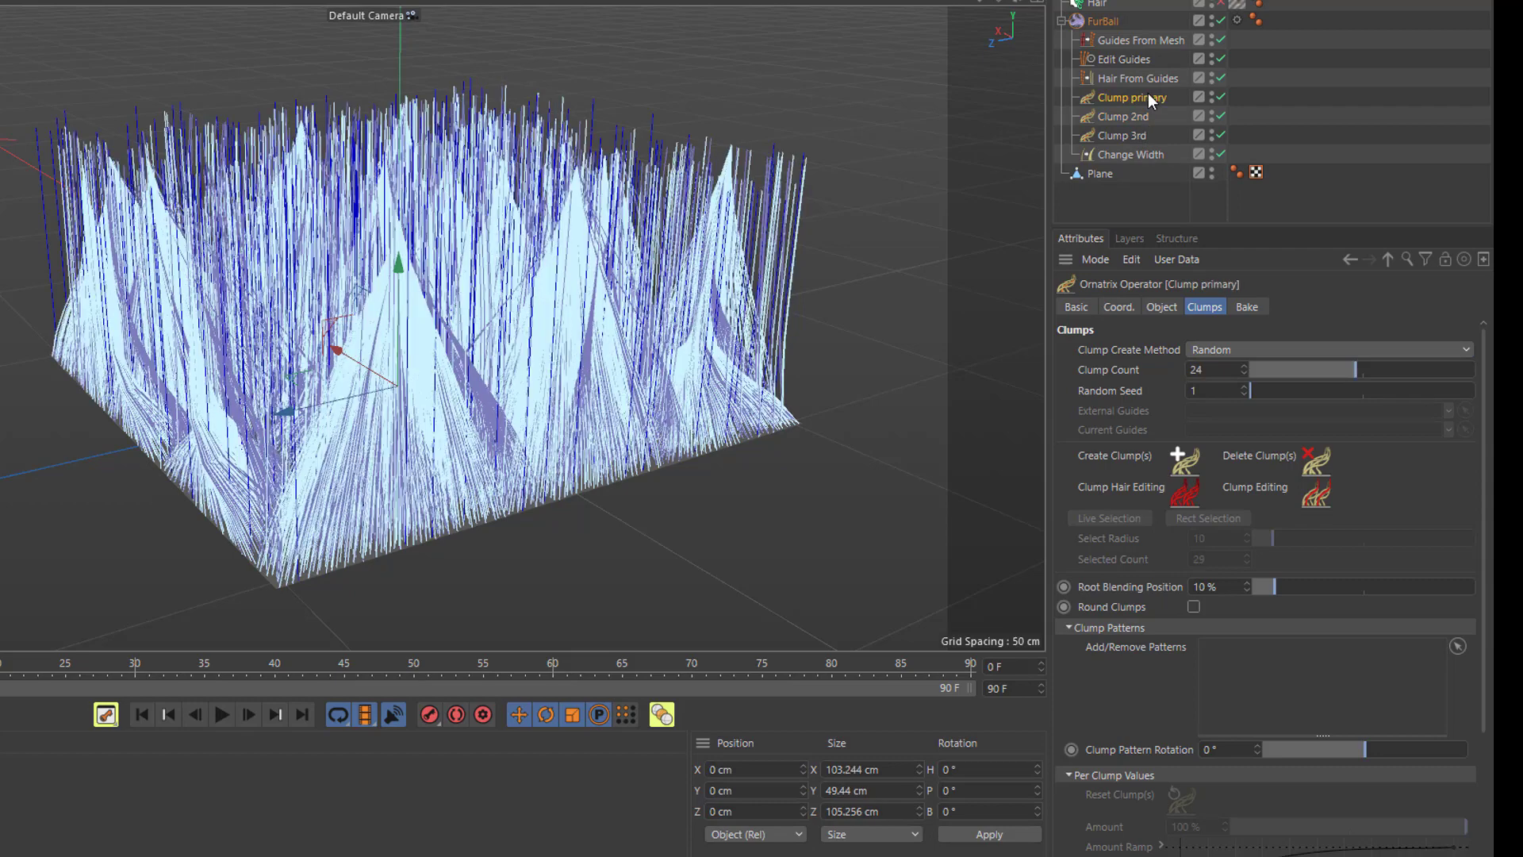
pyautogui.click(1130, 134)
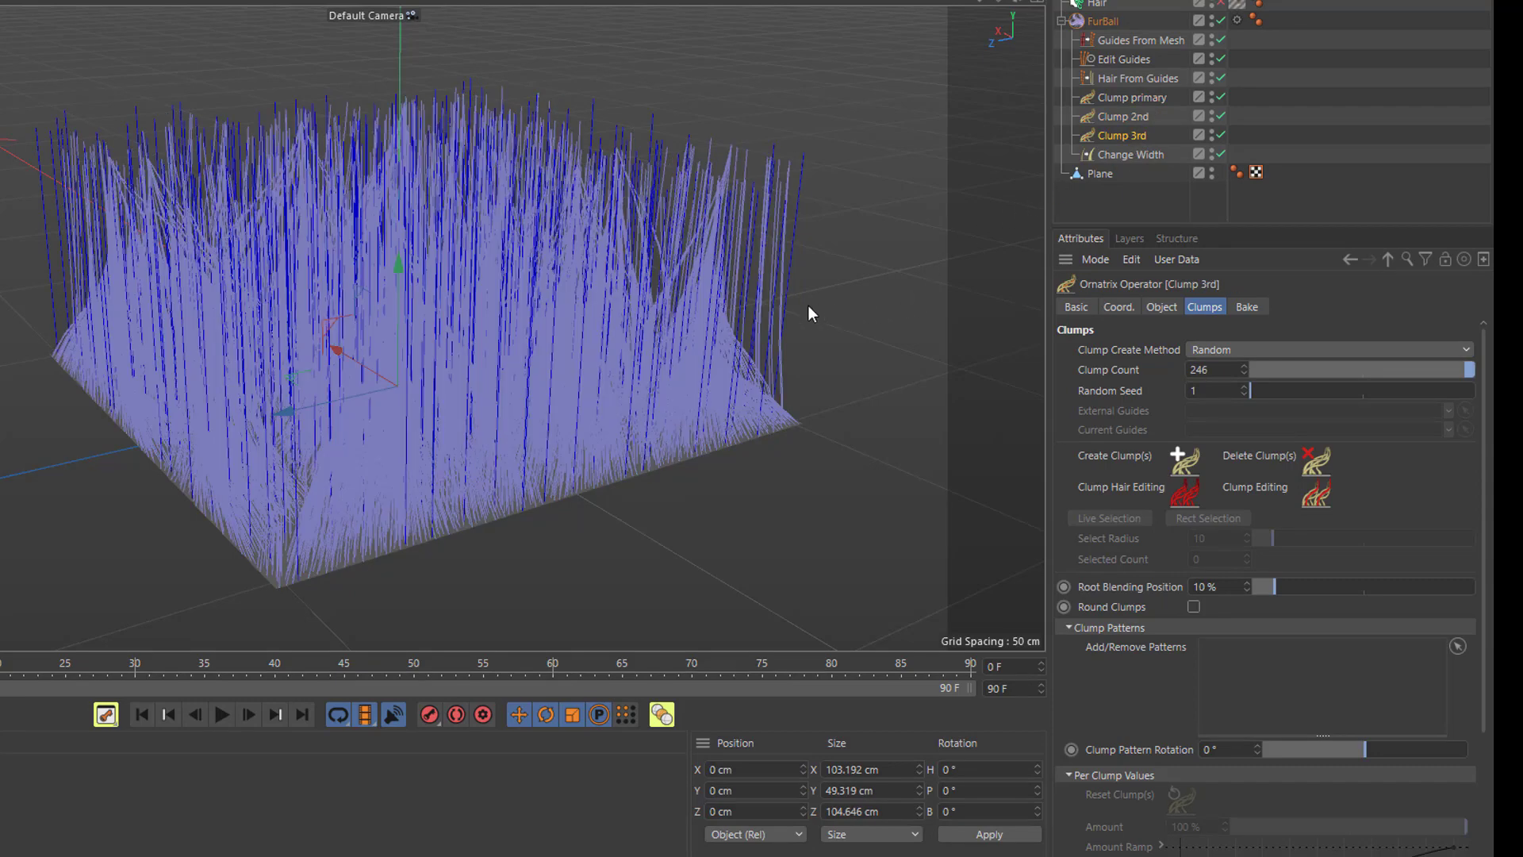
pyautogui.moveTo(646, 303)
pyautogui.keyDown('alt'); pyautogui.mouseDown()
pyautogui.moveTo(620, 412)
pyautogui.moveTo(822, 358)
pyautogui.moveTo(813, 342)
pyautogui.moveTo(648, 323)
pyautogui.mouseUp(); pyautogui.keyUp('alt')
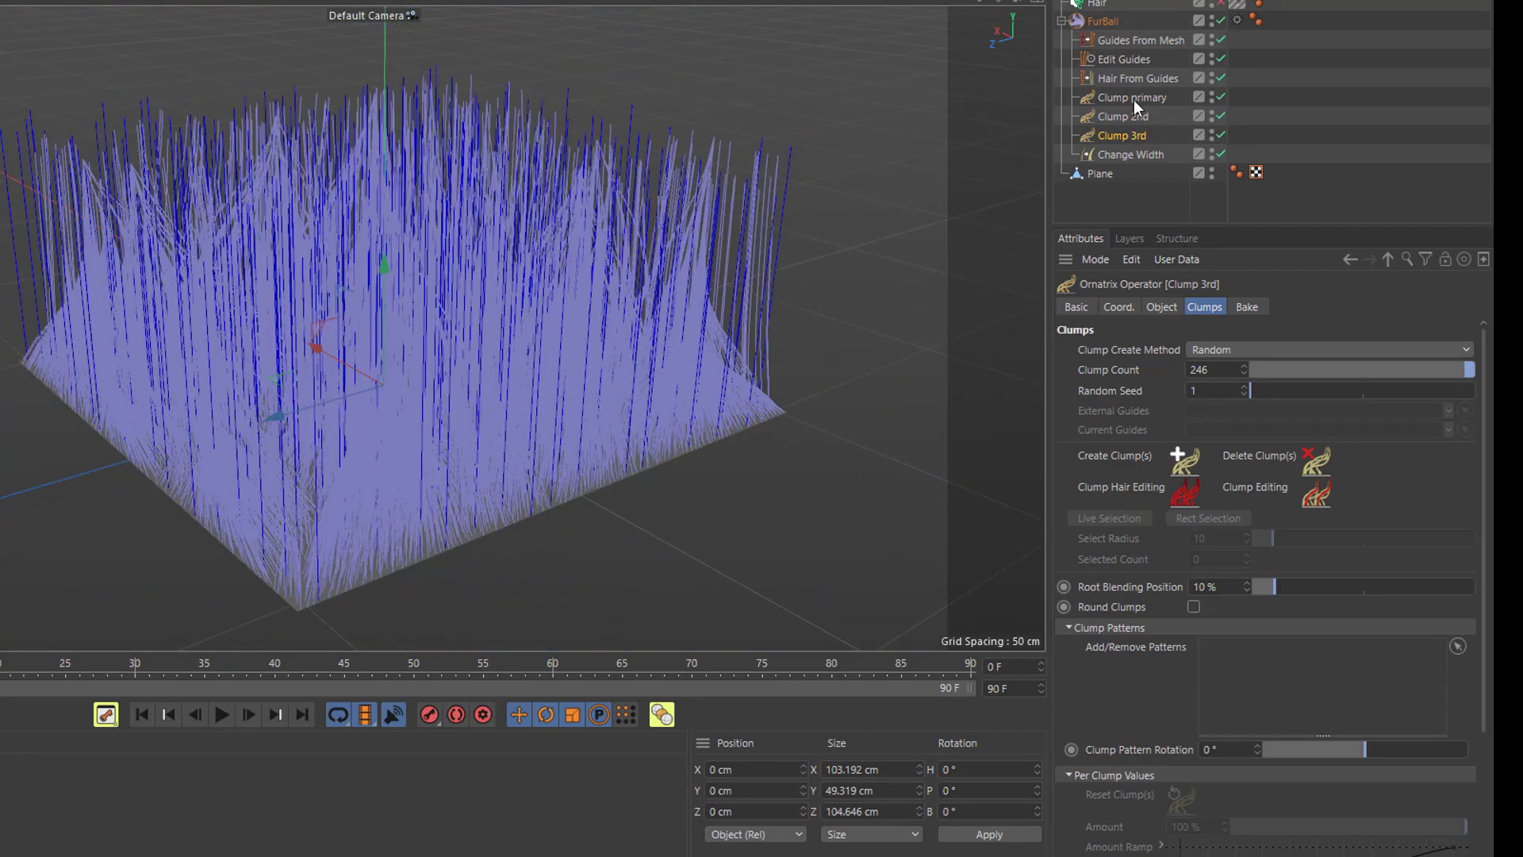
pyautogui.keyDown('alt'); pyautogui.moveTo(558, 368); pyautogui.dragTo(391, 397); pyautogui.keyUp('alt')
pyautogui.scroll(3, 640, 412)
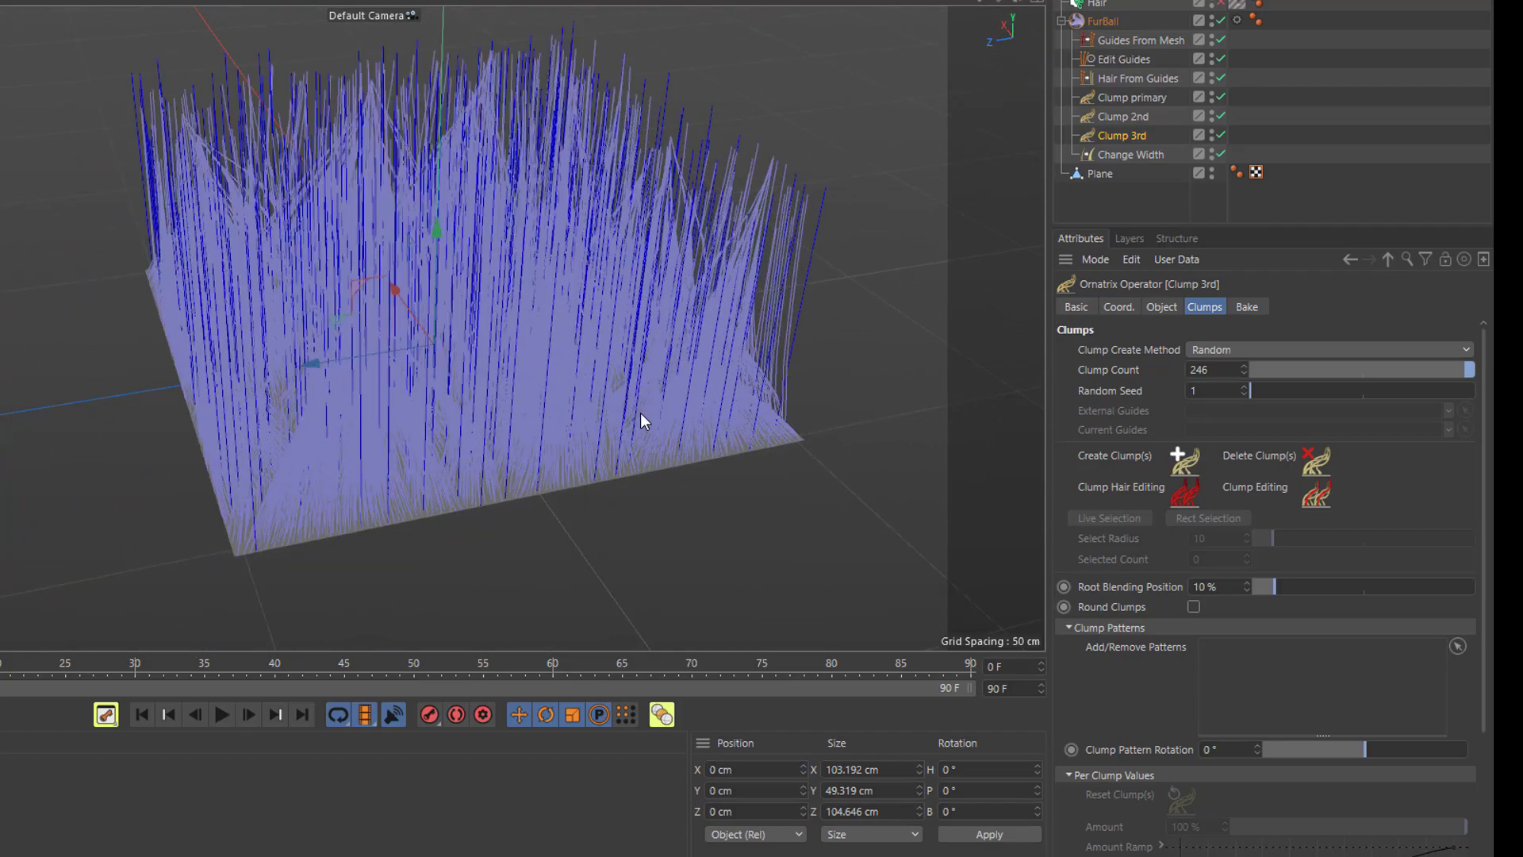
pyautogui.keyDown('alt'); pyautogui.moveTo(636, 412); pyautogui.dragTo(545, 470, button='middle'); pyautogui.keyUp('alt')
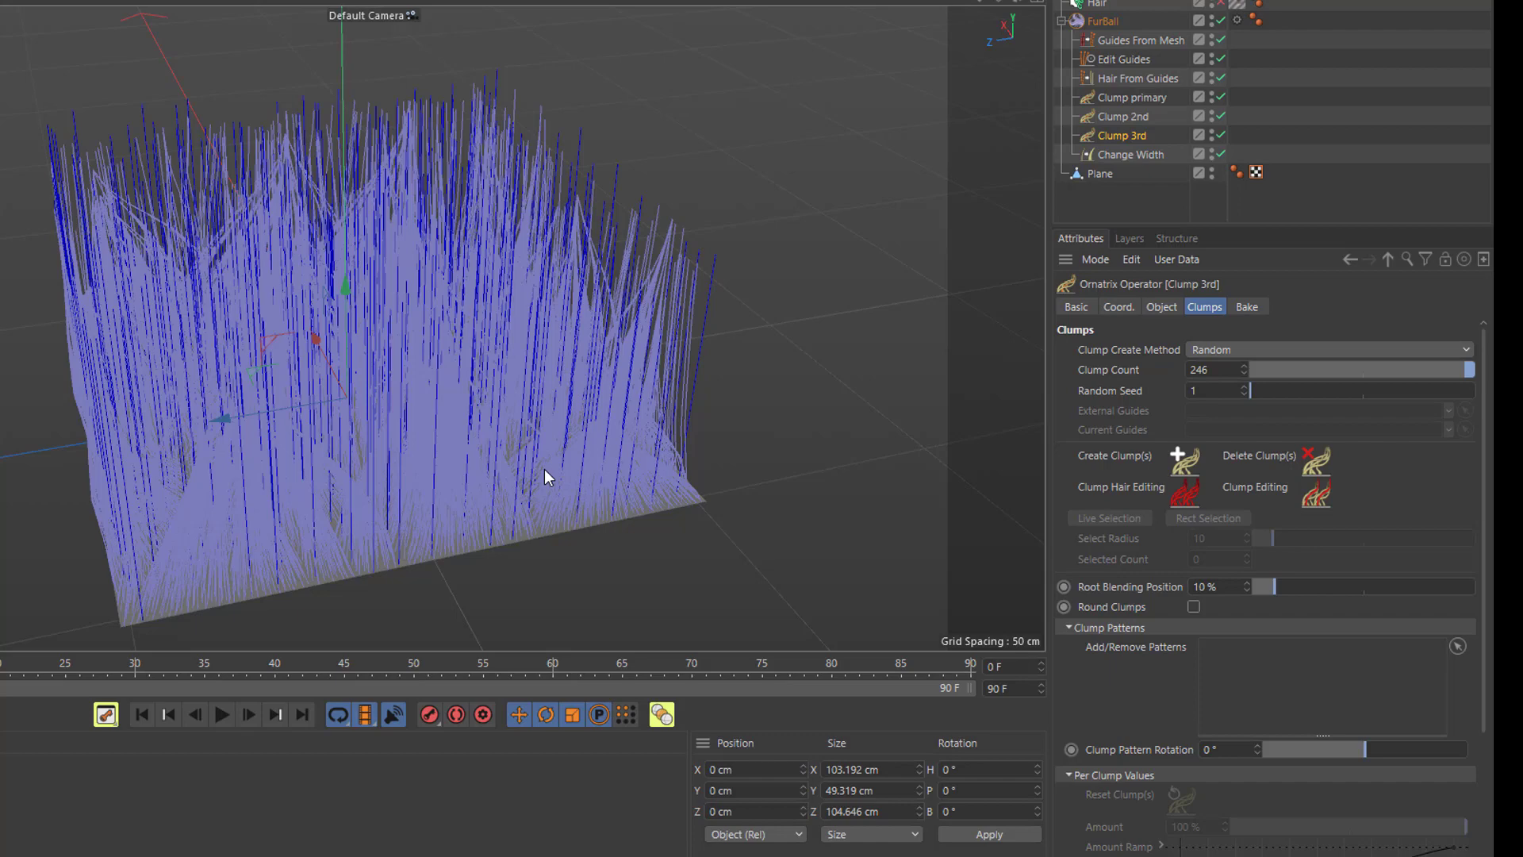